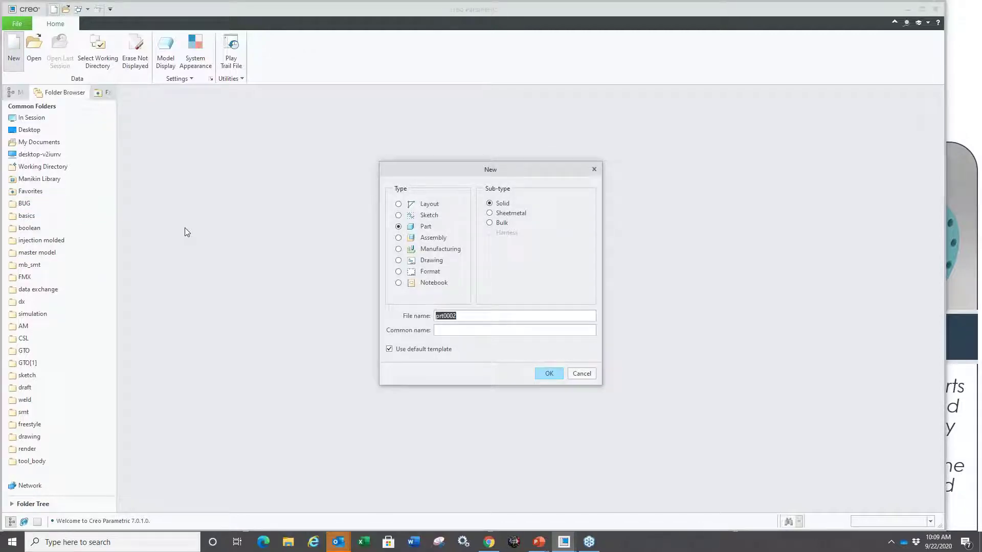
pyautogui.press('Return')
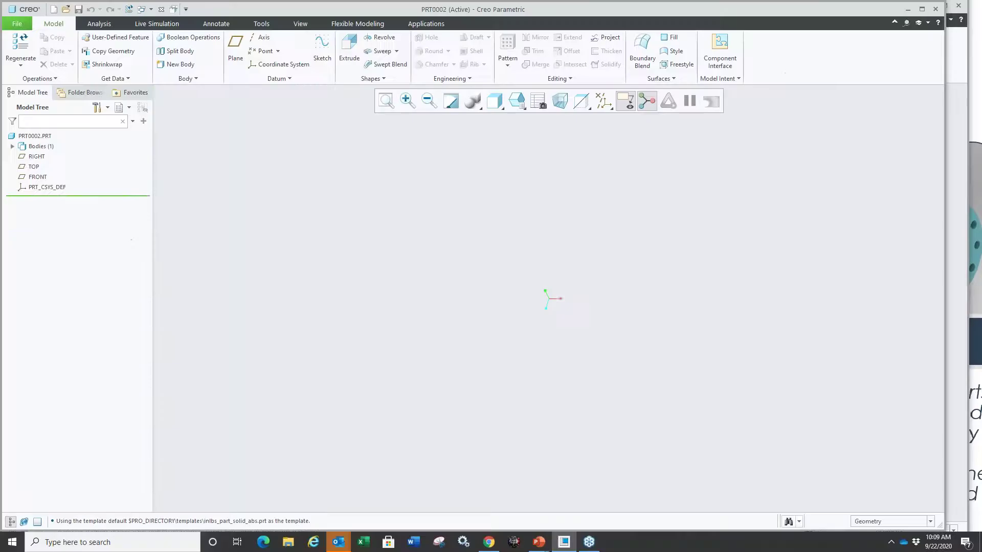
pyautogui.keyDown('ctrl'); pyautogui.moveTo(165, 114); pyautogui.dragTo(262, 151); pyautogui.keyUp('ctrl')
pyautogui.keyDown('ctrl'); pyautogui.moveTo(162, 91); pyautogui.dragTo(275, 126); pyautogui.keyUp('ctrl')
pyautogui.keyDown('ctrl'); pyautogui.moveTo(156, 53); pyautogui.dragTo(395, 151); pyautogui.keyUp('ctrl')
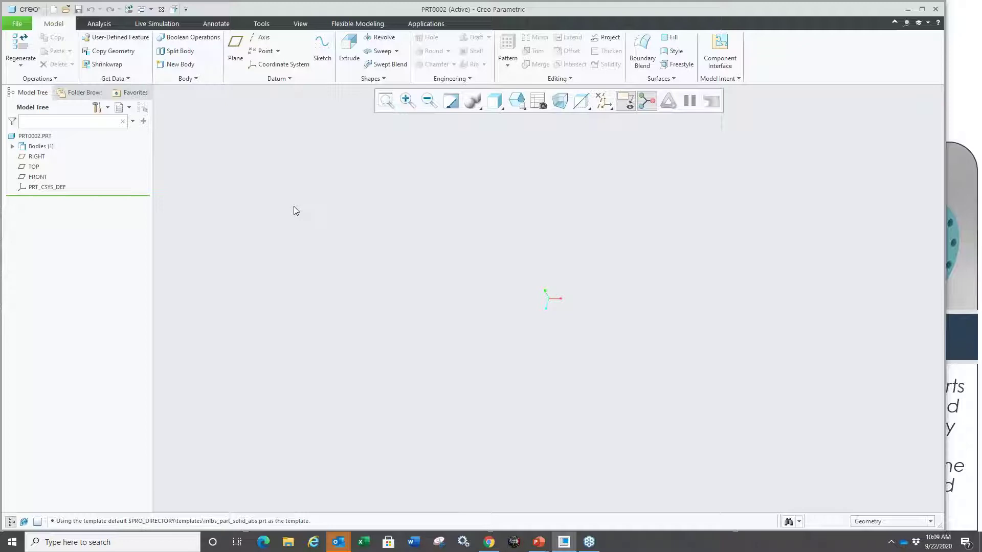
pyautogui.click(161, 9)
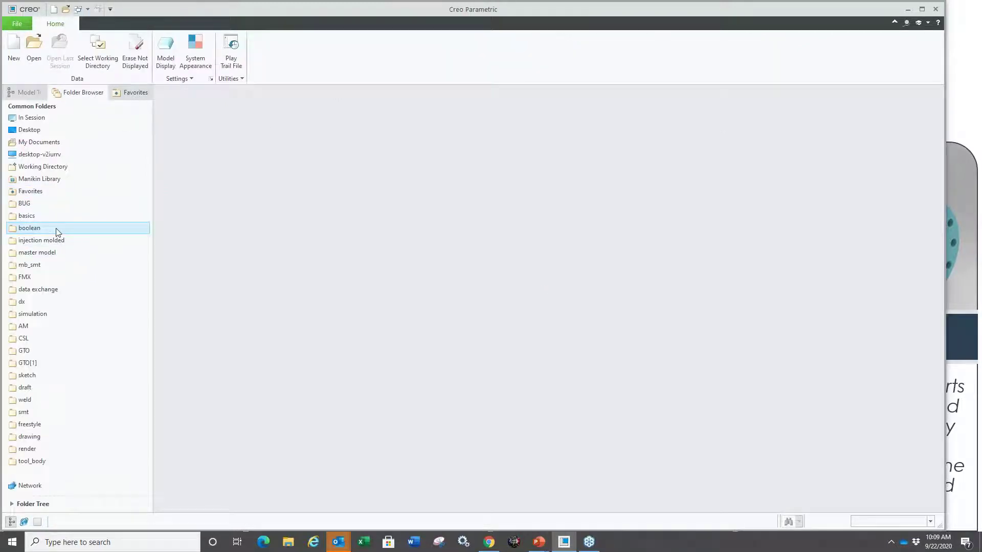
# - Open the MB_BASICS_DEMO1 part from the basics folder
pyautogui.click(27, 215)
pyautogui.doubleClick(186, 137)
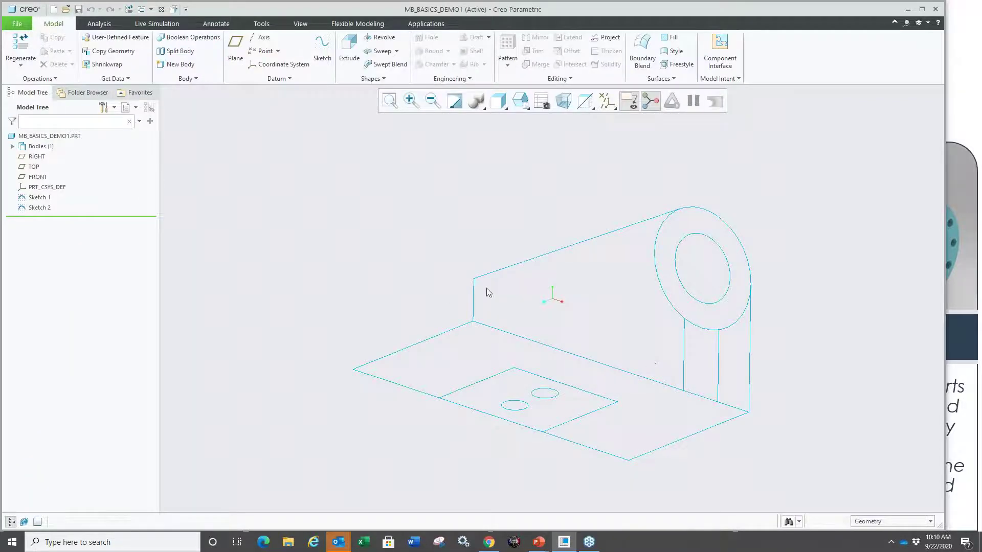
pyautogui.keyDown('shift'); pyautogui.moveTo(629, 410); pyautogui.dragTo(562, 373, button='middle'); pyautogui.keyUp('shift')
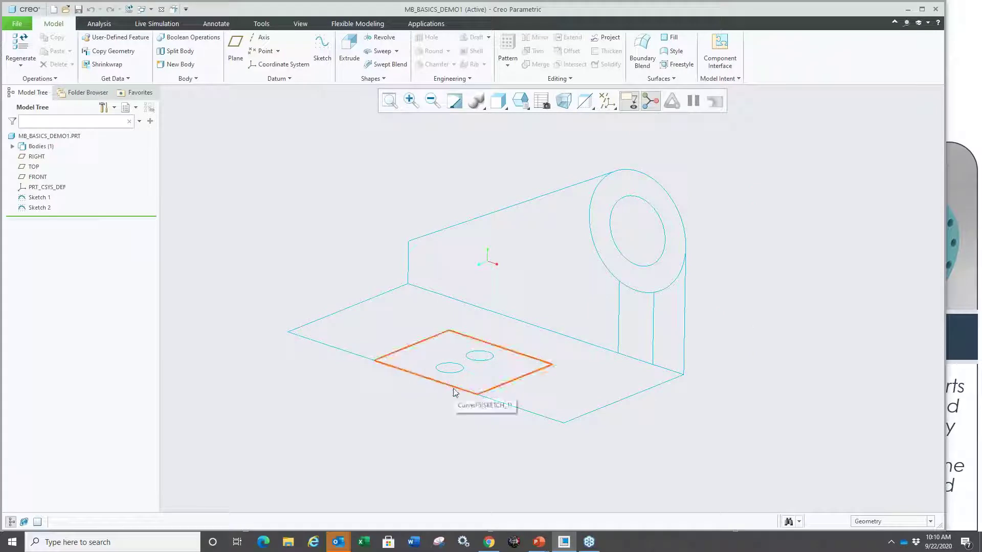
# - Set the selection filter to Sketch Region
pyautogui.hotkey('shift', 'x')
pyautogui.hotkey('ctrl', '1')
pyautogui.click(772, 465)
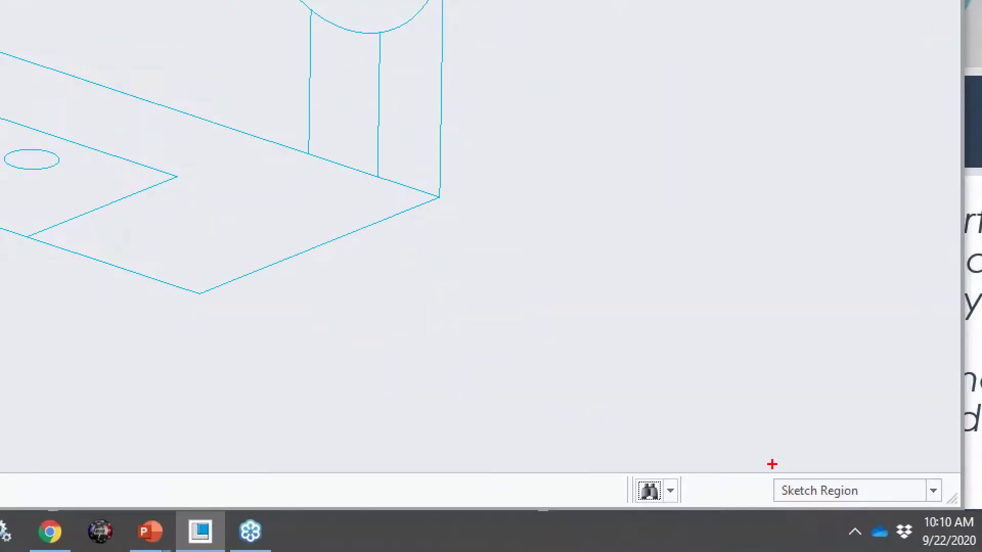
pyautogui.moveTo(754, 469)
pyautogui.keyDown('ctrl'); pyautogui.mouseDown()
pyautogui.moveTo(900, 504)
pyautogui.moveTo(902, 513)
pyautogui.mouseUp(); pyautogui.keyUp('ctrl')
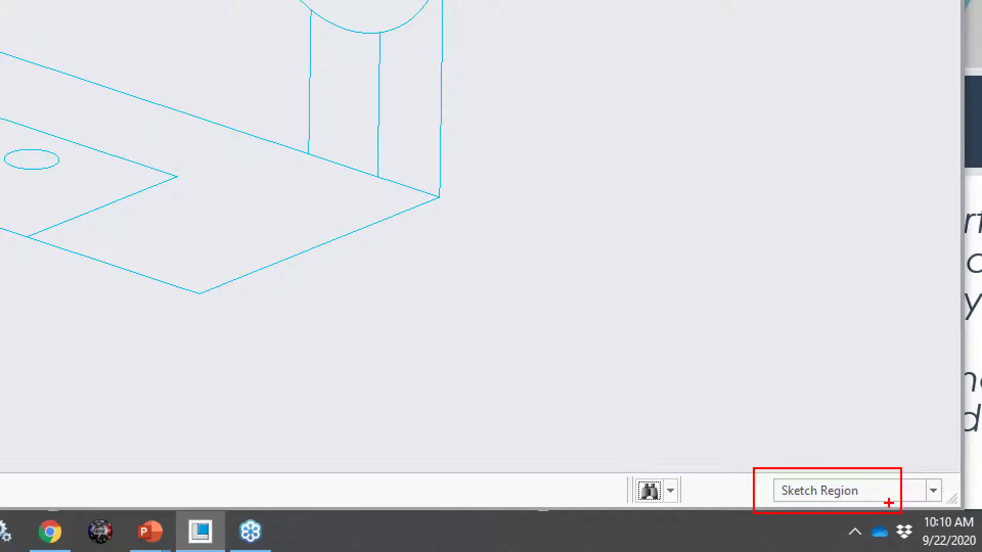
pyautogui.press('Escape')
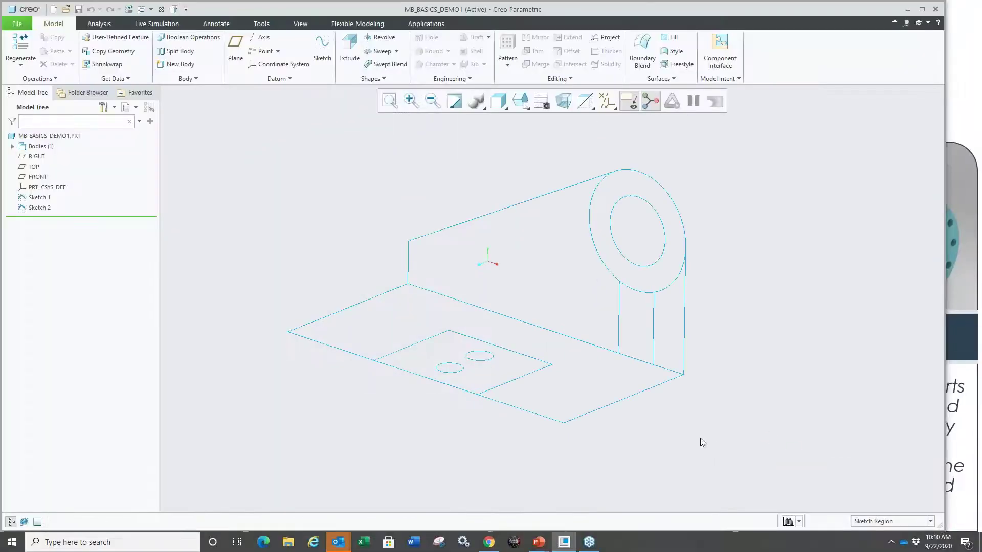
# - Select all four regions of the horizontal base sketch and extrude them 4.1 downward as a solid plate
pyautogui.moveTo(588, 455)
pyautogui.mouseDown()
pyautogui.moveTo(561, 432)
pyautogui.moveTo(465, 409)
pyautogui.moveTo(413, 344)
pyautogui.mouseUp()
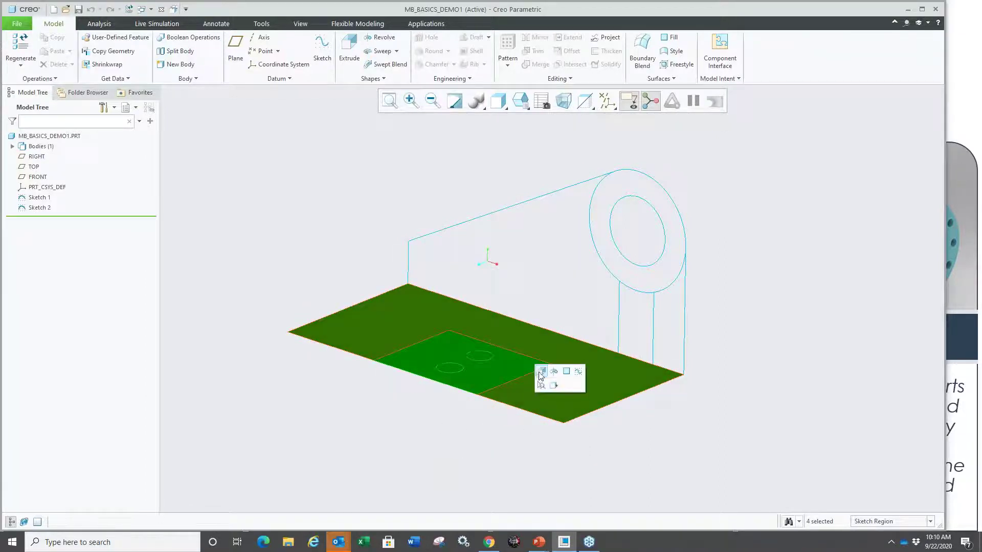
pyautogui.click(540, 373)
pyautogui.moveTo(483, 180); pyautogui.dragTo(480, 368)
pyautogui.scroll(3, 448, 353)
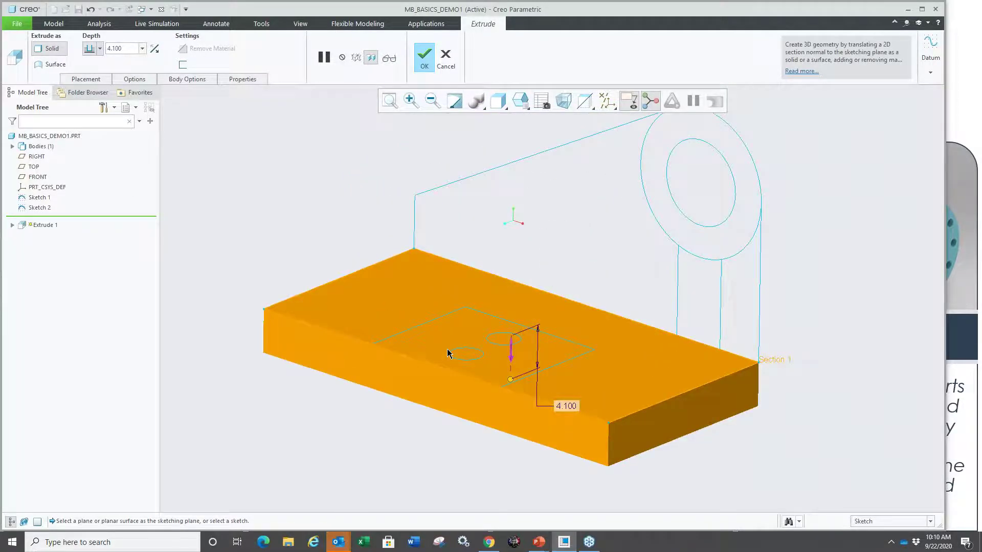
pyautogui.middleClick(384, 407)
# - Extrude the two circular sketch regions downward as cuts through the whole base plate
pyautogui.click(413, 454)
pyautogui.keyDown('ctrl'); pyautogui.click(500, 334); pyautogui.keyUp('ctrl')
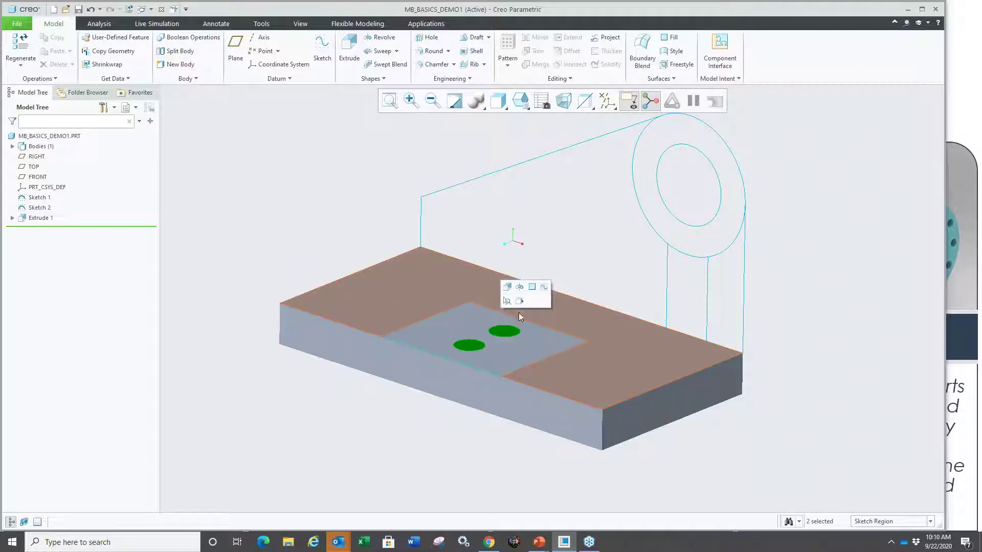
pyautogui.click(507, 287)
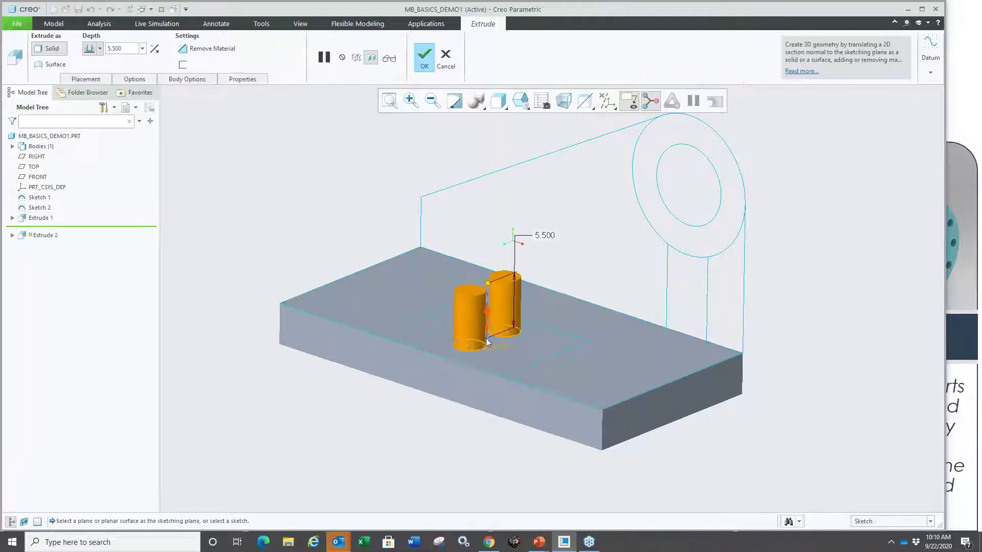
pyautogui.click(487, 313)
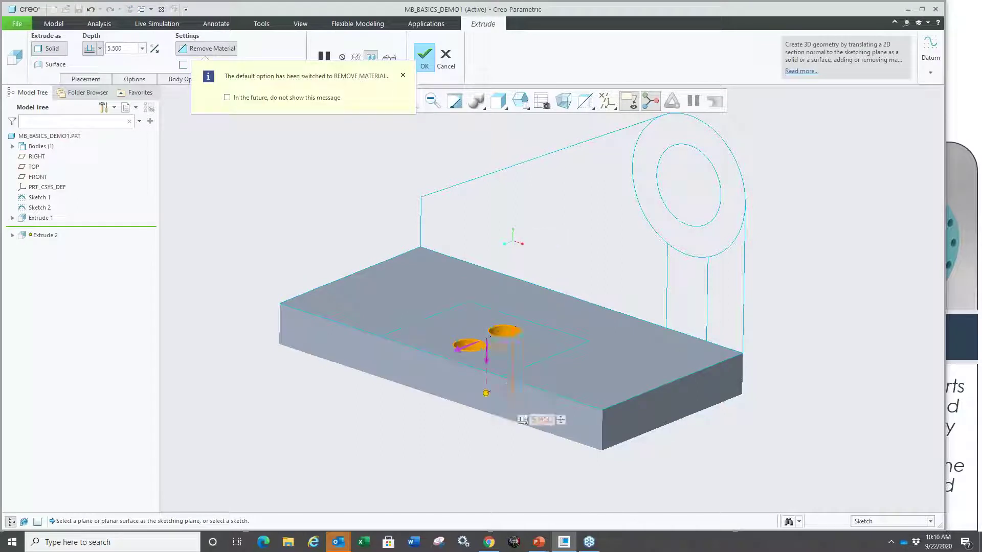
pyautogui.rightClick(522, 428)
pyautogui.click(542, 467)
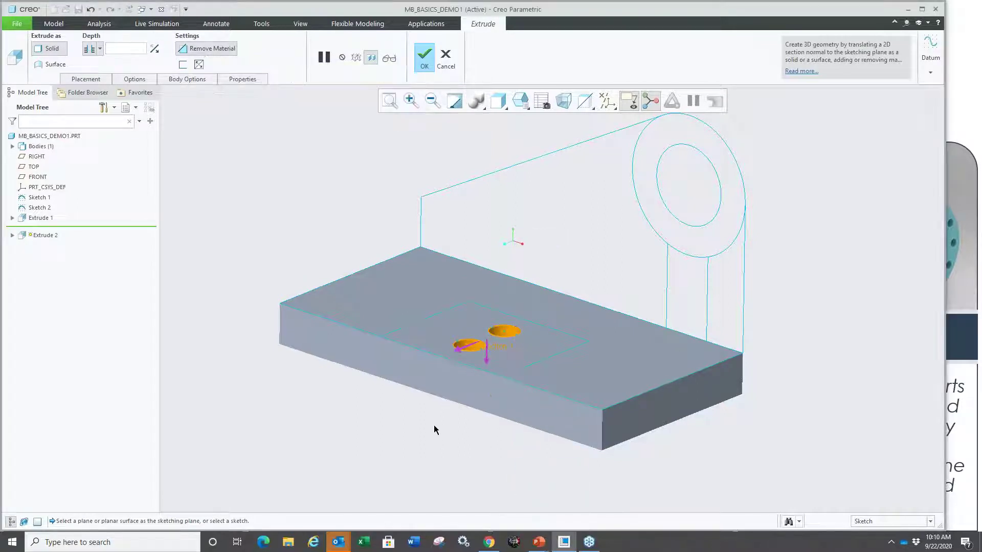
pyautogui.middleClick(432, 424)
# - Extrude the rectangular sketch region around the two holes 2.4 downward, removing material from the base plate
pyautogui.click(447, 312)
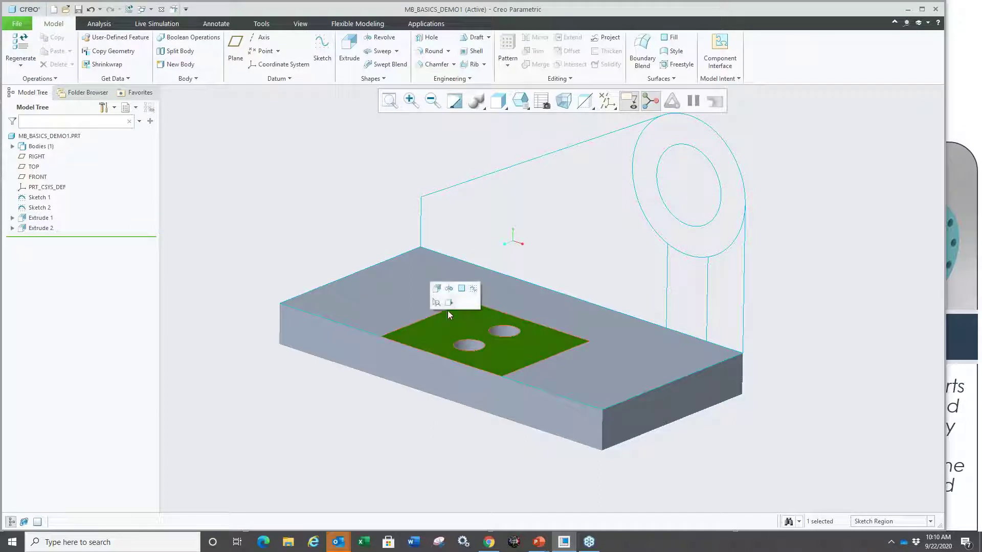
pyautogui.click(438, 289)
pyautogui.moveTo(489, 205); pyautogui.dragTo(487, 361)
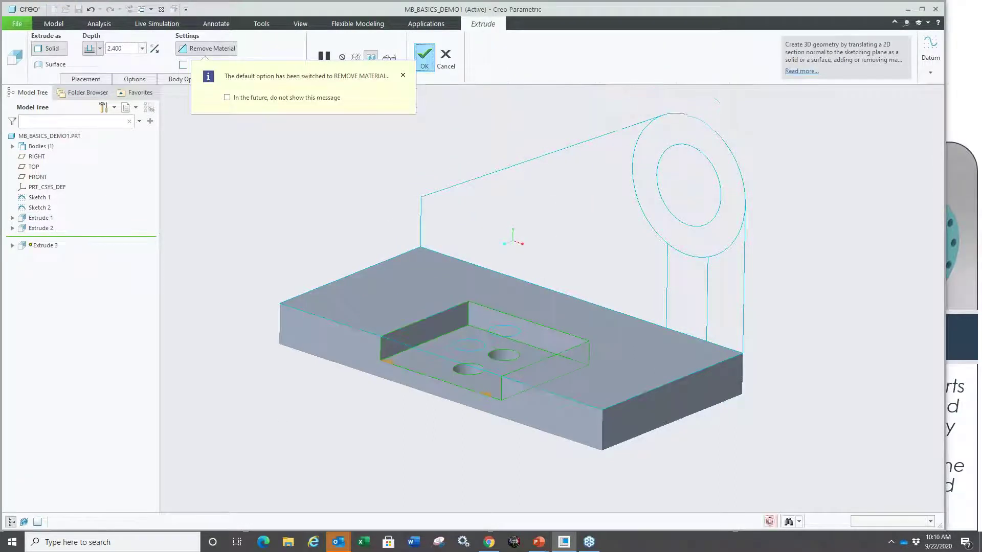
pyautogui.middleClick(253, 356)
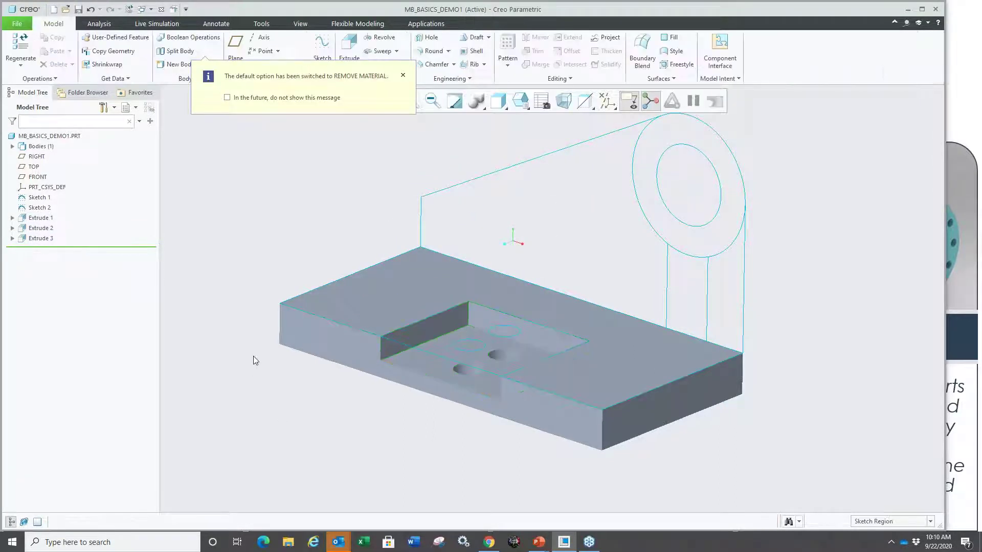
# - Expand the part's list of bodies and display the model shaded with edges
pyautogui.click(13, 147)
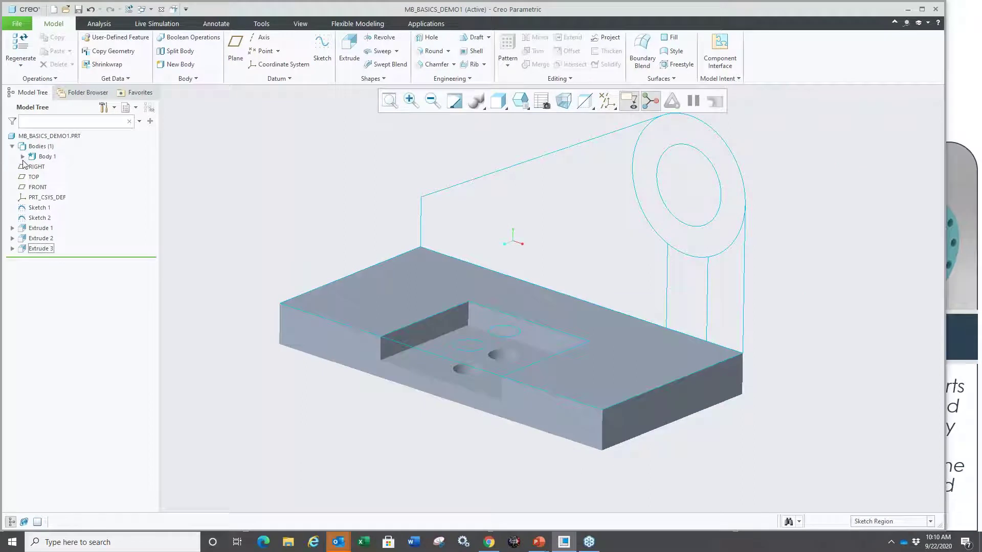
pyautogui.click(43, 249)
pyautogui.click(217, 247)
pyautogui.scroll(-2, 394, 253)
pyautogui.click(503, 108)
pyautogui.click(506, 141)
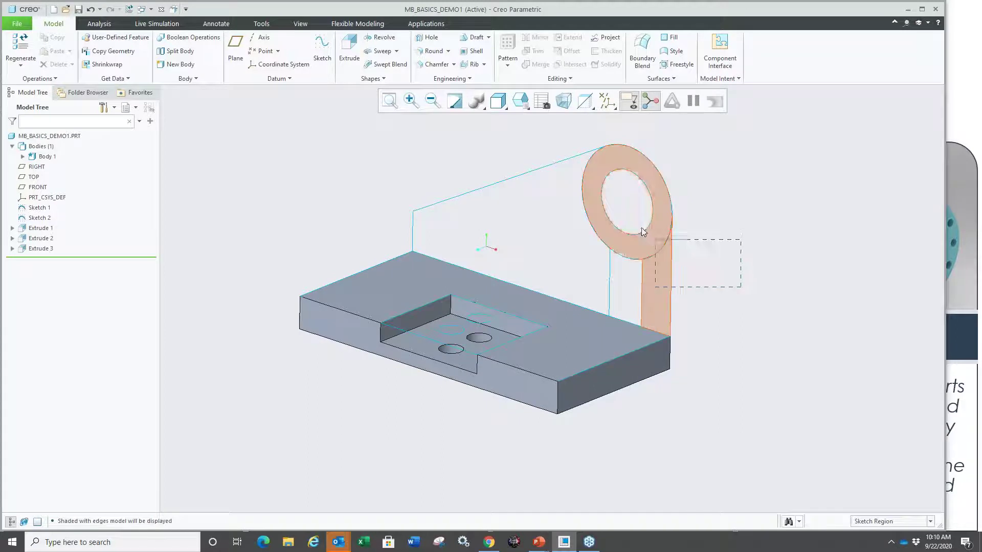
pyautogui.click(572, 151)
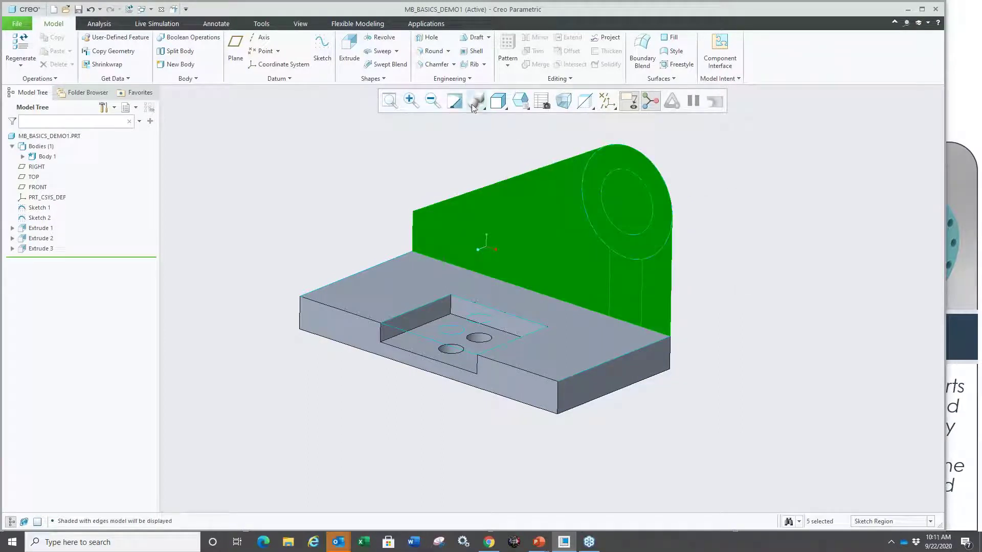
pyautogui.click(349, 49)
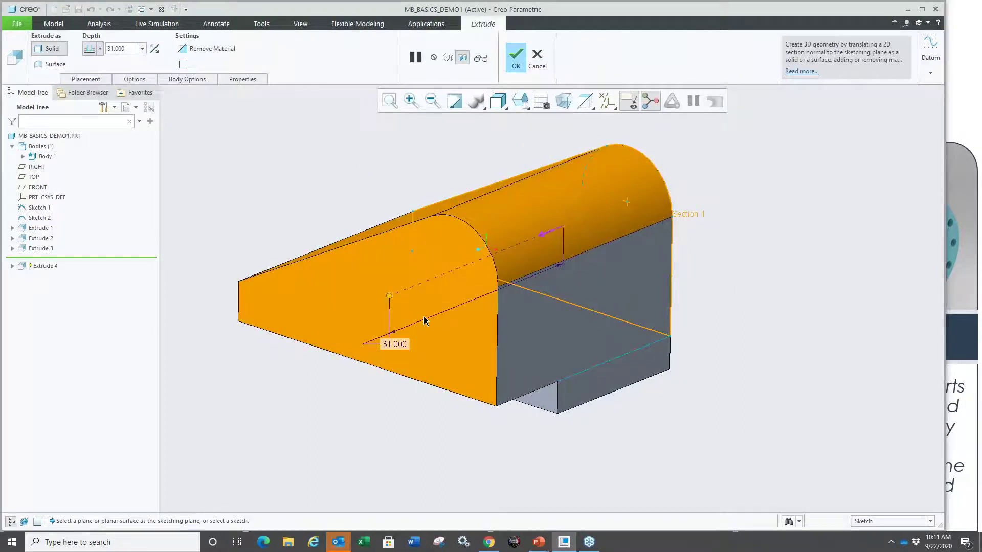
pyautogui.moveTo(390, 297); pyautogui.dragTo(553, 255)
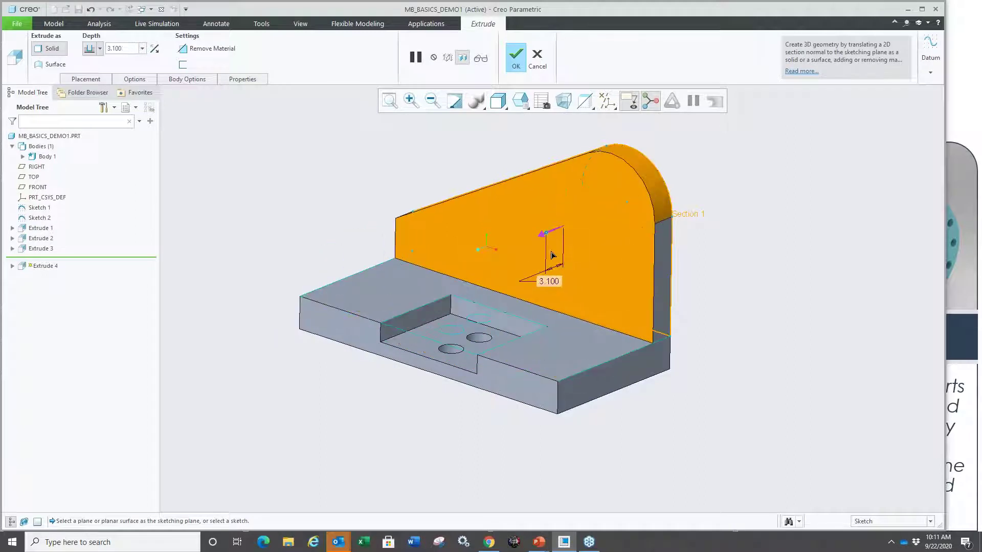
pyautogui.click(537, 57)
# - Extrude the vertical sketch's regions without the inner circle 4.3 toward the front of the base plate
pyautogui.click(495, 288)
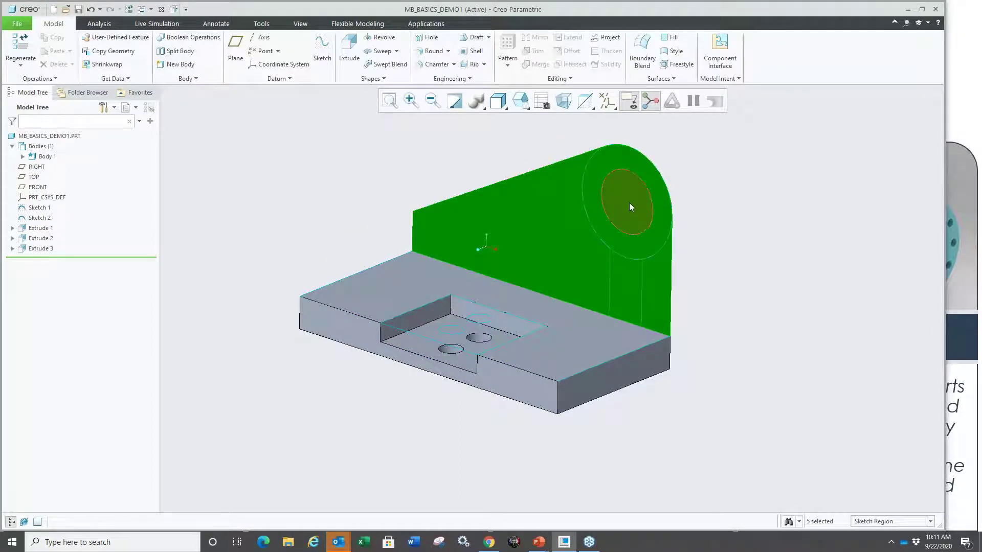
pyautogui.click(350, 49)
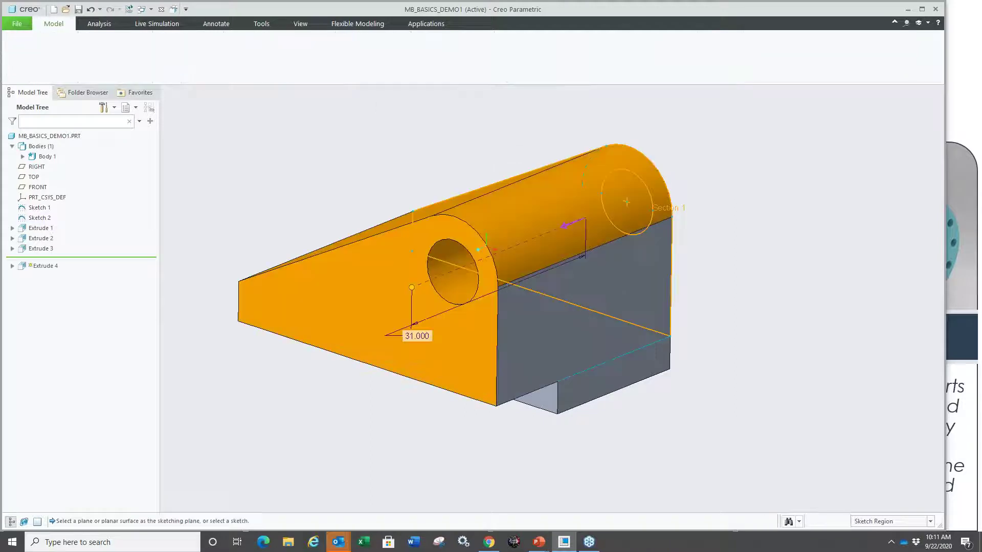
pyautogui.moveTo(412, 288); pyautogui.dragTo(565, 240)
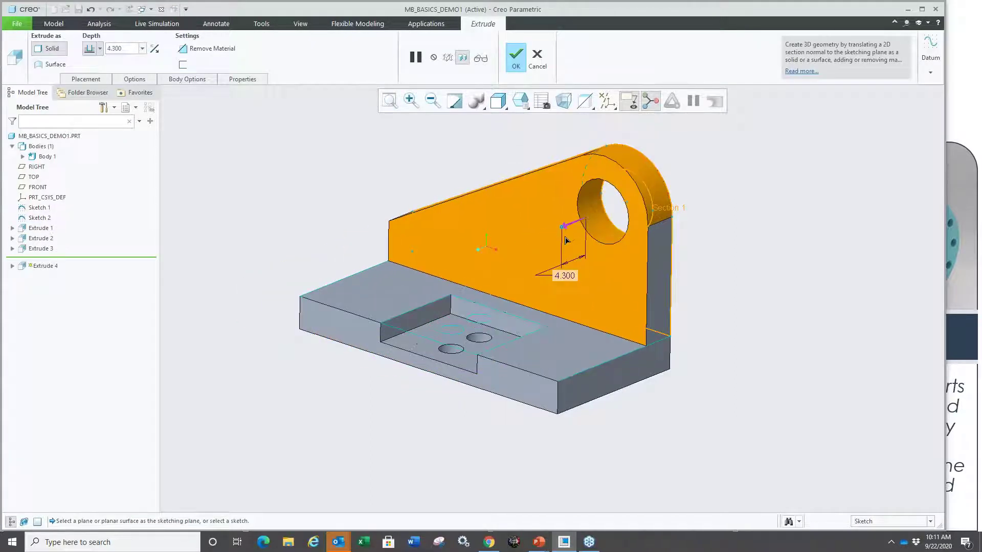
# - Set the upright extrusion to create a new body and complete the feature
pyautogui.rightClick(307, 196)
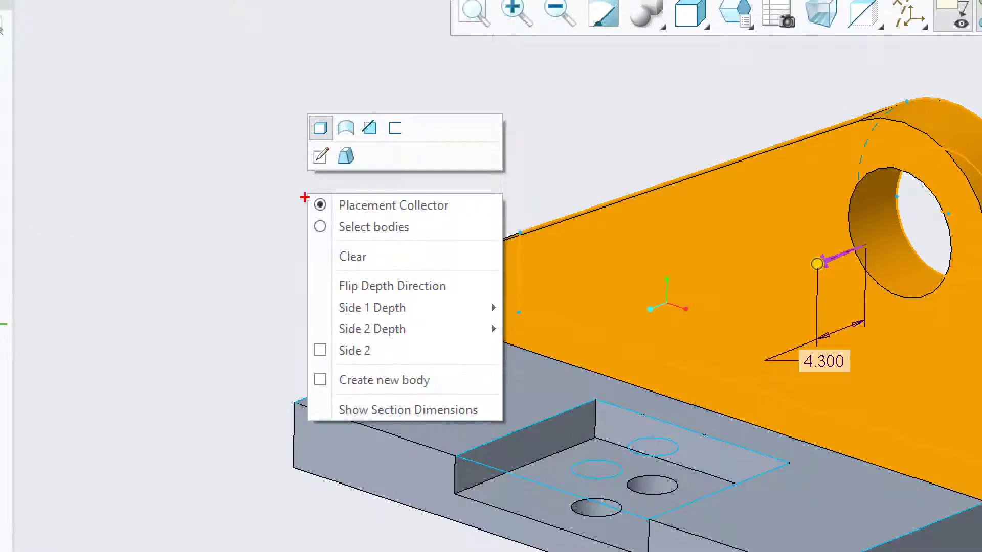
pyautogui.moveTo(317, 392)
pyautogui.mouseDown()
pyautogui.moveTo(445, 384)
pyautogui.moveTo(311, 365)
pyautogui.moveTo(324, 395)
pyautogui.mouseUp()
pyautogui.press('Escape')
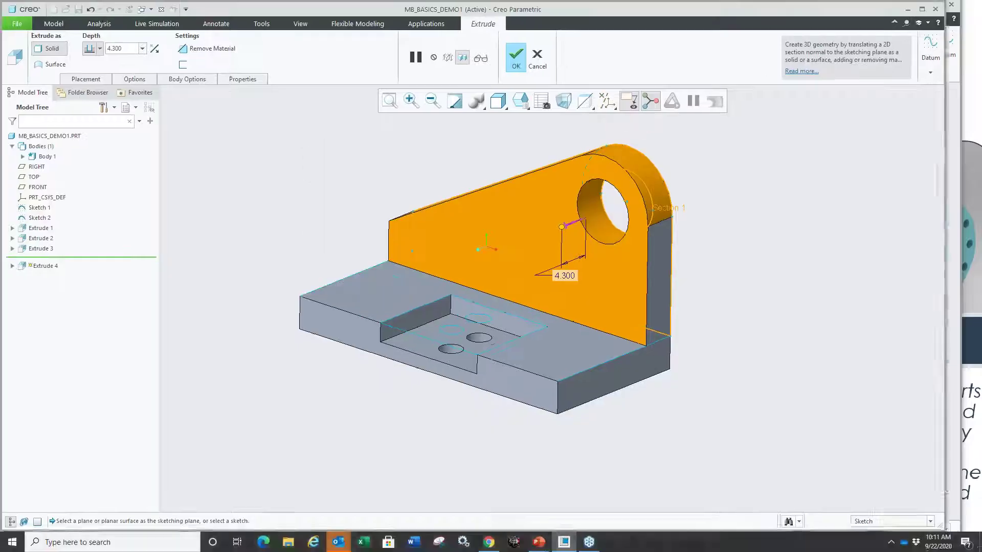
pyautogui.click(193, 82)
pyautogui.click(187, 78)
pyautogui.moveTo(170, 104)
pyautogui.mouseDown()
pyautogui.moveTo(200, 90)
pyautogui.moveTo(169, 100)
pyautogui.mouseUp()
pyautogui.press('Escape')
pyautogui.rightClick(310, 251)
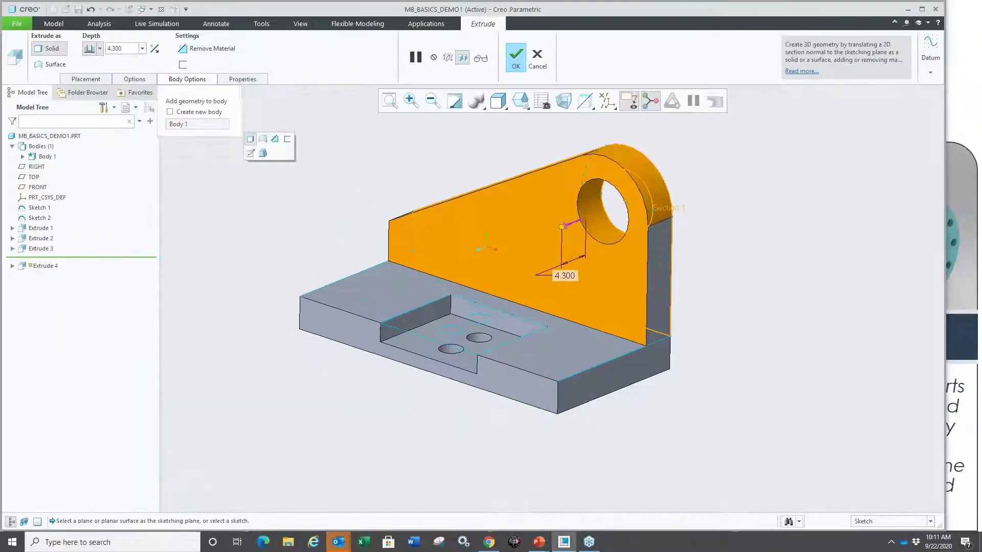
pyautogui.rightClick(245, 182)
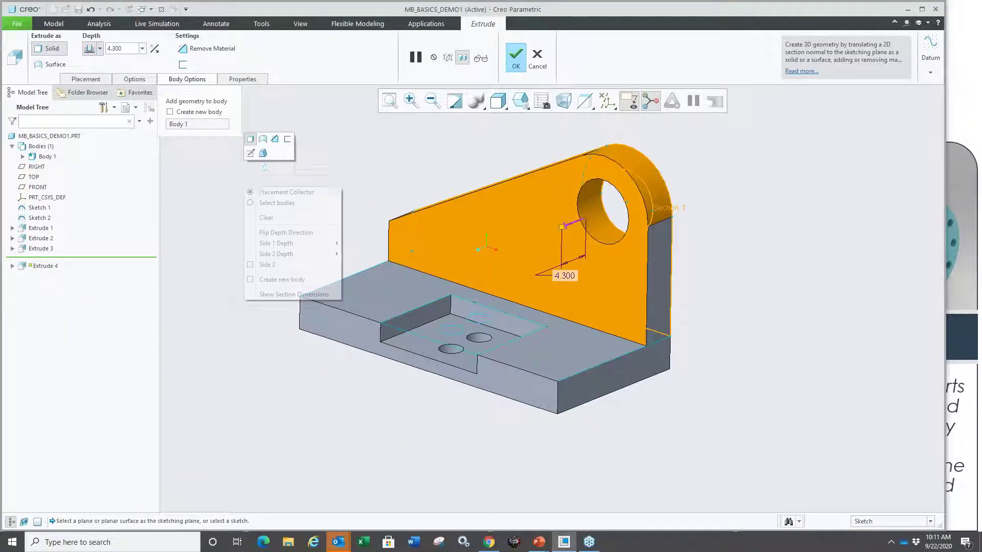
pyautogui.click(285, 280)
pyautogui.middleClick(346, 201)
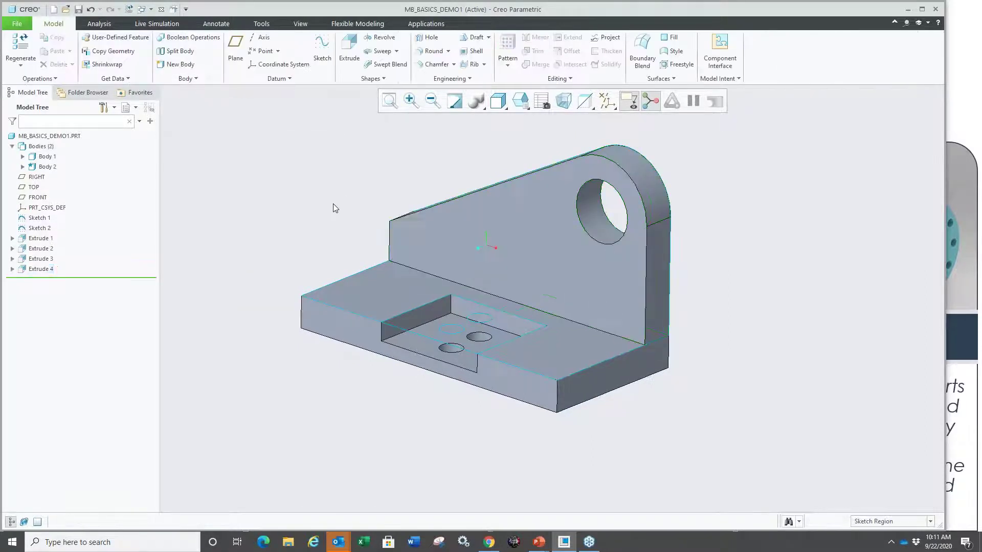
# - Expand Body 1 and Body 2 to examine which features contribute to each body
pyautogui.click(22, 167)
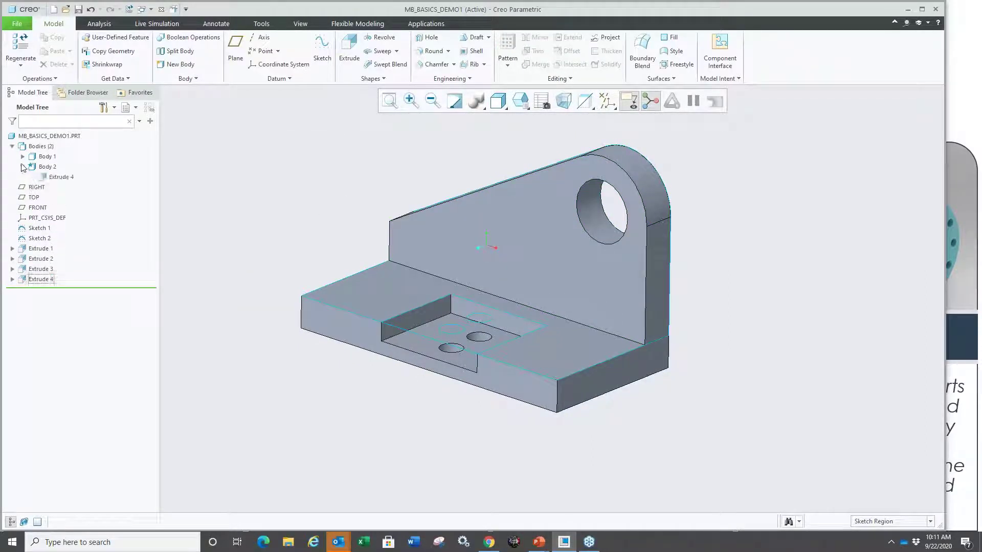
pyautogui.click(23, 157)
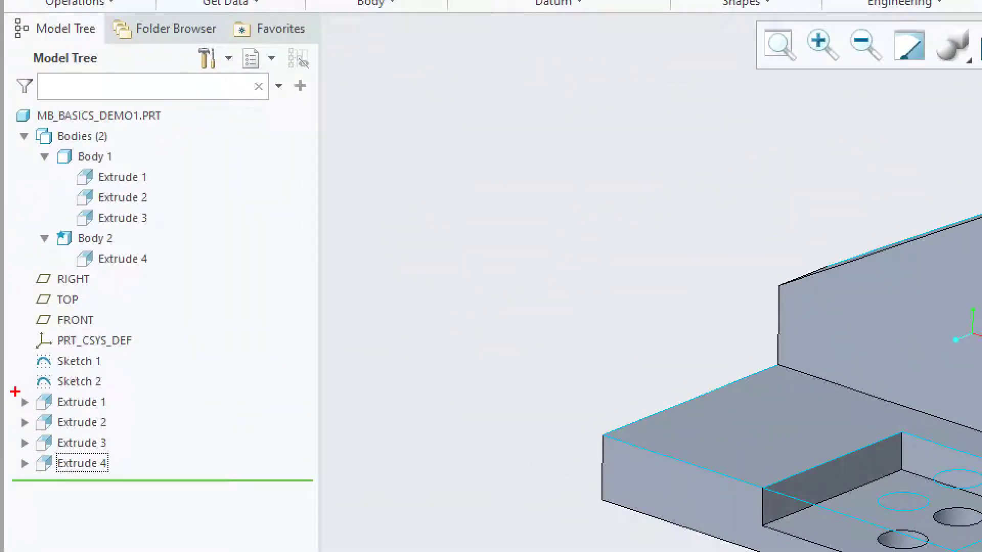
pyautogui.moveTo(102, 465)
pyautogui.mouseDown()
pyautogui.moveTo(176, 284)
pyautogui.moveTo(133, 247)
pyautogui.mouseUp()
pyautogui.moveTo(105, 401); pyautogui.dragTo(106, 428)
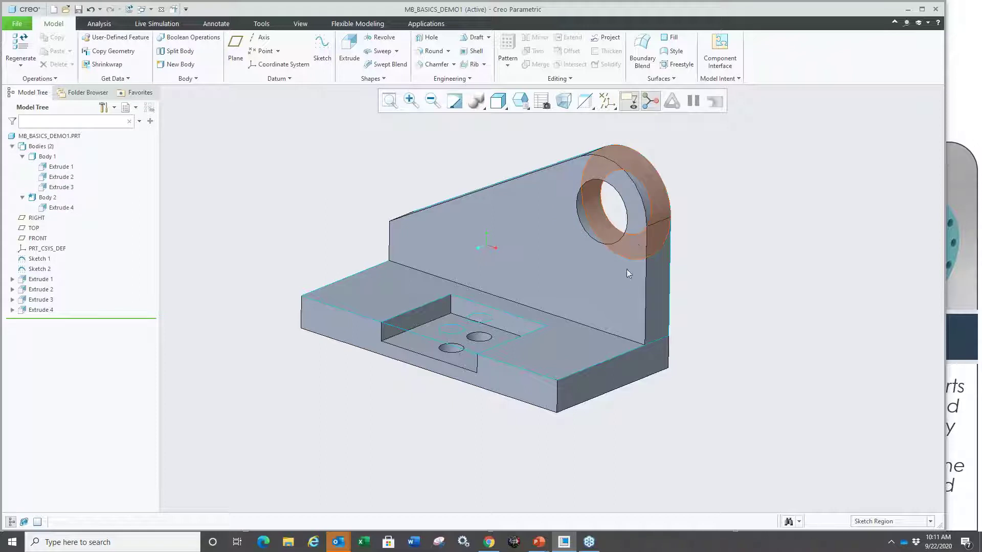
# - Extrude the sketch region below the upright's hole 7.4 toward the front as added material
pyautogui.click(619, 290)
pyautogui.click(635, 240)
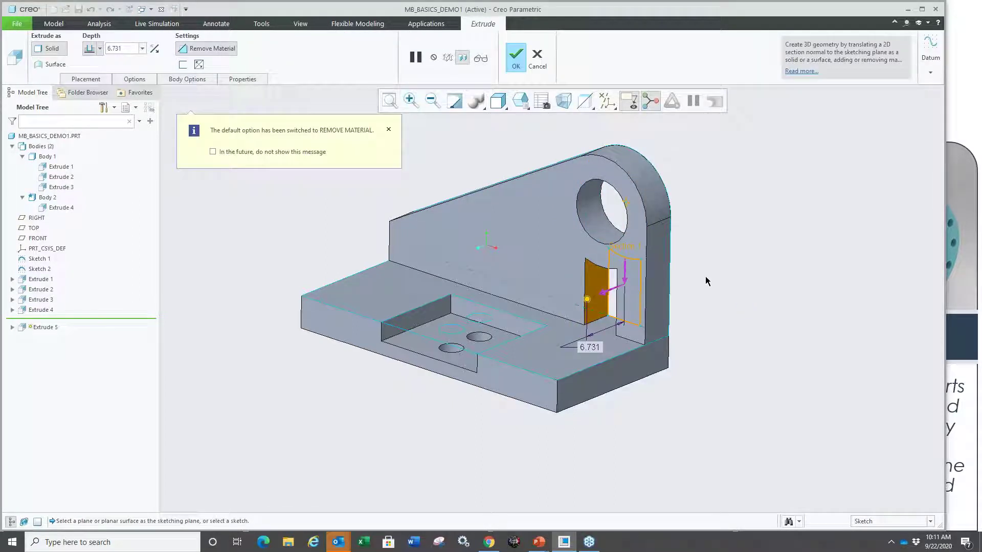
pyautogui.rightClick(706, 281)
pyautogui.click(741, 234)
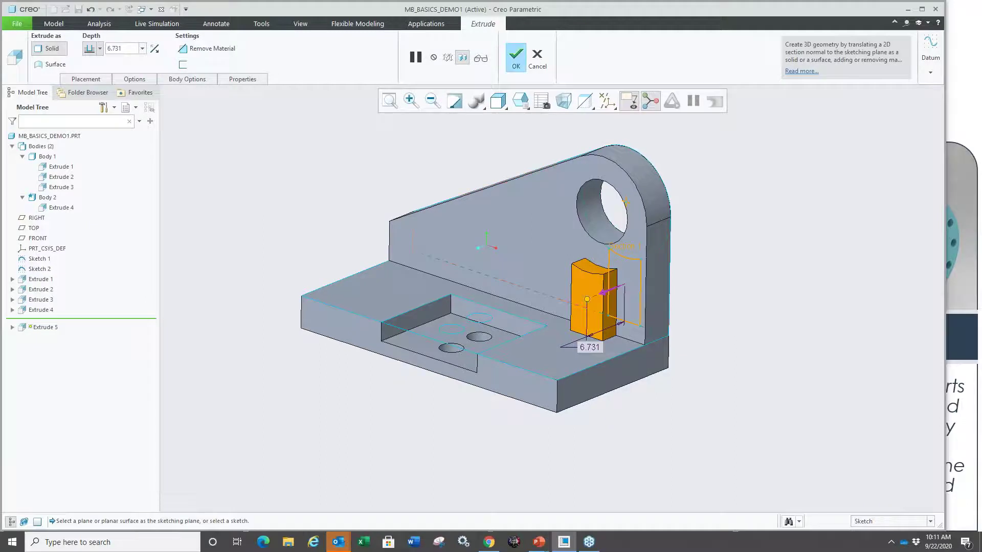
pyautogui.moveTo(588, 301); pyautogui.dragTo(583, 301)
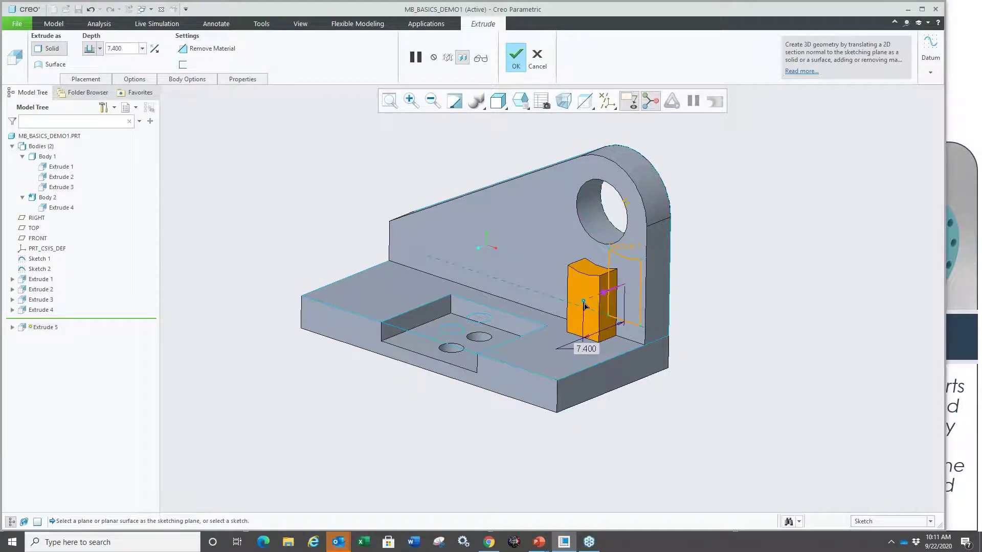
pyautogui.middleClick(719, 312)
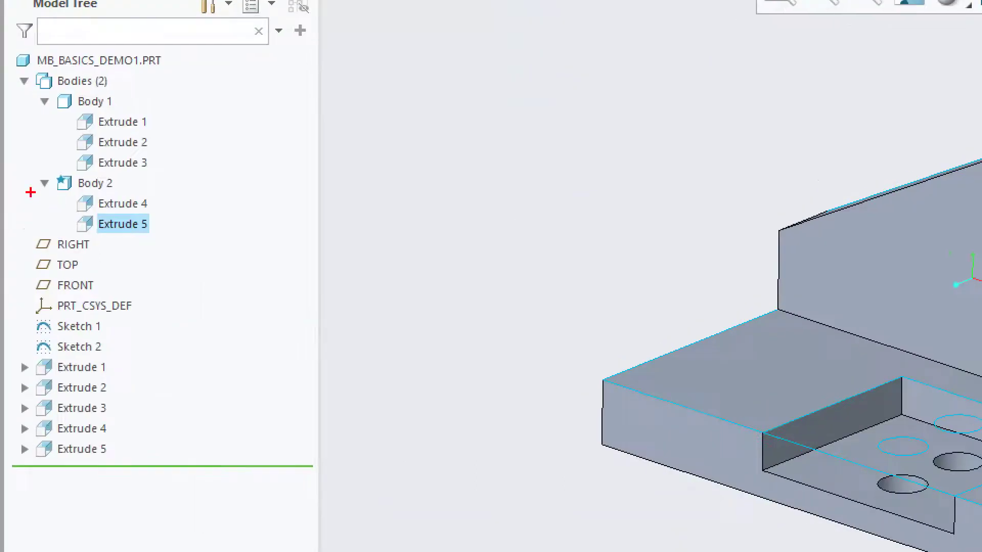
pyautogui.moveTo(31, 192)
pyautogui.mouseDown()
pyautogui.moveTo(21, 163)
pyautogui.moveTo(48, 194)
pyautogui.mouseUp()
pyautogui.press('Escape')
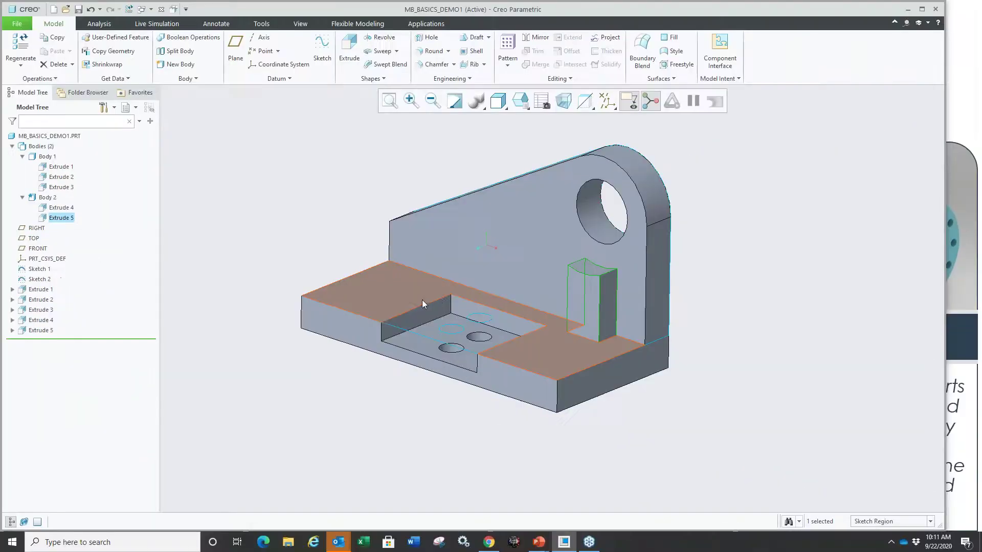
# - Extrude the ring region around the hole as added material up to the front of the rib, and highlight each body
pyautogui.click(634, 248)
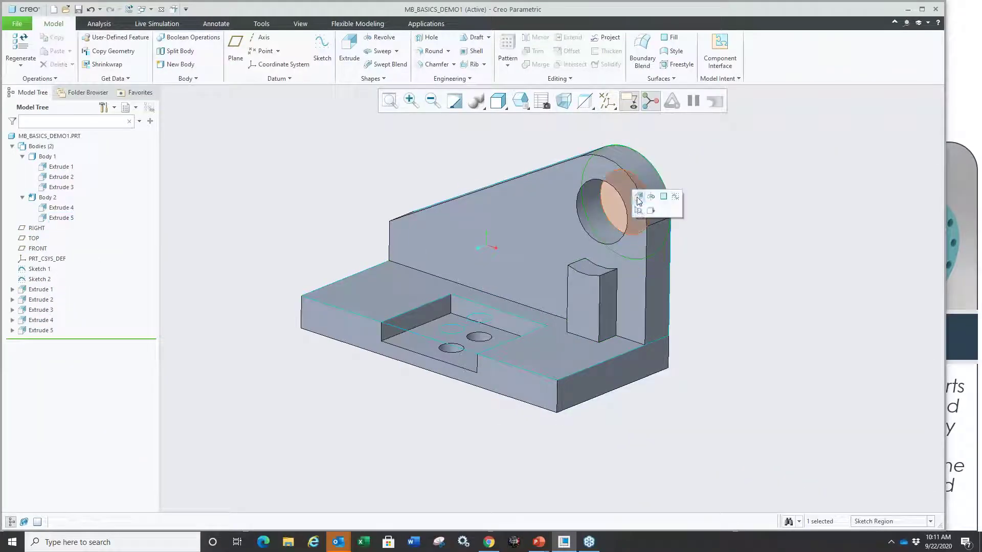
pyautogui.click(635, 200)
pyautogui.moveTo(701, 163); pyautogui.dragTo(560, 233)
pyautogui.rightClick(726, 223)
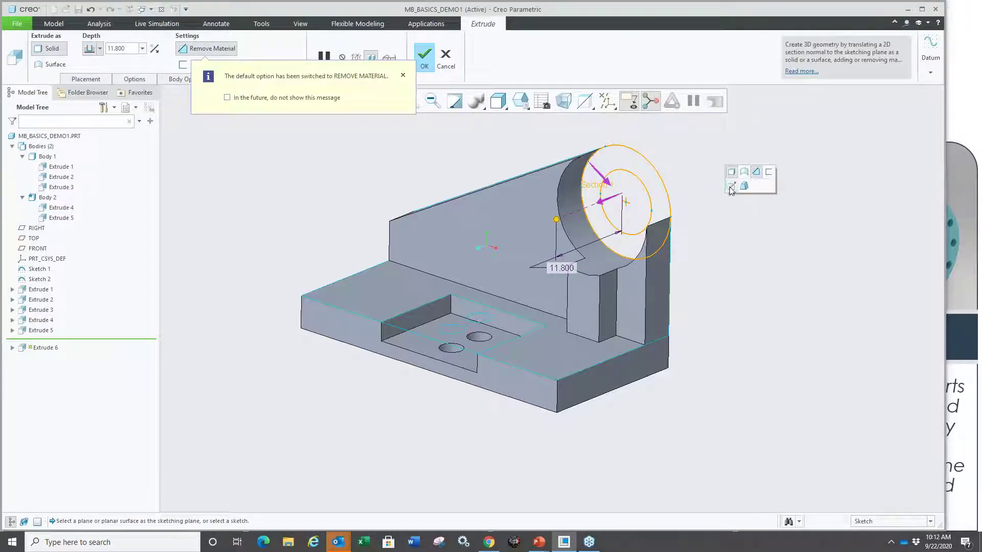
pyautogui.click(763, 173)
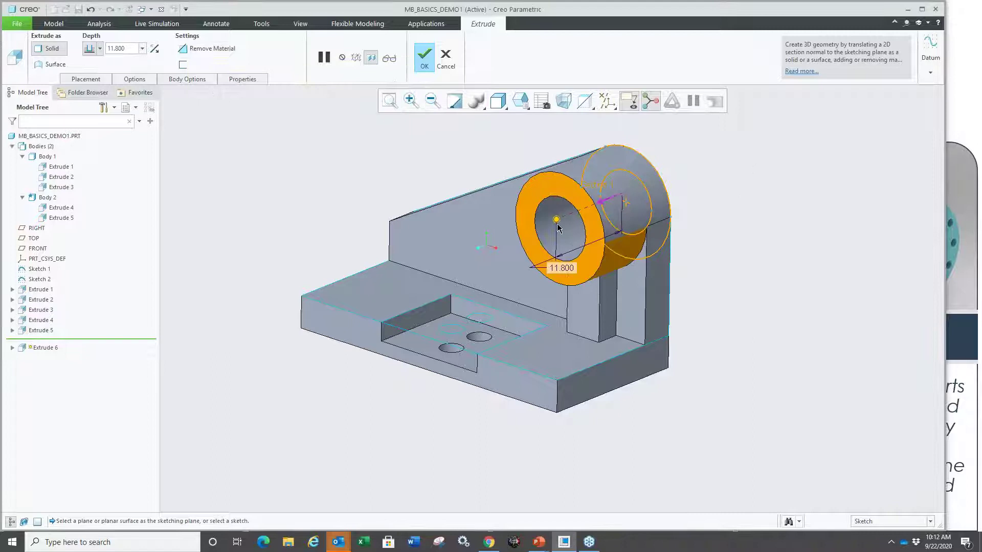
pyautogui.keyDown('shift'); pyautogui.moveTo(557, 219); pyautogui.dragTo(587, 320); pyautogui.keyUp('shift')
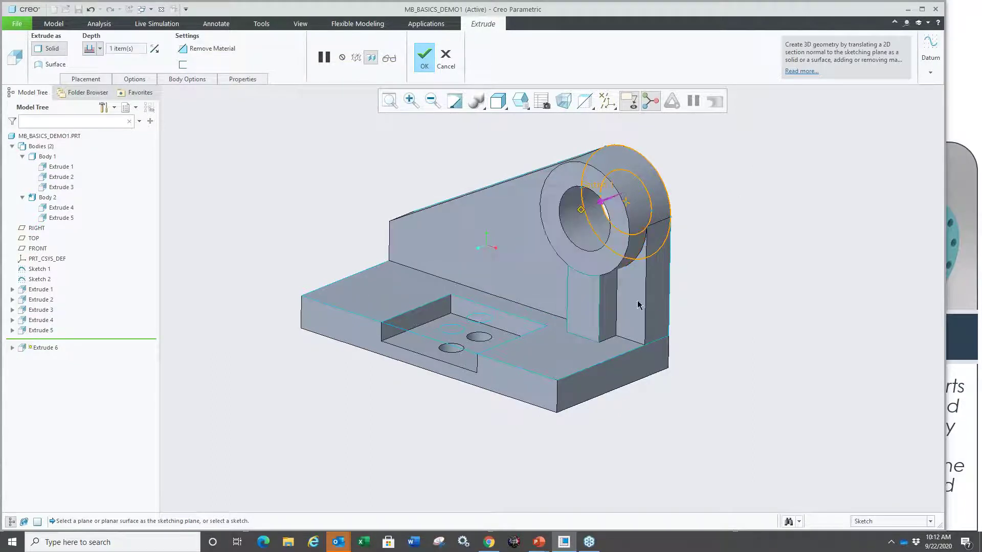
pyautogui.middleClick(736, 295)
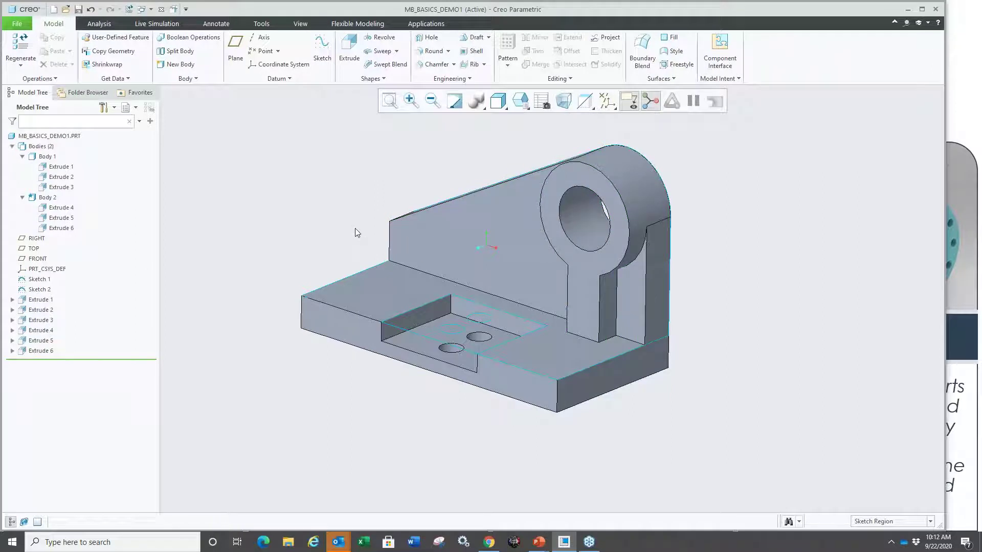
pyautogui.click(46, 158)
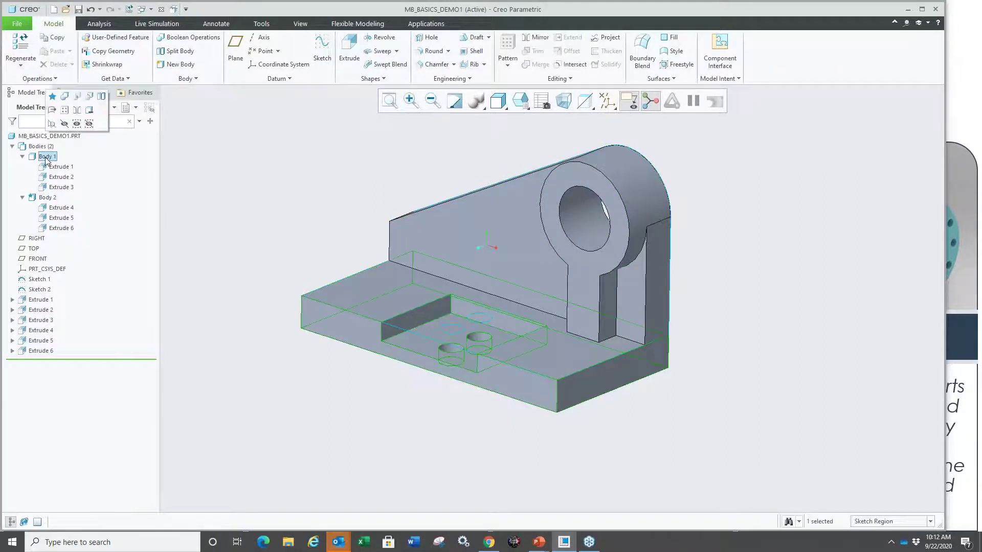
pyautogui.click(44, 199)
# - Round the two front vertical corners of the base plate with a radius of 4.3
pyautogui.click(631, 403)
pyautogui.press('r')
pyautogui.click(558, 402)
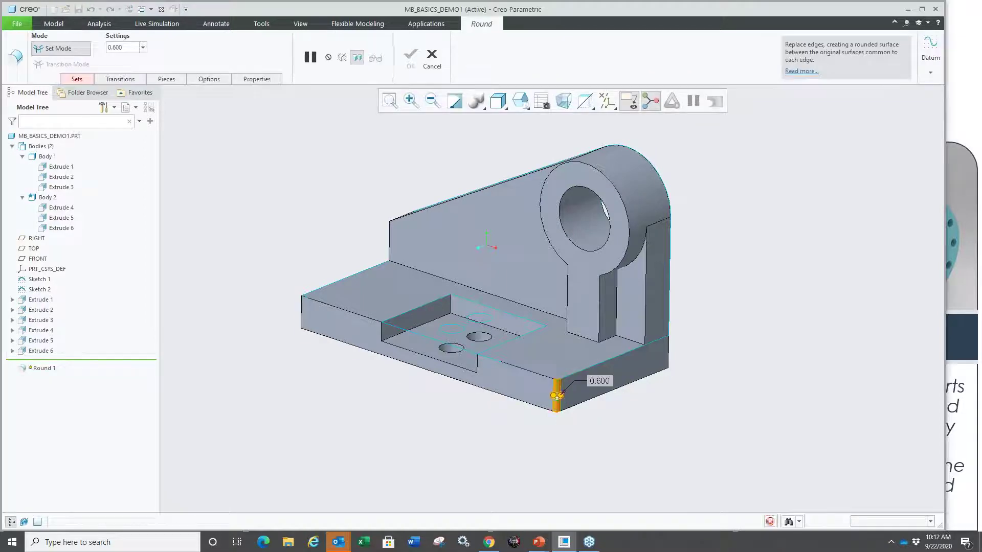
pyautogui.keyDown('ctrl'); pyautogui.click(302, 314); pyautogui.keyUp('ctrl')
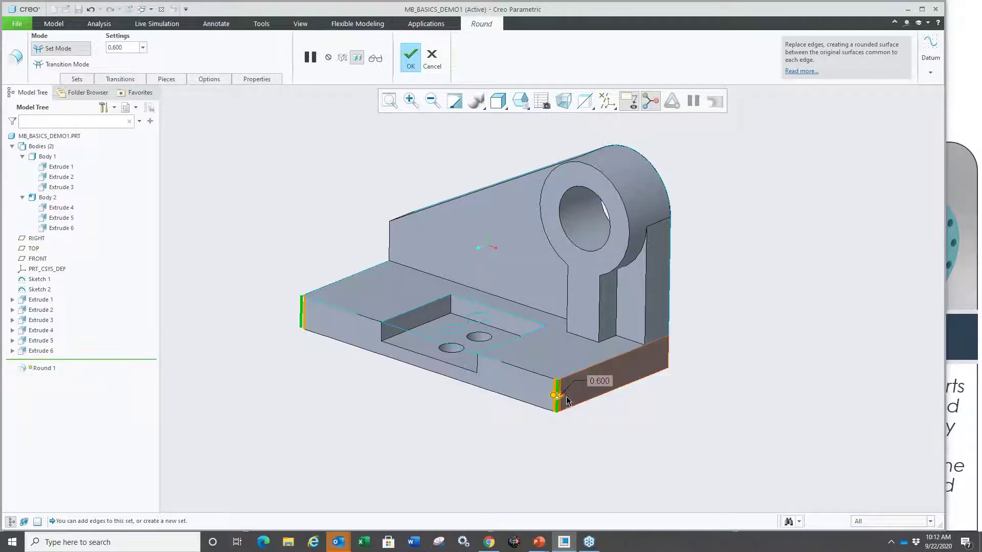
pyautogui.moveTo(562, 390); pyautogui.dragTo(586, 396)
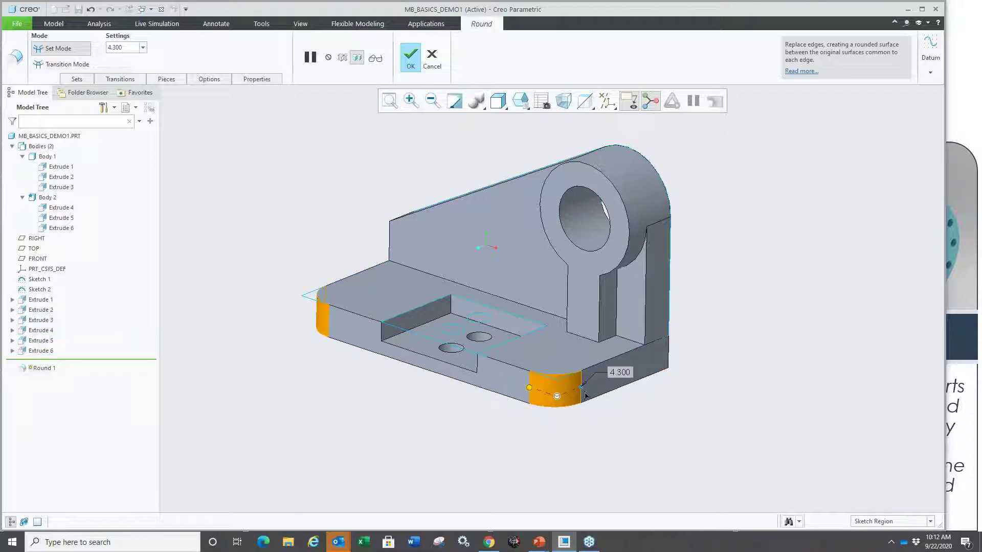
pyautogui.middleClick(484, 423)
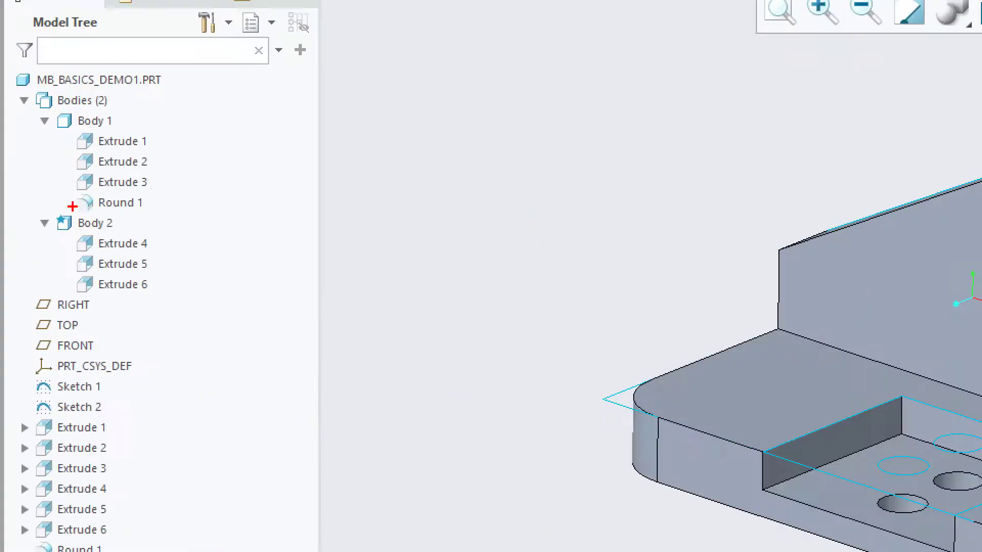
pyautogui.moveTo(39, 199)
pyautogui.mouseDown()
pyautogui.moveTo(74, 193)
pyautogui.moveTo(39, 201)
pyautogui.mouseUp()
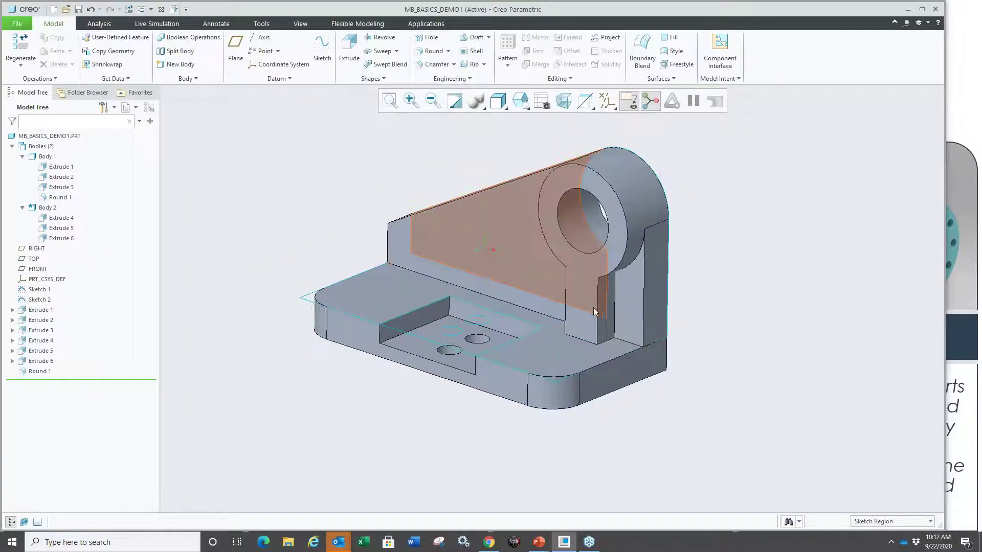
# - Round the two front vertical edges of the rib below the ring with a radius of 0.6
pyautogui.press('r')
pyautogui.click(598, 320)
pyautogui.click(598, 321)
pyautogui.keyDown('ctrl'); pyautogui.click(567, 302); pyautogui.keyUp('ctrl')
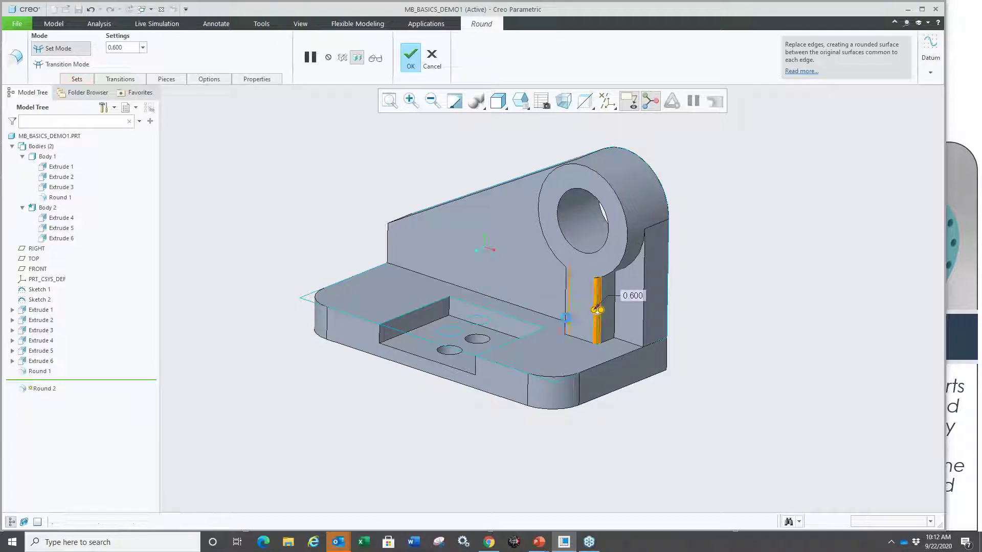
pyautogui.middleClick(741, 411)
pyautogui.click(187, 304)
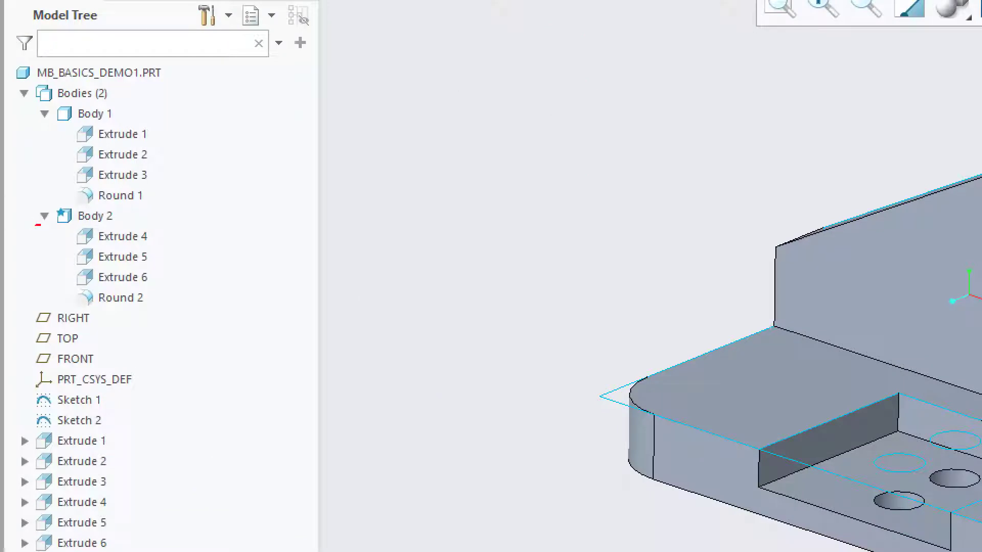
pyautogui.moveTo(40, 225)
pyautogui.mouseDown()
pyautogui.moveTo(34, 197)
pyautogui.moveTo(26, 222)
pyautogui.mouseUp()
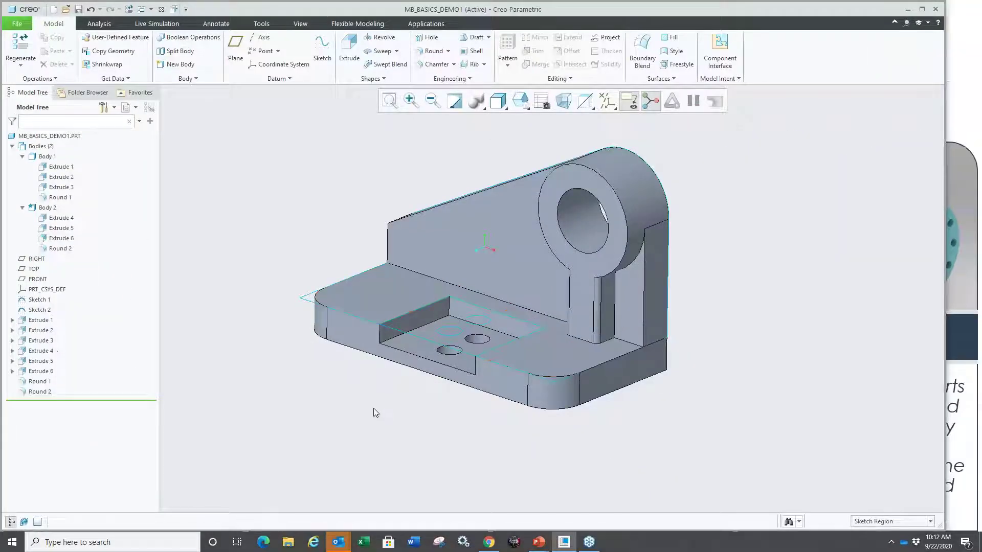
# - Round the rear outer edges of the base plate and upright in one feature with a radius of 0.6
pyautogui.moveTo(376, 412)
pyautogui.mouseDown(button='middle')
pyautogui.moveTo(544, 403)
pyautogui.moveTo(455, 423)
pyautogui.mouseUp(button='middle')
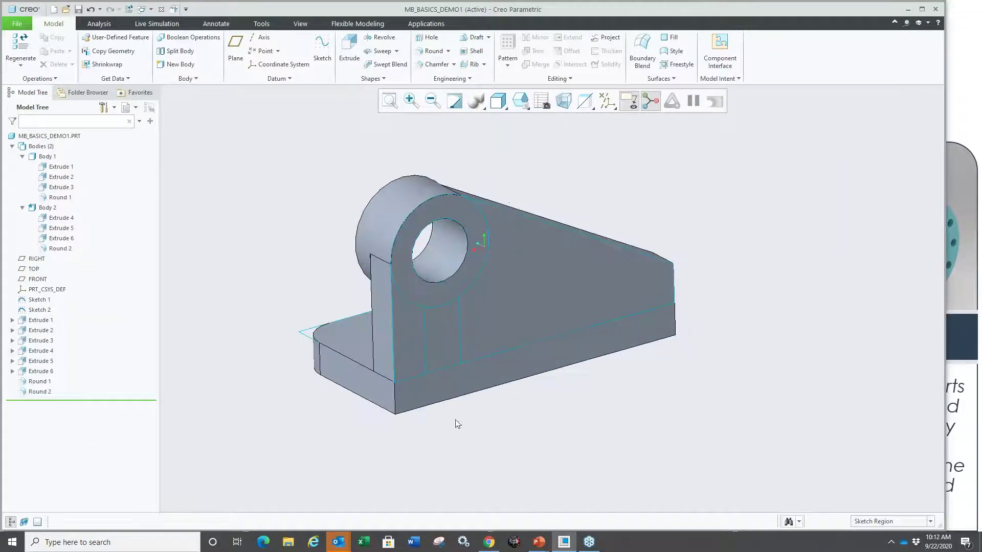
pyautogui.click(395, 401)
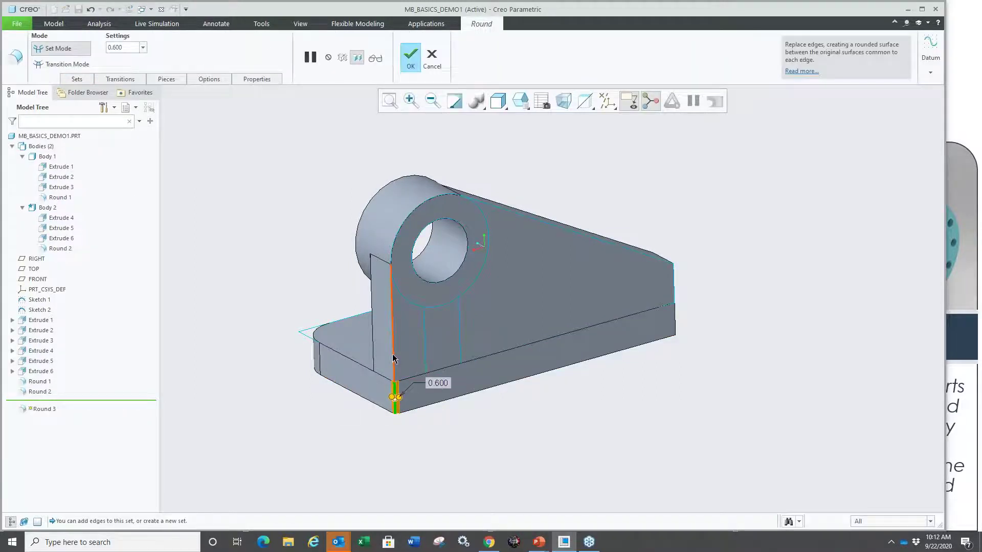
pyautogui.keyDown('ctrl'); pyautogui.click(675, 292); pyautogui.keyUp('ctrl')
pyautogui.moveTo(572, 410)
pyautogui.mouseDown(button='middle')
pyautogui.moveTo(576, 390)
pyautogui.moveTo(531, 397)
pyautogui.moveTo(568, 390)
pyautogui.moveTo(578, 399)
pyautogui.mouseUp(button='middle')
pyautogui.scroll(-1, 360, 393)
pyautogui.middleClick(318, 412)
pyautogui.click(290, 414)
pyautogui.moveTo(294, 428); pyautogui.dragTo(325, 424, button='middle')
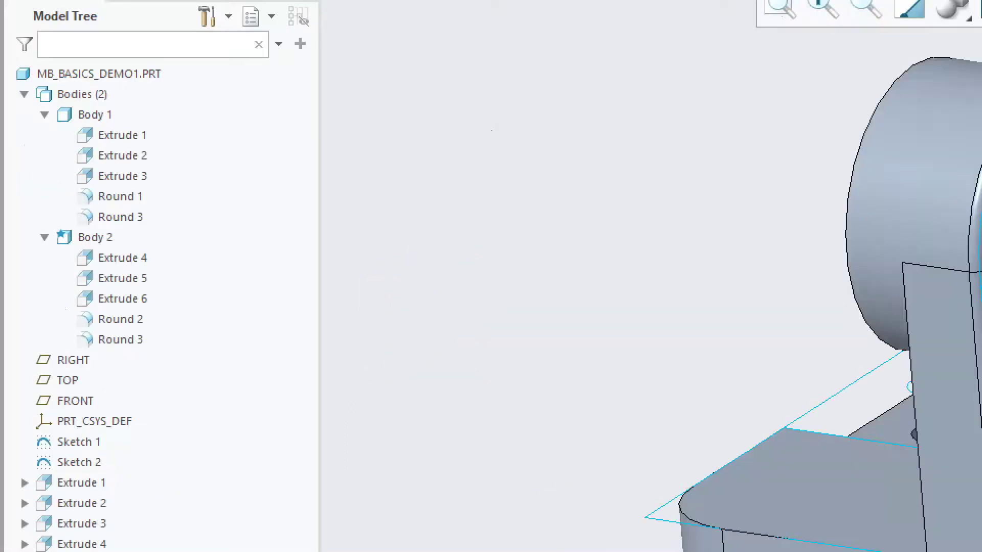
# - Examine the rounds listed under Body 1 and Body 2 and inspect the rounded rear edges across both bodies
pyautogui.moveTo(24, 210); pyautogui.dragTo(82, 208)
pyautogui.moveTo(38, 278); pyautogui.dragTo(74, 277)
pyautogui.moveTo(285, 269)
pyautogui.mouseDown(button='middle')
pyautogui.moveTo(372, 271)
pyautogui.moveTo(371, 292)
pyautogui.moveTo(298, 281)
pyautogui.moveTo(270, 304)
pyautogui.mouseUp(button='middle')
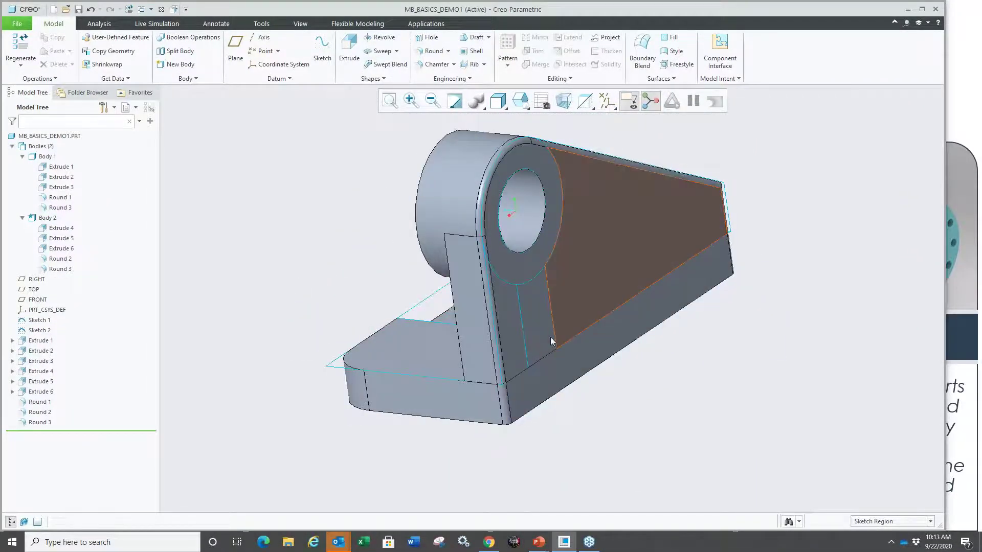
pyautogui.scroll(5, 509, 364)
pyautogui.scroll(-5, 485, 392)
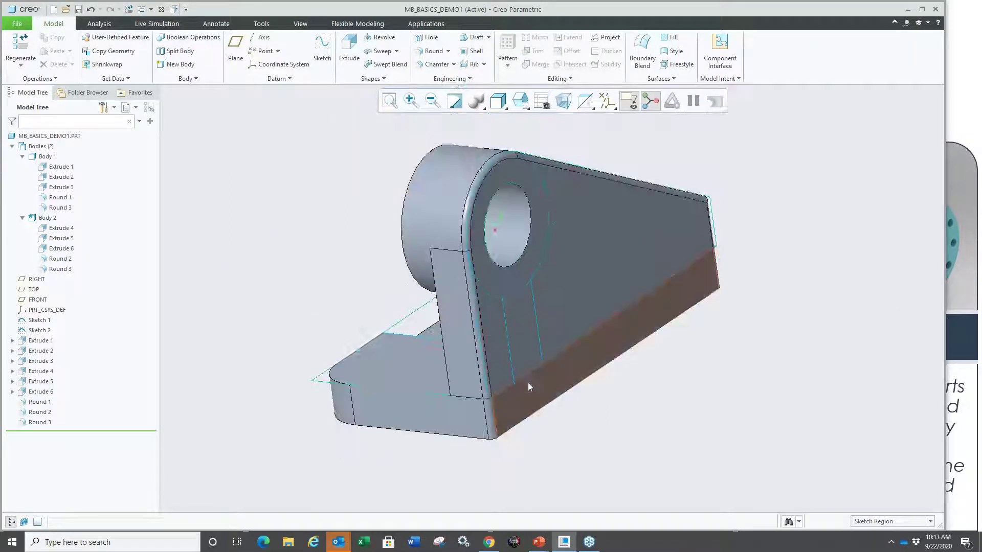
pyautogui.moveTo(354, 408)
pyautogui.mouseDown(button='middle')
pyautogui.moveTo(406, 397)
pyautogui.moveTo(425, 410)
pyautogui.moveTo(271, 360)
pyautogui.mouseUp(button='middle')
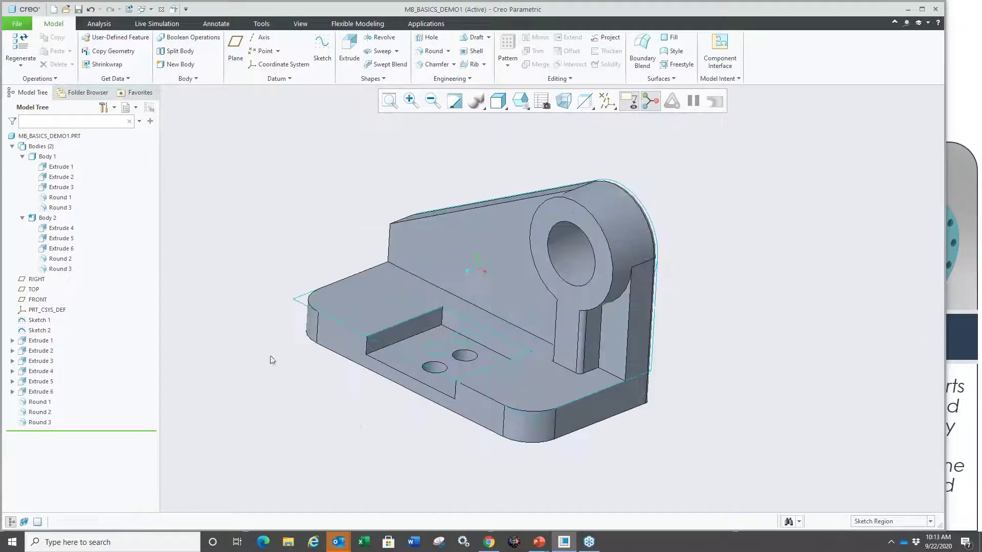
# - Apply the yellow appearance to Body 1
pyautogui.rightClick(46, 157)
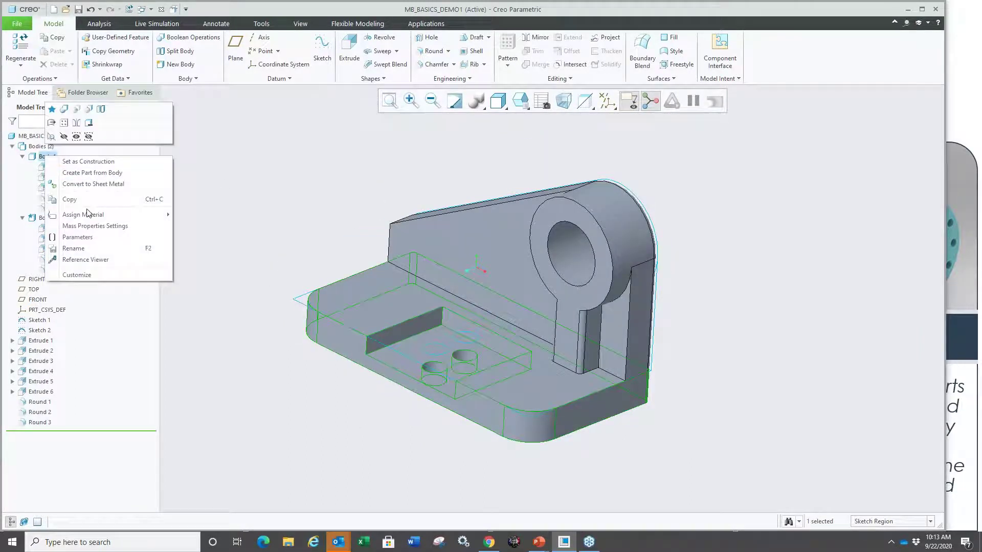
pyautogui.click(300, 170)
pyautogui.click(301, 23)
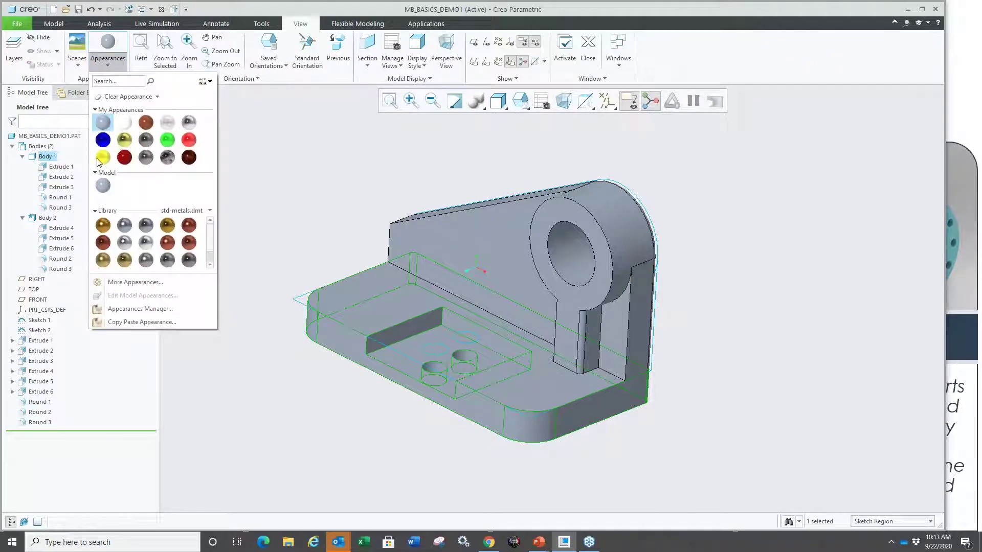
pyautogui.click(103, 157)
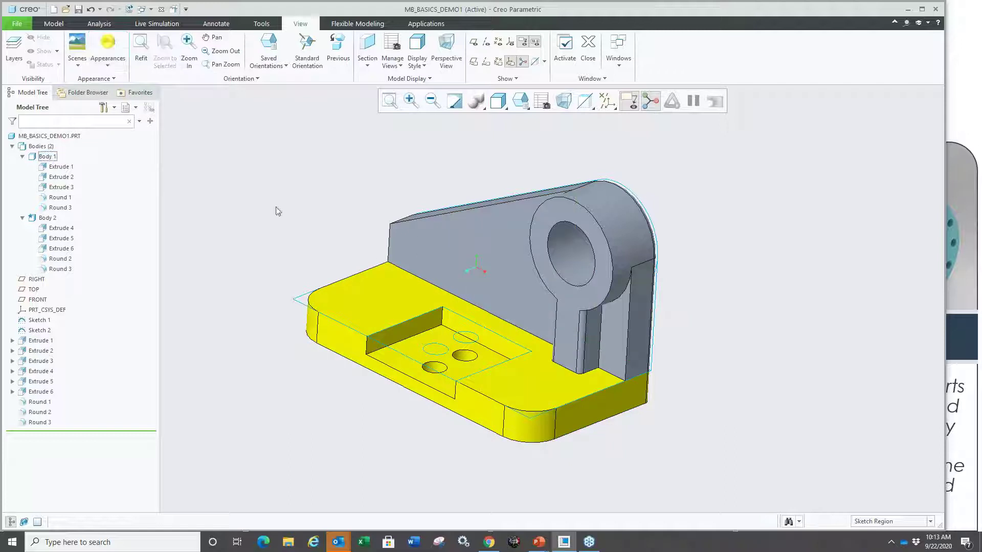
pyautogui.moveTo(258, 247)
pyautogui.mouseDown(button='middle')
pyautogui.moveTo(198, 229)
pyautogui.moveTo(282, 267)
pyautogui.moveTo(266, 252)
pyautogui.mouseUp(button='middle')
pyautogui.click(54, 220)
pyautogui.moveTo(243, 295); pyautogui.dragTo(227, 230, button='middle')
pyautogui.click(236, 280)
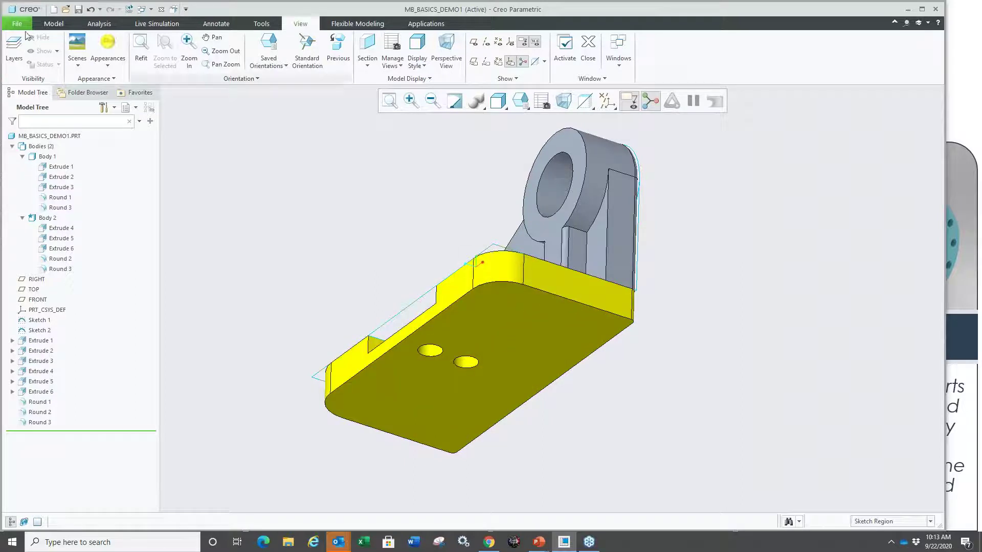
pyautogui.click(54, 23)
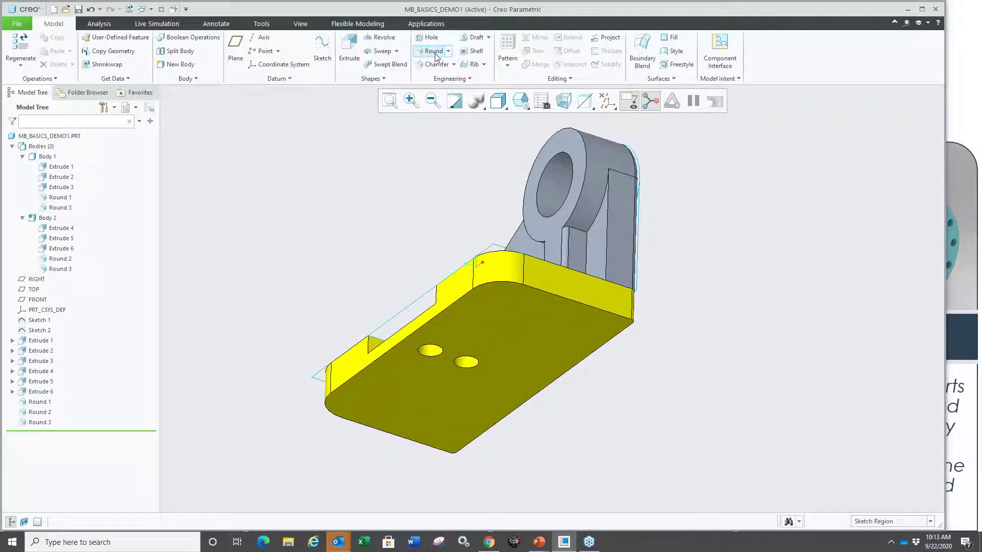
pyautogui.click(472, 51)
pyautogui.moveTo(509, 342)
pyautogui.mouseDown(button='middle')
pyautogui.moveTo(512, 317)
pyautogui.moveTo(537, 286)
pyautogui.moveTo(539, 296)
pyautogui.moveTo(353, 285)
pyautogui.moveTo(420, 275)
pyautogui.mouseUp(button='middle')
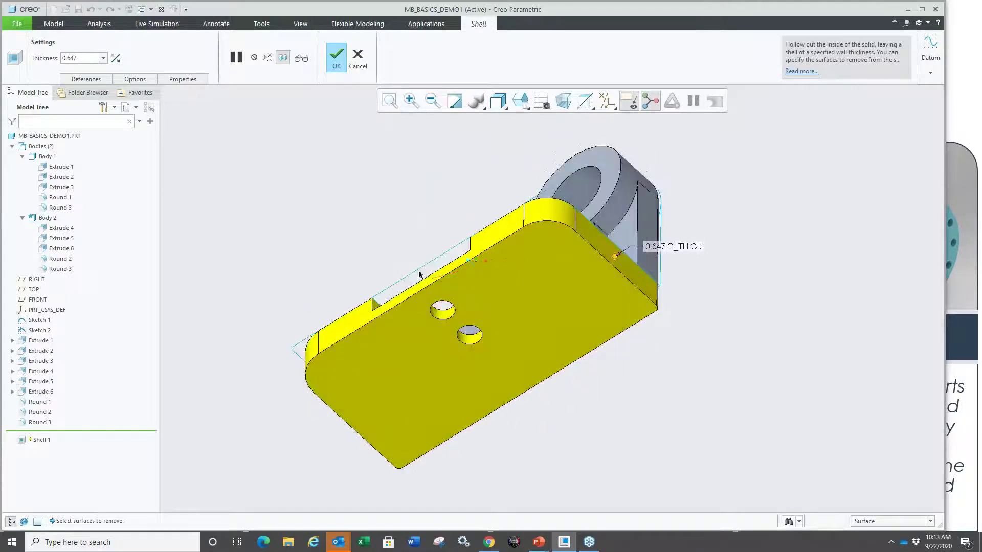
pyautogui.click(359, 57)
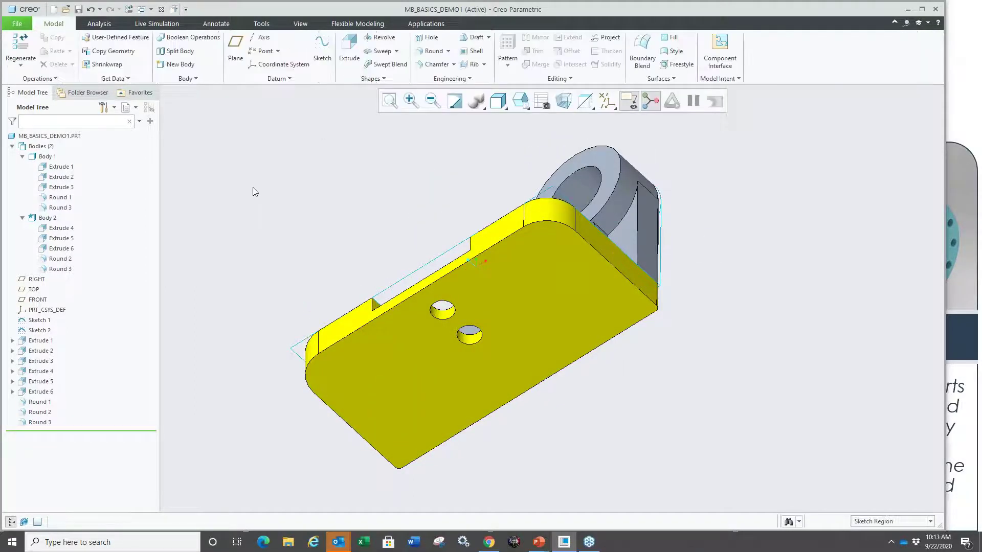
# - Make Body 1 the default body and shell it with a thickness of 0.647, removing the base plate's bottom face
pyautogui.click(47, 157)
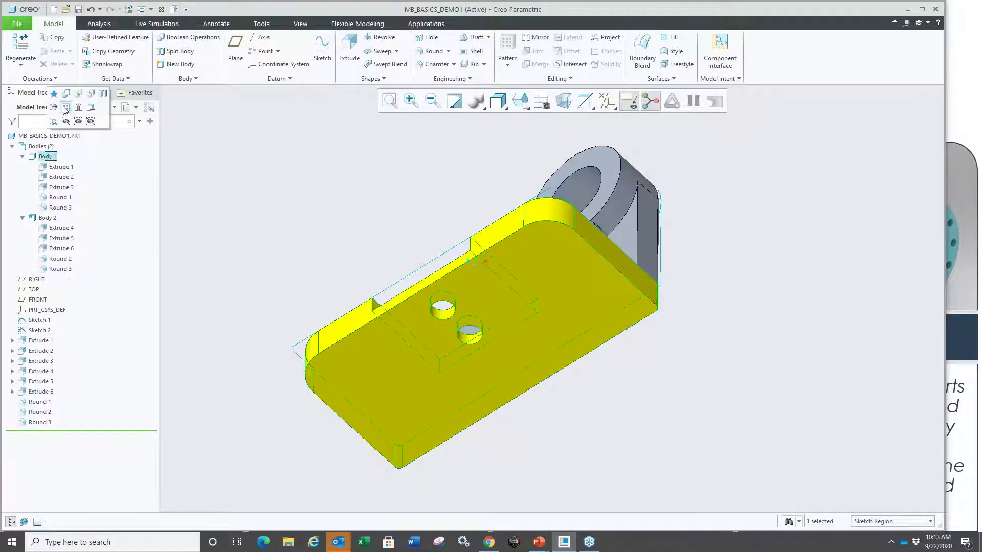
pyautogui.click(276, 211)
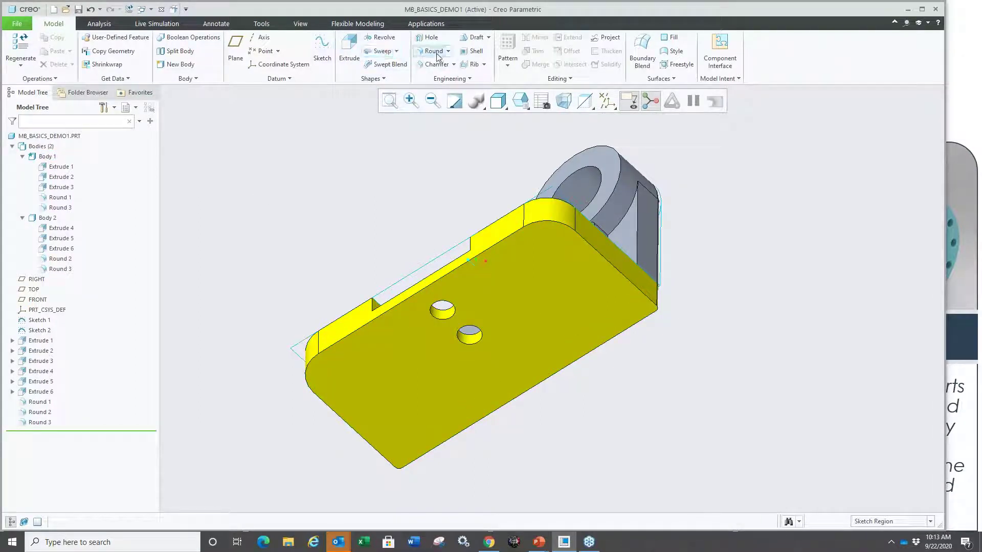
pyautogui.click(474, 51)
pyautogui.moveTo(537, 274); pyautogui.dragTo(264, 280, button='middle')
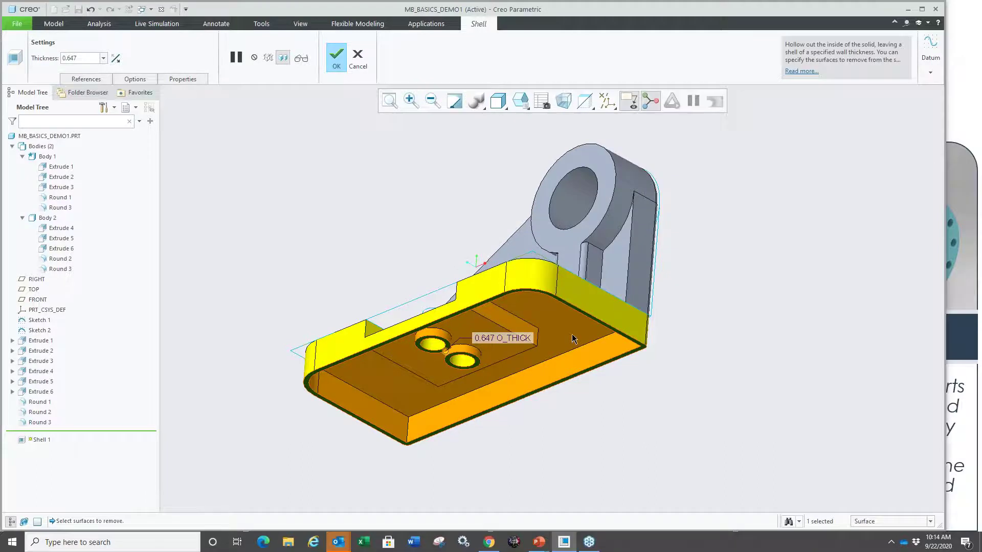
pyautogui.scroll(-3, 552, 304)
pyautogui.scroll(3, 534, 319)
pyautogui.moveTo(534, 323); pyautogui.dragTo(516, 458, button='middle')
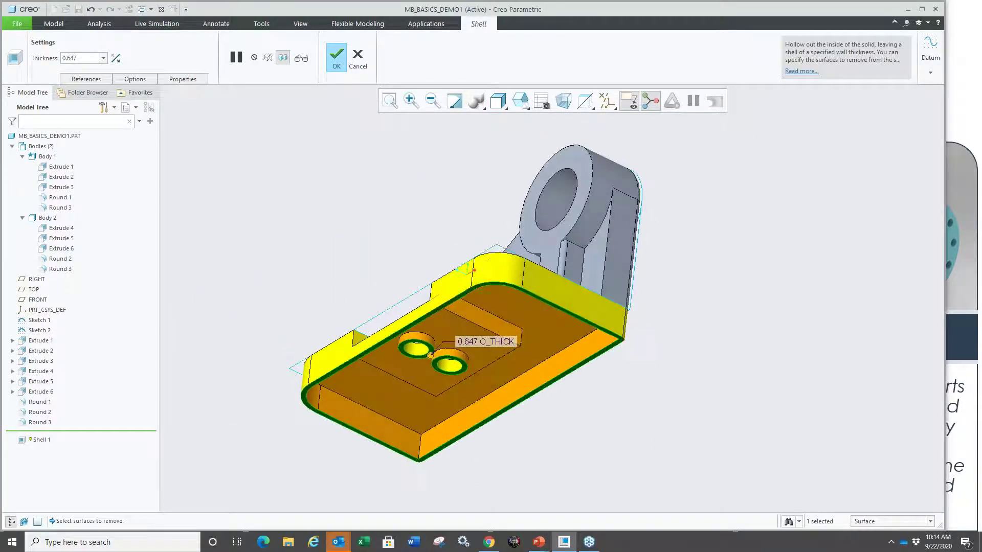
pyautogui.middleClick(343, 254)
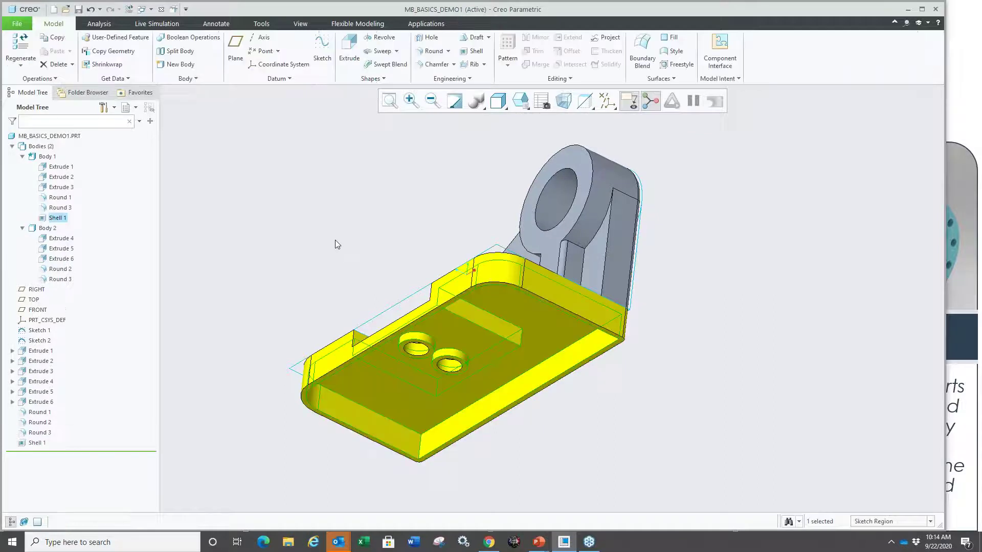
# - Merge the two bodies with a Boolean operation, using Body 1 as the body to modify and Body 2 as the modifying body
pyautogui.moveTo(311, 240); pyautogui.dragTo(318, 297, button='middle')
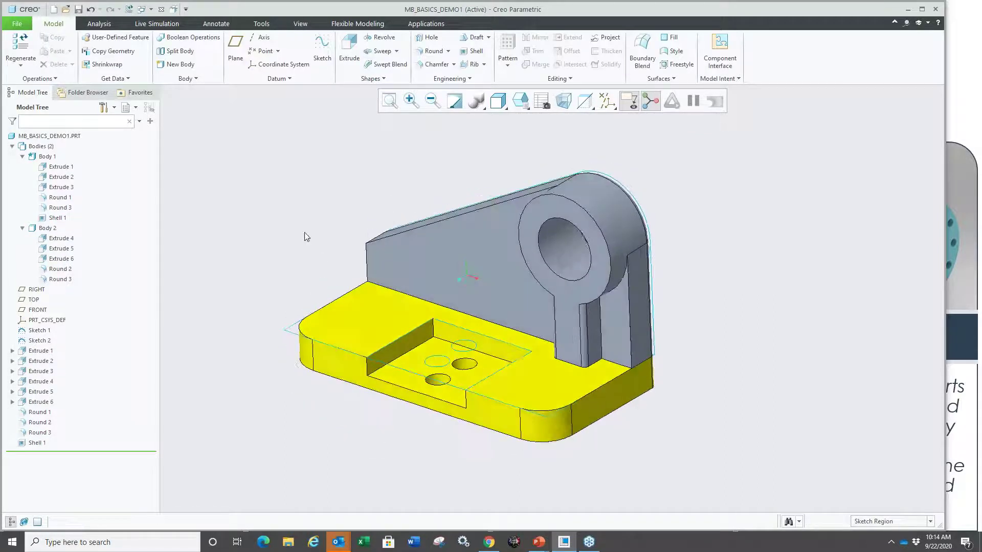
pyautogui.hotkey('ctrl', 'd')
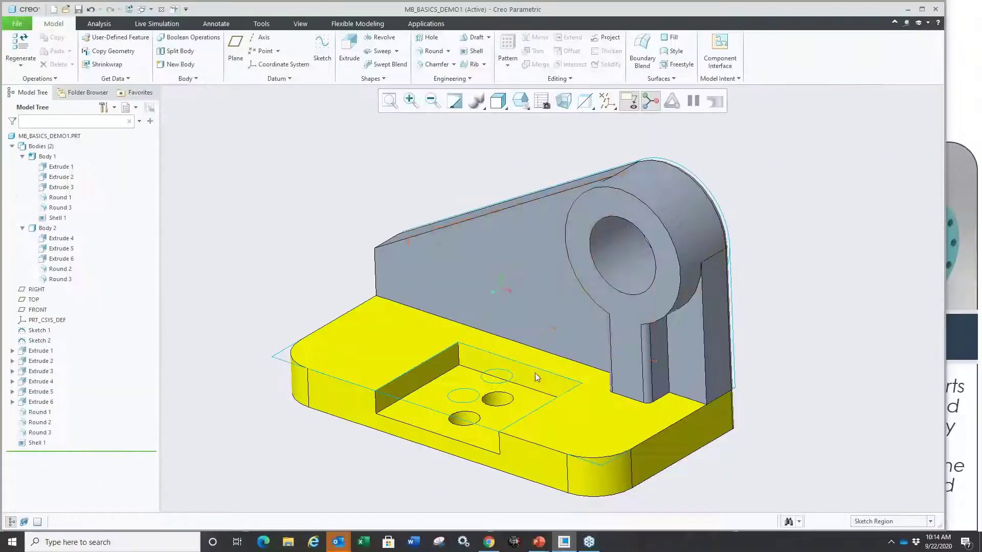
pyautogui.moveTo(537, 378); pyautogui.dragTo(465, 292, button='middle')
pyautogui.moveTo(732, 392)
pyautogui.mouseDown(button='middle')
pyautogui.moveTo(594, 385)
pyautogui.moveTo(573, 358)
pyautogui.moveTo(620, 437)
pyautogui.moveTo(566, 418)
pyautogui.mouseUp(button='middle')
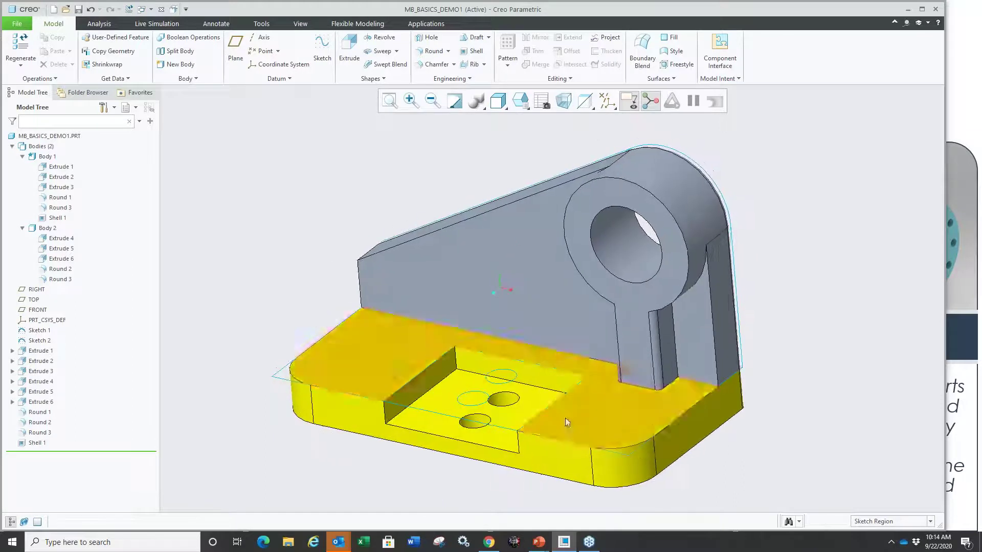
pyautogui.click(44, 157)
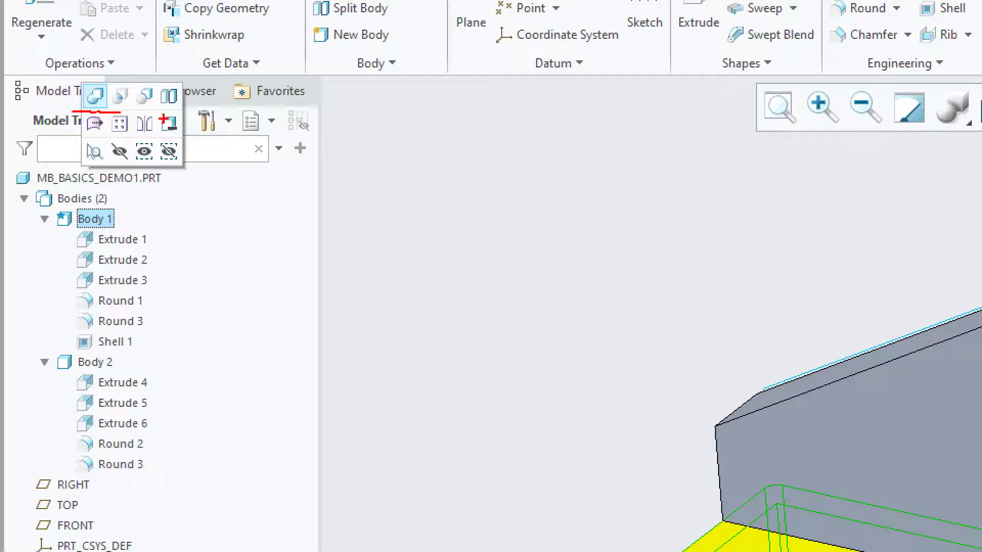
pyautogui.moveTo(117, 107); pyautogui.dragTo(143, 107)
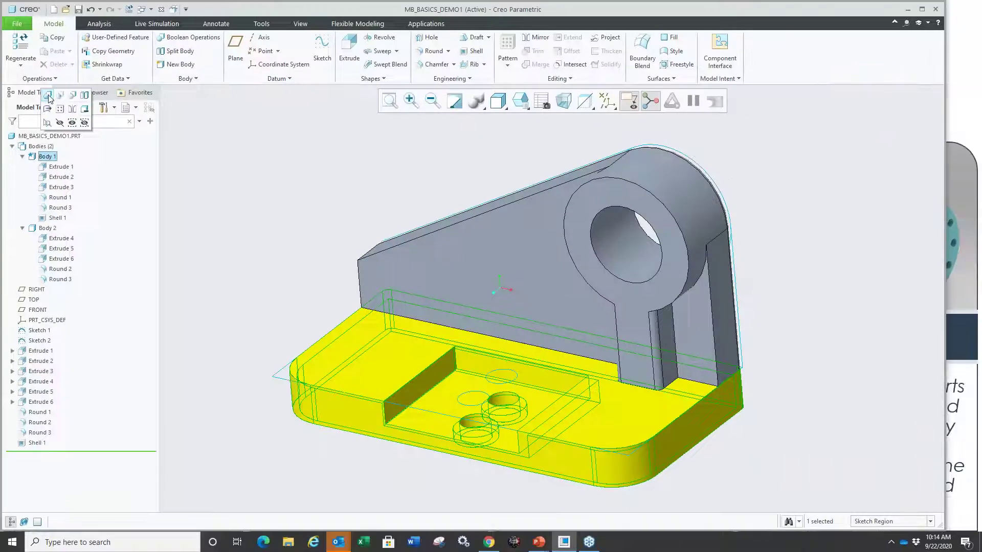
pyautogui.click(48, 97)
pyautogui.rightClick(245, 227)
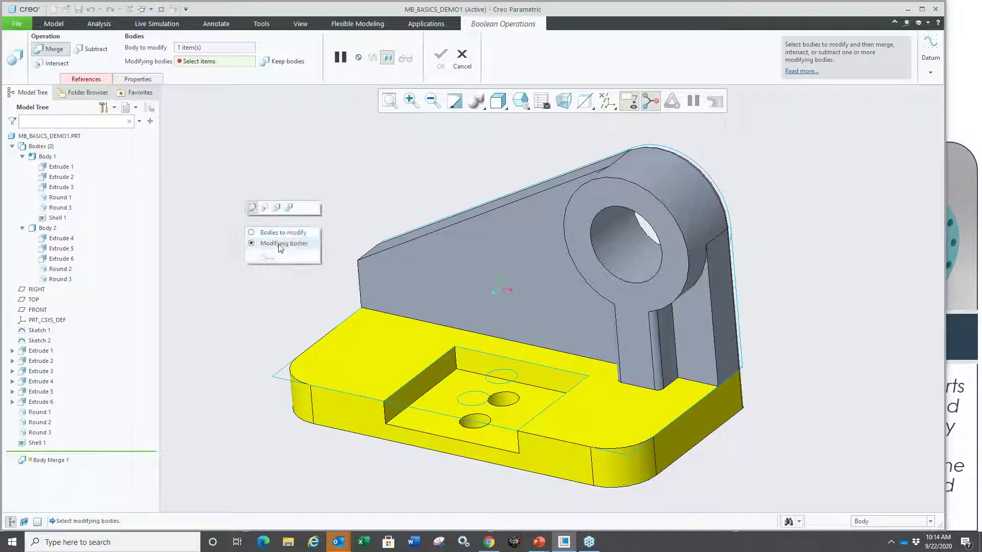
pyautogui.click(455, 273)
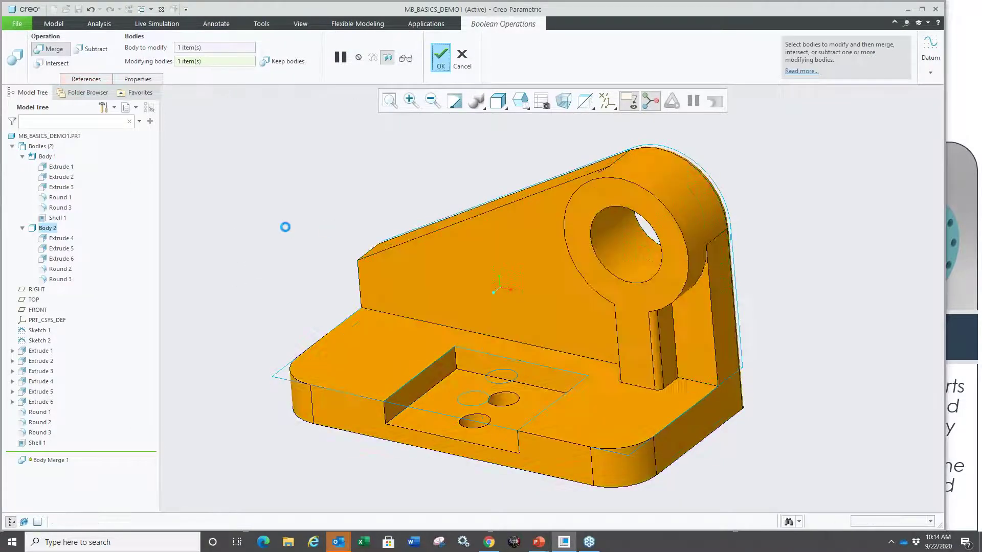
pyautogui.middleClick(285, 227)
pyautogui.scroll(2, 248, 270)
pyautogui.scroll(-1, 230, 258)
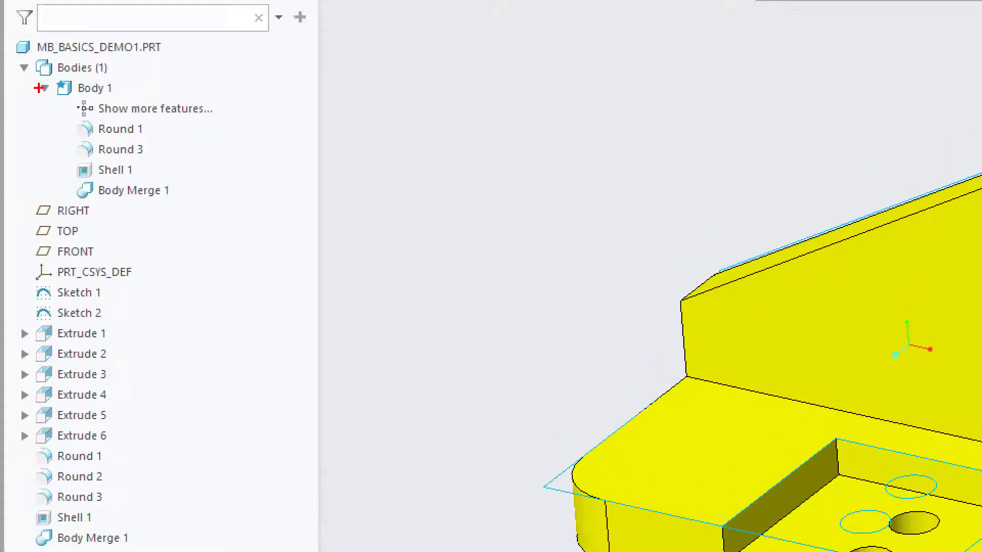
# - Switch to the PowerPoint slide show of "Creo 7.0 whats new Webinar - Core.pptx" on the Multibody Design slide
pyautogui.moveTo(13, 79)
pyautogui.keyDown('ctrl'); pyautogui.mouseDown()
pyautogui.moveTo(145, 168)
pyautogui.moveTo(237, 203)
pyautogui.mouseUp(); pyautogui.keyUp('ctrl')
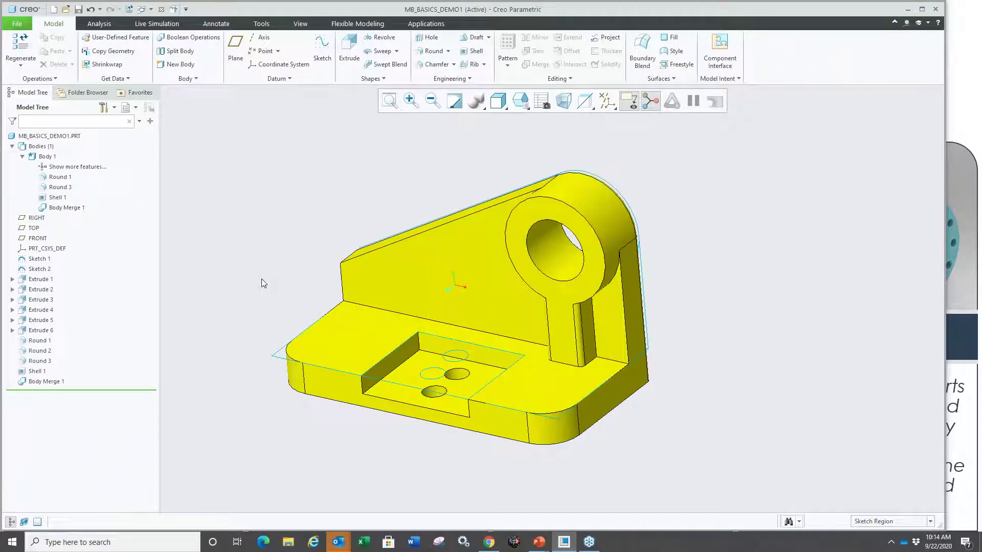
pyautogui.press('super+Tab')
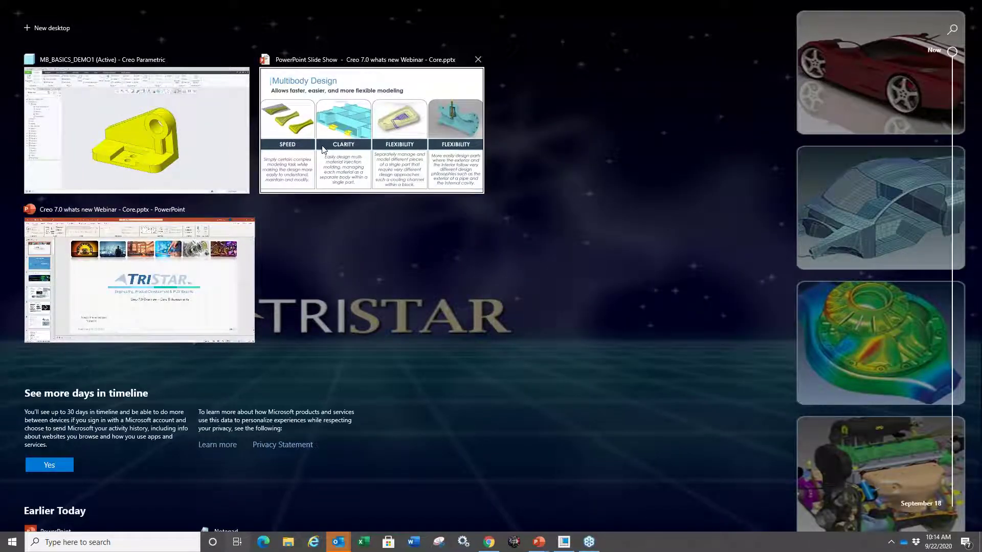
pyautogui.click(322, 150)
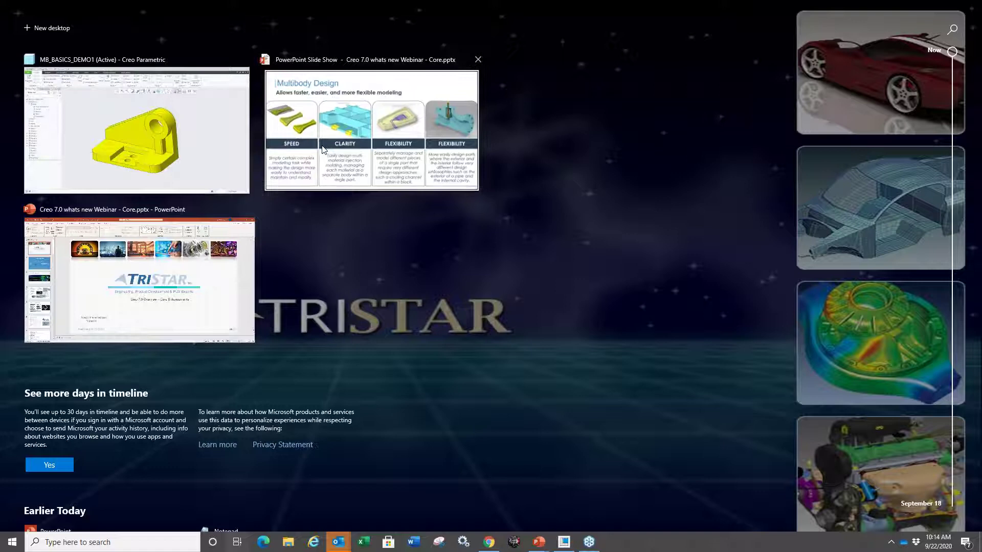
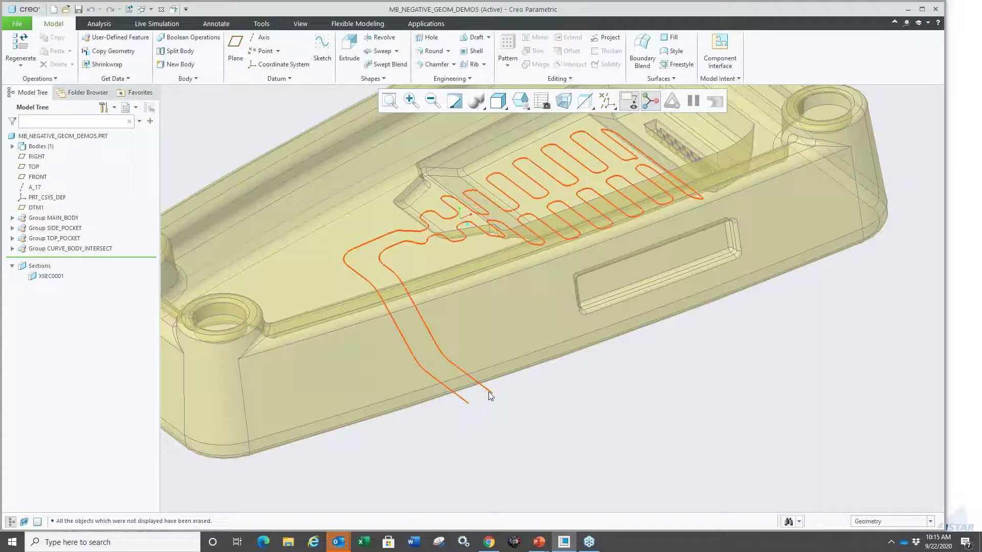
# - Start a solid sweep along the cooling pipe curve and sketch its section as a 3.000 diameter circle centred on the trajectory's start point
pyautogui.click(533, 350)
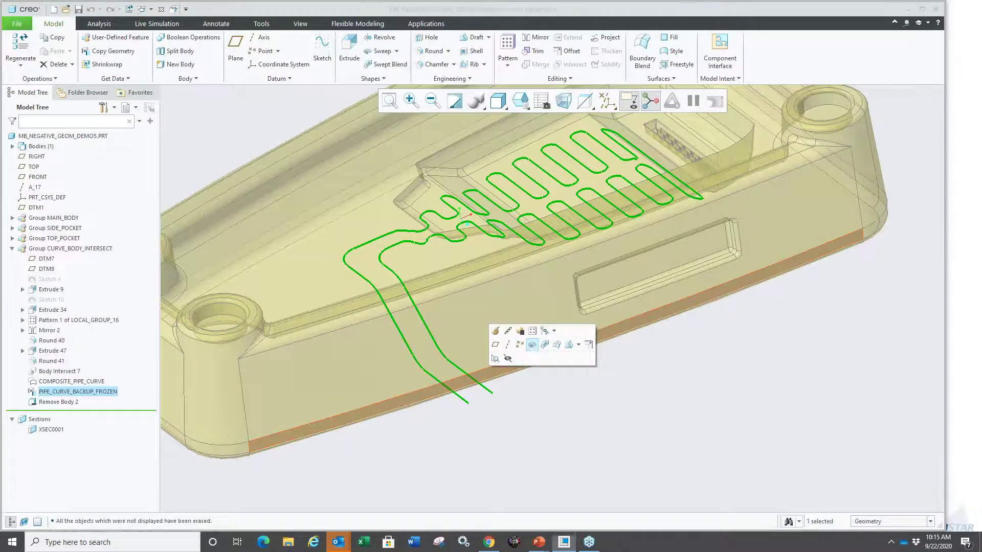
pyautogui.rightClick(520, 402)
pyautogui.click(527, 369)
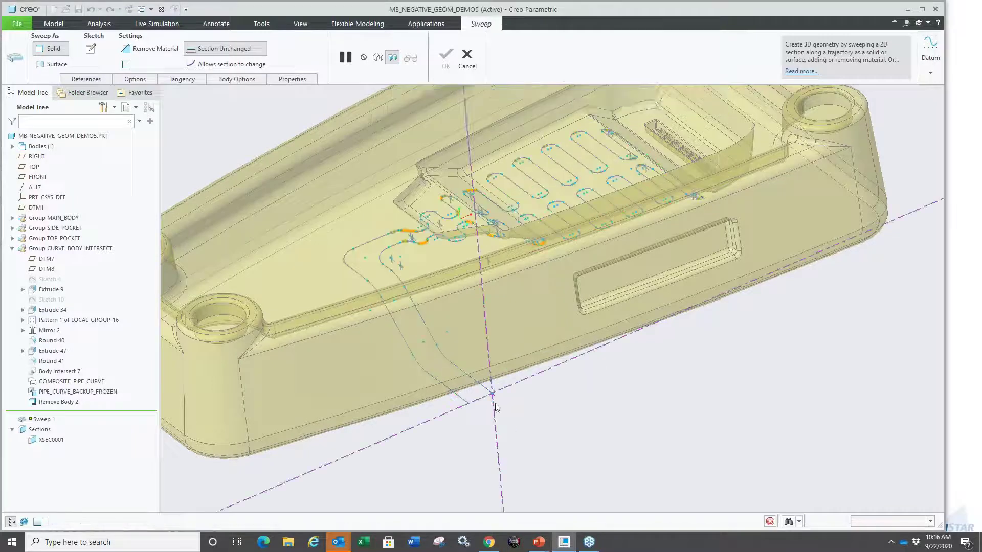
pyautogui.rightClick(555, 417)
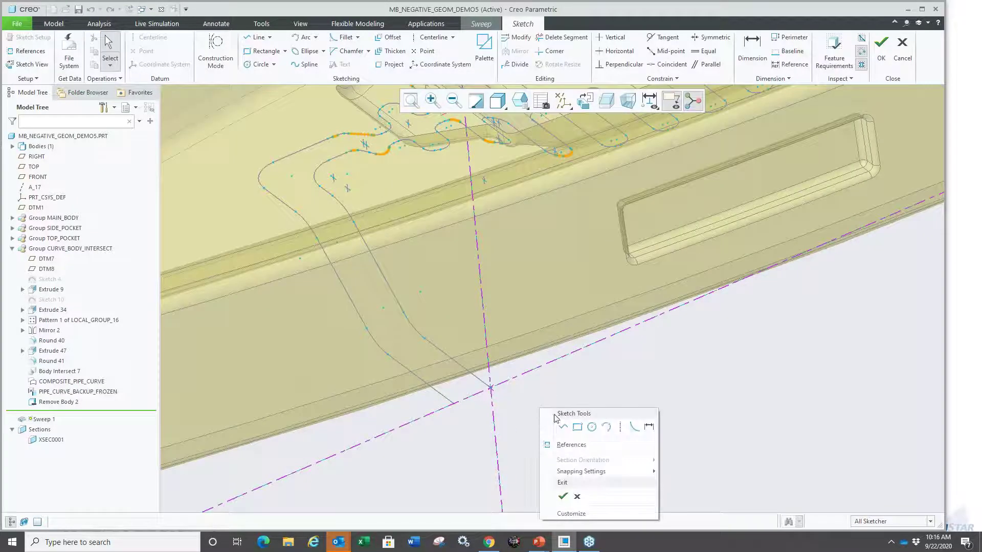
pyautogui.click(592, 427)
pyautogui.click(491, 389)
pyautogui.click(506, 397)
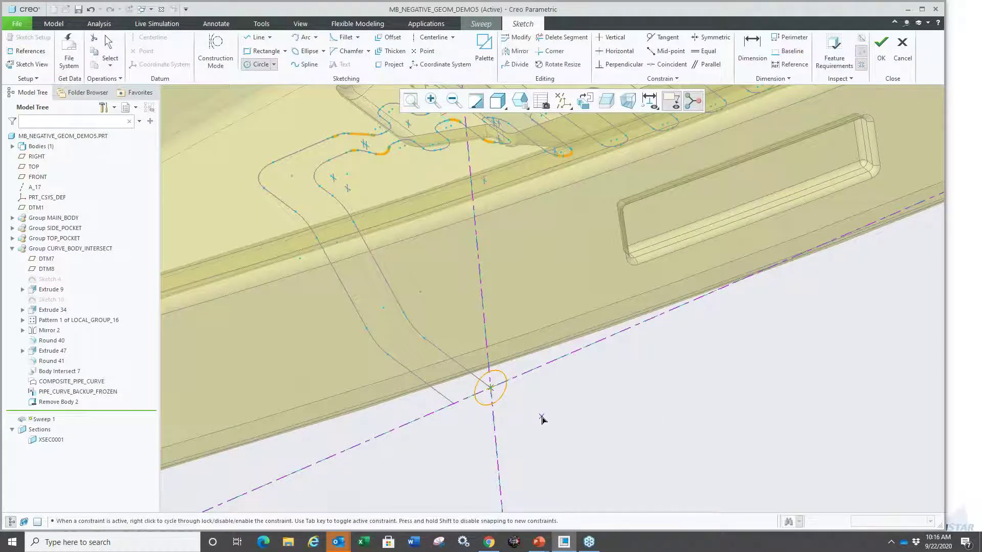
pyautogui.middleClick(542, 417)
pyautogui.doubleClick(536, 398)
pyautogui.write('3')
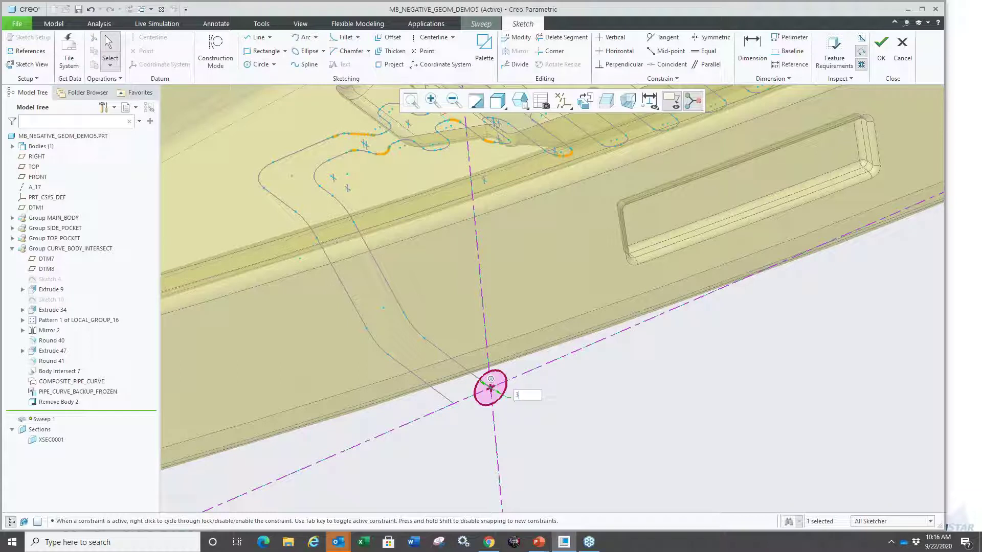
pyautogui.press('Return')
pyautogui.rightClick(597, 412)
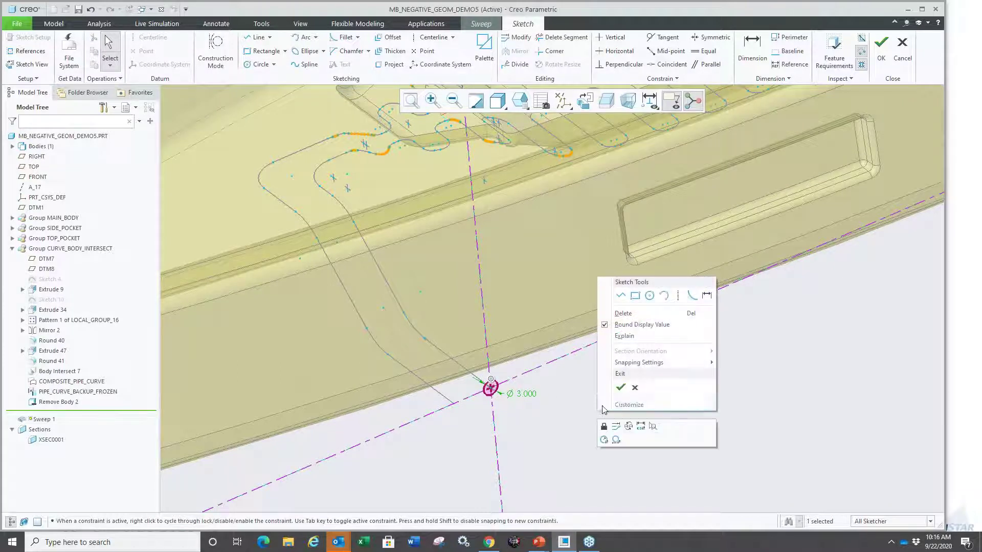
pyautogui.click(624, 388)
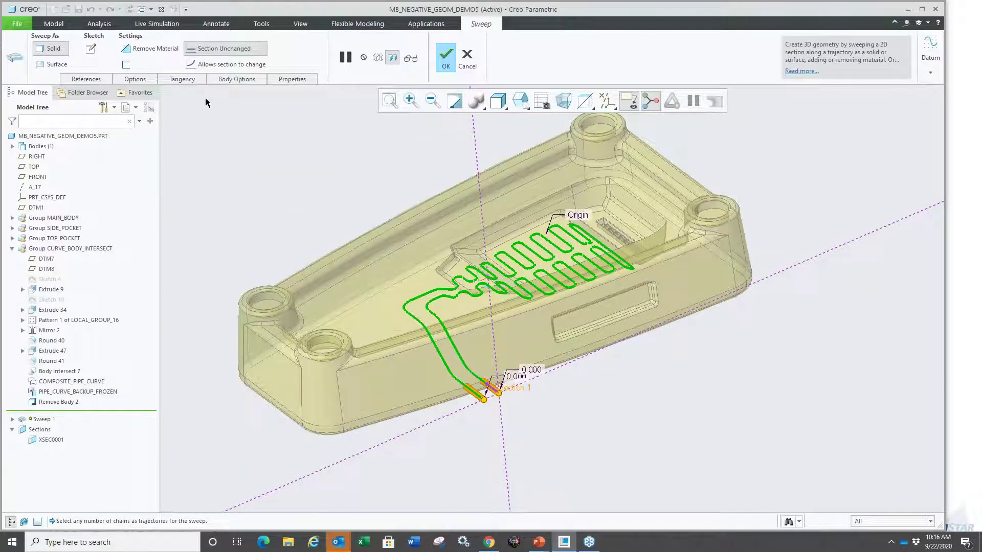
# - Set the sweep to create a new body instead of adding to MAIN, and complete the feature
pyautogui.click(235, 78)
pyautogui.hotkey('ctrl', '1')
pyautogui.click(231, 79)
pyautogui.moveTo(201, 133); pyautogui.dragTo(225, 133)
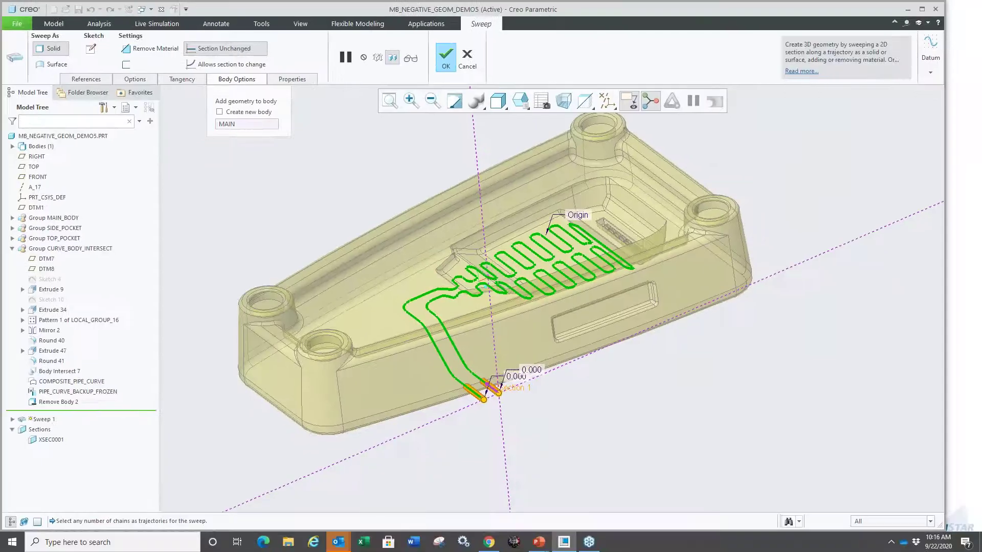
pyautogui.rightClick(296, 177)
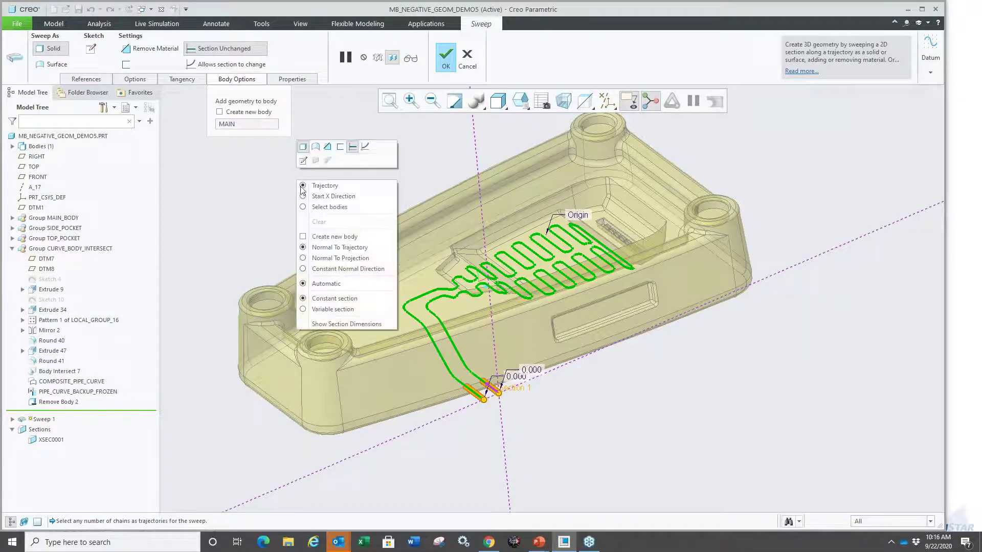
pyautogui.click(322, 237)
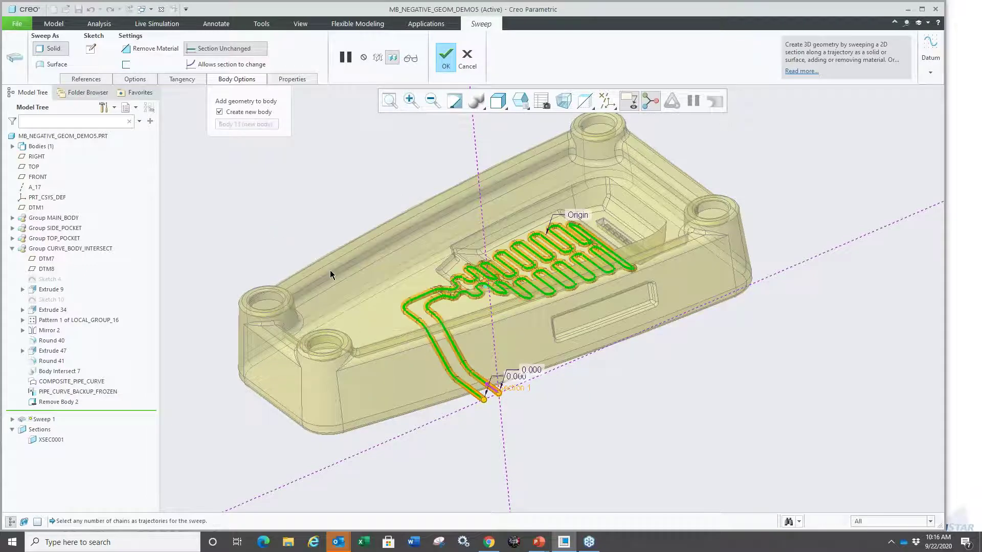
pyautogui.scroll(-4, 453, 297)
pyautogui.scroll(3, 436, 279)
pyautogui.middleClick(291, 186)
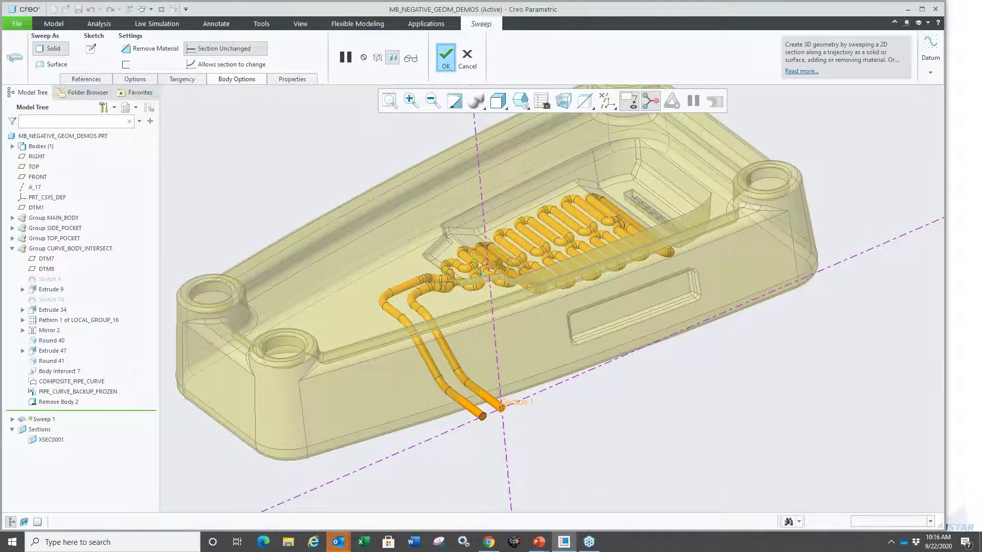
pyautogui.click(276, 194)
pyautogui.keyDown('shift'); pyautogui.moveTo(276, 195); pyautogui.dragTo(358, 215, button='middle'); pyautogui.keyUp('shift')
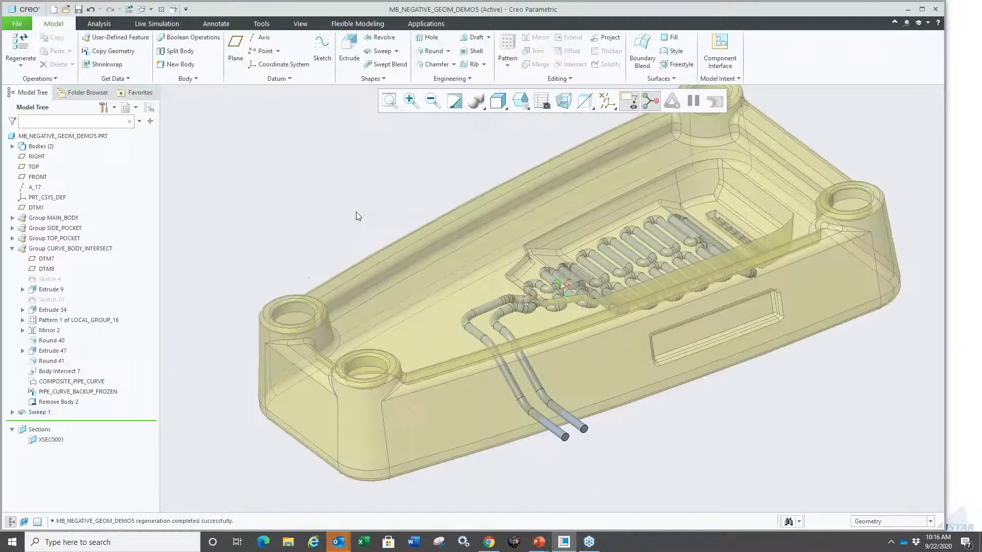
pyautogui.scroll(2, 358, 214)
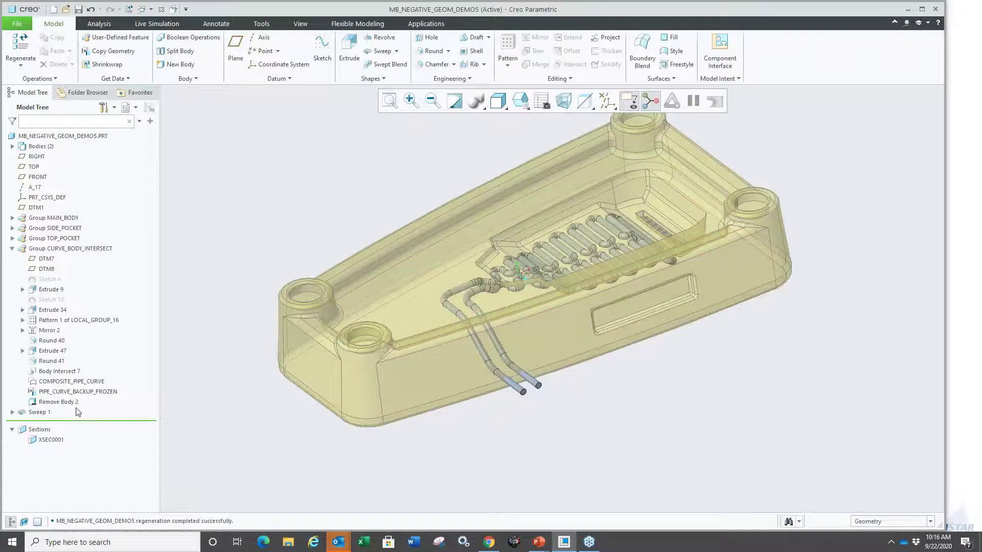
# - Turn on Show Interference for section XSEC0001 and inspect where the pipe and main bodies overlap
pyautogui.click(51, 444)
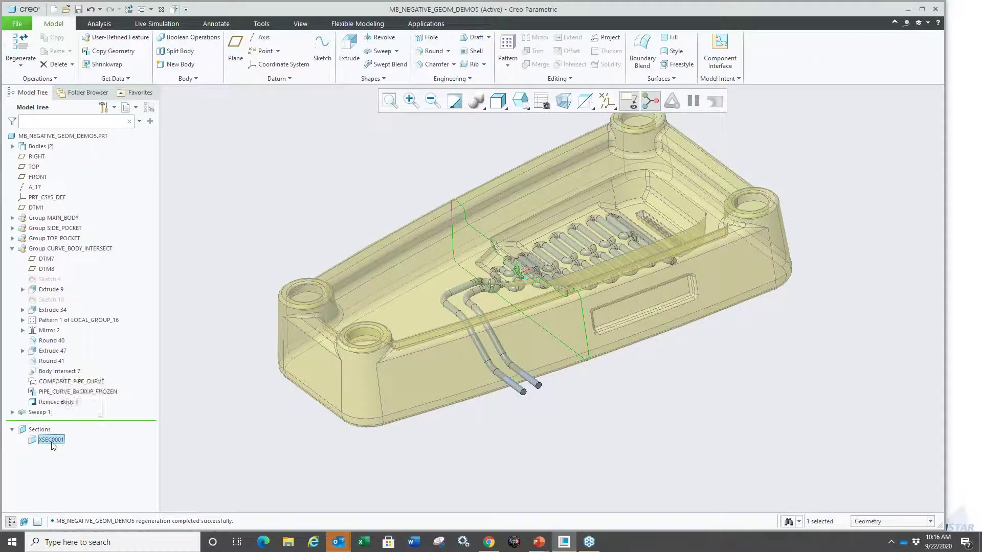
pyautogui.rightClick(51, 444)
pyautogui.hotkey('ctrl', '1')
pyautogui.click(79, 378)
pyautogui.moveTo(64, 372); pyautogui.dragTo(134, 371)
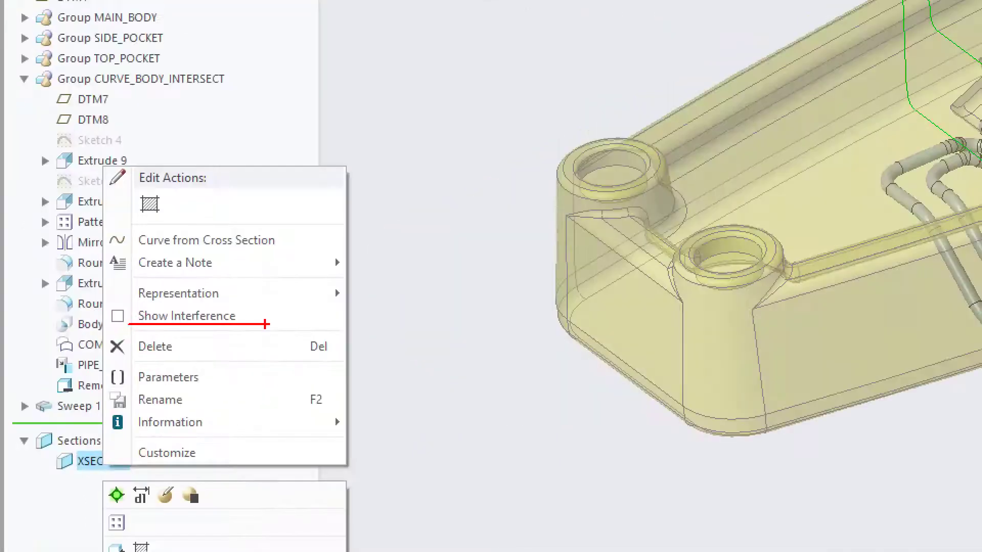
pyautogui.press('Escape')
pyautogui.rightClick(47, 444)
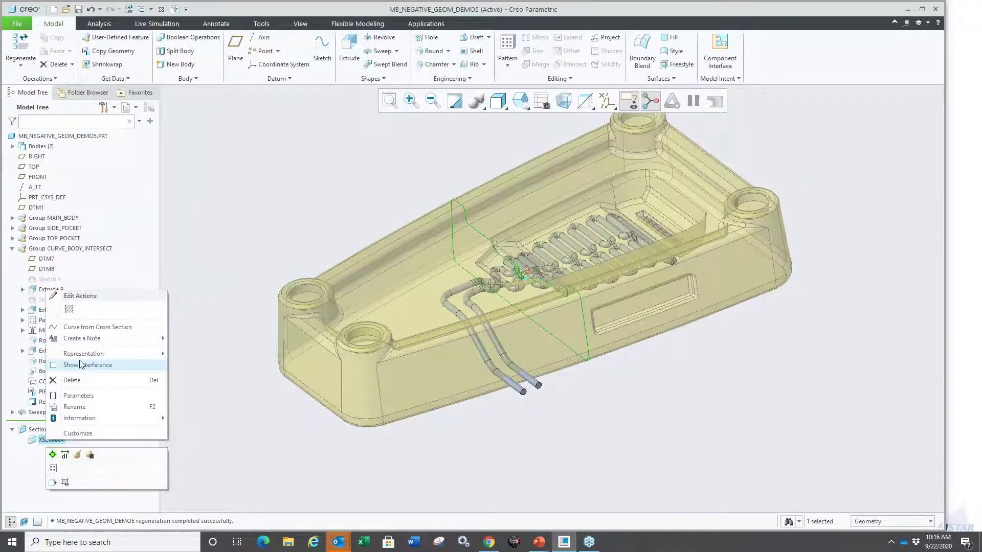
pyautogui.click(77, 364)
pyautogui.scroll(10, 521, 277)
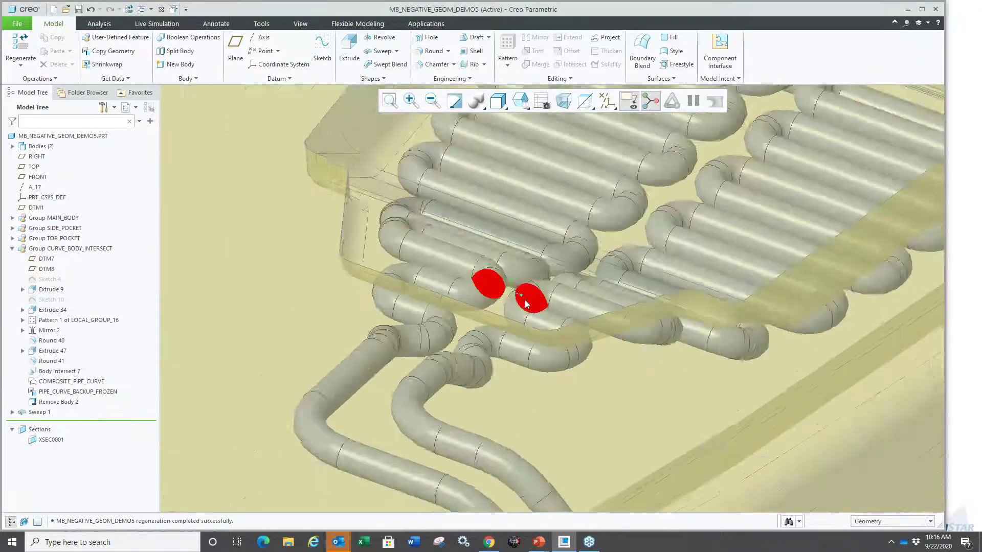
pyautogui.scroll(-10, 527, 305)
pyautogui.moveTo(547, 331); pyautogui.dragTo(516, 314, button='middle')
pyautogui.scroll(7, 518, 305)
pyautogui.scroll(-8, 516, 304)
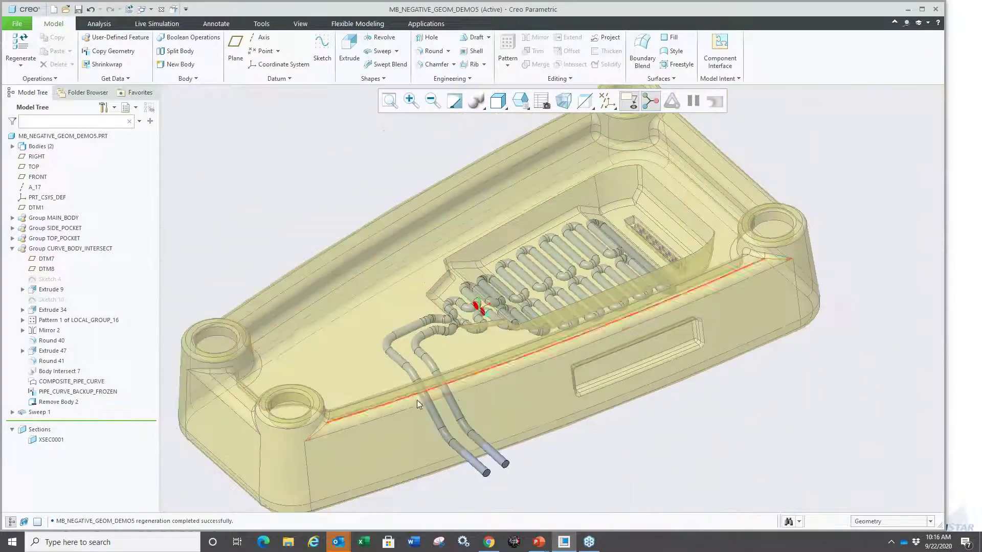
pyautogui.moveTo(501, 335)
pyautogui.mouseDown(button='middle')
pyautogui.moveTo(477, 363)
pyautogui.moveTo(501, 324)
pyautogui.mouseUp(button='middle')
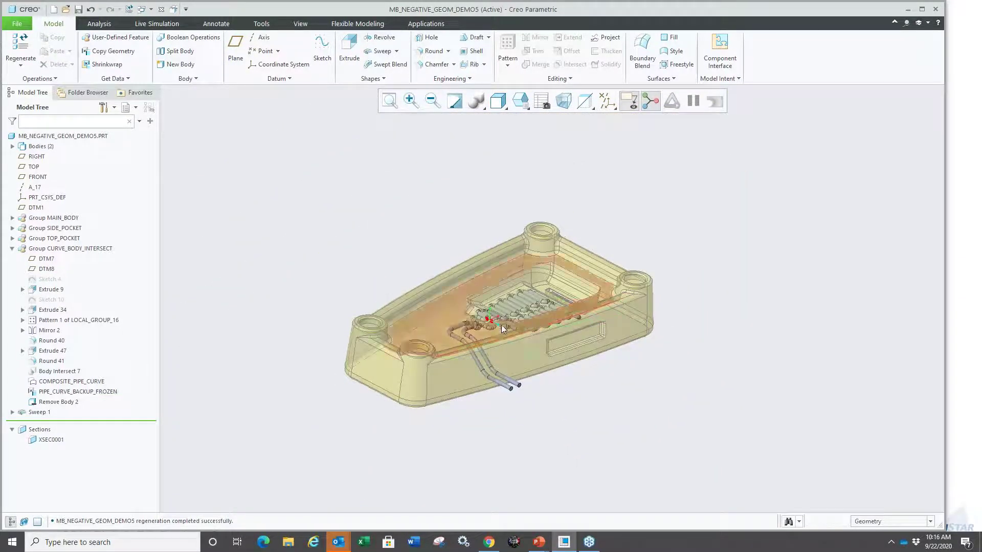
# - Edit section XSEC0001 with interference shown and move its plane to an offset of 8.700
pyautogui.rightClick(48, 441)
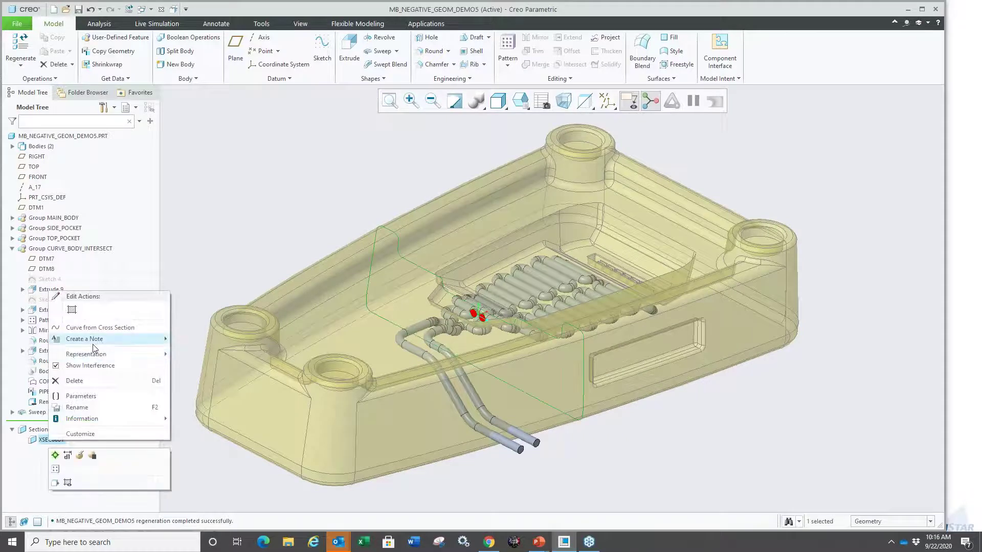
pyautogui.click(80, 456)
pyautogui.scroll(-3, 369, 403)
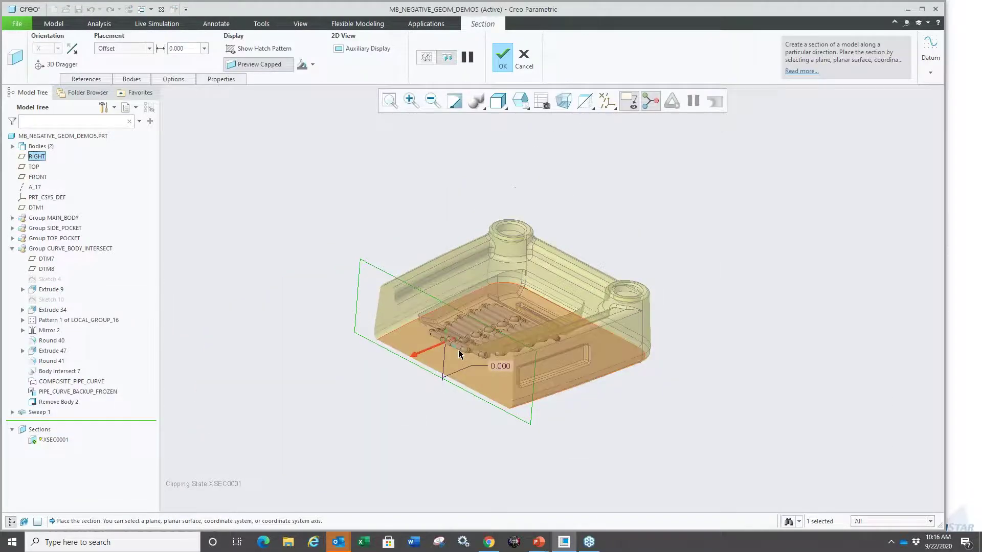
pyautogui.scroll(4, 452, 356)
pyautogui.click(173, 79)
pyautogui.click(162, 106)
pyautogui.moveTo(403, 346); pyautogui.dragTo(416, 322)
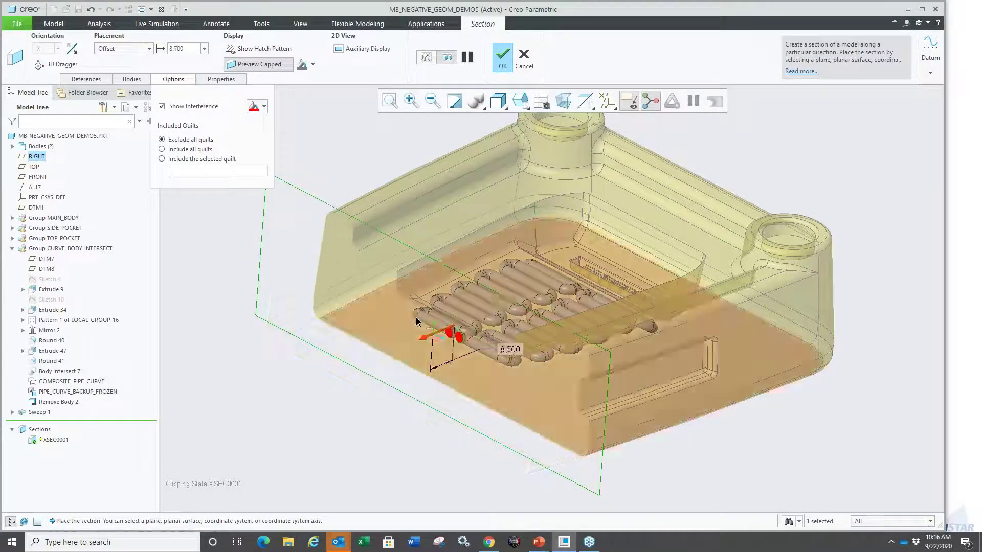
# - Inspect the section at an offset of 17.400 in a rotated auxiliary 2D view, and discard the section changes
pyautogui.rightClick(221, 281)
pyautogui.click(258, 301)
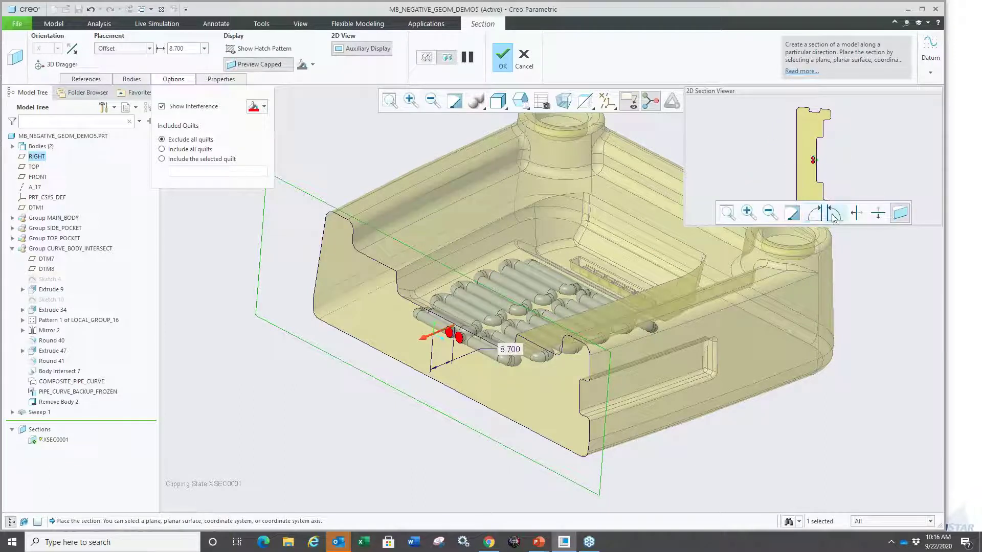
pyautogui.click(833, 214)
pyautogui.scroll(3, 798, 153)
pyautogui.scroll(-3, 798, 154)
pyautogui.moveTo(430, 335); pyautogui.dragTo(453, 333)
pyautogui.scroll(-3, 336, 388)
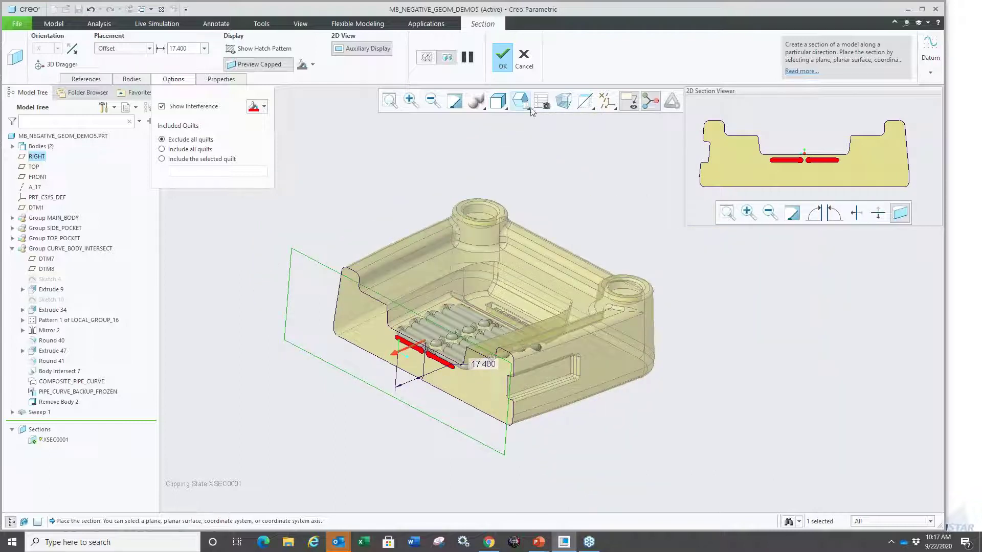
pyautogui.click(523, 59)
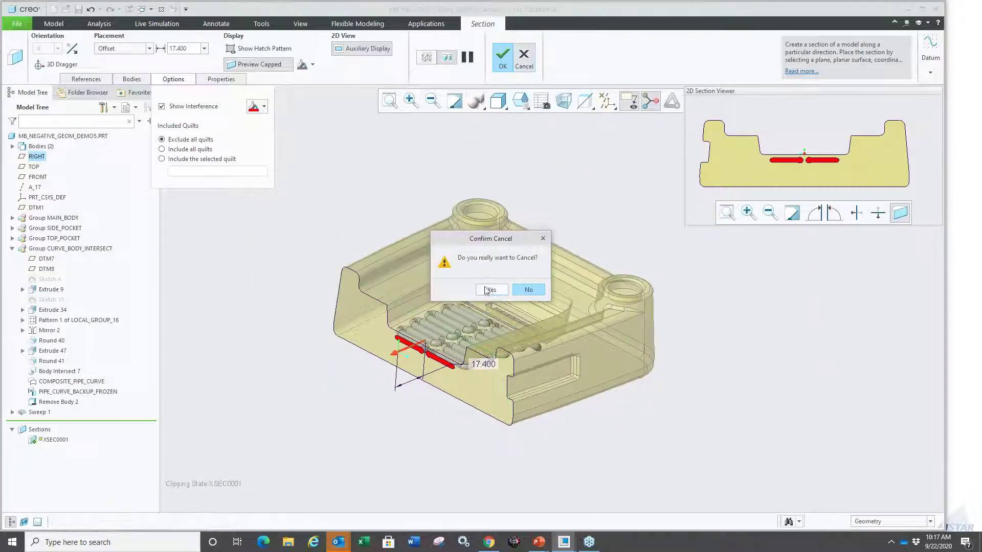
pyautogui.click(489, 290)
# - Set up a Body Subtract on MAIN, chosen through the long side face's parents, with the swept pipe body as the modifying body
pyautogui.scroll(5, 391, 363)
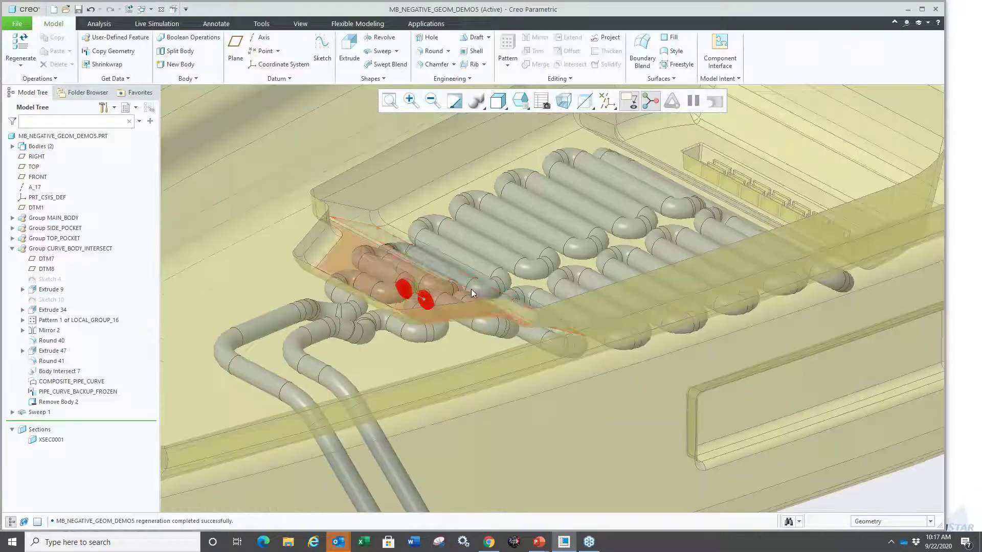
pyautogui.scroll(-6, 475, 293)
pyautogui.scroll(2, 476, 292)
pyautogui.click(419, 374)
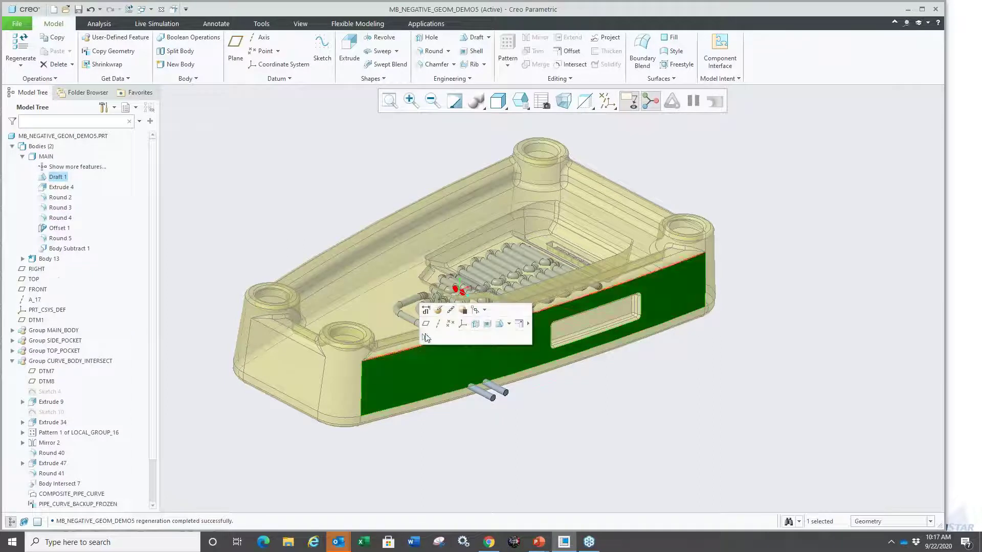
pyautogui.click(484, 311)
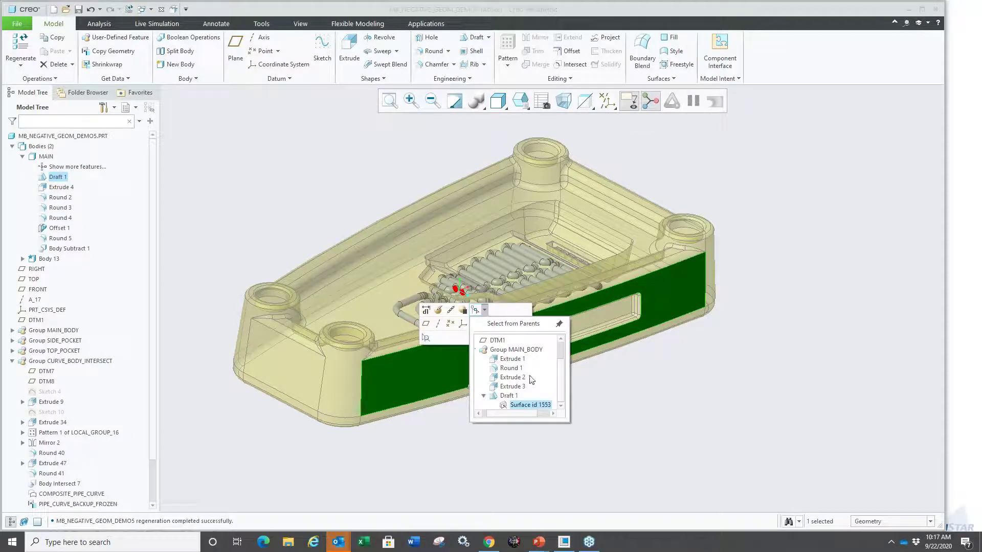
pyautogui.scroll(1, 530, 379)
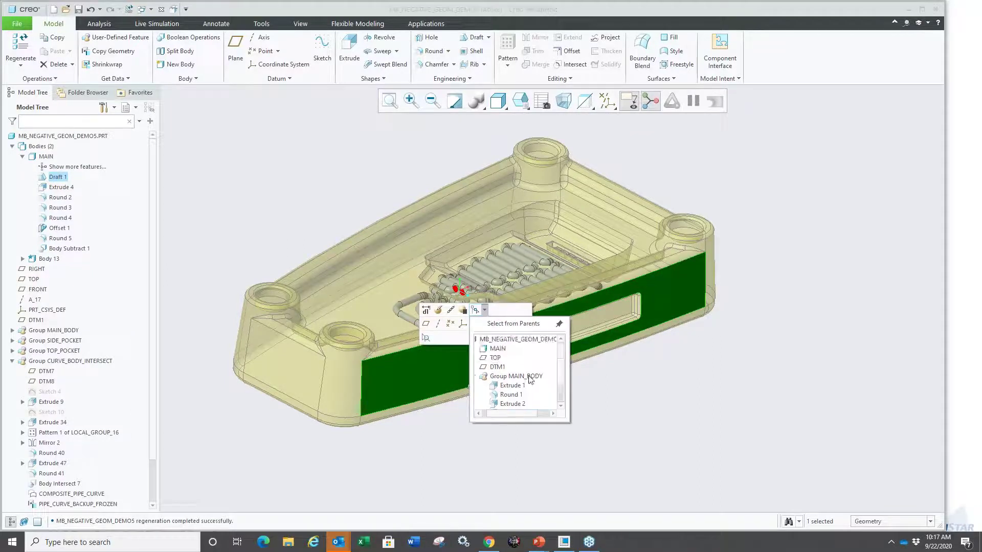
pyautogui.click(496, 349)
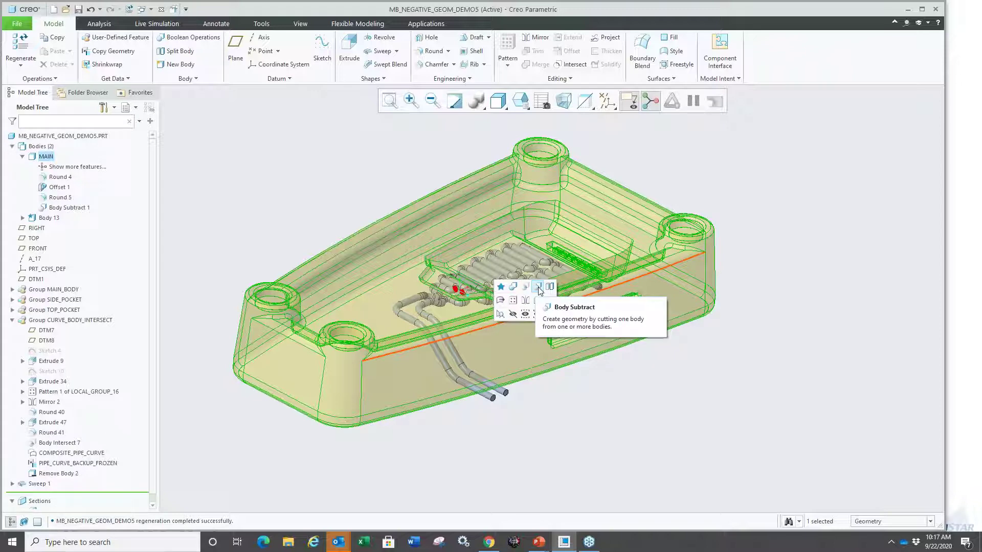
pyautogui.click(539, 290)
pyautogui.rightClick(581, 397)
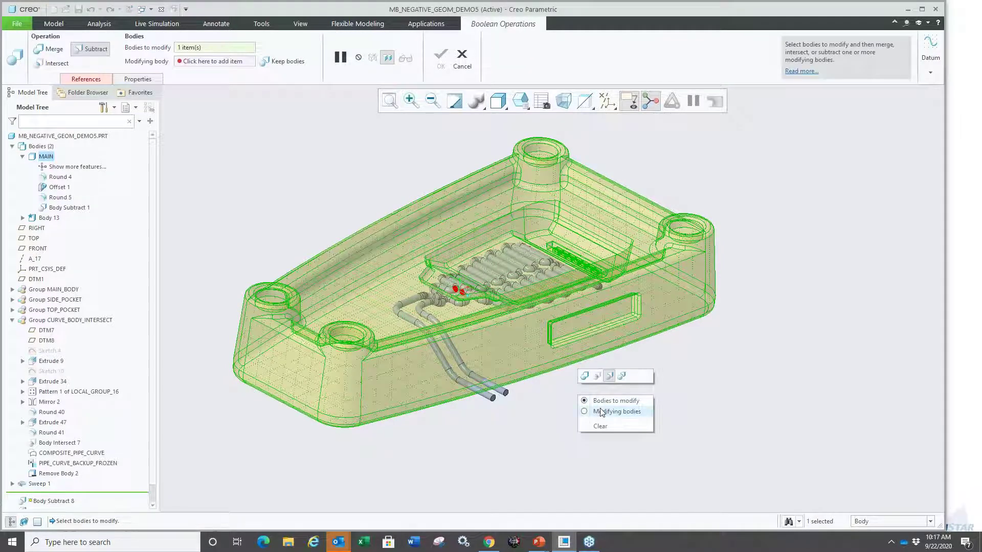
pyautogui.click(611, 411)
pyautogui.click(487, 383)
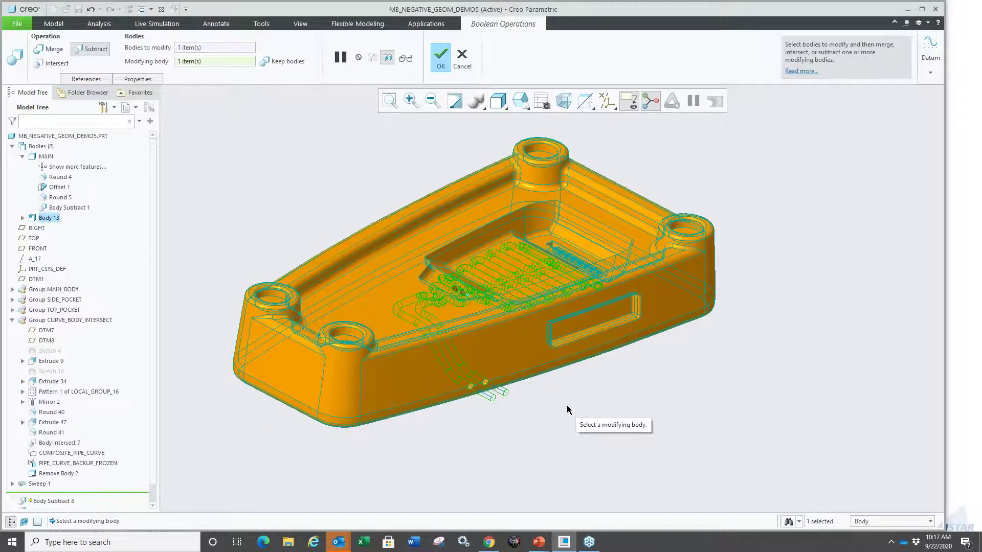
# - Enable keeping the modifying pipe body and complete the Body Subtract on MAIN
pyautogui.scroll(-3, 532, 379)
pyautogui.scroll(-2, 532, 377)
pyautogui.scroll(3, 530, 397)
pyautogui.click(546, 415)
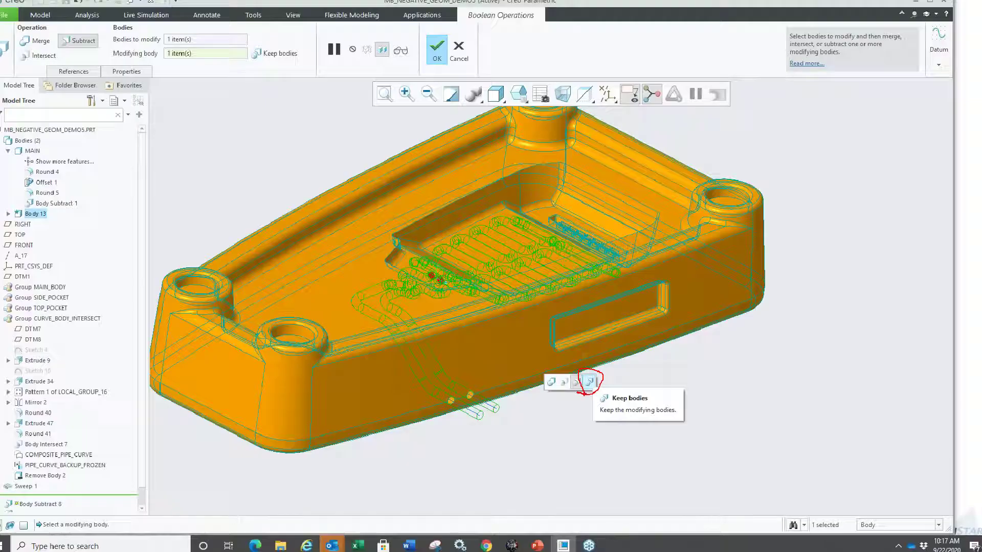
pyautogui.click(587, 387)
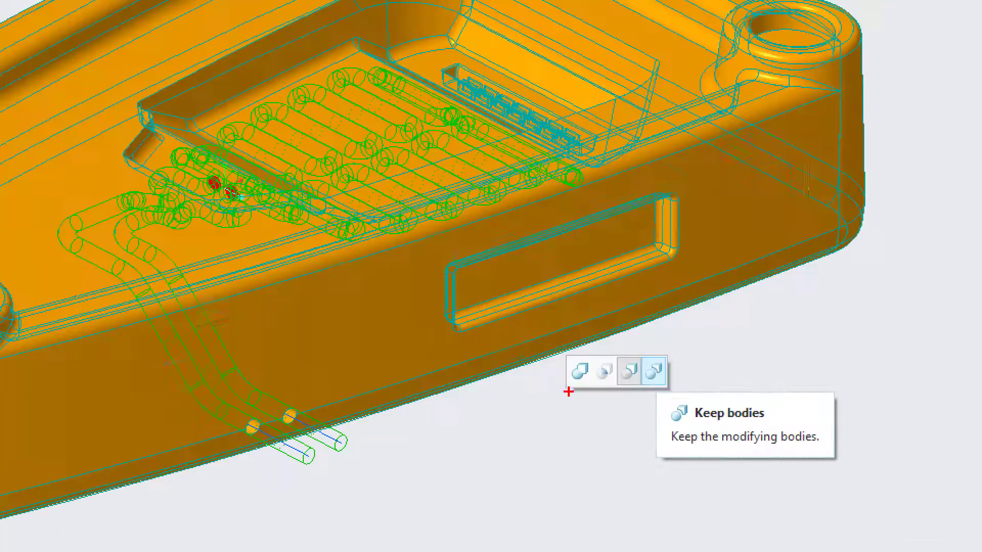
pyautogui.moveTo(594, 387)
pyautogui.mouseDown()
pyautogui.moveTo(628, 387)
pyautogui.moveTo(607, 364)
pyautogui.moveTo(606, 390)
pyautogui.mouseUp()
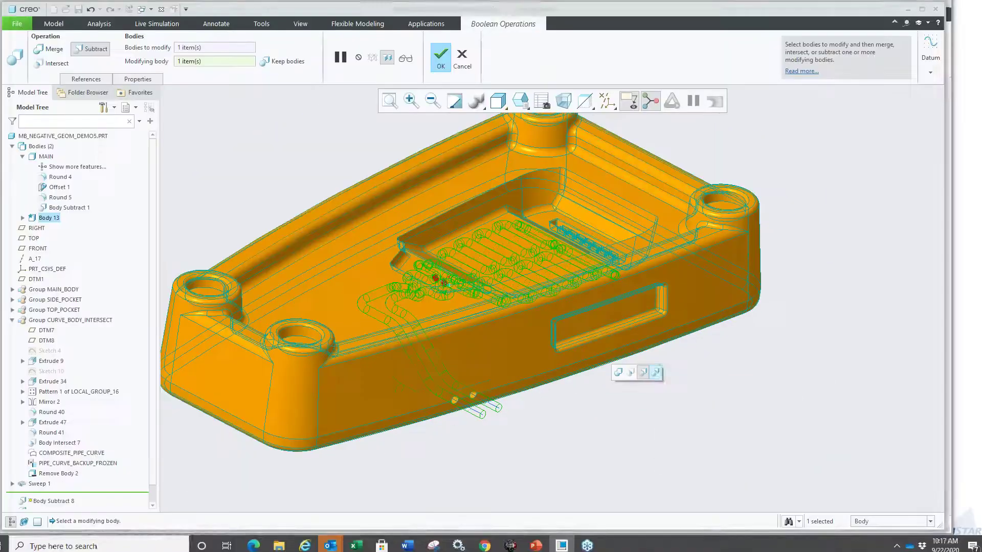
pyautogui.click(659, 373)
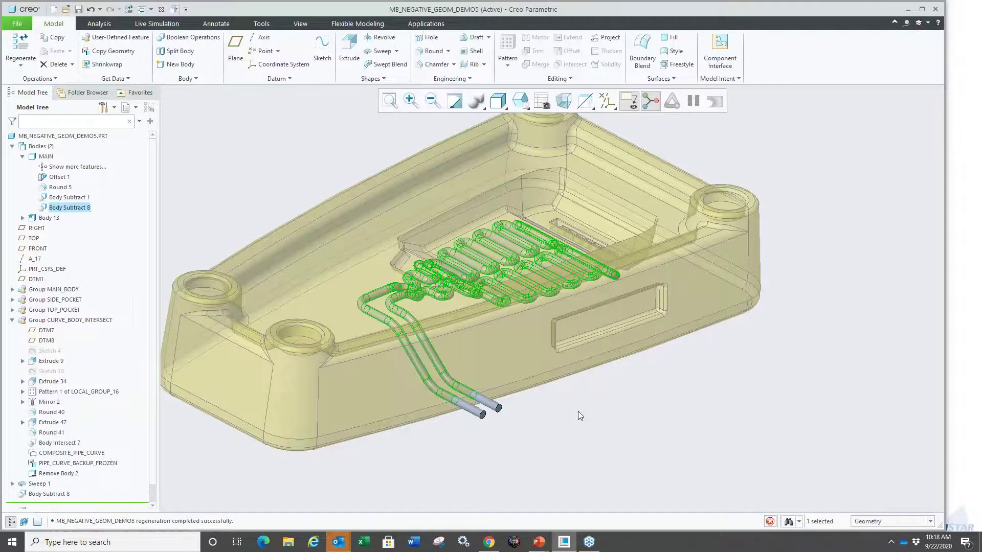
# - Turn on Show Interference for section XSEC0001 and check the pipe and MAIN bodies for remaining overlap
pyautogui.click(579, 408)
pyautogui.scroll(2, 577, 404)
pyautogui.scroll(-1, 59, 480)
pyautogui.click(49, 505)
pyautogui.rightClick(48, 505)
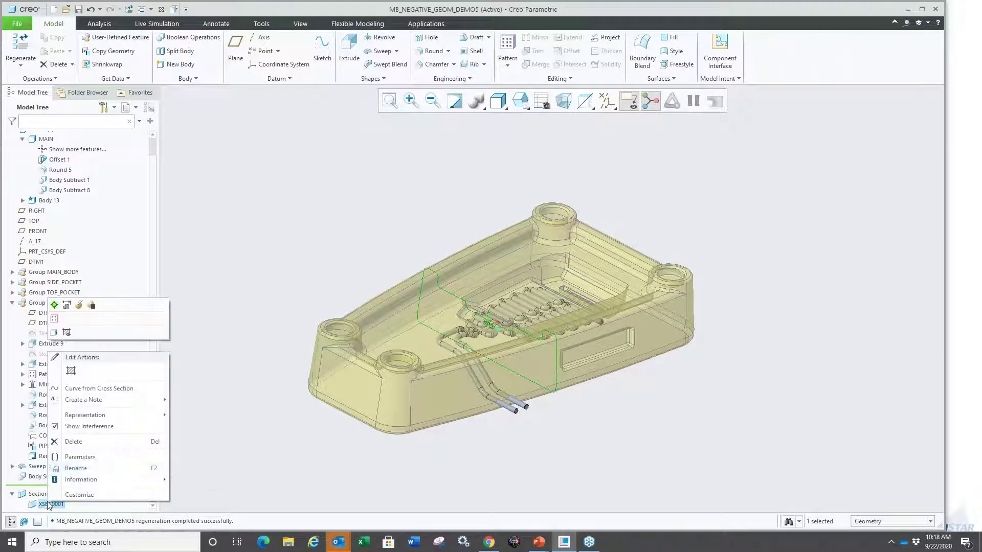
pyautogui.click(97, 424)
pyautogui.scroll(-5, 467, 353)
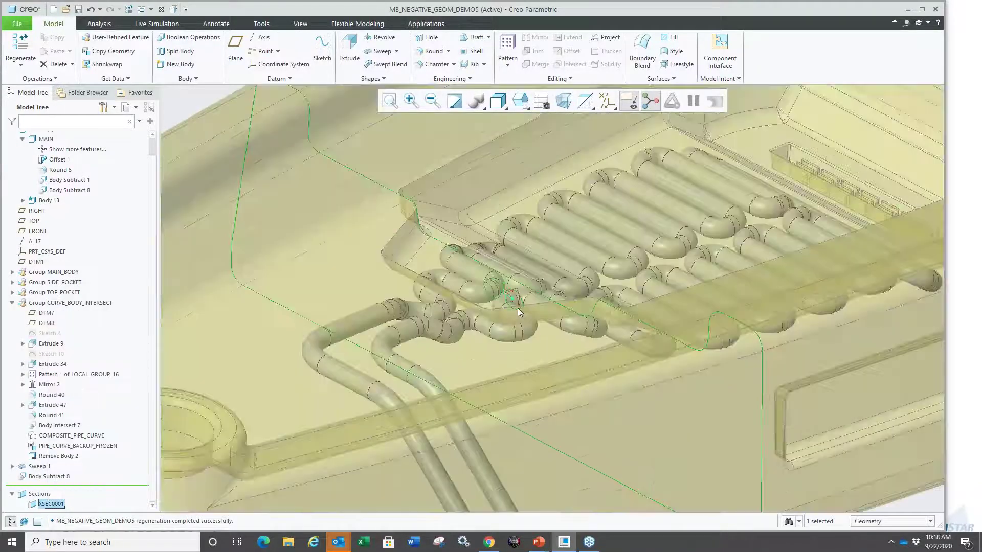
pyautogui.scroll(5, 484, 337)
pyautogui.moveTo(525, 438)
pyautogui.mouseDown(button='middle')
pyautogui.moveTo(493, 434)
pyautogui.moveTo(514, 436)
pyautogui.mouseUp(button='middle')
pyautogui.click(481, 423)
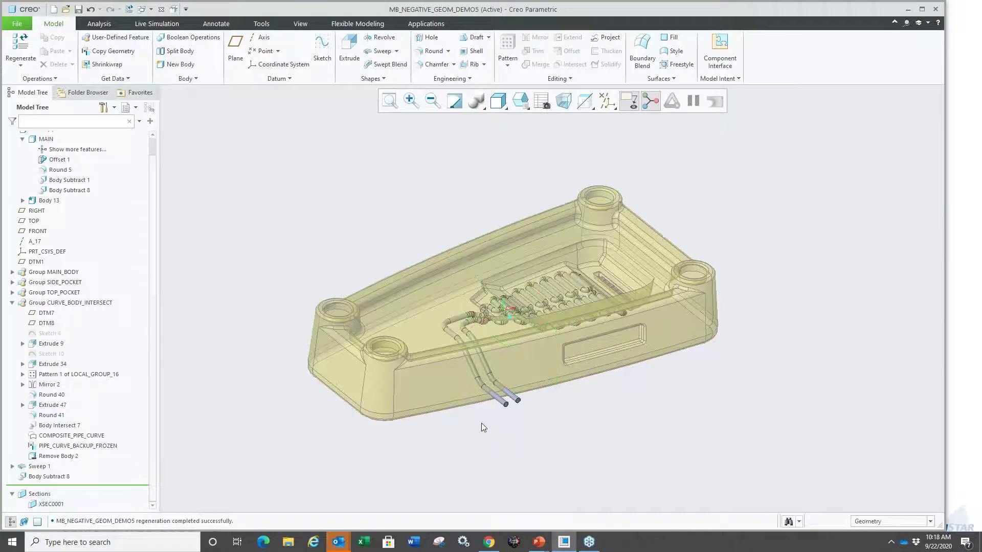
pyautogui.scroll(2, 481, 422)
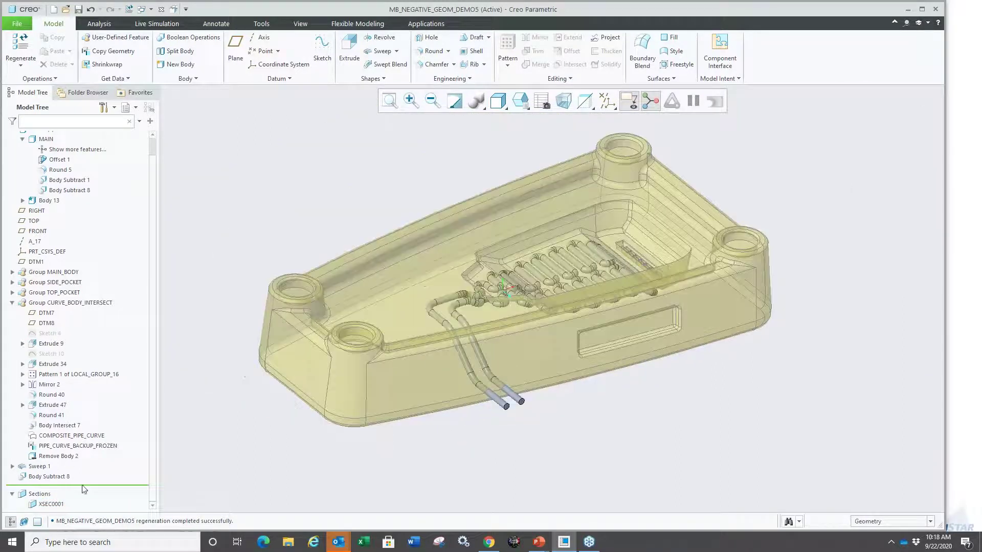
# - Roll the model history back to just after group MAIN_BODY
pyautogui.moveTo(85, 488); pyautogui.dragTo(51, 279)
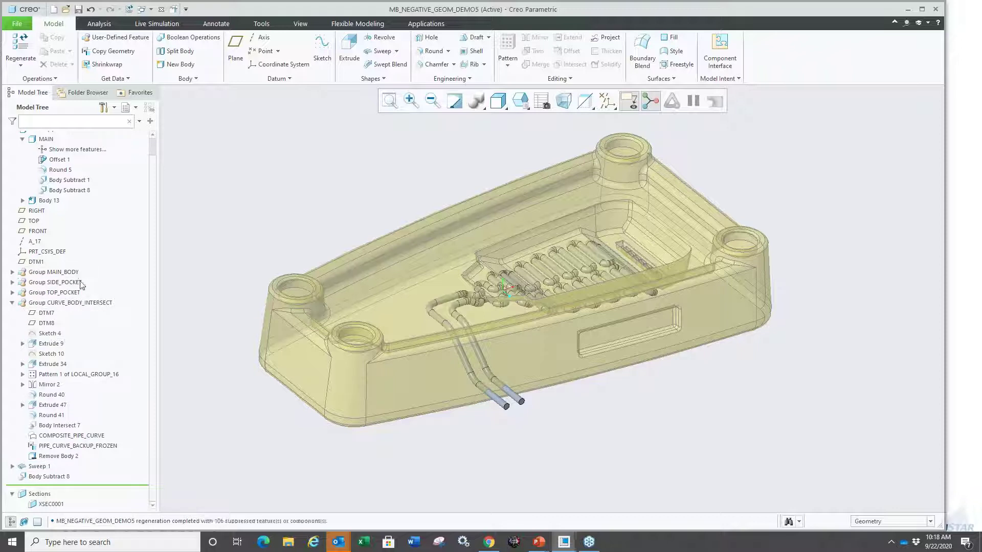
pyautogui.moveTo(243, 401); pyautogui.dragTo(239, 395, button='middle')
pyautogui.scroll(1, 116, 221)
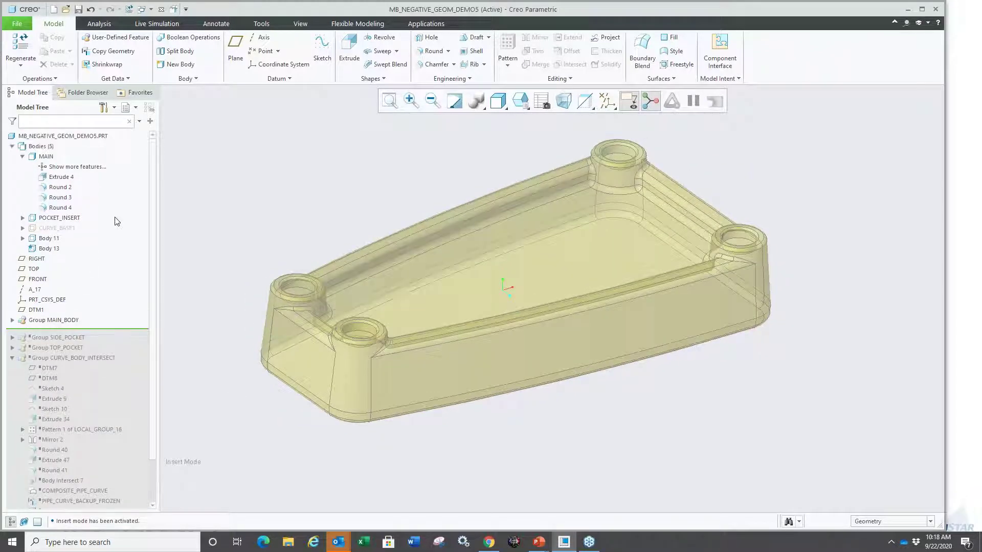
# - Roll the model forward past group SIDE_POCKET and collapse the MAIN body's feature list
pyautogui.moveTo(55, 331); pyautogui.dragTo(55, 342)
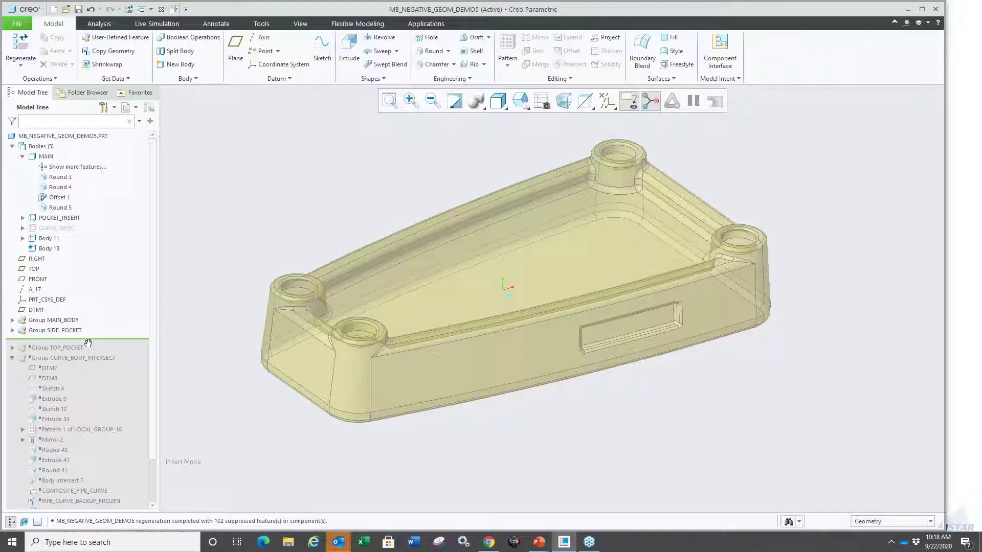
pyautogui.click(12, 148)
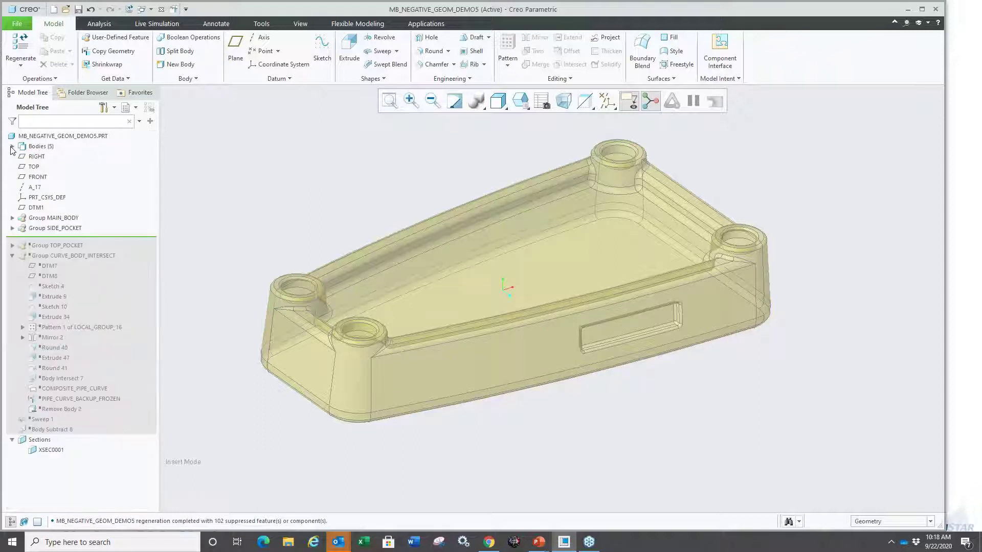
pyautogui.click(11, 147)
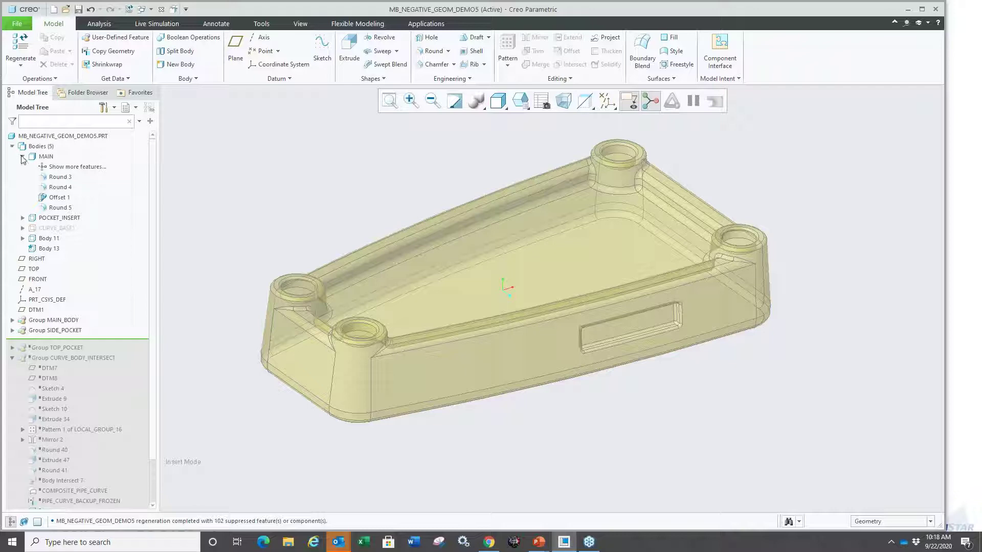
pyautogui.click(23, 157)
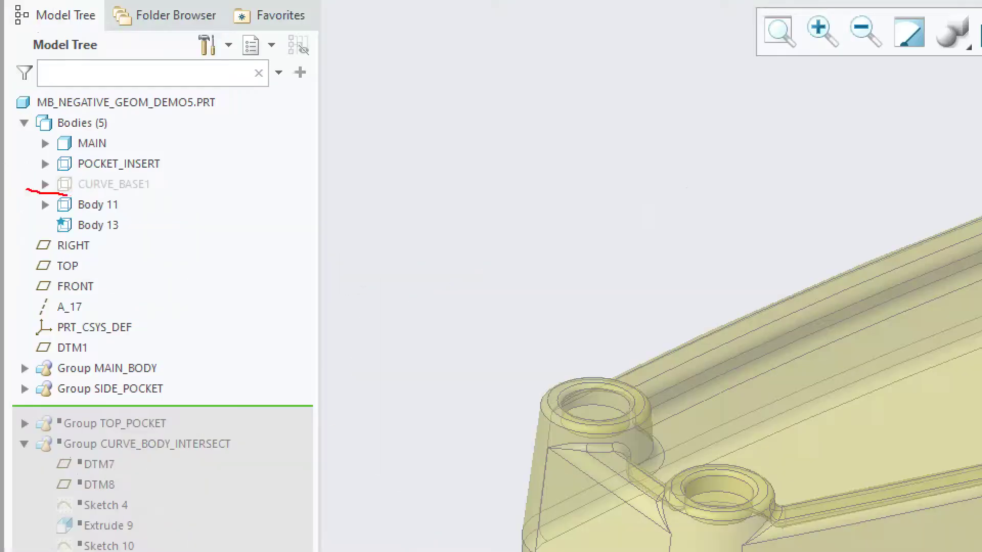
pyautogui.moveTo(67, 196)
pyautogui.mouseDown()
pyautogui.moveTo(167, 175)
pyautogui.moveTo(33, 190)
pyautogui.mouseUp()
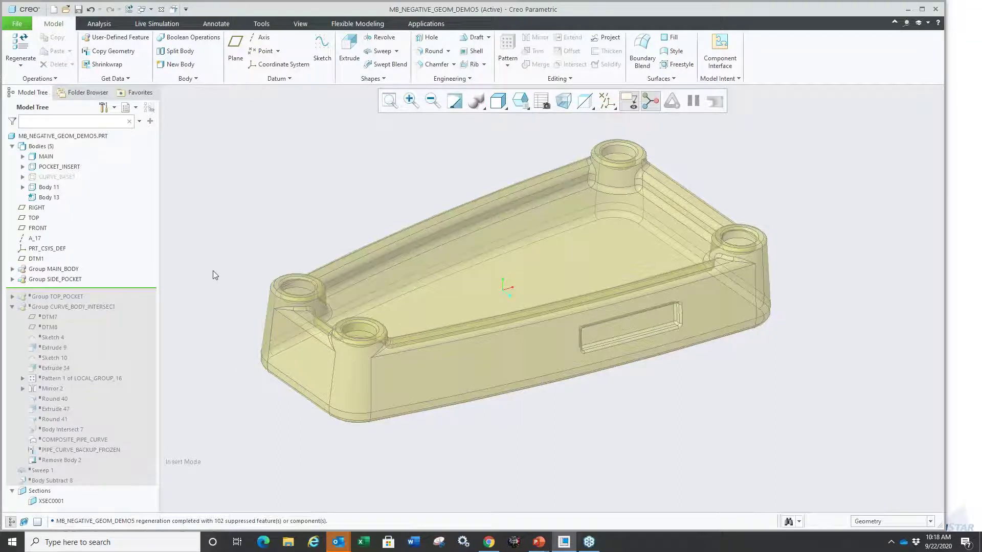
pyautogui.scroll(-2, 213, 271)
pyautogui.scroll(2, 201, 300)
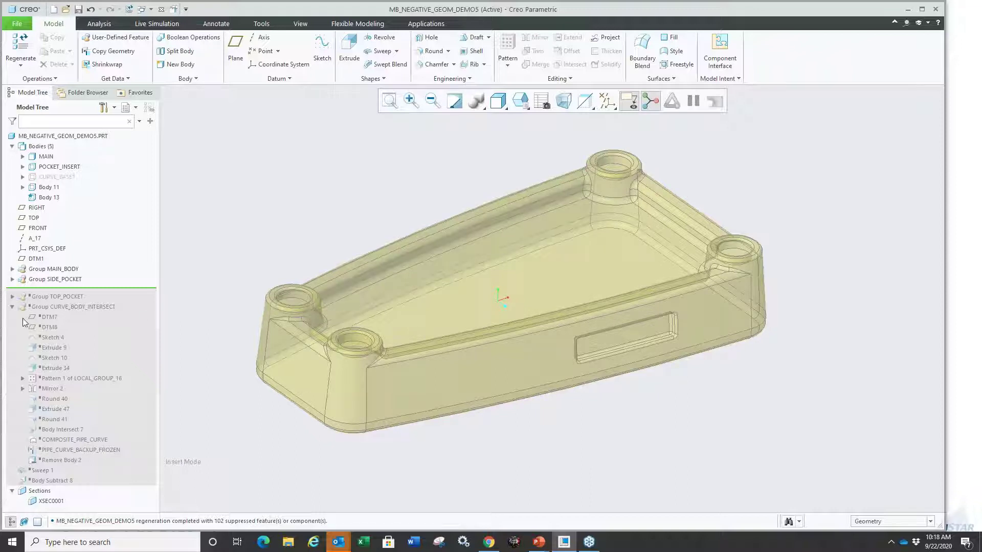
# - Roll the model forward past group TOP_POCKET and expand that group's features in the model tree
pyautogui.moveTo(34, 290); pyautogui.dragTo(35, 302)
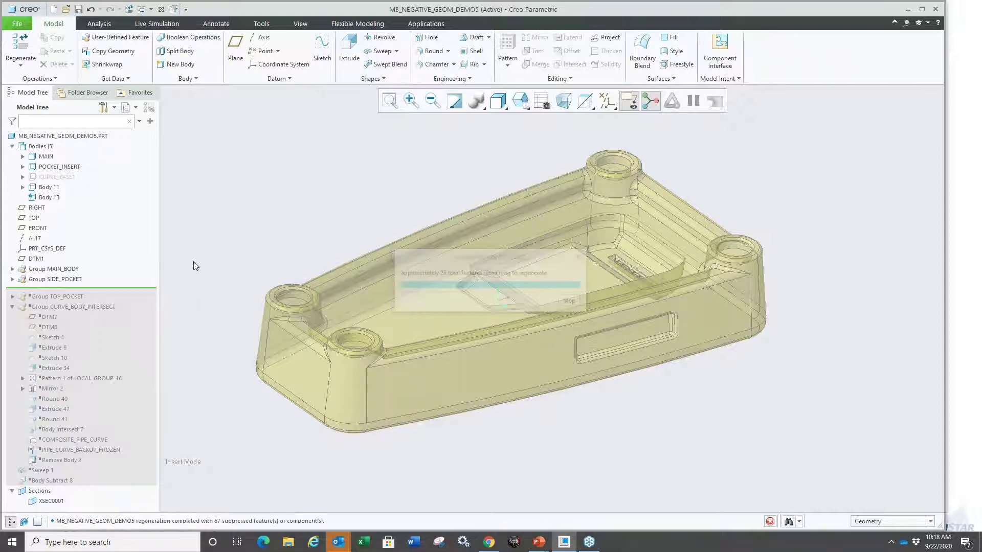
pyautogui.moveTo(194, 262)
pyautogui.mouseDown(button='middle')
pyautogui.moveTo(206, 270)
pyautogui.moveTo(191, 259)
pyautogui.moveTo(206, 260)
pyautogui.moveTo(145, 307)
pyautogui.mouseUp(button='middle')
pyautogui.click(12, 279)
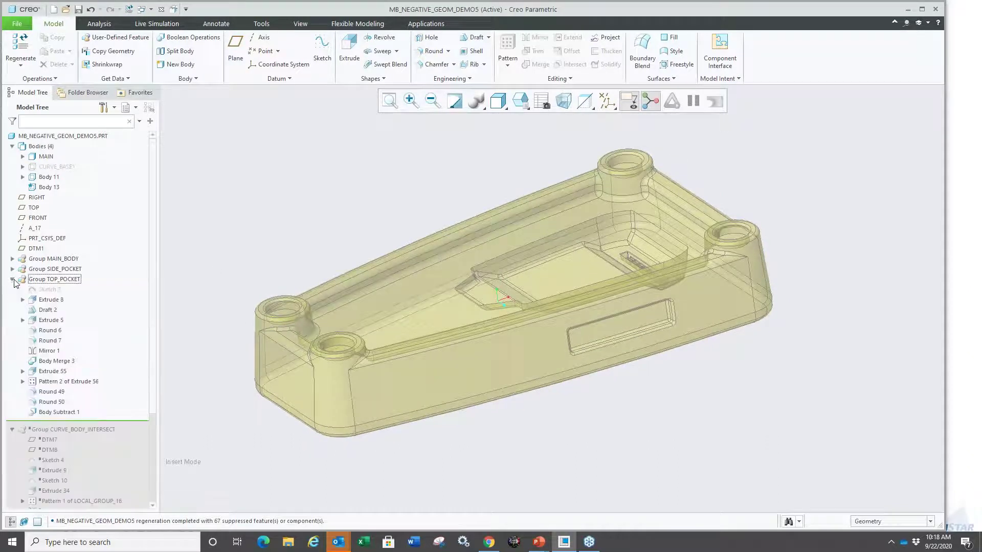
# - Roll back to just after Extrude 55 in TOP_POCKET and inspect the pocket insert body from below
pyautogui.moveTo(80, 423); pyautogui.dragTo(81, 379)
pyautogui.scroll(3, 622, 266)
pyautogui.moveTo(622, 266)
pyautogui.mouseDown(button='middle')
pyautogui.moveTo(550, 290)
pyautogui.moveTo(508, 275)
pyautogui.mouseUp(button='middle')
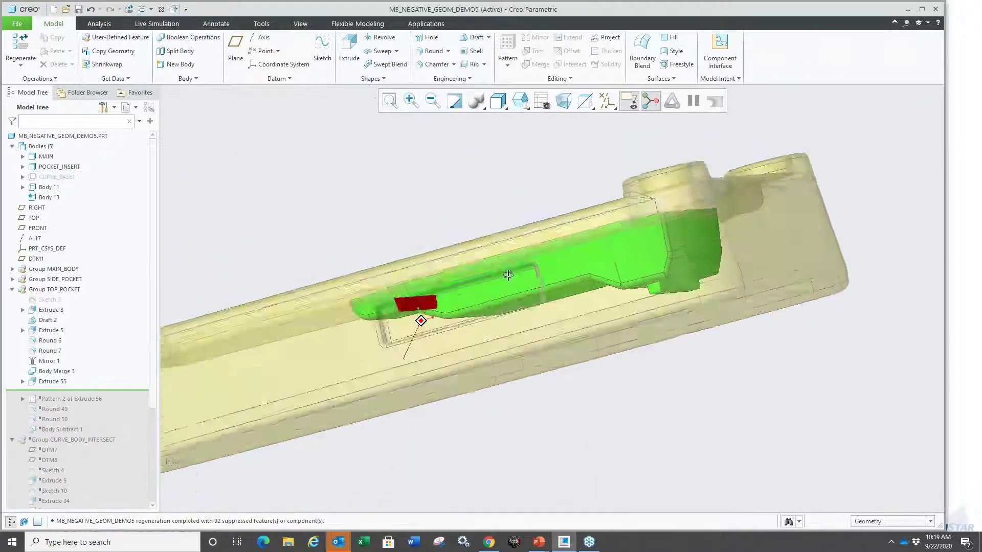
pyautogui.hotkey('ctrl', 'd')
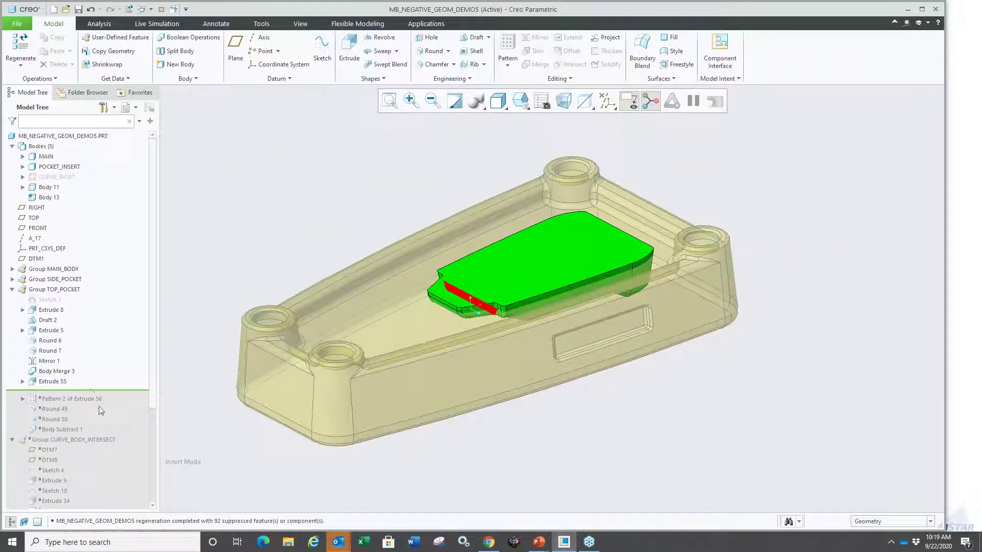
# - Roll forward past Pattern 2 of Extrude 56 and inspect the patterned detail on the pocket insert's underside
pyautogui.moveTo(90, 394); pyautogui.dragTo(76, 402)
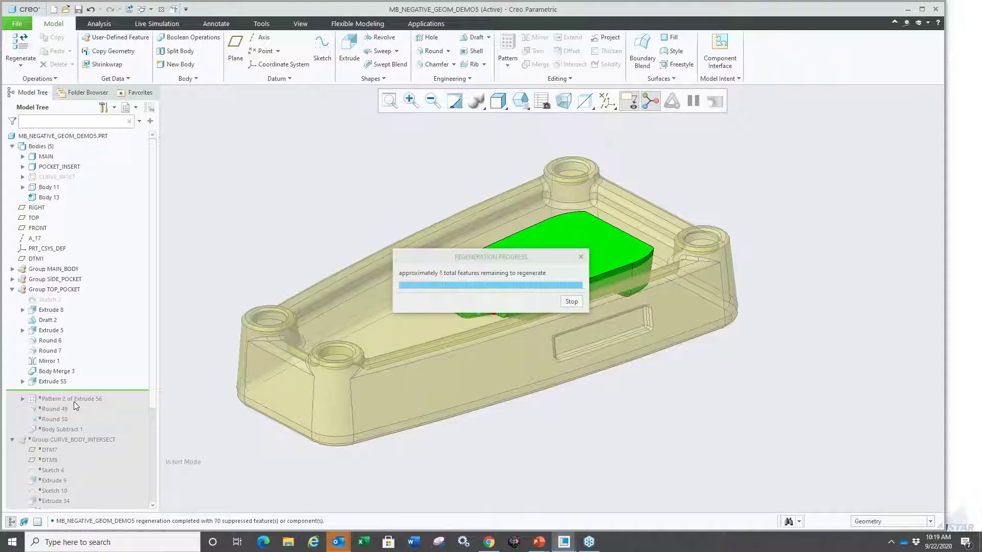
pyautogui.moveTo(505, 377)
pyautogui.mouseDown(button='middle')
pyautogui.moveTo(454, 327)
pyautogui.moveTo(610, 254)
pyautogui.mouseUp(button='middle')
pyautogui.scroll(6, 610, 255)
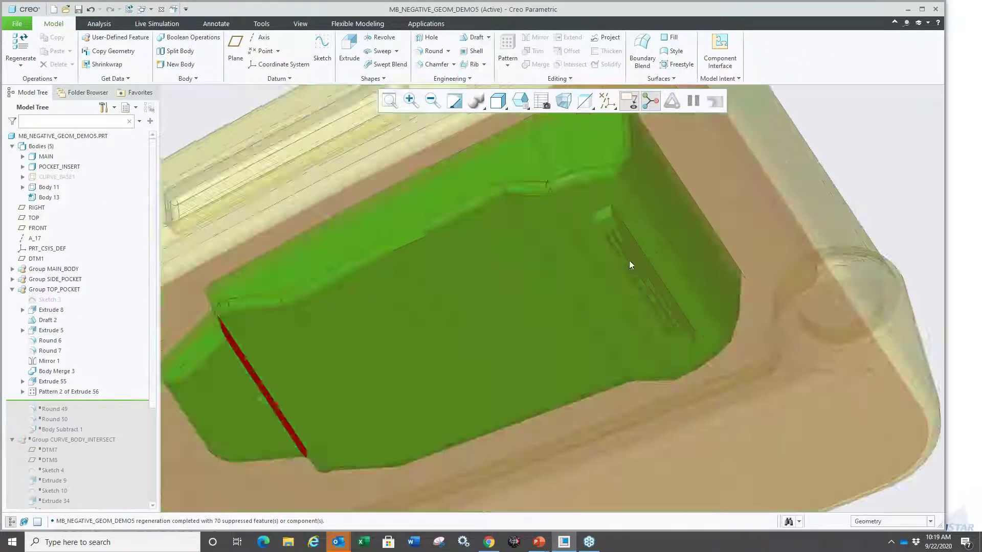
pyautogui.scroll(-3, 625, 263)
pyautogui.hotkey('ctrl', 'd')
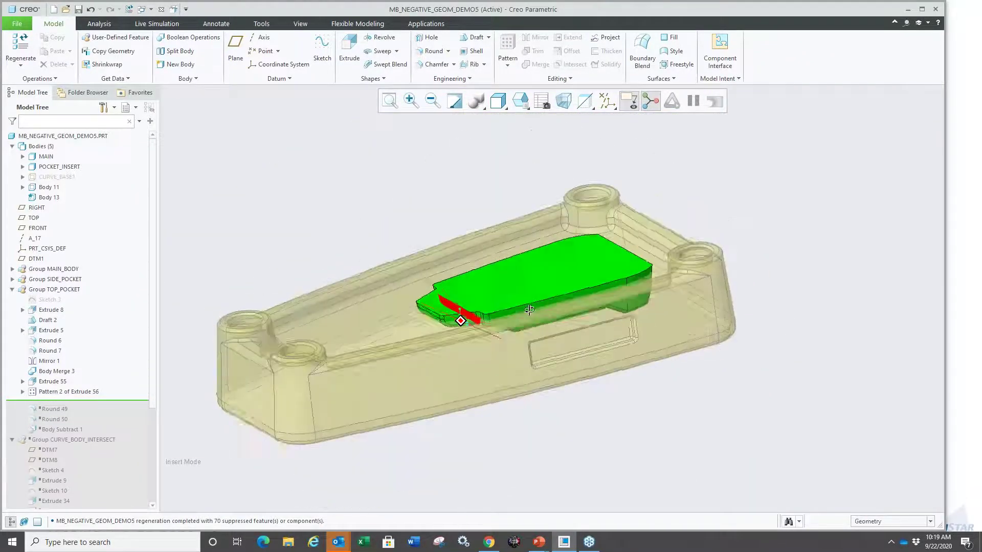
# - Roll forward past Body Subtract 1 at the end of TOP_POCKET and view the pocket cut into MAIN
pyautogui.moveTo(96, 399); pyautogui.dragTo(79, 435)
pyautogui.moveTo(500, 351); pyautogui.dragTo(504, 377, button='middle')
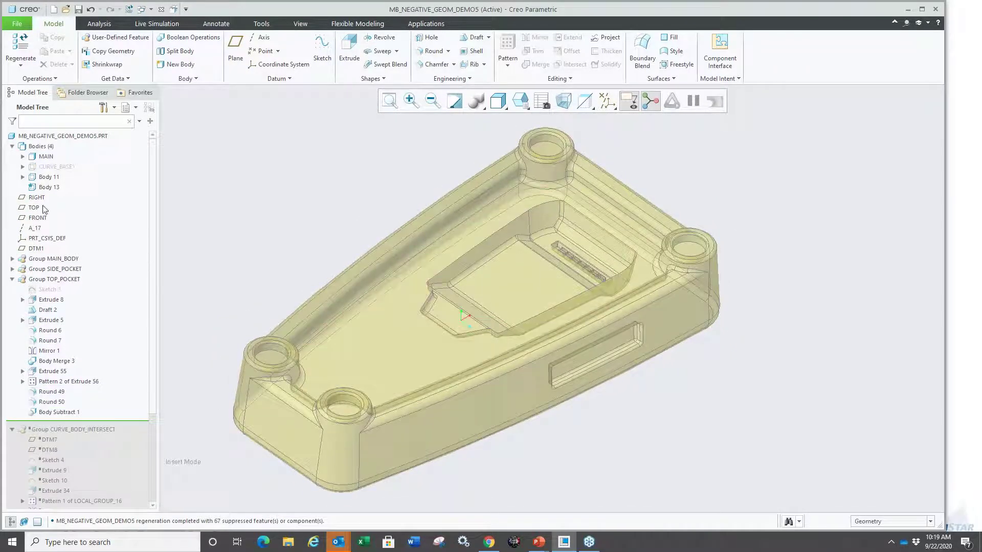
pyautogui.scroll(-2, 133, 362)
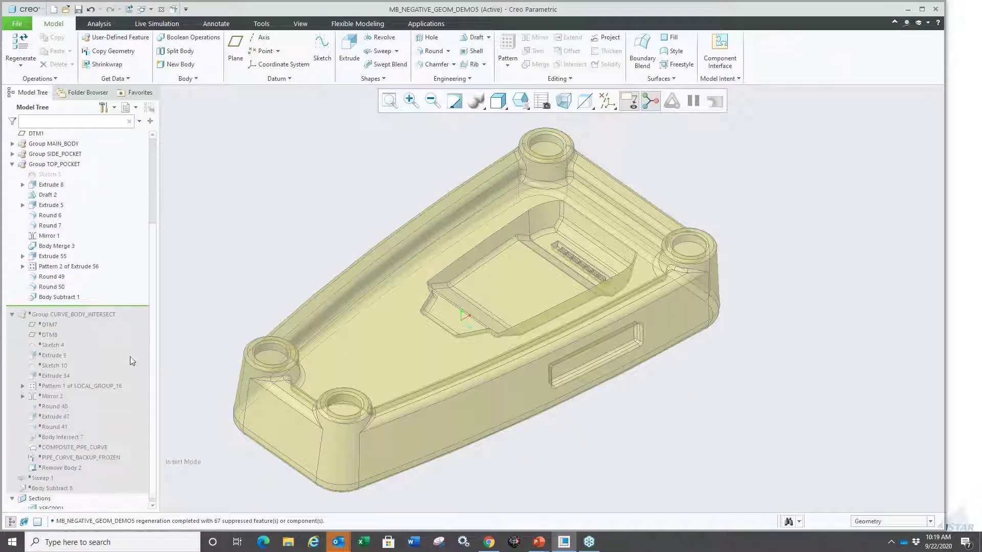
# - Roll forward past group CURVE_BODY_INTERSECT, stopping before Sweep 1, and inspect the pipe curve inside MAIN
pyautogui.scroll(-1, 90, 306)
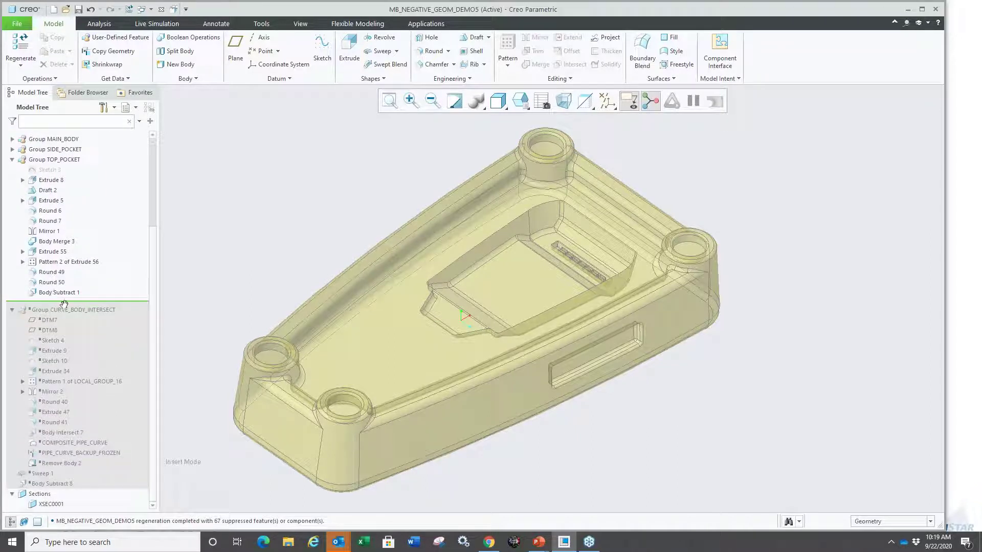
pyautogui.moveTo(64, 302); pyautogui.dragTo(63, 313)
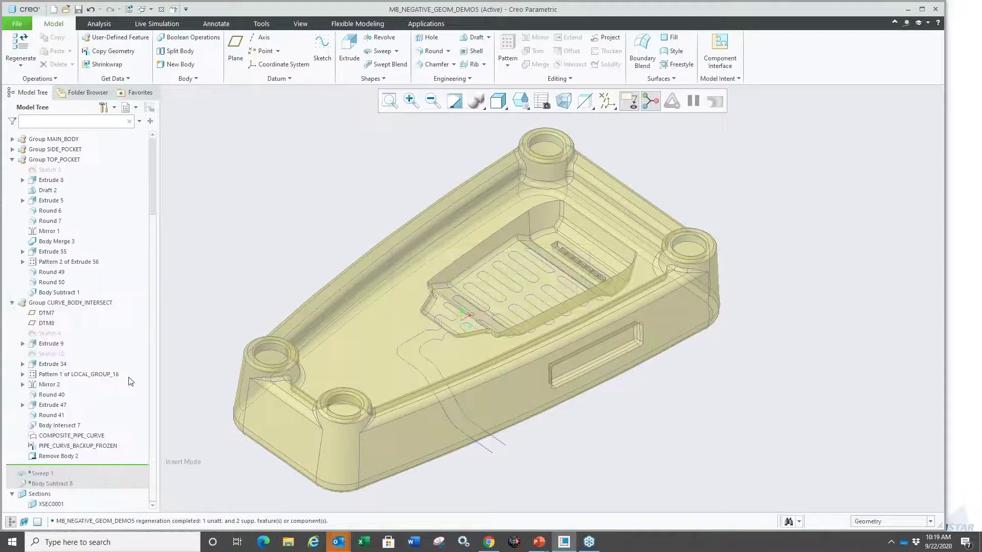
pyautogui.moveTo(468, 340); pyautogui.dragTo(430, 429, button='middle')
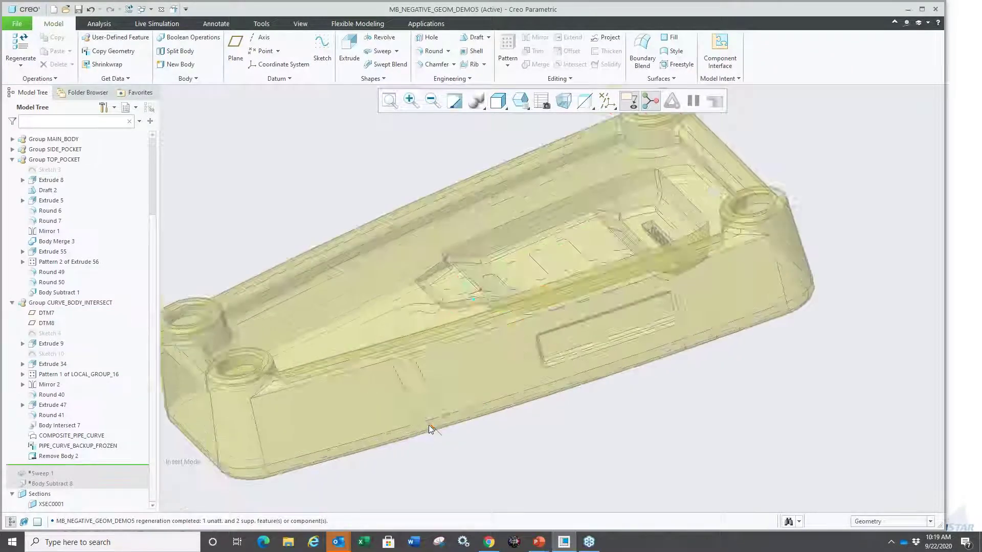
pyautogui.scroll(-3, 429, 429)
pyautogui.scroll(3, 435, 402)
pyautogui.moveTo(395, 396); pyautogui.dragTo(502, 415, button='middle')
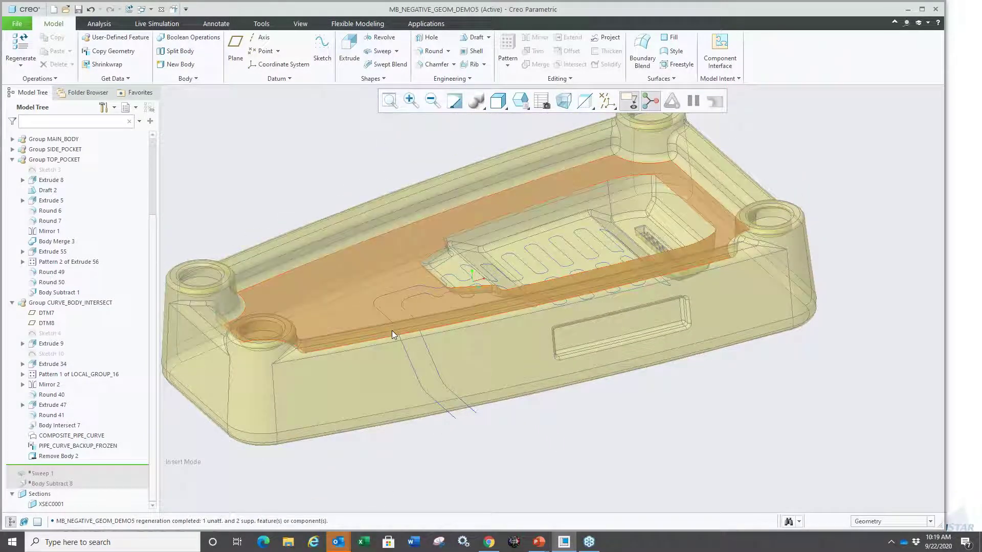
# - Roll back to just after Extrude 9 in CURVE_BODY_INTERSECT and show the hidden CURVE_BASE1 body
pyautogui.moveTo(91, 469); pyautogui.dragTo(76, 349)
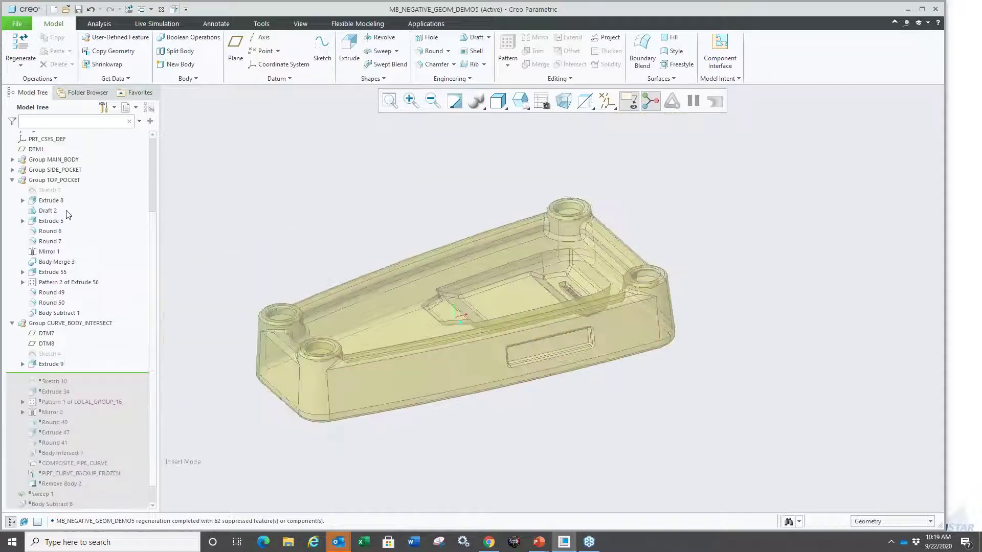
pyautogui.scroll(4, 68, 215)
pyautogui.click(51, 168)
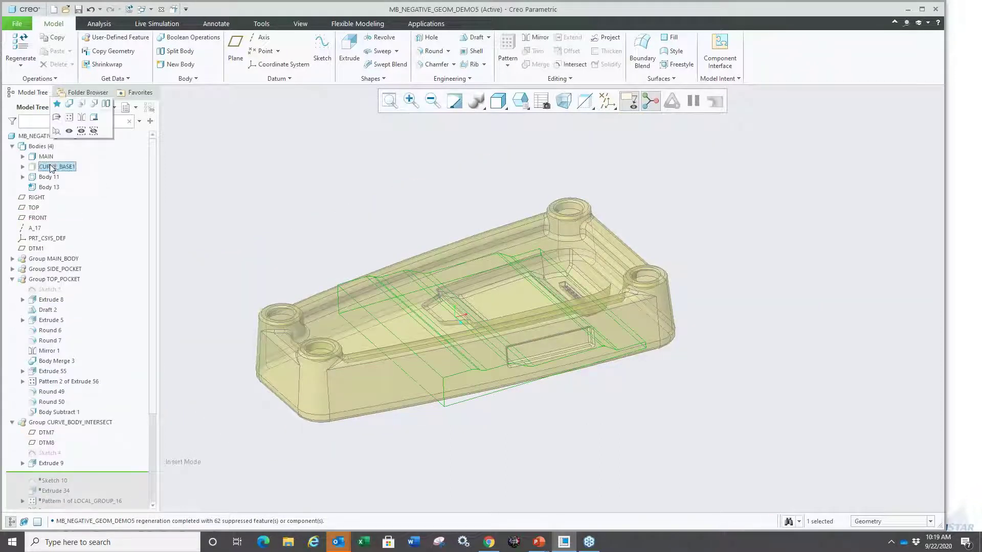
pyautogui.click(69, 131)
pyautogui.click(289, 197)
pyautogui.moveTo(289, 197); pyautogui.dragTo(223, 225, button='middle')
# - Turn off Show Interference for section XSEC0001
pyautogui.scroll(-4, 78, 458)
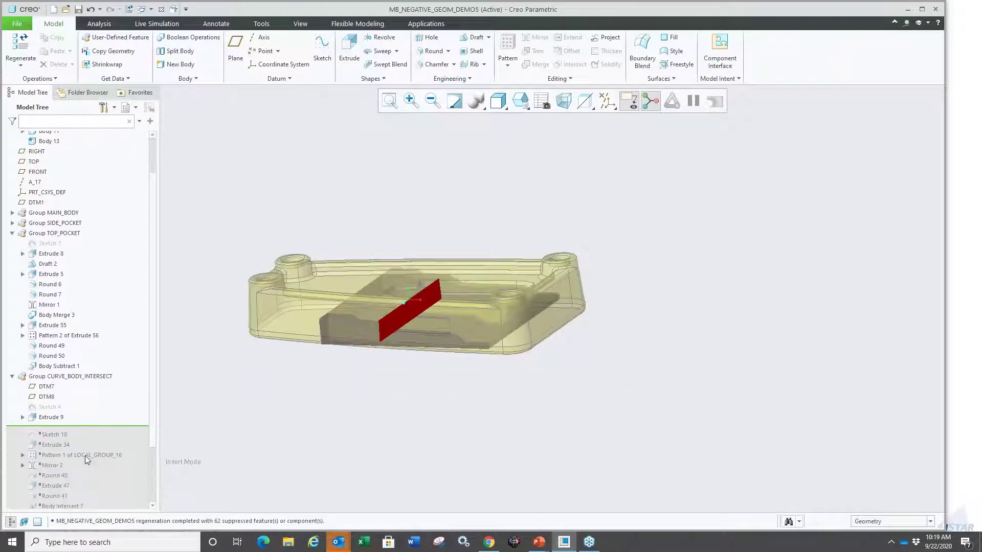
pyautogui.scroll(-1, 63, 503)
pyautogui.rightClick(56, 507)
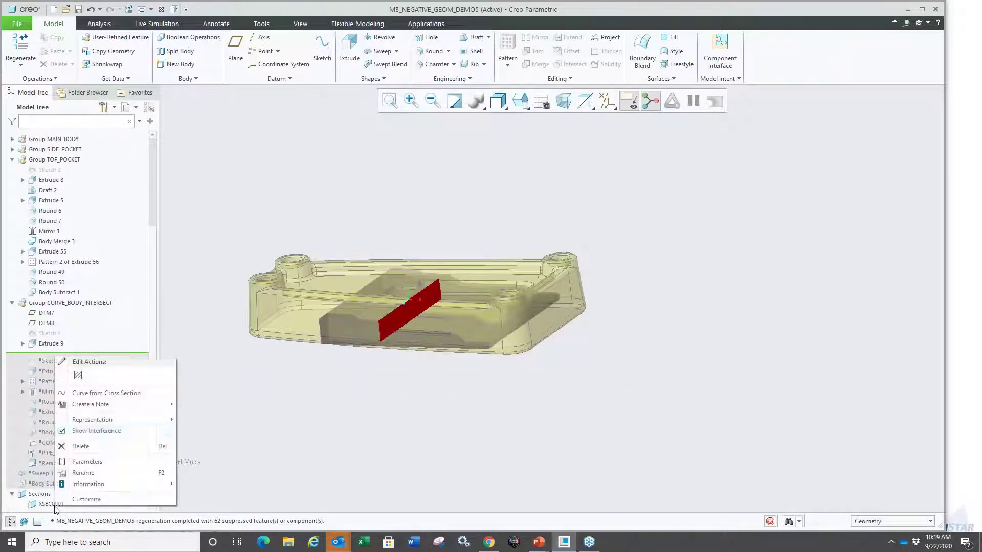
pyautogui.click(85, 433)
pyautogui.click(276, 429)
pyautogui.scroll(-2, 252, 299)
pyautogui.scroll(3, 131, 186)
# - Hide the MAIN body and inspect the CURVE_BASE1 body on its own
pyautogui.scroll(1, 132, 189)
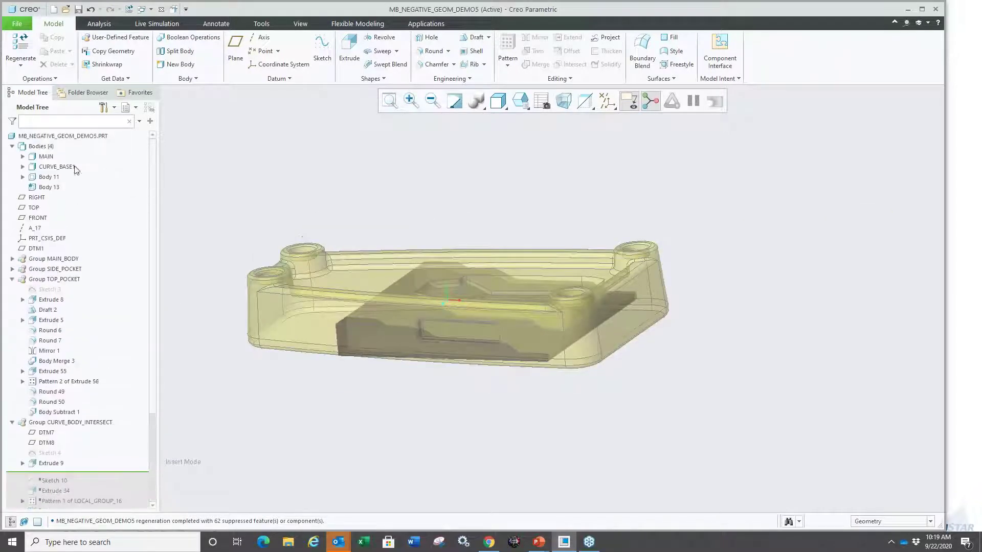
pyautogui.click(52, 155)
pyautogui.click(59, 127)
pyautogui.moveTo(189, 224)
pyautogui.mouseDown(button='middle')
pyautogui.moveTo(189, 207)
pyautogui.moveTo(190, 232)
pyautogui.mouseUp(button='middle')
pyautogui.scroll(-3, 437, 308)
pyautogui.scroll(2, 416, 291)
pyautogui.scroll(1, 416, 290)
pyautogui.scroll(-4, 114, 361)
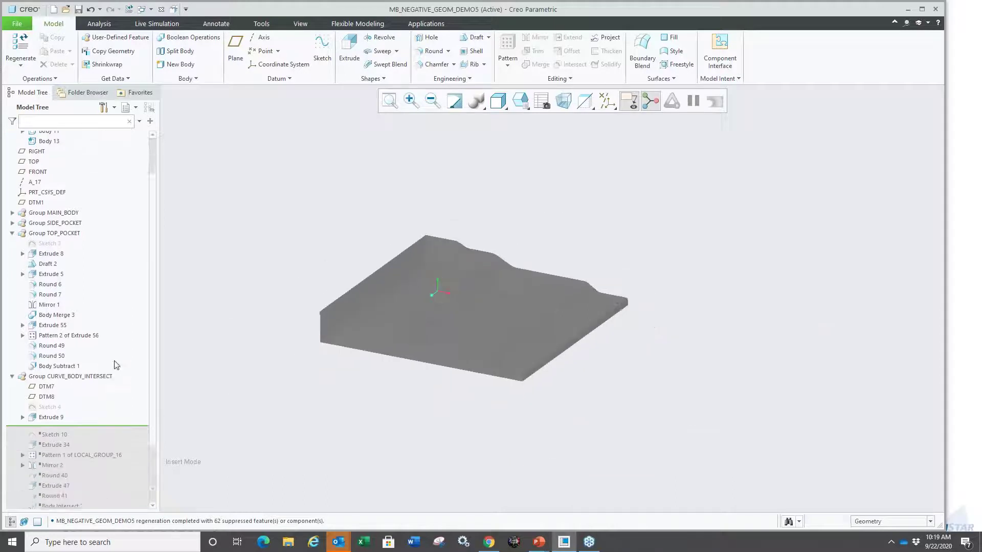
pyautogui.scroll(3, 108, 347)
pyautogui.scroll(-2, 108, 341)
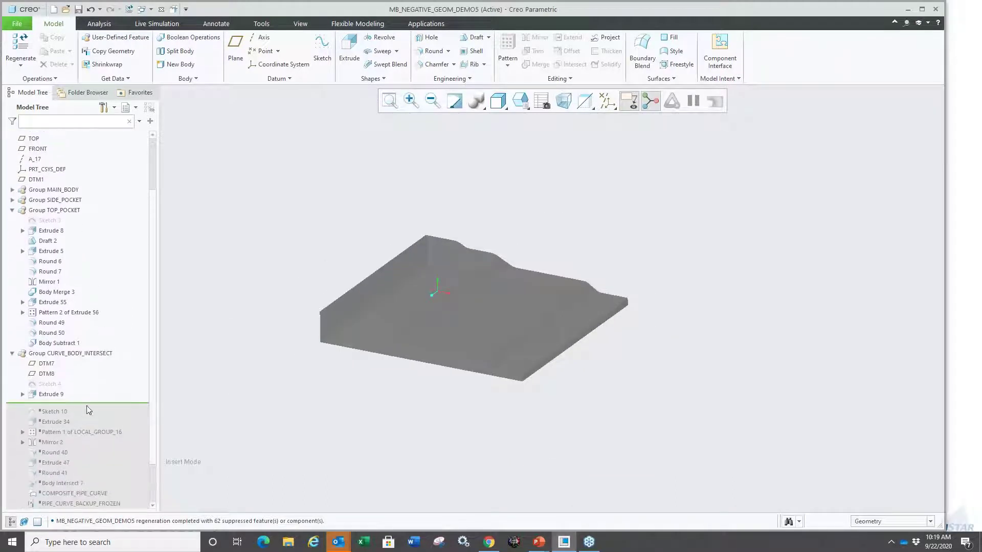
# - Roll forward past Sketch 10 and Extrude 34 in group CURVE_BODY_INTERSECT, stopping before Pattern 1 of LOCAL_GROUP_16
pyautogui.moveTo(81, 418); pyautogui.dragTo(80, 427)
pyautogui.moveTo(281, 392)
pyautogui.mouseDown(button='middle')
pyautogui.moveTo(314, 384)
pyautogui.moveTo(287, 404)
pyautogui.mouseUp(button='middle')
pyautogui.scroll(2, 94, 249)
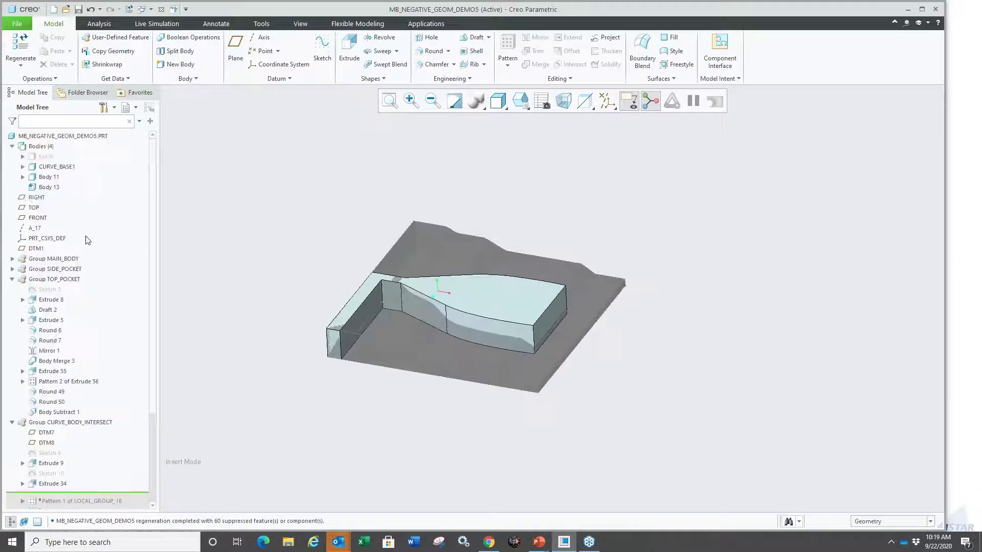
# - Expand Body 11 to check its contributing feature, and highlight CURVE_BASE1 and Body 11 in turn to compare the two bodies
pyautogui.click(23, 177)
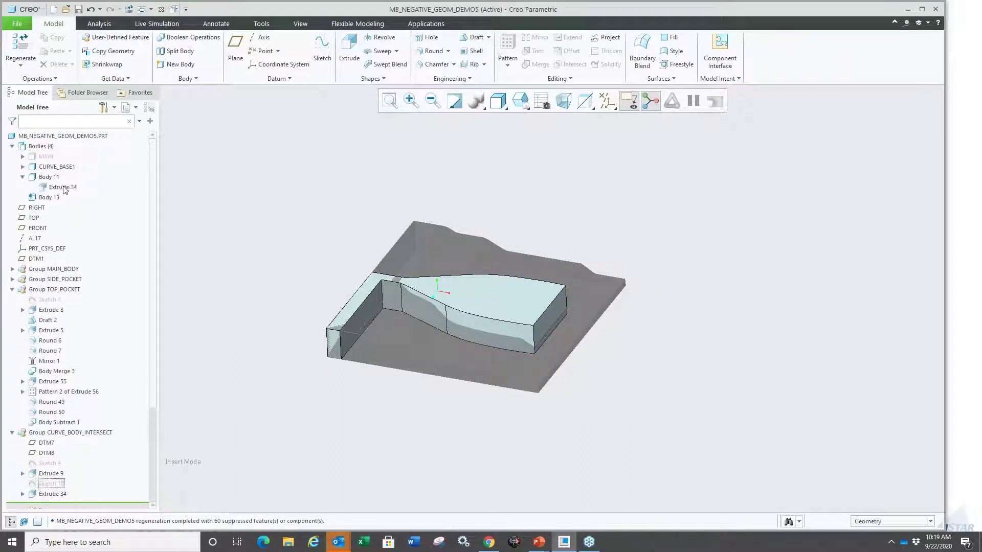
pyautogui.click(48, 178)
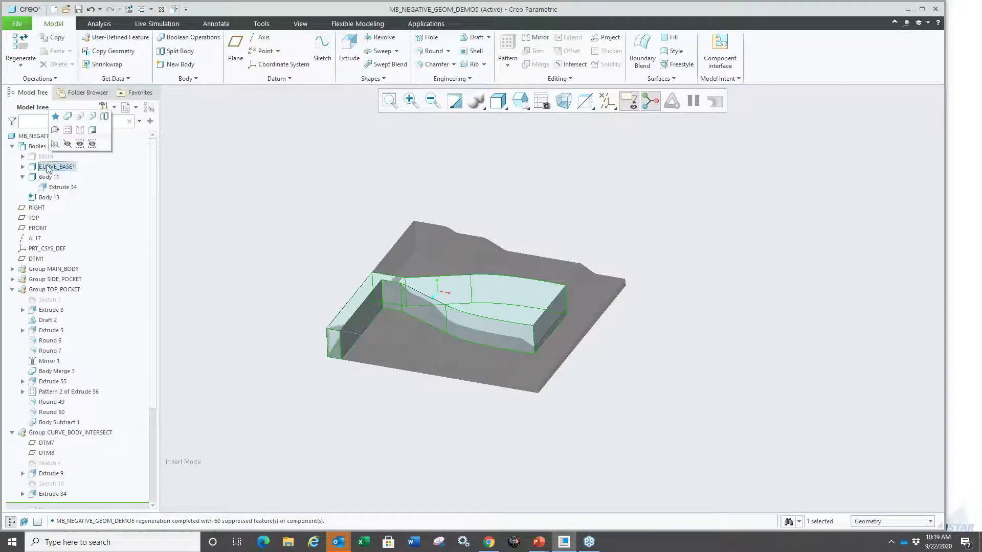
pyautogui.click(48, 169)
pyautogui.click(49, 177)
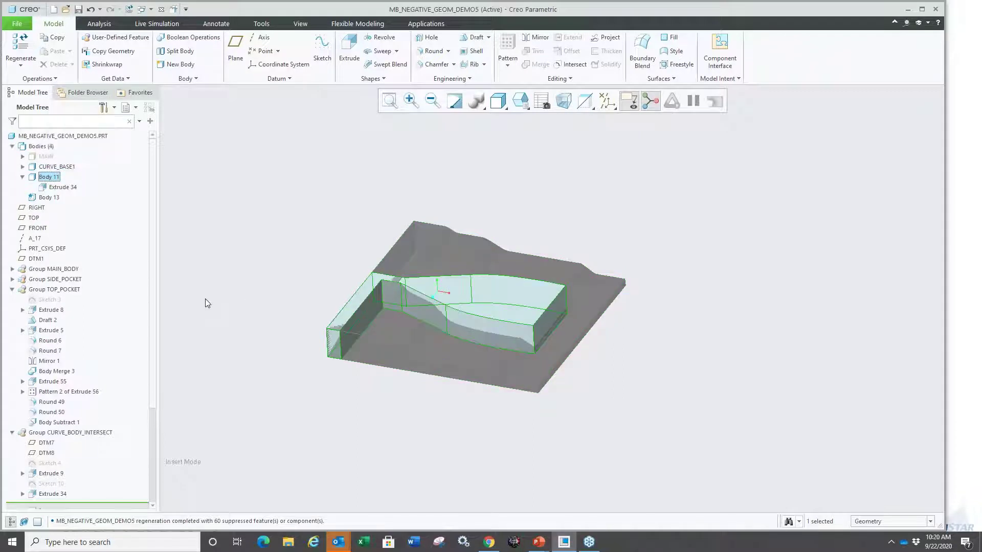
pyautogui.click(205, 299)
# - Roll forward past Pattern 1 of LOCAL_GROUP_16 and Mirror 2, stopping before Round 40
pyautogui.scroll(-2, 383, 344)
pyautogui.scroll(1, 382, 344)
pyautogui.scroll(-4, 86, 394)
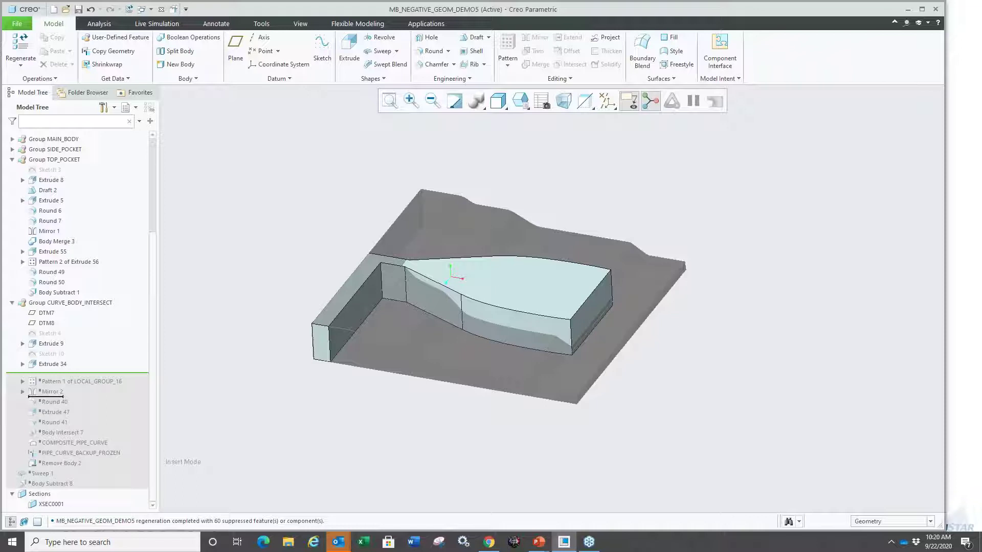
pyautogui.moveTo(46, 373); pyautogui.dragTo(46, 396)
pyautogui.moveTo(492, 318); pyautogui.dragTo(473, 333, button='middle')
# - Roll forward past Round 40, Extrude 47 and Round 41, stopping before Body Intersect 7, and inspect the finished Body 11
pyautogui.scroll(-3, 472, 333)
pyautogui.scroll(2, 472, 334)
pyautogui.moveTo(107, 438); pyautogui.dragTo(91, 457)
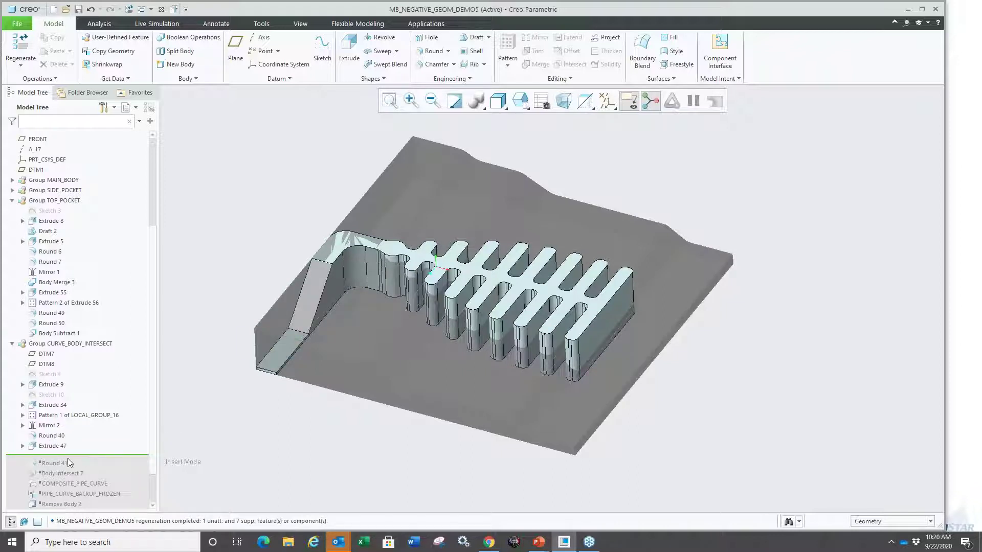
pyautogui.moveTo(89, 468); pyautogui.dragTo(90, 469)
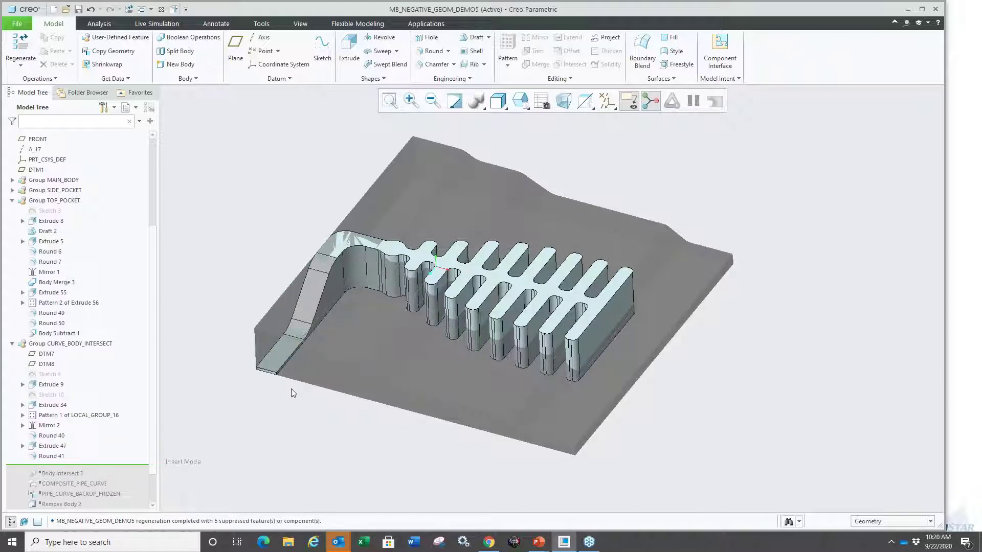
pyautogui.moveTo(210, 423)
pyautogui.mouseDown(button='middle')
pyautogui.moveTo(278, 414)
pyautogui.moveTo(252, 425)
pyautogui.moveTo(266, 419)
pyautogui.mouseUp(button='middle')
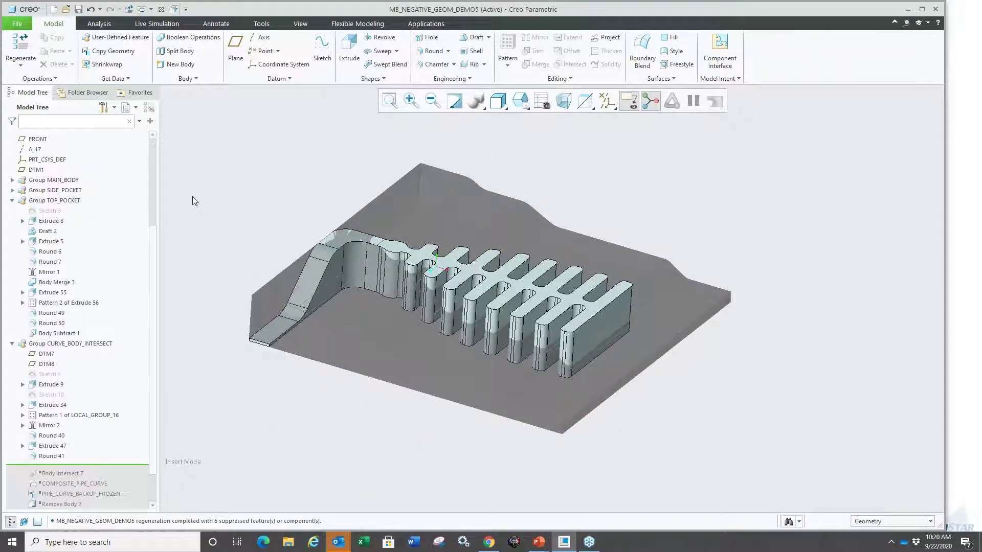
# - Set up a Boolean Intersect with Body 11 as the body to modify and CURVE_BASE1 as the modifying body
pyautogui.scroll(3, 152, 236)
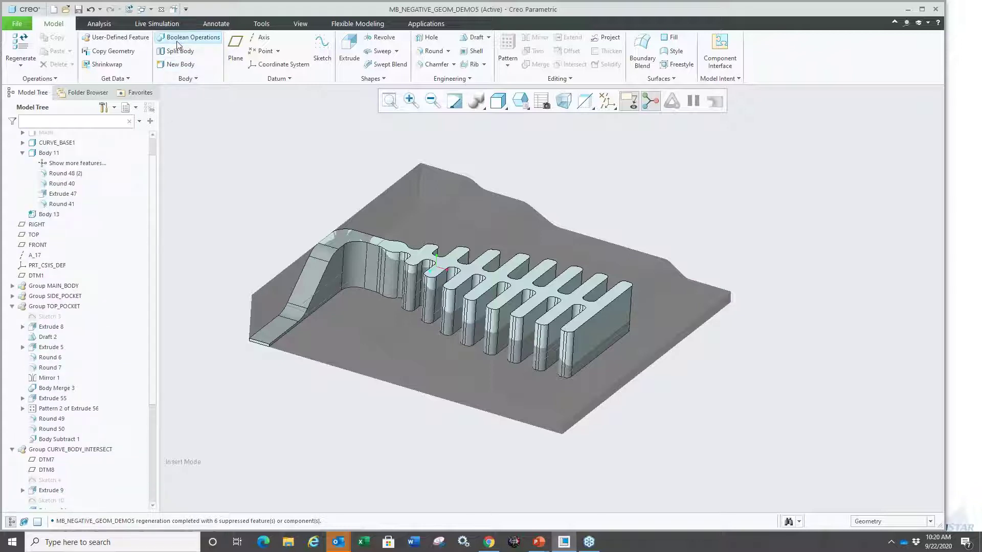
pyautogui.click(188, 37)
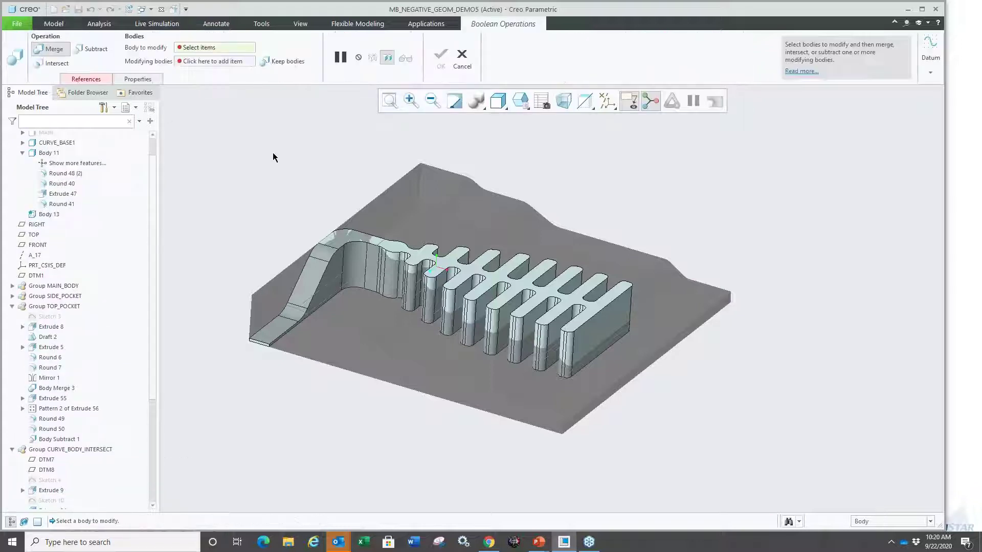
pyautogui.click(51, 62)
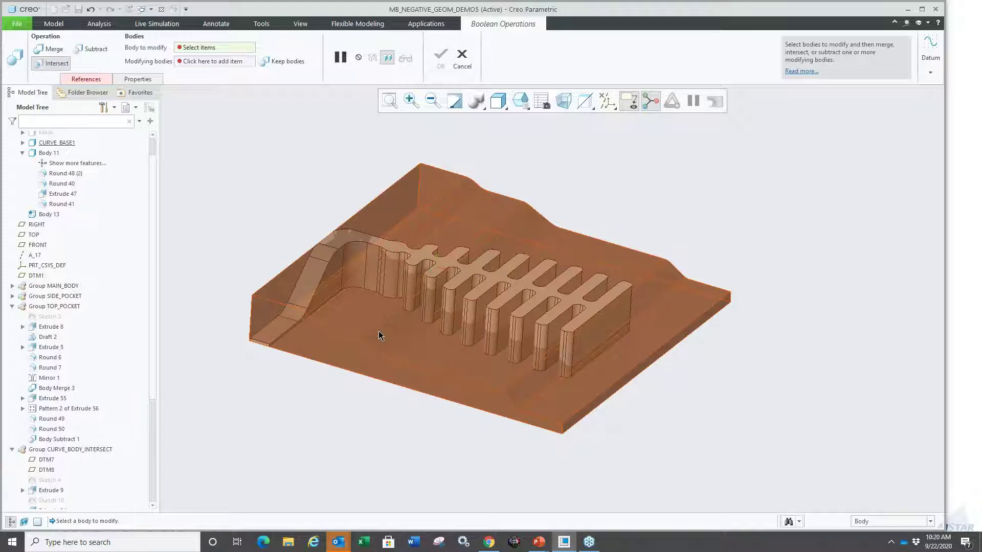
pyautogui.click(379, 331)
pyautogui.rightClick(256, 197)
pyautogui.click(289, 203)
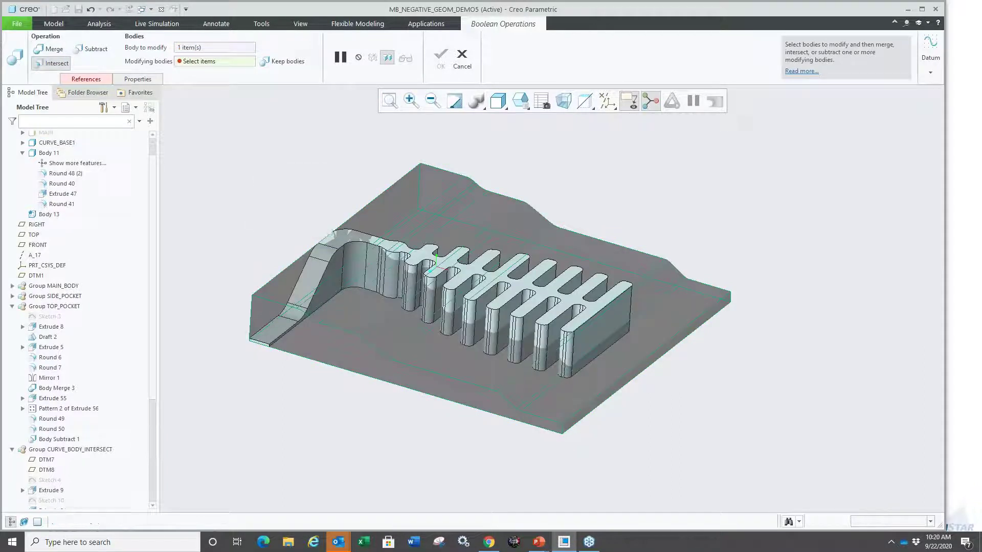
pyautogui.click(394, 258)
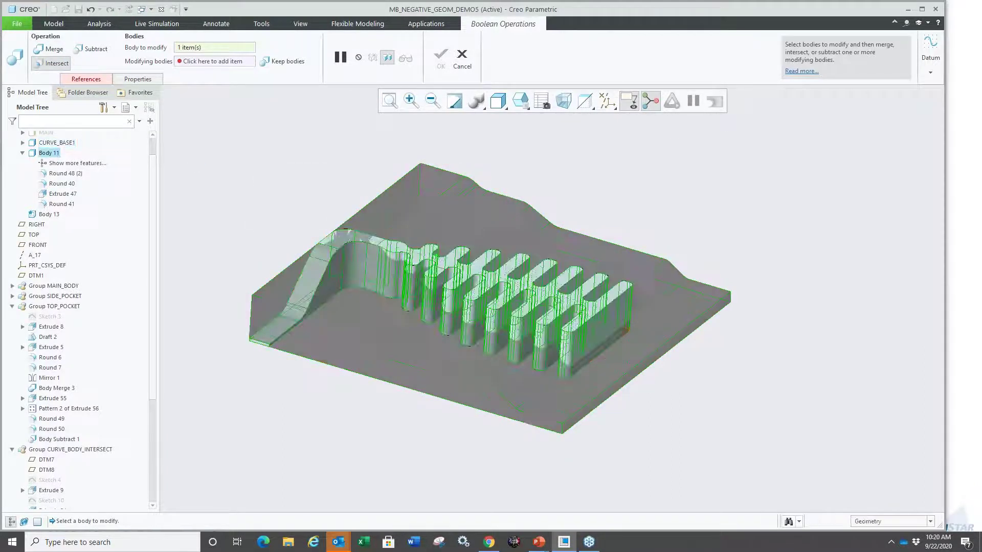
pyautogui.rightClick(202, 153)
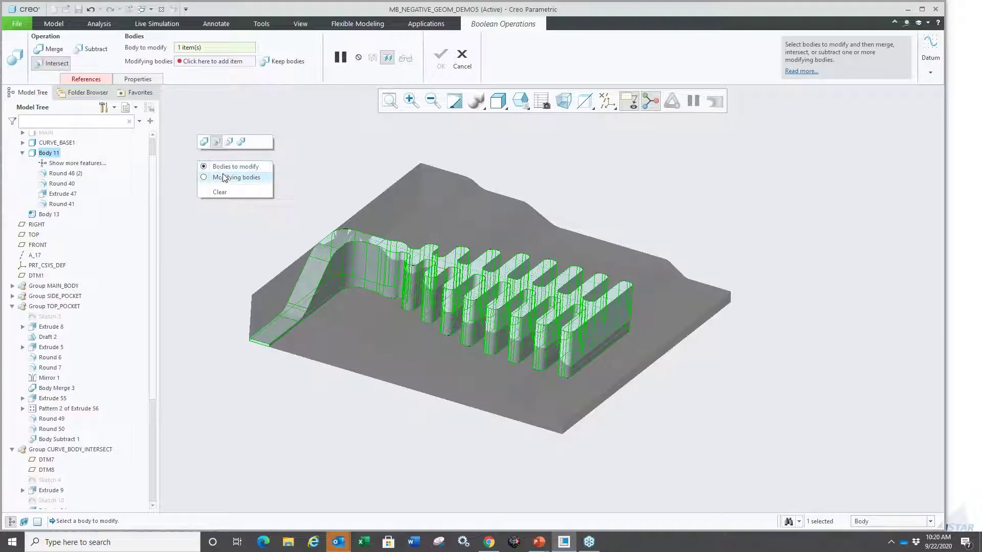
pyautogui.click(228, 177)
pyautogui.click(336, 255)
# - Inspect the preview of the body intersection from several angles and cancel the Boolean operation
pyautogui.moveTo(229, 235); pyautogui.dragTo(246, 213, button='middle')
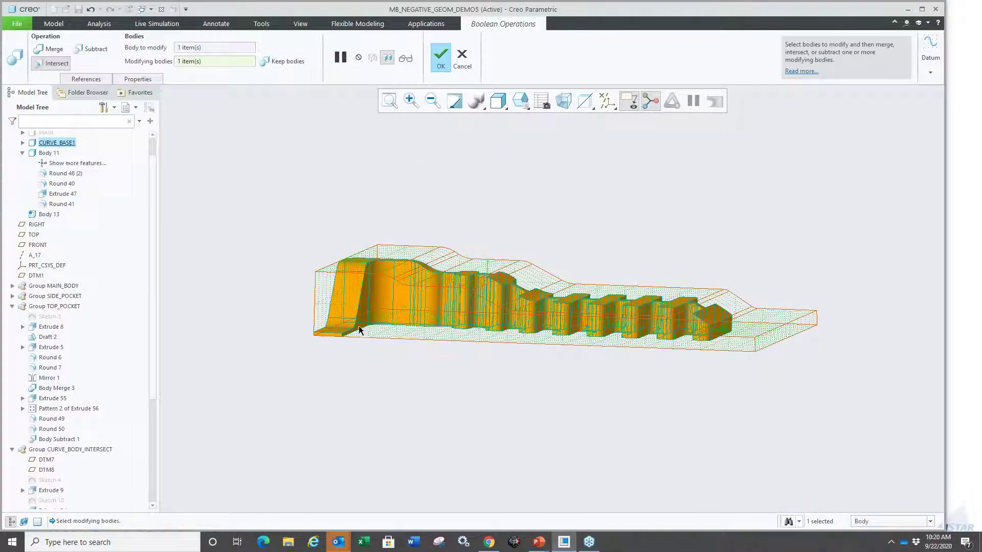
pyautogui.moveTo(468, 293); pyautogui.dragTo(441, 321, button='middle')
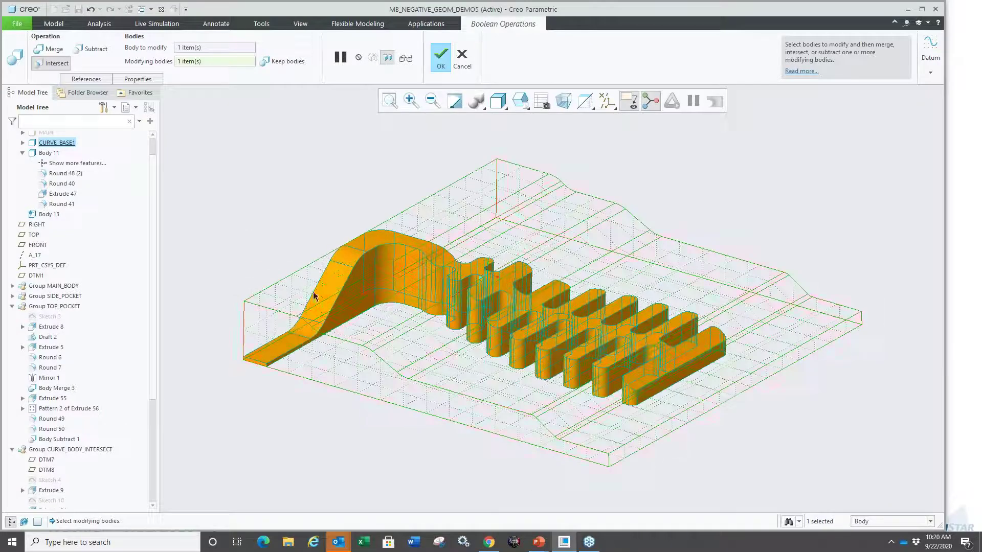
pyautogui.scroll(-5, 114, 290)
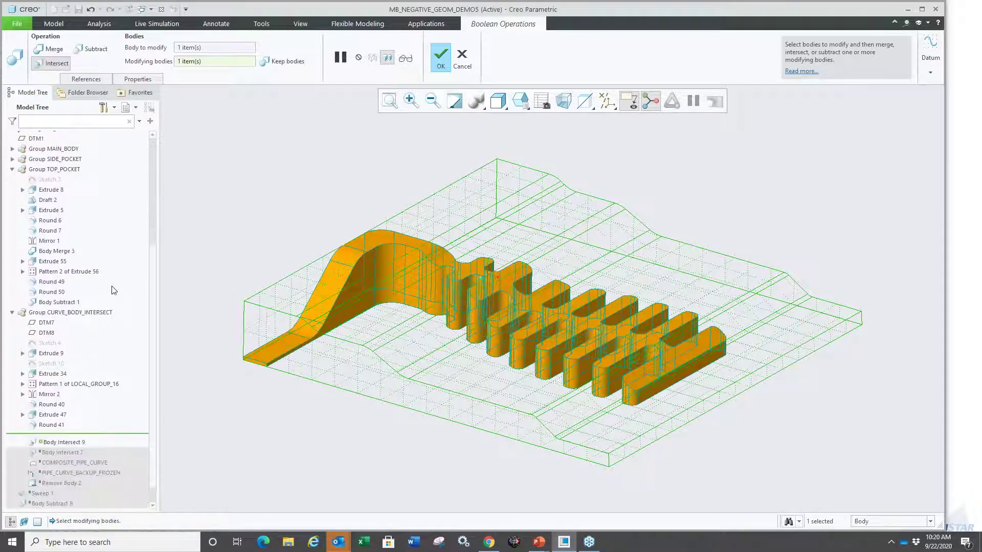
pyautogui.scroll(-1, 70, 461)
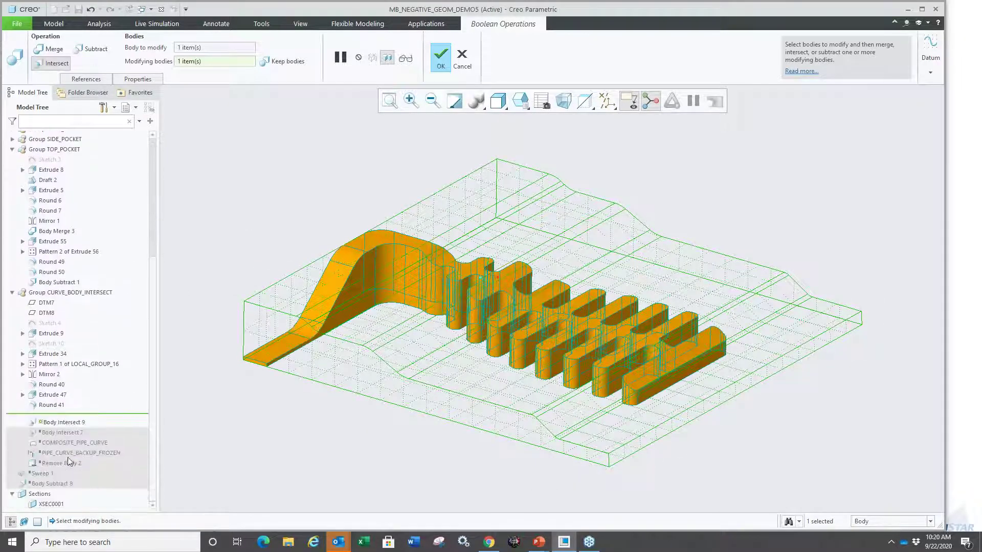
pyautogui.click(462, 56)
pyautogui.click(498, 290)
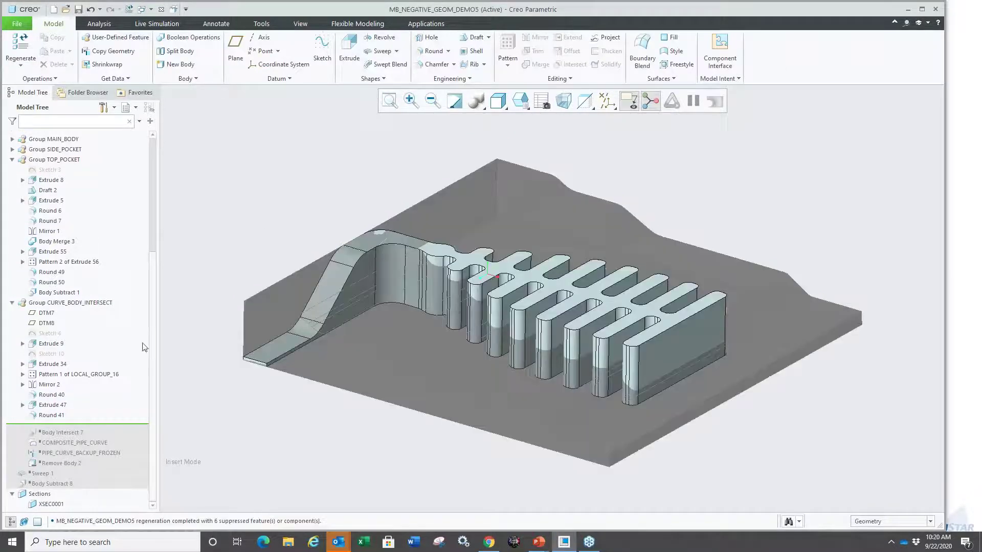
# - Roll forward past Body Intersect 7, stopping before COMPOSITE_PIPE_CURVE
pyautogui.moveTo(74, 427)
pyautogui.mouseDown()
pyautogui.moveTo(69, 447)
pyautogui.moveTo(73, 432)
pyautogui.mouseUp()
pyautogui.scroll(-4, 288, 355)
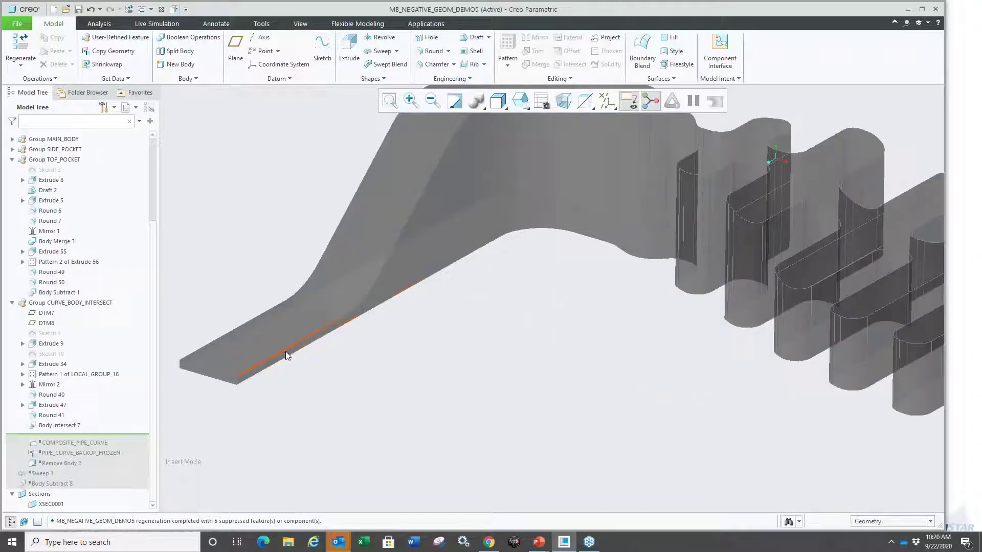
# - Try to copy the upper edge chain of the intersected CURVE_BASE1 body and paste it as a curve
pyautogui.click(285, 351)
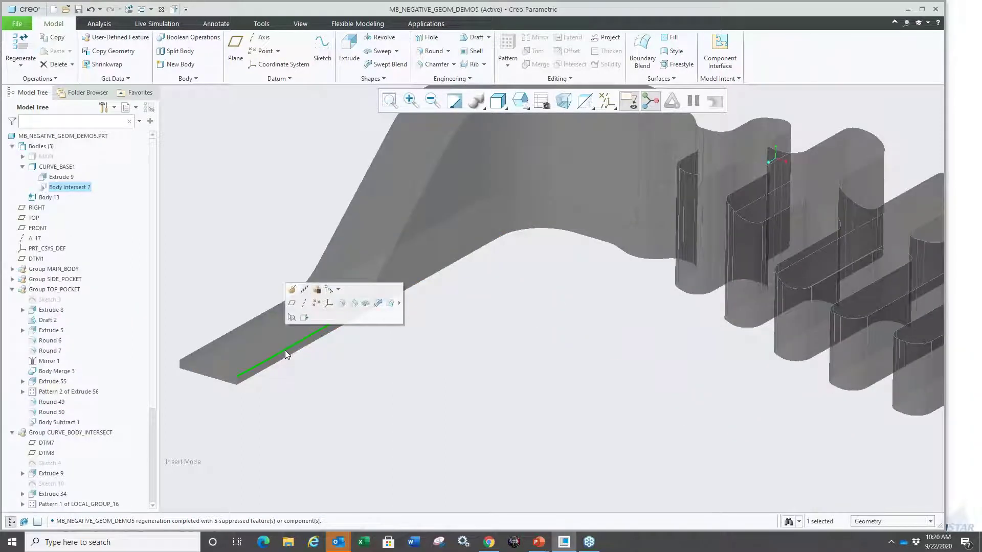
pyautogui.keyDown('shift'); pyautogui.click(253, 317); pyautogui.keyUp('shift')
pyautogui.scroll(4, 303, 379)
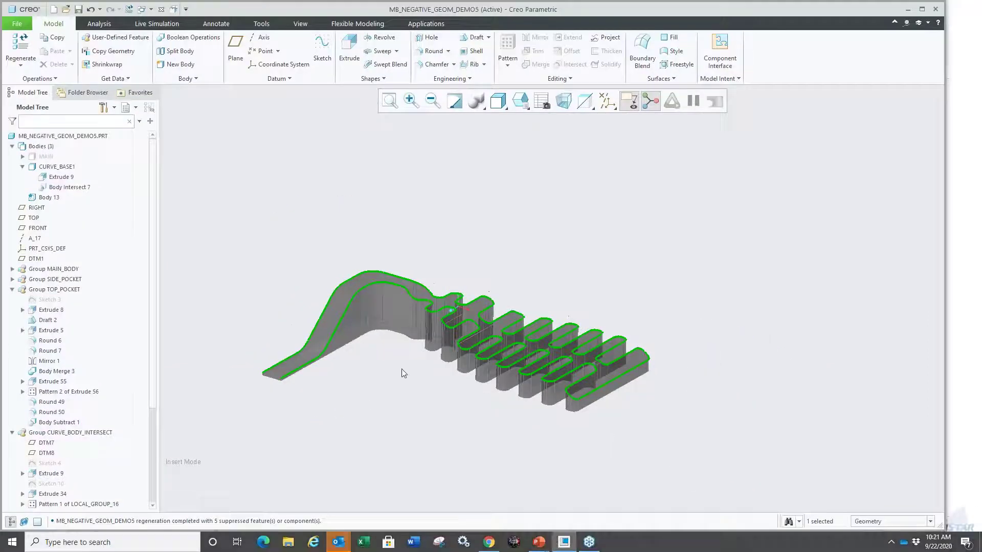
pyautogui.rightClick(402, 373)
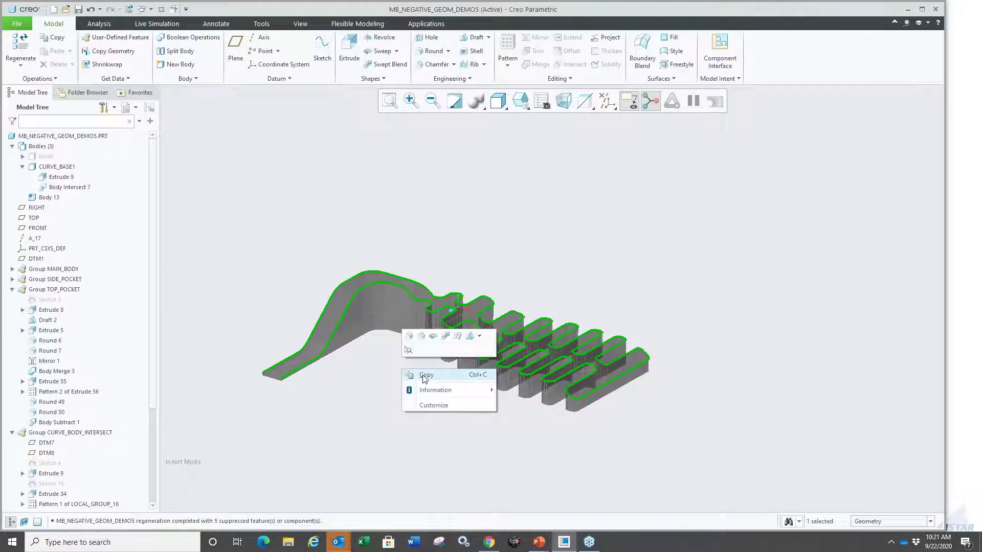
pyautogui.rightClick(301, 253)
pyautogui.click(322, 258)
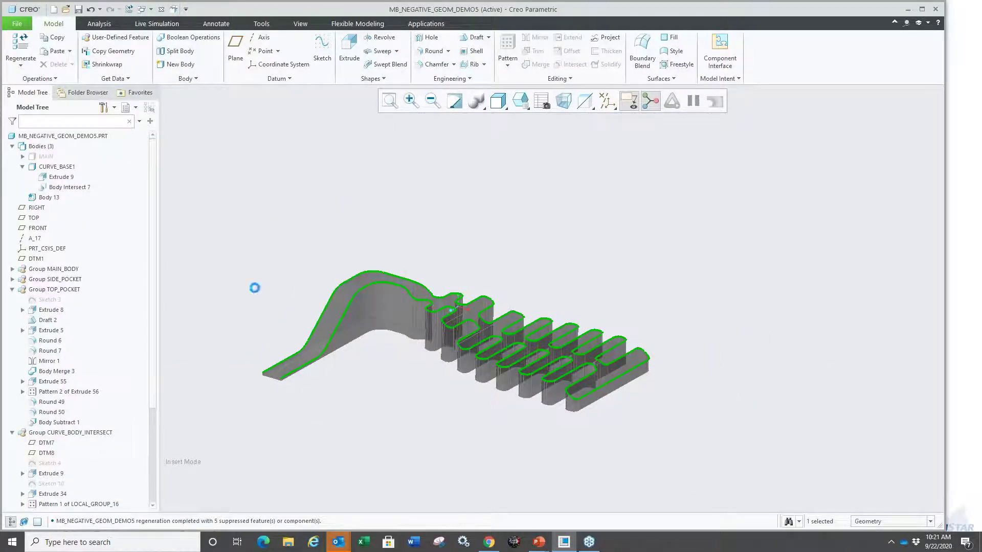
pyautogui.hotkey('ctrl', 'v')
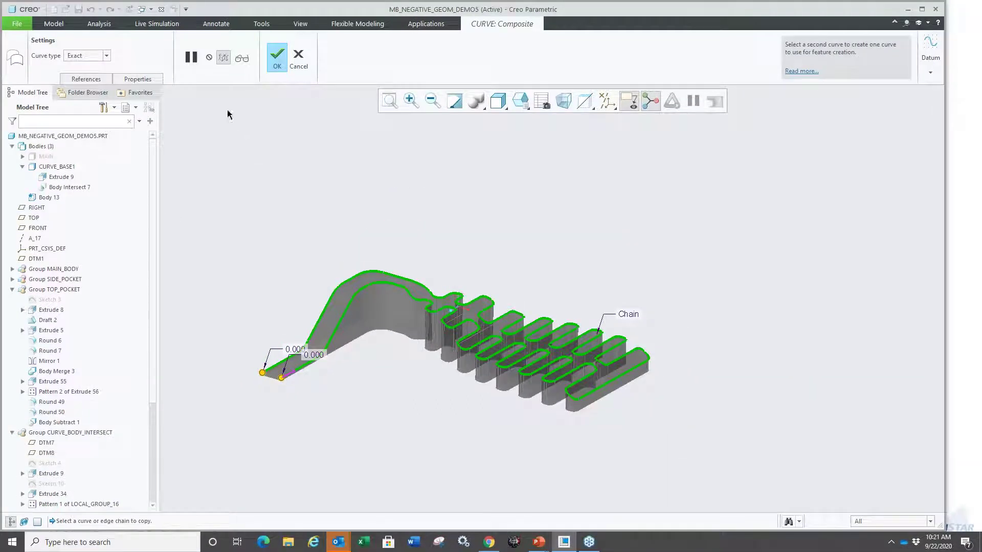
pyautogui.click(298, 59)
pyautogui.click(491, 290)
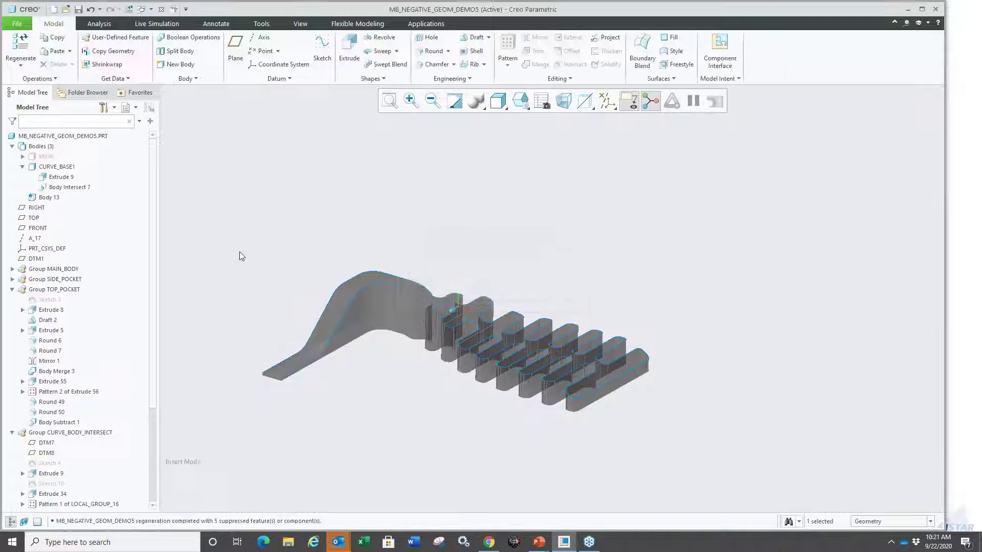
# - Roll forward past COMPOSITE_PIPE_CURVE and PIPE_CURVE_BACKUP_FROZEN, stopping before Remove Body 2
pyautogui.scroll(-4, 68, 445)
pyautogui.moveTo(68, 435); pyautogui.dragTo(65, 458)
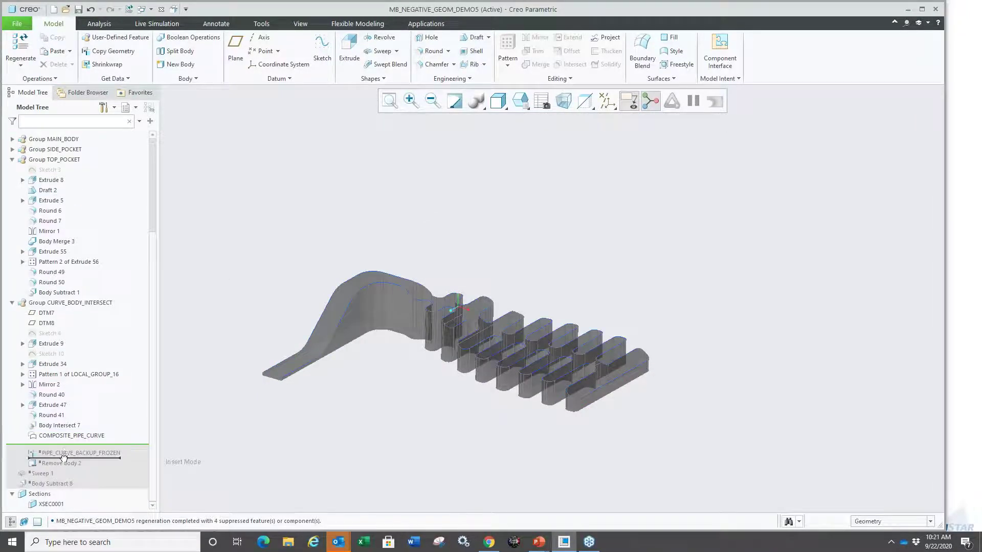
pyautogui.scroll(-2, 420, 366)
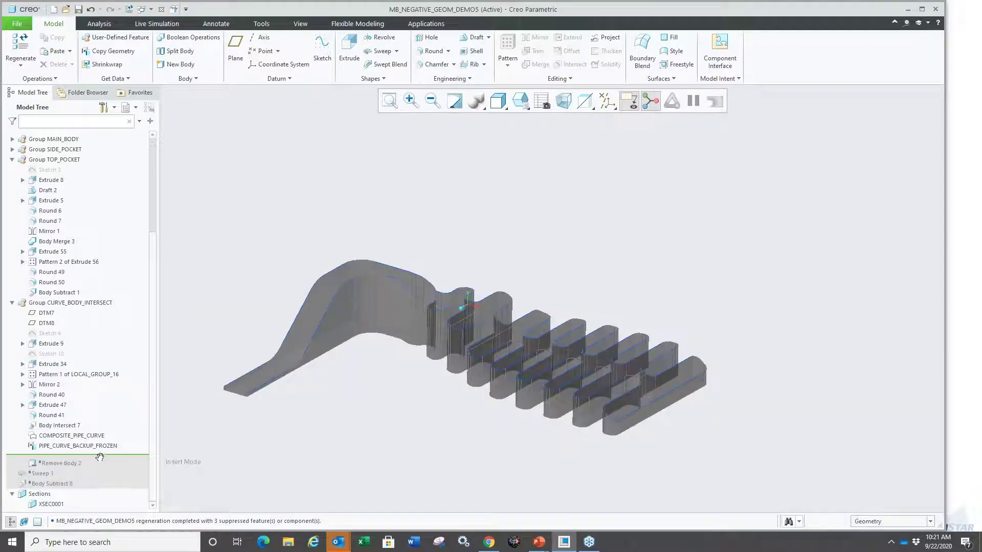
# - Select the CURVE_BASE1 body and read the description of the Remove Body command
pyautogui.scroll(5, 112, 330)
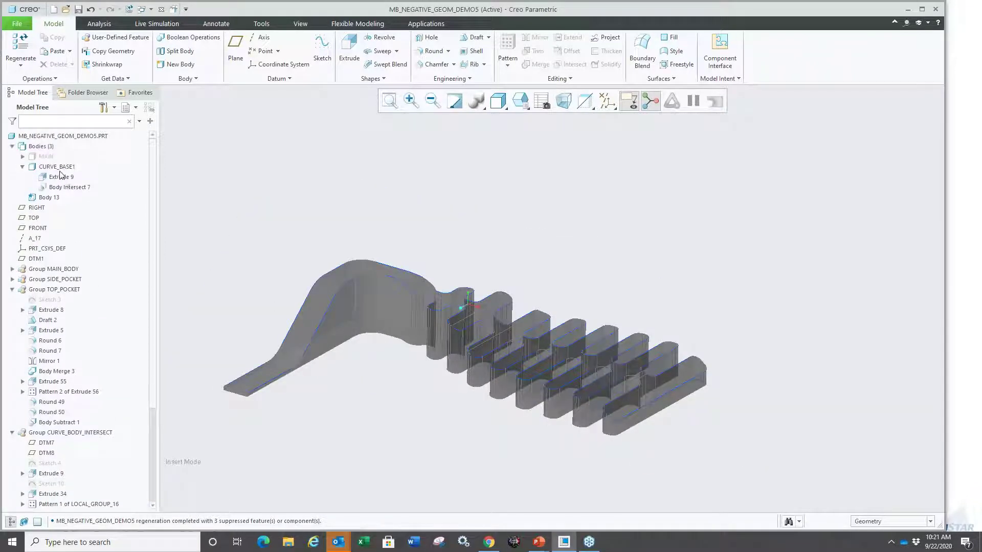
pyautogui.click(53, 168)
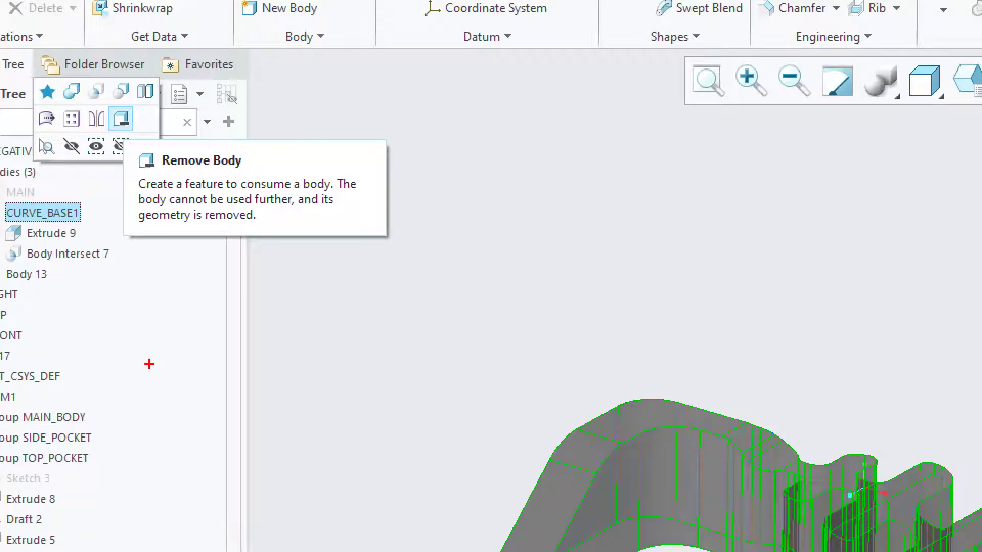
pyautogui.moveTo(136, 174); pyautogui.dragTo(290, 173)
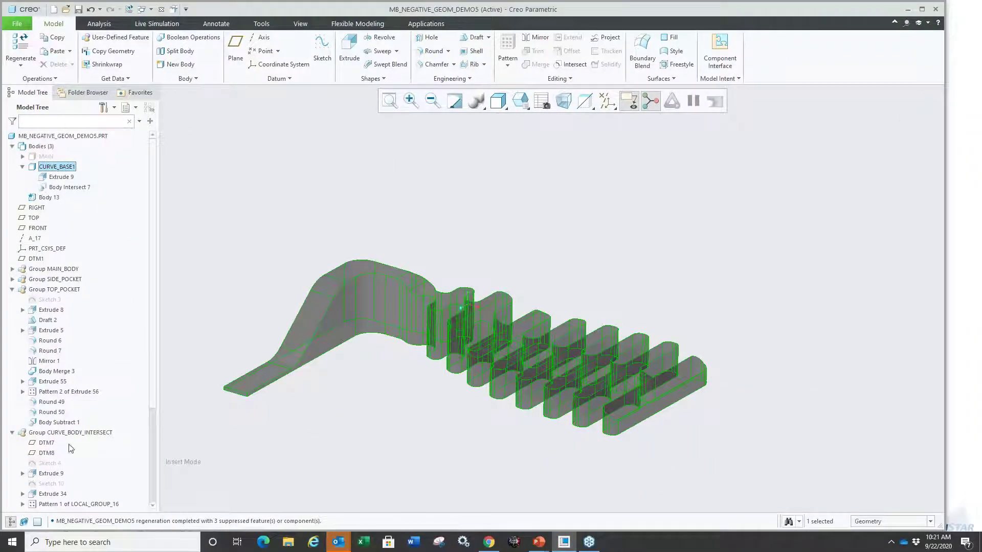
# - Roll forward past Remove Body 2 and Sweep 1, inspecting the pipe curve between them and stopping before the final body subtract
pyautogui.scroll(-5, 125, 455)
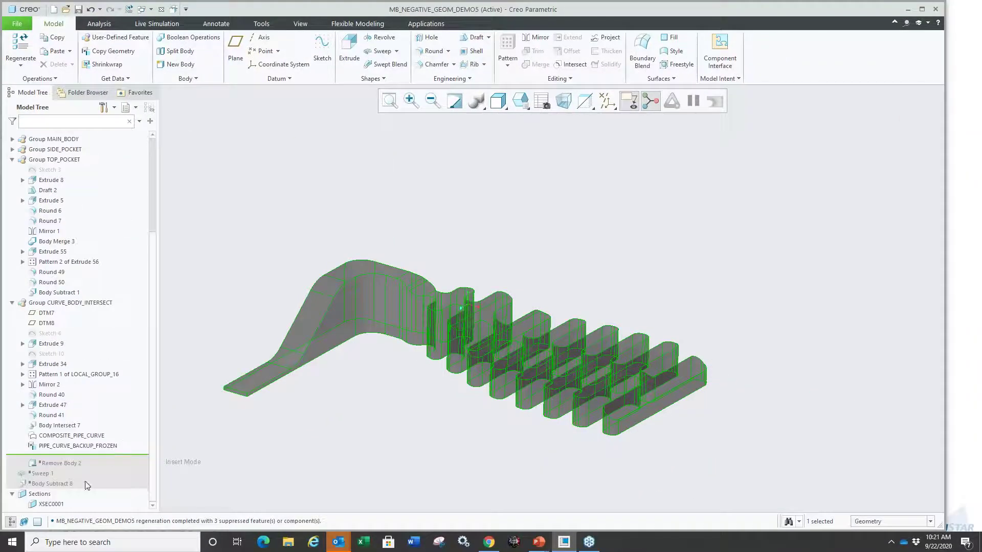
pyautogui.click(63, 451)
pyautogui.moveTo(63, 455); pyautogui.dragTo(60, 469)
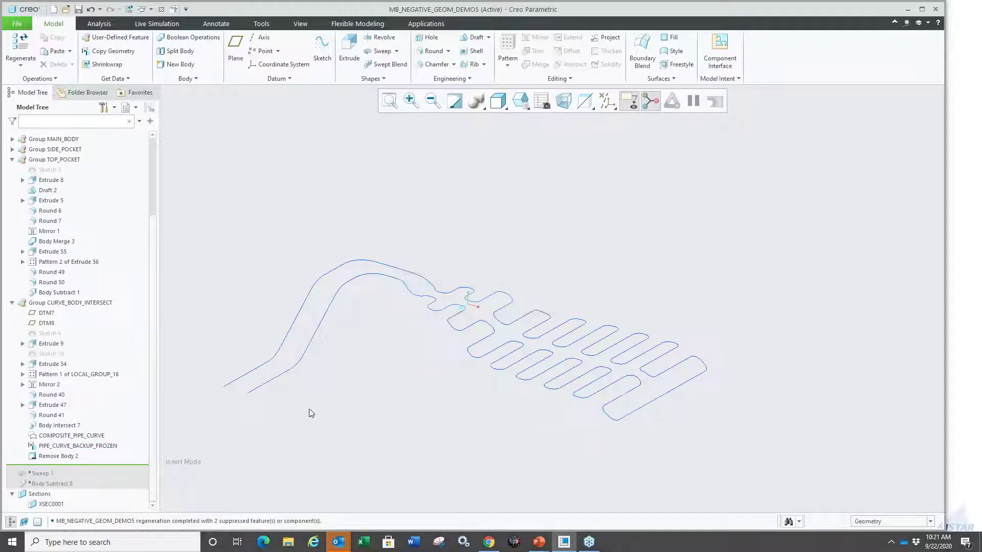
pyautogui.keyDown('shift'); pyautogui.moveTo(306, 350); pyautogui.dragTo(311, 333, button='middle'); pyautogui.keyUp('shift')
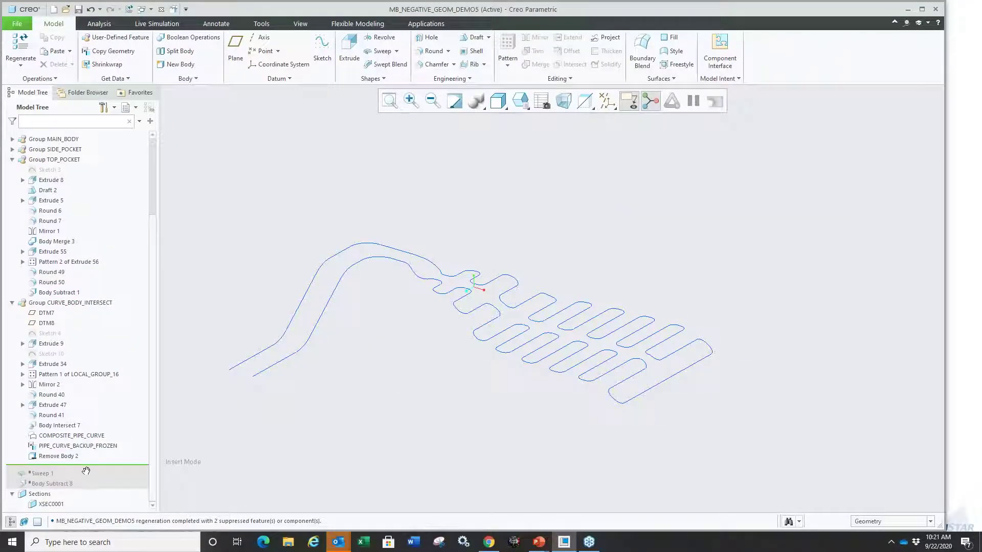
pyautogui.moveTo(69, 466); pyautogui.dragTo(66, 478)
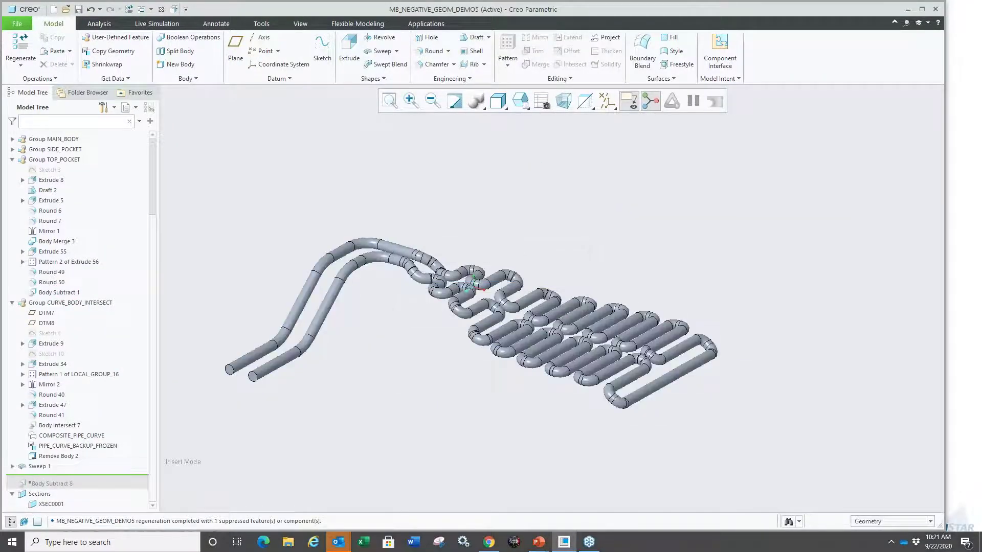
# - Roll forward past Body Subtract 8 and show the hidden MAIN body together with the swept pipe
pyautogui.moveTo(61, 489); pyautogui.dragTo(62, 487)
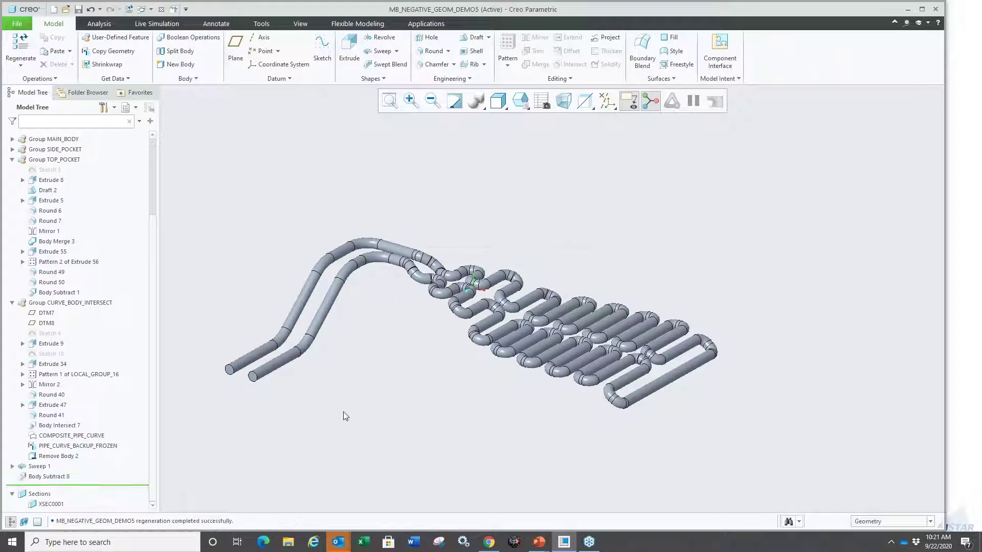
pyautogui.scroll(3, 144, 415)
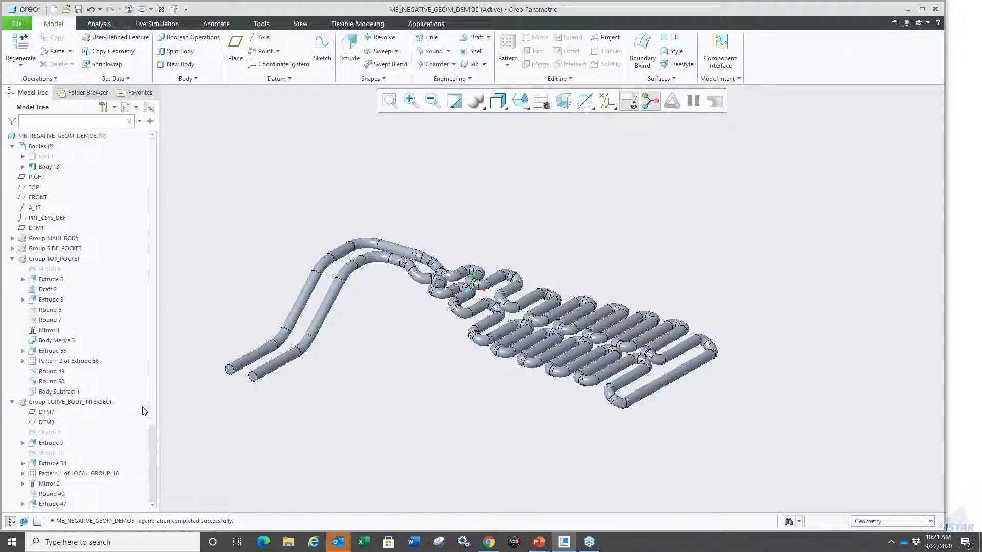
pyautogui.click(42, 157)
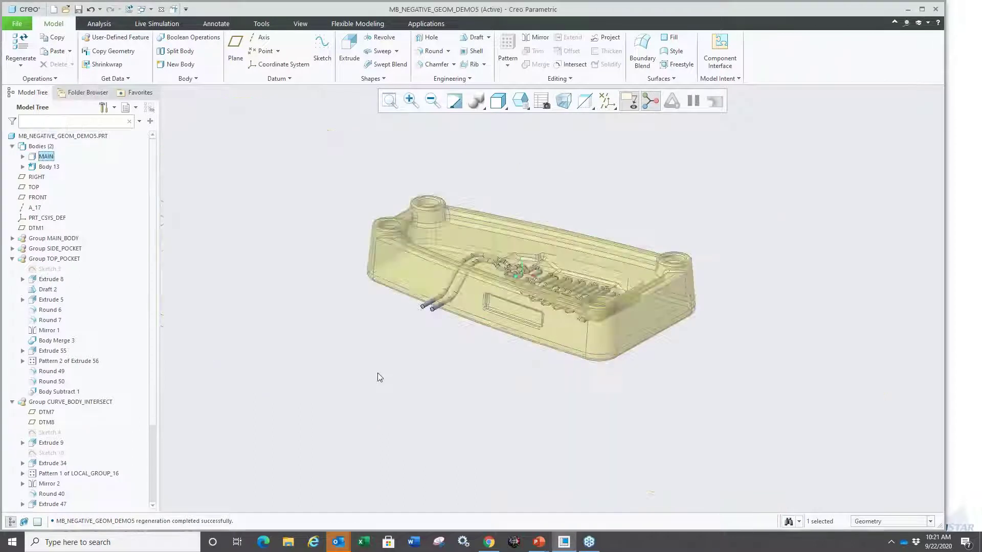
pyautogui.moveTo(377, 377)
pyautogui.mouseDown(button='middle')
pyautogui.moveTo(385, 337)
pyautogui.moveTo(393, 371)
pyautogui.mouseUp(button='middle')
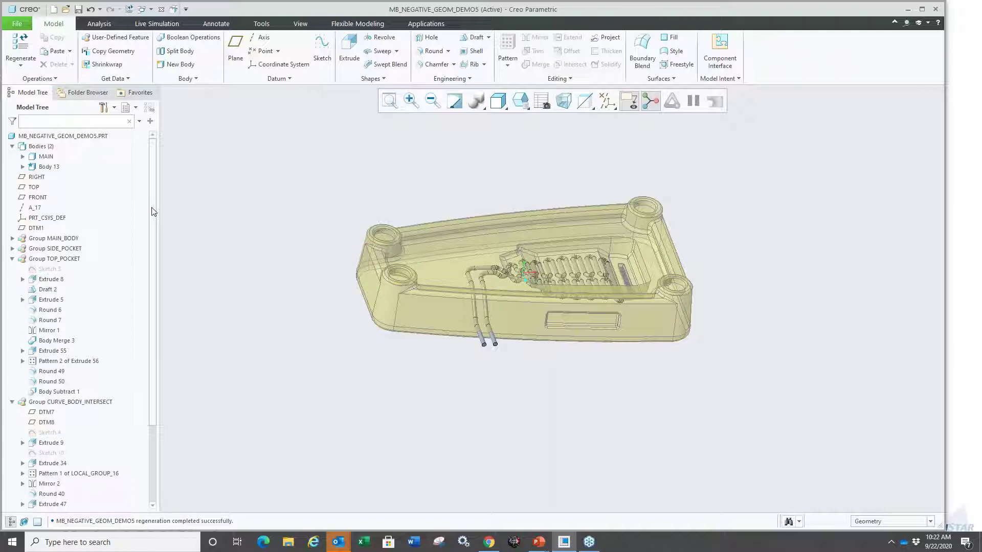
# - Close the part, reopen mb_negative_geom_demo5.prt from the boolean folder and inspect the finished model
pyautogui.hotkey('ctrl', 'w')
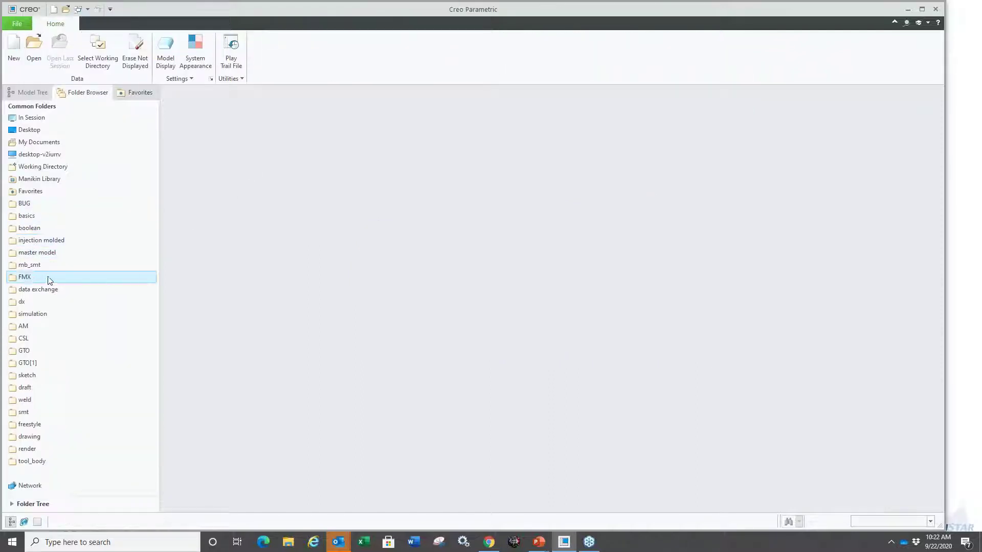
pyautogui.click(45, 229)
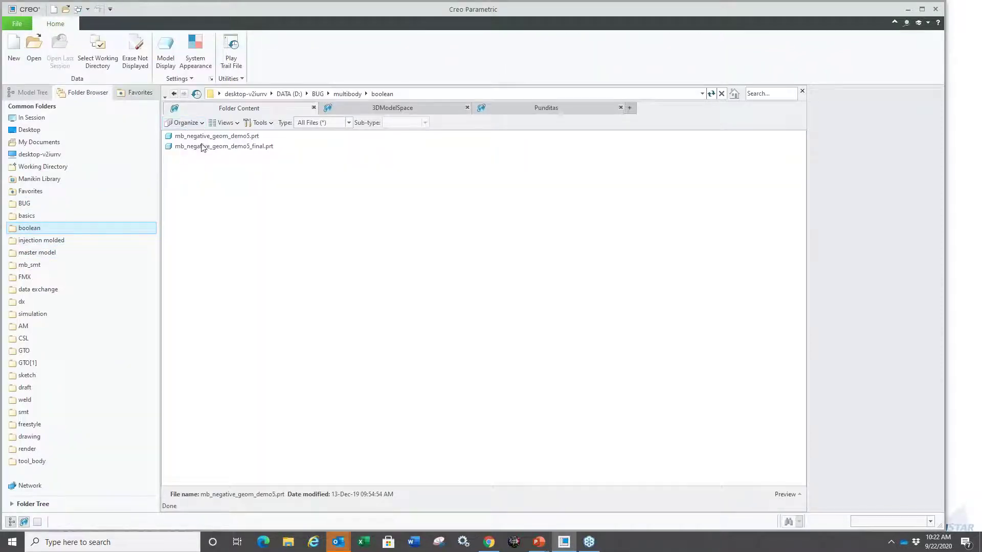
pyautogui.doubleClick(204, 136)
pyautogui.moveTo(459, 351); pyautogui.dragTo(398, 312, button='middle')
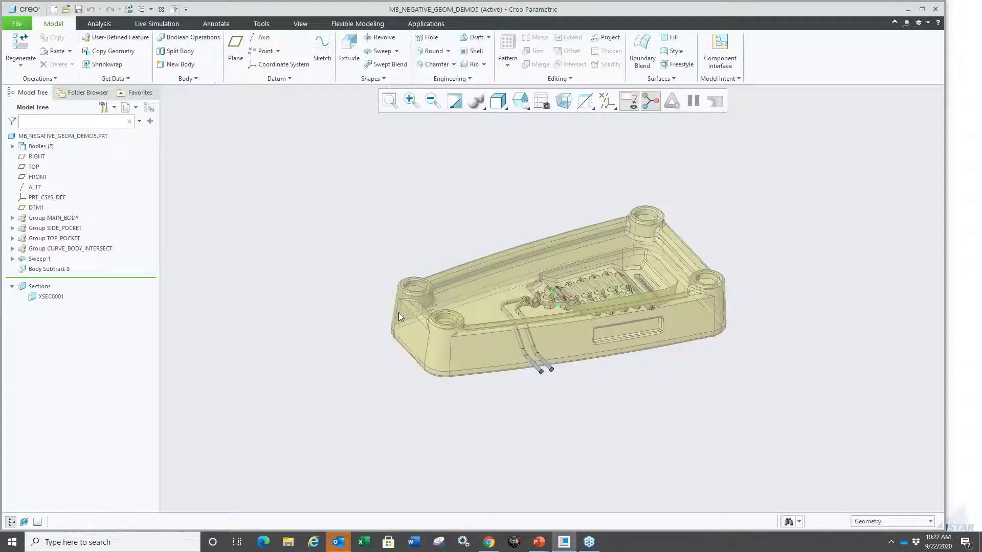
# - Close the part and erase all models that are not displayed from the session
pyautogui.click(161, 9)
pyautogui.click(135, 53)
pyautogui.click(500, 355)
# - Open tool_body_demo7.prt from the tool_body folder and examine the shelled part and its slots
pyautogui.click(53, 466)
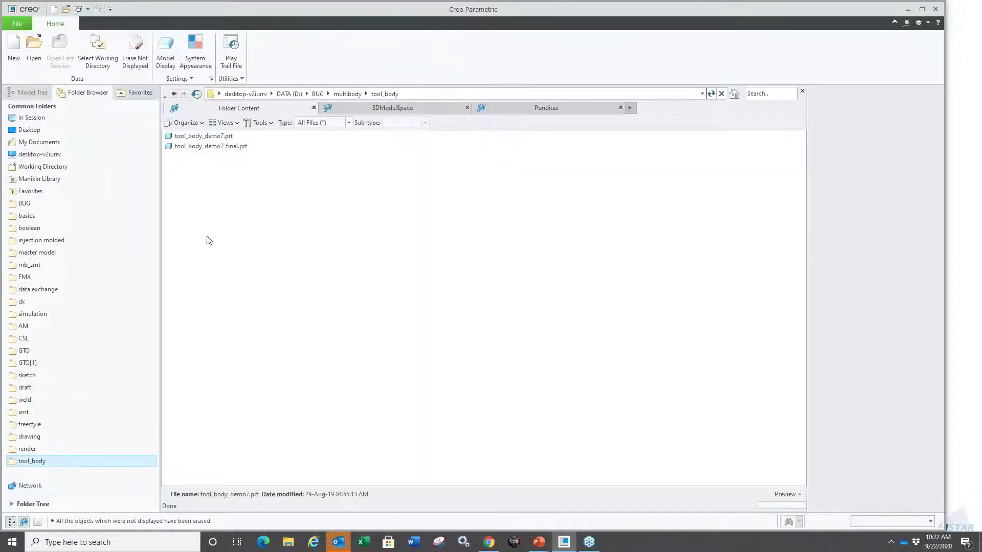
pyautogui.doubleClick(204, 136)
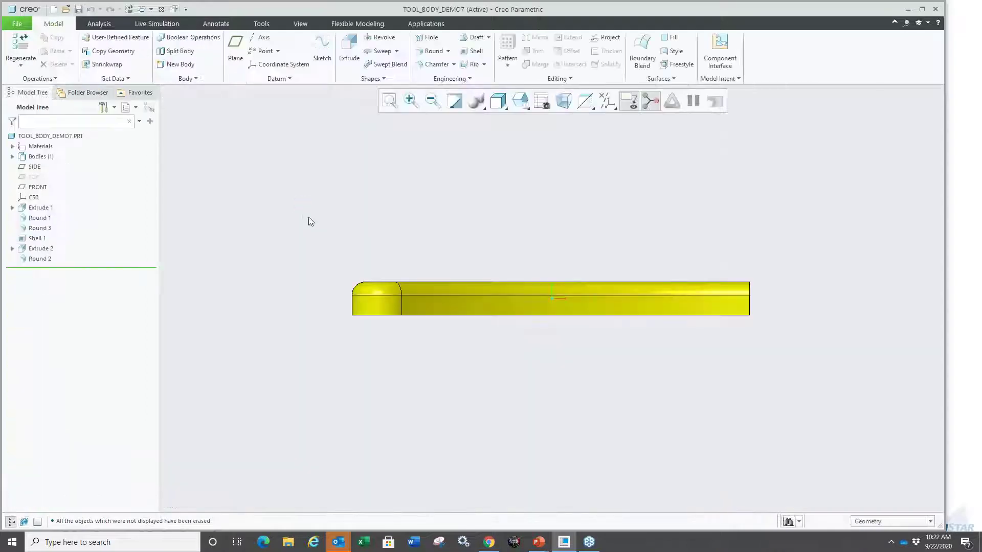
pyautogui.moveTo(417, 346); pyautogui.dragTo(384, 375, button='middle')
pyautogui.scroll(-3, 505, 214)
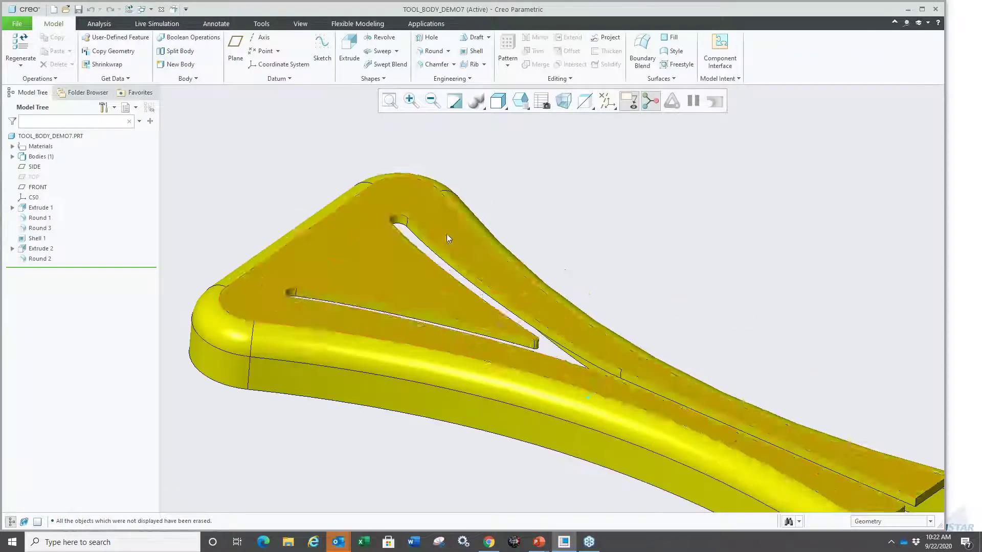
pyautogui.scroll(3, 444, 233)
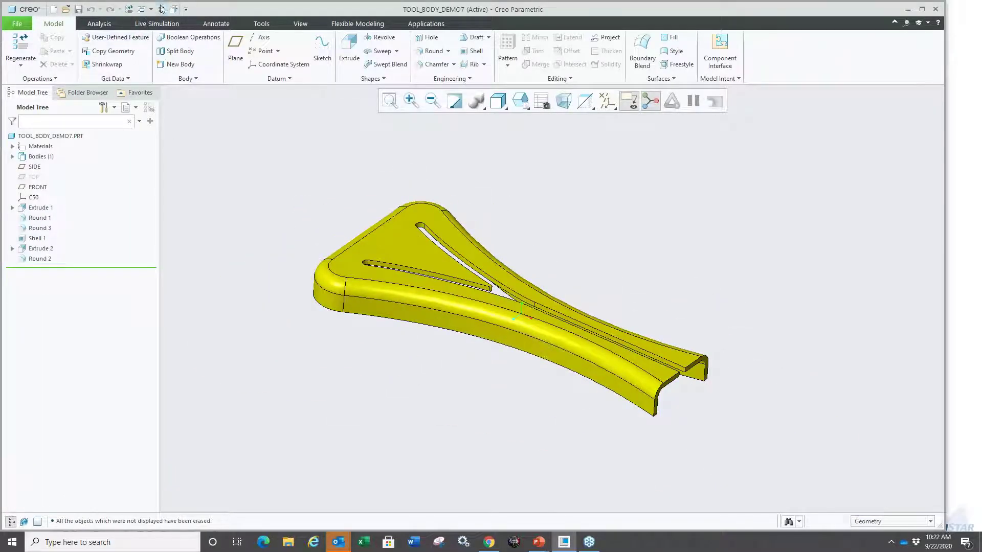
# - Close the starting part, open tool_body_demo7_final.prt from the tool_body folder and examine its pattern of pockets
pyautogui.click(161, 9)
pyautogui.click(31, 461)
pyautogui.doubleClick(211, 147)
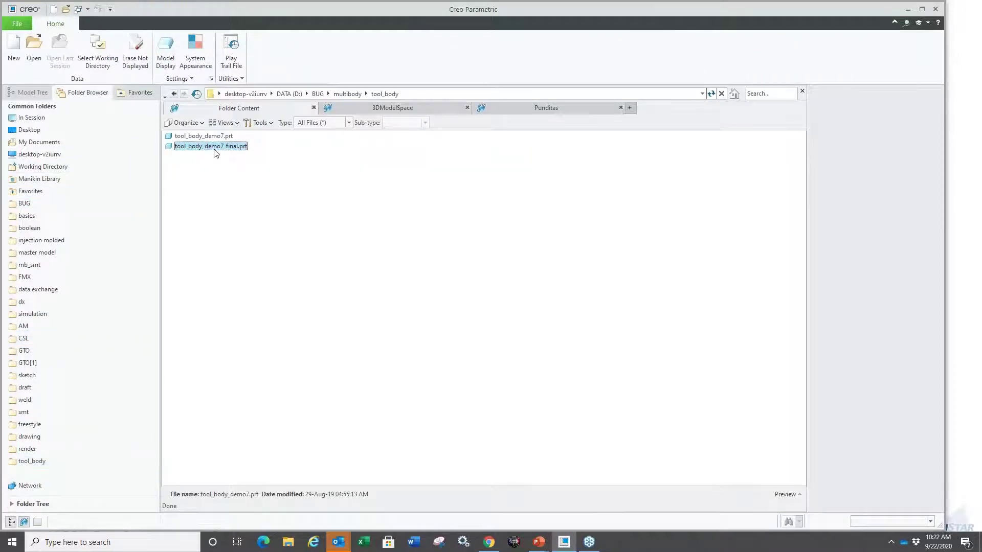
pyautogui.scroll(-3, 637, 321)
pyautogui.scroll(3, 637, 321)
pyautogui.moveTo(494, 360); pyautogui.dragTo(479, 332, button='middle')
pyautogui.scroll(-6, 684, 369)
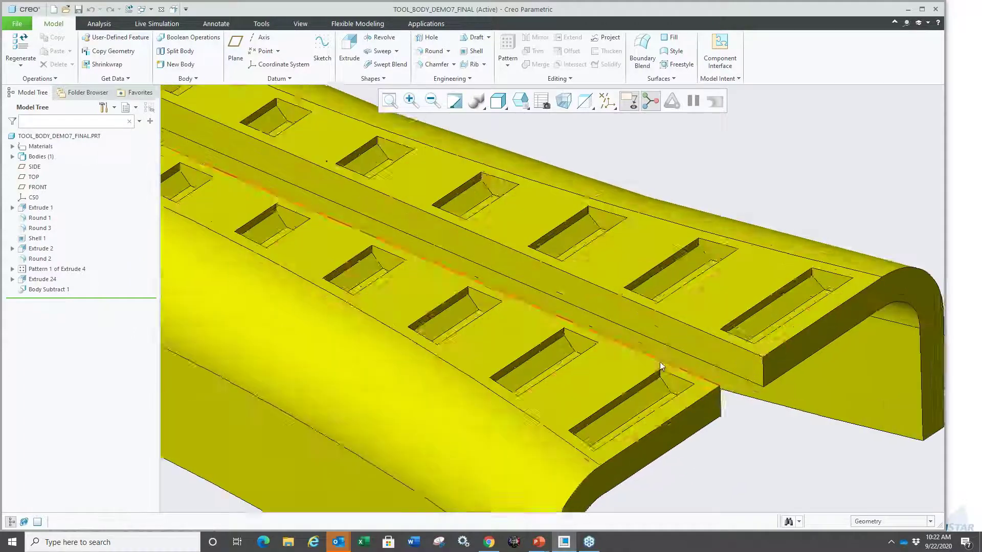
pyautogui.scroll(6, 651, 378)
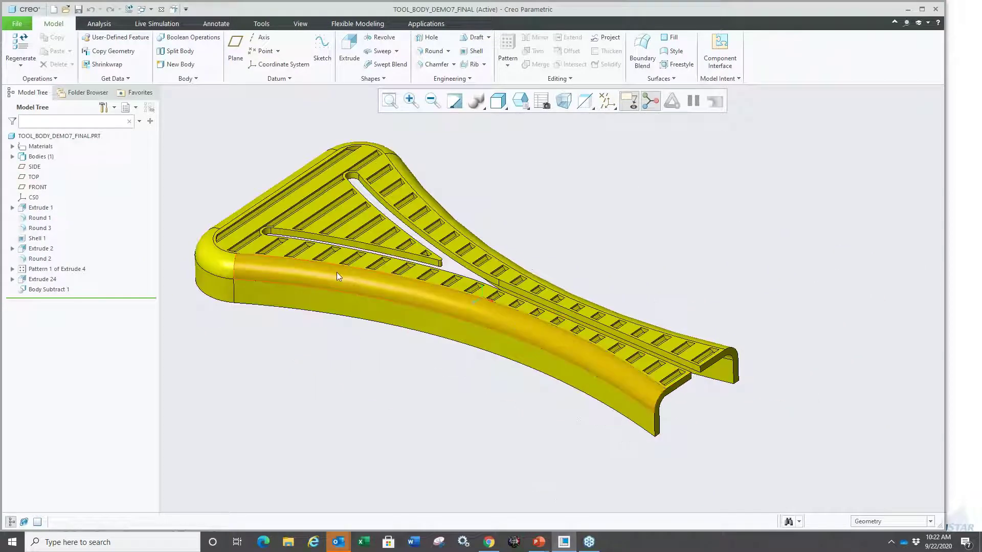
pyautogui.scroll(-4, 225, 225)
pyautogui.scroll(4, 245, 225)
pyautogui.moveTo(227, 241)
pyautogui.mouseDown(button='middle')
pyautogui.moveTo(242, 321)
pyautogui.moveTo(229, 223)
pyautogui.mouseUp(button='middle')
pyautogui.scroll(-4, 229, 224)
pyautogui.scroll(4, 229, 223)
# - Close the final part and reopen tool_body_demo7.prt from the tool_body folder
pyautogui.click(161, 9)
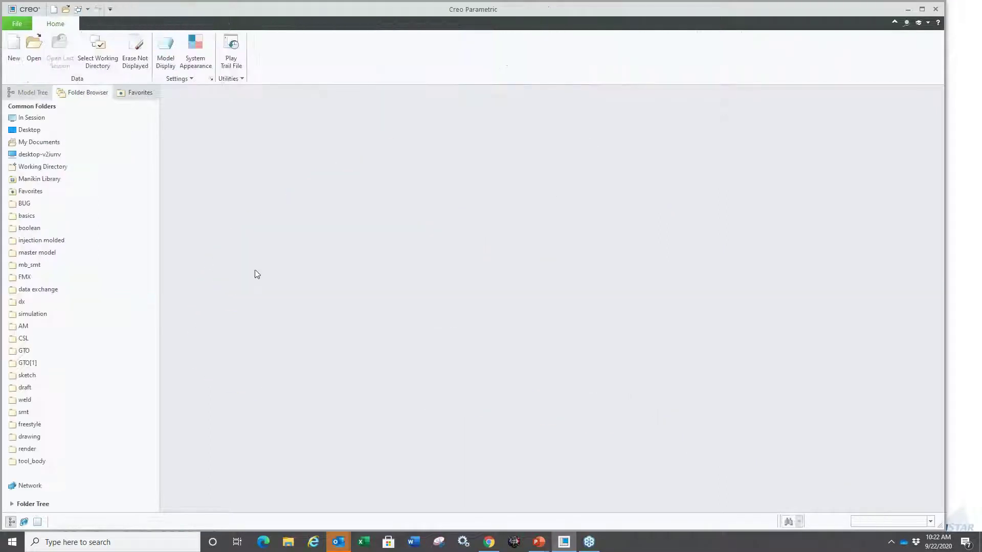
pyautogui.click(32, 462)
pyautogui.doubleClick(207, 137)
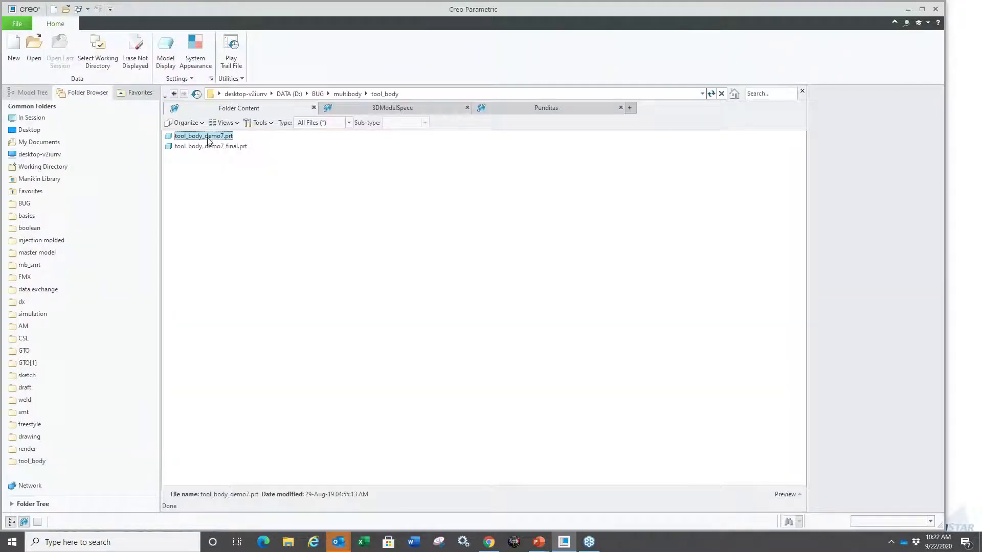
pyautogui.scroll(-3, 670, 320)
pyautogui.scroll(3, 670, 320)
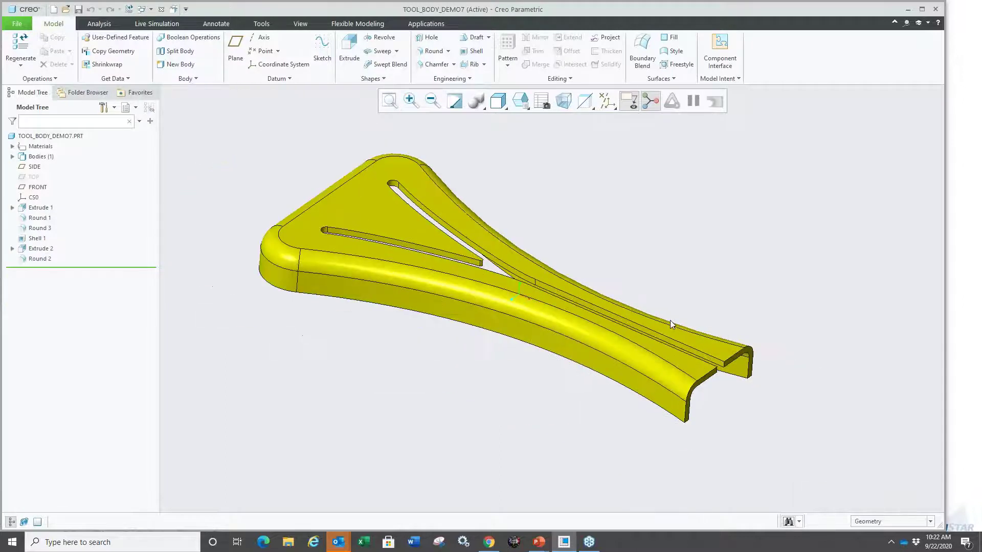
# - Display the datum planes and start an Extrude sketch on the vertical plane running lengthwise through the part
pyautogui.press('p')
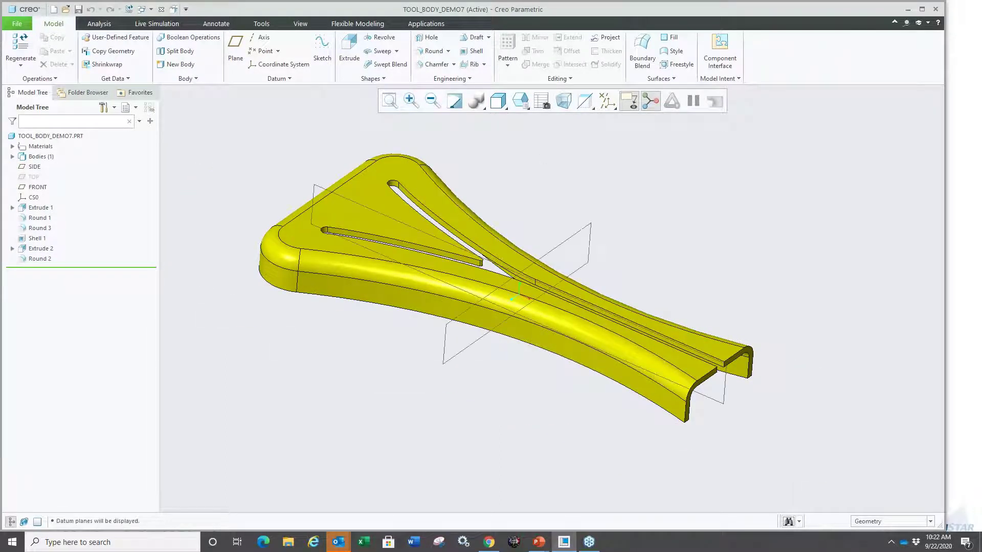
pyautogui.click(722, 399)
pyautogui.click(745, 354)
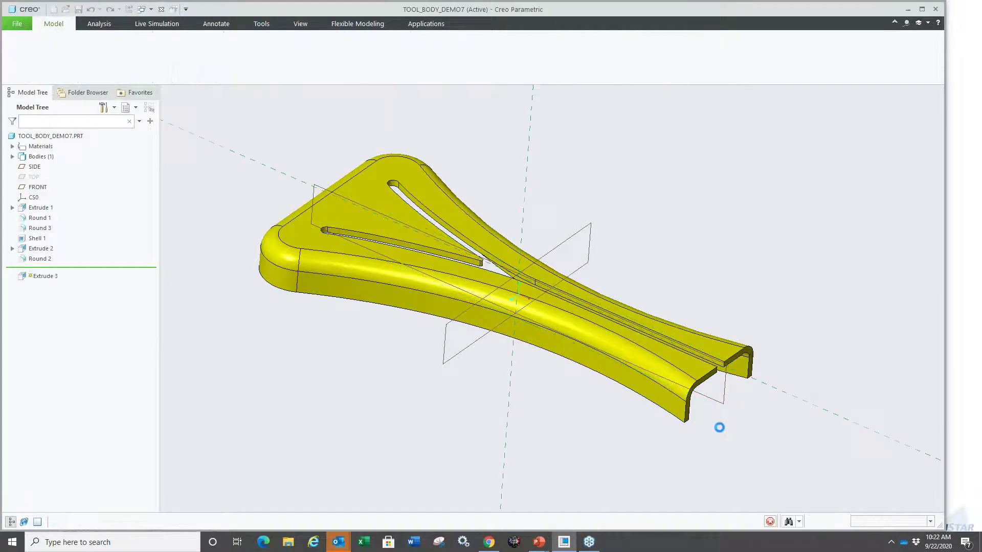
pyautogui.scroll(-5, 727, 369)
pyautogui.scroll(2, 604, 314)
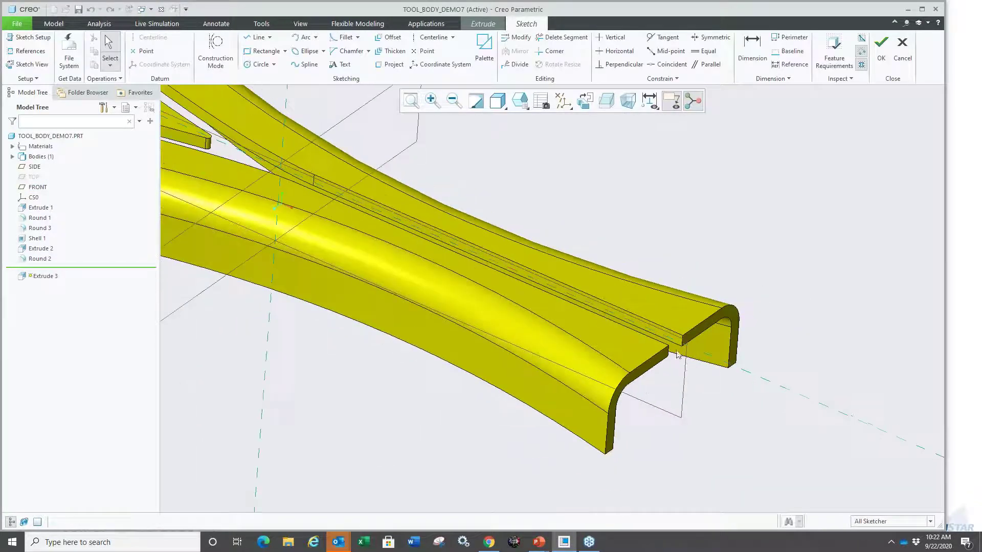
pyautogui.scroll(-3, 677, 351)
pyautogui.scroll(3, 613, 332)
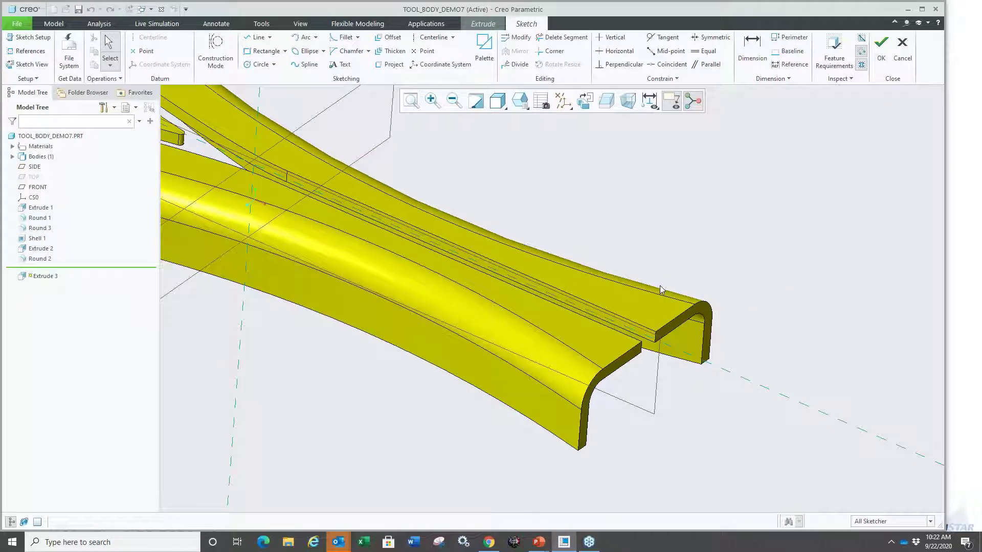
# - Sketch a rectangle across the top wall near the part's open end and set its length to 1
pyautogui.rightClick(622, 232)
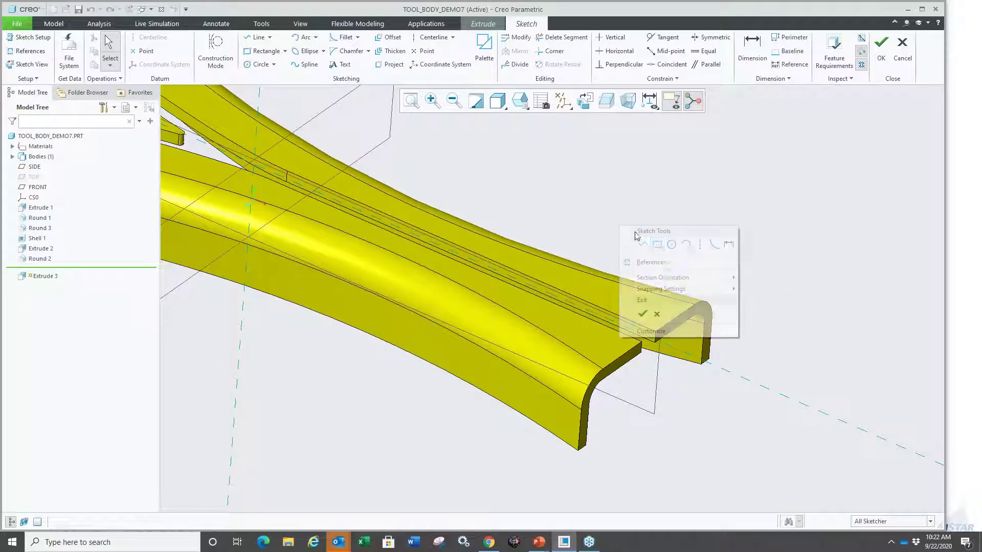
pyautogui.click(659, 251)
pyautogui.scroll(-3, 583, 337)
pyautogui.click(604, 265)
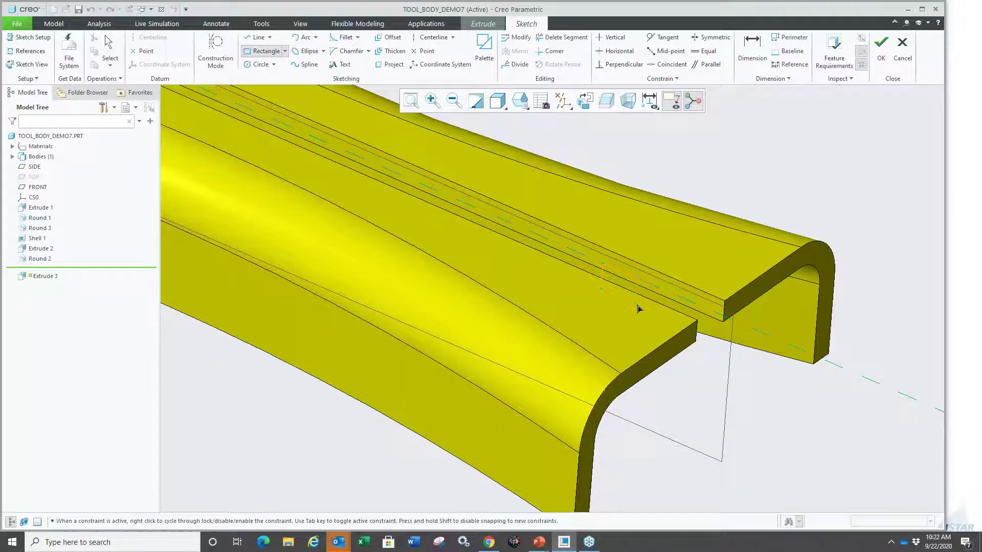
pyautogui.click(655, 325)
pyautogui.middleClick(581, 345)
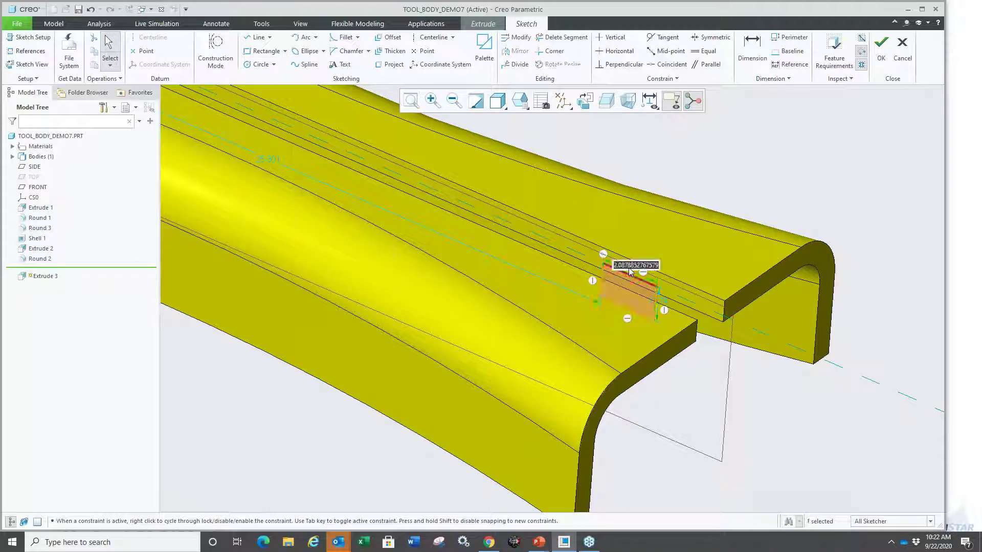
pyautogui.write('1')
pyautogui.press('Return')
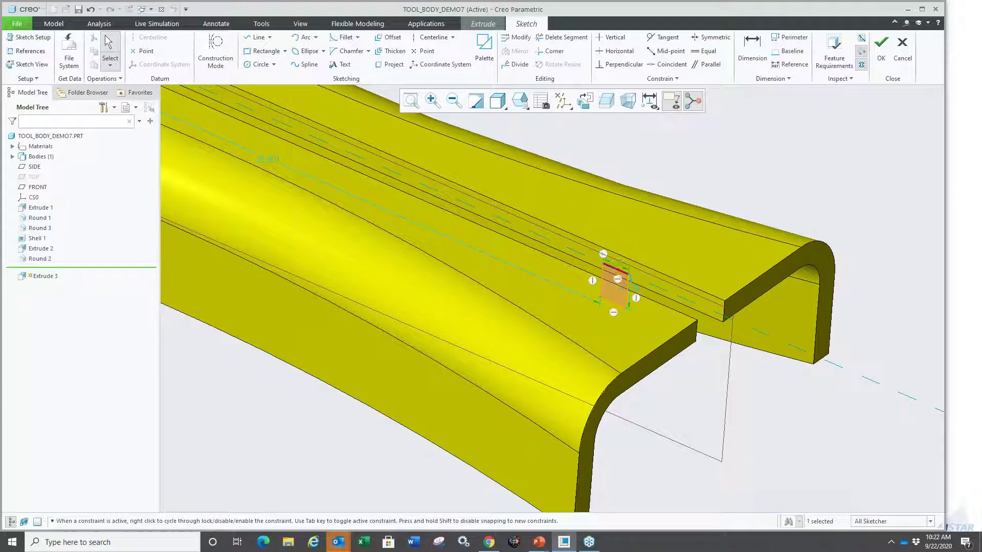
# - Set the rectangle's height to 0.5 and check its position against the top wall
pyautogui.doubleClick(634, 290)
pyautogui.write('1')
pyautogui.press('Return')
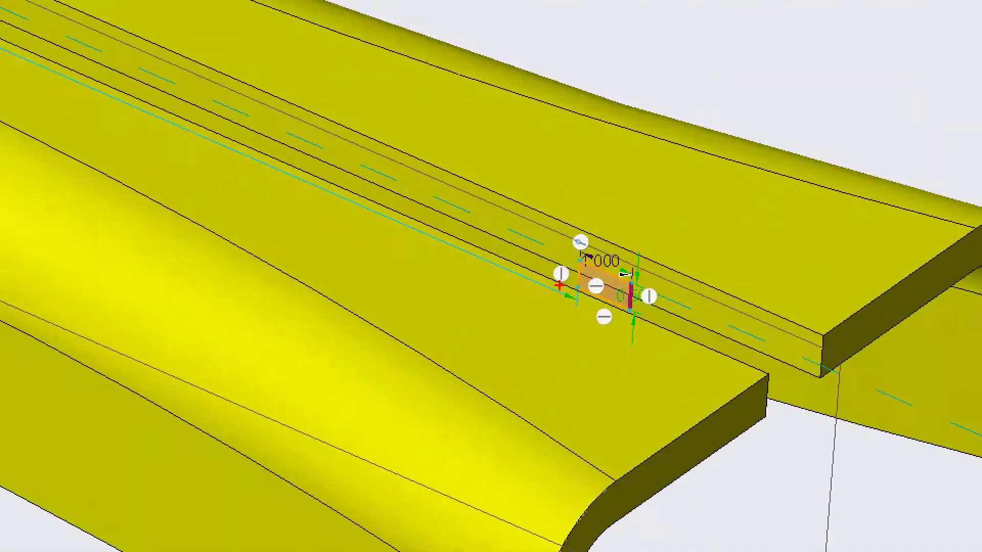
pyautogui.moveTo(550, 275)
pyautogui.mouseDown()
pyautogui.moveTo(555, 292)
pyautogui.moveTo(539, 263)
pyautogui.moveTo(595, 234)
pyautogui.moveTo(557, 250)
pyautogui.mouseUp()
pyautogui.press('Escape')
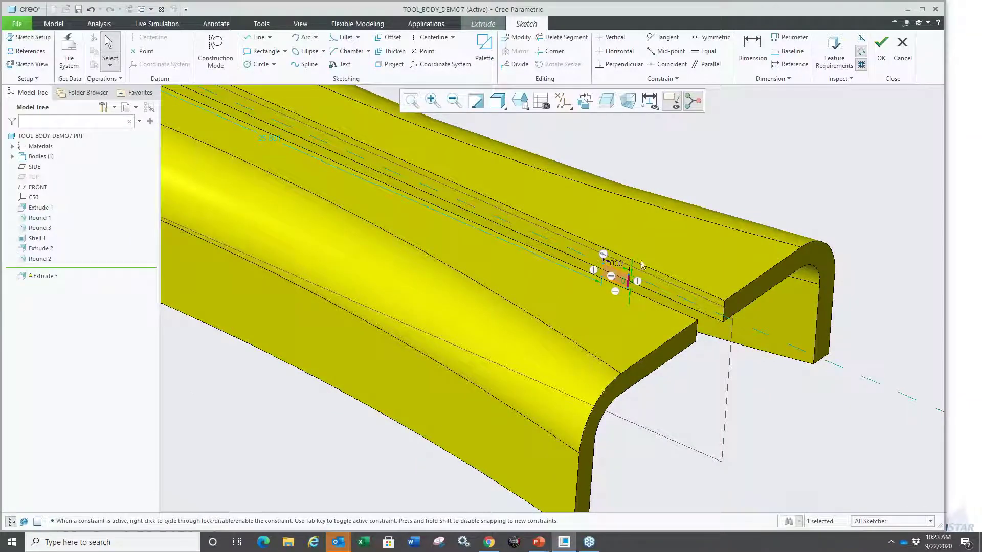
pyautogui.scroll(-4, 628, 284)
pyautogui.scroll(3, 592, 282)
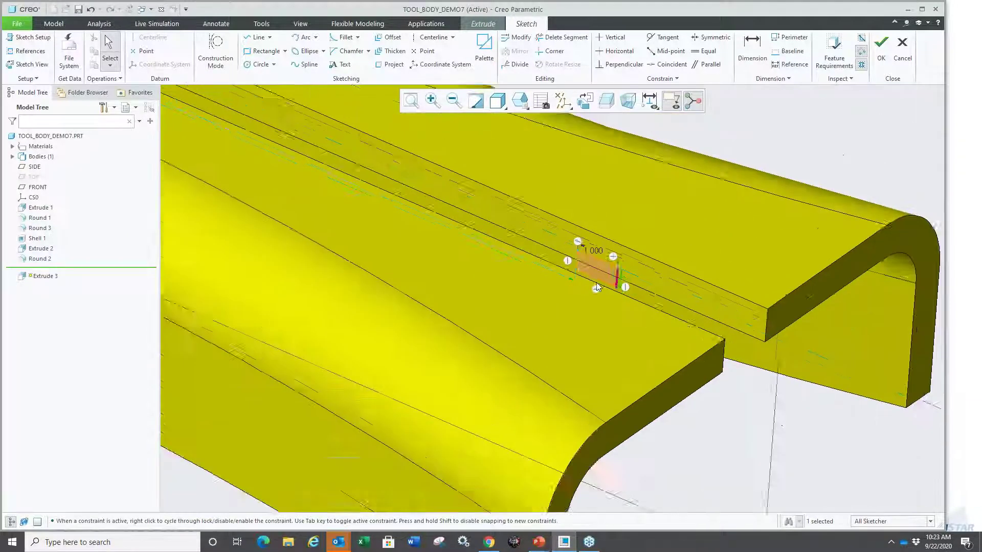
pyautogui.scroll(2, 616, 277)
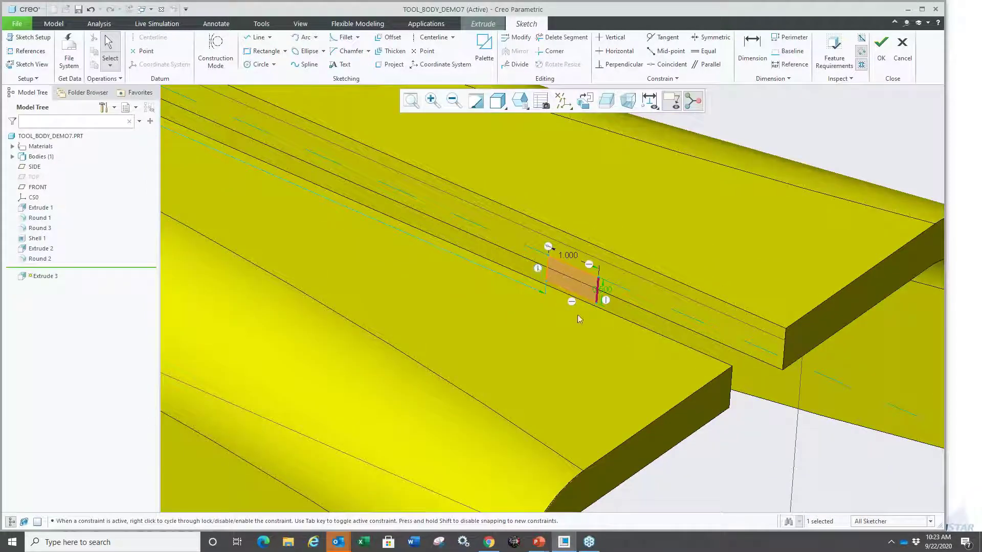
pyautogui.scroll(-3, 606, 296)
pyautogui.scroll(3, 605, 293)
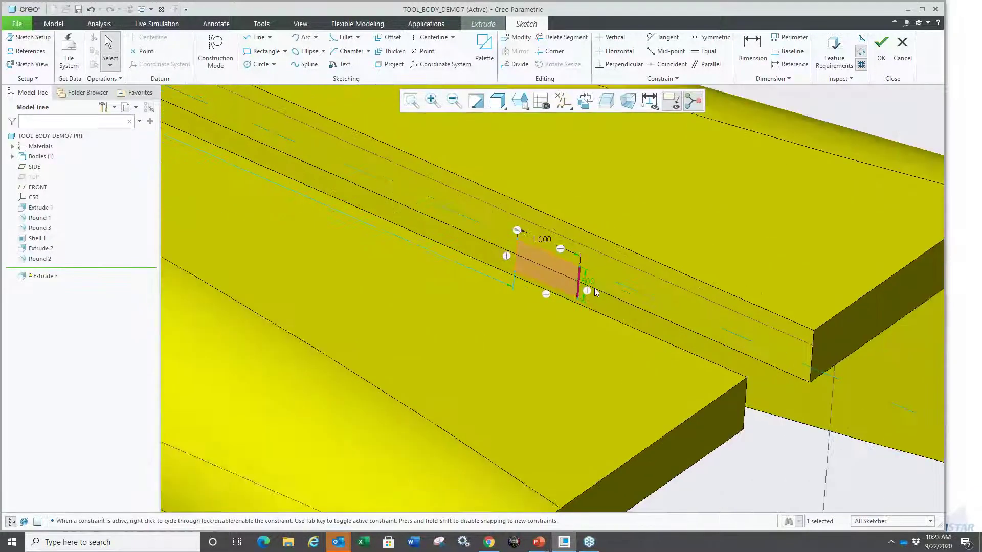
pyautogui.scroll(-2, 595, 293)
# - Dimension the rectangle's end edge 0.5 from the vertical reference at the part's open end and finish the sketch
pyautogui.rightClick(664, 144)
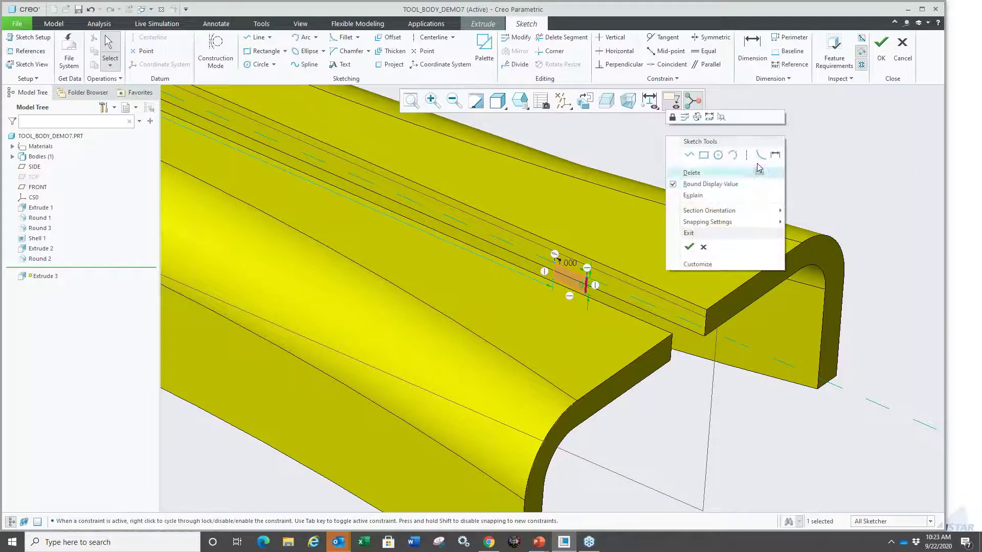
pyautogui.click(776, 154)
pyautogui.scroll(3, 588, 279)
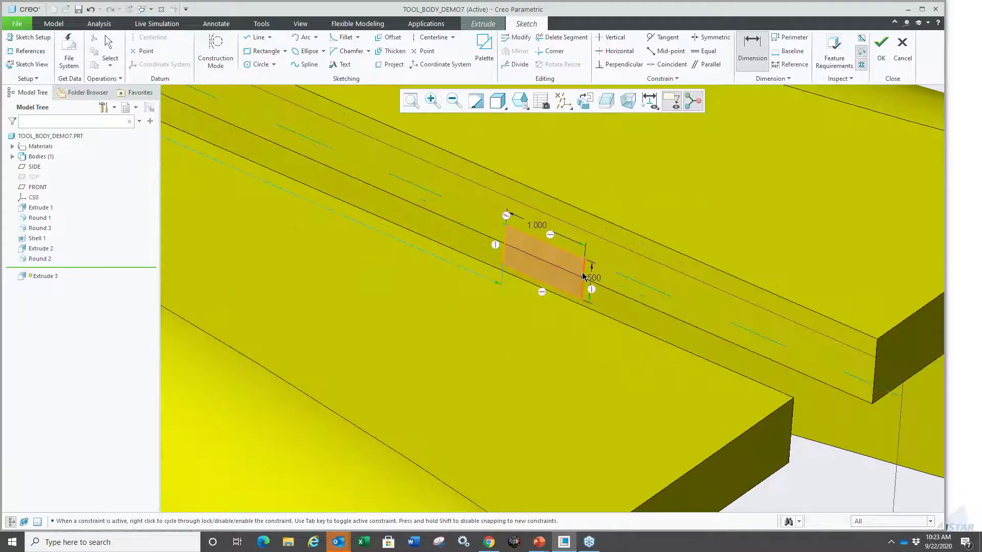
pyautogui.scroll(-3, 562, 280)
pyautogui.click(670, 304)
pyautogui.middleClick(662, 233)
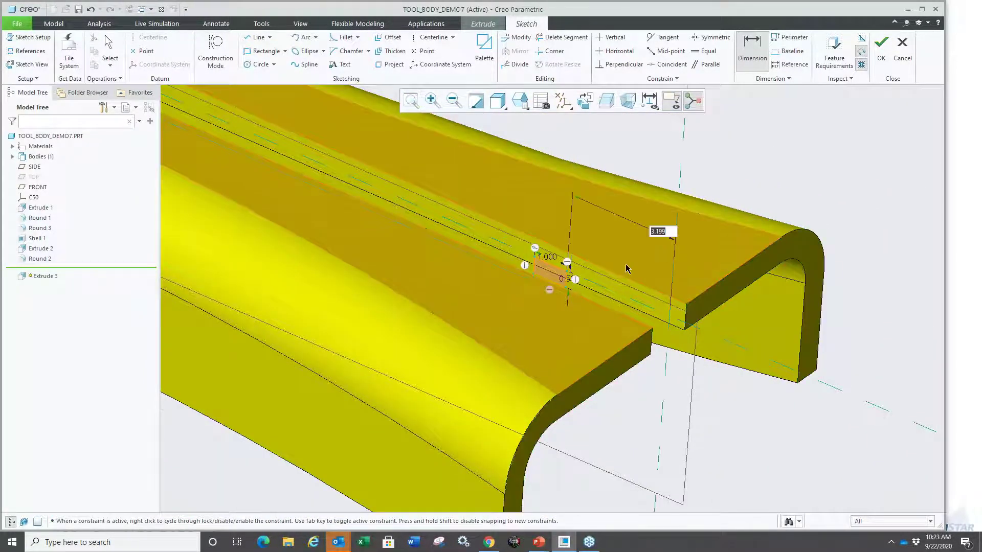
pyautogui.write('0.5')
pyautogui.press('Return')
pyautogui.scroll(-3, 582, 274)
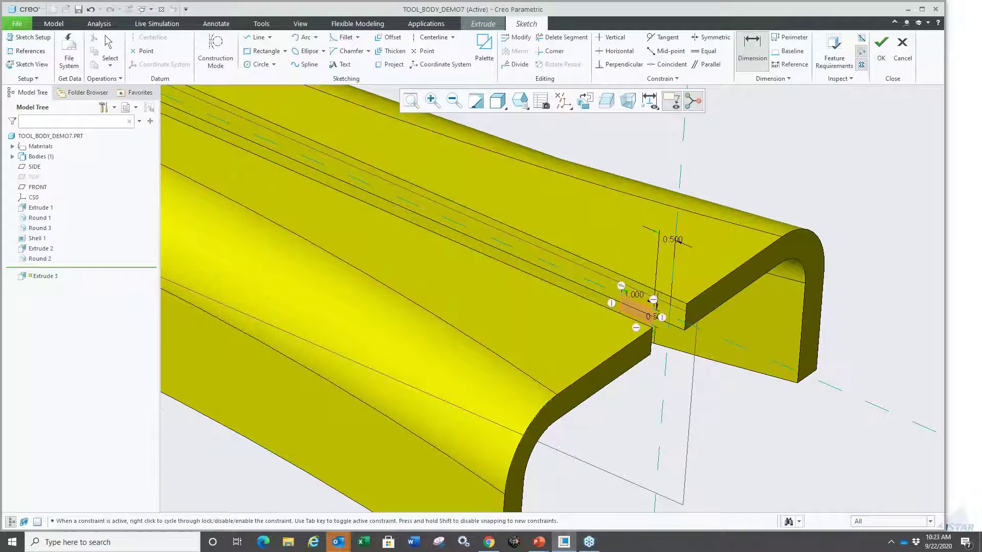
pyautogui.scroll(-1, 581, 274)
pyautogui.rightClick(723, 310)
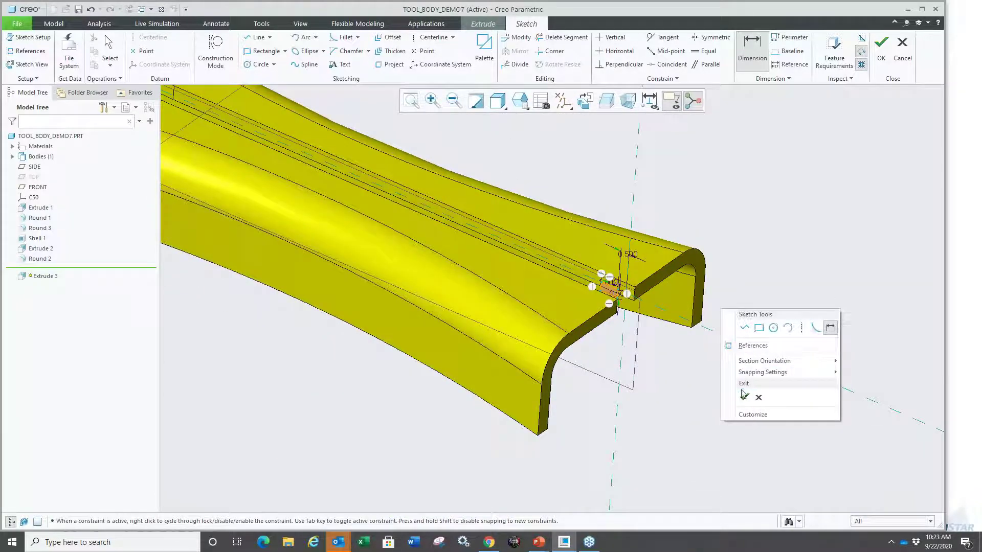
pyautogui.click(745, 398)
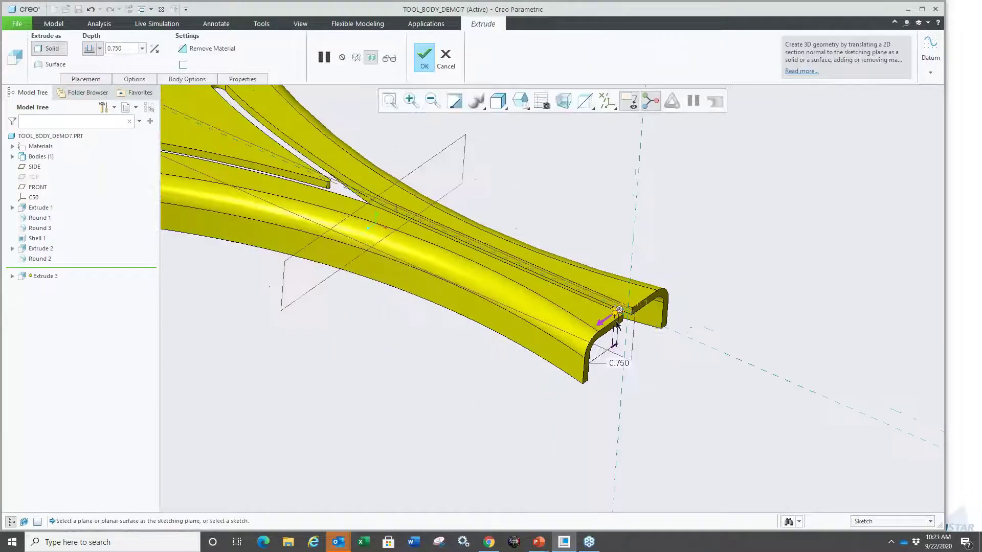
# - Make the extrusion depth symmetric about the sketch plane and stretch it past both side walls to about 44.9
pyautogui.scroll(2, 610, 343)
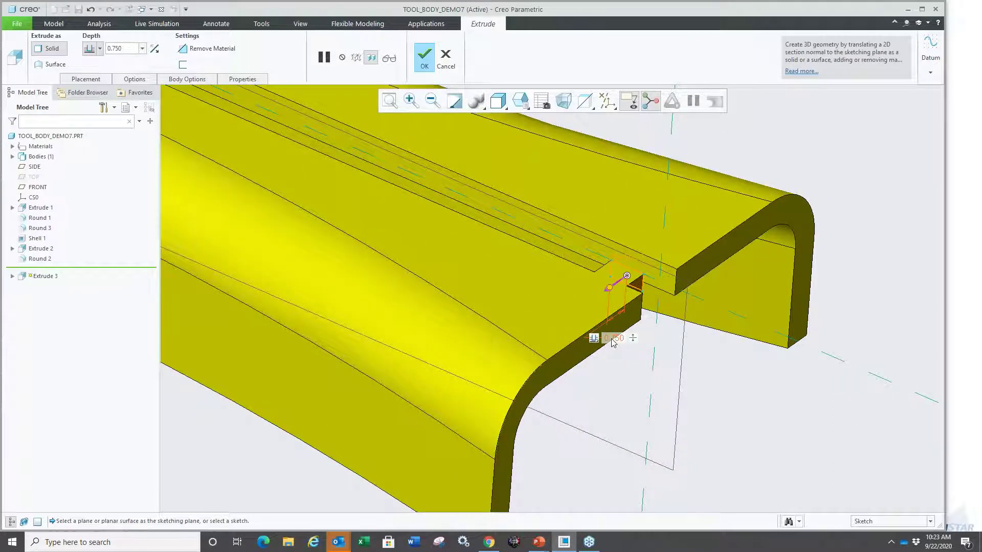
pyautogui.click(594, 338)
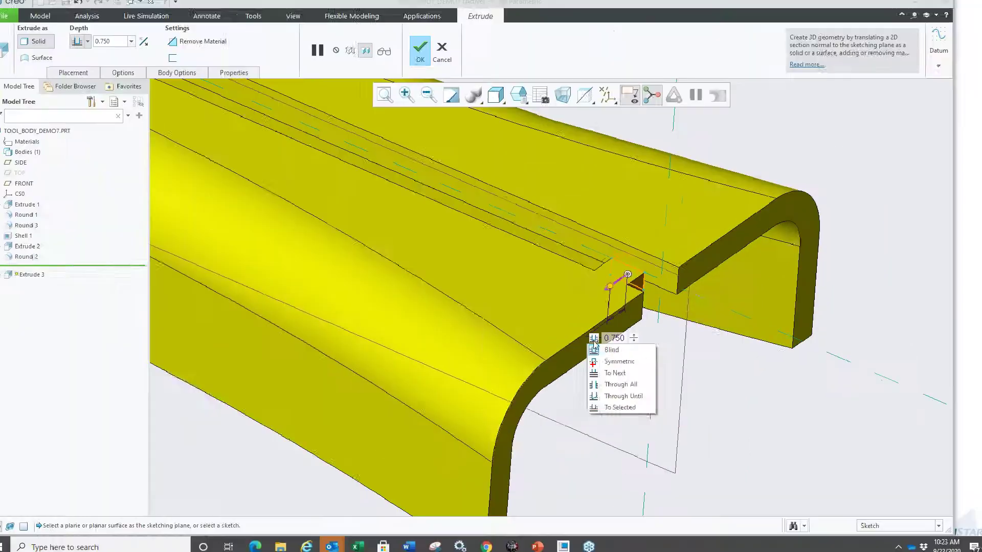
pyautogui.click(618, 361)
pyautogui.scroll(2, 614, 324)
pyautogui.moveTo(629, 289); pyautogui.dragTo(833, 147)
pyautogui.scroll(-3, 598, 320)
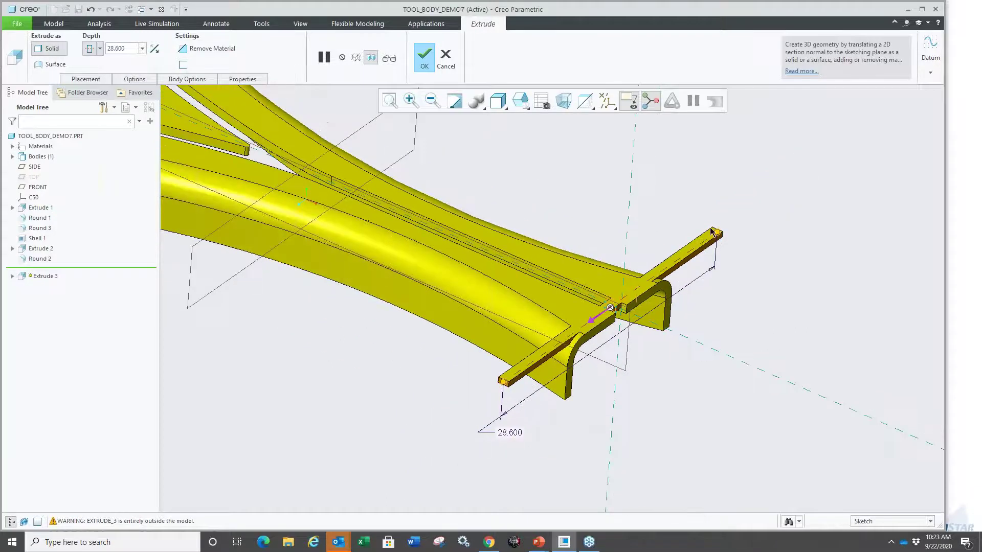
pyautogui.moveTo(716, 232); pyautogui.dragTo(791, 207)
pyautogui.scroll(-2, 633, 318)
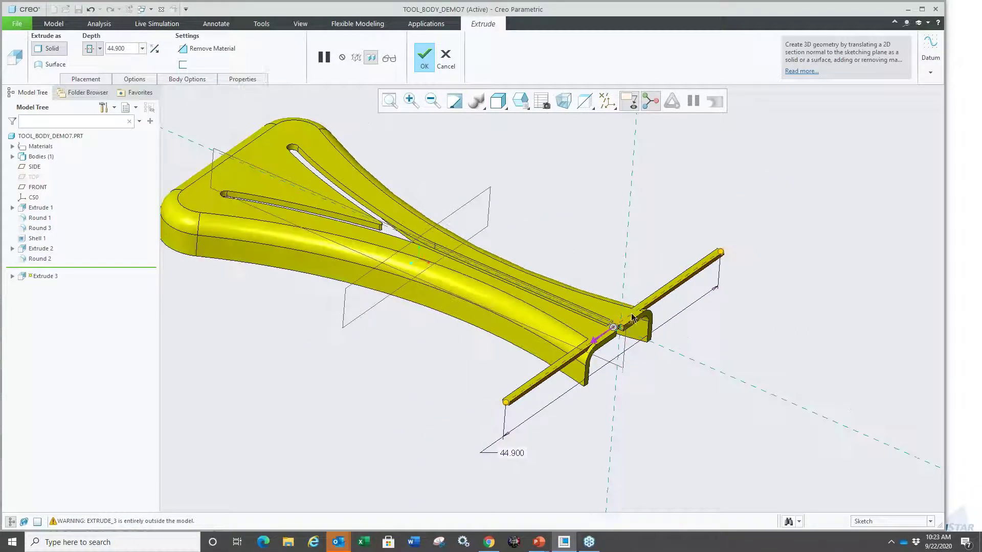
# - Set the extruded bar to create a new body and complete the Extrude feature
pyautogui.scroll(4, 592, 394)
pyautogui.rightClick(591, 401)
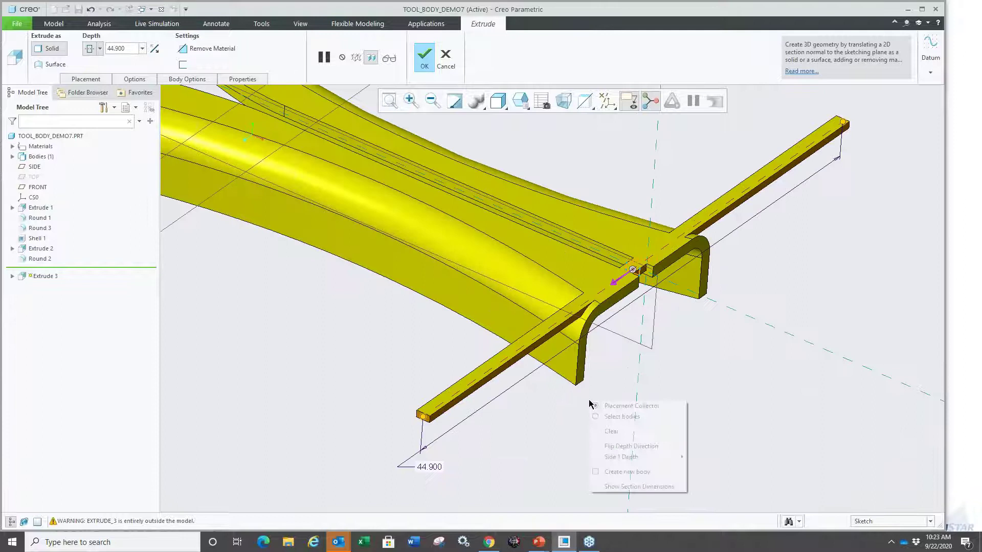
pyautogui.click(623, 472)
pyautogui.middleClick(569, 433)
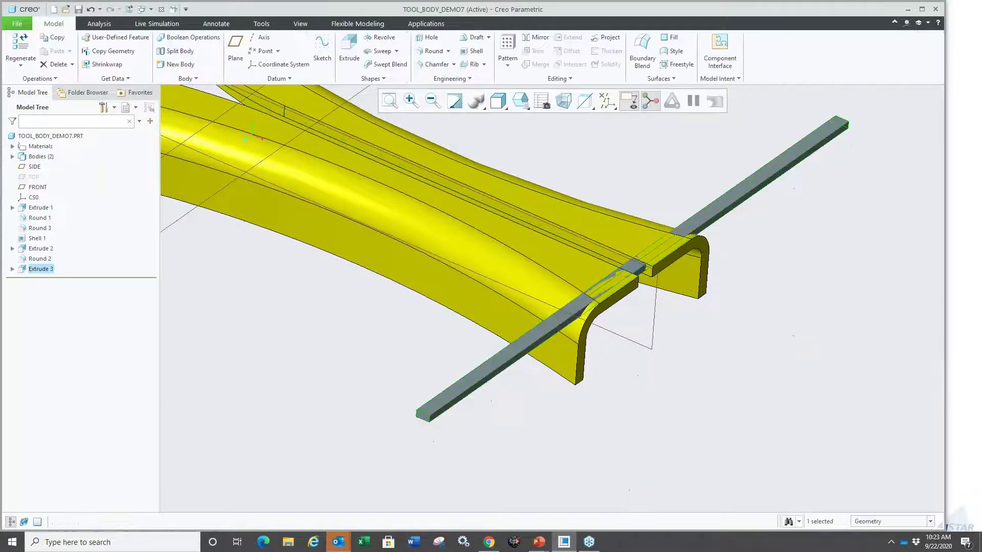
# - Chamfer the two lower long edges of the bar with a D x D chamfer of 0.3
pyautogui.scroll(3, 477, 394)
pyautogui.scroll(3, 479, 398)
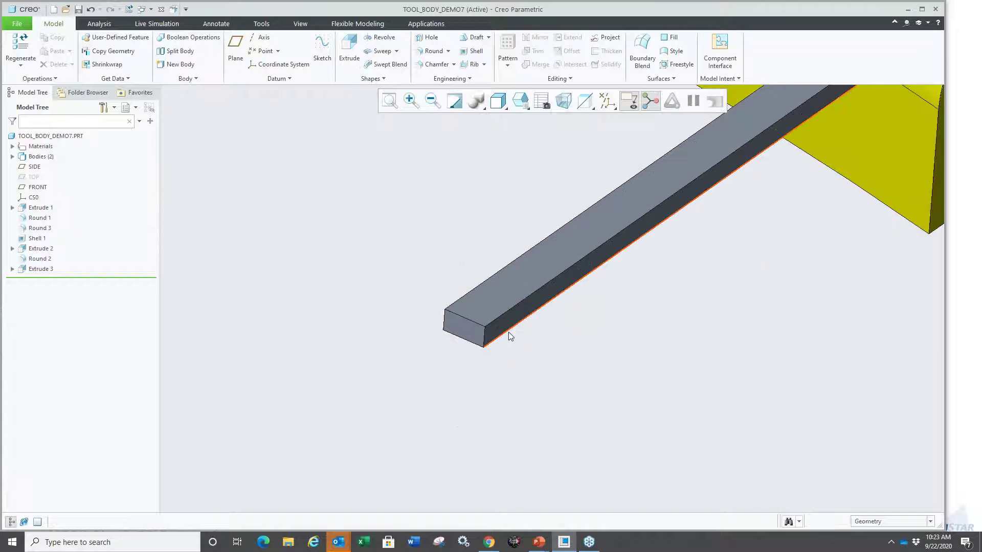
pyautogui.click(511, 333)
pyautogui.click(578, 285)
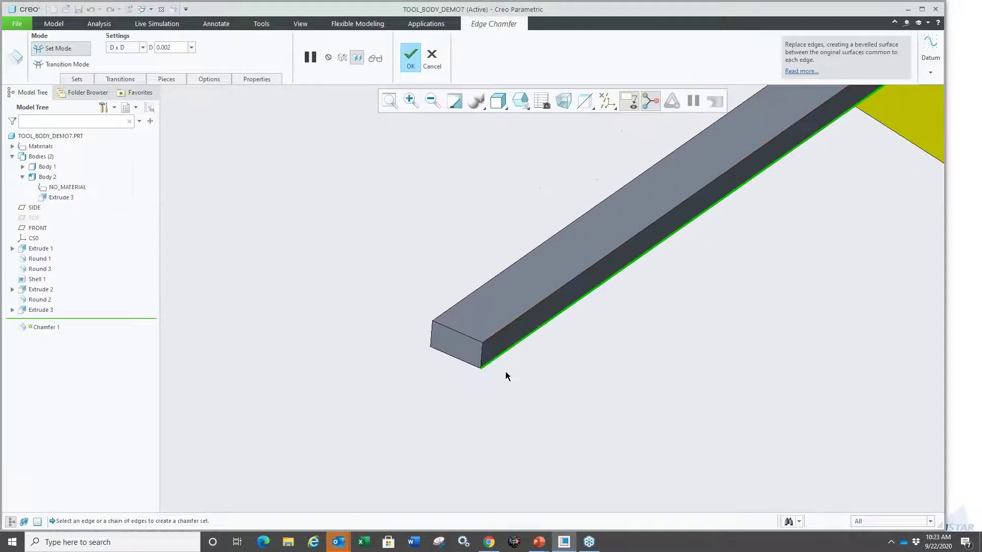
pyautogui.keyDown('ctrl'); pyautogui.click(443, 343); pyautogui.keyUp('ctrl')
pyautogui.scroll(-2, 445, 358)
pyautogui.doubleClick(164, 47)
pyautogui.write('3')
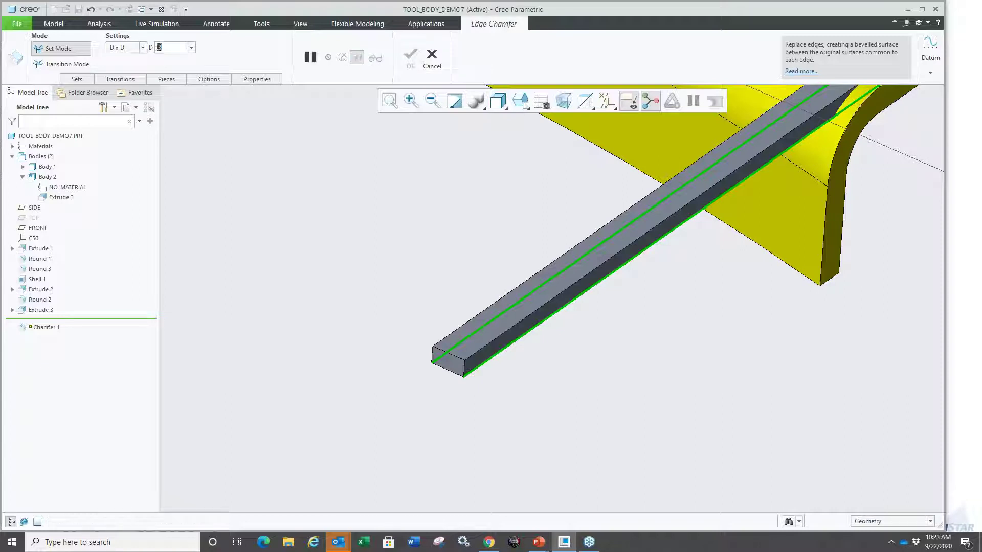
pyautogui.press('Return')
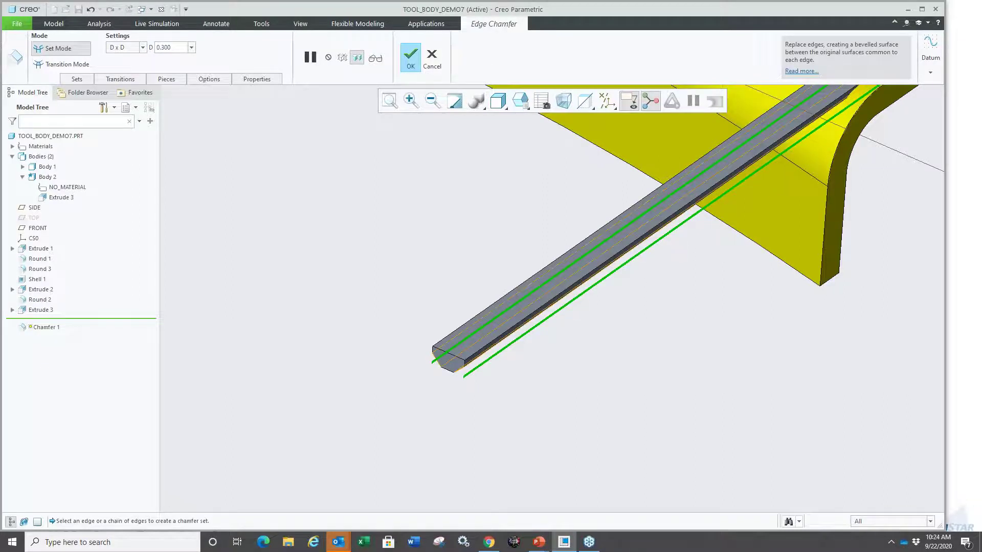
pyautogui.press('Return')
pyautogui.scroll(3, 363, 361)
pyautogui.click(370, 369)
# - Group the bar's Extrude 3 and Chamfer 1 features into a local group
pyautogui.scroll(3, 408, 311)
pyautogui.scroll(-3, 407, 311)
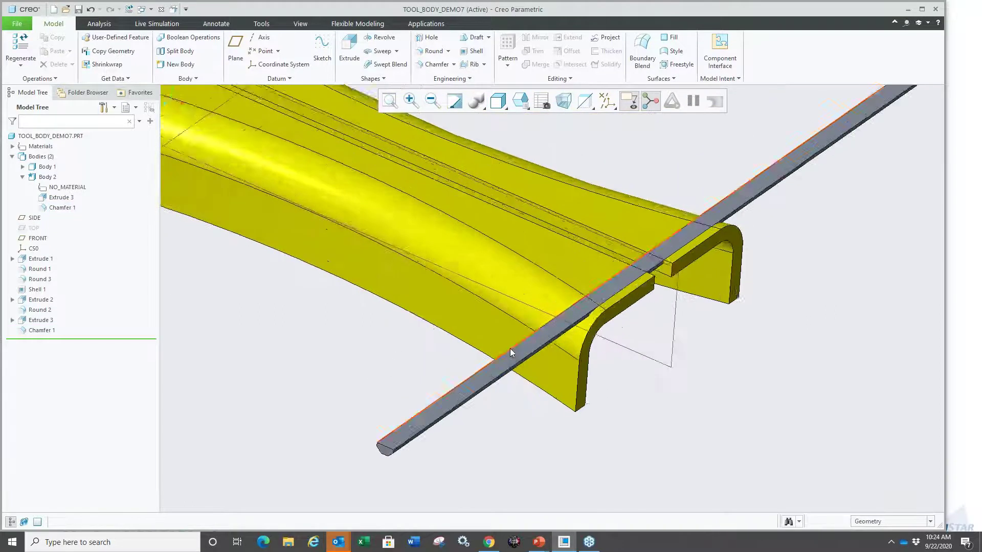
pyautogui.scroll(-3, 511, 349)
pyautogui.click(33, 322)
pyautogui.keyDown('ctrl'); pyautogui.click(35, 331); pyautogui.keyUp('ctrl')
pyautogui.click(54, 280)
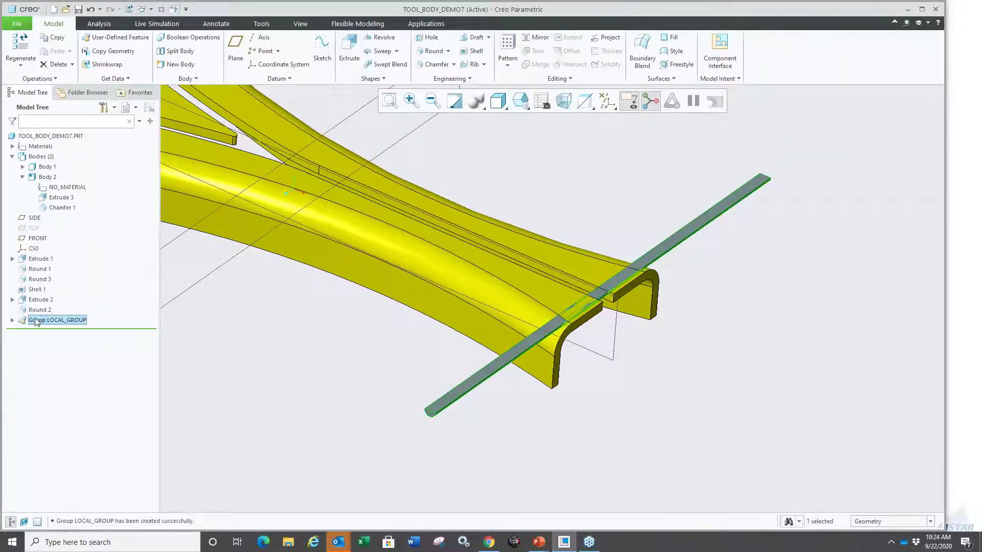
# - Start a pattern of the local group and use the Dimension pattern type
pyautogui.doubleClick(36, 321)
pyautogui.click(43, 272)
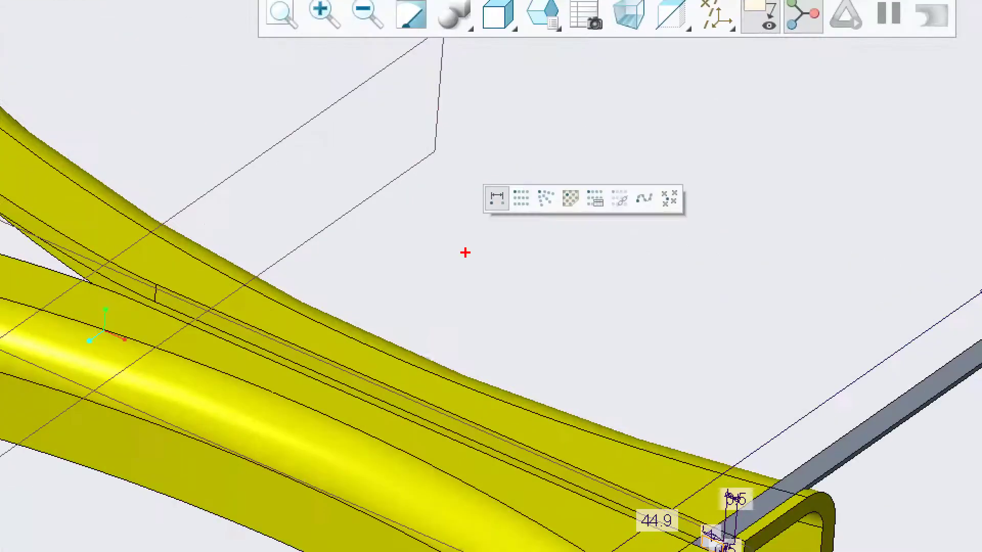
pyautogui.moveTo(494, 202)
pyautogui.mouseDown()
pyautogui.moveTo(538, 165)
pyautogui.moveTo(531, 185)
pyautogui.moveTo(582, 188)
pyautogui.mouseUp()
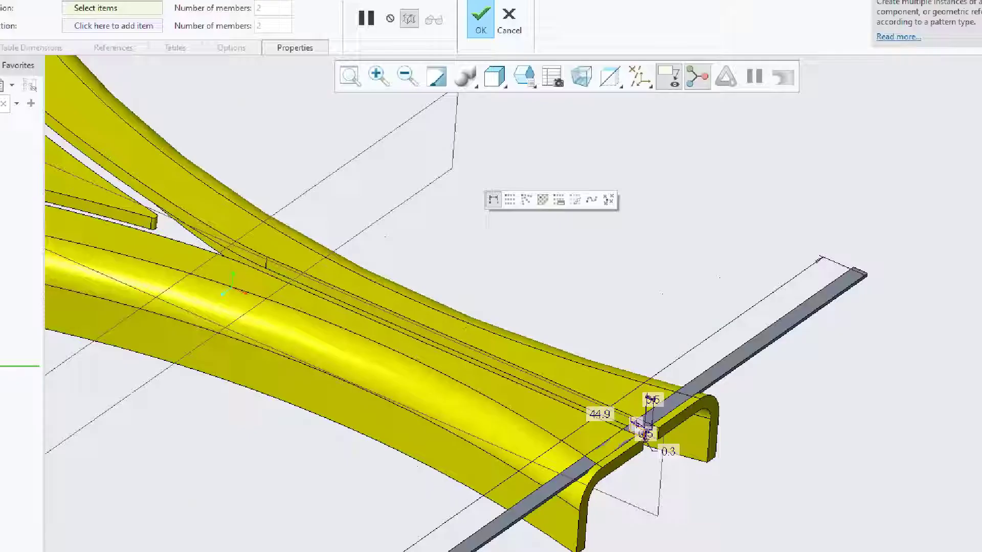
pyautogui.keyDown('ctrl'); pyautogui.moveTo(472, 176); pyautogui.dragTo(658, 224); pyautogui.keyUp('ctrl')
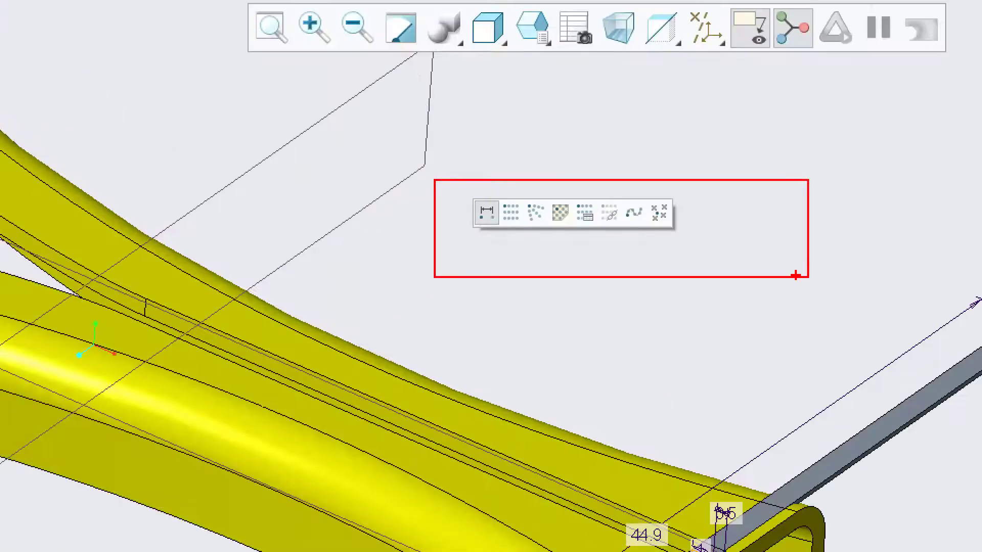
pyautogui.click(75, 50)
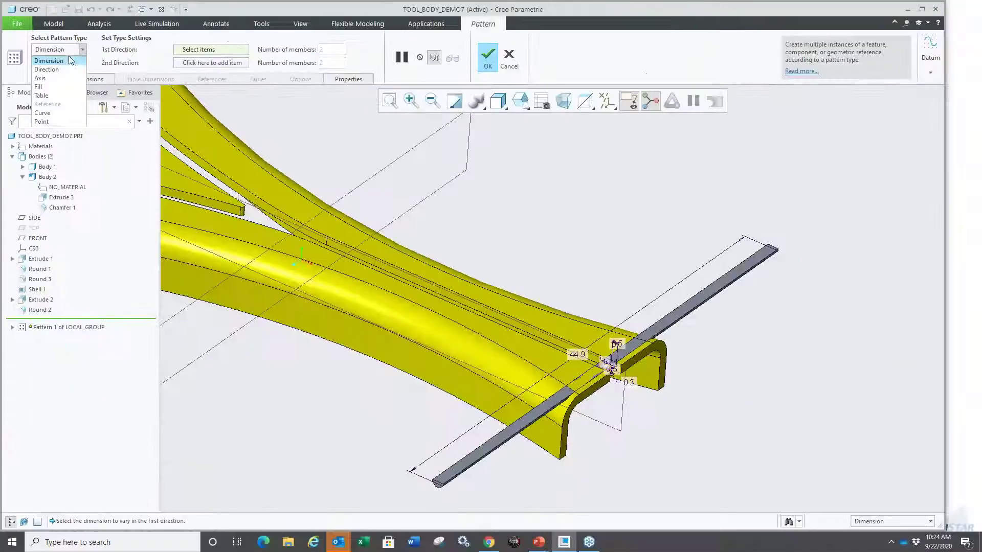
pyautogui.click(89, 78)
pyautogui.rightClick(714, 280)
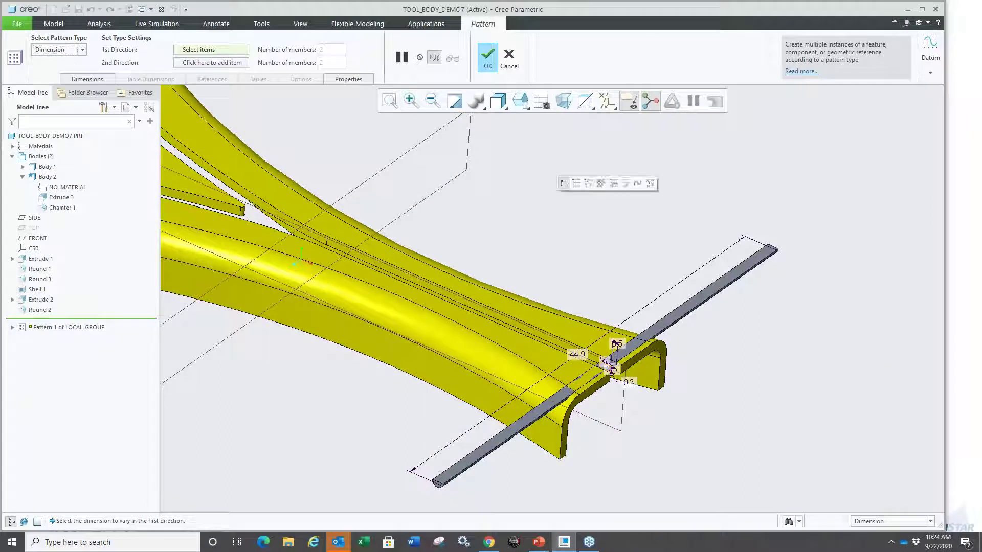
# - Vary the 0.5 offset from the open end in the pattern's first direction with an increment of 2
pyautogui.scroll(-5, 594, 332)
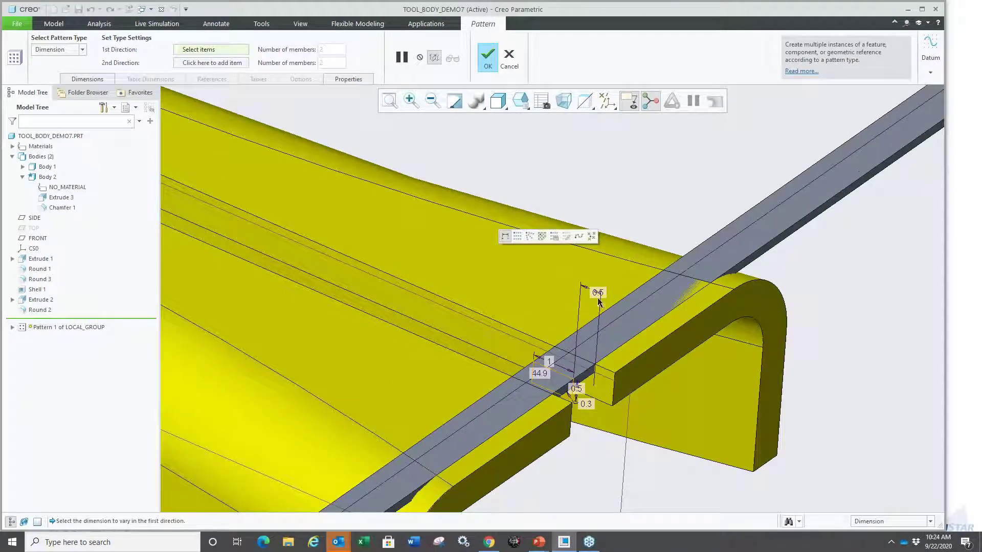
pyautogui.click(597, 294)
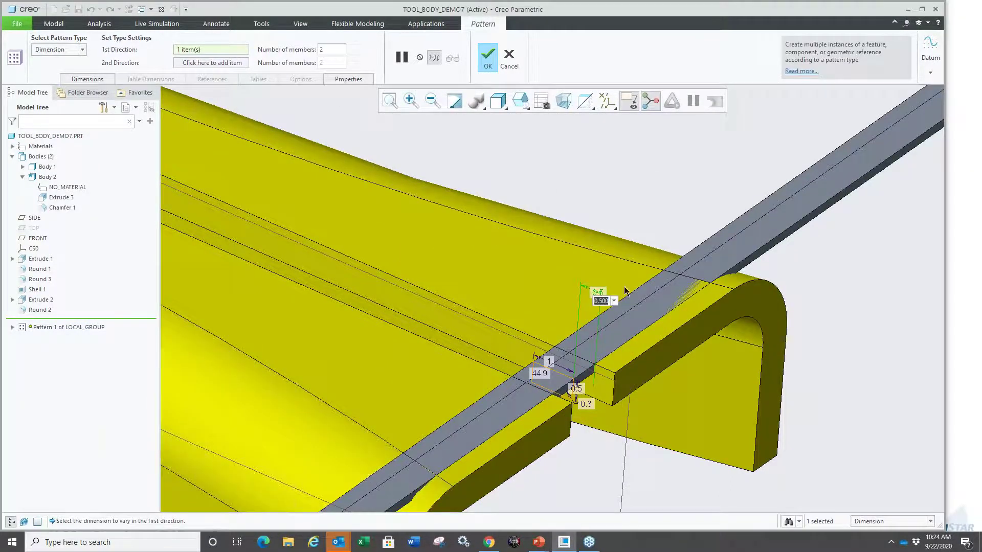
pyautogui.write('2.5')
pyautogui.press('Return')
pyautogui.hotkey('ctrl', 'd')
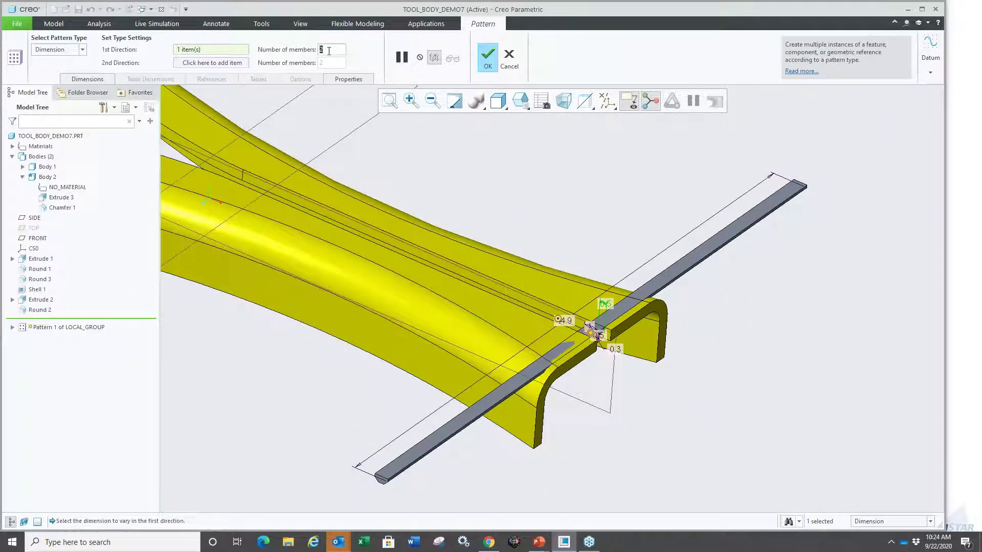
# - Set the pattern to 27 members, complete it, and hide the datum planes
pyautogui.write('27')
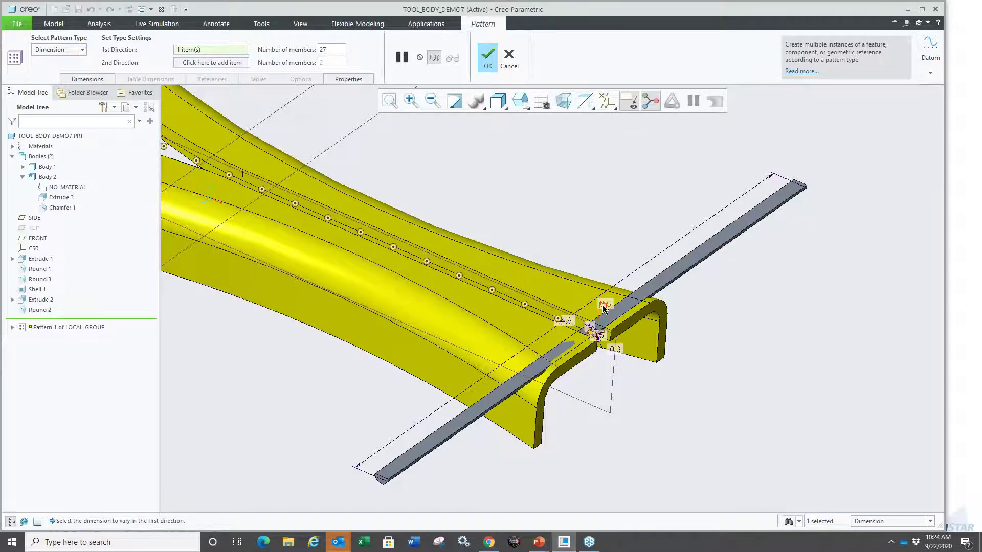
pyautogui.scroll(6, 584, 320)
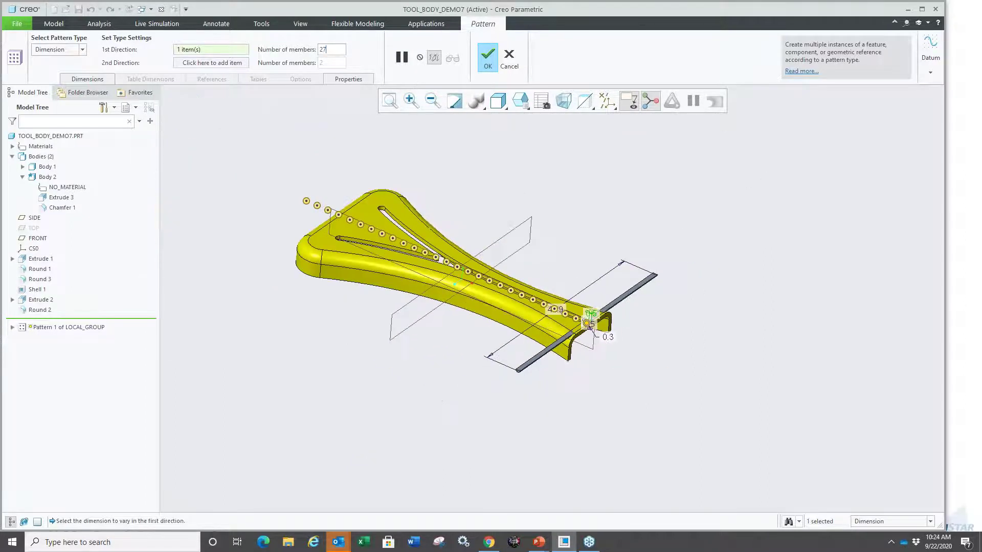
pyautogui.middleClick(476, 178)
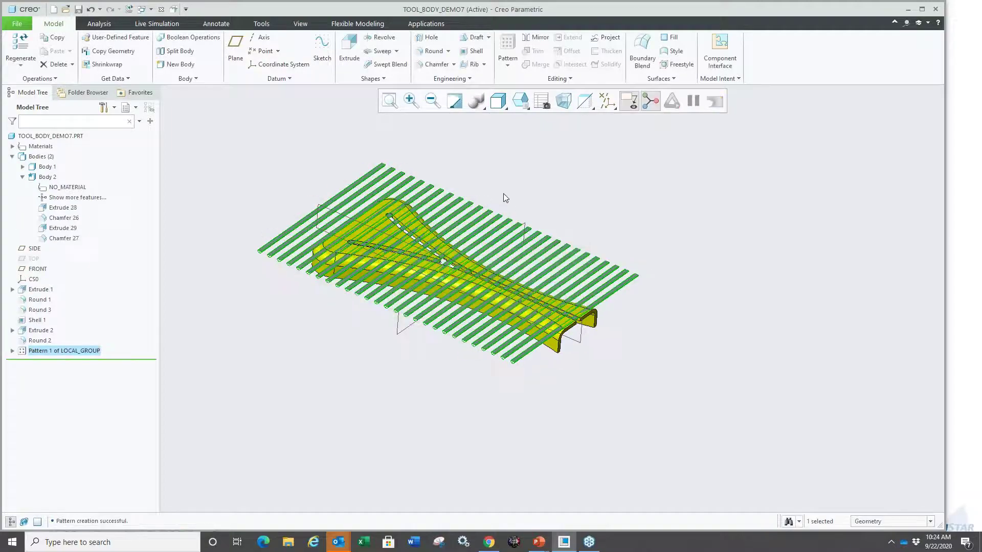
pyautogui.scroll(5, 372, 230)
pyautogui.hotkey('ctrl', 'd')
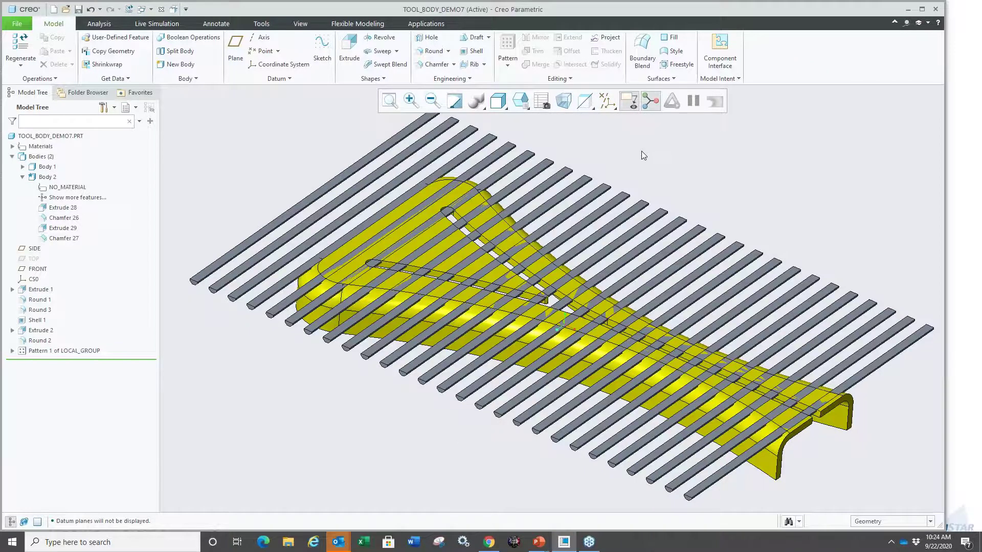
# - Start an Extrude sketch on the yellow part's flat top face
pyautogui.scroll(-5, 353, 302)
pyautogui.click(353, 299)
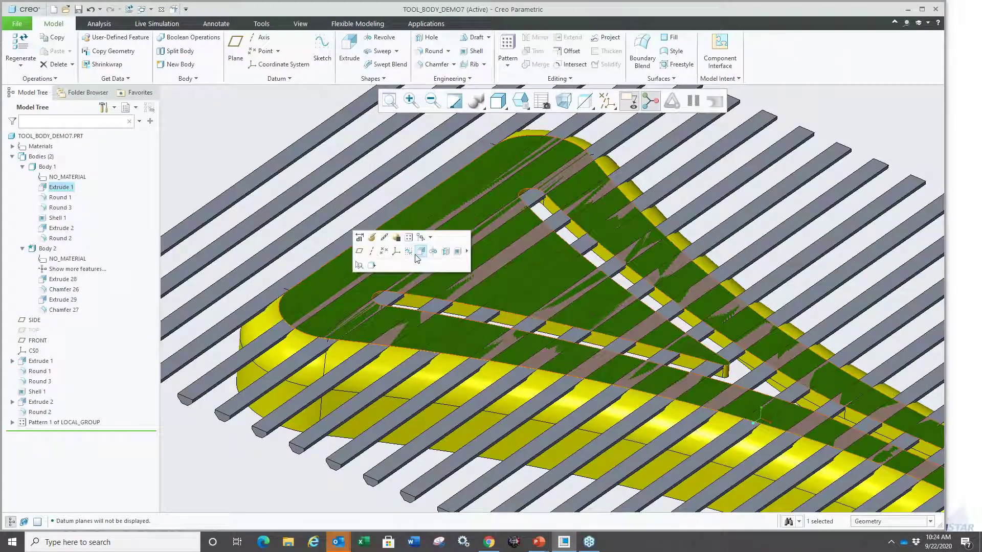
pyautogui.click(420, 253)
pyautogui.scroll(3, 308, 328)
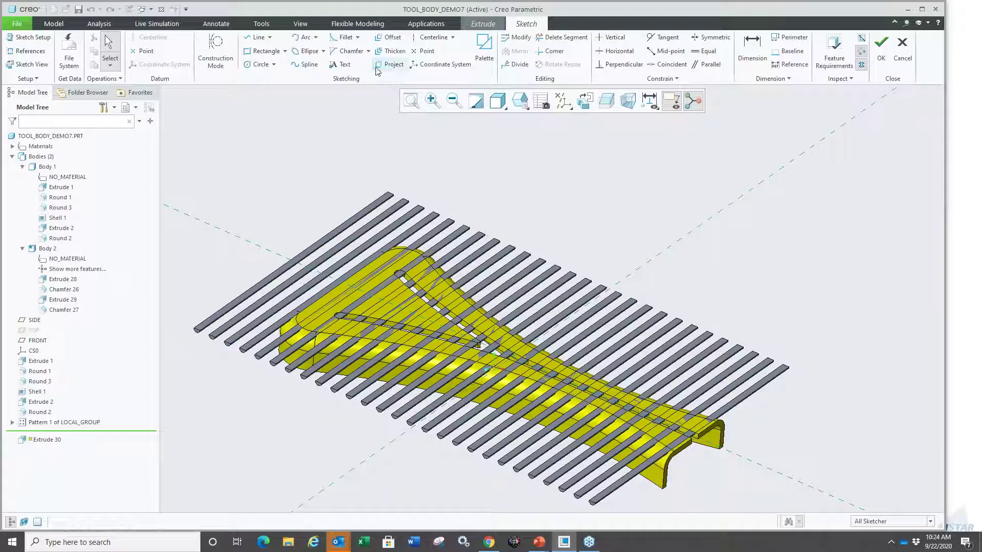
# - Offset the top face's boundary as a loop selection by -0.5 in the sketch
pyautogui.click(389, 37)
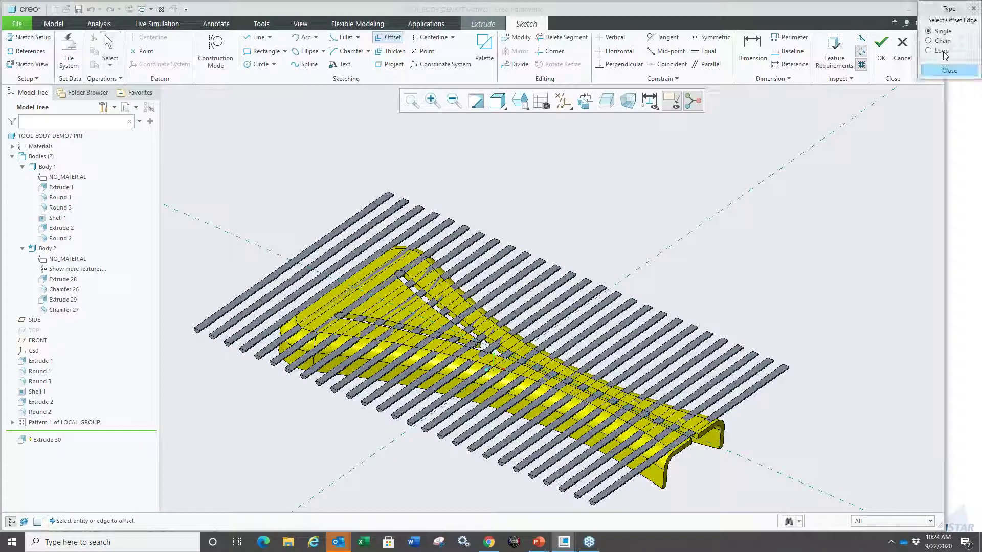
pyautogui.click(928, 51)
pyautogui.scroll(-3, 392, 290)
pyautogui.click(351, 323)
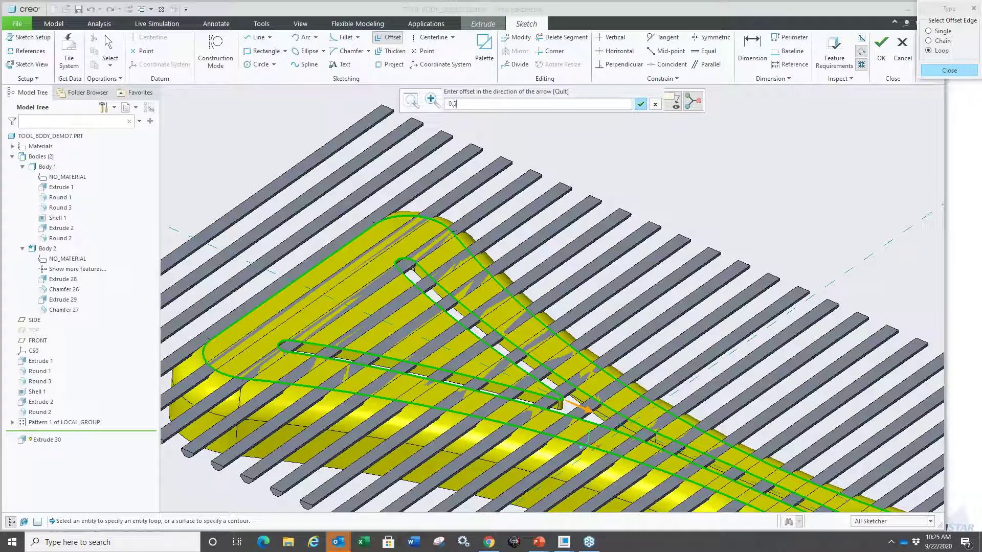
pyautogui.write('-0.5')
pyautogui.press('Return')
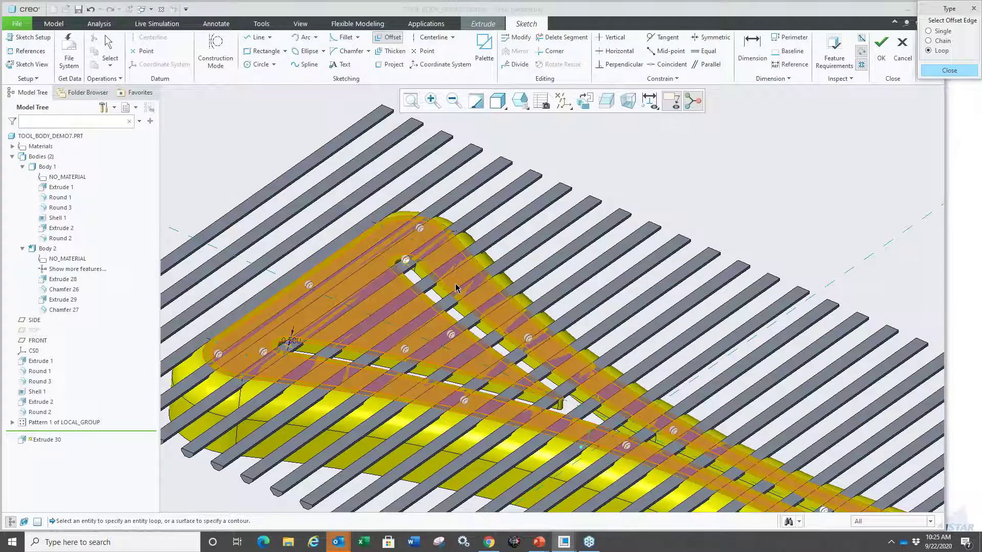
# - Complete the sketch of the offset top-face contour for the Extrude
pyautogui.scroll(-5, 457, 288)
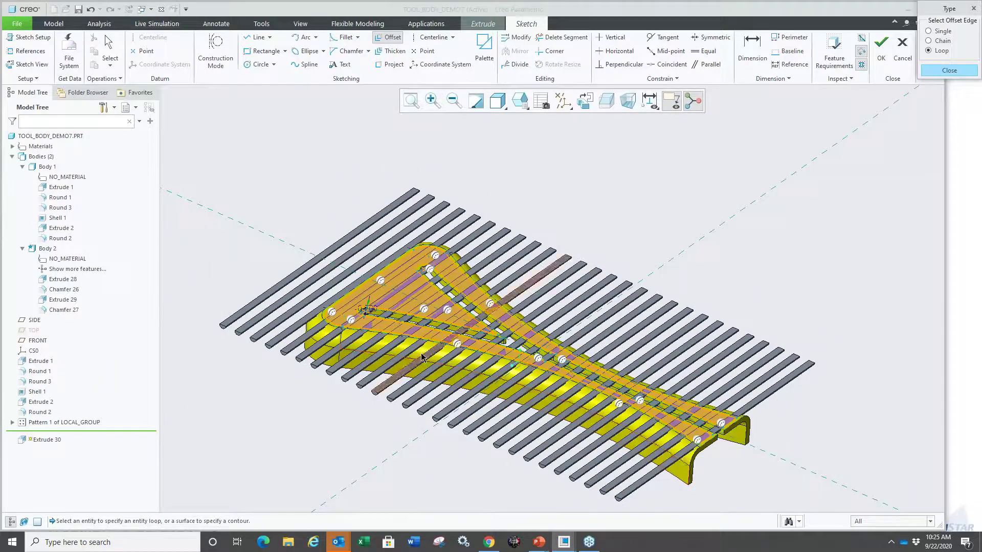
pyautogui.scroll(5, 394, 330)
pyautogui.scroll(3, 394, 330)
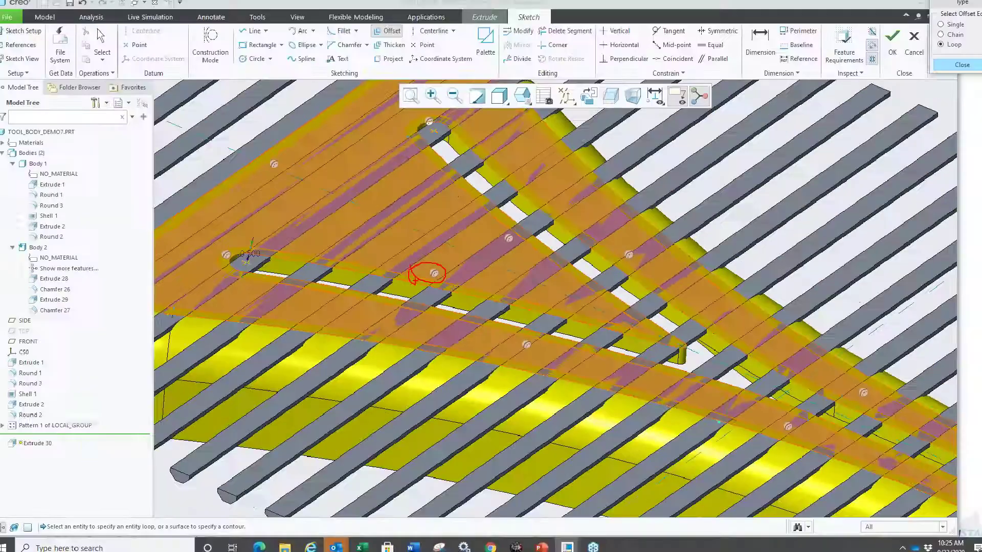
pyautogui.scroll(-5, 518, 207)
pyautogui.rightClick(516, 207)
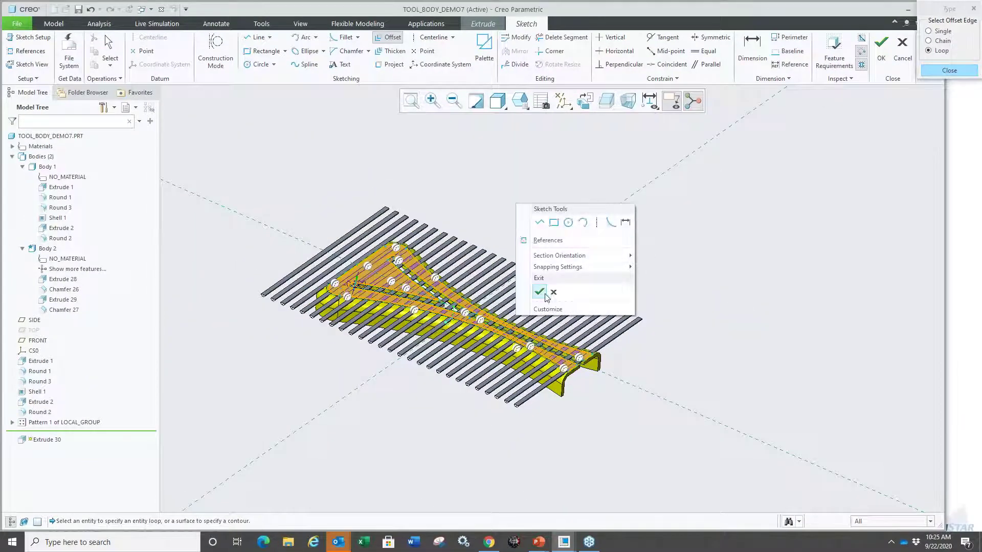
pyautogui.click(539, 292)
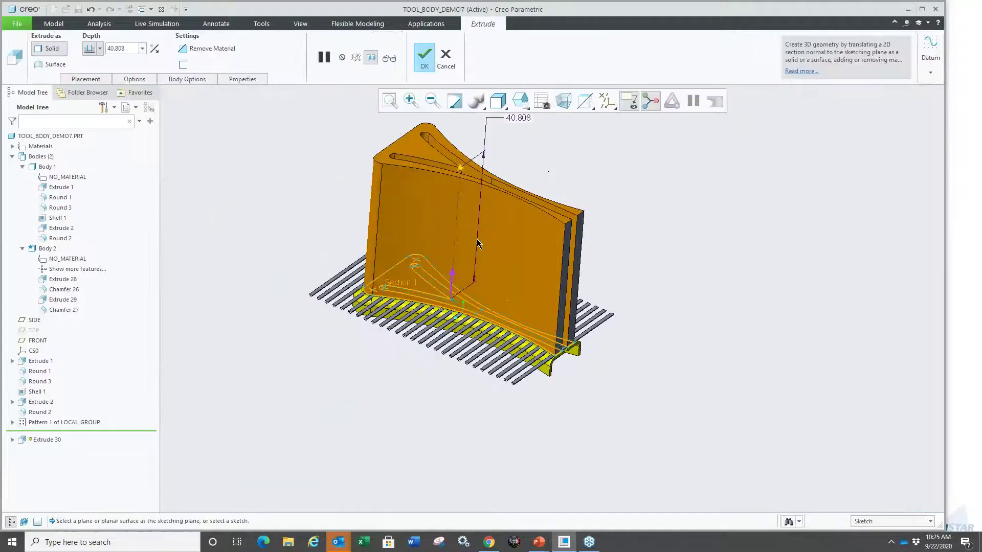
# - Flip the extrusion downward through the part and set its depth to 5
pyautogui.click(451, 279)
pyautogui.doubleClick(491, 445)
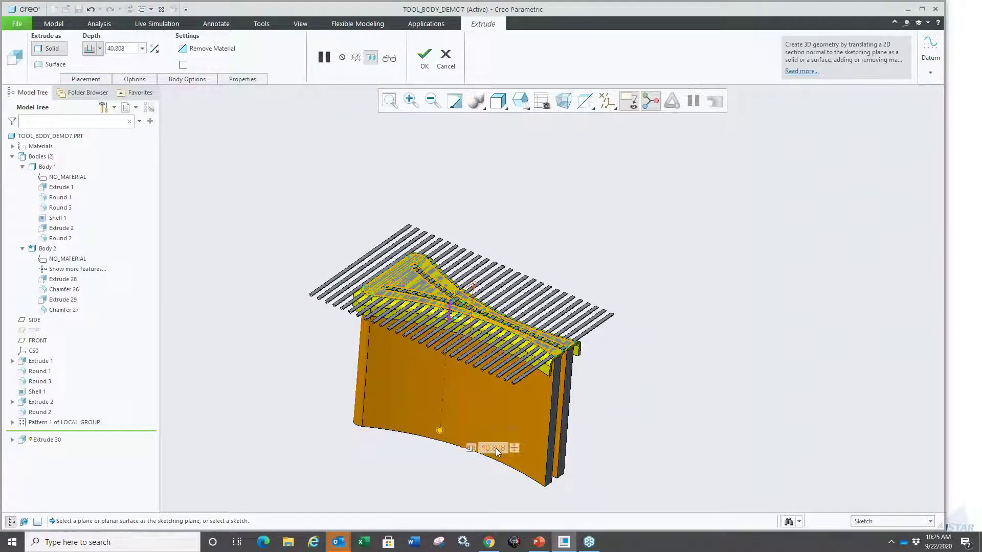
pyautogui.write('5')
pyautogui.press('Return')
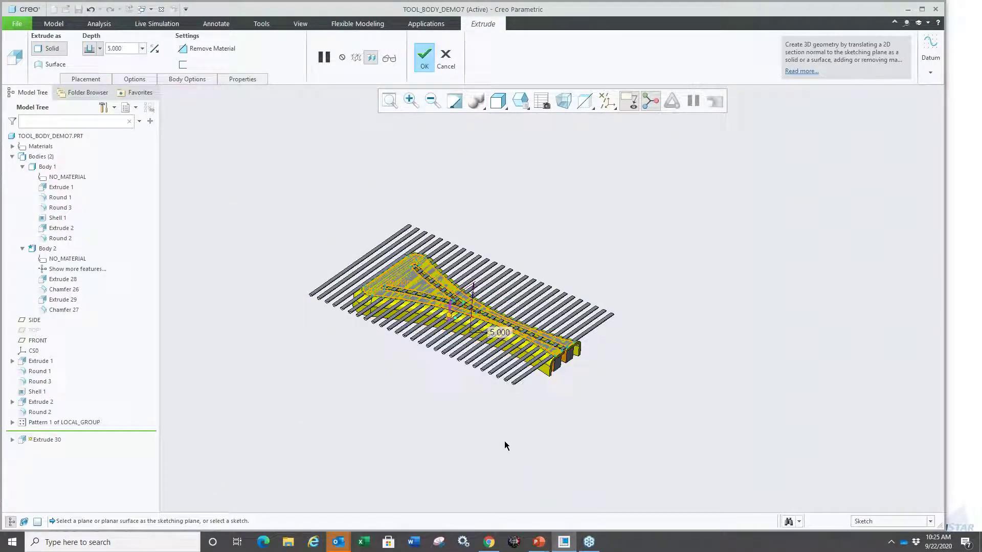
# - Make the Extrude remove the bar material outside the offset contour, and complete the feature
pyautogui.scroll(2, 419, 334)
pyautogui.scroll(-2, 419, 334)
pyautogui.rightClick(551, 229)
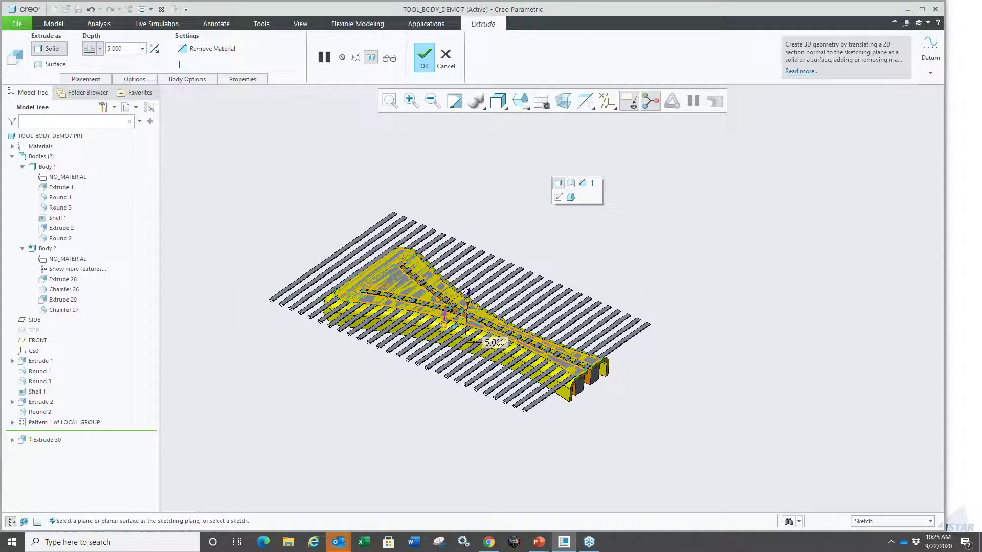
pyautogui.click(582, 183)
pyautogui.scroll(4, 407, 290)
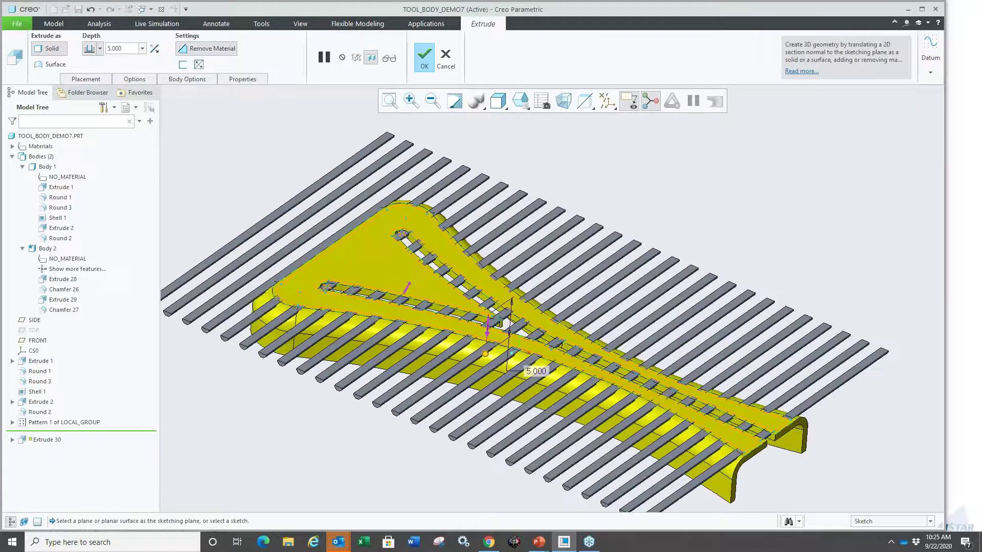
pyautogui.scroll(-5, 379, 320)
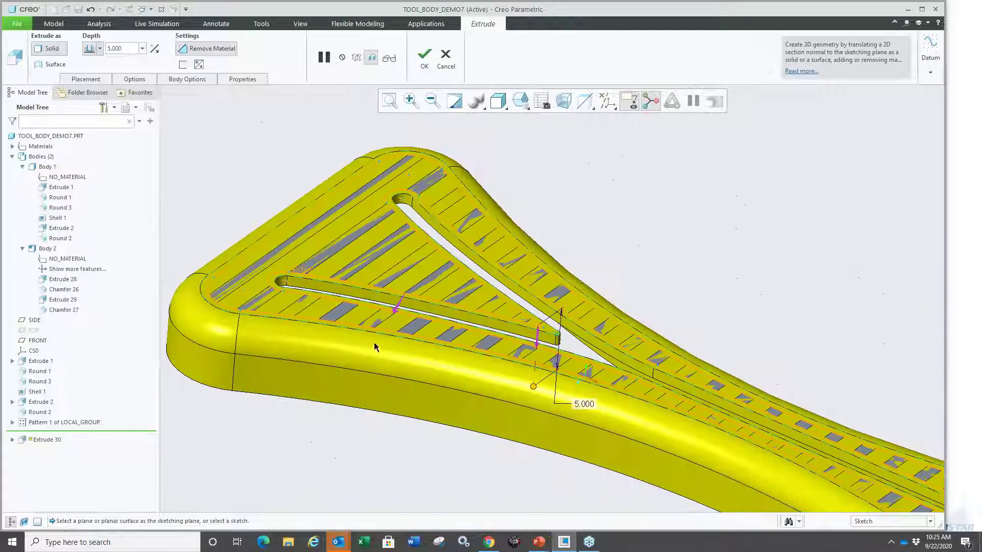
pyautogui.middleClick(339, 412)
pyautogui.click(494, 433)
pyautogui.moveTo(493, 433)
pyautogui.mouseDown(button='middle')
pyautogui.moveTo(476, 423)
pyautogui.moveTo(498, 431)
pyautogui.mouseUp(button='middle')
pyautogui.scroll(5, 658, 417)
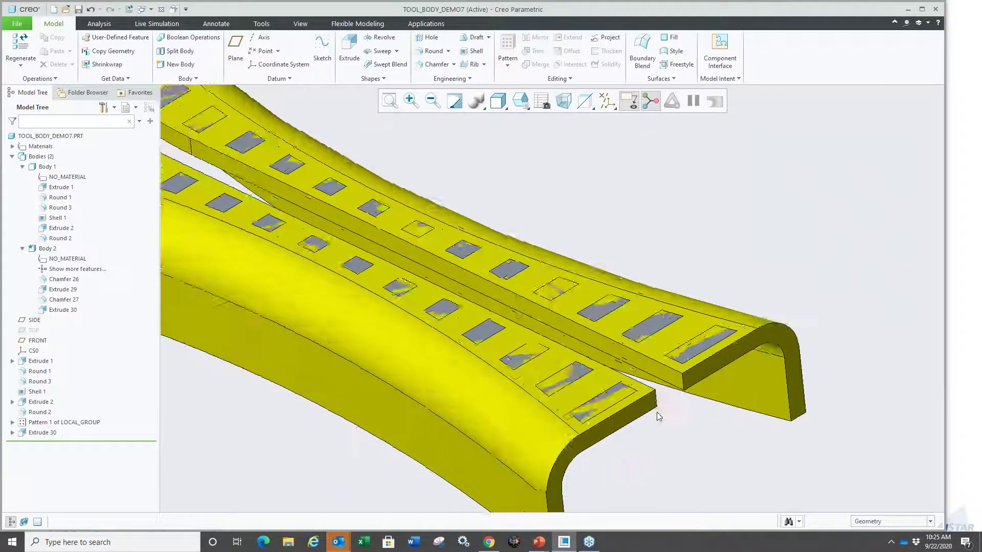
pyautogui.scroll(-5, 435, 399)
# - Subtract the trimmed bar body (Body 2) from the yellow part body (Body 1) with a Boolean operation
pyautogui.click(412, 356)
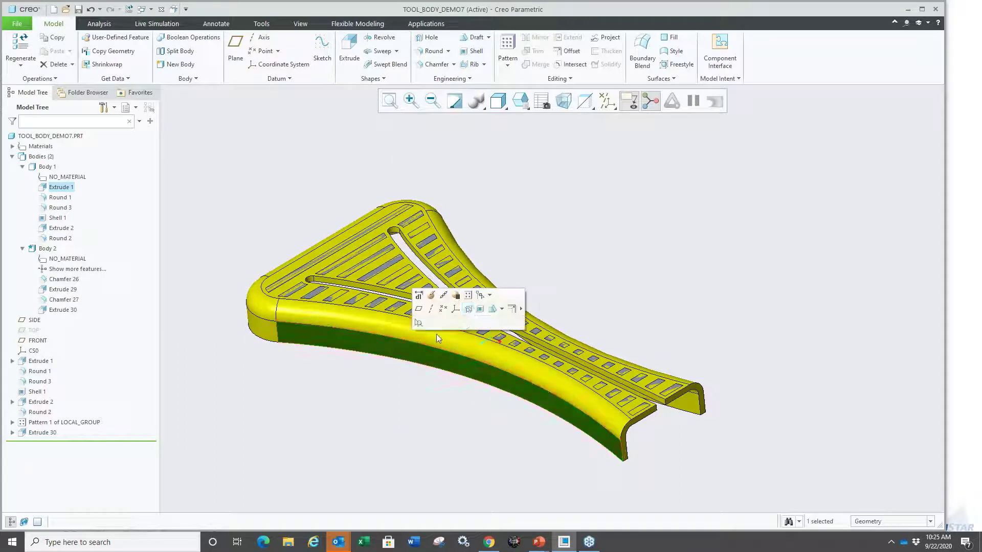
pyautogui.click(491, 296)
pyautogui.click(511, 334)
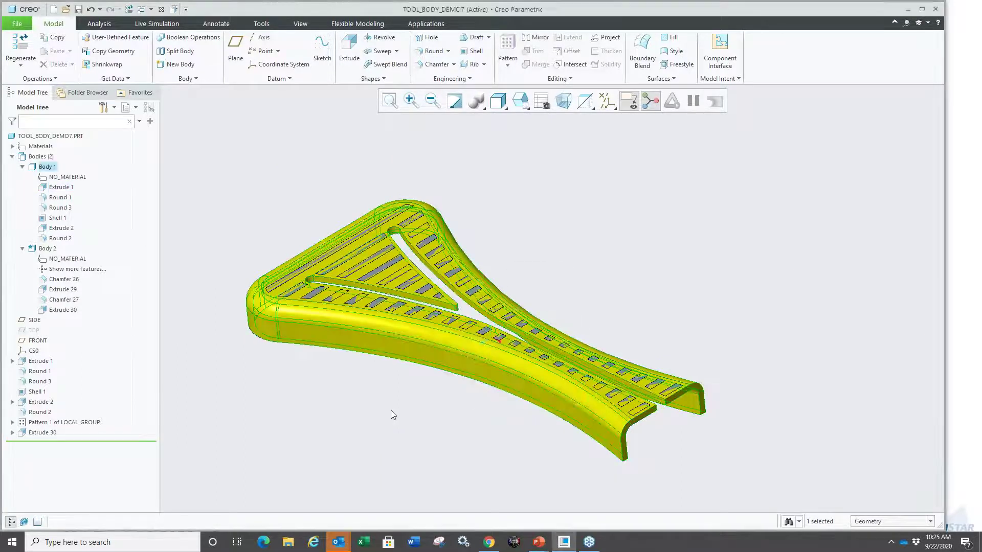
pyautogui.rightClick(514, 271)
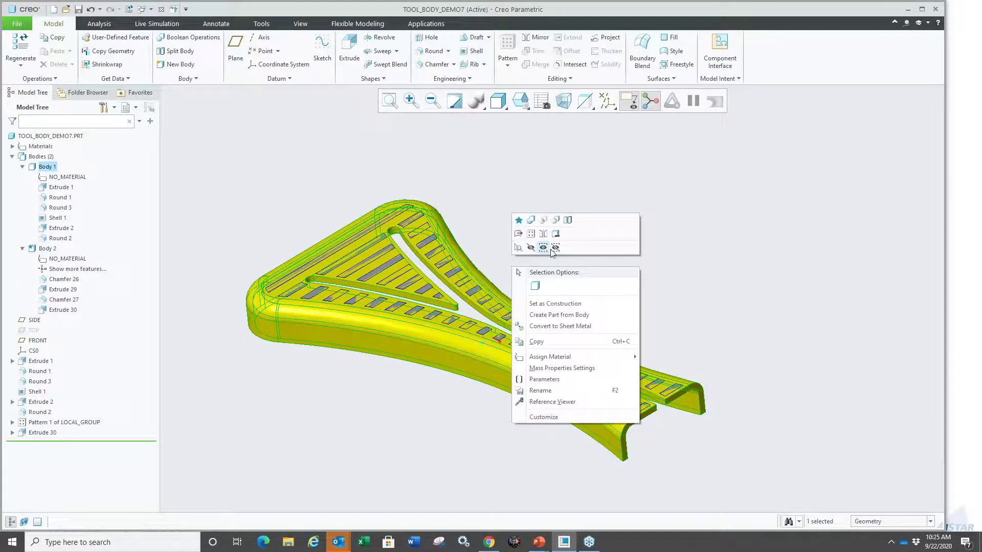
pyautogui.click(552, 224)
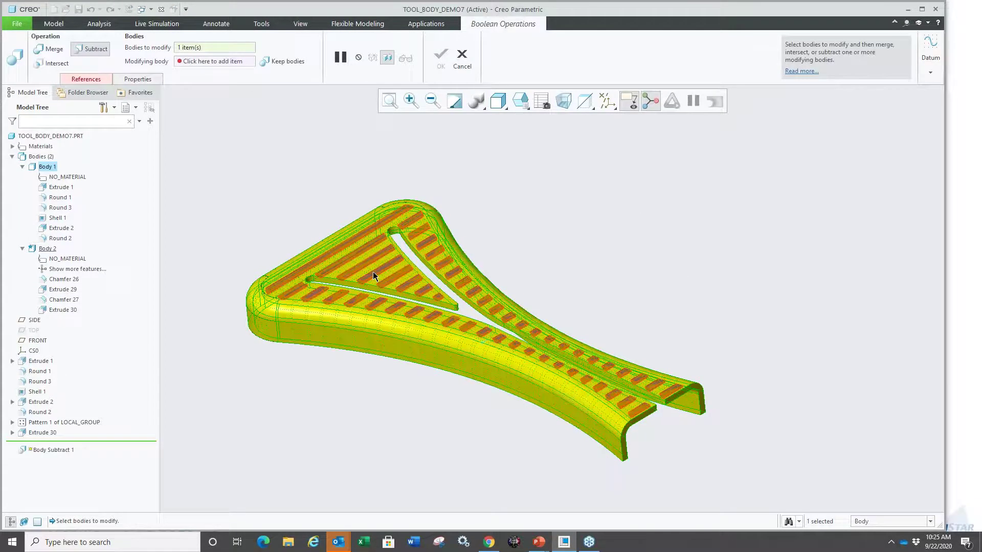
pyautogui.rightClick(601, 169)
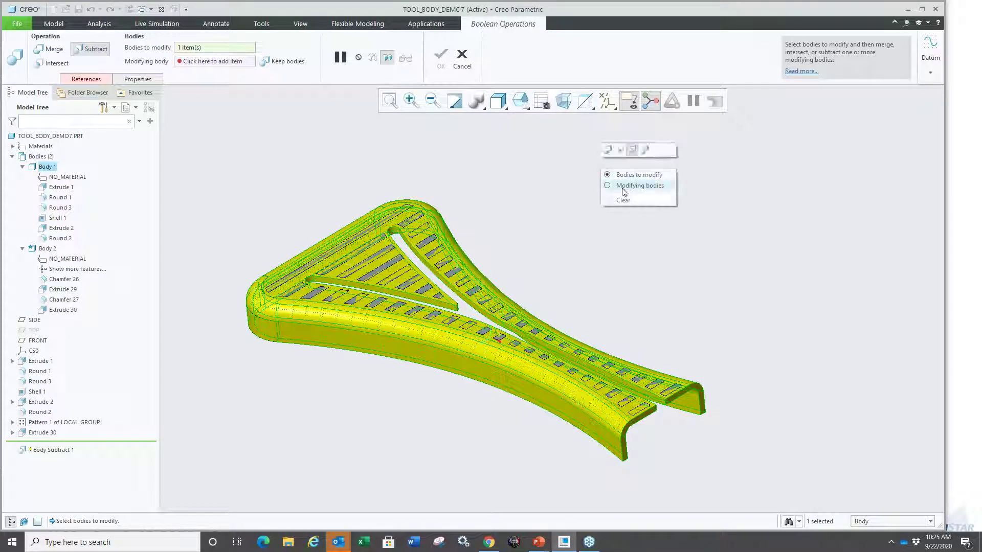
pyautogui.click(624, 186)
pyautogui.click(398, 274)
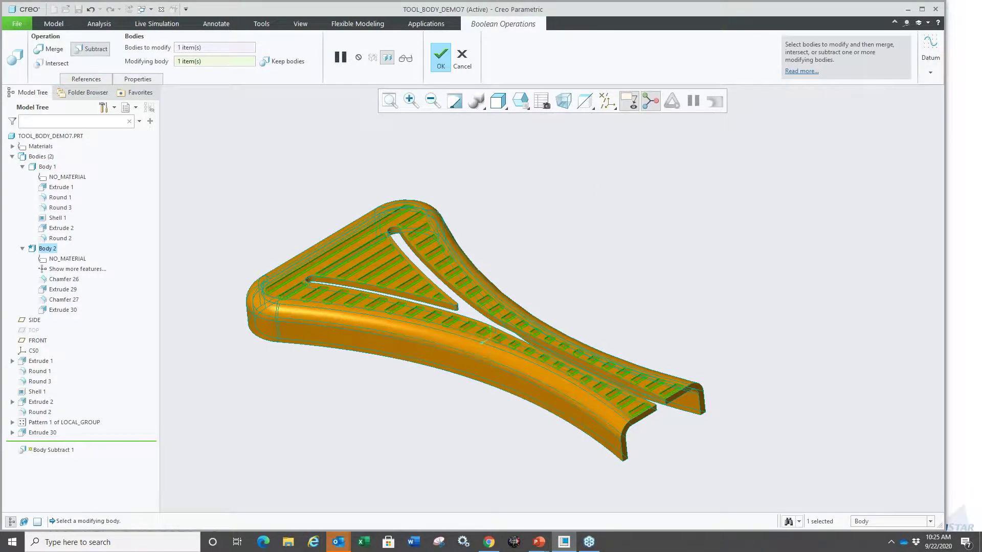
pyautogui.middleClick(409, 225)
pyautogui.click(529, 219)
pyautogui.moveTo(529, 220)
pyautogui.mouseDown(button='middle')
pyautogui.moveTo(534, 304)
pyautogui.moveTo(538, 228)
pyautogui.mouseUp(button='middle')
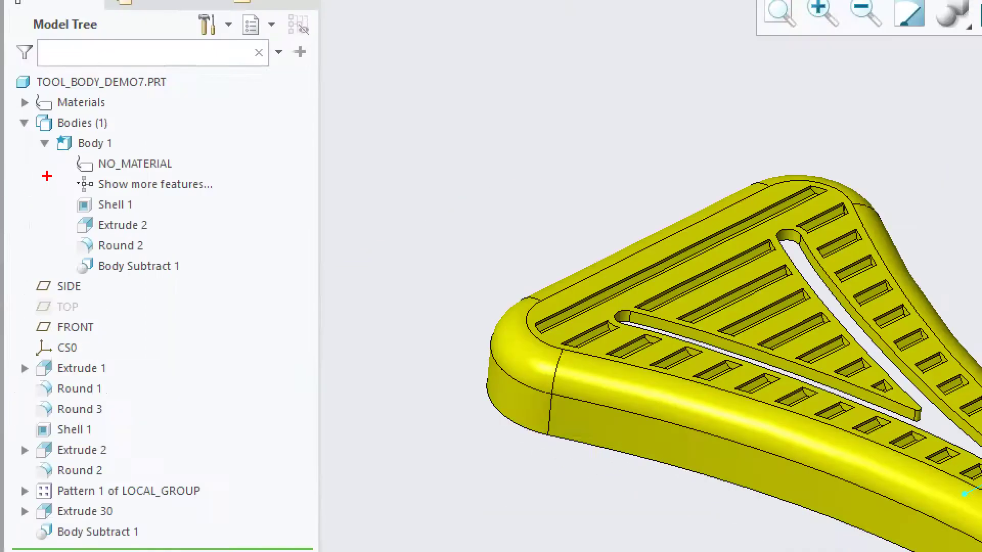
pyautogui.moveTo(16, 168)
pyautogui.mouseDown()
pyautogui.moveTo(24, 204)
pyautogui.moveTo(96, 171)
pyautogui.moveTo(30, 161)
pyautogui.mouseUp()
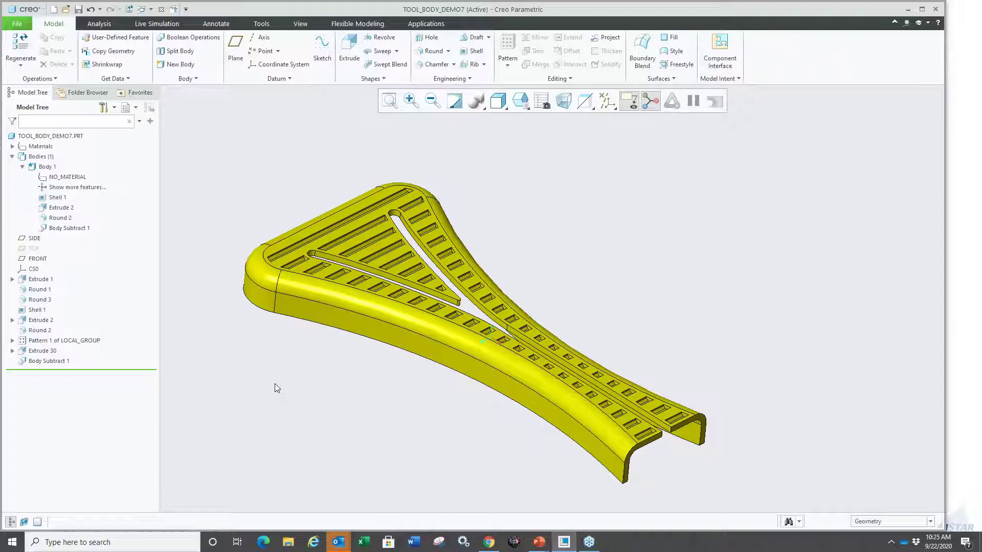
# - Show the PowerPoint slide on injection molded multi-material parts and switch back to Creo Parametric
pyautogui.press('super+Tab')
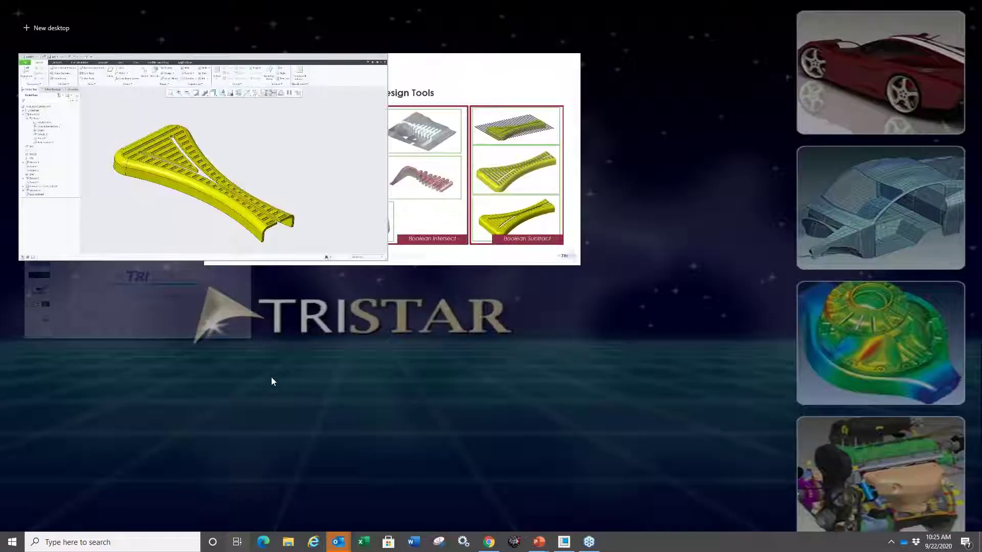
pyautogui.click(348, 153)
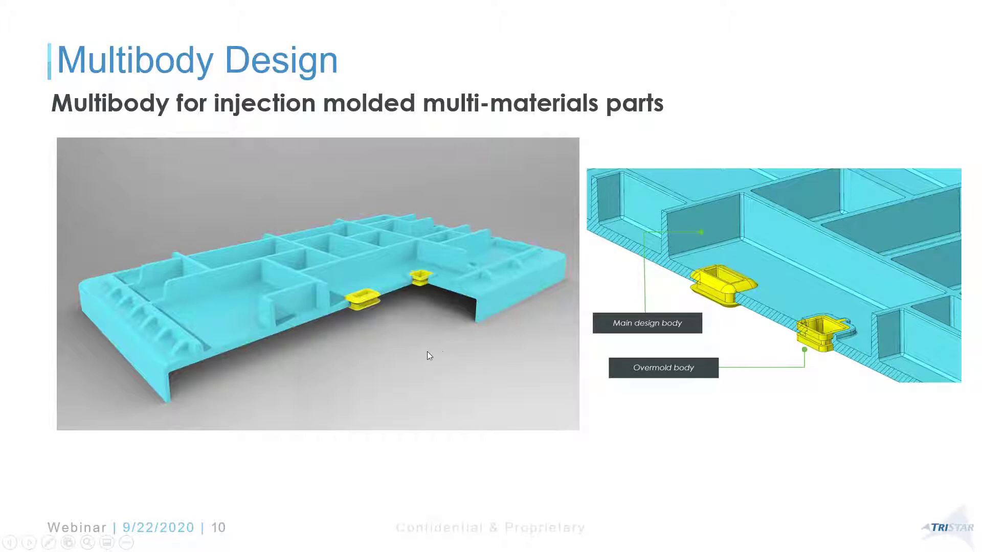
pyautogui.press('super+Tab')
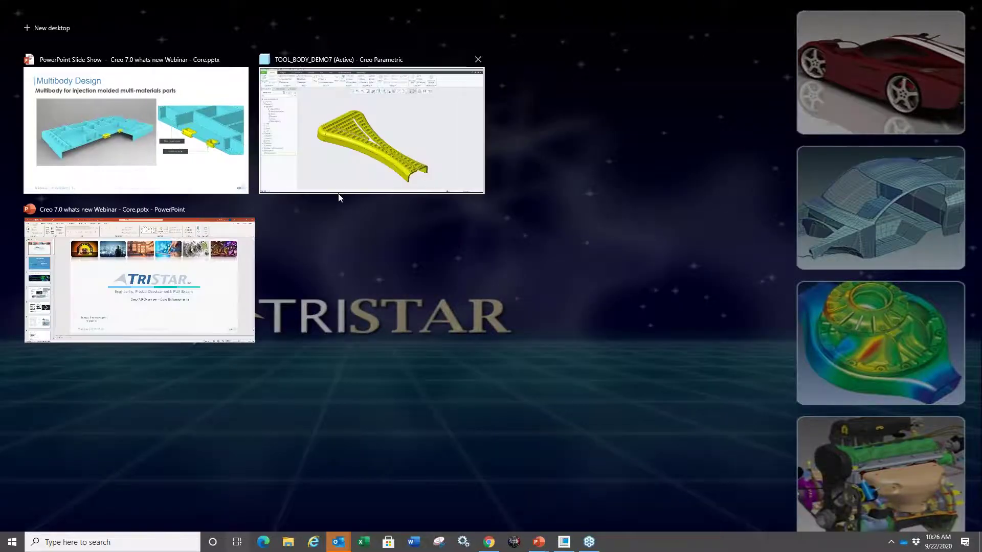
pyautogui.click(327, 188)
# - Close TOOL_BODY_DEMO7 and erase all models that are not displayed from the session
pyautogui.hotkey('ctrl', 'w')
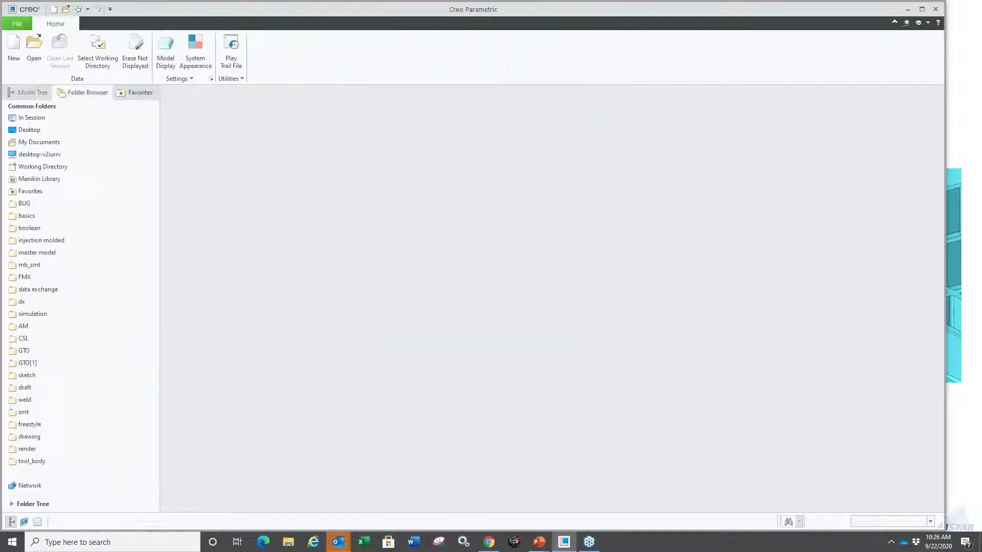
pyautogui.click(135, 51)
pyautogui.click(497, 353)
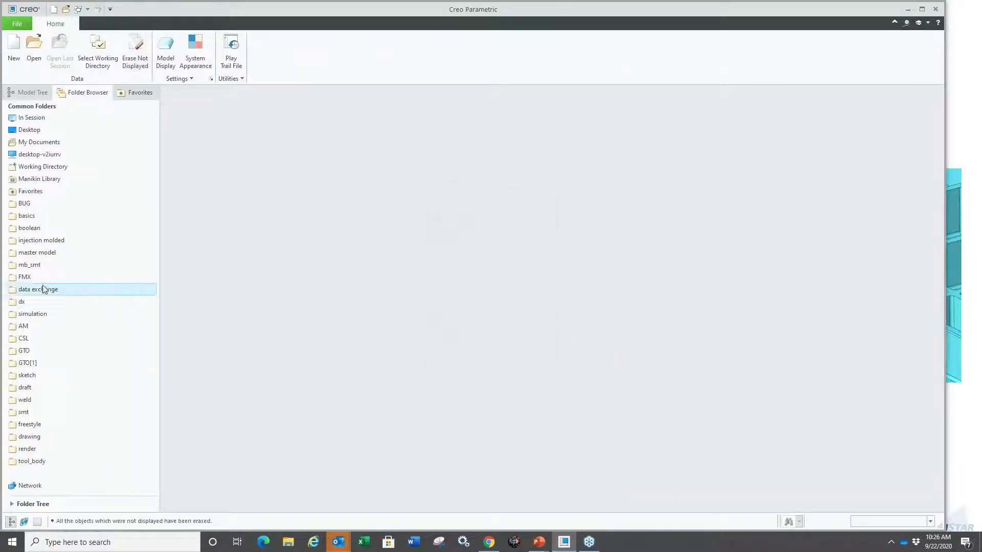
# - Open mb_multimat_inj_molded_demo.prt from the injection molded folder
pyautogui.click(41, 240)
pyautogui.doubleClick(209, 147)
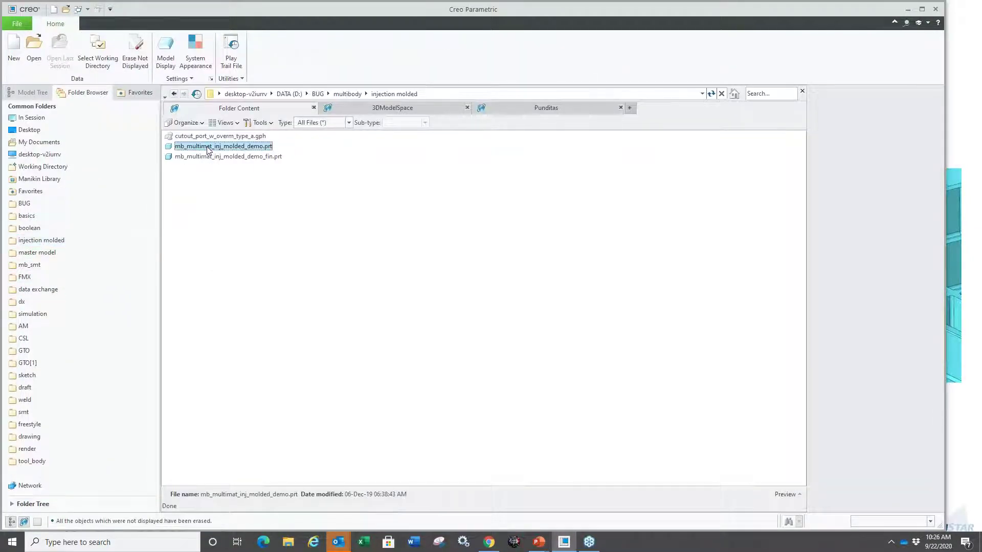
pyautogui.scroll(-7, 505, 305)
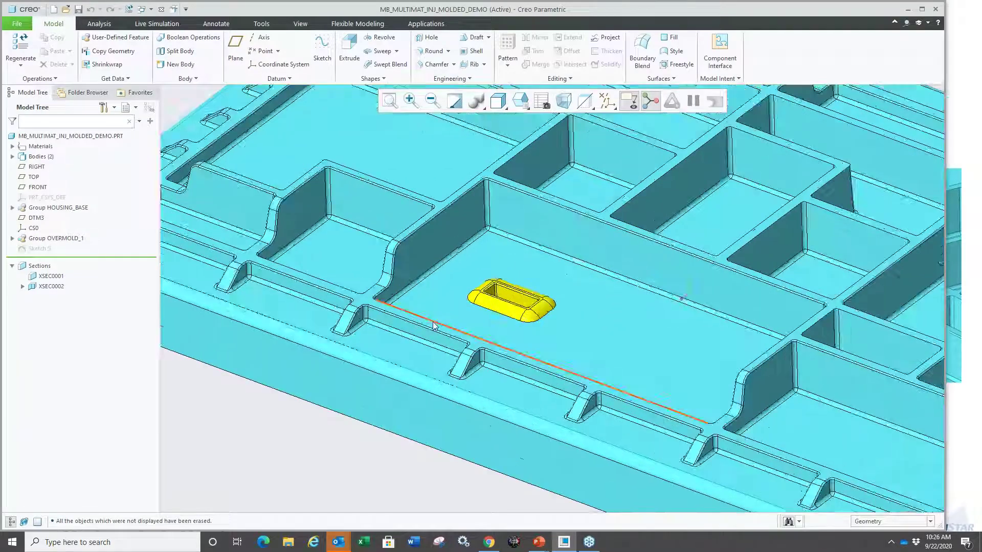
pyautogui.scroll(5, 420, 326)
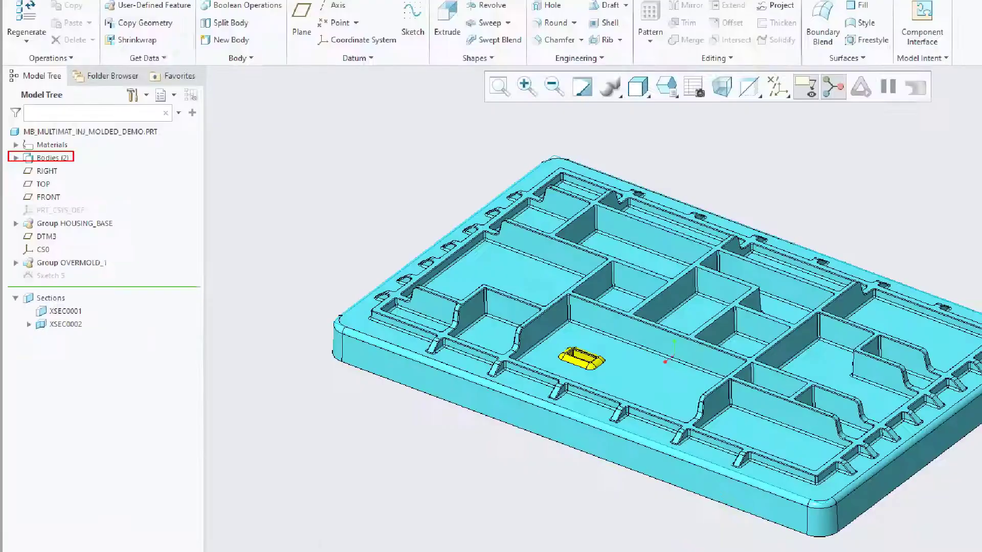
# - Examine the features of the HOUSING and OVERMOLD1 bodies and inspect the yellow overmold in the model
pyautogui.click(16, 158)
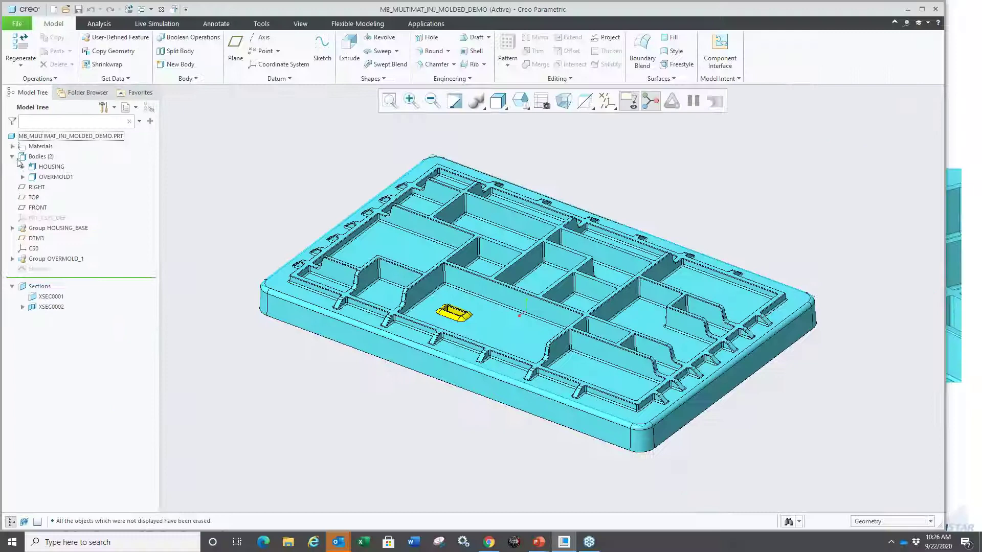
pyautogui.click(66, 184)
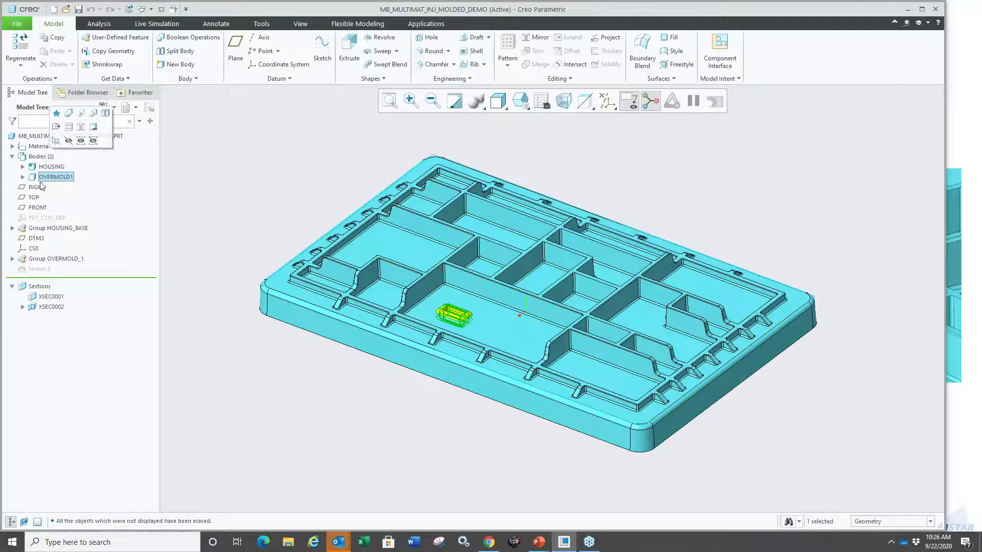
pyautogui.click(23, 178)
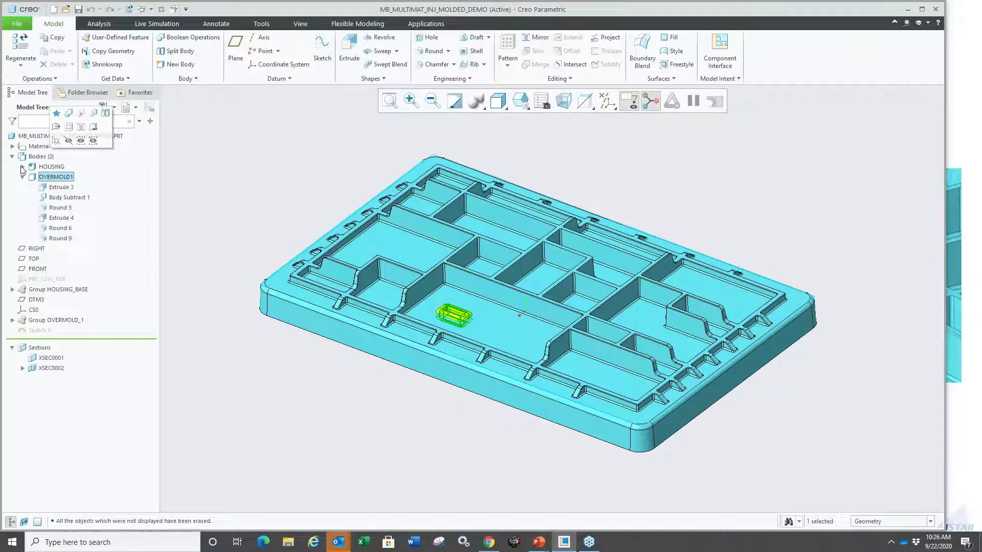
pyautogui.click(23, 167)
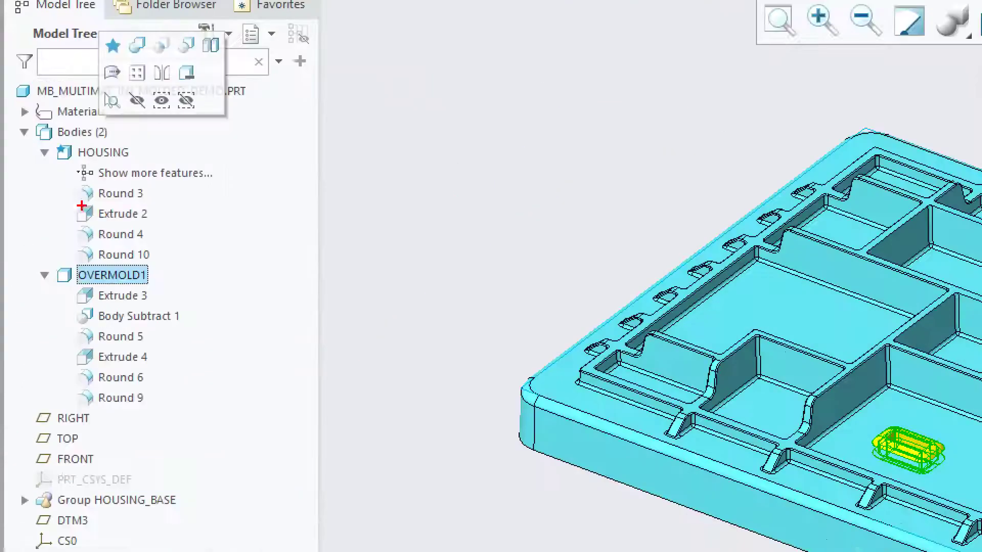
pyautogui.moveTo(29, 176); pyautogui.dragTo(34, 293)
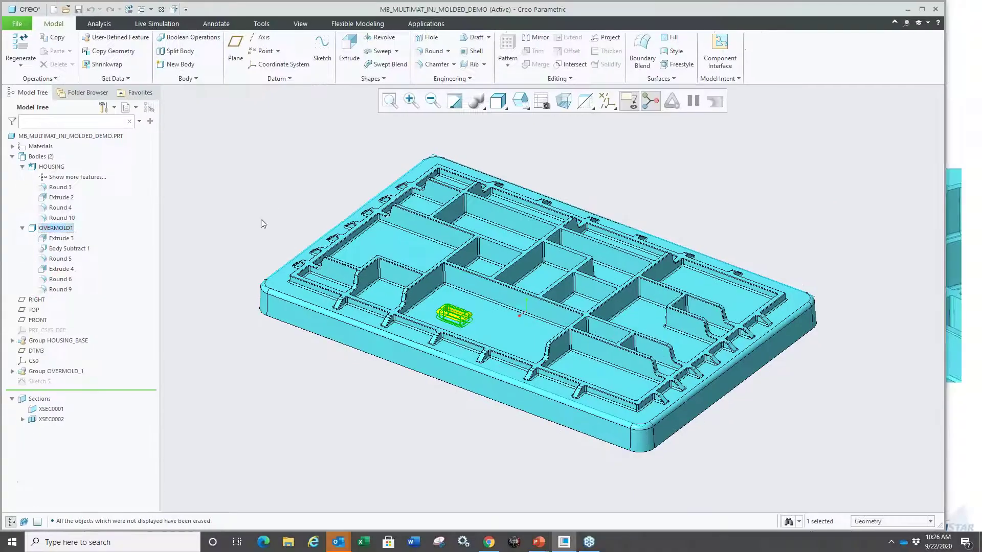
pyautogui.click(233, 218)
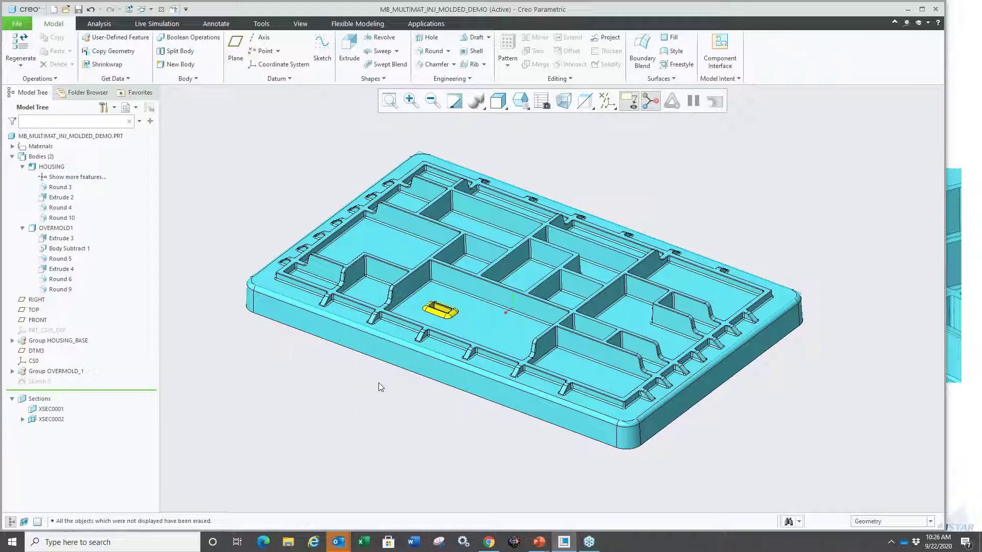
pyautogui.scroll(-3, 452, 327)
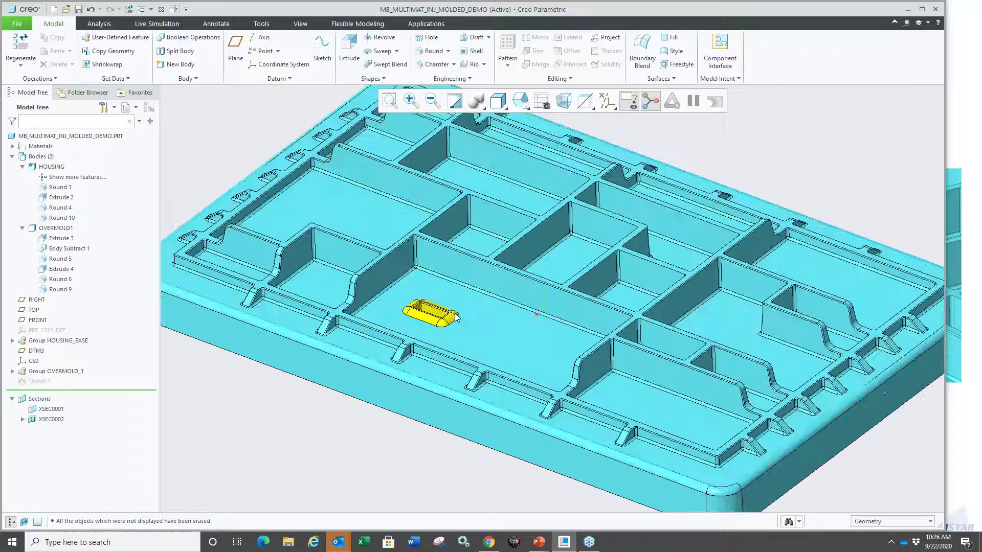
pyautogui.scroll(2, 438, 317)
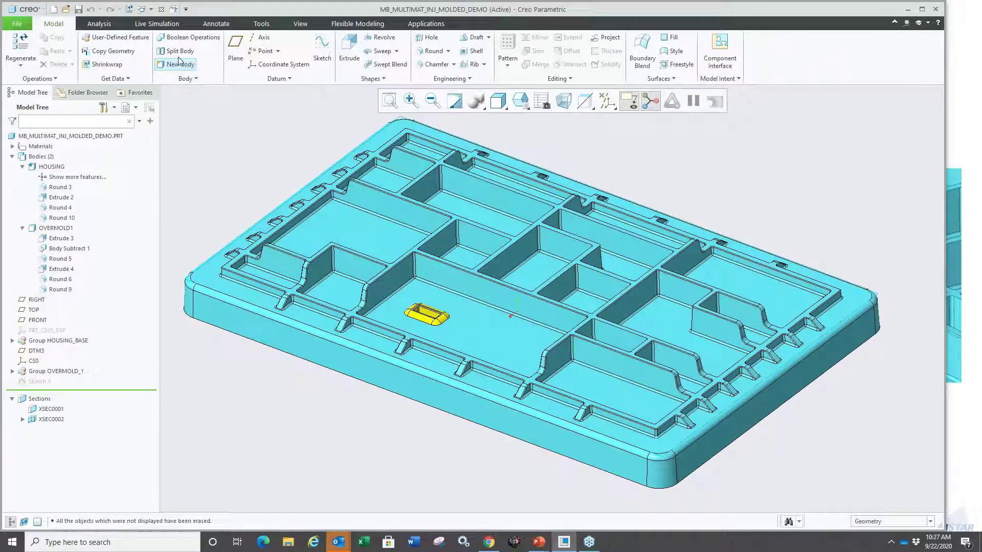
# - Insert the user-defined feature cutout_port_w_overm_type_a.gph from the injection molded folder, using advanced reference configuration
pyautogui.click(104, 39)
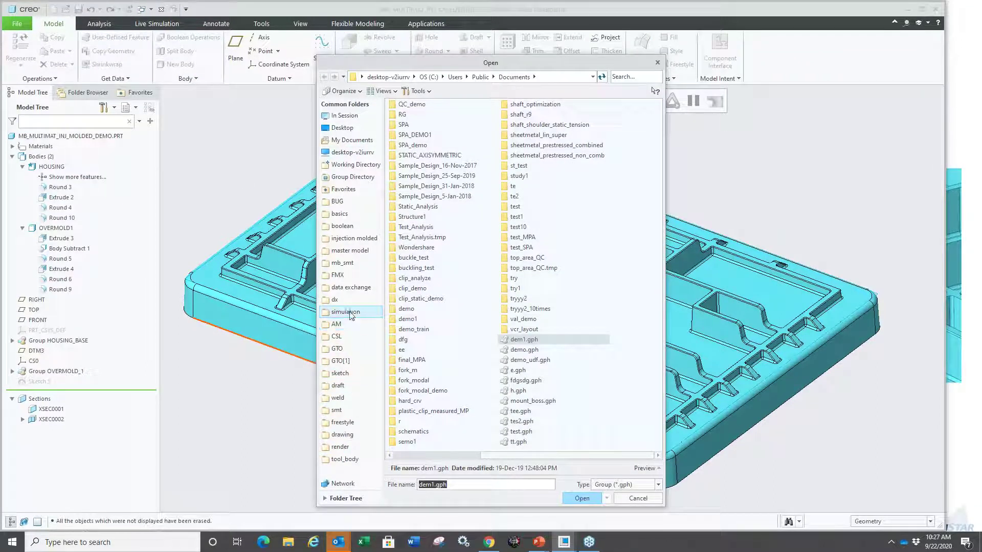
pyautogui.click(360, 240)
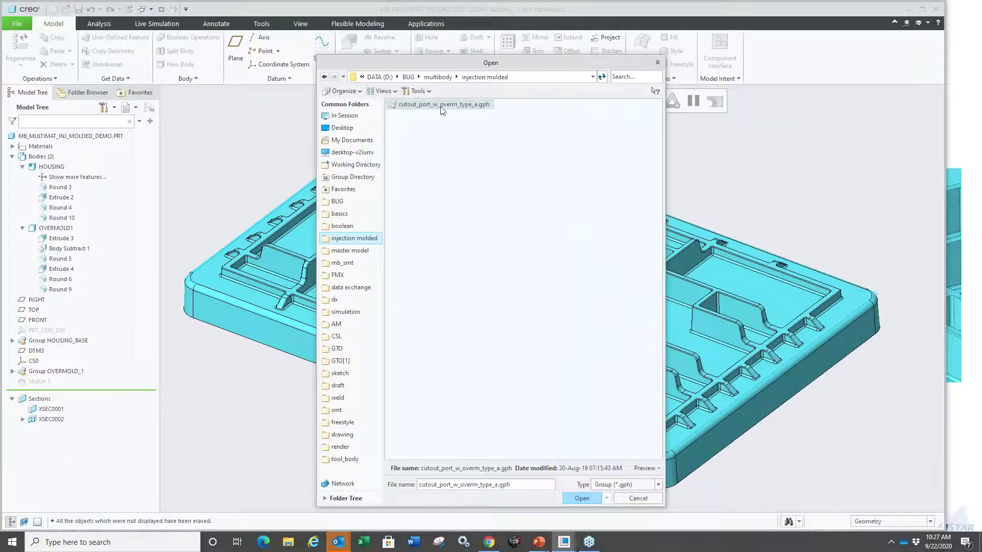
pyautogui.doubleClick(443, 105)
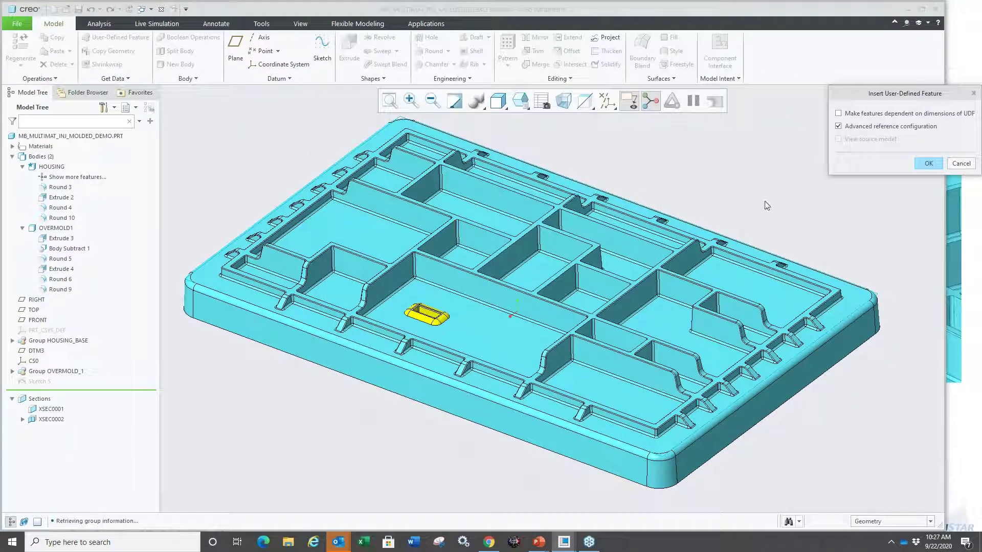
pyautogui.click(928, 163)
pyautogui.scroll(2, 463, 337)
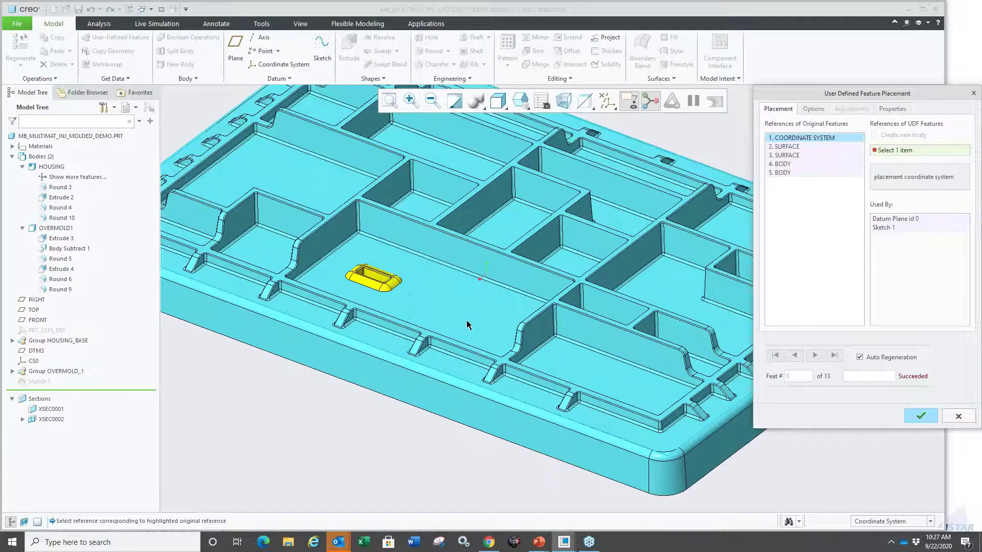
# - Display the coordinate systems and select CS0 as the placement coordinate system for the user-defined feature
pyautogui.scroll(-2, 467, 320)
pyautogui.click(607, 101)
pyautogui.click(619, 153)
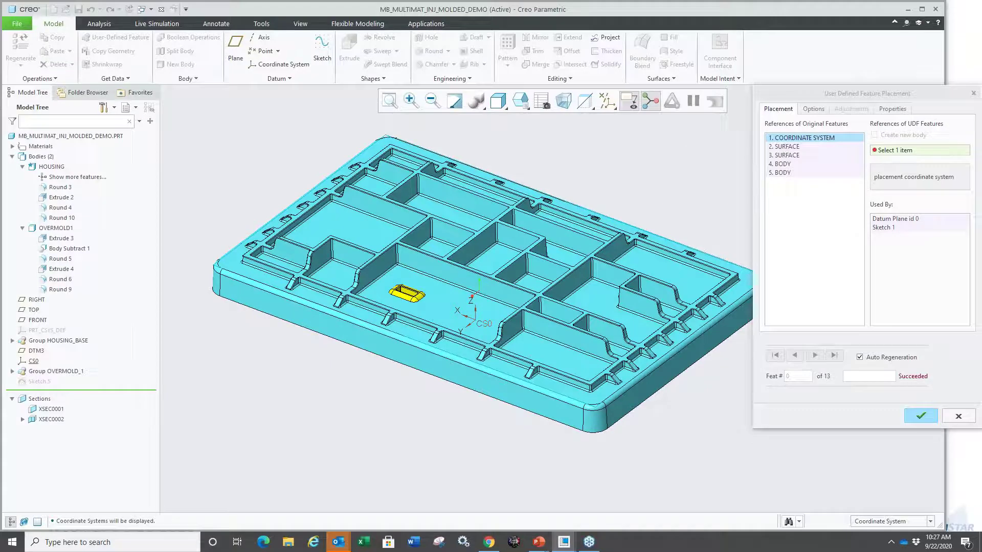
pyautogui.click(480, 327)
pyautogui.scroll(3, 489, 320)
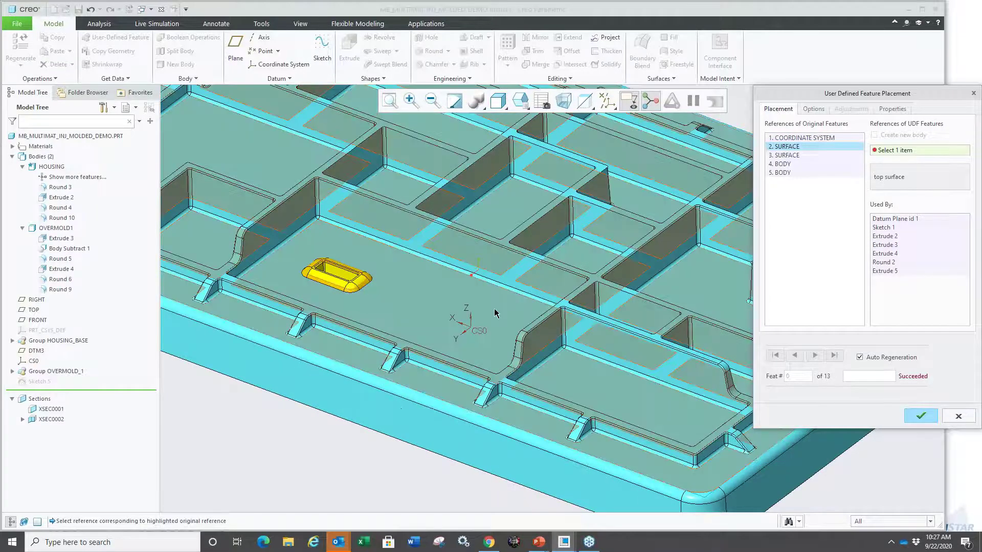
# - Select the housing floor as the top surface reference and the opposite face beneath it as the second surface reference
pyautogui.click(493, 331)
pyautogui.rightClick(493, 331)
pyautogui.click(493, 330)
pyautogui.scroll(-3, 445, 345)
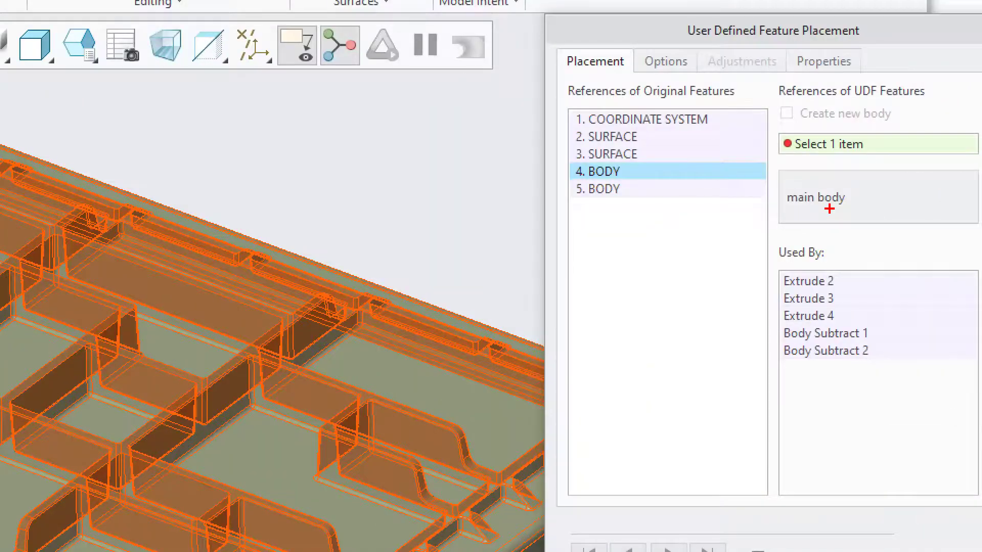
# - Assign HOUSING as the main body and OVERMOLD1 as the overmold body, and complete the user-defined feature placement
pyautogui.moveTo(742, 212); pyautogui.dragTo(900, 212)
pyautogui.press('Escape')
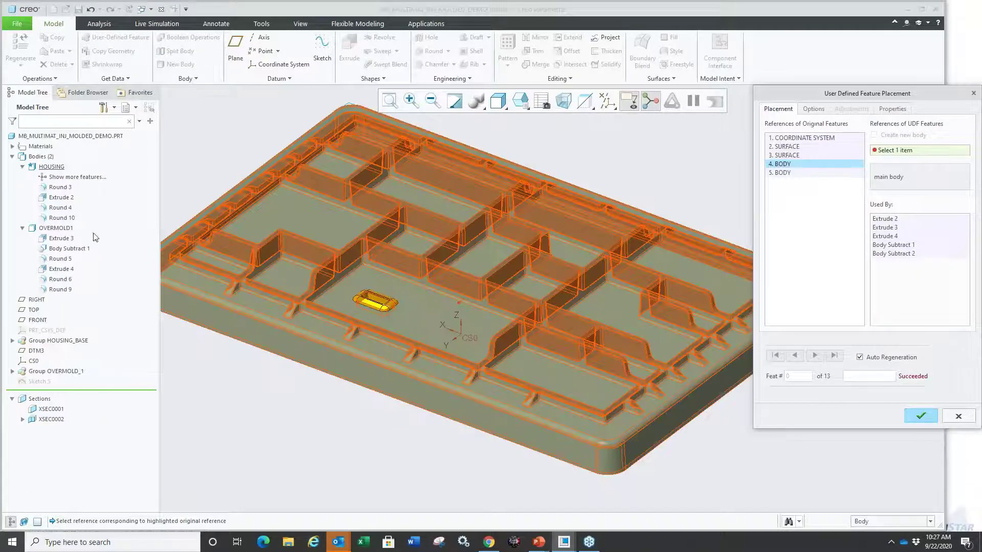
pyautogui.click(383, 372)
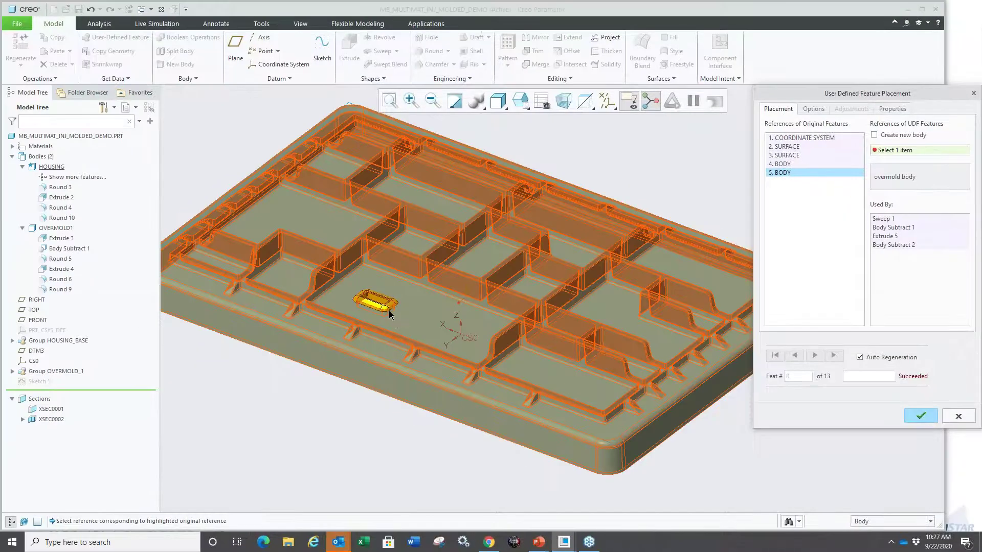
pyautogui.click(388, 315)
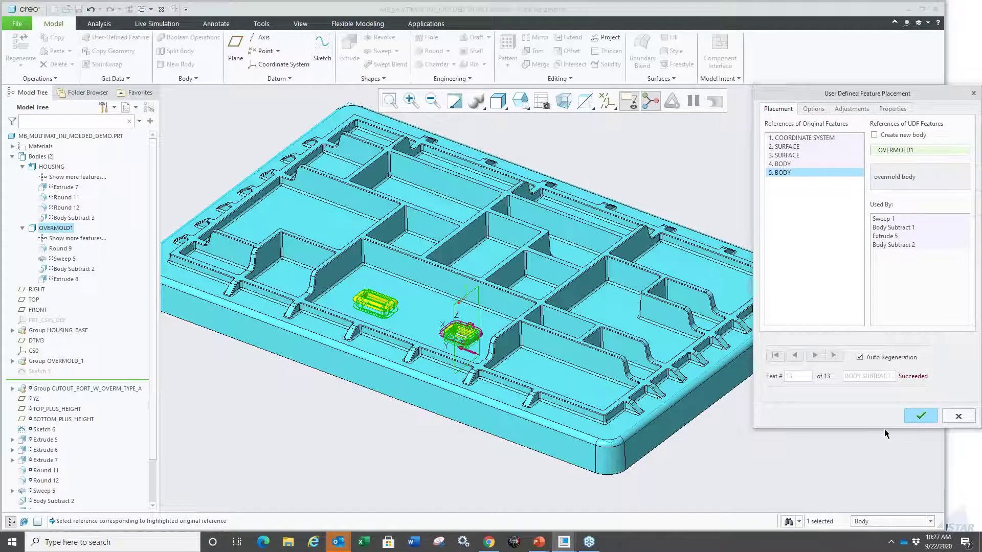
pyautogui.click(916, 416)
pyautogui.click(738, 444)
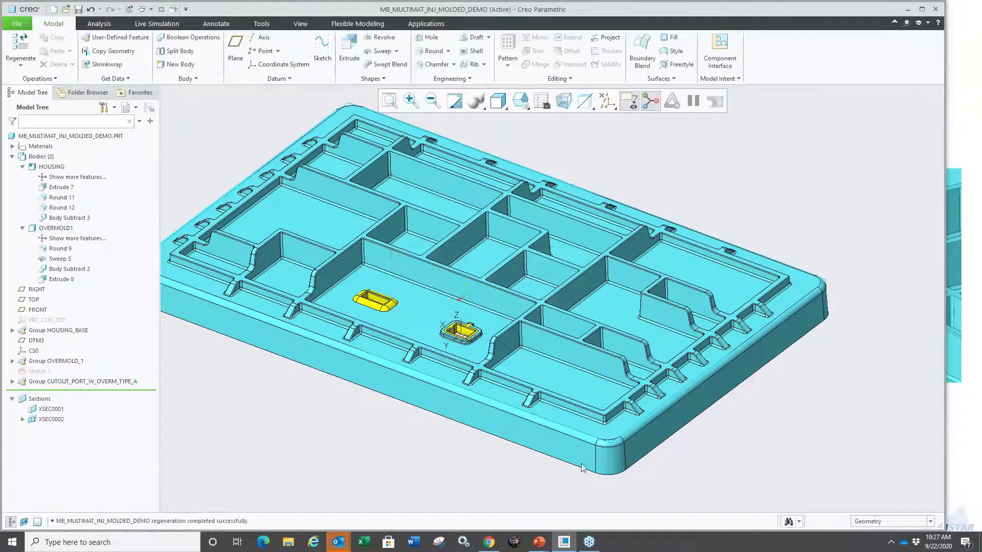
# - Inspect the new overmolded port in the housing floor and hide the coordinate systems
pyautogui.scroll(-4, 442, 334)
pyautogui.scroll(2, 482, 311)
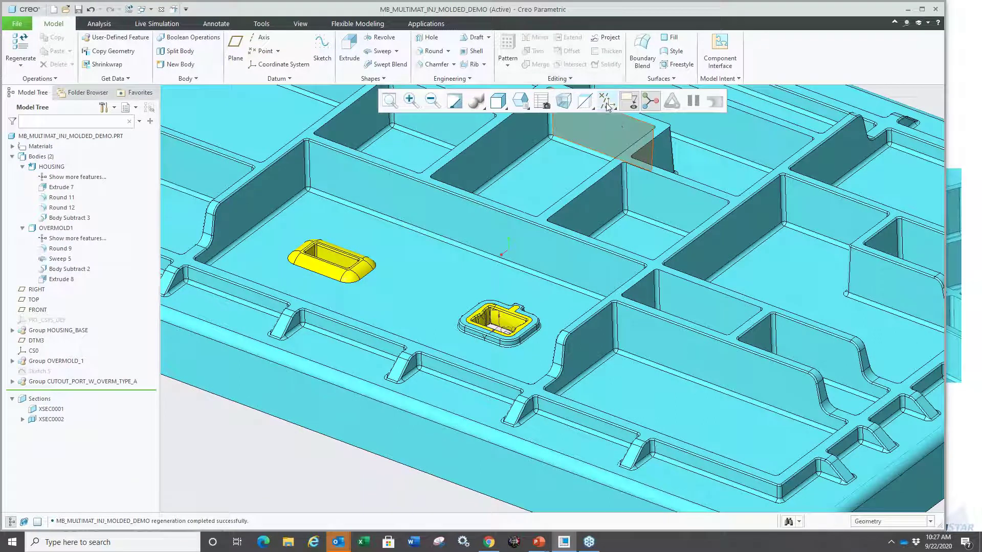
pyautogui.click(629, 100)
pyautogui.click(634, 152)
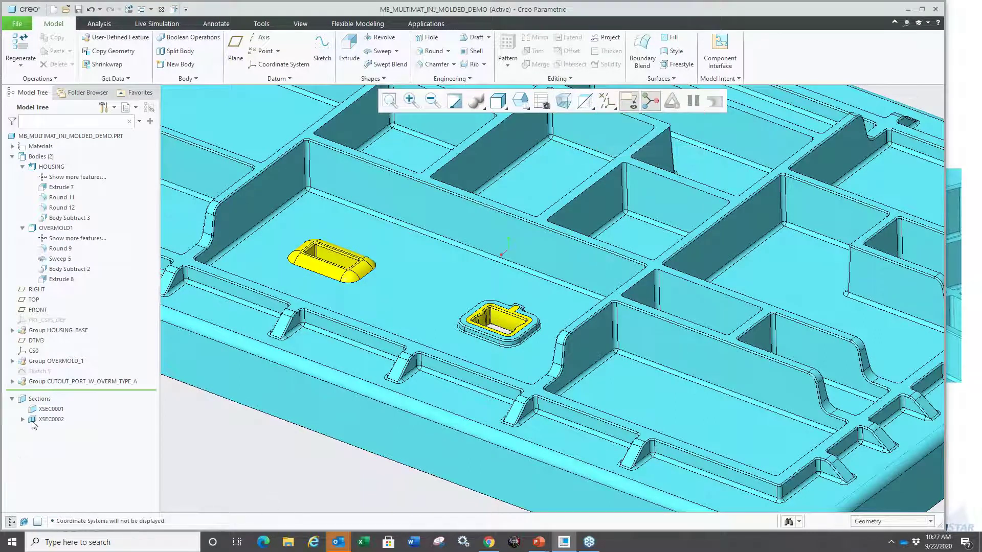
# - Expand the CUTOUT_PORT_W_OVERM_TYPE_A group and roll the model back to just after Extrude 5 to inspect the cutout
pyautogui.click(13, 383)
pyautogui.scroll(-2, 77, 463)
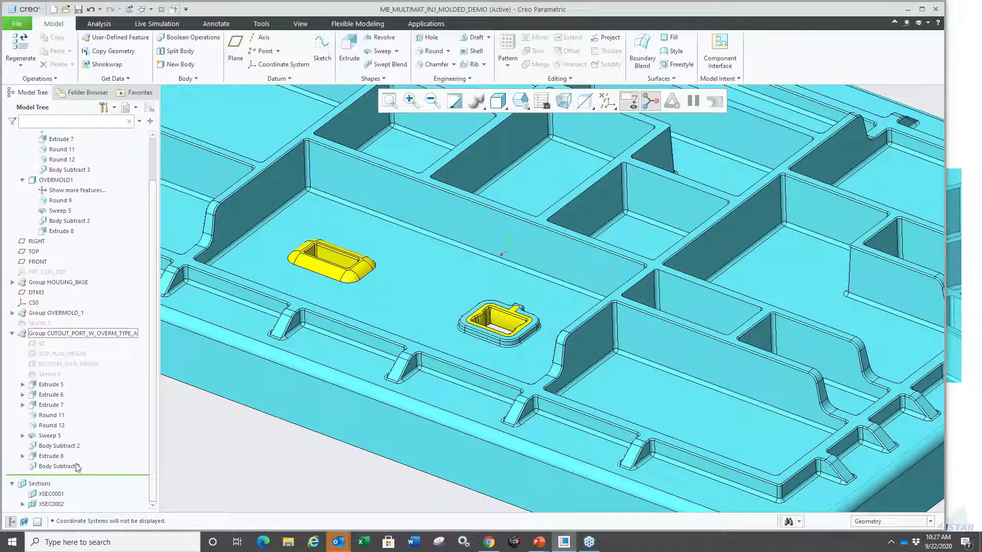
pyautogui.moveTo(82, 478); pyautogui.dragTo(81, 390)
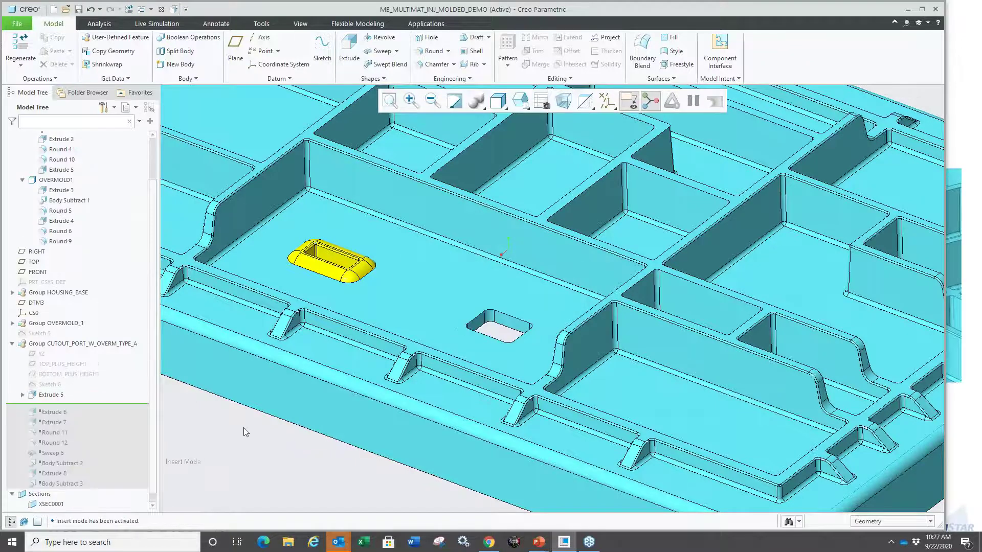
pyautogui.scroll(3, 471, 369)
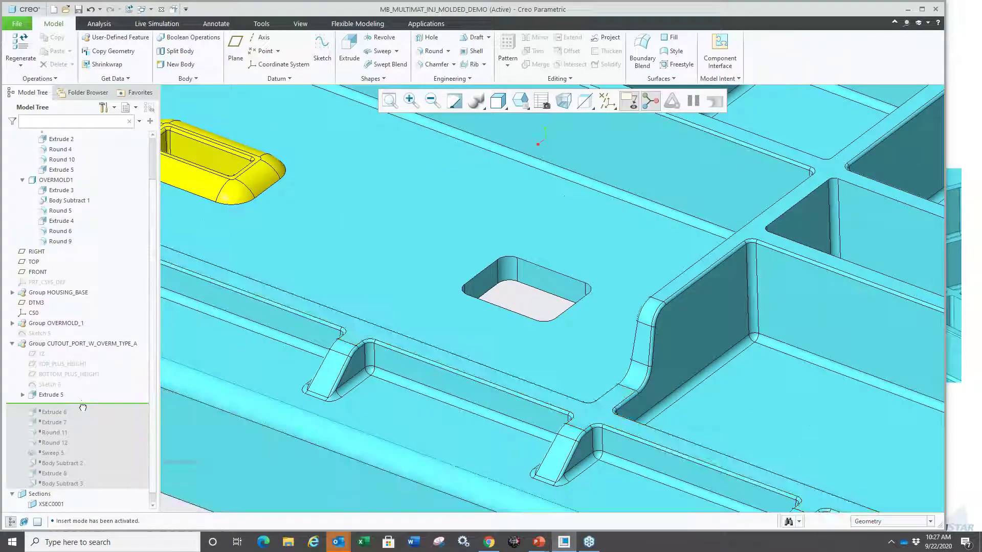
# - Roll the model forward to just after Sweep 5 and highlight the sweep to examine its place in the OVERMOLD1 body
pyautogui.moveTo(82, 405); pyautogui.dragTo(66, 453)
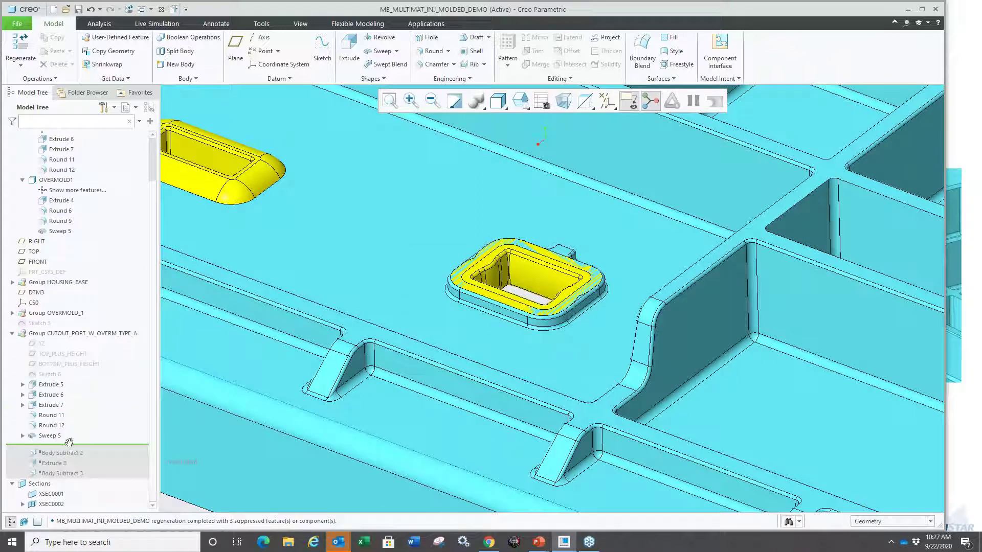
pyautogui.click(46, 437)
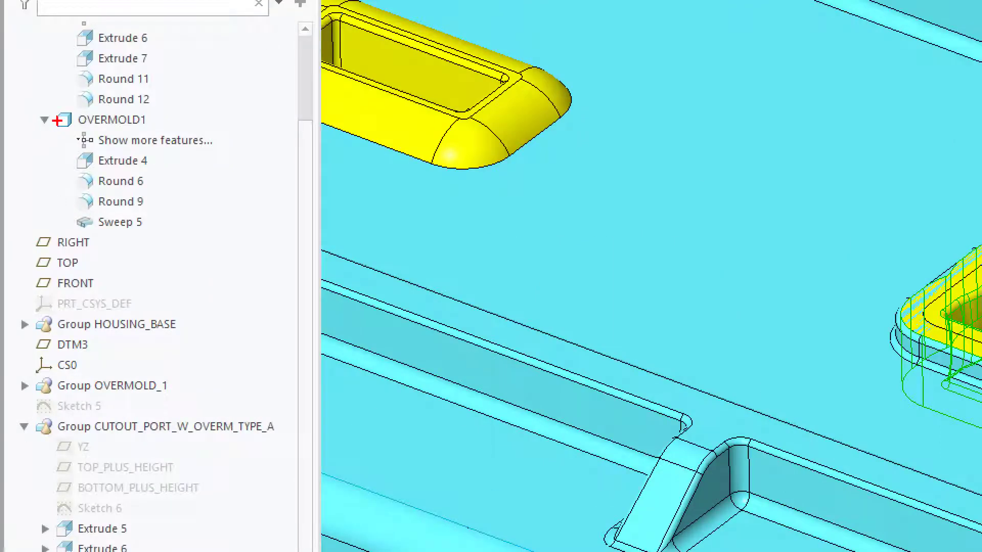
pyautogui.moveTo(29, 182); pyautogui.dragTo(71, 187)
pyautogui.moveTo(51, 226); pyautogui.dragTo(92, 224)
pyautogui.press('Escape')
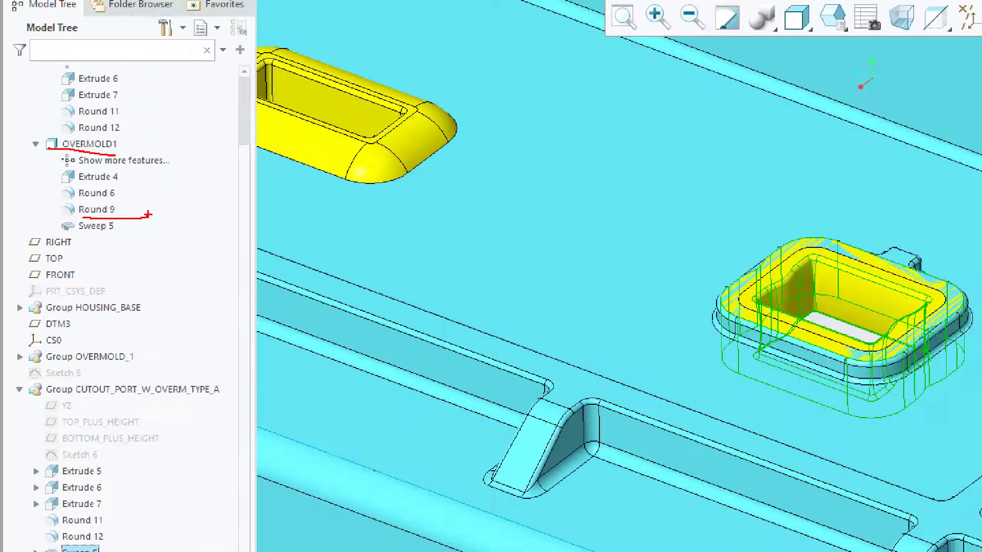
# - Roll the model forward to the end of the port group and inspect both overmolds in the complete part
pyautogui.moveTo(97, 447); pyautogui.dragTo(84, 474)
pyautogui.scroll(-5, 420, 327)
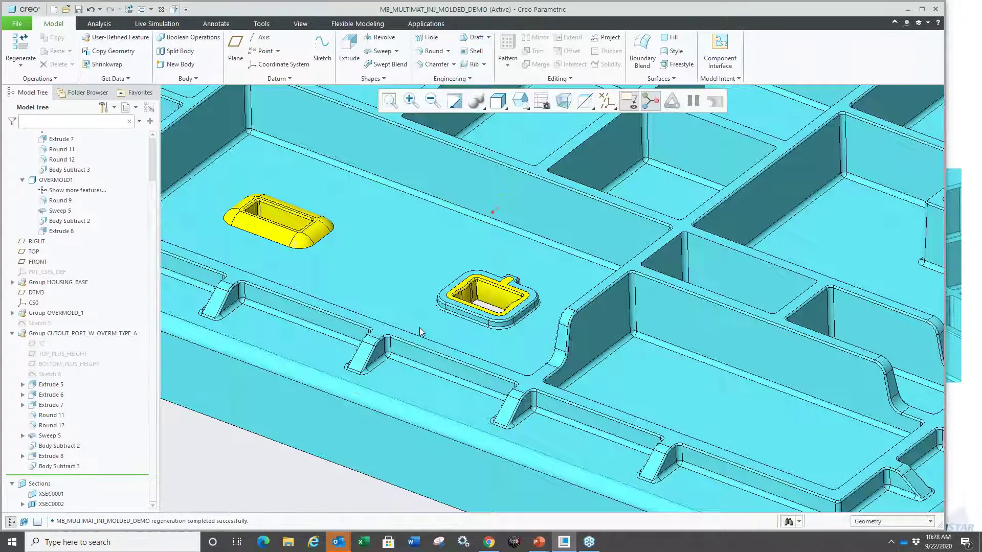
pyautogui.scroll(3, 469, 303)
pyautogui.scroll(-8, 512, 307)
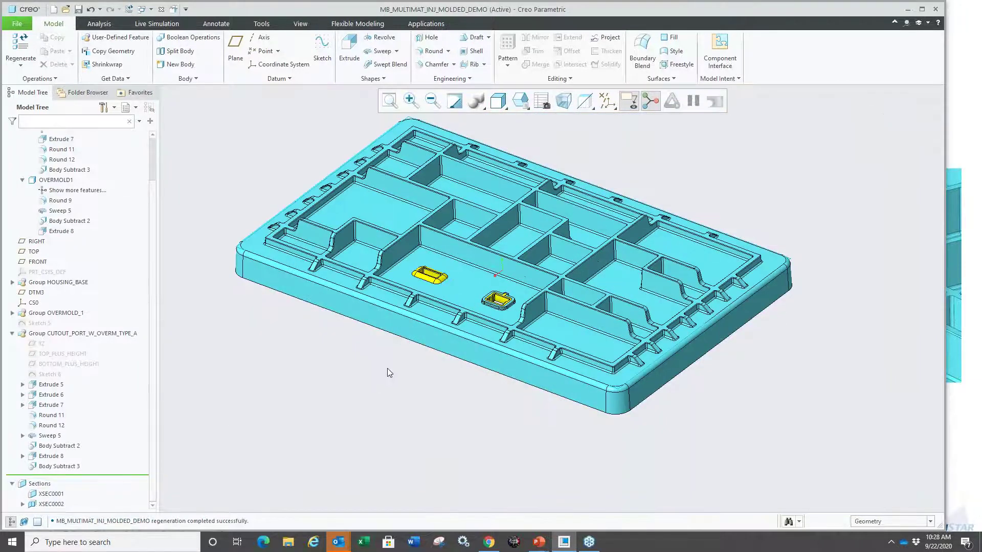
pyautogui.scroll(1, 387, 327)
pyautogui.scroll(-1, 307, 434)
# - Activate cross section XSEC0002 and inspect the cut through both yellow overmolds
pyautogui.click(56, 504)
pyautogui.click(51, 447)
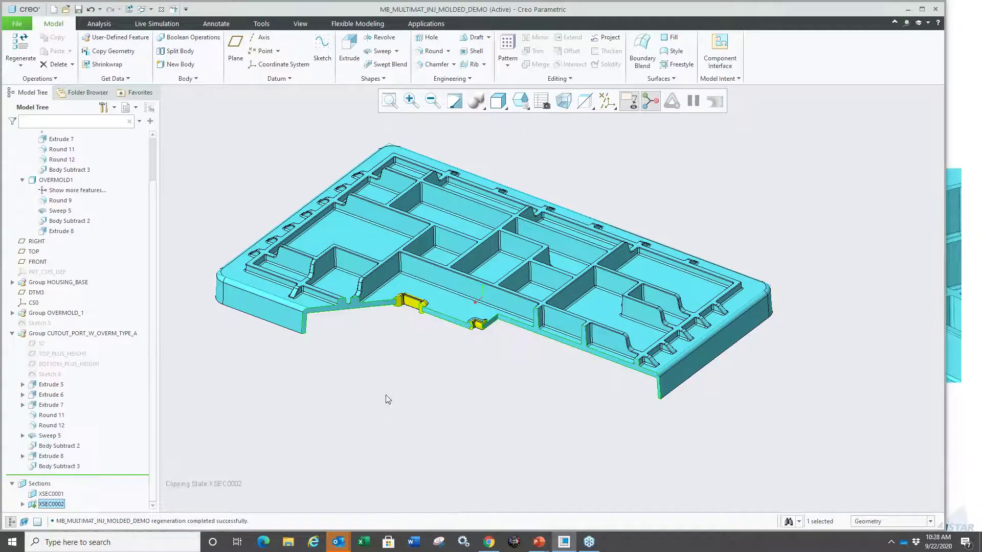
pyautogui.click(379, 346)
pyautogui.scroll(5, 390, 329)
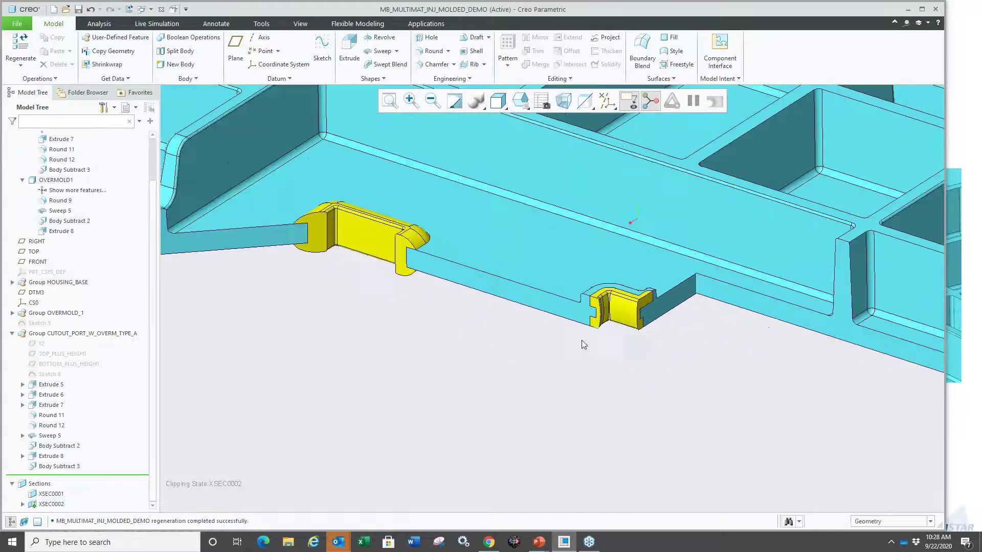
pyautogui.scroll(-3, 582, 343)
# - Show the hatching on cross section XSEC0002 and examine it around the overmolds
pyautogui.rightClick(52, 504)
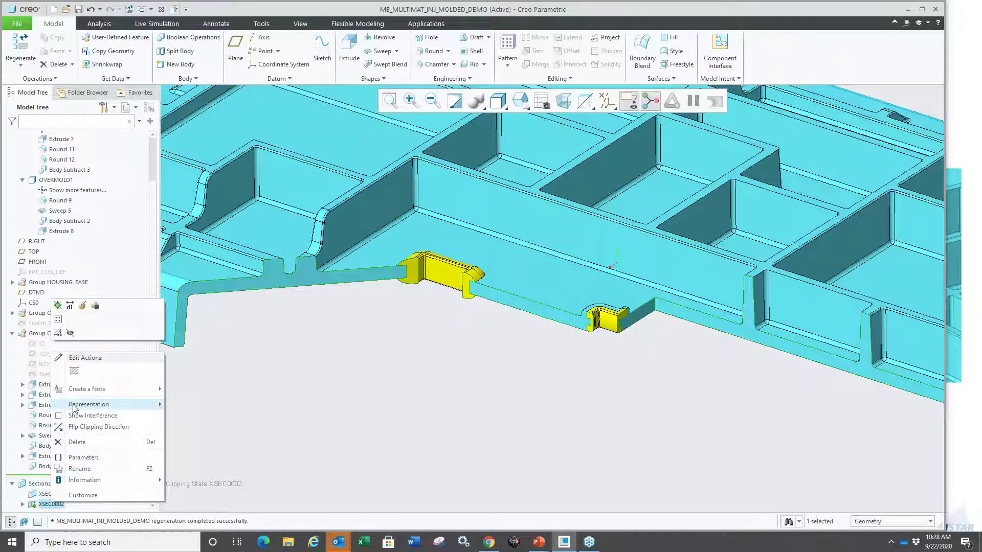
pyautogui.click(58, 333)
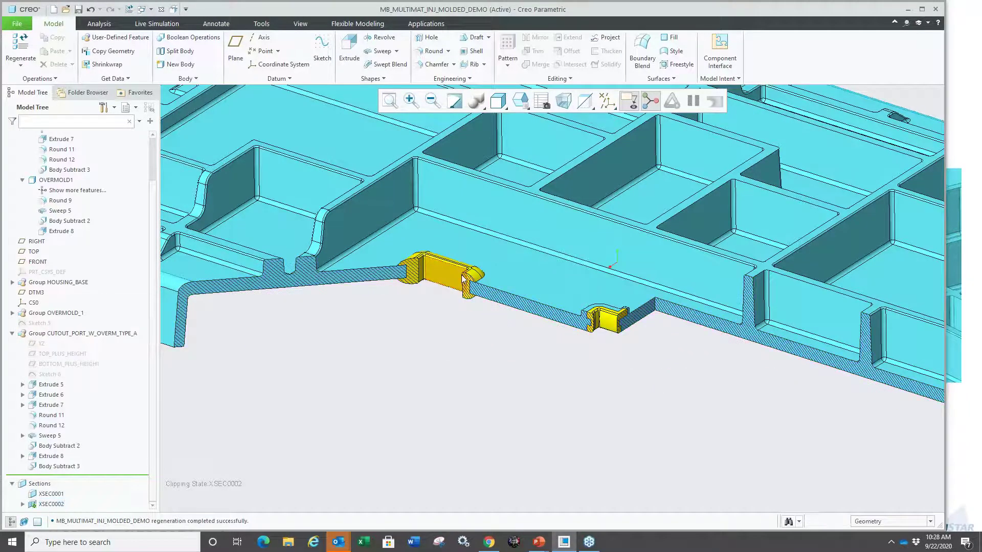
pyautogui.scroll(5, 464, 279)
pyautogui.scroll(-5, 455, 281)
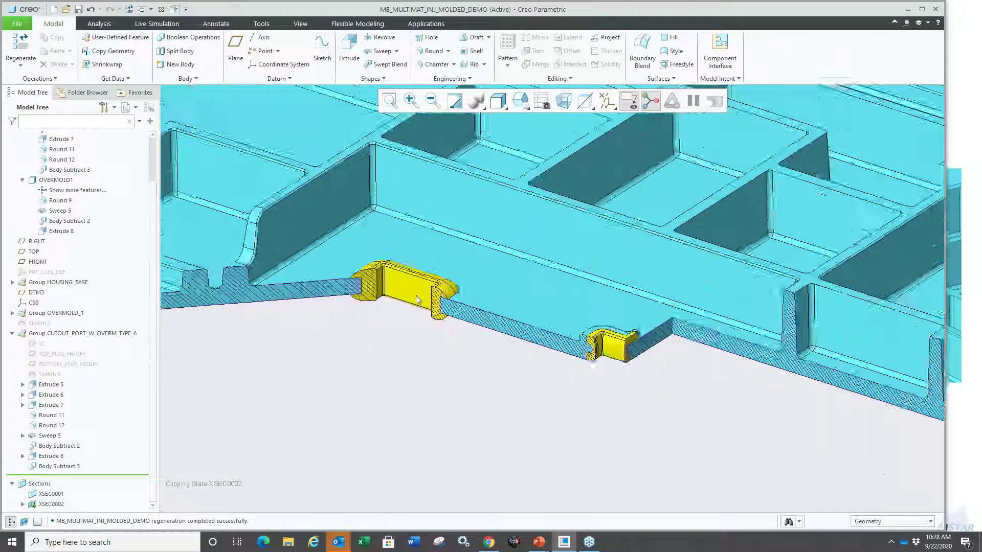
pyautogui.scroll(-2, 417, 300)
# - Start editing the hatching of XSEC0002, apply the settings per body, and select the OVERMOLD1 body
pyautogui.rightClick(46, 505)
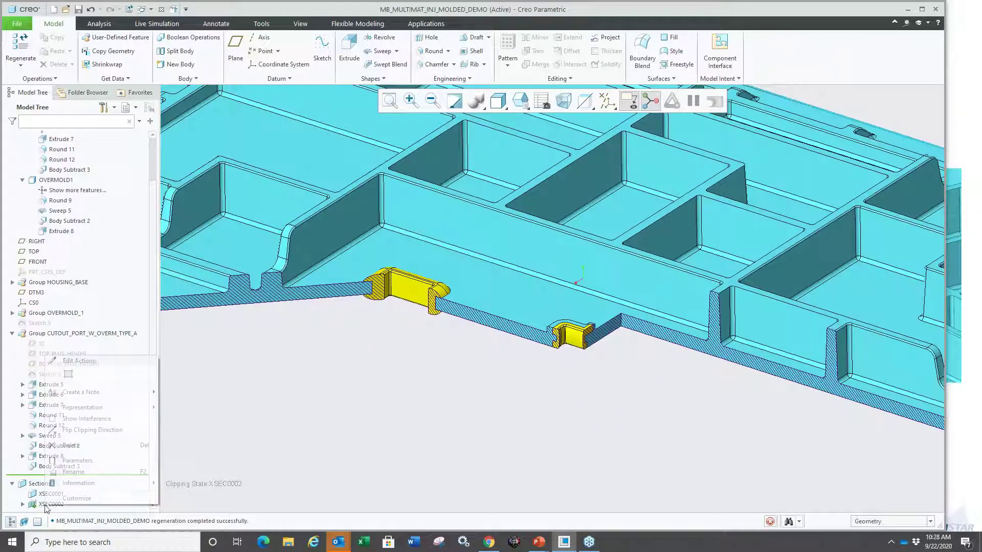
pyautogui.click(100, 376)
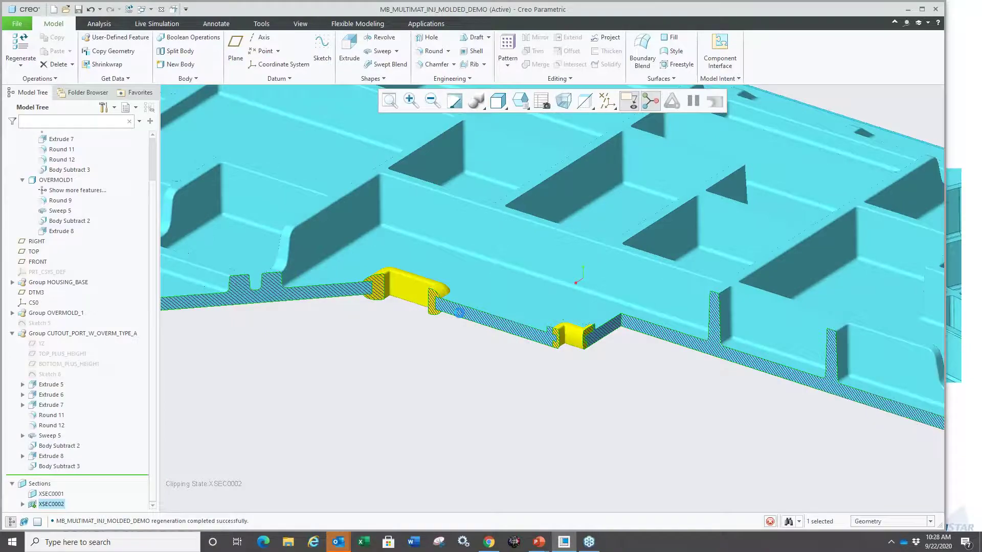
pyautogui.click(547, 204)
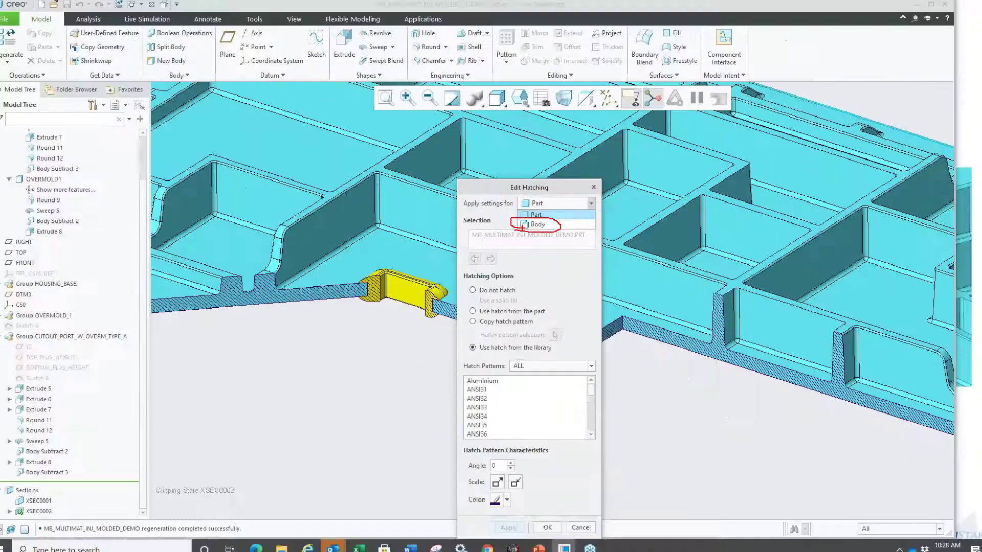
pyautogui.click(529, 245)
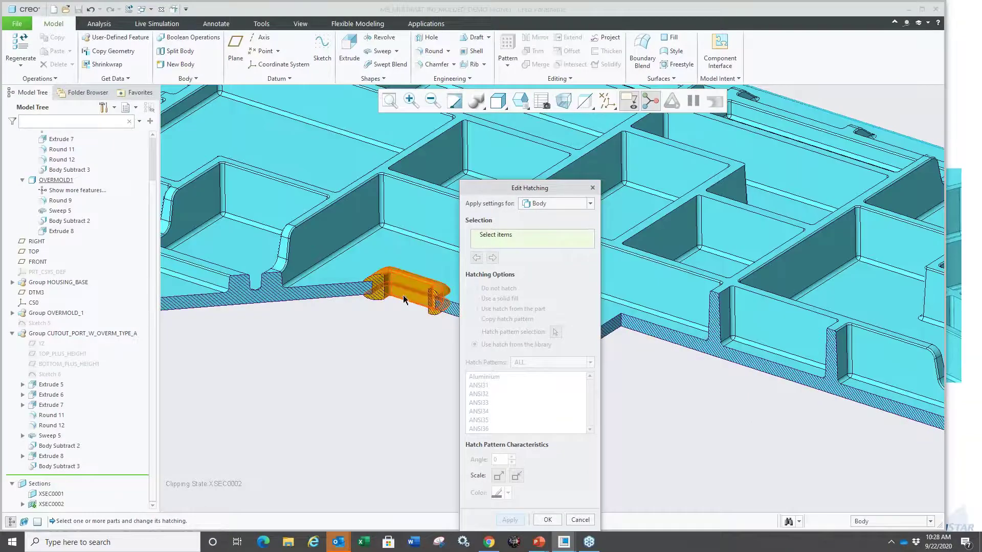
pyautogui.moveTo(530, 188); pyautogui.dragTo(258, 155)
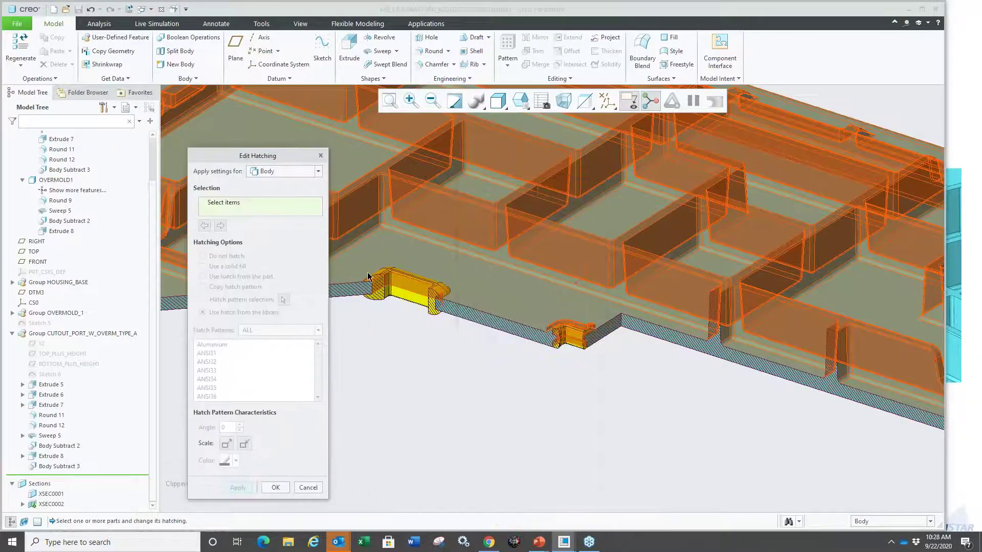
pyautogui.click(406, 289)
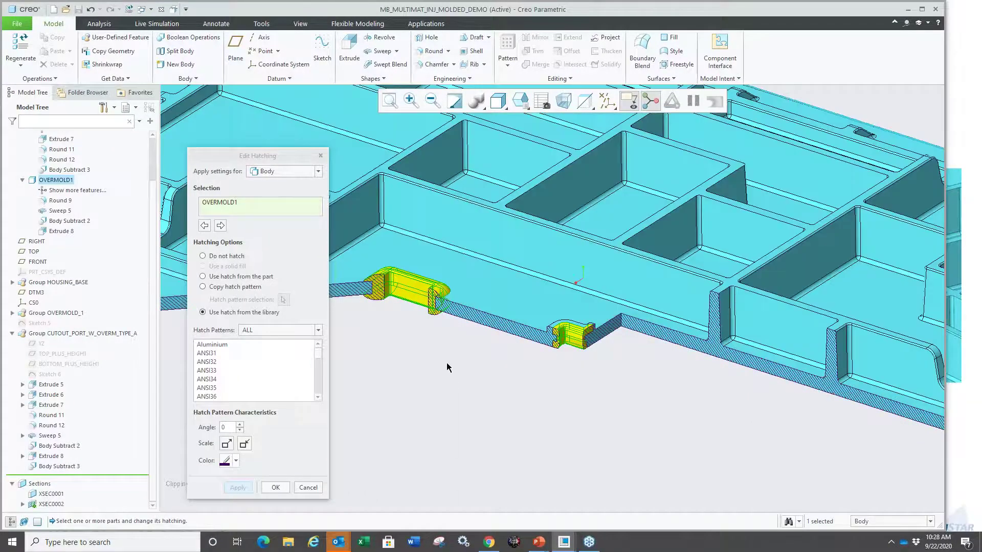
# - Set the OVERMOLD1 hatch angle to 75 and check the hatching against the housing section
pyautogui.scroll(2, 427, 322)
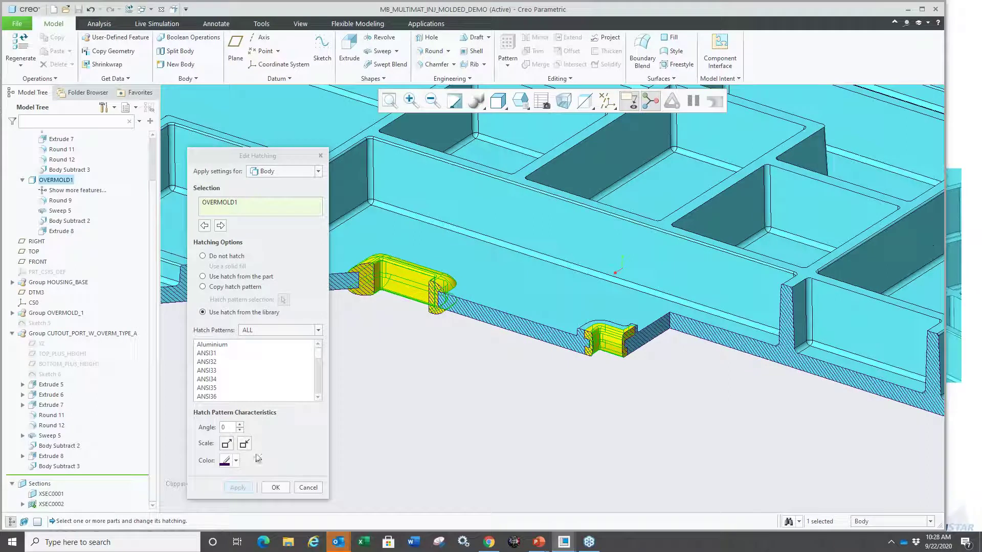
pyautogui.click(240, 425)
pyautogui.click(239, 425)
pyautogui.click(239, 424)
pyautogui.click(240, 424)
pyautogui.click(239, 424)
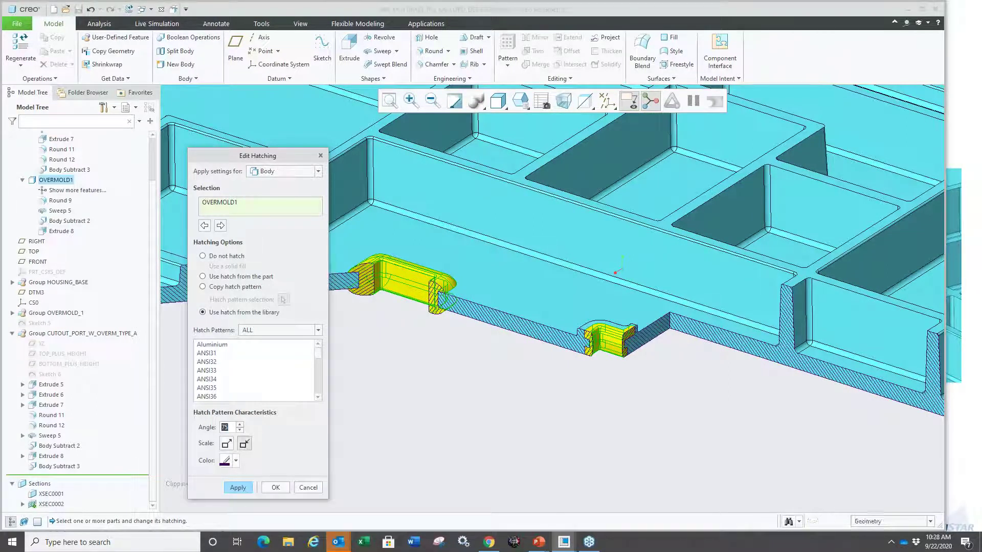
pyautogui.scroll(5, 417, 317)
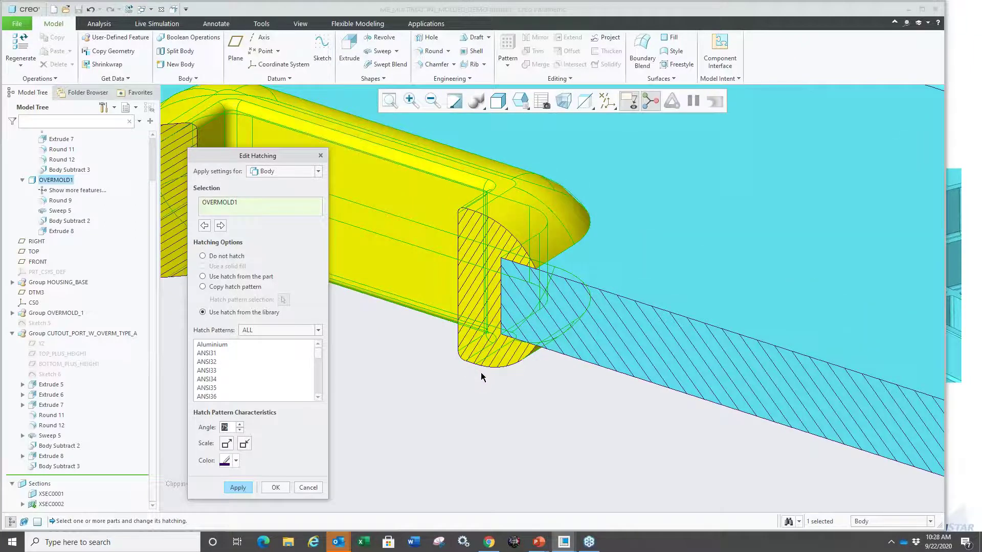
pyautogui.scroll(-3, 480, 370)
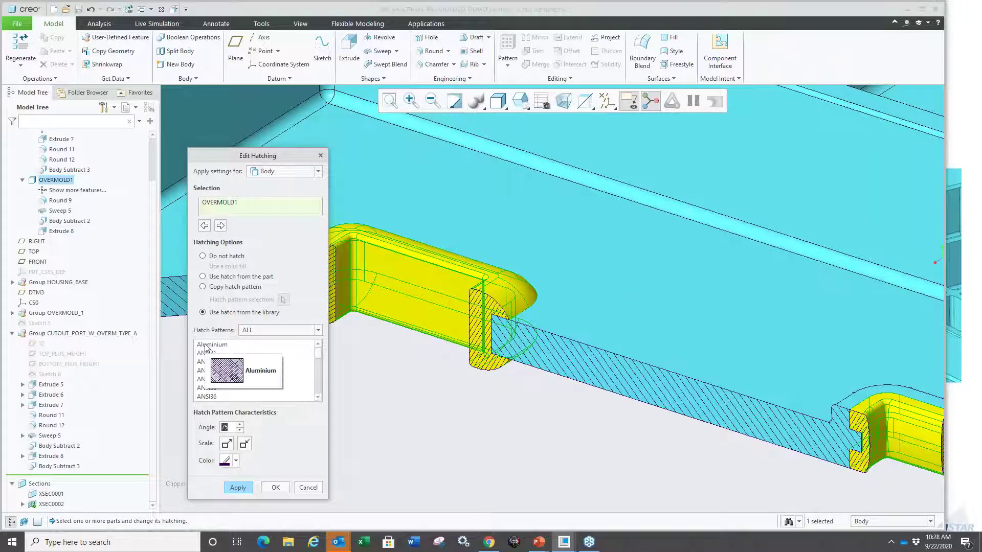
# - Browse the library hatch patterns available for the OVERMOLD1 body, then accept the hatching edits
pyautogui.moveTo(207, 376)
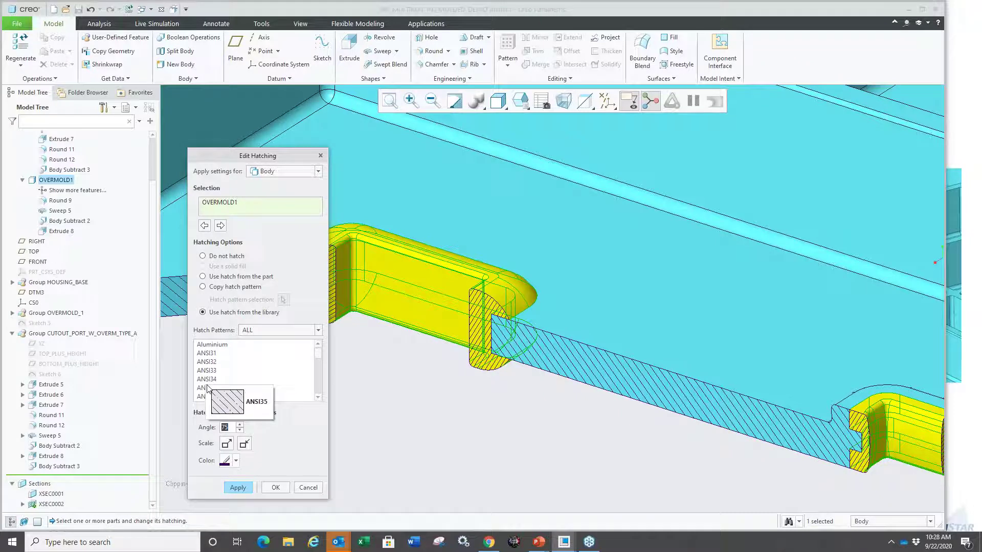
pyautogui.scroll(-5, 210, 378)
pyautogui.scroll(4, 215, 376)
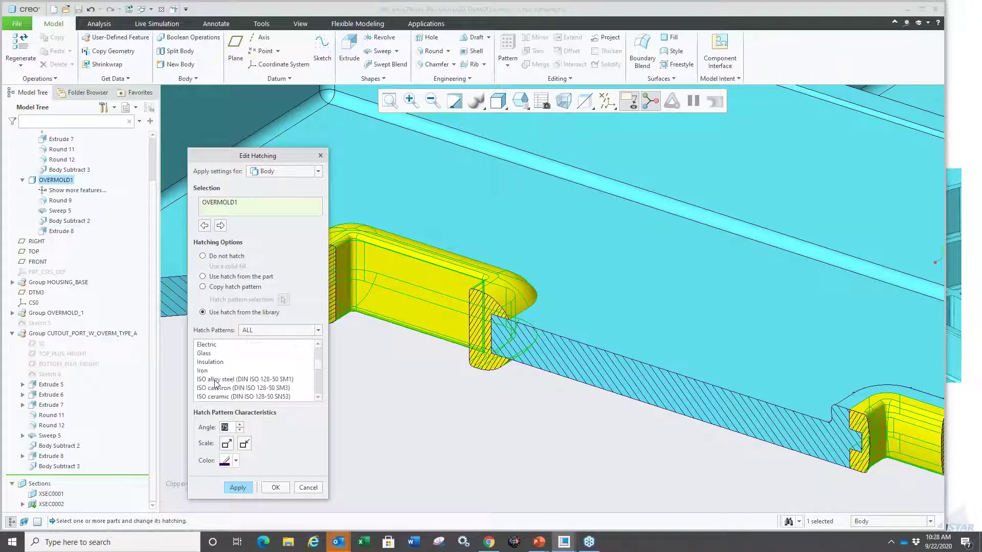
pyautogui.scroll(2, 213, 377)
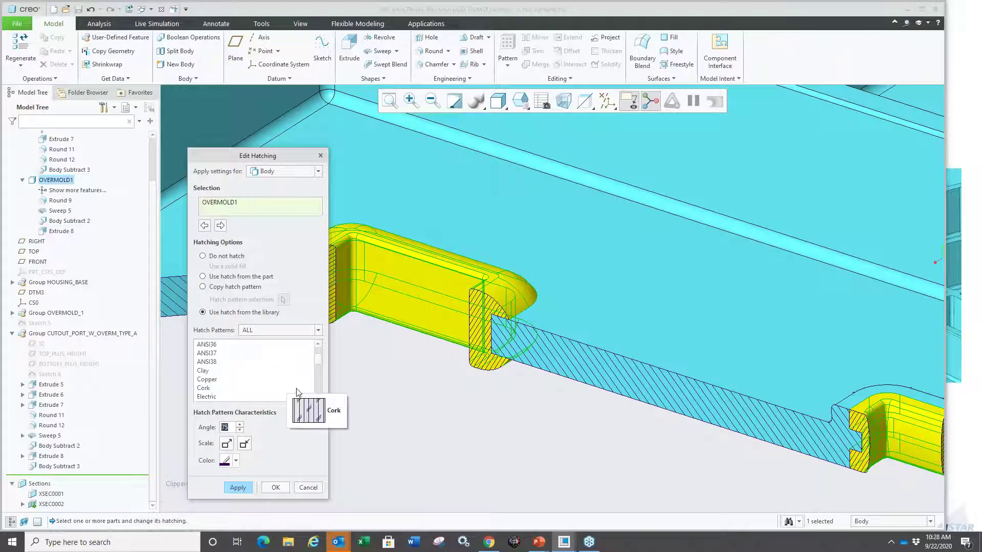
pyautogui.click(275, 488)
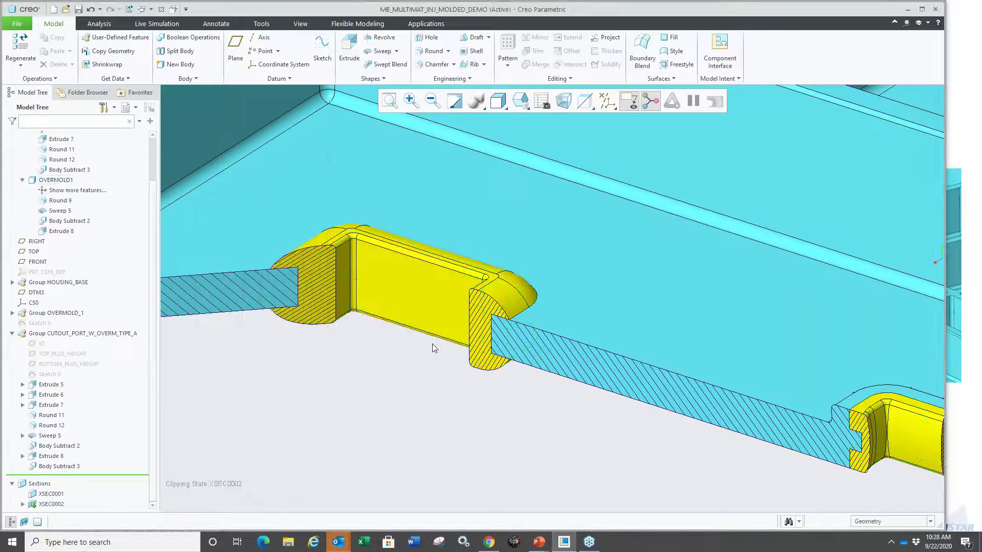
# - Deactivate cross section XSEC0002 so the full molded part is displayed, and clear the selection
pyautogui.scroll(5, 435, 351)
pyautogui.scroll(2, 565, 379)
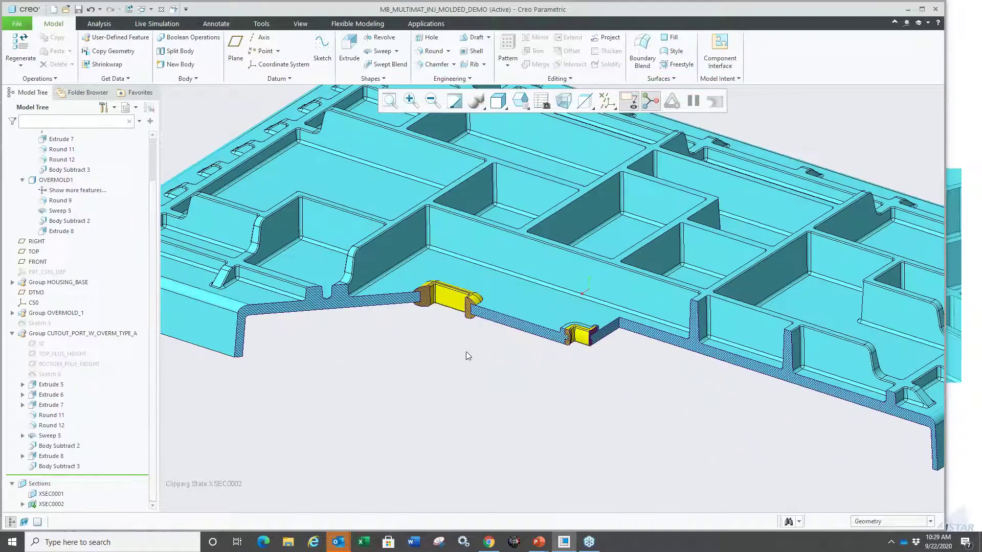
pyautogui.click(60, 505)
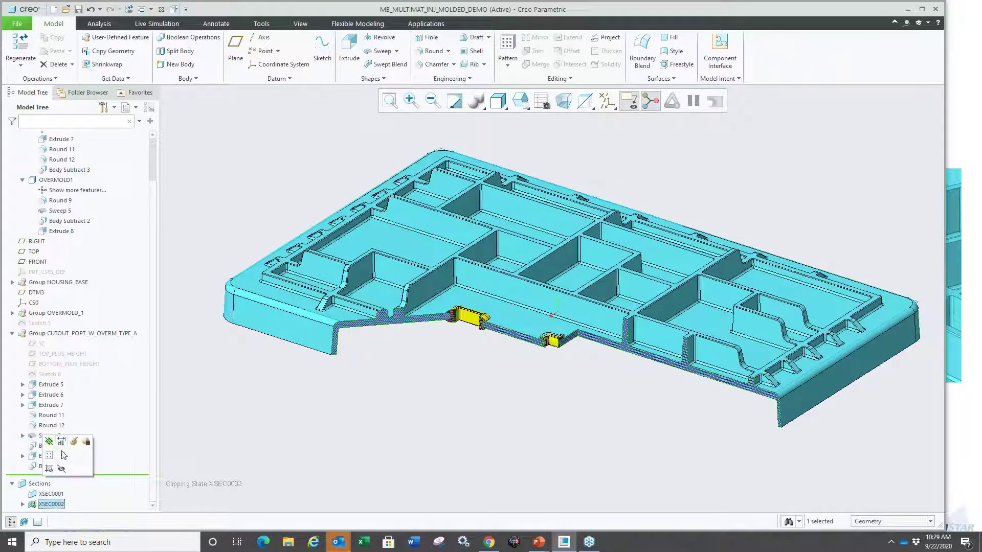
pyautogui.click(53, 446)
pyautogui.click(294, 426)
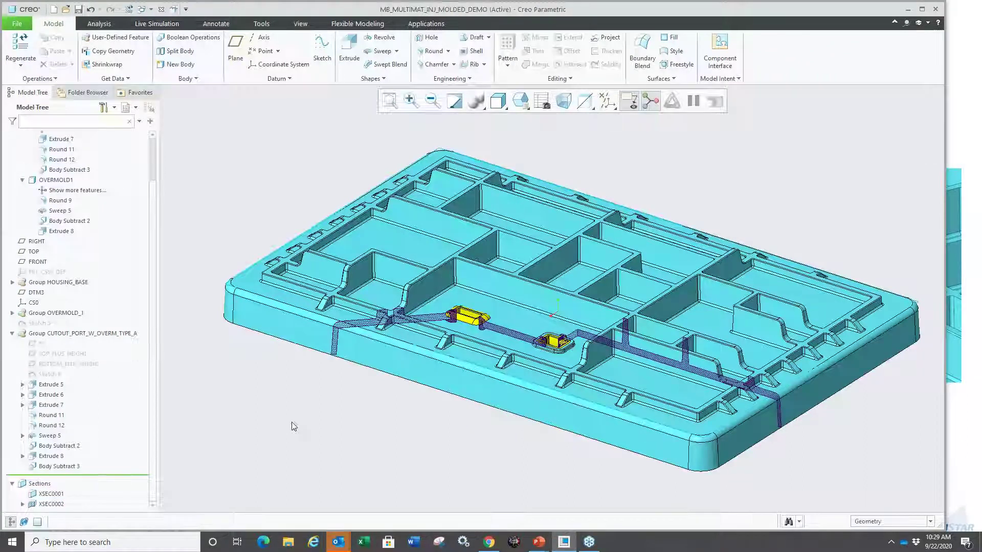
# - Close the molded part model and switch to the PowerPoint slide show of the Creo 7.0 webinar
pyautogui.hotkey('ctrl', 'w')
pyautogui.click(135, 48)
pyautogui.press('Return')
pyautogui.press('super+Tab')
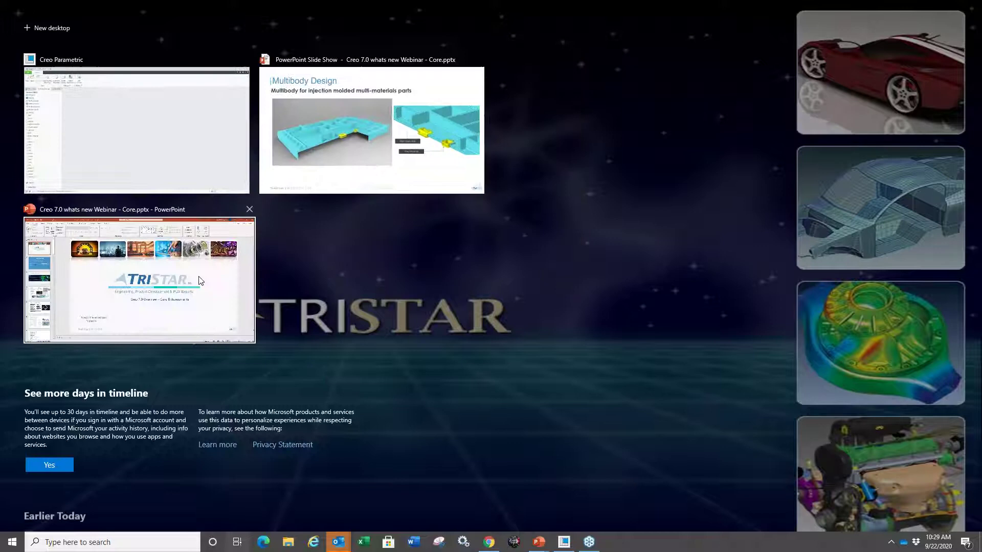
pyautogui.click(360, 155)
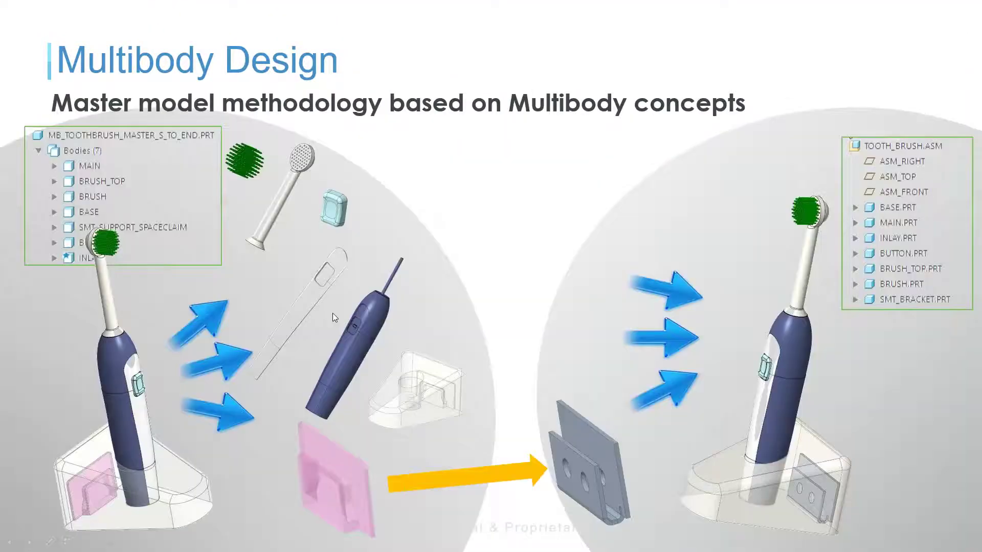
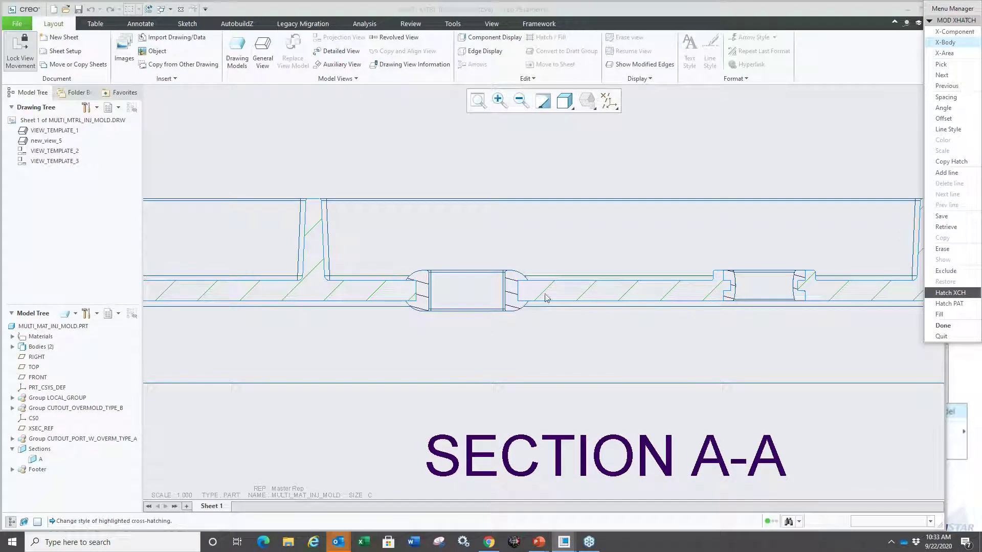
# - Tighten the housing body's hatching in drawing view SECTION A-A by halving its overall spacing
pyautogui.click(525, 354)
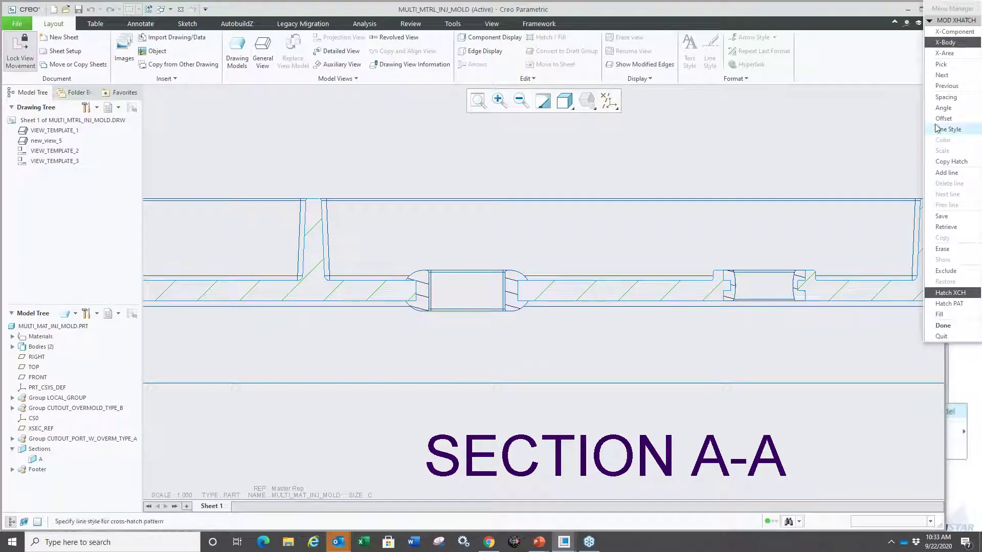
pyautogui.click(948, 96)
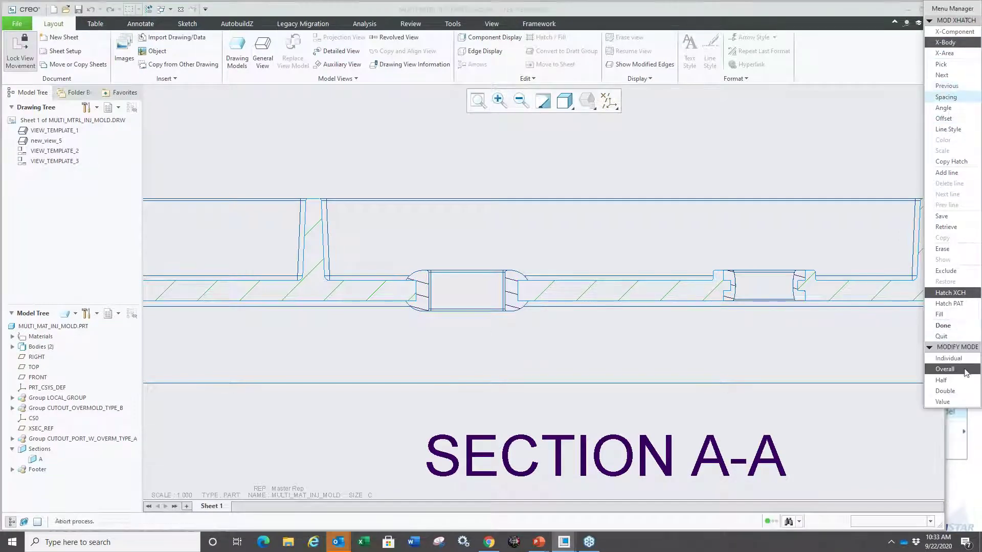
pyautogui.click(947, 380)
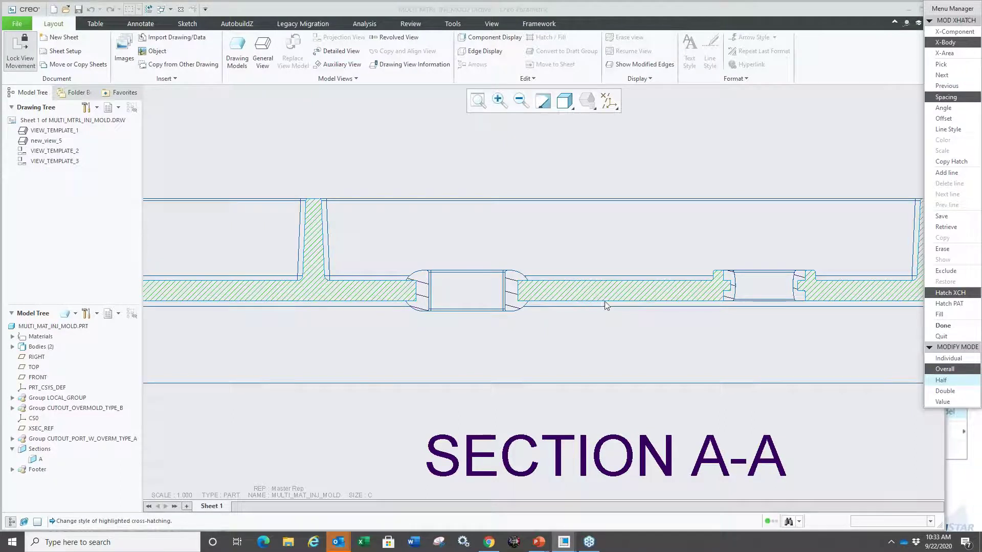
# - Tighten the overmold body's hatching in SECTION A-A by halving its overall spacing, and finish the hatch modification
pyautogui.click(946, 75)
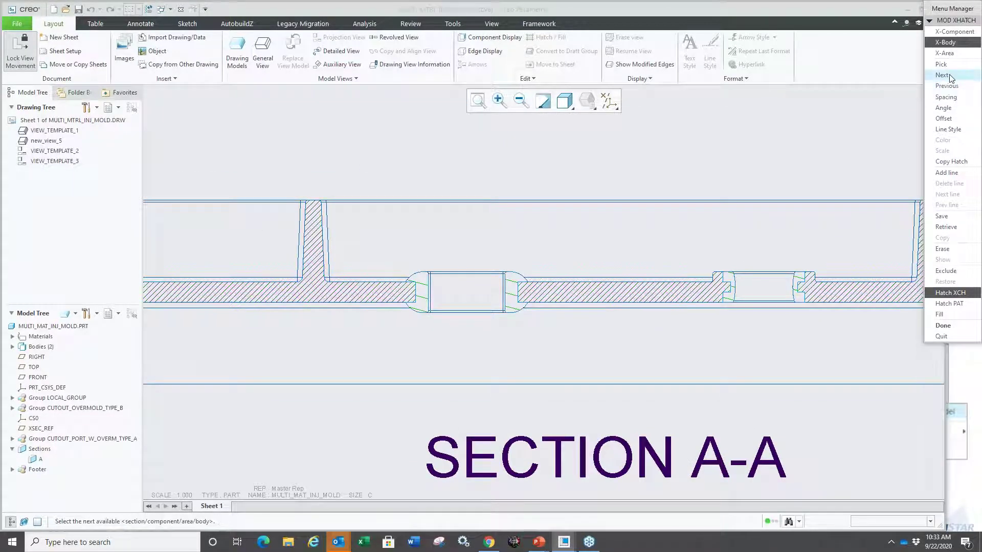
pyautogui.click(948, 86)
pyautogui.click(946, 97)
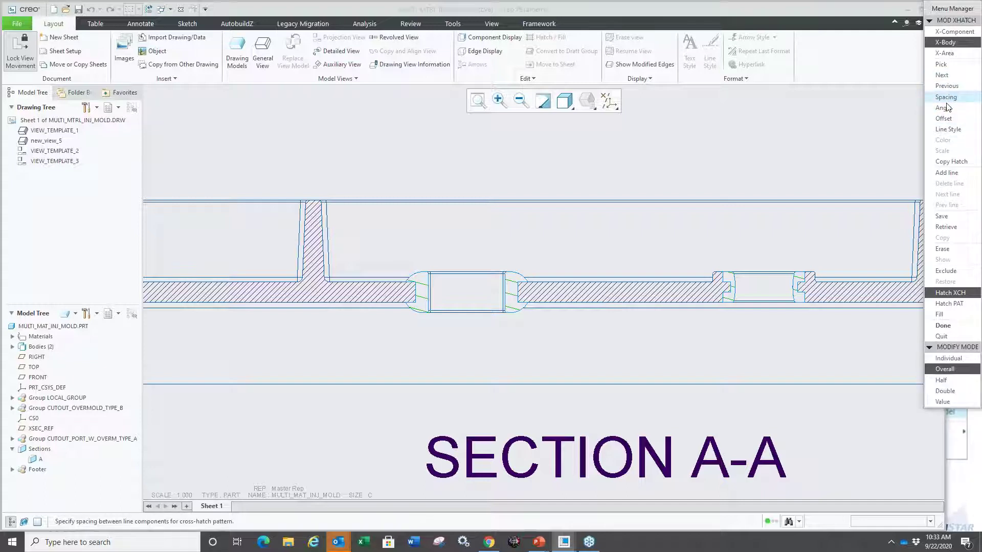
pyautogui.click(952, 381)
pyautogui.click(945, 326)
# - Place the "body description down" quick table in the empty area of the sheet below the 10 mm high side view
pyautogui.scroll(6, 526, 394)
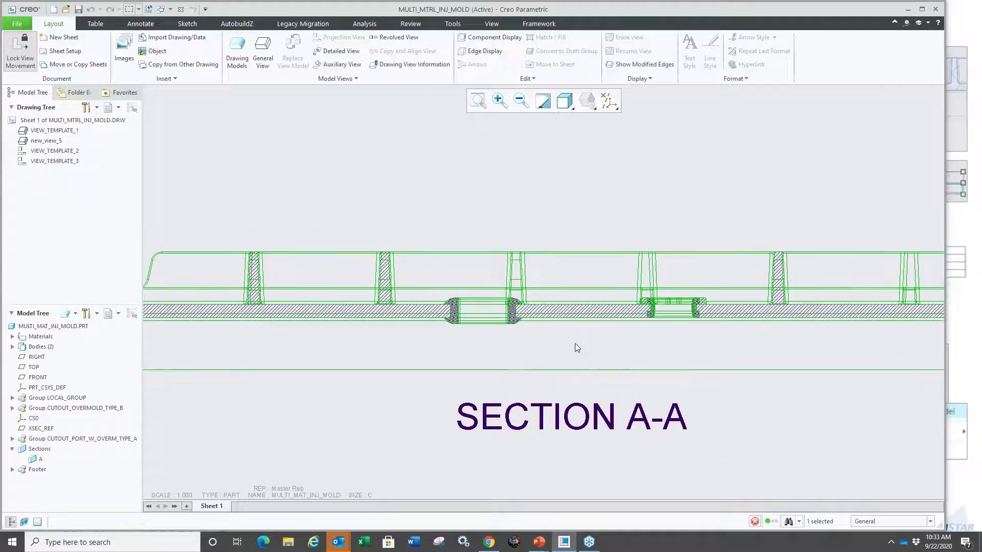
pyautogui.scroll(8, 577, 348)
pyautogui.click(500, 261)
pyautogui.scroll(3, 500, 262)
pyautogui.scroll(-6, 357, 310)
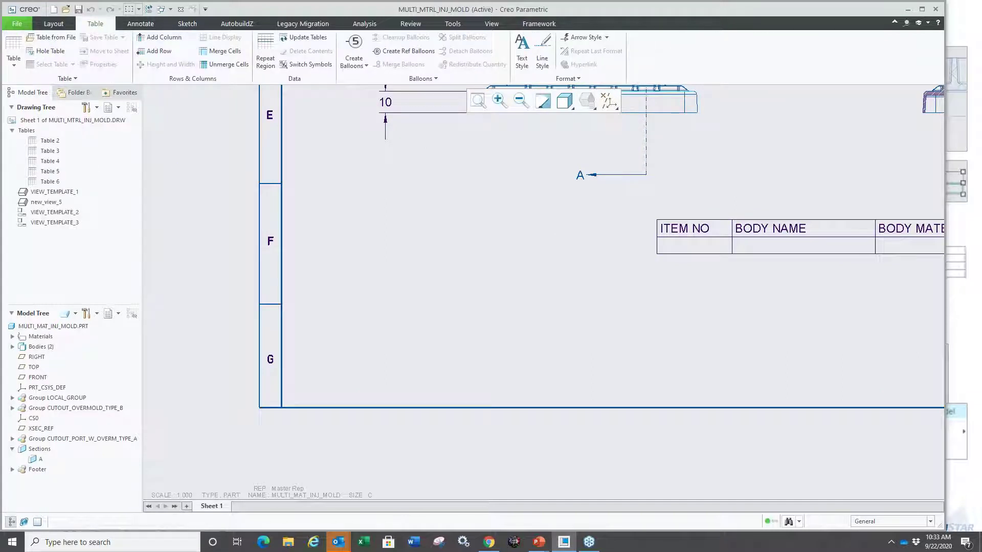
pyautogui.click(13, 54)
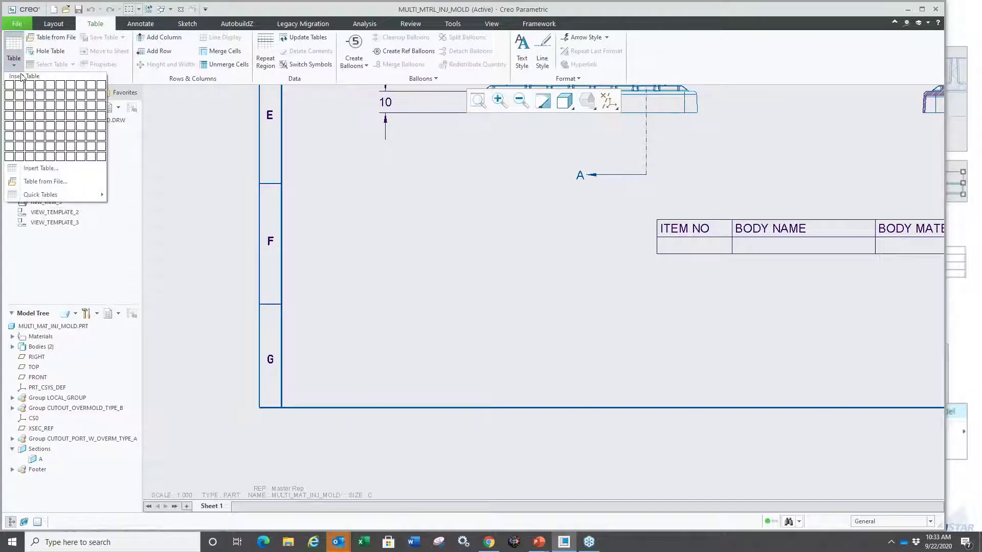
pyautogui.moveTo(75, 198)
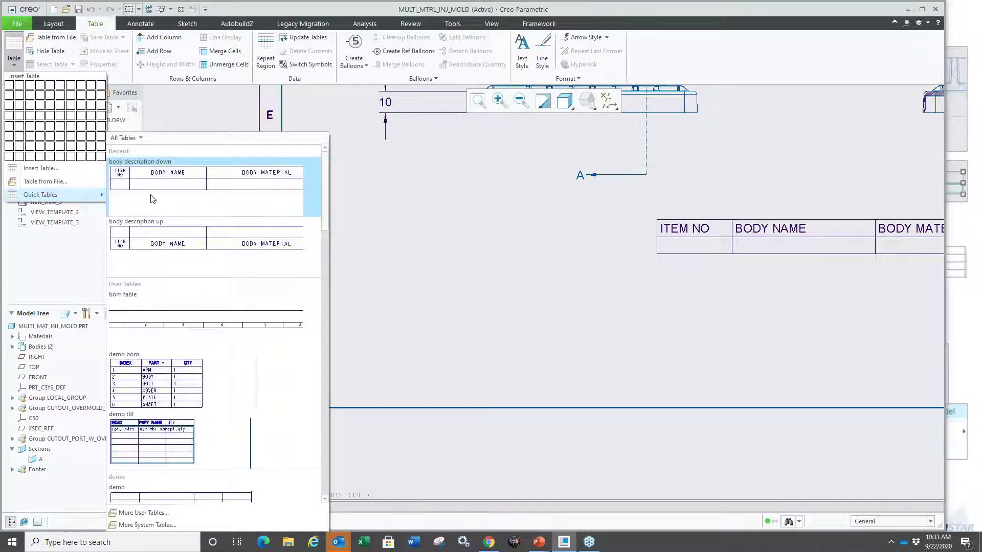
pyautogui.scroll(-10, 214, 306)
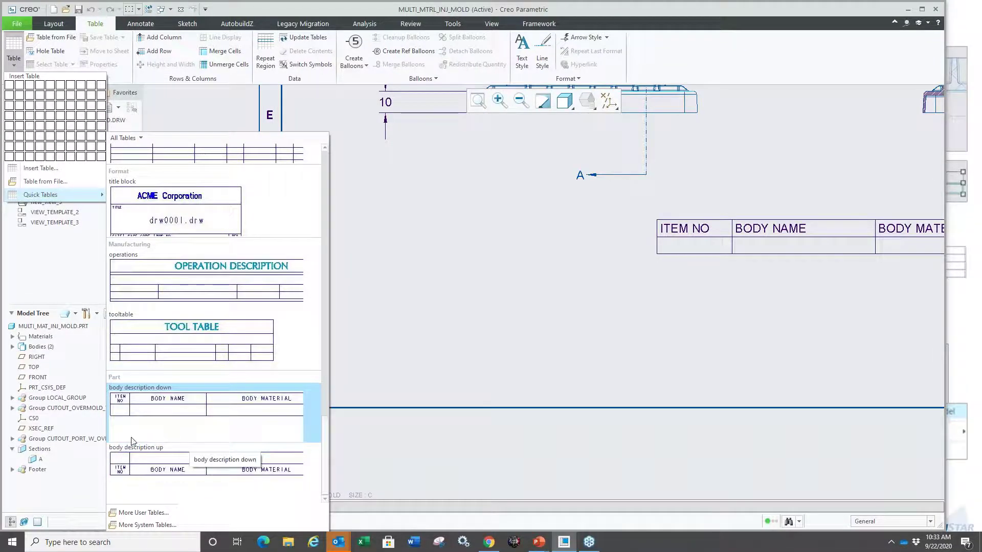
pyautogui.click(148, 411)
pyautogui.click(364, 307)
# - Examine the body names and materials listed in the placed body description table, underlining the overmold's material
pyautogui.scroll(5, 474, 384)
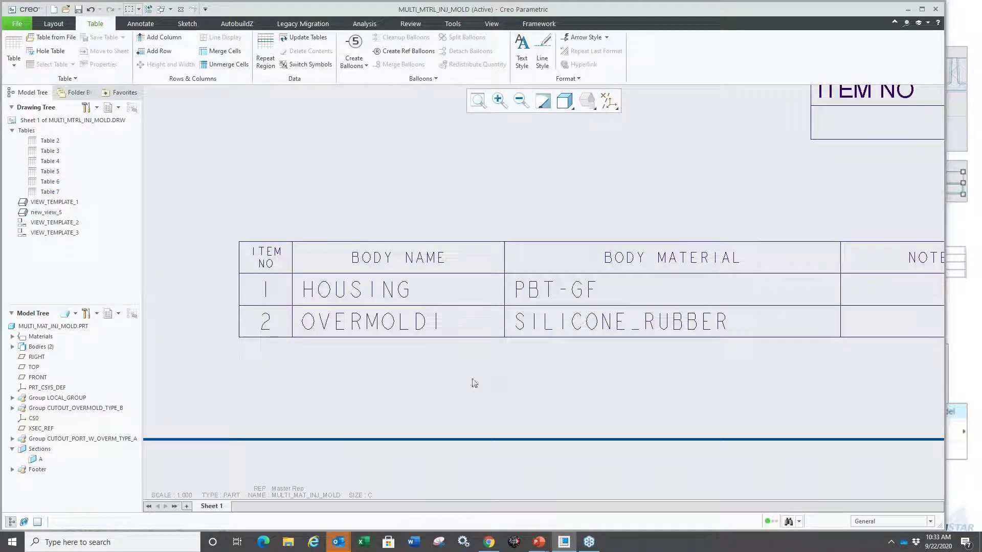
pyautogui.moveTo(647, 278); pyautogui.dragTo(580, 309, button='middle')
pyautogui.scroll(1, 581, 313)
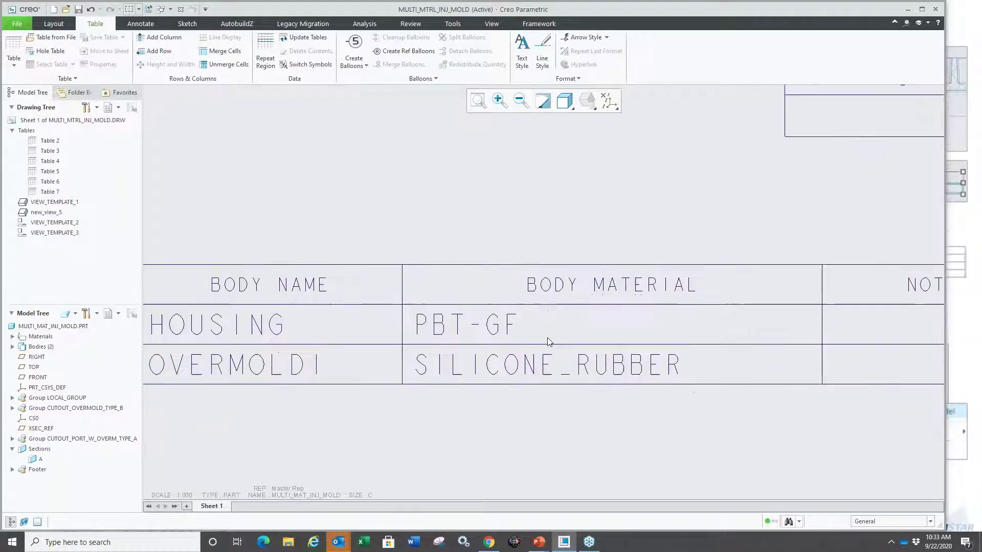
pyautogui.scroll(2, 513, 329)
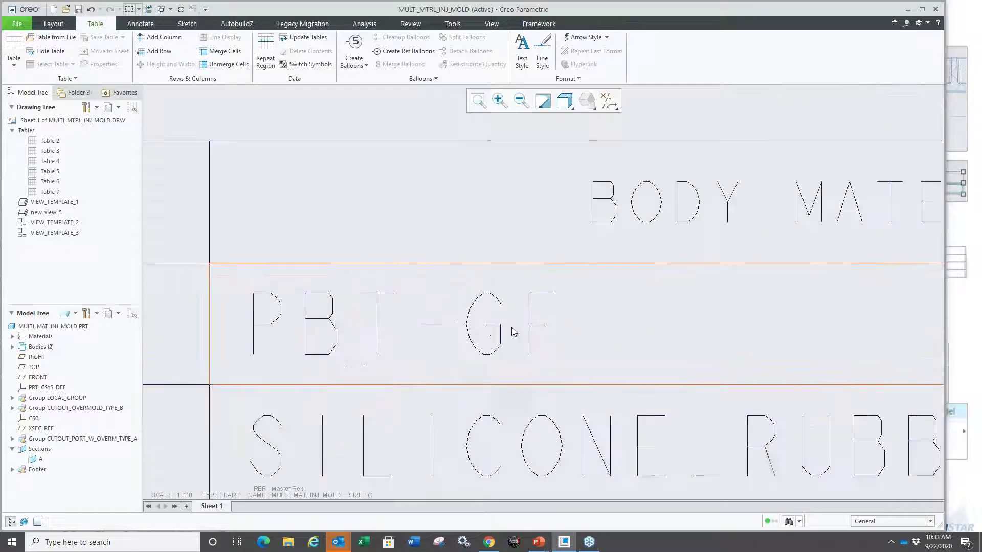
pyautogui.scroll(-3, 513, 327)
pyautogui.scroll(2, 487, 329)
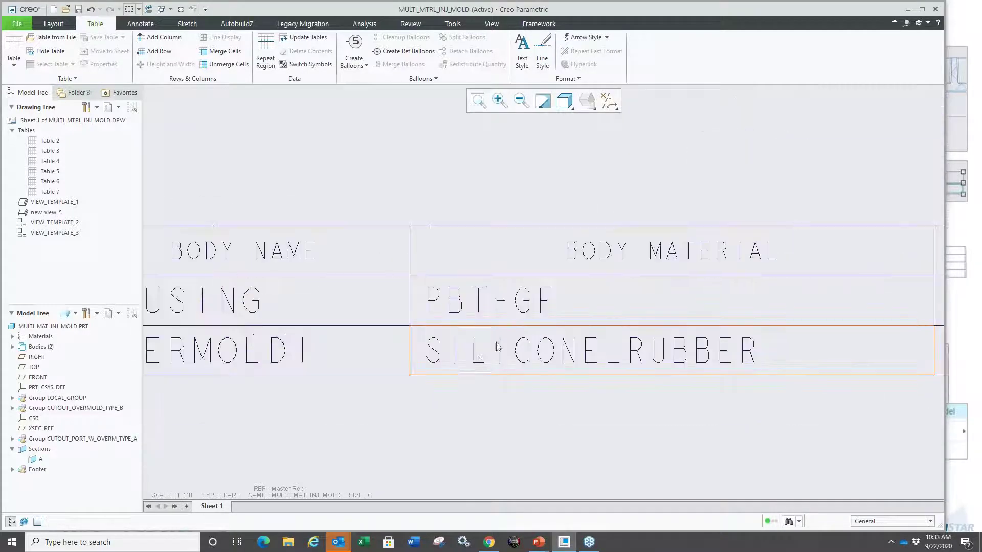
pyautogui.scroll(-3, 470, 366)
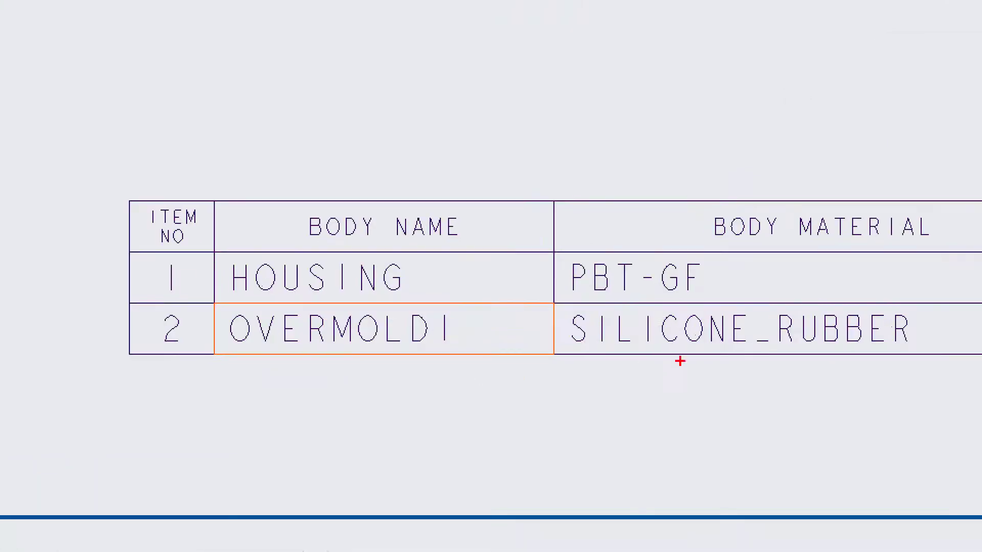
pyautogui.moveTo(556, 347); pyautogui.dragTo(901, 348)
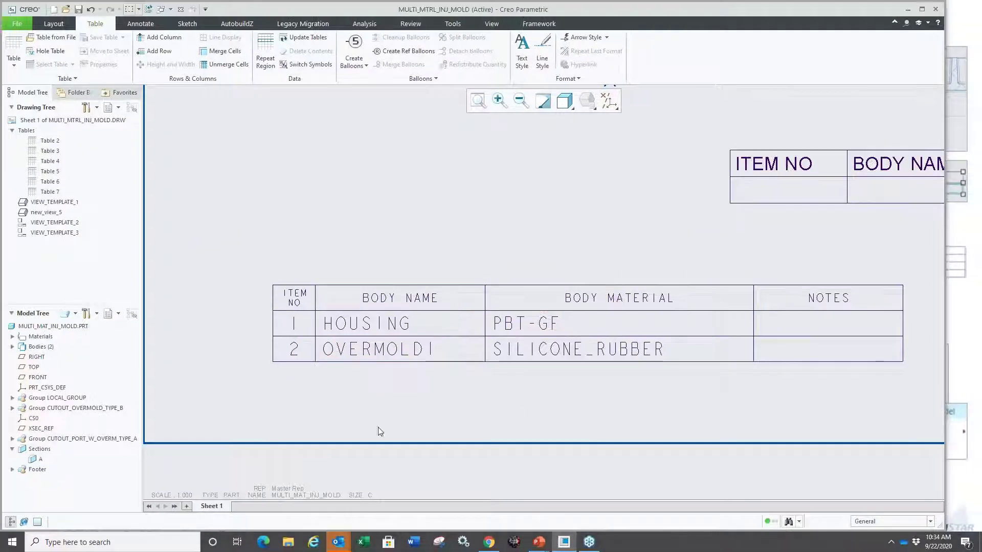
pyautogui.scroll(-3, 373, 422)
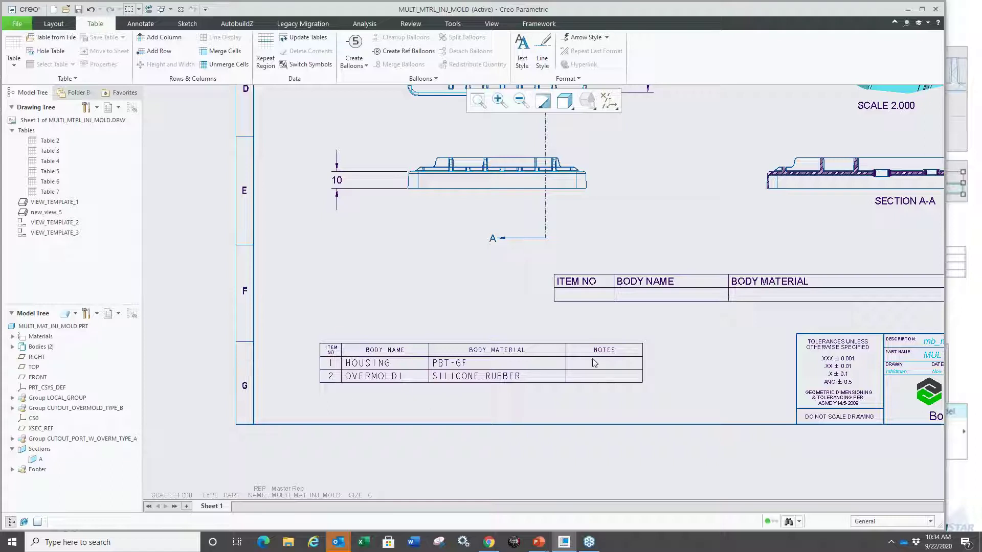
# - Delete the placed body description table from the sheet and refresh the drawing view
pyautogui.moveTo(296, 330); pyautogui.dragTo(661, 388)
pyautogui.press('Delete')
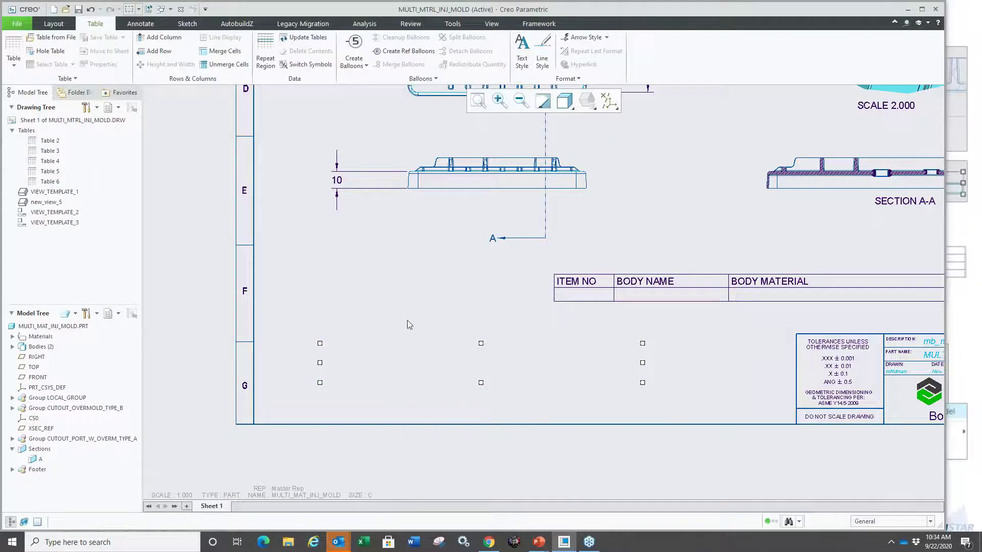
pyautogui.hotkey('ctrl', 'd')
# - Enter the report symbol rpt.index in the empty cell under ITEM NO of the table above the title block
pyautogui.scroll(5, 634, 317)
pyautogui.scroll(-2, 350, 328)
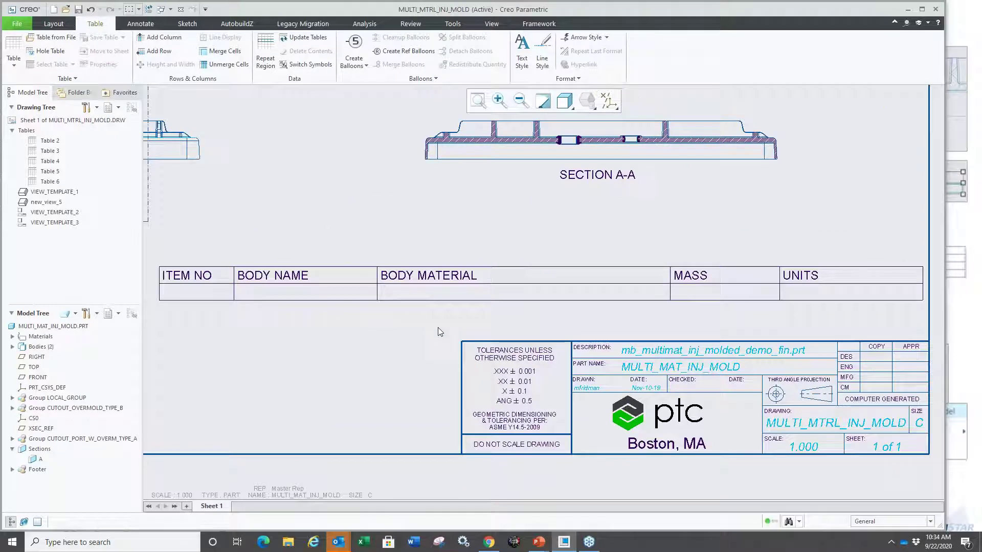
pyautogui.scroll(-2, 235, 300)
pyautogui.scroll(4, 266, 312)
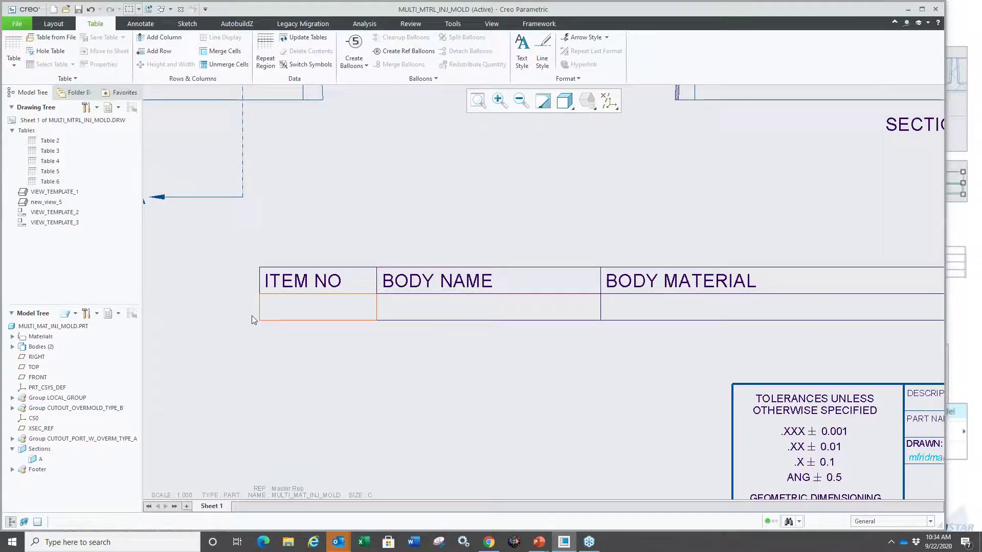
pyautogui.scroll(-2, 255, 317)
pyautogui.scroll(2, 358, 327)
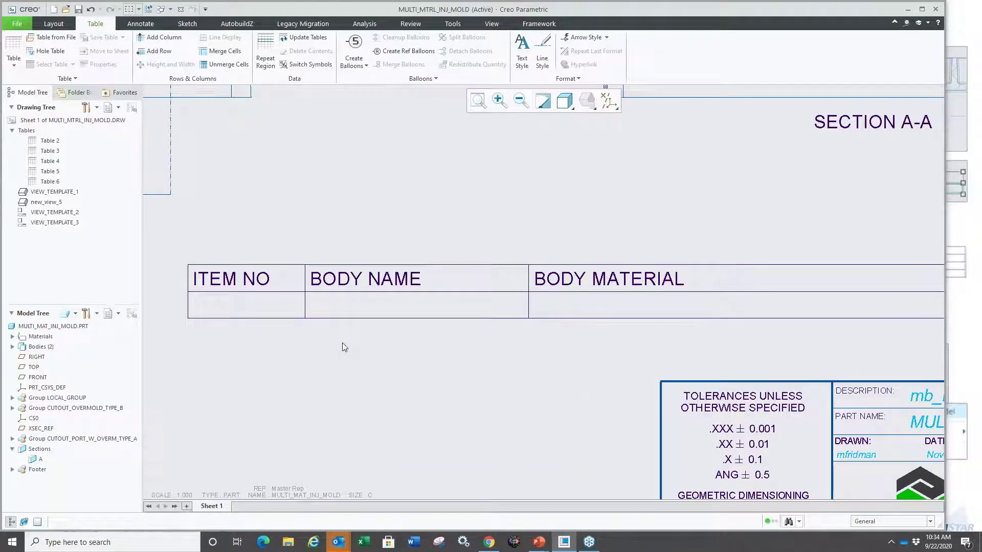
pyautogui.doubleClick(229, 308)
pyautogui.click(458, 287)
pyautogui.click(456, 204)
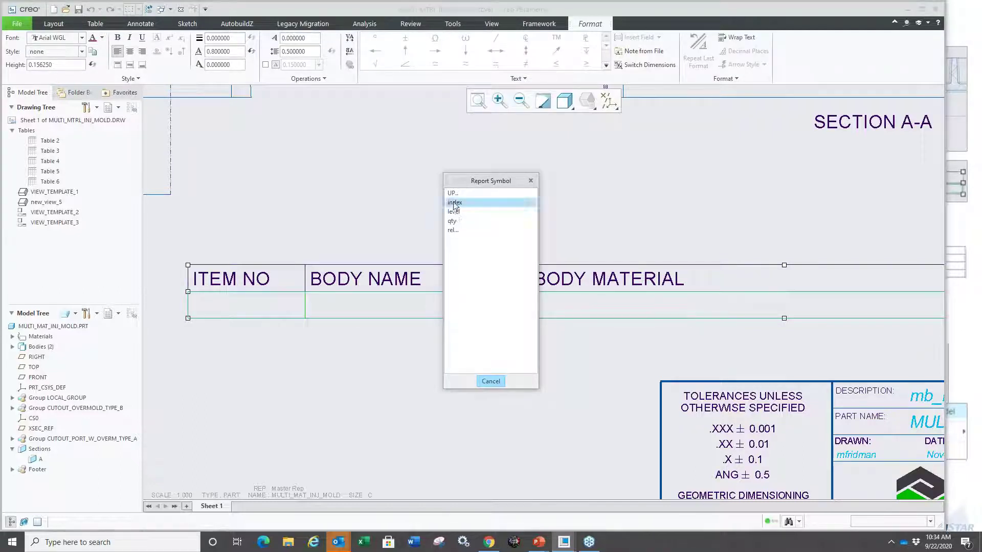
# - Enter the report symbol mdl.body.name in the cell under BODY NAME
pyautogui.doubleClick(345, 306)
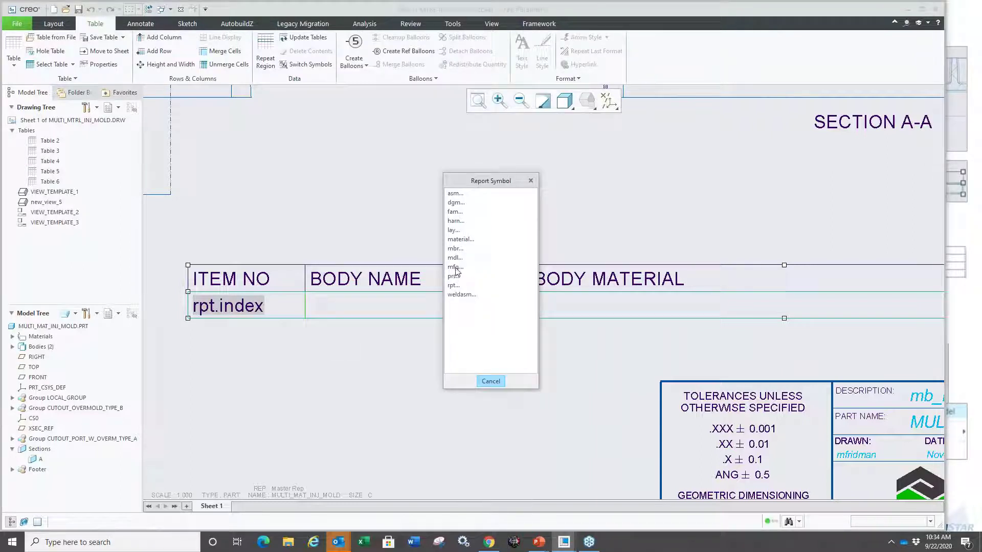
pyautogui.click(455, 257)
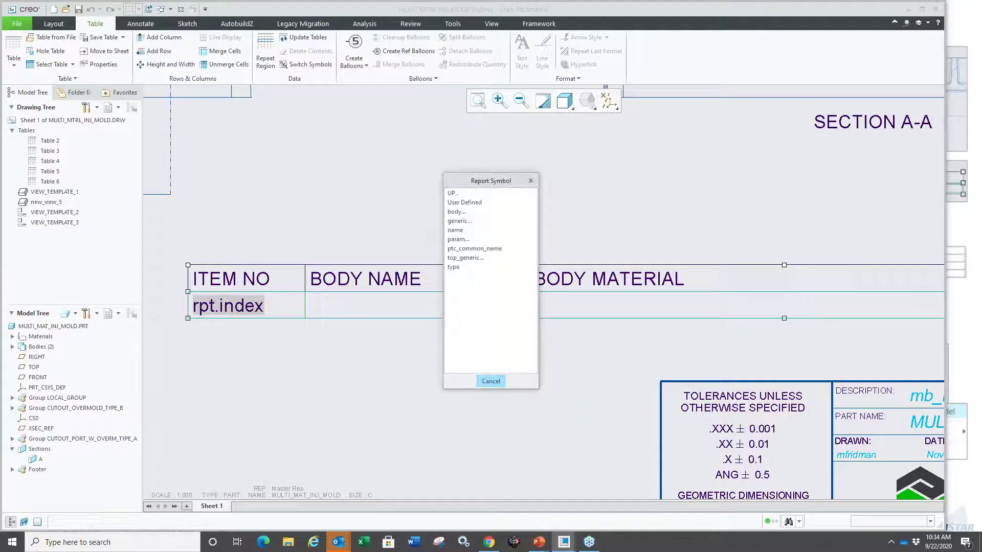
pyautogui.click(456, 212)
pyautogui.click(468, 212)
# - Enter the report symbol mdl.body.ptc_material.PTC_REPORTED_MATERIAL in the cell under BODY MATERIAL
pyautogui.scroll(5, 466, 360)
pyautogui.scroll(-4, 441, 286)
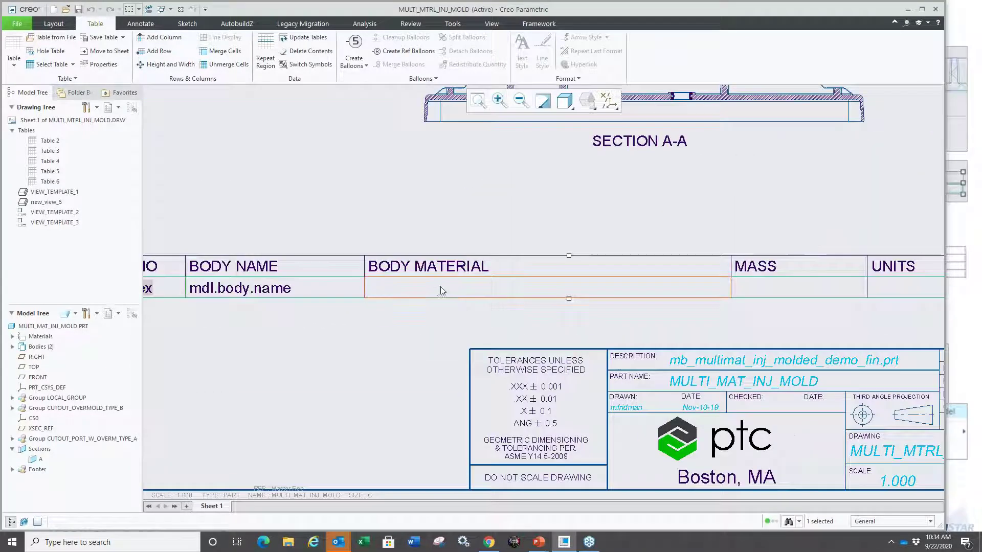
pyautogui.doubleClick(437, 288)
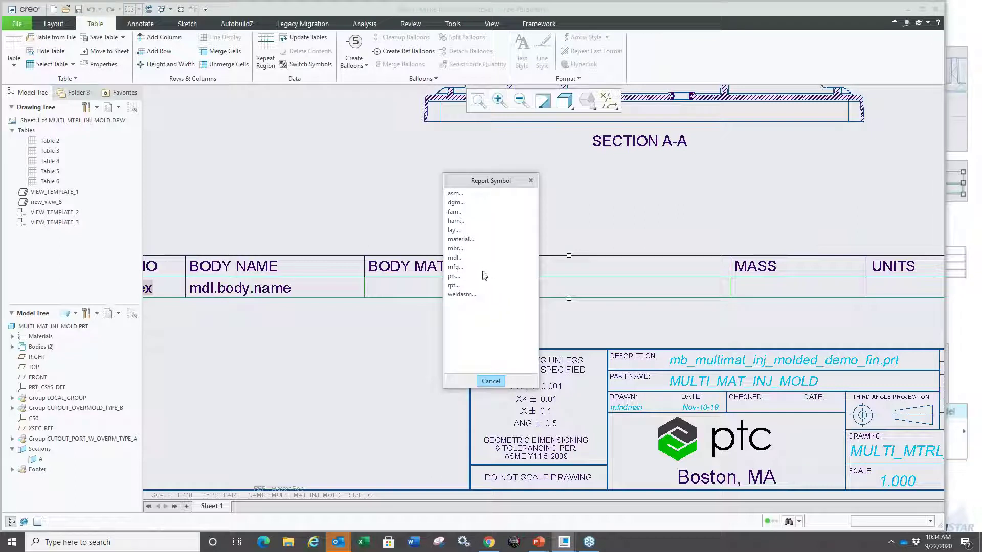
pyautogui.click(455, 258)
pyautogui.click(457, 212)
pyautogui.click(465, 231)
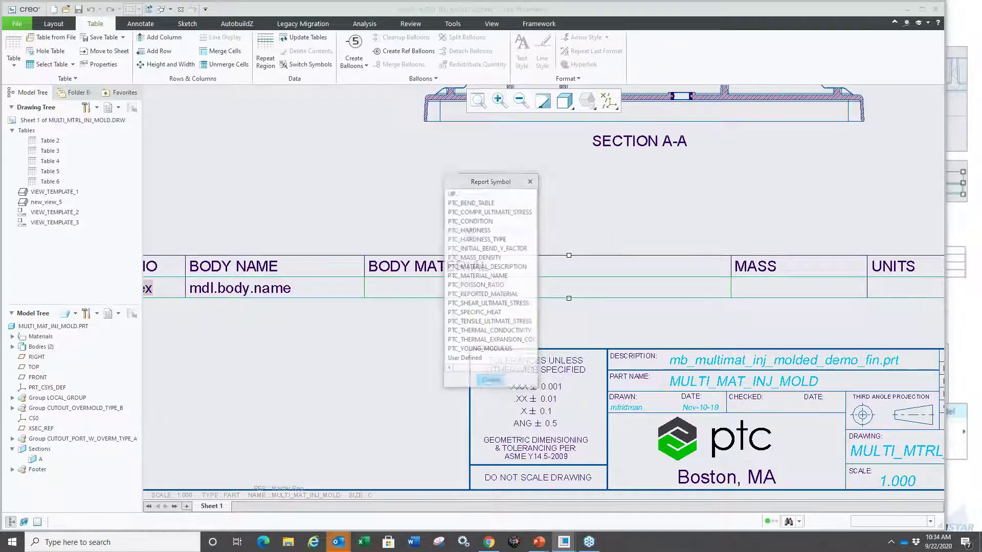
pyautogui.click(480, 295)
# - Enter the report symbol mdl.body.mass in the cell under MASS, using the user-defined symbol text mass
pyautogui.scroll(2, 388, 220)
pyautogui.scroll(-3, 627, 256)
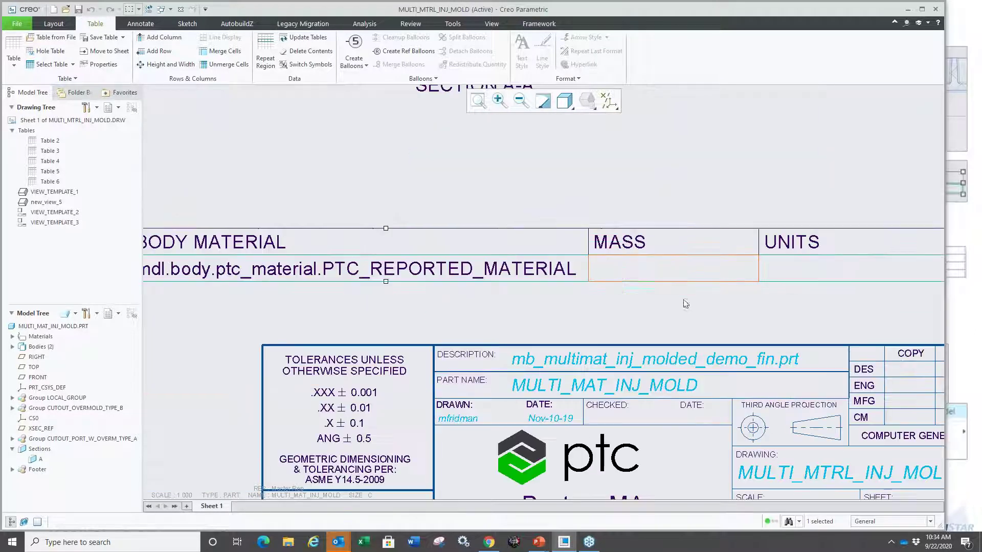
pyautogui.doubleClick(639, 268)
pyautogui.click(457, 257)
pyautogui.click(457, 211)
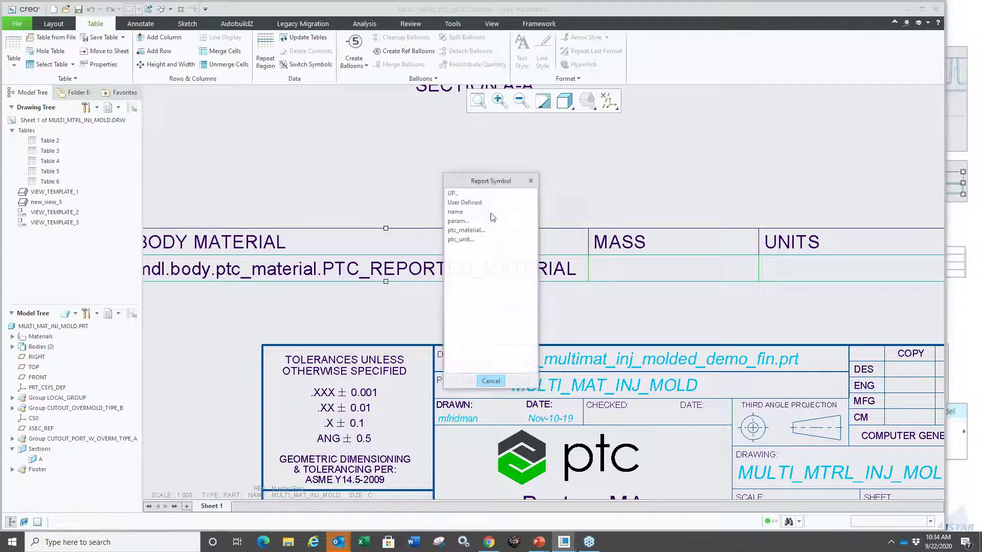
pyautogui.click(464, 202)
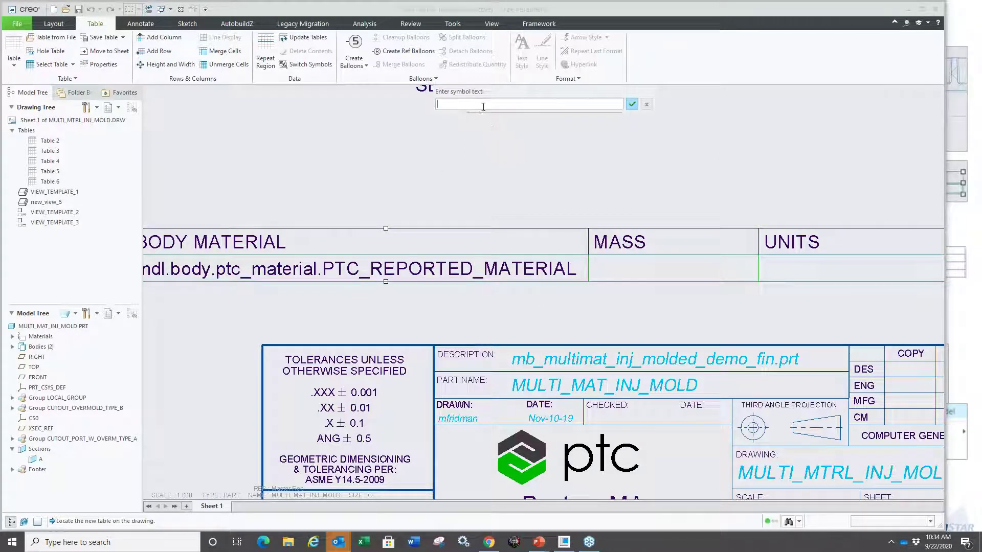
pyautogui.press('Return')
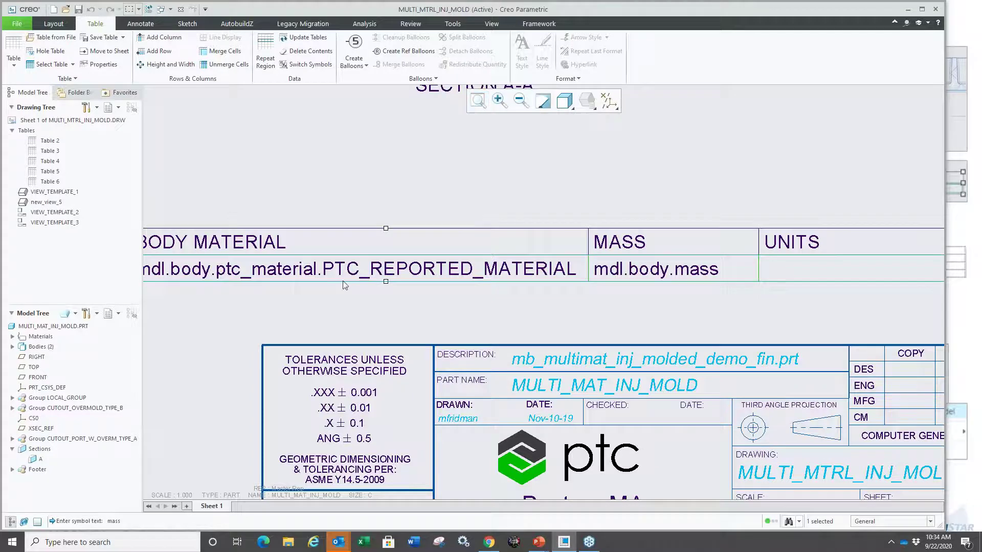
# - Enter the report symbol mdl.body.ptc_material in the empty cell under UNITS
pyautogui.scroll(2, 464, 207)
pyautogui.scroll(-4, 635, 265)
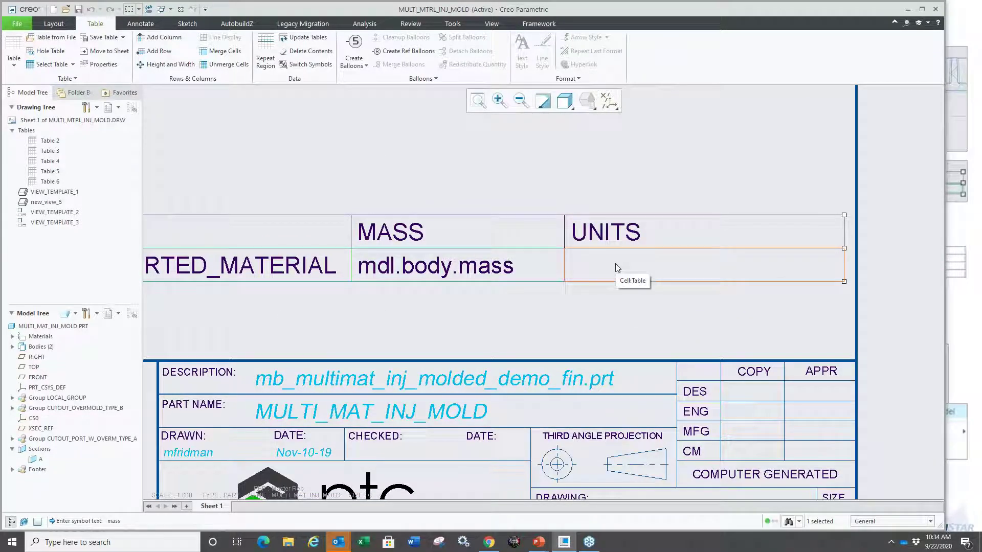
pyautogui.doubleClick(615, 264)
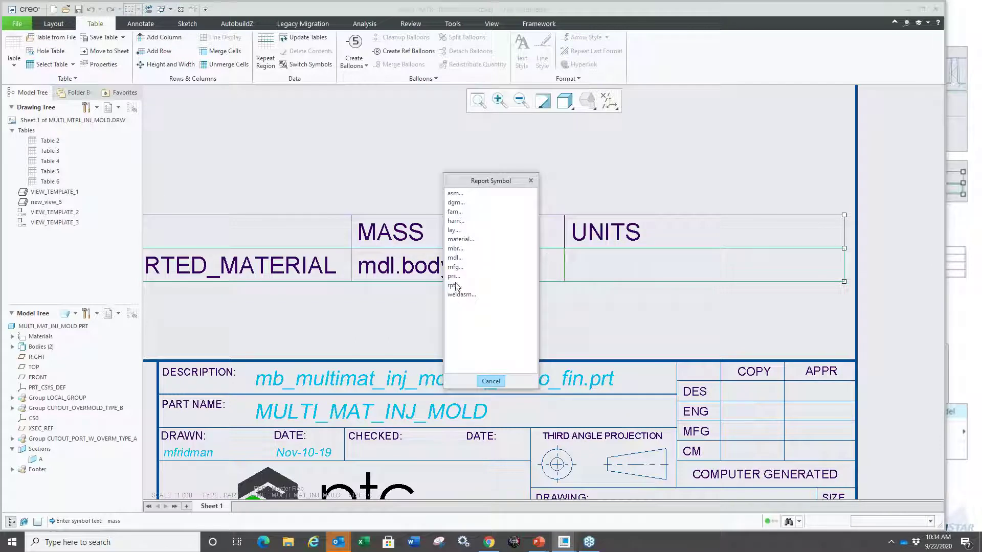
pyautogui.click(460, 257)
pyautogui.click(460, 212)
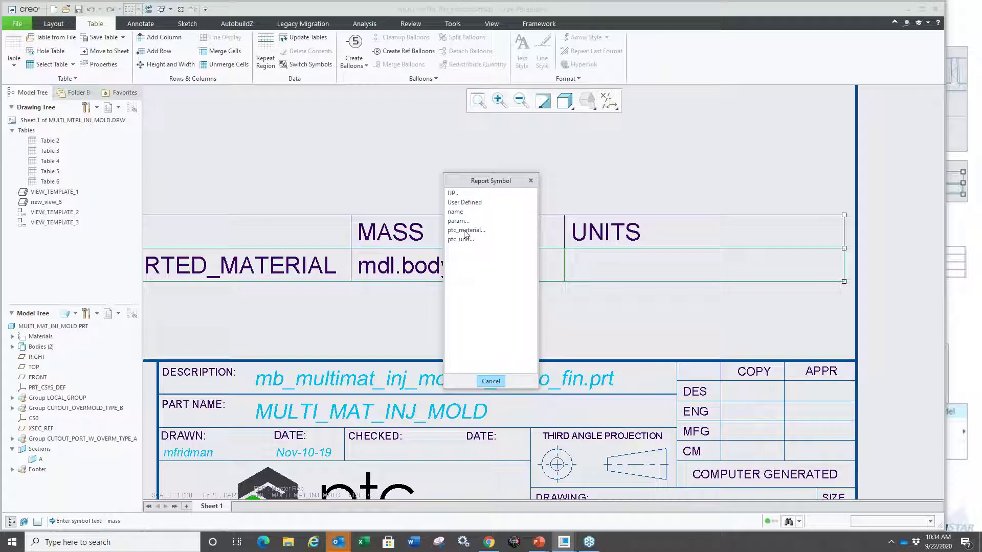
pyautogui.click(466, 230)
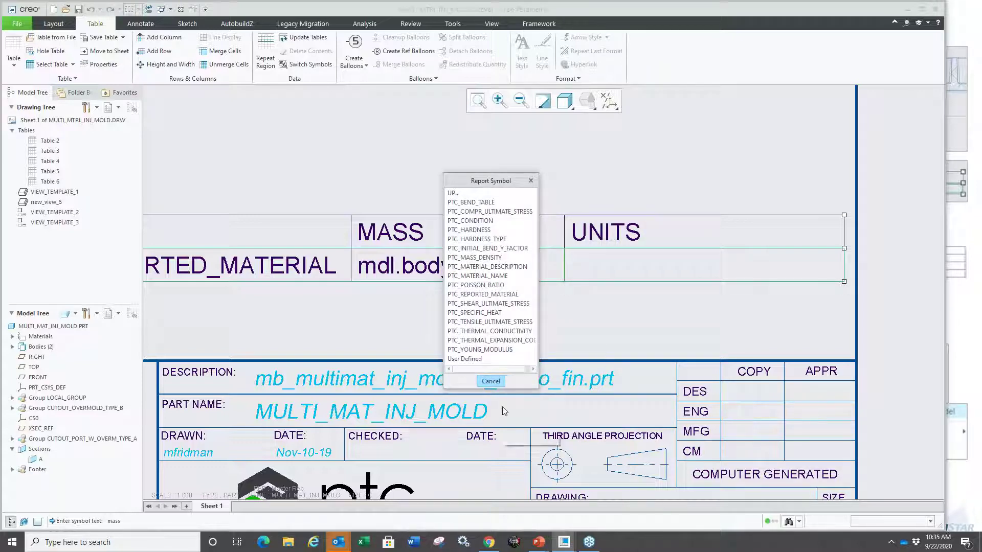
pyautogui.click(491, 382)
pyautogui.scroll(-3, 452, 269)
pyautogui.scroll(3, 453, 269)
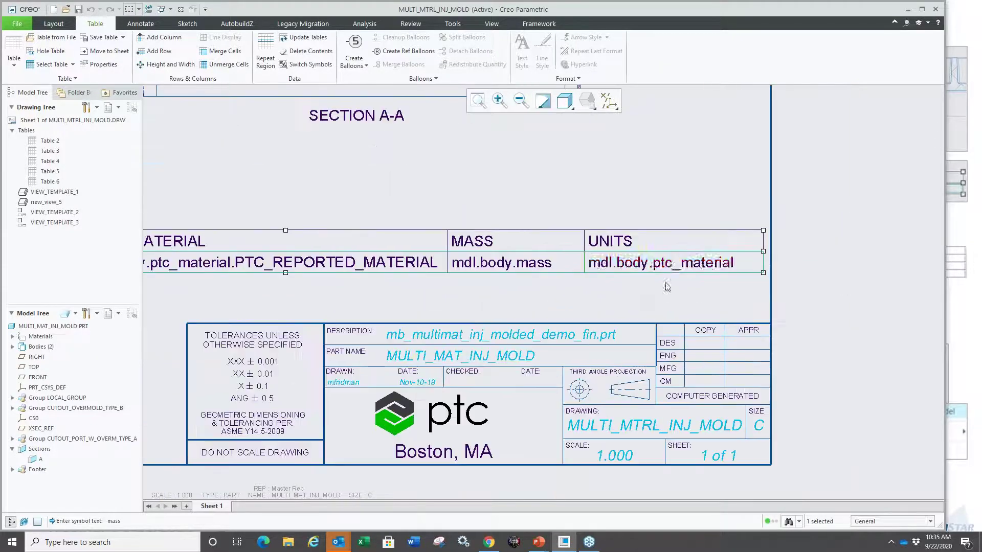
# - Clear the report symbol from the cell under UNITS and update the body table
pyautogui.scroll(-2, 453, 270)
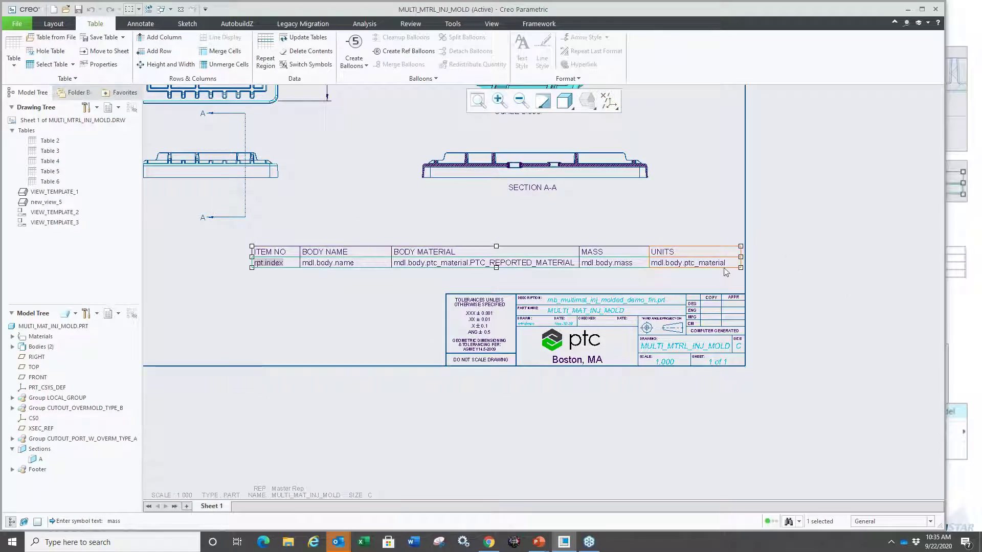
pyautogui.scroll(1, 743, 273)
pyautogui.rightClick(743, 264)
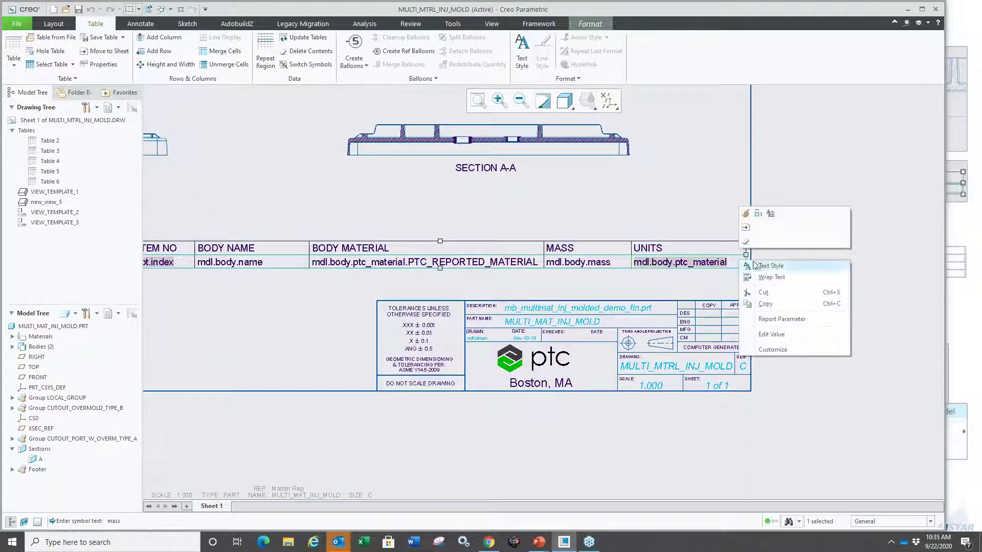
pyautogui.click(746, 215)
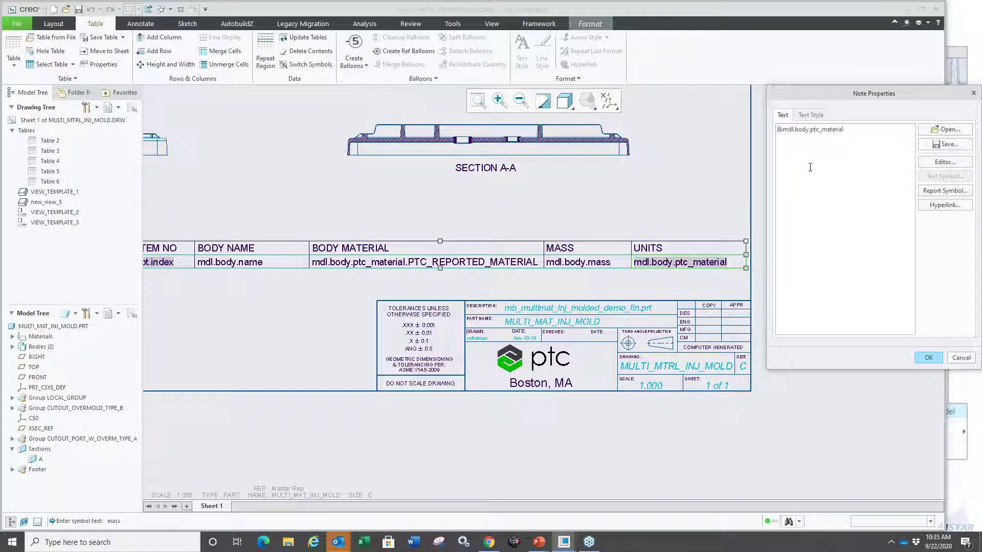
pyautogui.moveTo(857, 133); pyautogui.dragTo(717, 136)
pyautogui.press('Delete')
pyautogui.click(928, 358)
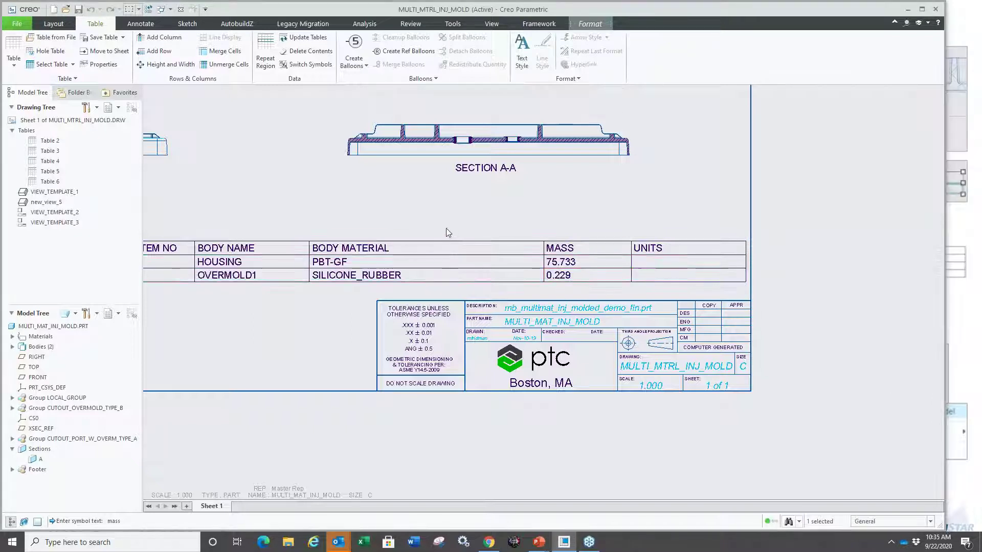
# - Examine the item numbers, body names, materials and masses reported in the body table above the title block
pyautogui.scroll(-2, 407, 243)
pyautogui.scroll(1, 442, 243)
pyautogui.scroll(-2, 336, 271)
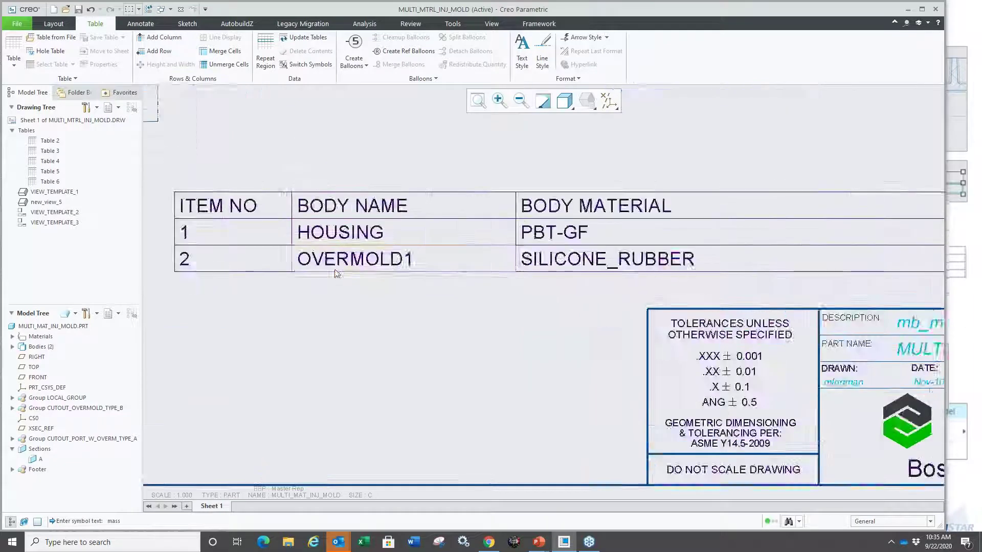
pyautogui.scroll(2, 335, 271)
pyautogui.scroll(3, 376, 276)
pyautogui.scroll(-2, 368, 273)
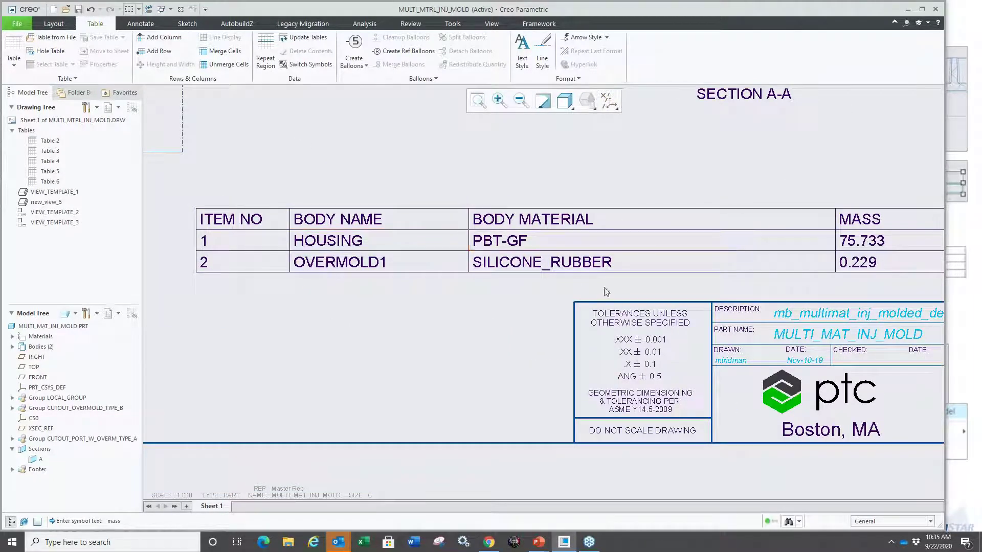
pyautogui.scroll(-2, 461, 235)
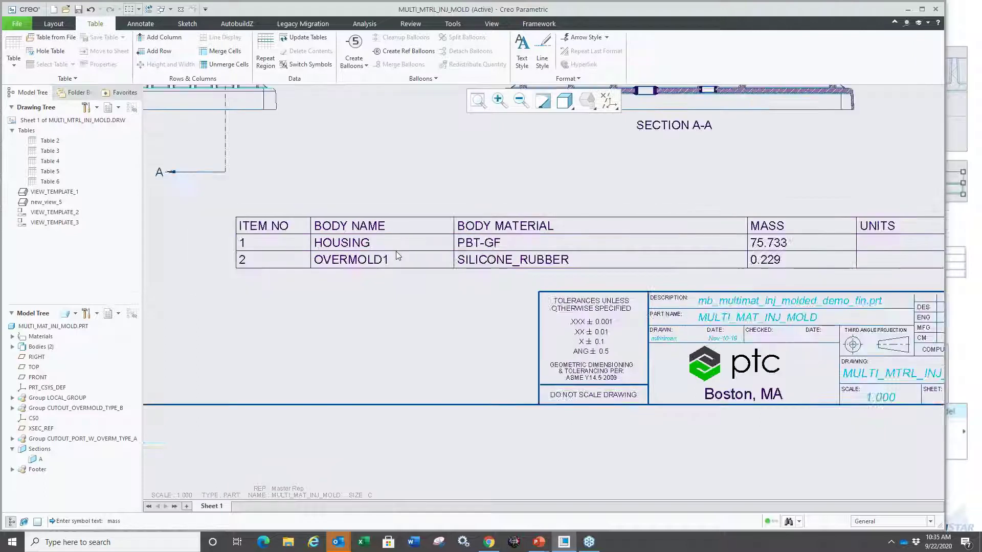
pyautogui.scroll(2, 434, 229)
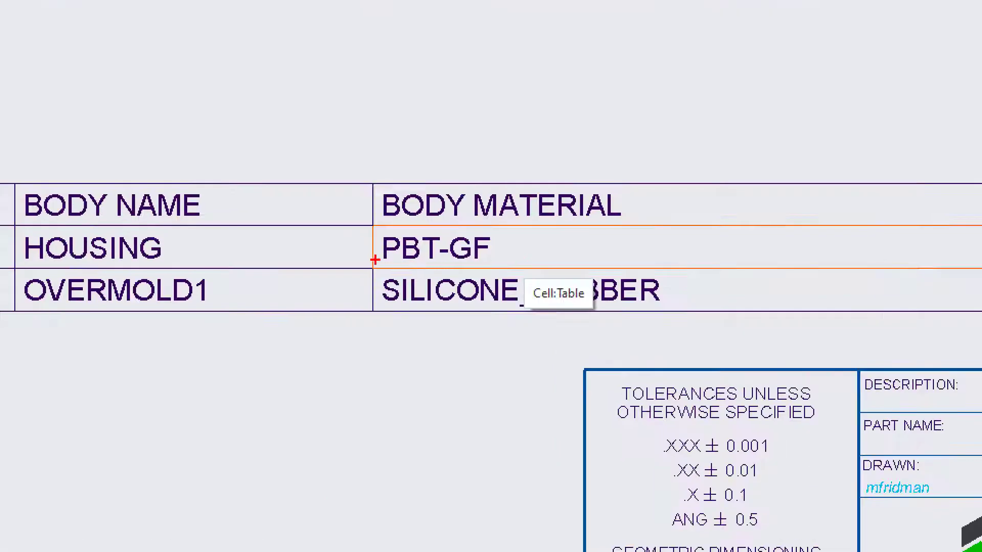
pyautogui.doubleClick(375, 260)
pyautogui.press('Escape')
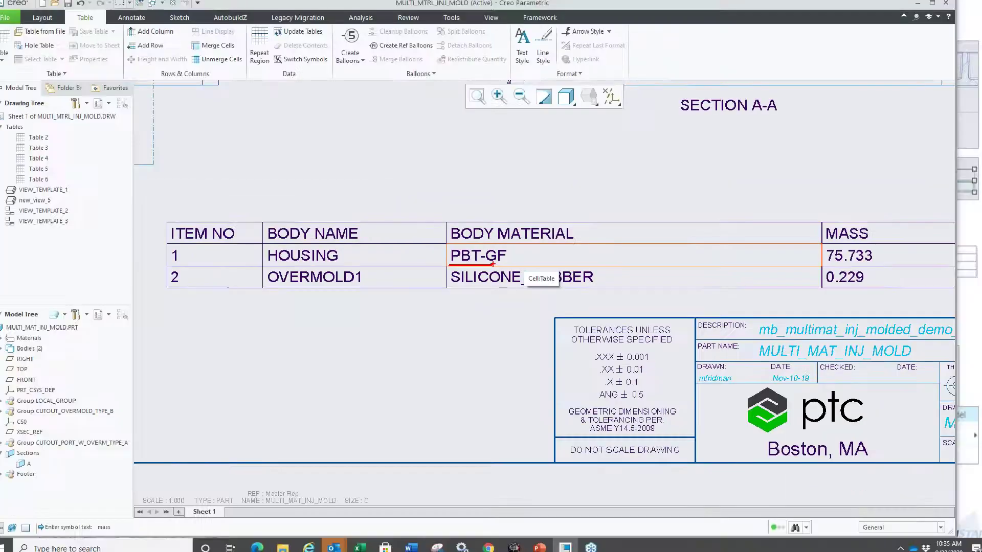
pyautogui.scroll(2, 285, 301)
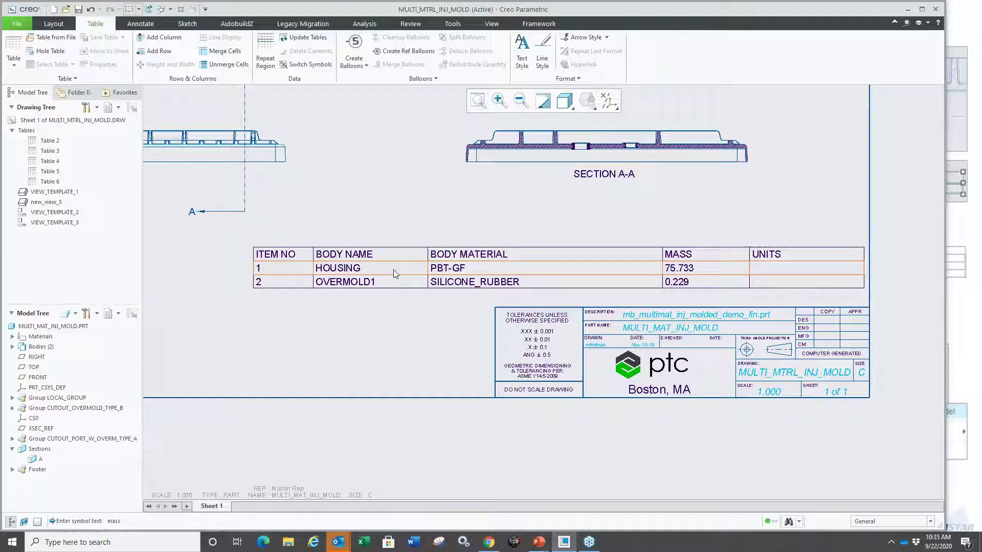
# - Set the body table's repeat region attributes to Recursive
pyautogui.click(395, 273)
pyautogui.click(366, 175)
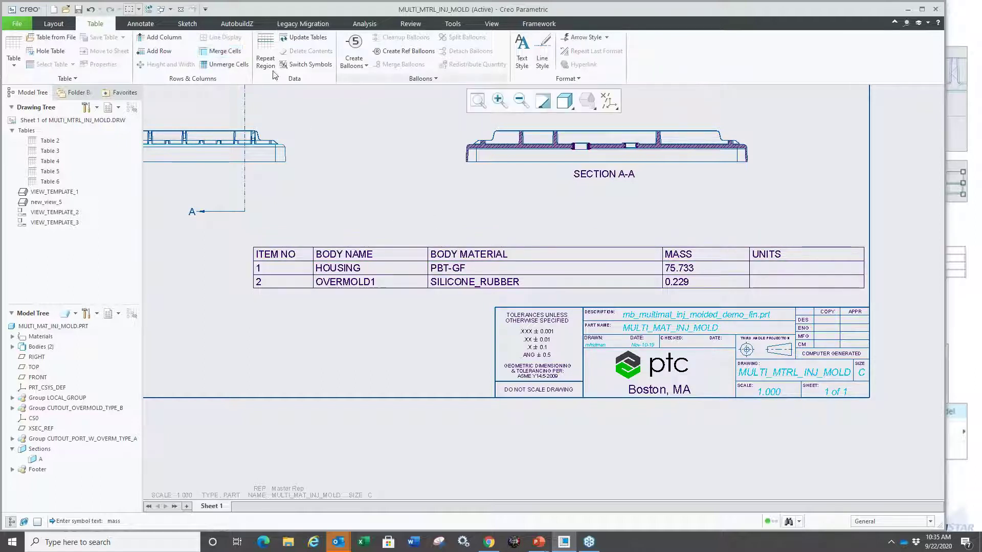
pyautogui.click(265, 52)
pyautogui.click(911, 159)
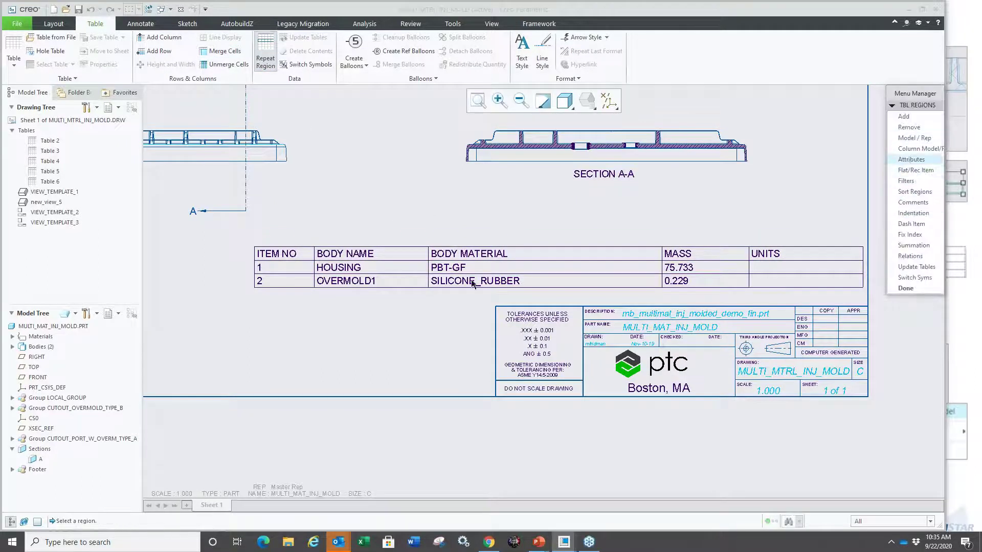
pyautogui.click(859, 261)
pyautogui.click(911, 171)
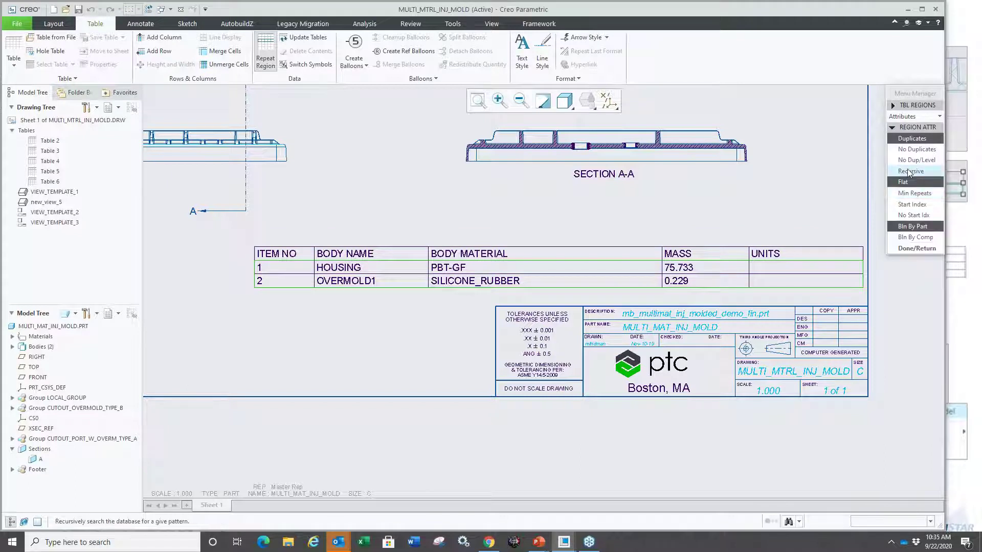
pyautogui.click(904, 249)
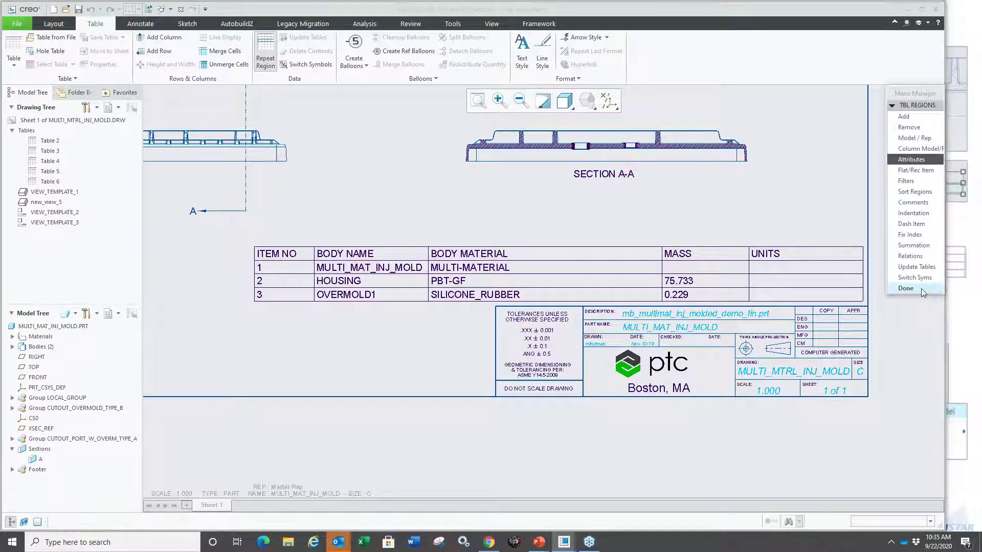
pyautogui.click(906, 288)
# - Switch to the PowerPoint slide show and advance to the slide on multibody Sheetmetal, FMX and ModelCHECK
pyautogui.scroll(-2, 429, 324)
pyautogui.press('super+Tab')
pyautogui.click(389, 169)
pyautogui.click(397, 257)
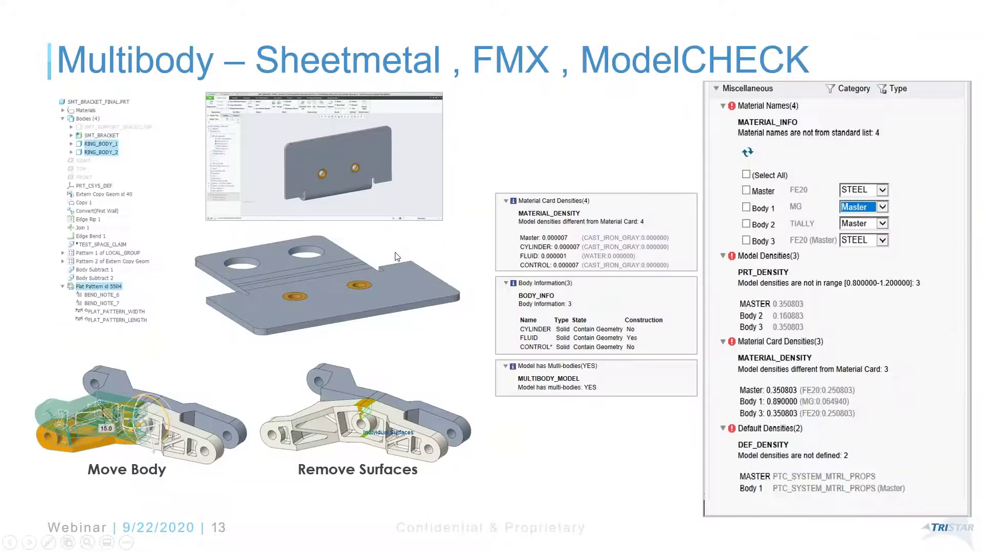
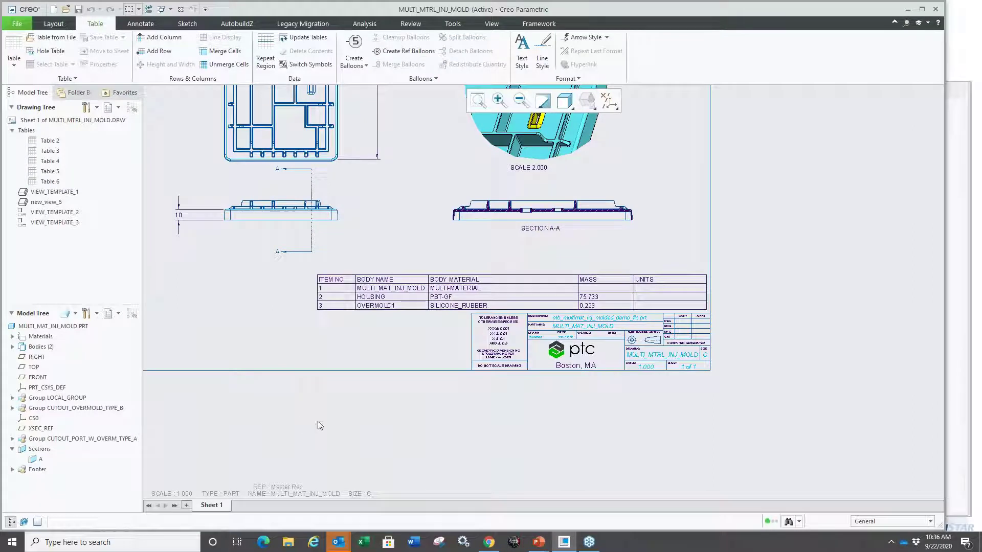
# - Close the drawing, clearing undisplayed objects from the session, and open fmx1.prt from the FMX folder
pyautogui.hotkey('ctrl', 'w')
pyautogui.press('Return')
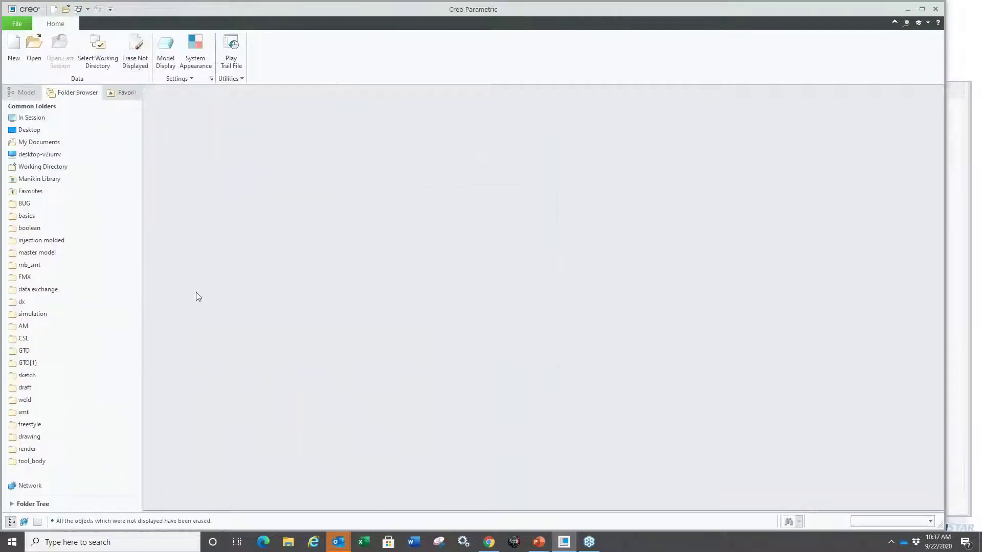
pyautogui.click(41, 277)
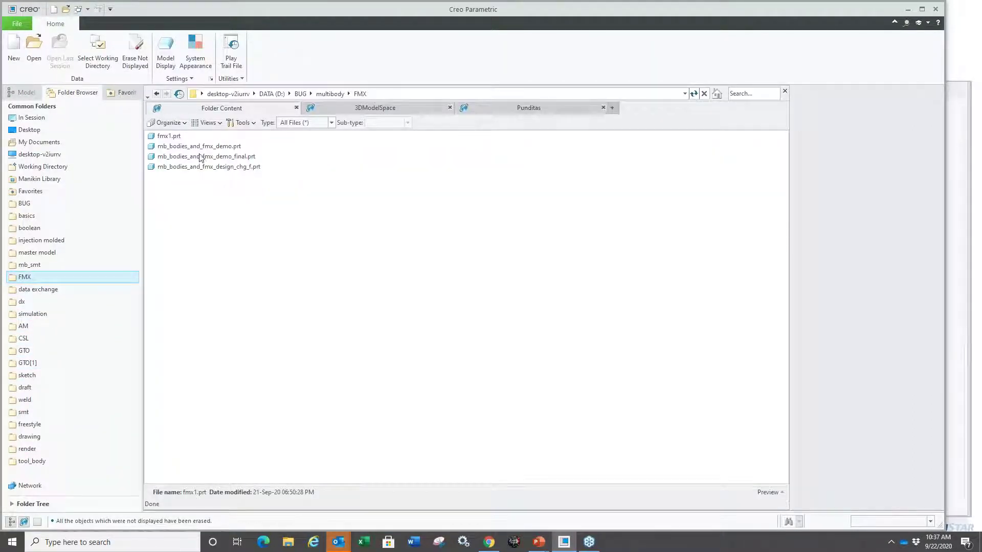
pyautogui.doubleClick(176, 139)
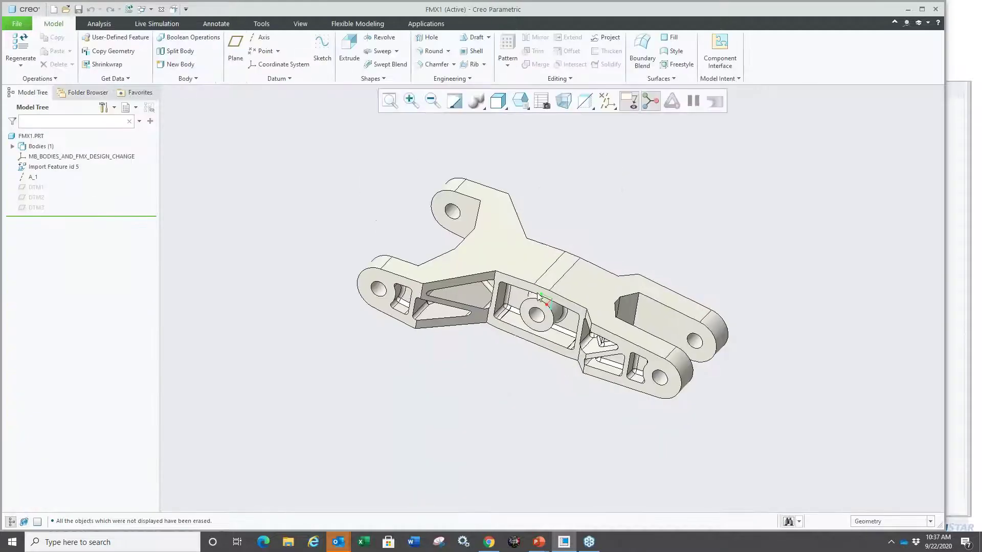
# - Turn on datum plane display for the part and preview its existing datum planes
pyautogui.scroll(4, 574, 286)
pyautogui.moveTo(574, 287); pyautogui.dragTo(532, 266, button='middle')
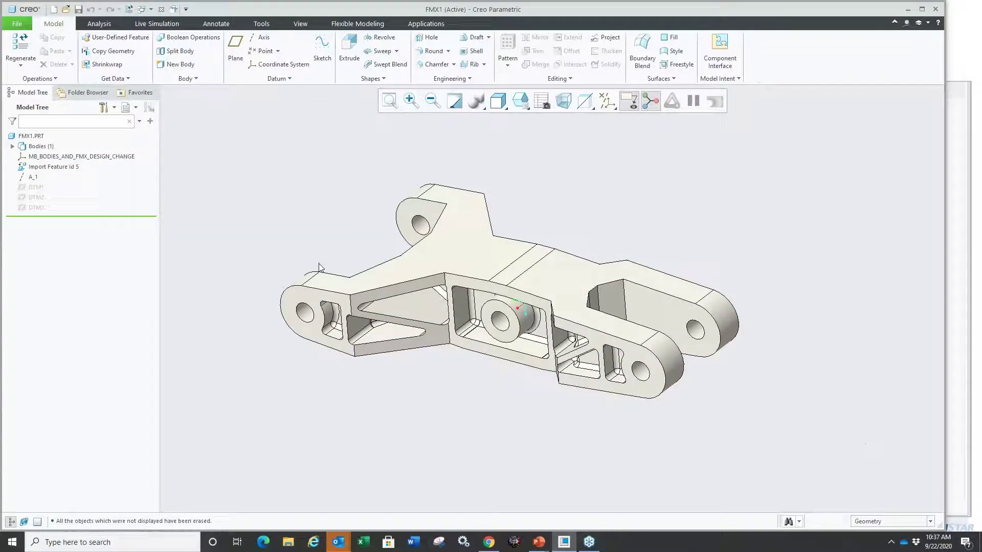
pyautogui.scroll(-3, 481, 373)
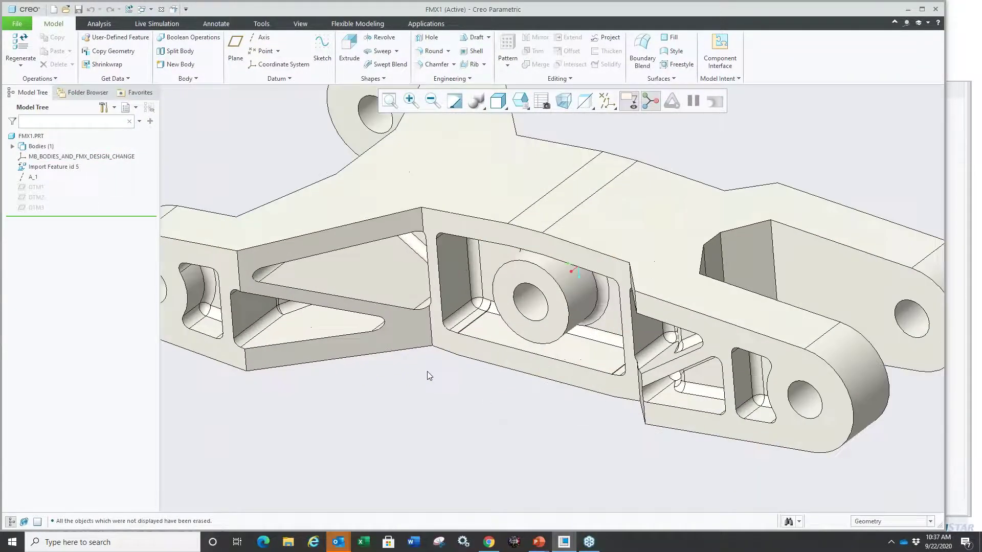
pyautogui.scroll(2, 427, 373)
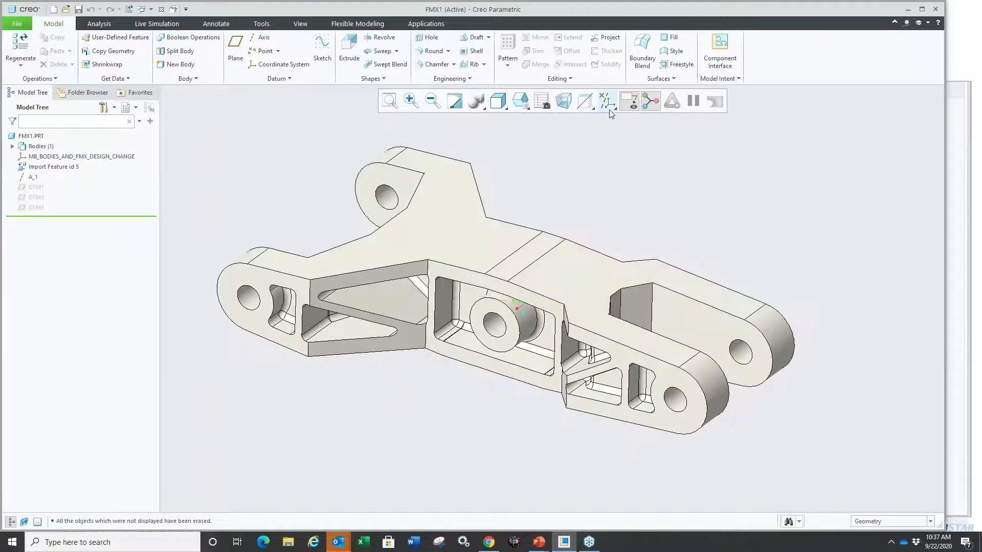
pyautogui.click(609, 105)
pyautogui.click(544, 165)
pyautogui.click(608, 101)
pyautogui.click(665, 163)
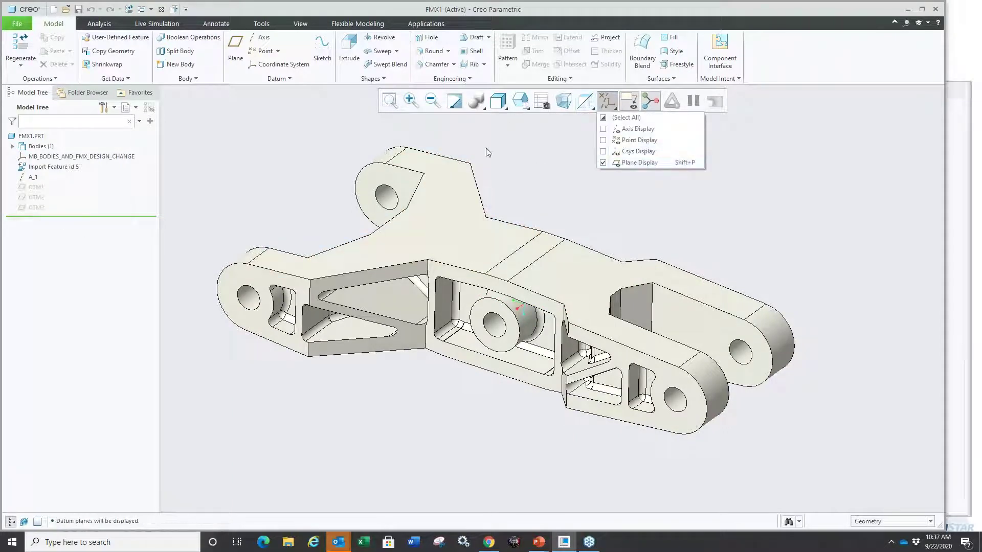
pyautogui.click(41, 189)
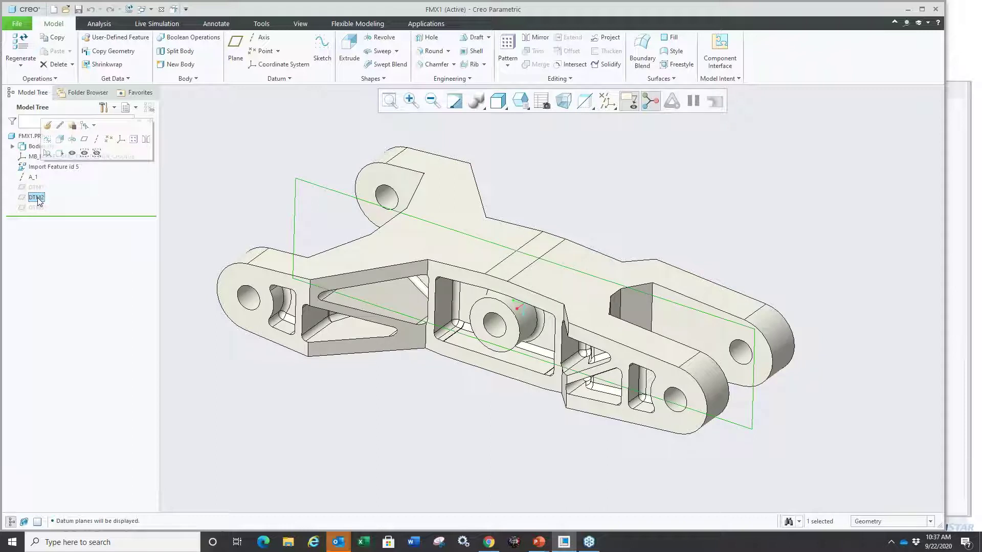
pyautogui.click(223, 171)
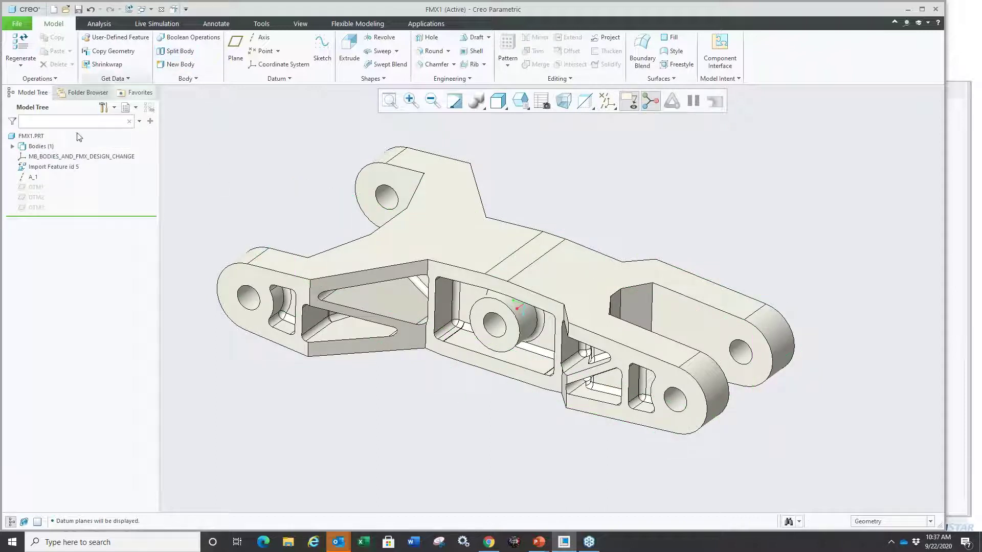
# - Split the imported arm body lengthwise into two bodies, using datum plane DTM1 as the splitting object
pyautogui.click(13, 147)
pyautogui.click(174, 52)
pyautogui.click(460, 221)
pyautogui.rightClick(268, 187)
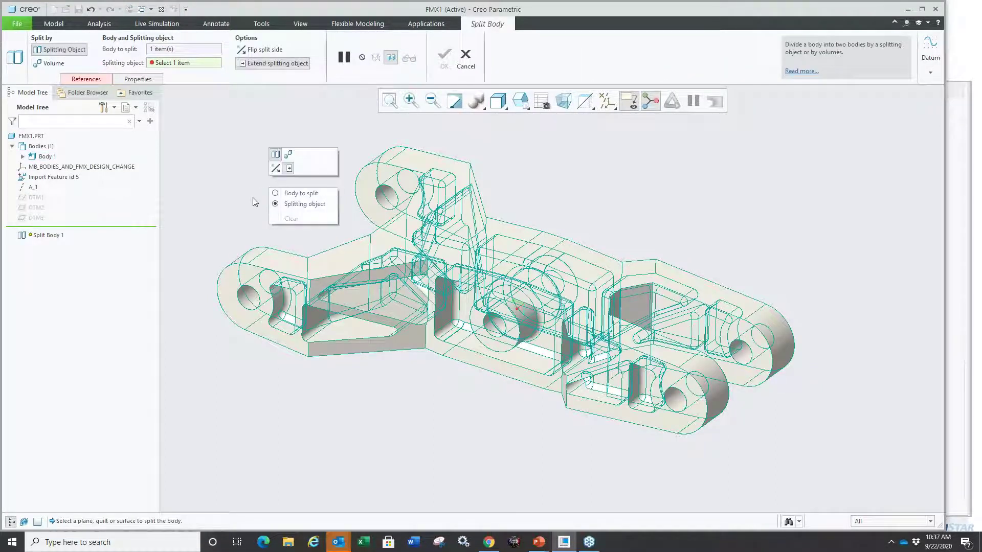
pyautogui.click(205, 209)
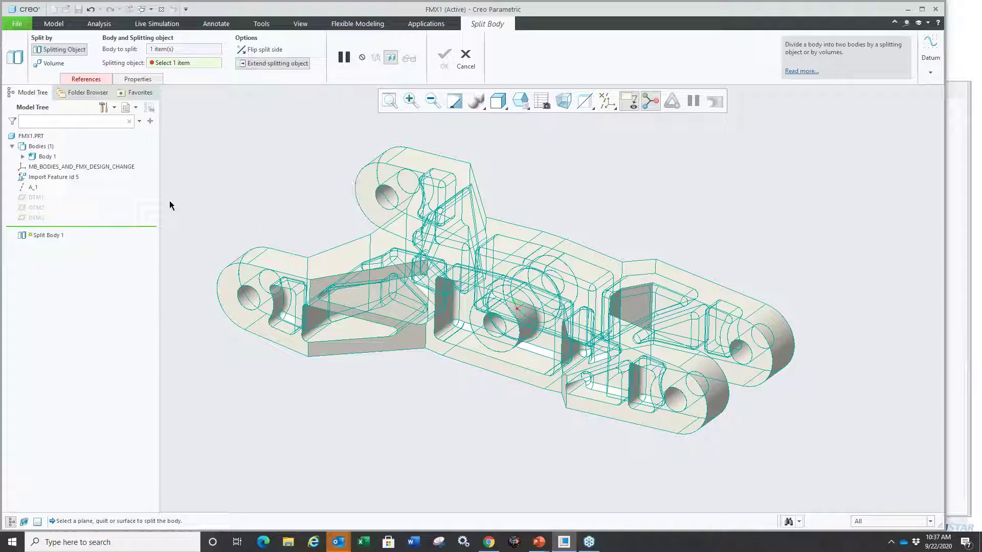
pyautogui.click(36, 200)
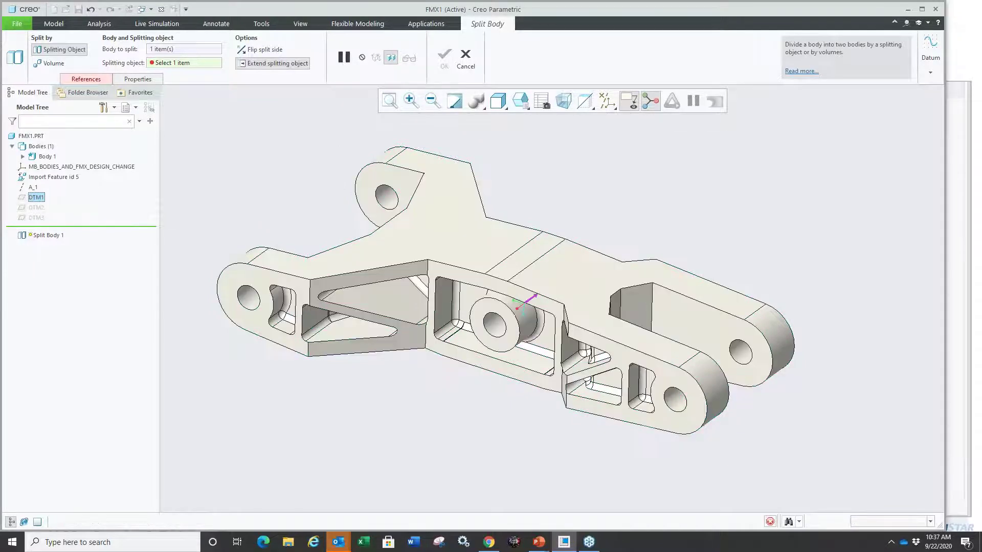
pyautogui.middleClick(229, 187)
# - Apply a yellow appearance to the whole rear body, Body 3, with the selection filter set to Body
pyautogui.moveTo(292, 208)
pyautogui.mouseDown(button='middle')
pyautogui.moveTo(203, 209)
pyautogui.moveTo(263, 190)
pyautogui.moveTo(290, 215)
pyautogui.mouseUp(button='middle')
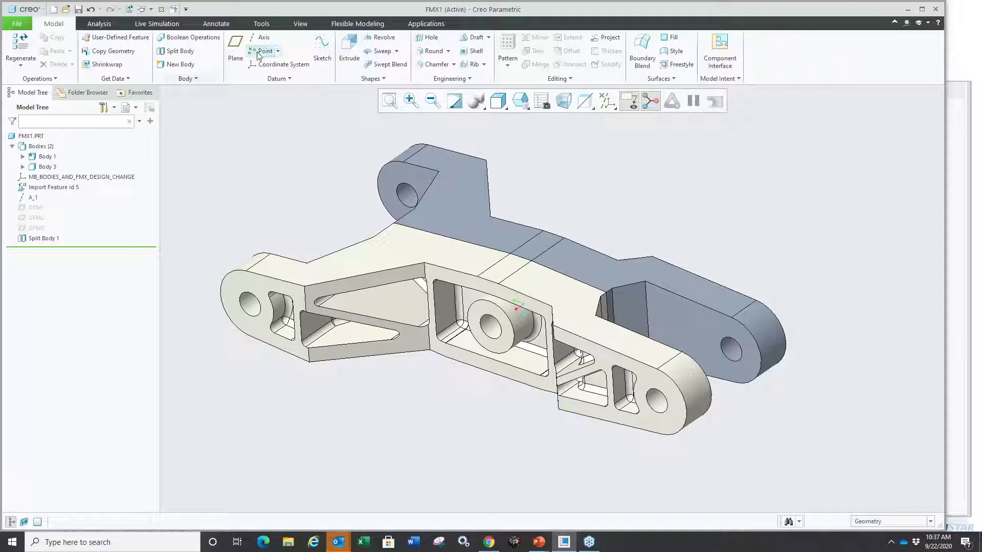
pyautogui.click(300, 24)
pyautogui.click(105, 61)
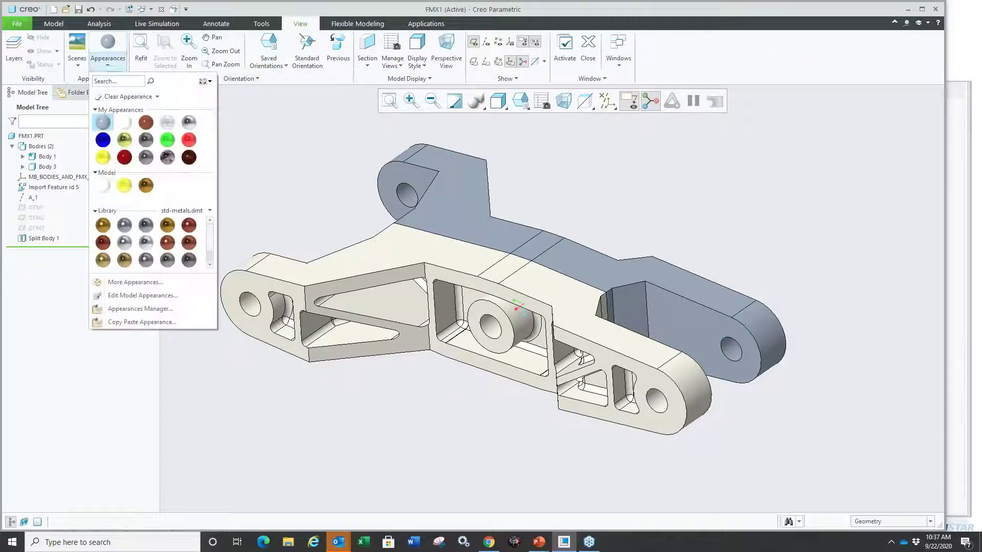
pyautogui.click(101, 165)
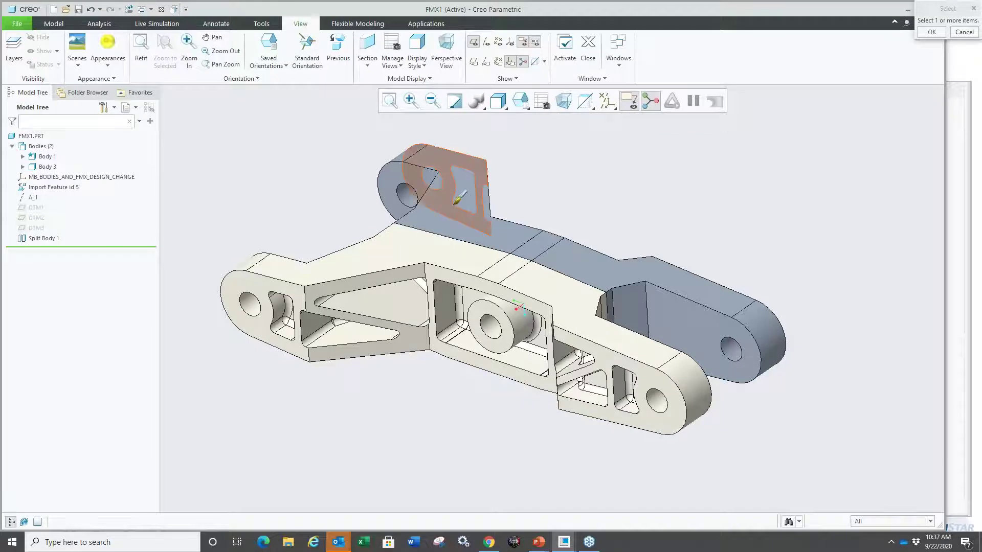
pyautogui.click(889, 522)
pyautogui.click(879, 502)
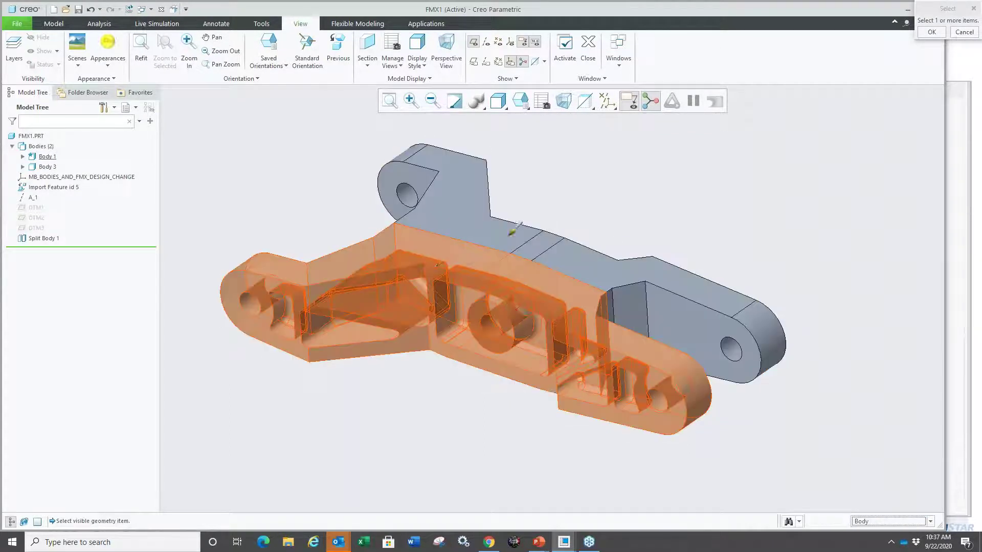
pyautogui.click(509, 234)
pyautogui.middleClick(585, 193)
pyautogui.keyDown('shift'); pyautogui.moveTo(516, 199); pyautogui.dragTo(505, 204, button='middle'); pyautogui.keyUp('shift')
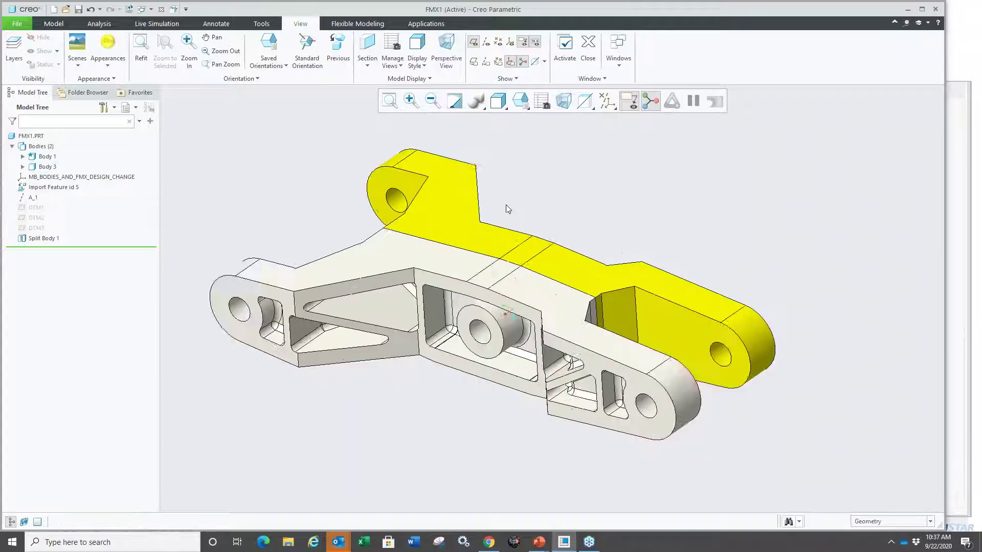
pyautogui.scroll(-2, 508, 209)
pyautogui.click(870, 522)
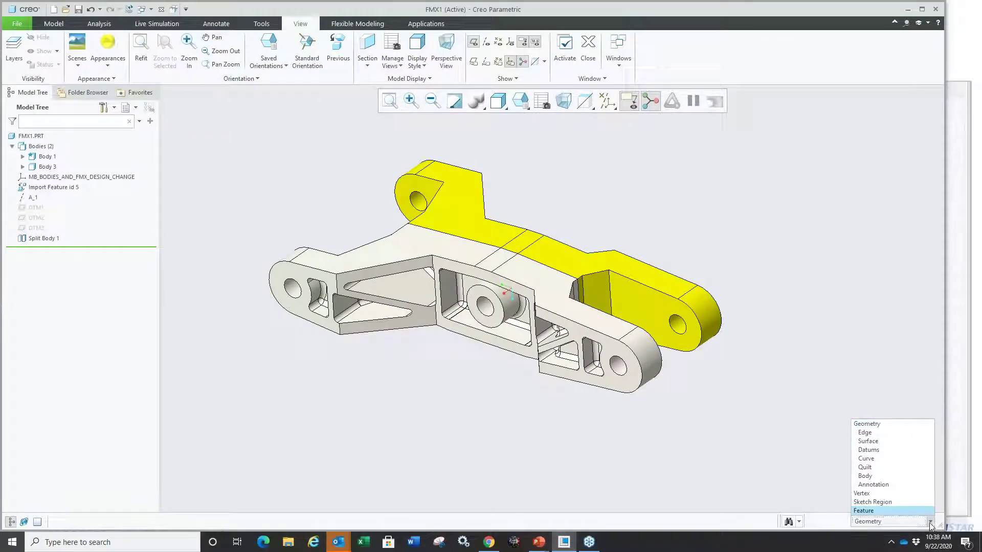
pyautogui.click(871, 425)
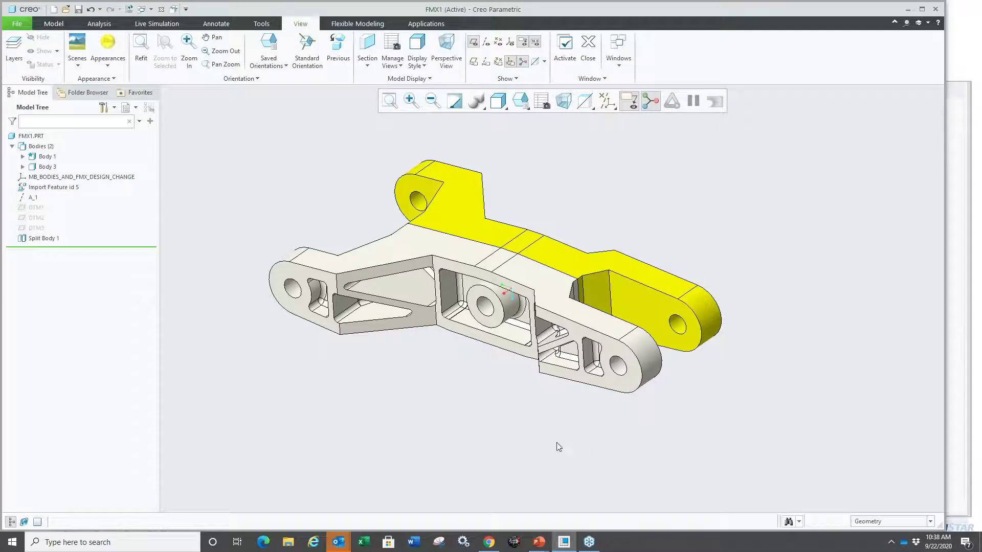
pyautogui.scroll(-3, 495, 299)
pyautogui.scroll(2, 494, 307)
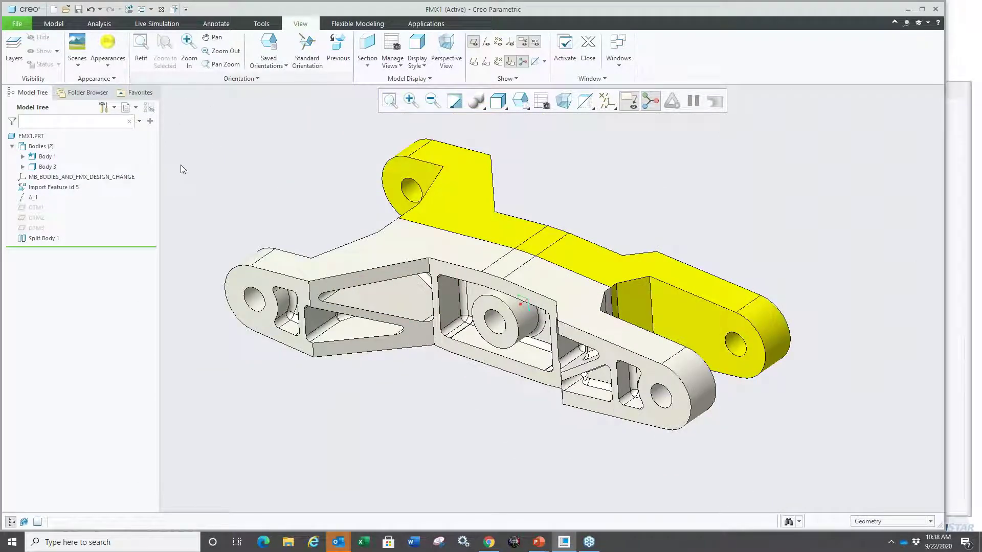
# - Split Body 1 crosswise through the central boss, using datum plane DTM2 as the splitting object
pyautogui.click(53, 24)
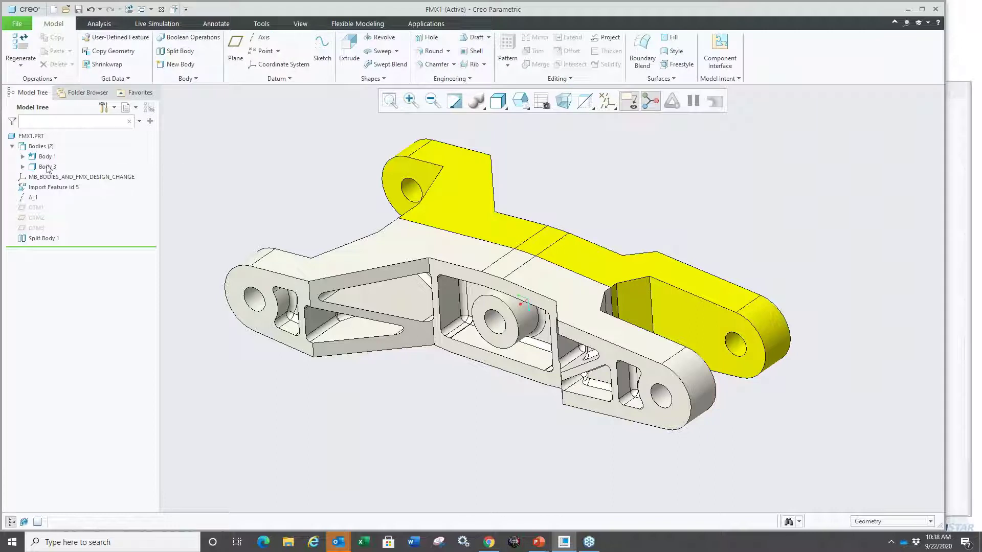
pyautogui.click(47, 166)
pyautogui.click(45, 157)
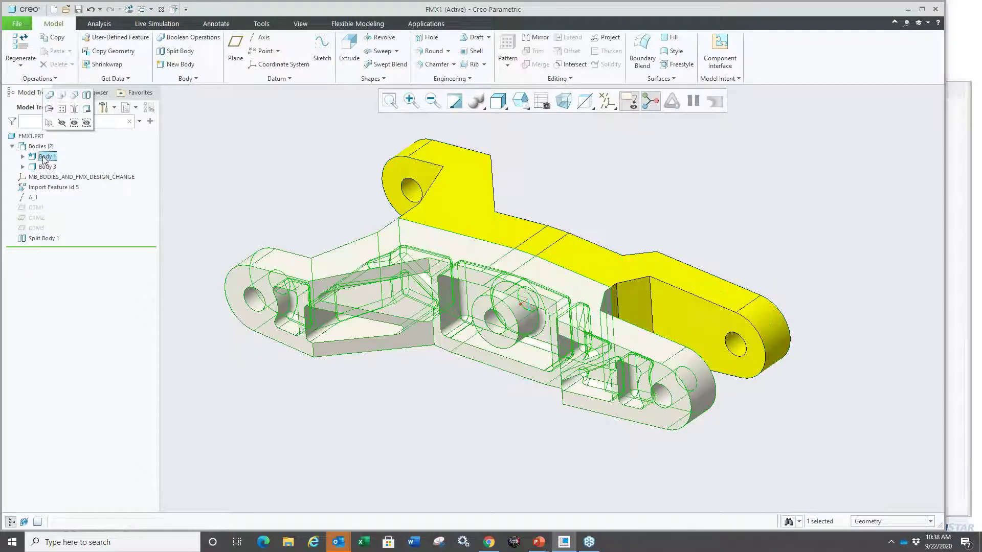
pyautogui.click(272, 163)
pyautogui.click(179, 51)
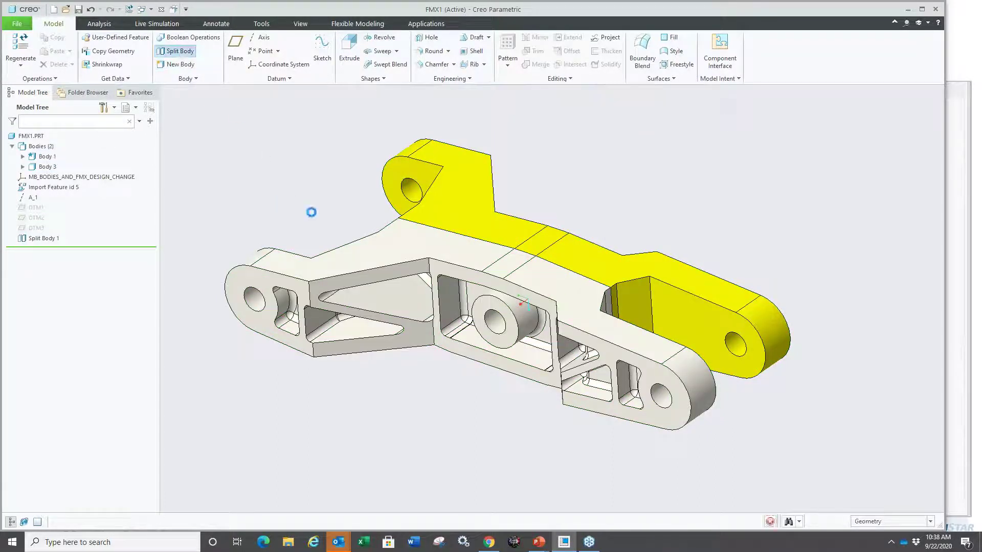
pyautogui.click(479, 293)
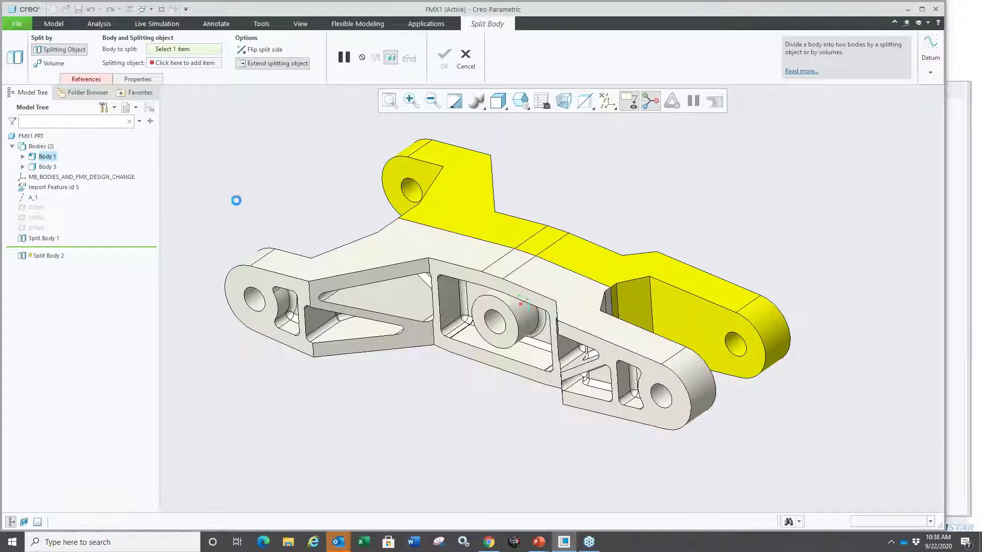
pyautogui.click(36, 219)
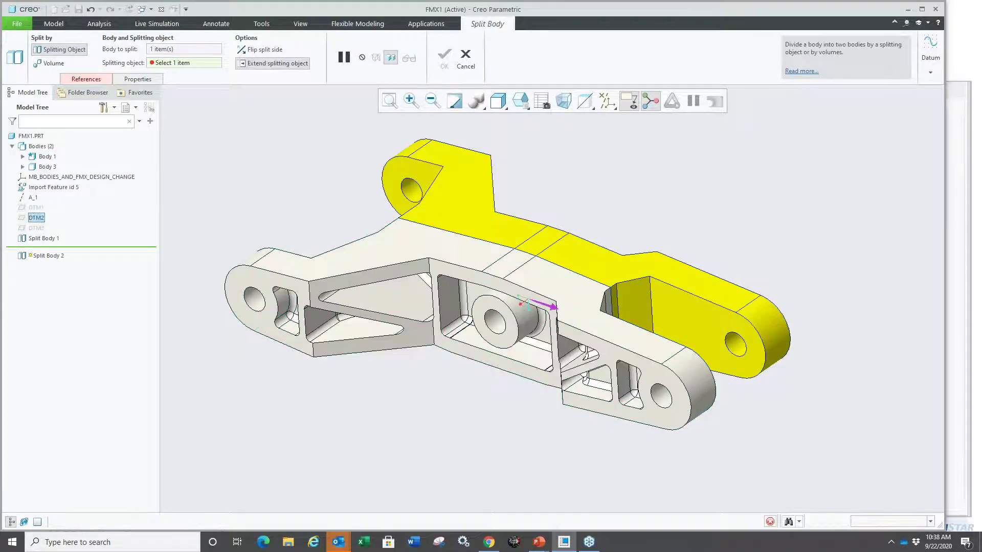
pyautogui.middleClick(252, 174)
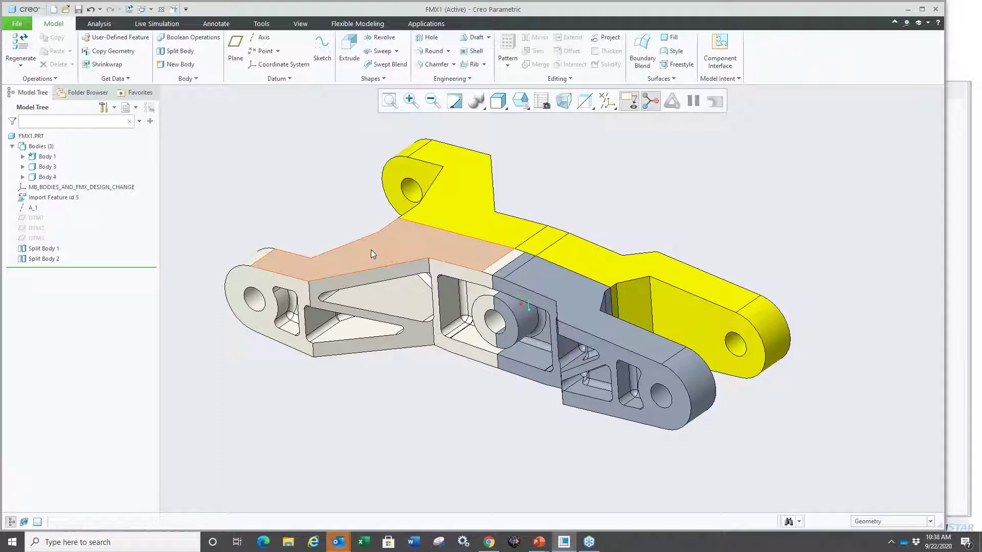
# - Isolate Body 1 by hiding Body 4 and Body 3, and show both hidden bodies again
pyautogui.click(44, 177)
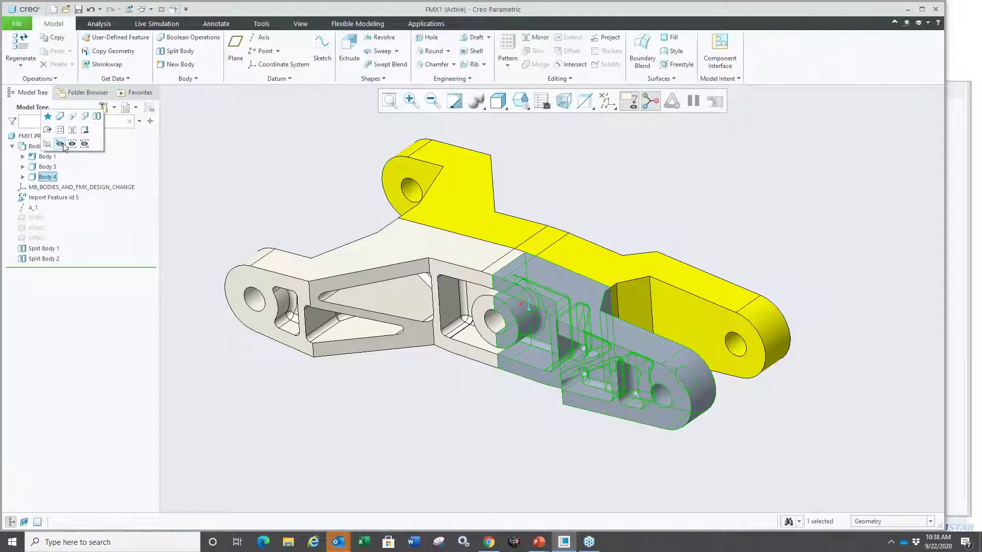
pyautogui.click(59, 145)
pyautogui.click(45, 167)
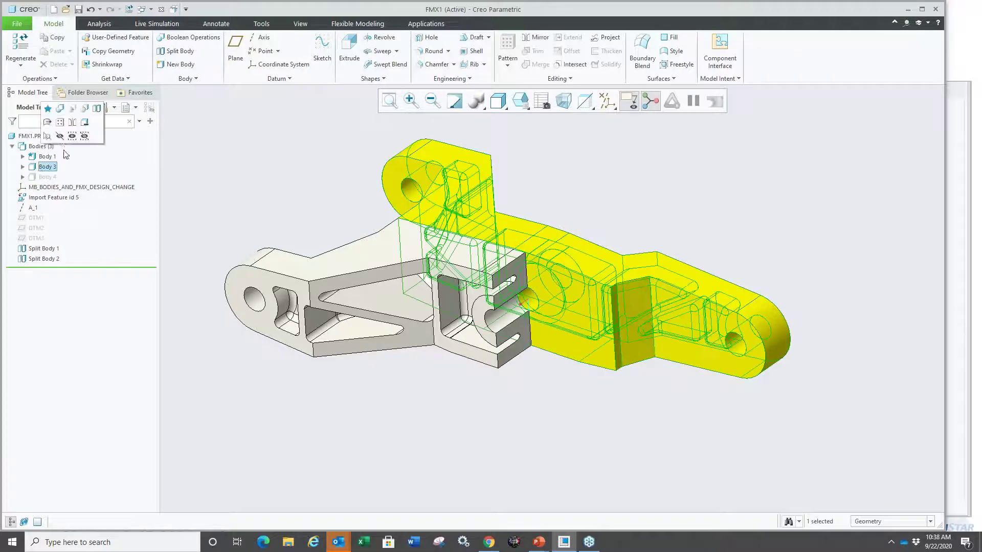
pyautogui.click(59, 136)
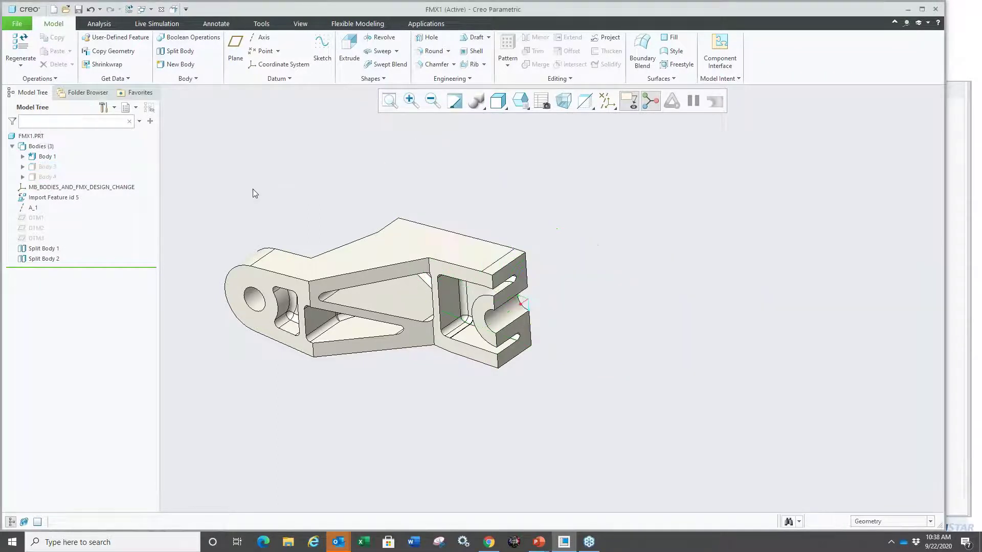
pyautogui.click(42, 168)
pyautogui.click(62, 135)
pyautogui.click(46, 177)
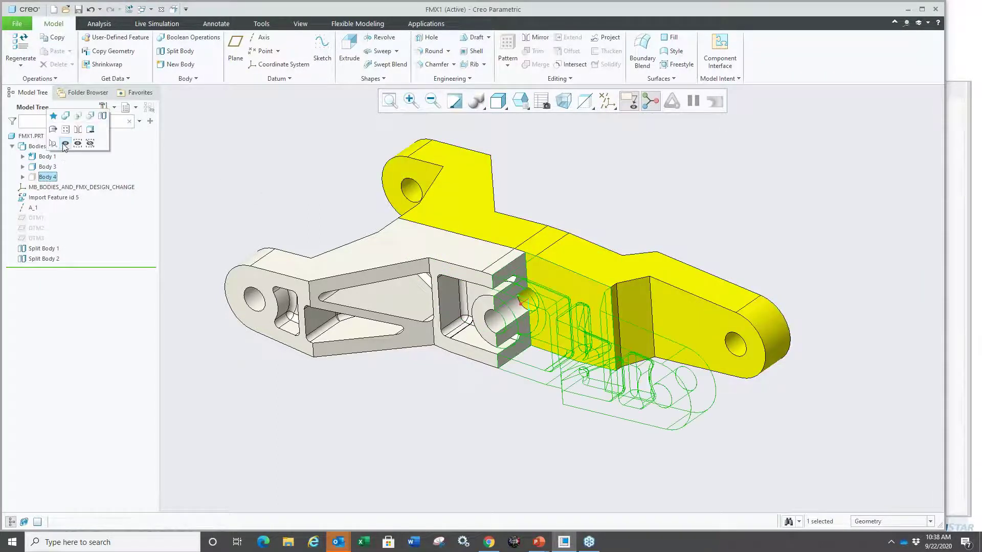
pyautogui.click(65, 144)
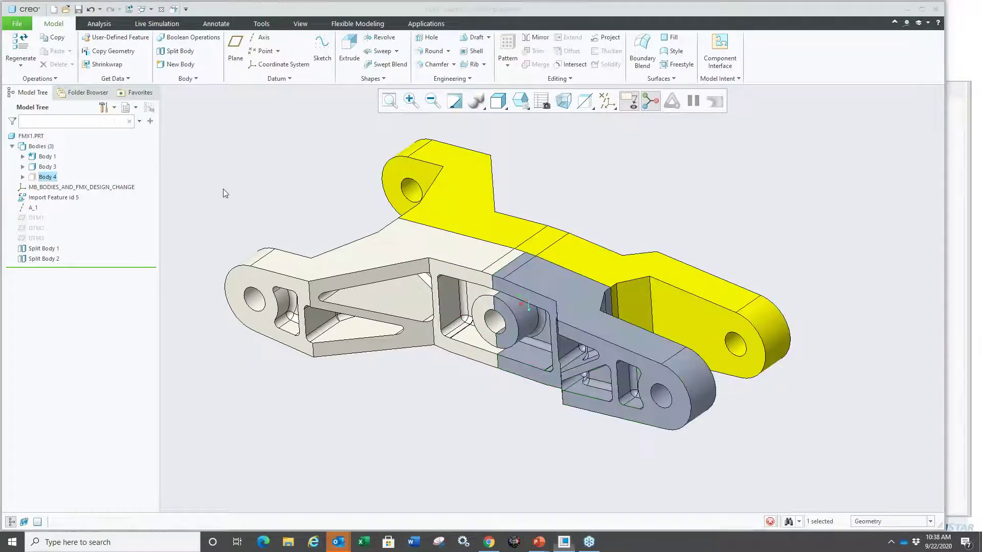
# - Start a dragger-based flexible move of Body 1, placing the dragger's origin on datum axis A_1
pyautogui.click(46, 177)
pyautogui.click(47, 167)
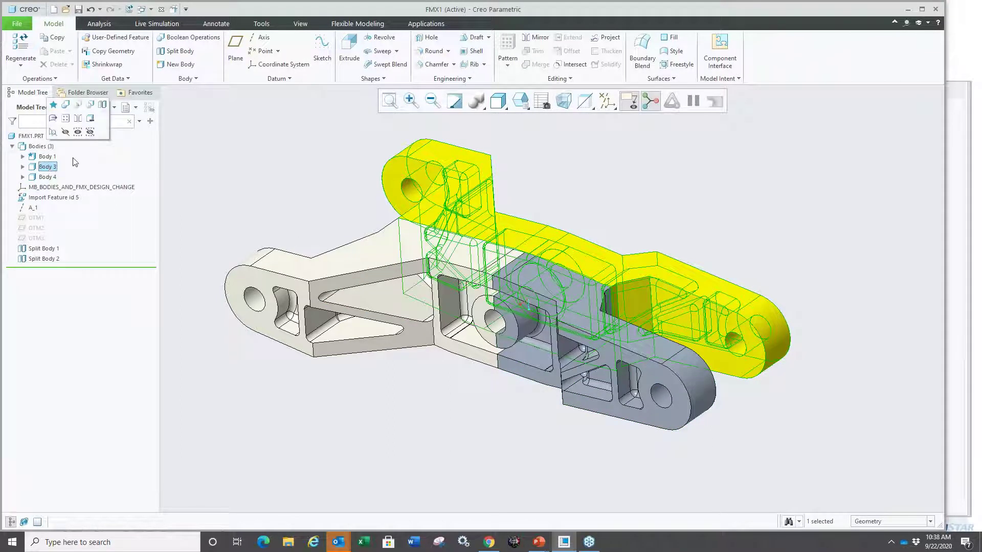
pyautogui.click(43, 159)
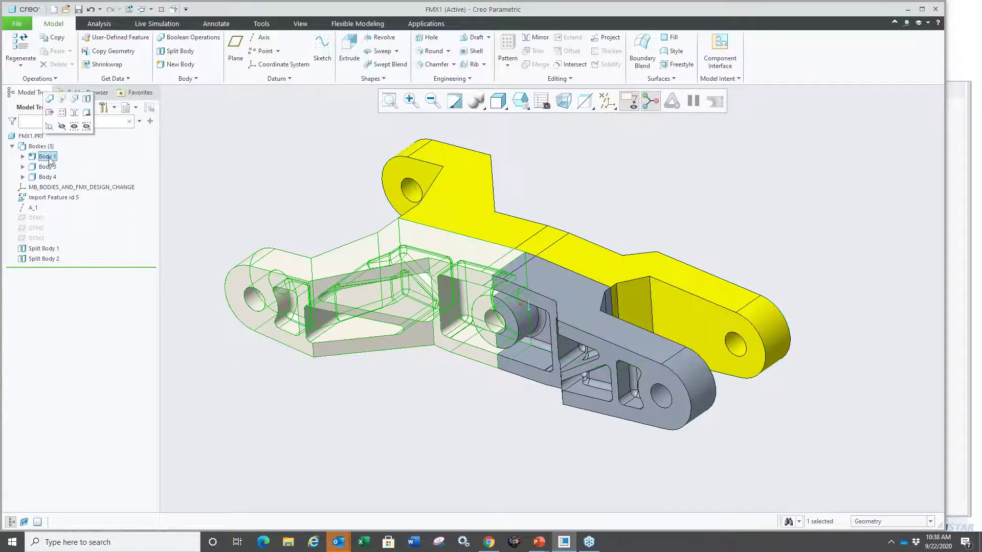
pyautogui.click(357, 23)
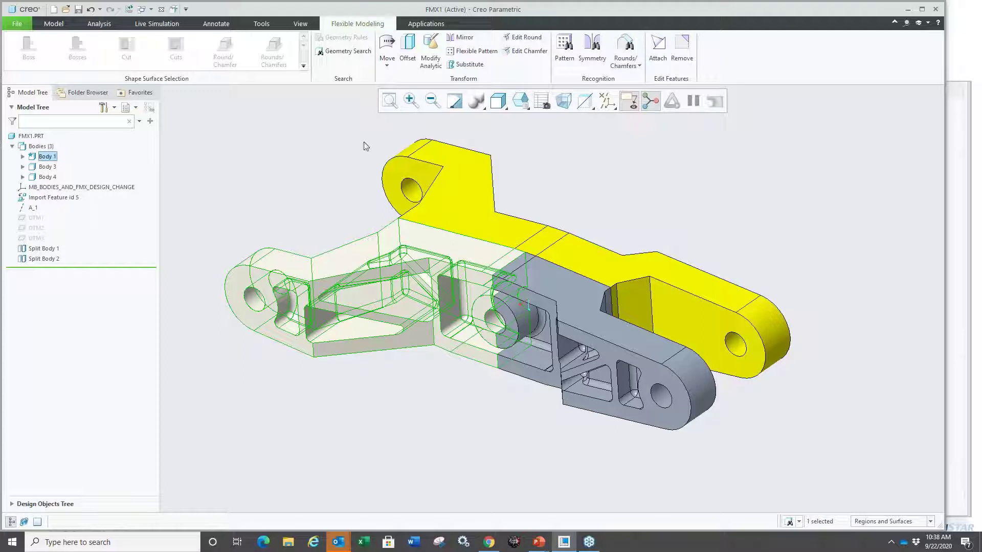
pyautogui.click(386, 65)
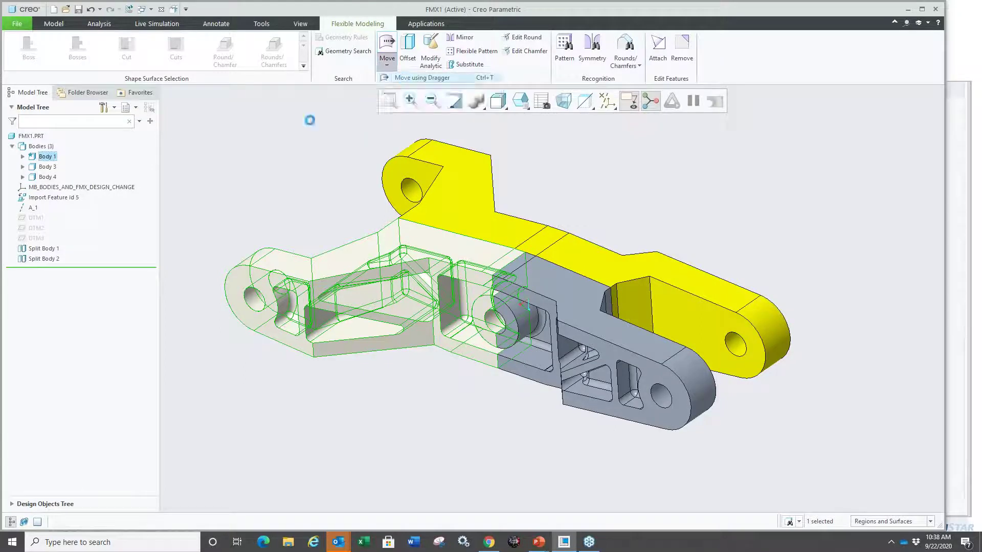
pyautogui.click(404, 76)
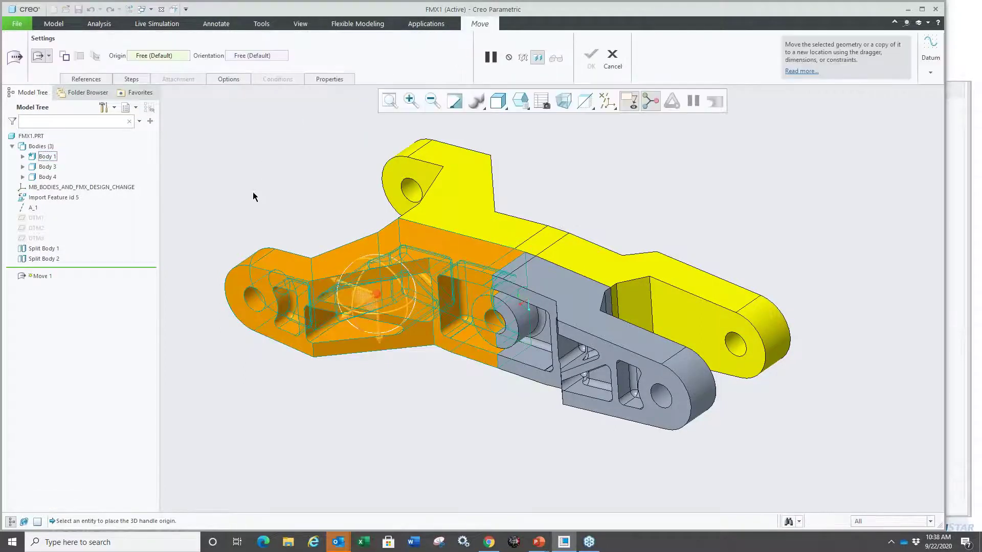
pyautogui.click(32, 208)
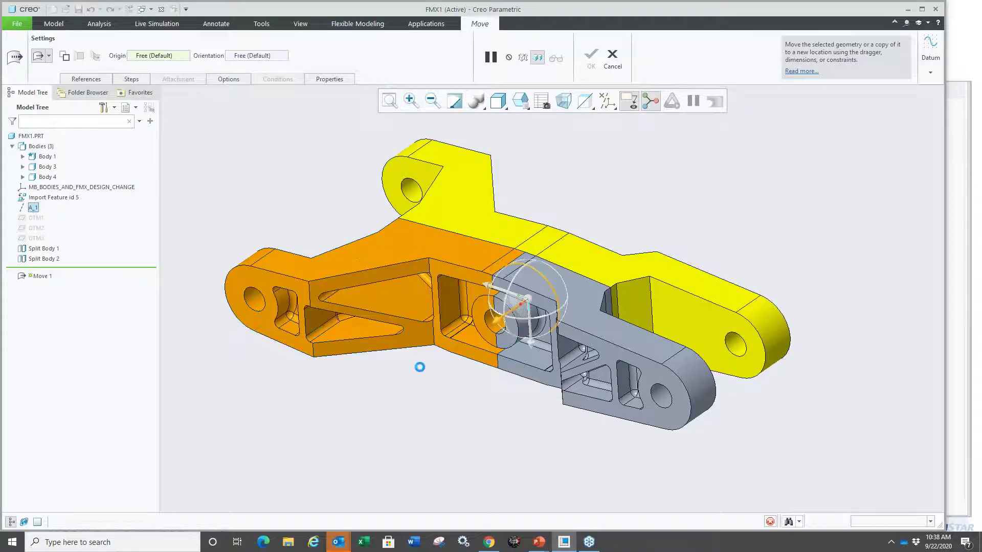
# - Rotate Body 1 downward about axis A_1 by 15 degrees and complete the move
pyautogui.scroll(3, 485, 345)
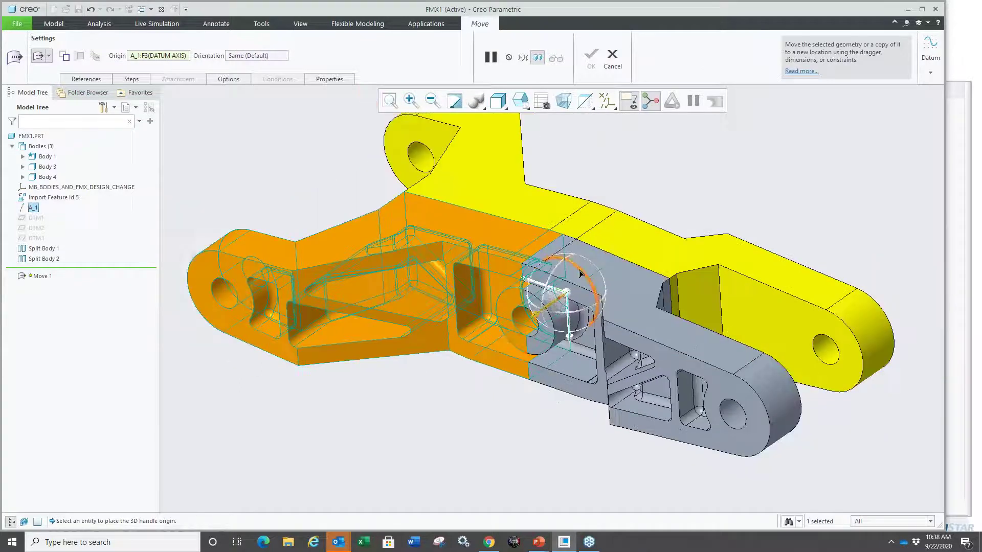
pyautogui.moveTo(579, 274); pyautogui.dragTo(568, 276)
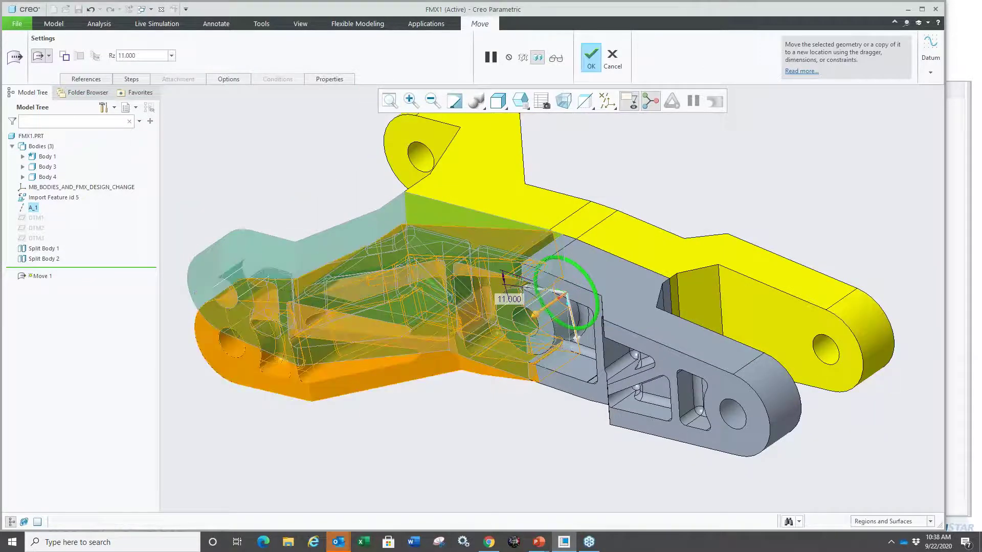
pyautogui.scroll(2, 507, 397)
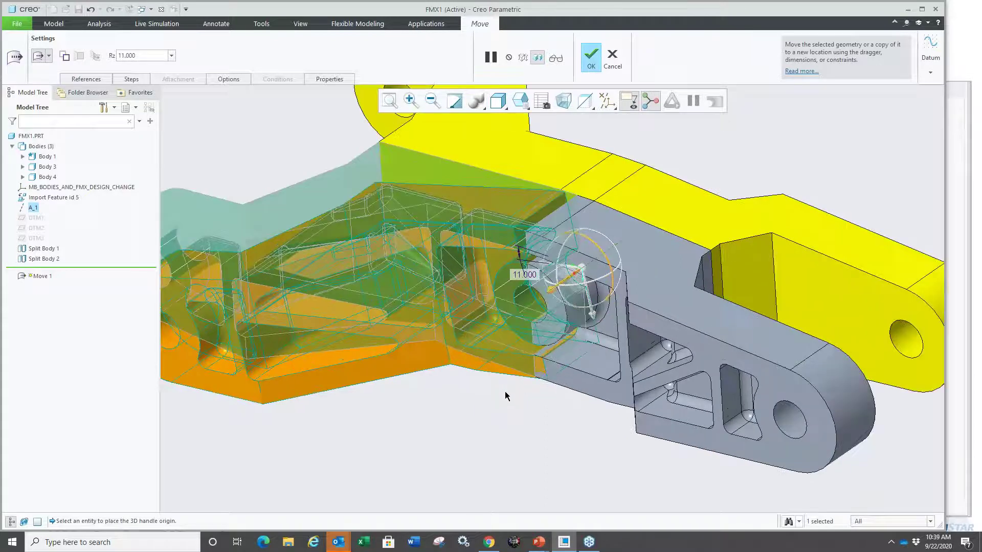
pyautogui.scroll(-2, 529, 384)
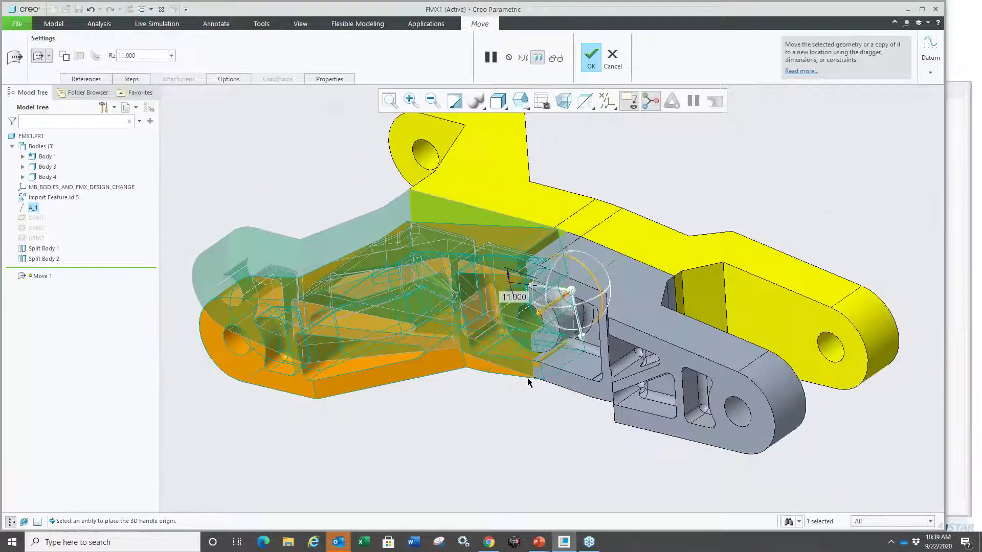
pyautogui.doubleClick(521, 299)
pyautogui.press('Return')
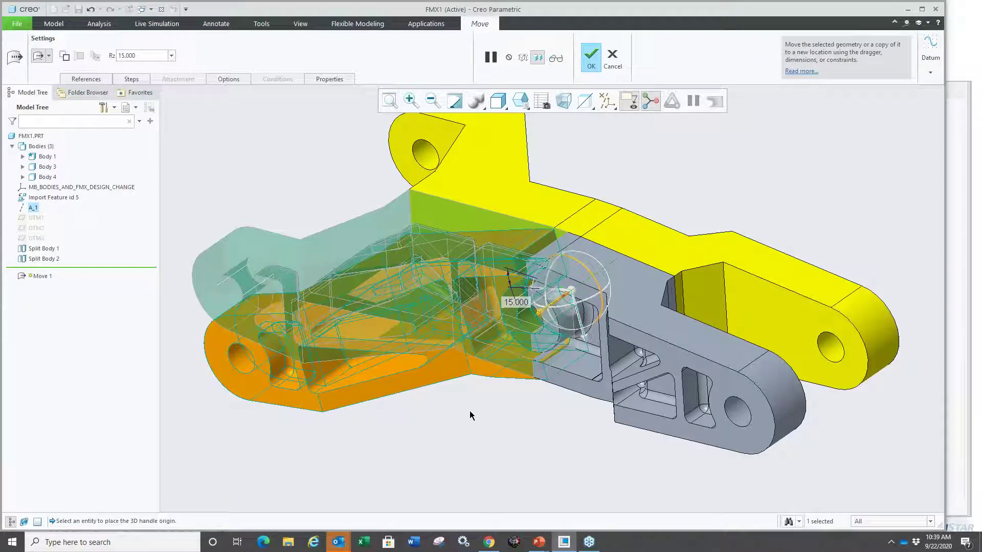
pyautogui.middleClick(463, 386)
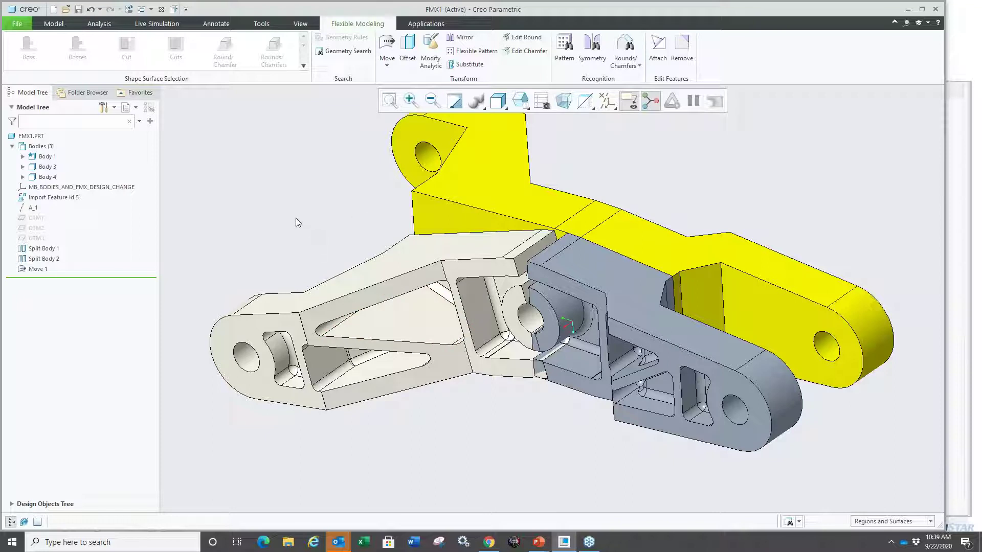
# - Merge Body 4 into Body 1 with a Boolean operation, without keeping the modifying body
pyautogui.click(54, 24)
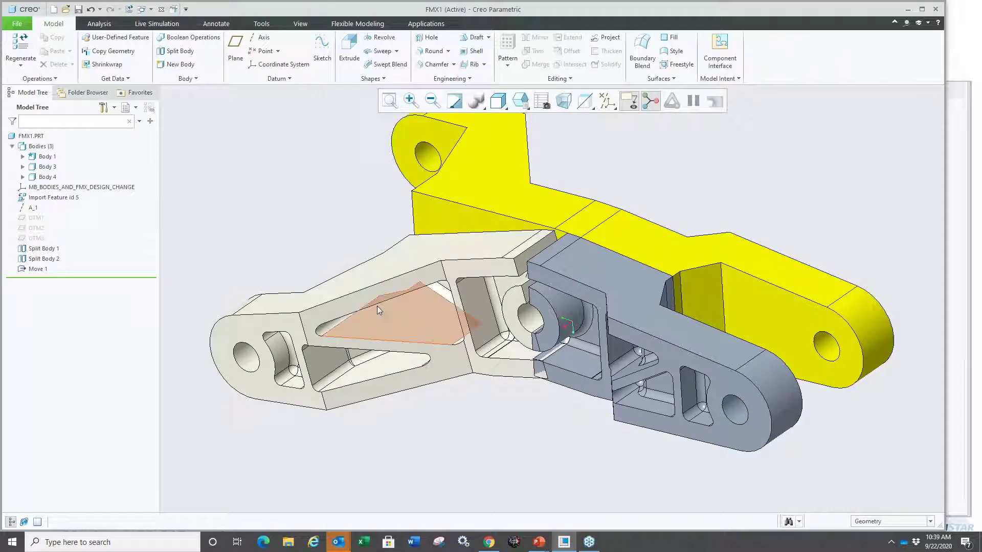
pyautogui.click(47, 158)
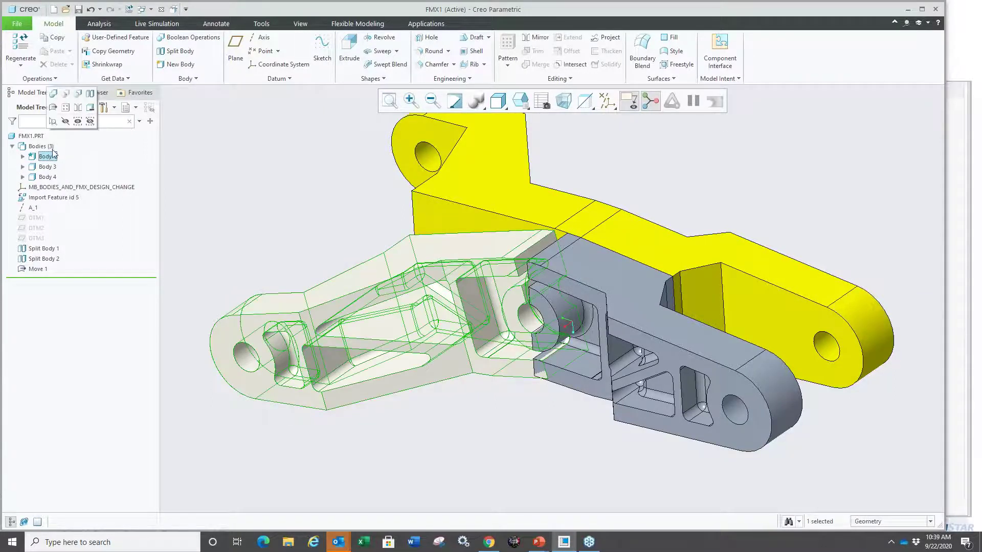
pyautogui.click(54, 95)
pyautogui.rightClick(303, 210)
pyautogui.click(395, 257)
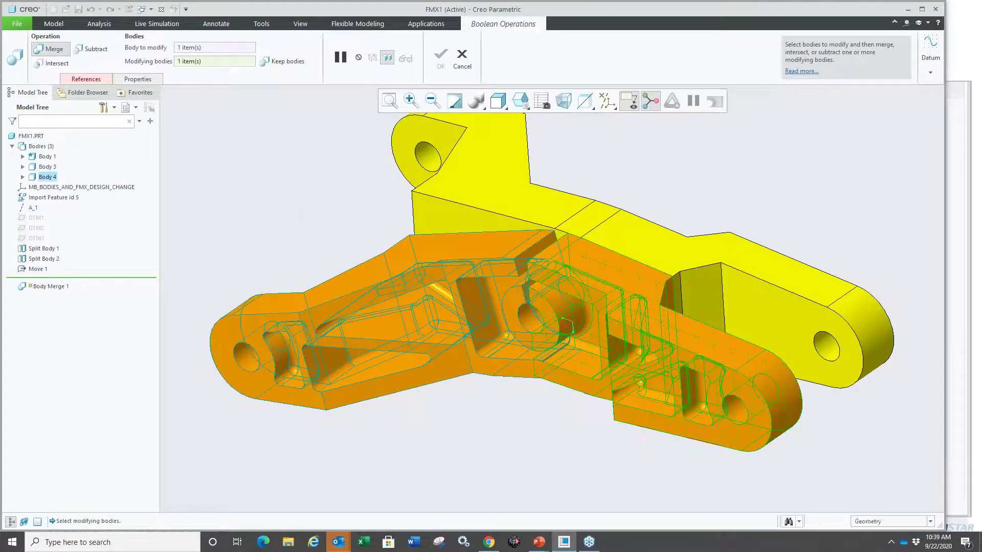
pyautogui.middleClick(318, 217)
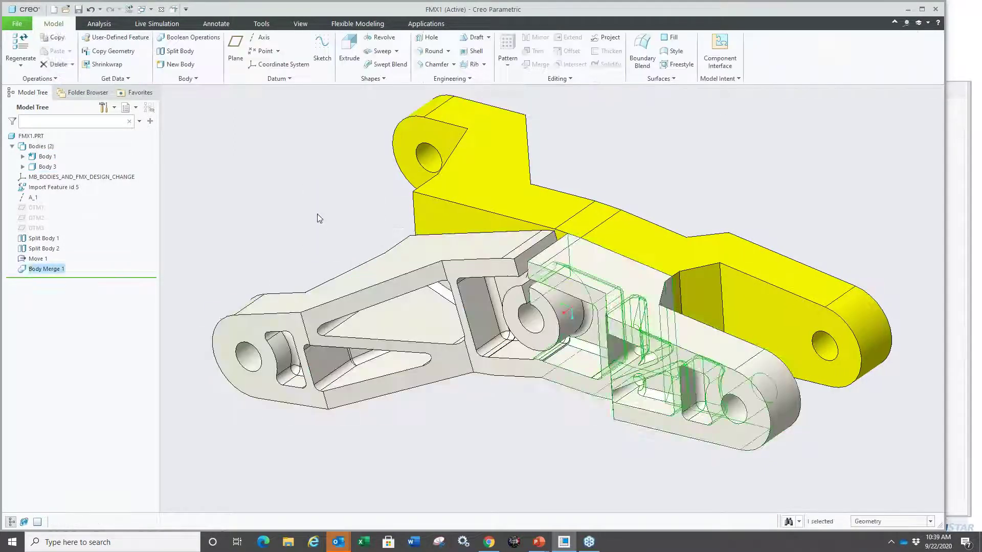
# - Remove the mismatched step and notch surfaces above and below the central boss, where the rotated half joins the fixed half of Body 1
pyautogui.scroll(-5, 567, 344)
pyautogui.scroll(5, 567, 343)
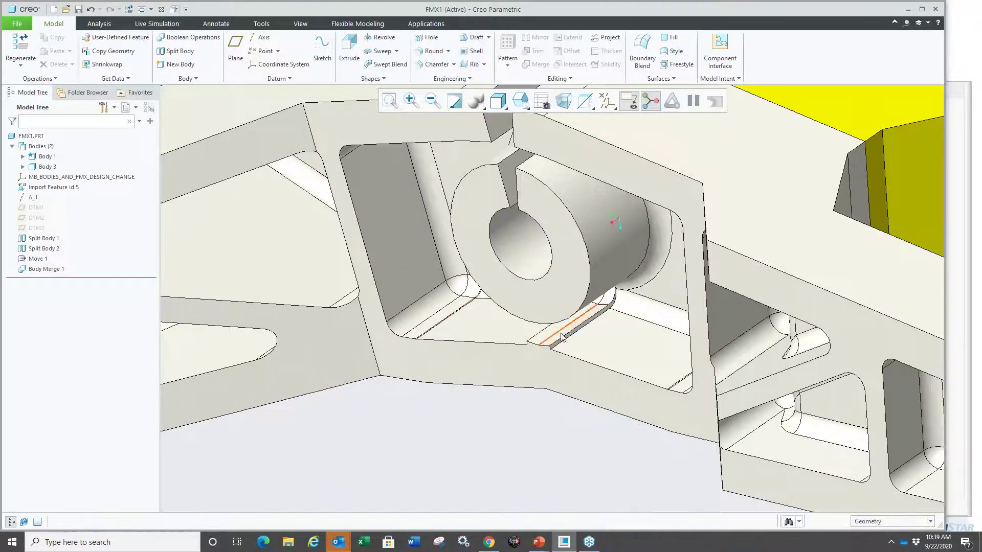
pyautogui.scroll(-4, 537, 307)
pyautogui.scroll(2, 512, 318)
pyautogui.click(460, 332)
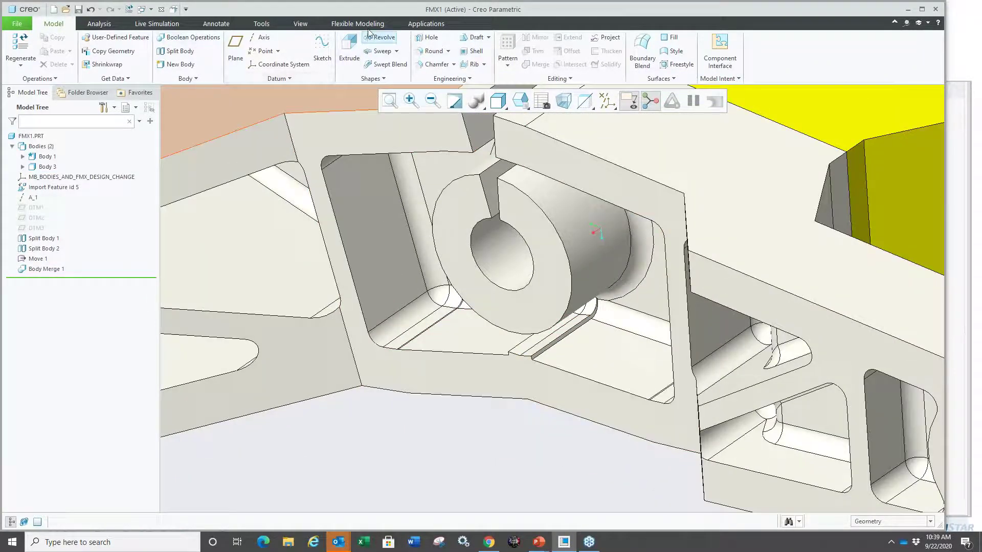
pyautogui.click(357, 24)
pyautogui.scroll(-1, 554, 335)
pyautogui.scroll(-3, 554, 335)
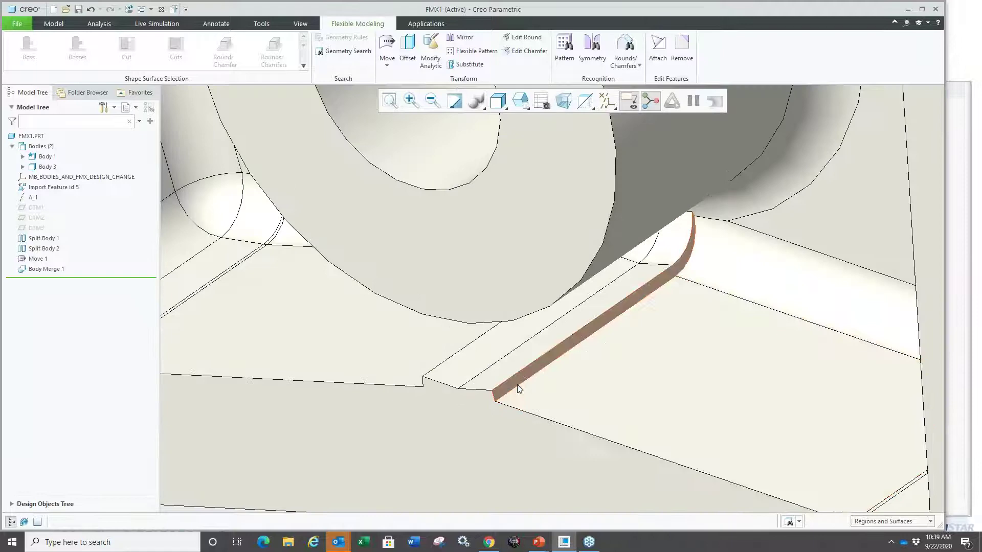
pyautogui.click(504, 381)
pyautogui.keyDown('ctrl'); pyautogui.click(481, 366); pyautogui.keyUp('ctrl')
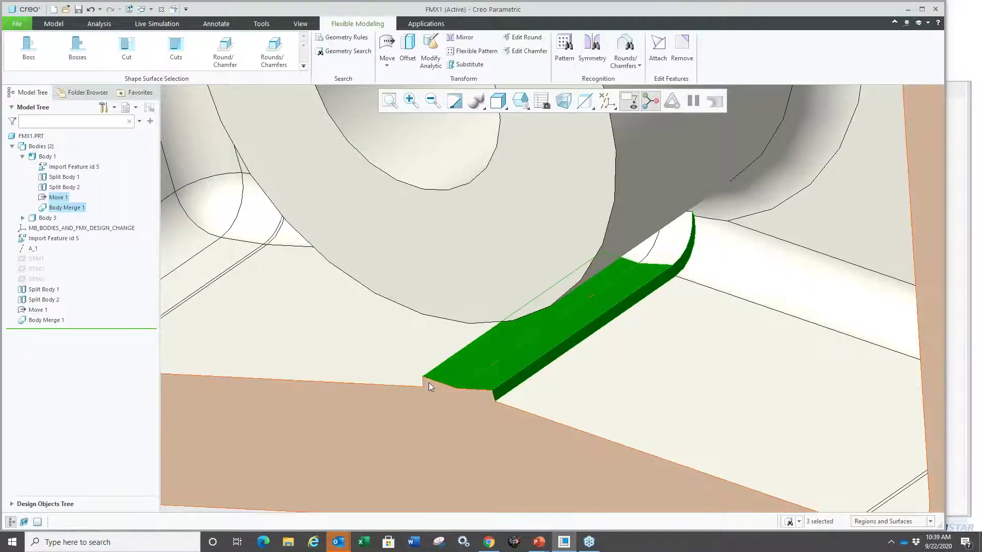
pyautogui.keyDown('ctrl'); pyautogui.click(642, 250); pyautogui.keyUp('ctrl')
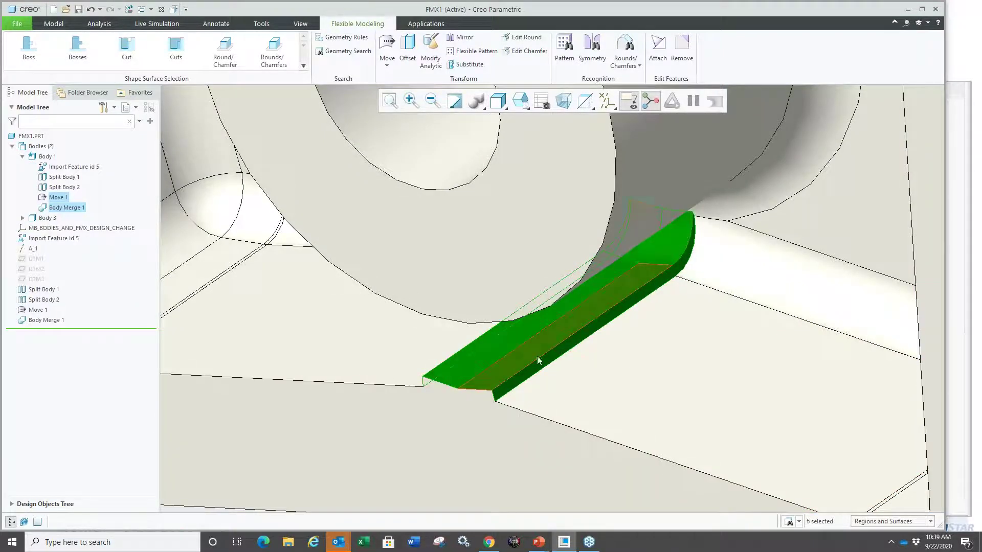
pyautogui.scroll(5, 537, 356)
pyautogui.scroll(-4, 518, 204)
pyautogui.keyDown('ctrl'); pyautogui.click(412, 192); pyautogui.keyUp('ctrl')
pyautogui.keyDown('ctrl'); pyautogui.click(518, 217); pyautogui.keyUp('ctrl')
pyautogui.rightClick(487, 263)
pyautogui.keyDown('ctrl'); pyautogui.click(487, 263); pyautogui.keyUp('ctrl')
pyautogui.scroll(2, 440, 256)
pyautogui.scroll(4, 440, 256)
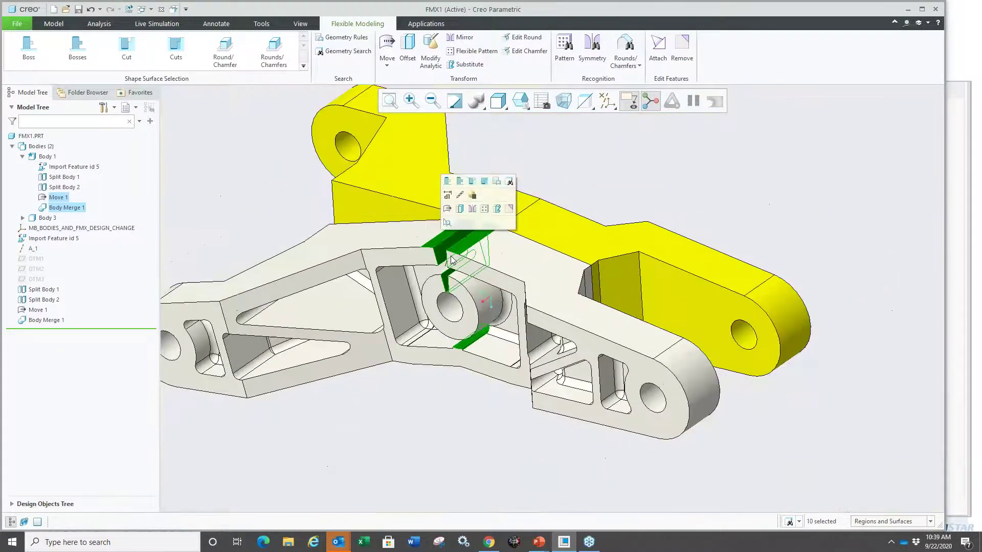
pyautogui.rightClick(618, 175)
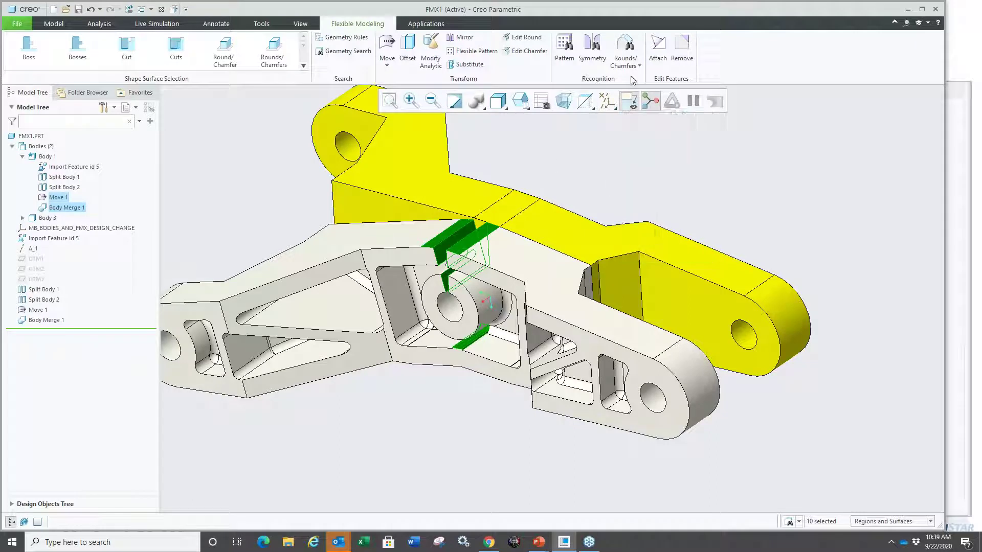
pyautogui.click(684, 60)
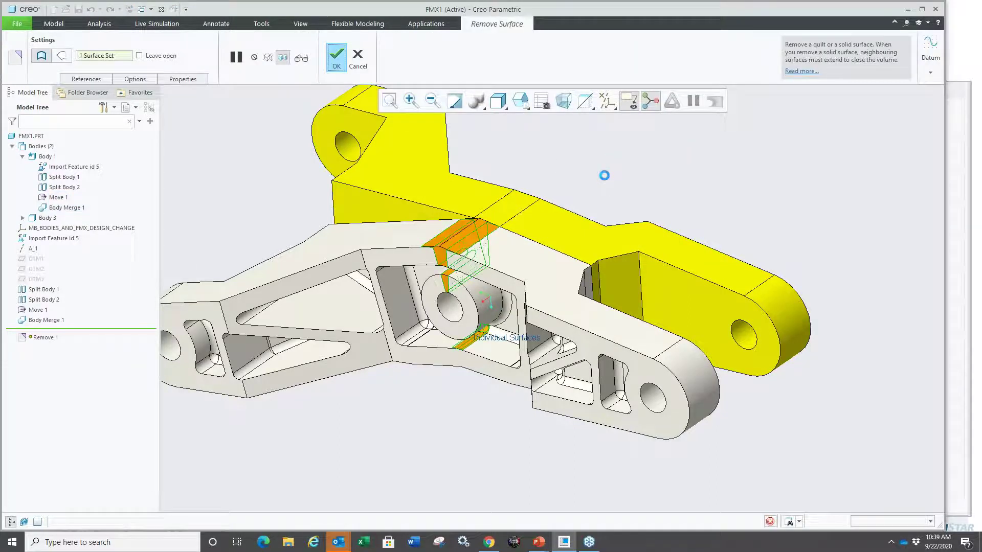
pyautogui.middleClick(605, 176)
pyautogui.click(605, 175)
# - Round the crosswise bend edges above and below Body 1's central boss with a radius of about 5.1
pyautogui.moveTo(375, 315); pyautogui.dragTo(455, 326, button='middle')
pyautogui.scroll(-5, 455, 326)
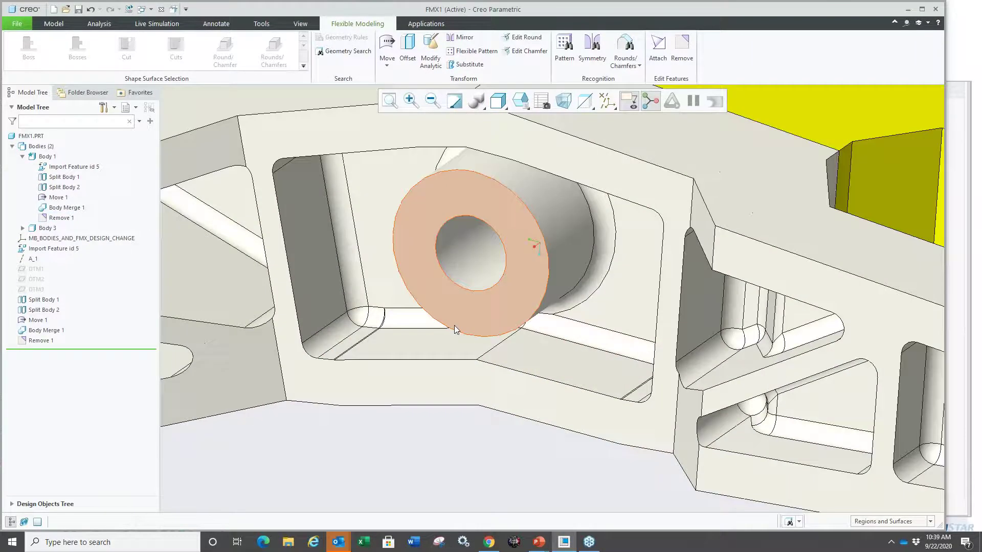
pyautogui.scroll(3, 514, 349)
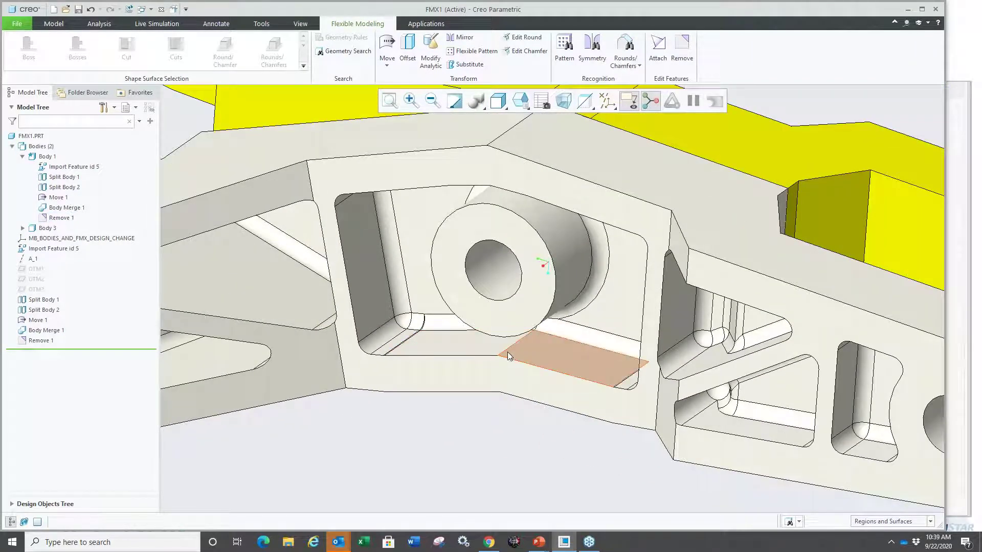
pyautogui.press('r')
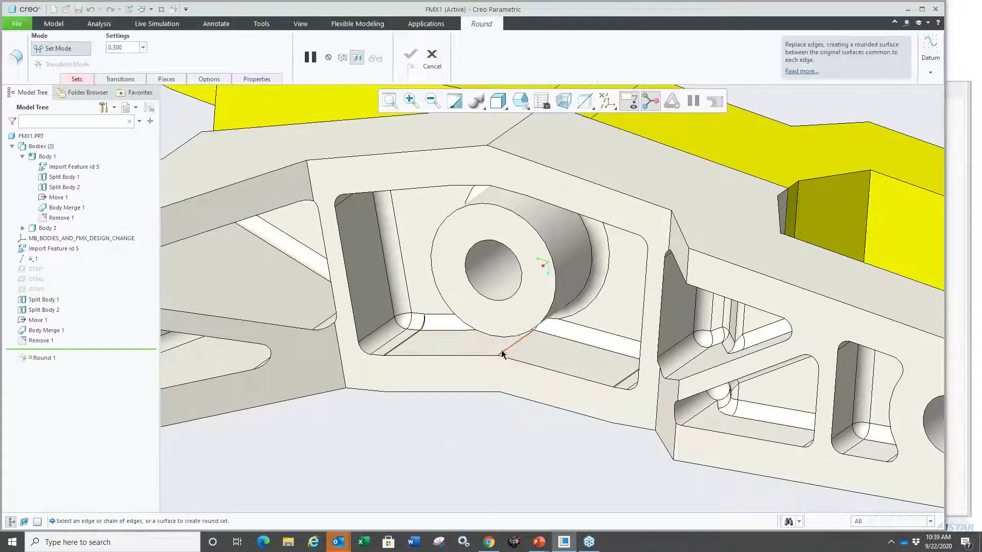
pyautogui.click(513, 346)
pyautogui.scroll(-3, 518, 344)
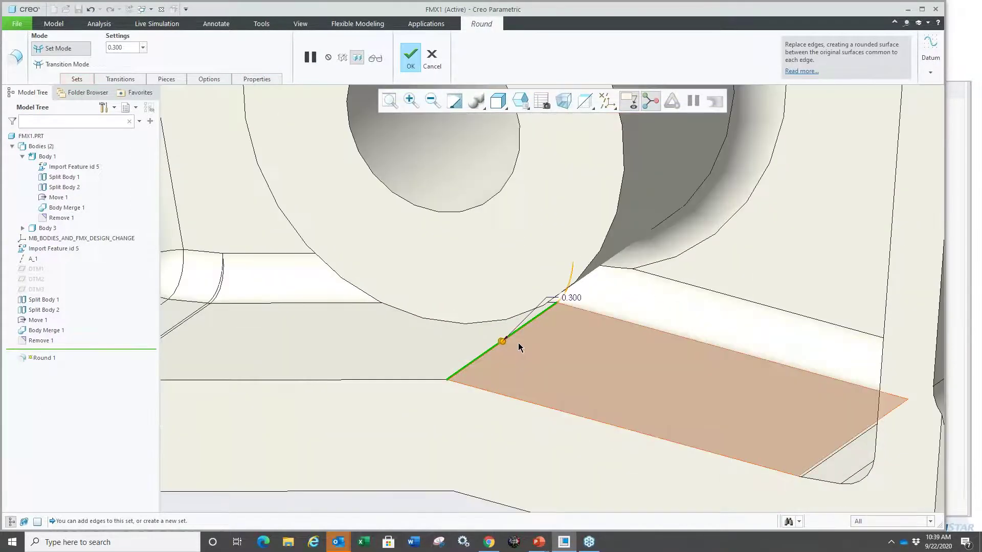
pyautogui.moveTo(504, 344); pyautogui.dragTo(517, 344)
pyautogui.scroll(5, 518, 373)
pyautogui.moveTo(515, 373); pyautogui.dragTo(496, 184, button='middle')
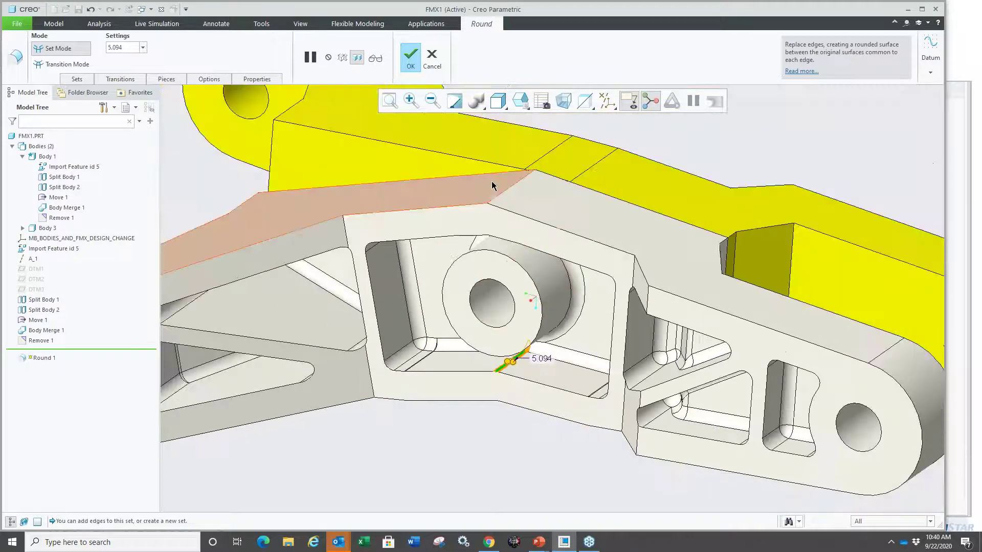
pyautogui.keyDown('ctrl'); pyautogui.click(509, 191); pyautogui.keyUp('ctrl')
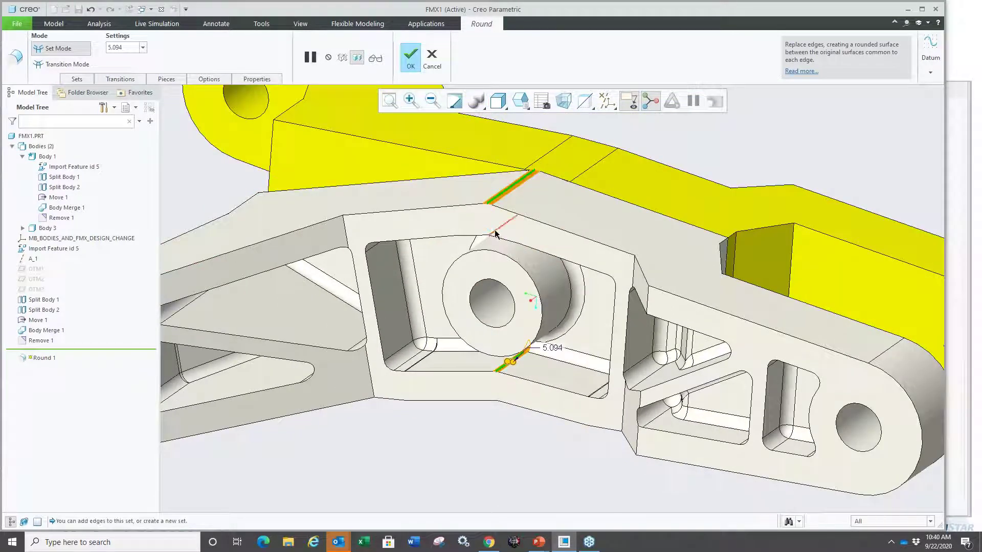
pyautogui.middleClick(514, 360)
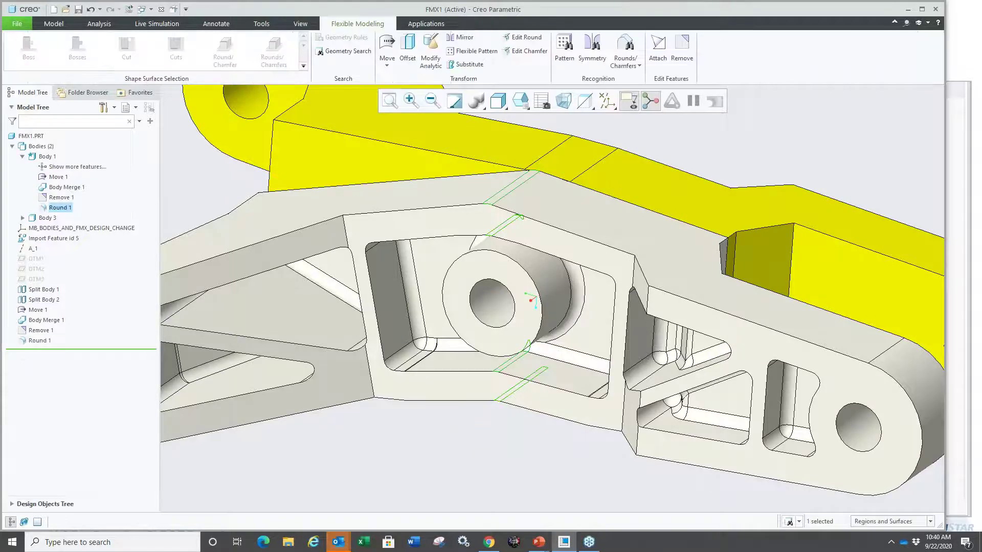
pyautogui.click(457, 424)
pyautogui.scroll(4, 457, 423)
pyautogui.scroll(-3, 458, 340)
pyautogui.scroll(3, 465, 310)
pyautogui.moveTo(356, 290)
pyautogui.mouseDown(button='middle')
pyautogui.moveTo(319, 285)
pyautogui.moveTo(336, 296)
pyautogui.moveTo(352, 238)
pyautogui.moveTo(358, 253)
pyautogui.mouseUp(button='middle')
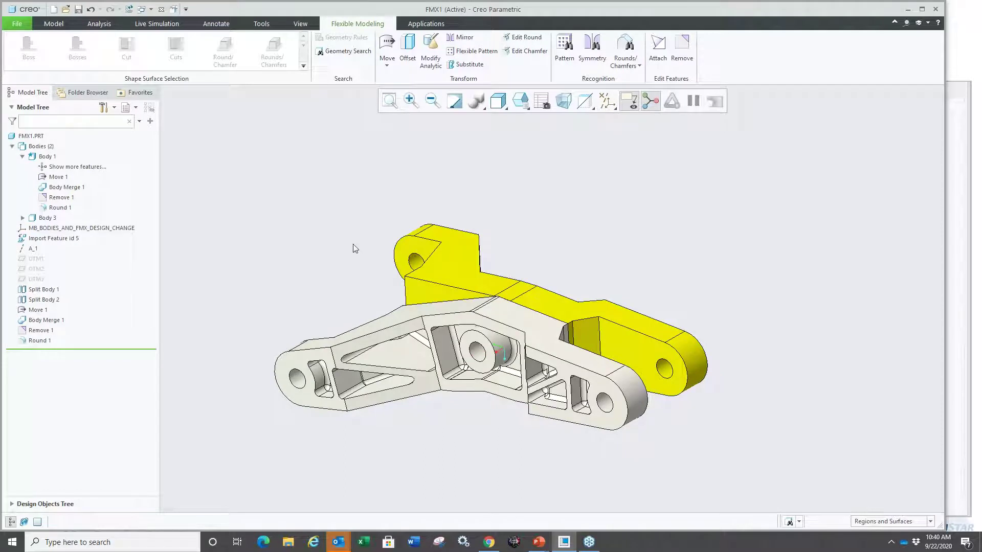
pyautogui.click(22, 157)
pyautogui.click(47, 167)
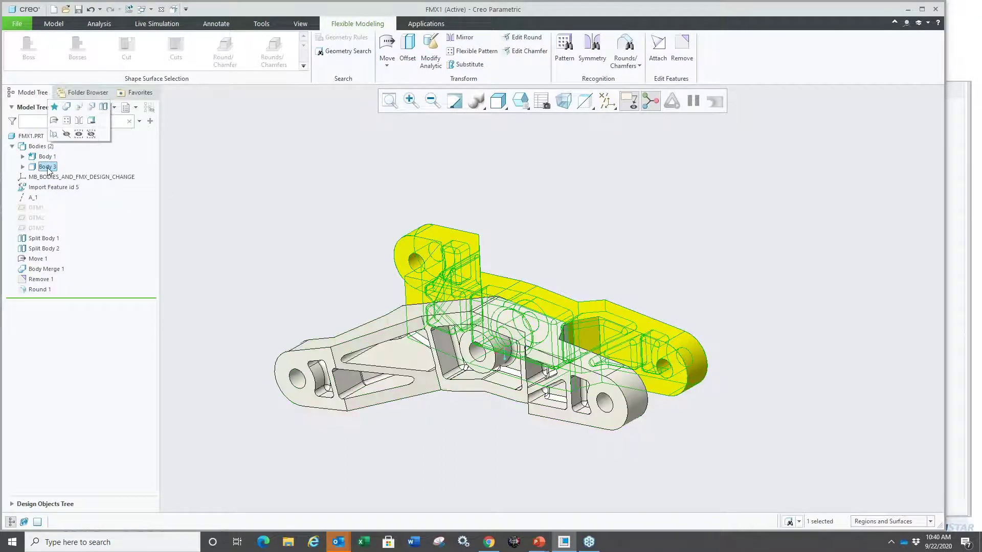
pyautogui.click(387, 66)
pyautogui.click(411, 77)
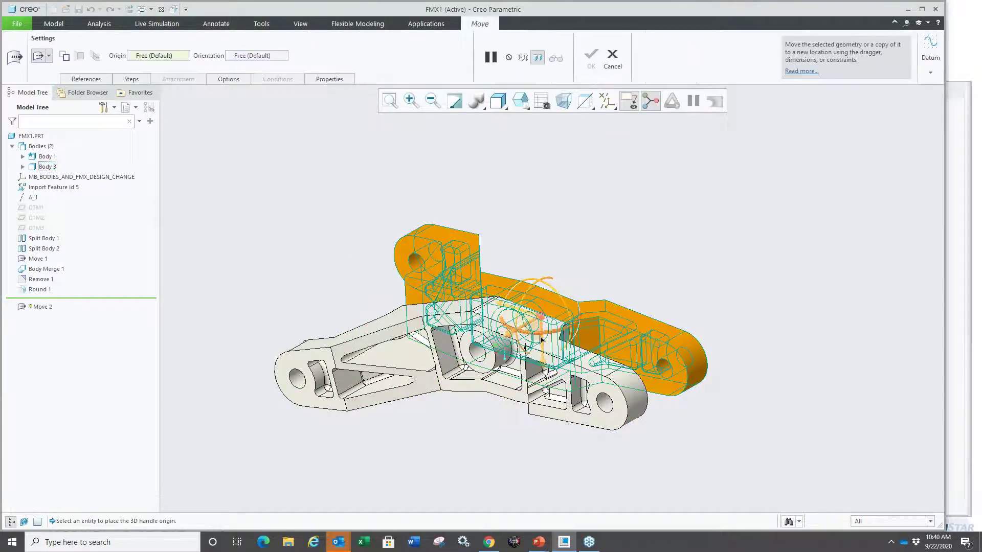
pyautogui.scroll(-4, 552, 331)
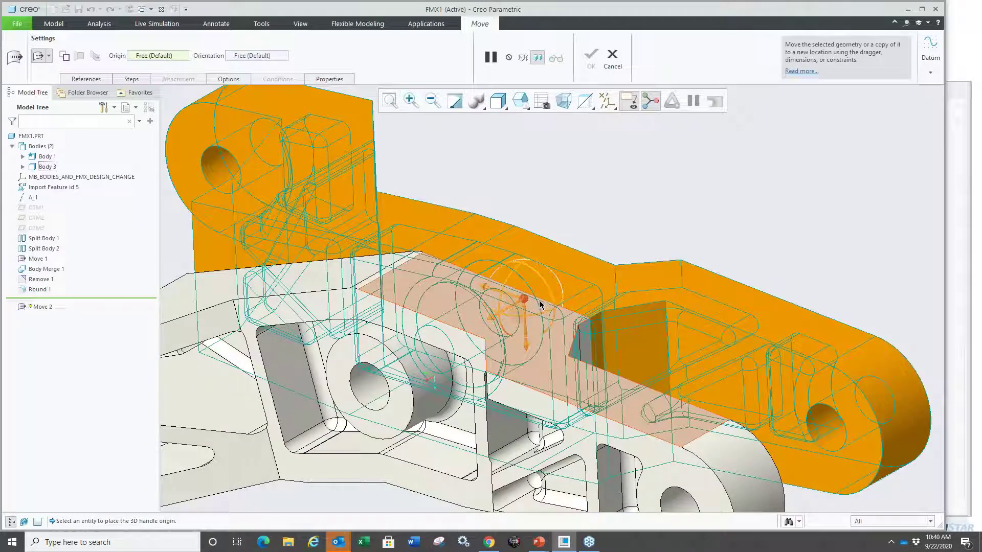
pyautogui.click(612, 57)
# - Move Body 1 away from Body 3 by 17.875, perpendicular to the split face, and complete the move
pyautogui.scroll(2, 532, 190)
pyautogui.click(45, 157)
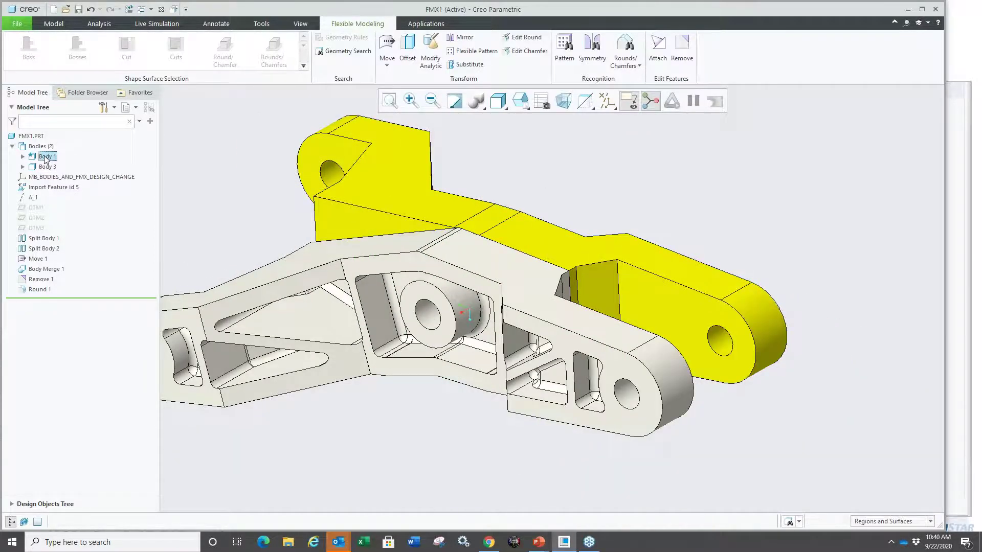
pyautogui.click(387, 64)
pyautogui.click(420, 80)
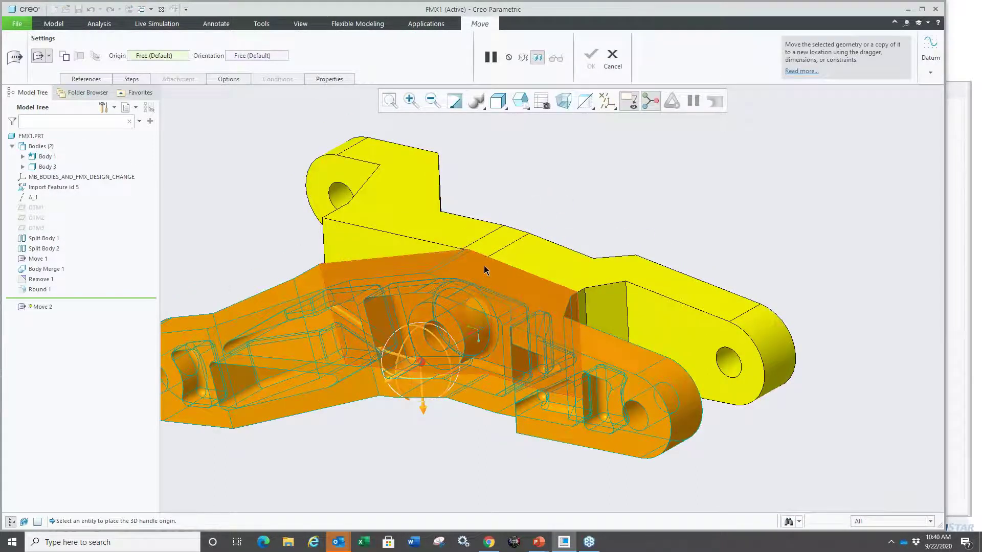
pyautogui.click(463, 261)
pyautogui.moveTo(480, 270); pyautogui.dragTo(463, 281)
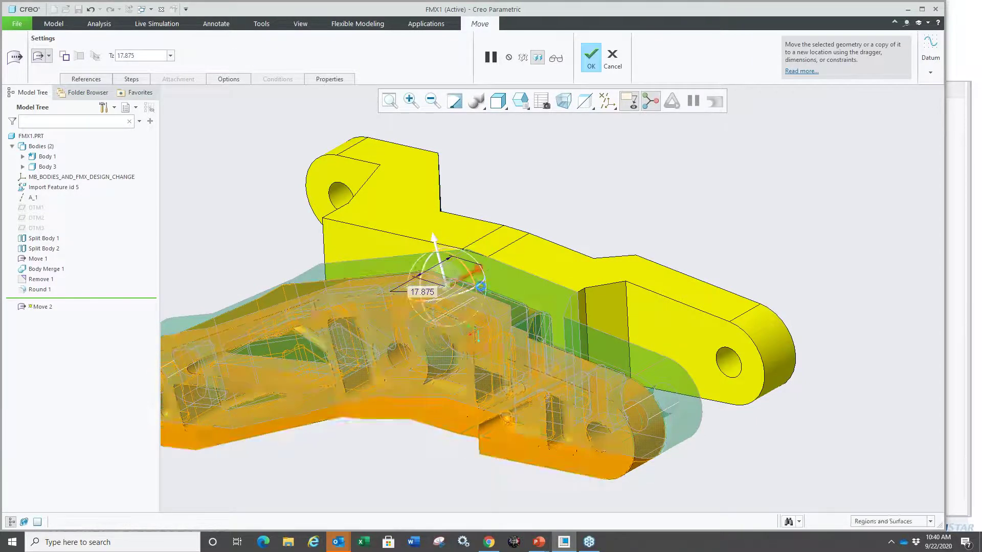
pyautogui.scroll(2, 523, 284)
pyautogui.moveTo(531, 273); pyautogui.dragTo(601, 260, button='middle')
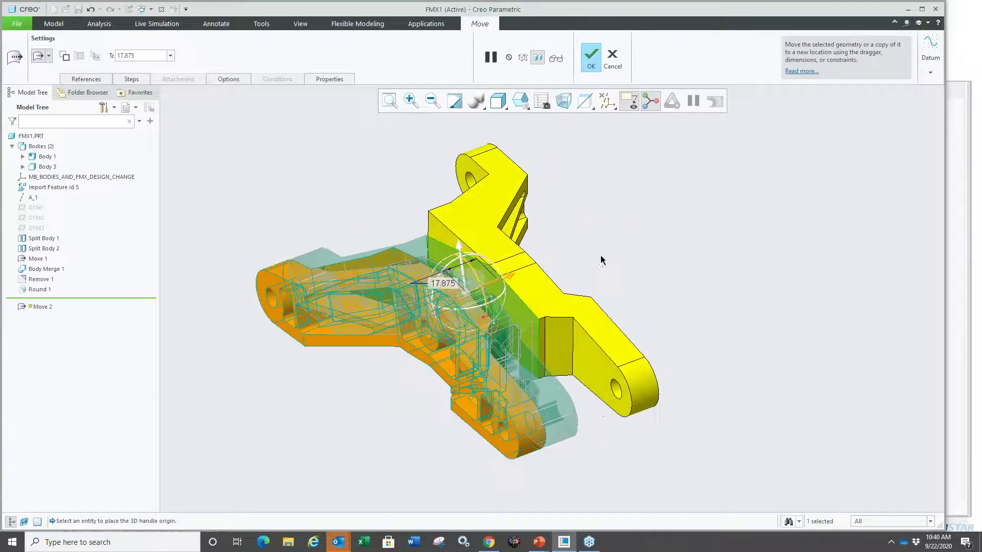
pyautogui.middleClick(604, 225)
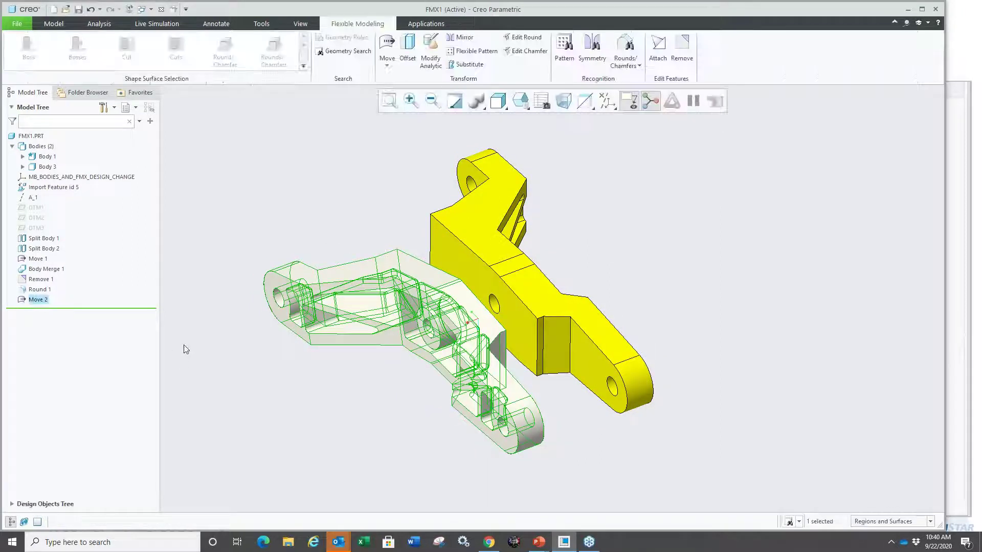
# - Copy the Move 2 feature and paste it specially as a fully dependent copy with options to vary
pyautogui.rightClick(37, 300)
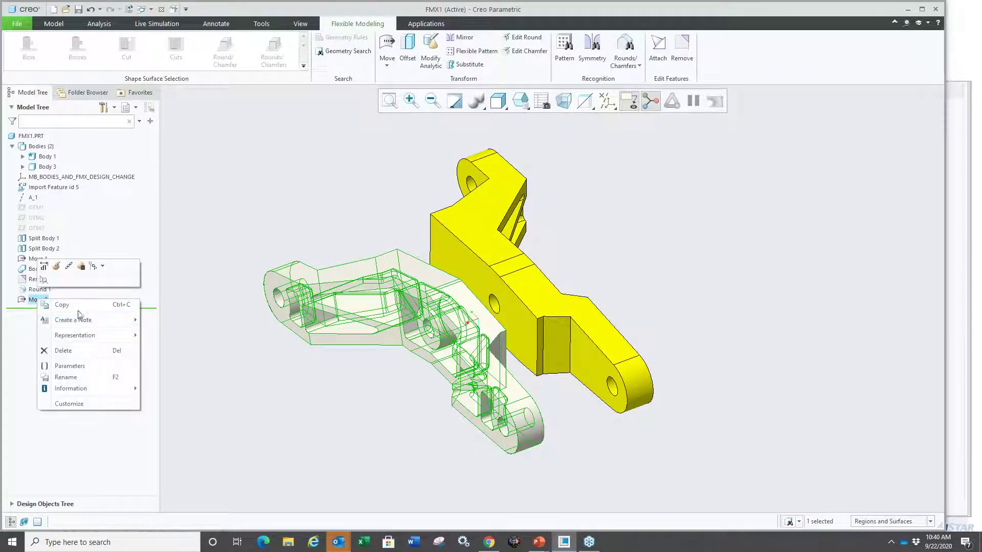
pyautogui.click(62, 305)
pyautogui.rightClick(217, 358)
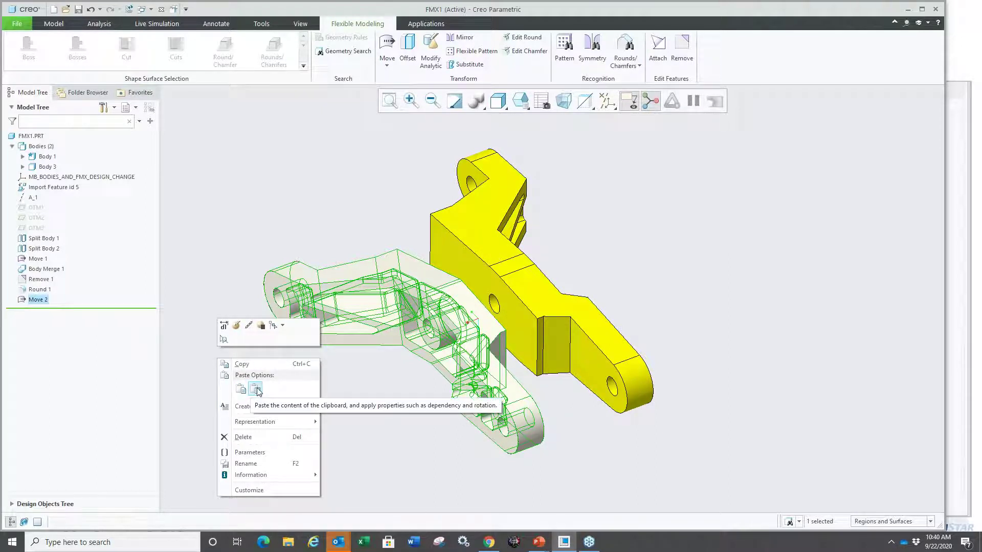
pyautogui.click(256, 390)
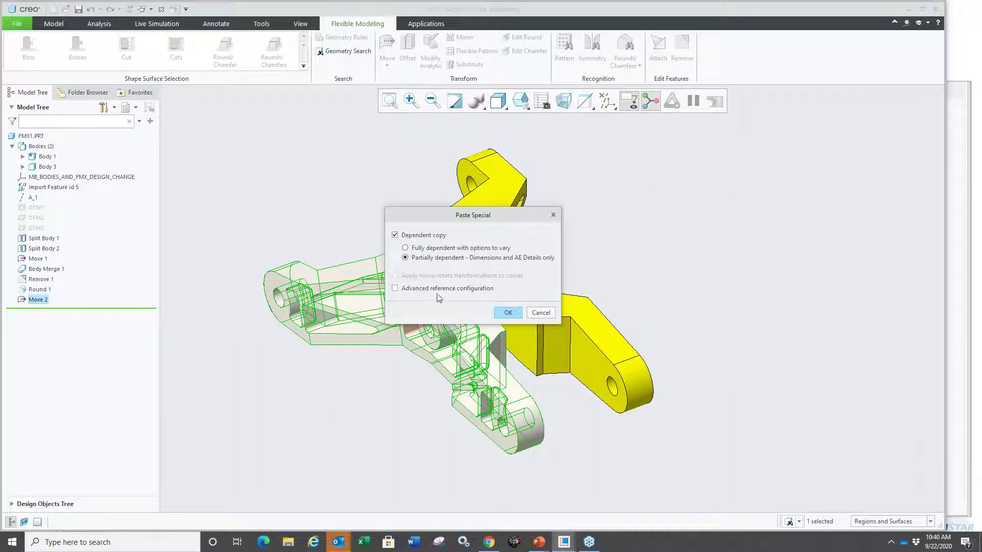
pyautogui.click(406, 248)
pyautogui.click(509, 314)
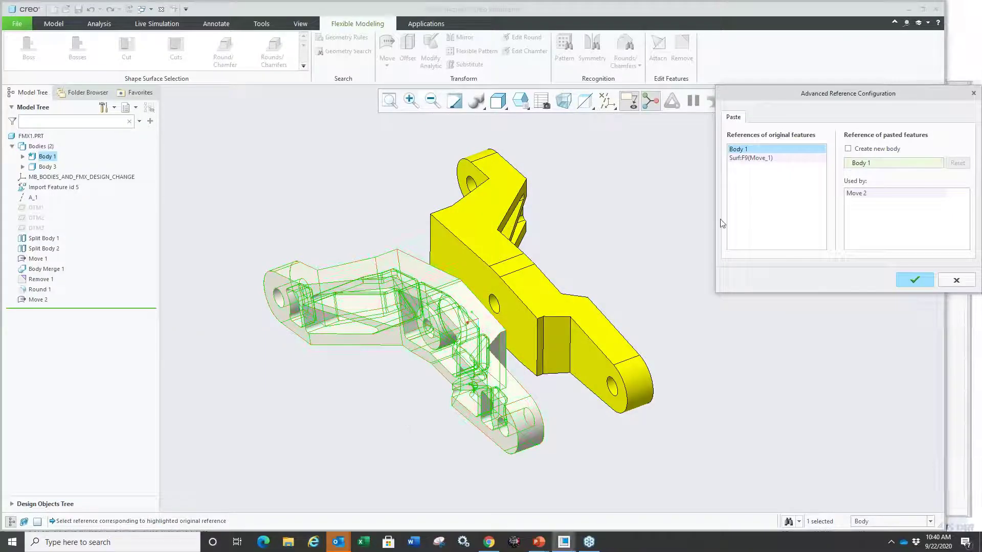
# - Assign Body 3 and its flat split face as the pasted move's references and complete the copied move
pyautogui.click(497, 267)
pyautogui.moveTo(597, 240)
pyautogui.mouseDown(button='middle')
pyautogui.moveTo(585, 221)
pyautogui.moveTo(609, 227)
pyautogui.moveTo(574, 241)
pyautogui.moveTo(591, 247)
pyautogui.mouseUp(button='middle')
pyautogui.click(513, 291)
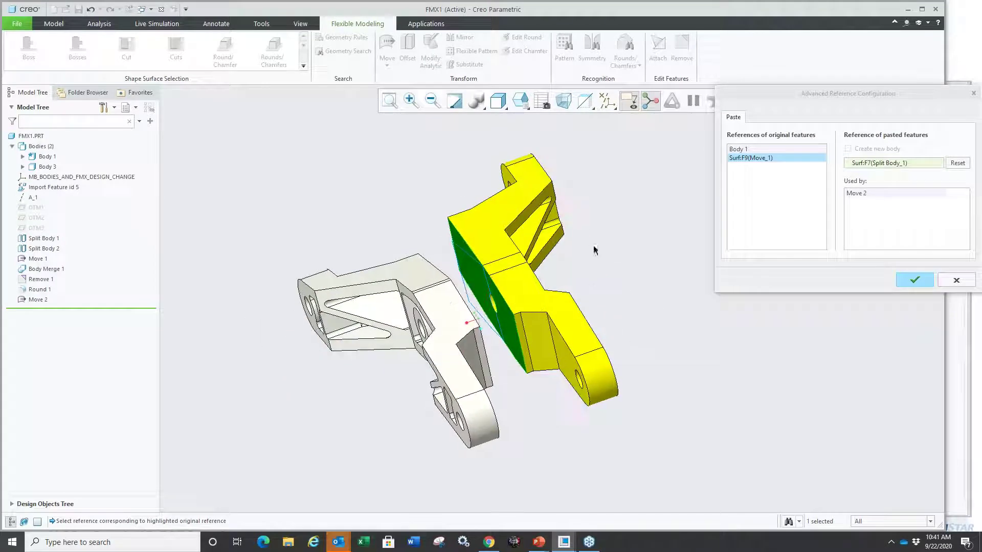
pyautogui.middleClick(591, 248)
pyautogui.scroll(-3, 487, 272)
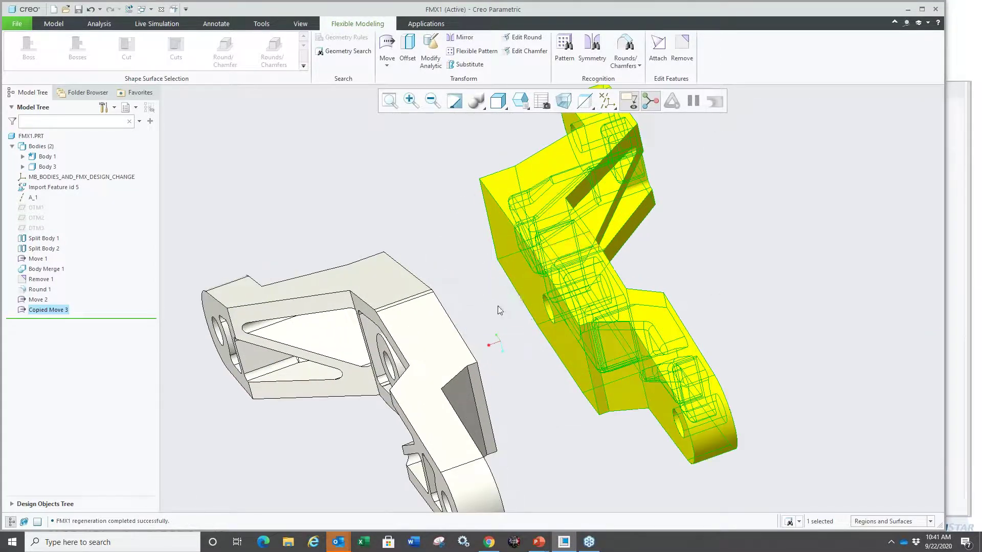
pyautogui.moveTo(499, 308); pyautogui.dragTo(527, 298, button='middle')
pyautogui.click(627, 189)
pyautogui.scroll(-3, 614, 199)
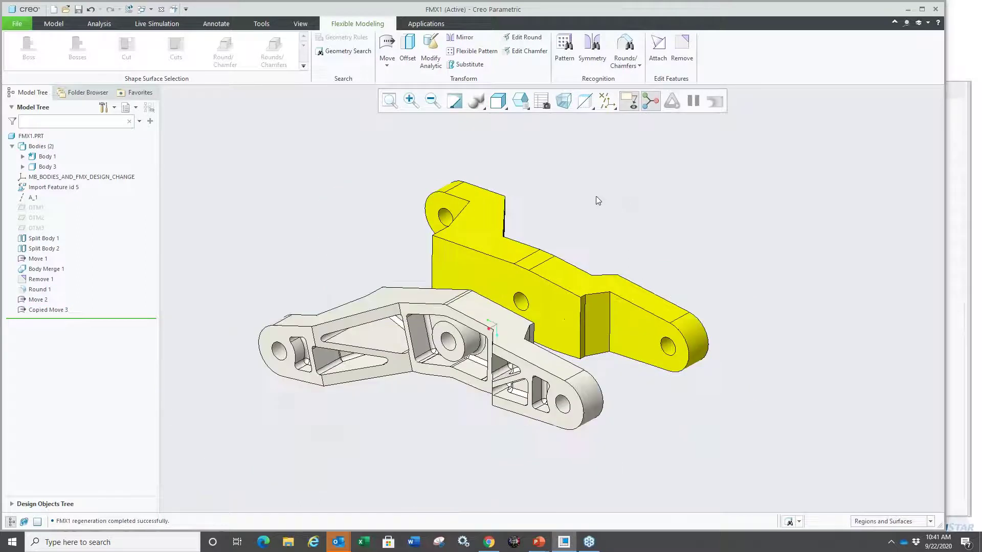
# - Start an extrude sketch on DTM1, reference Body 3's central hole, and sketch a small circle centred on that hole
pyautogui.click(35, 207)
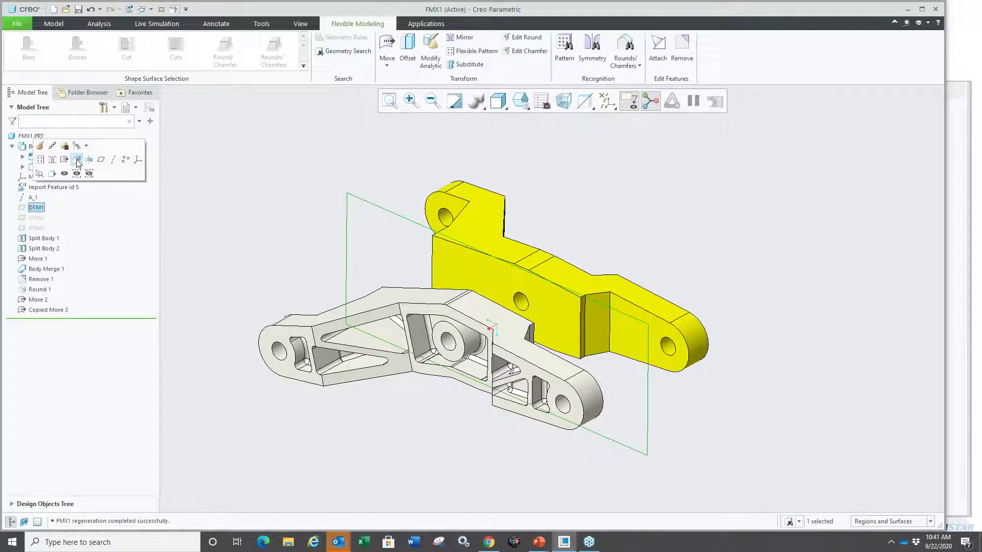
pyautogui.click(77, 163)
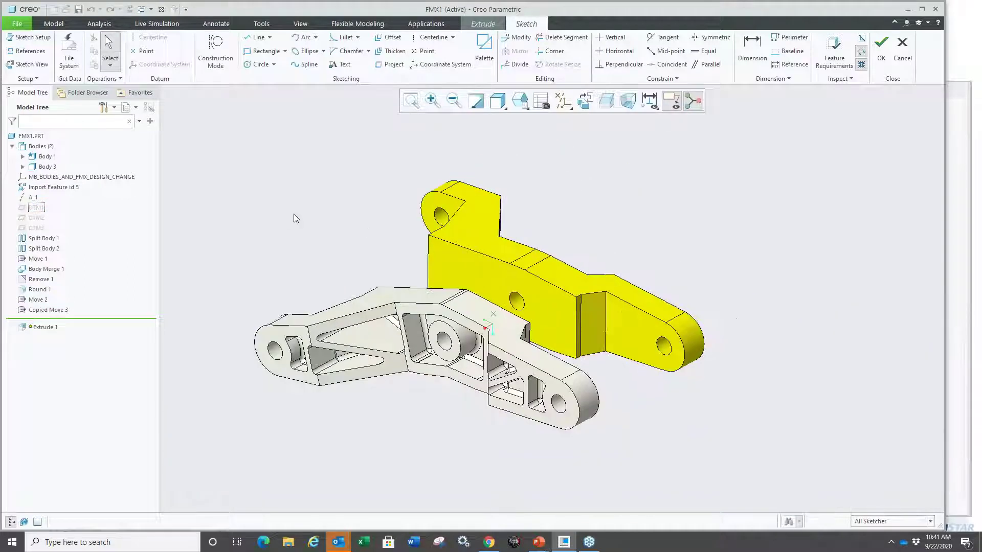
pyautogui.rightClick(294, 215)
pyautogui.click(346, 236)
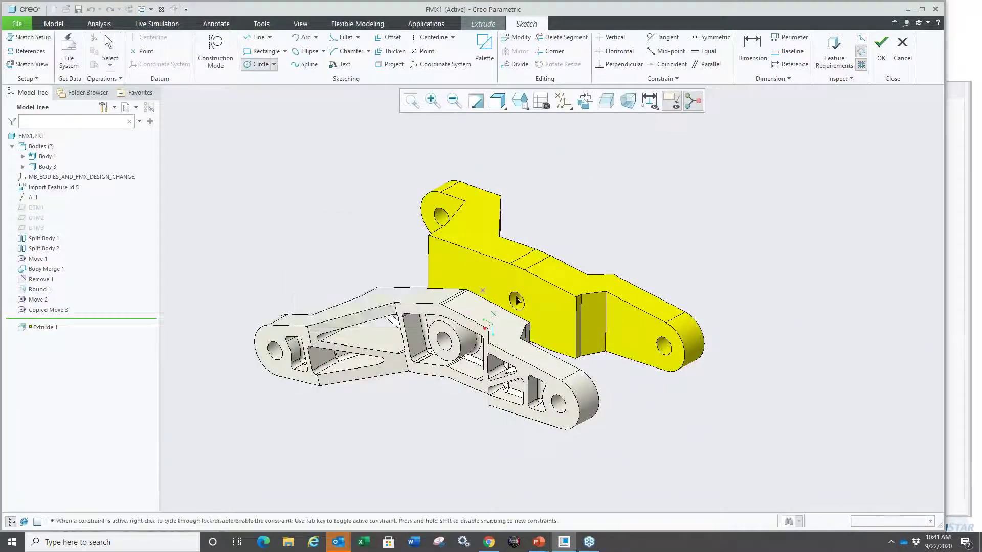
pyautogui.scroll(-3, 509, 313)
pyautogui.press('alt')
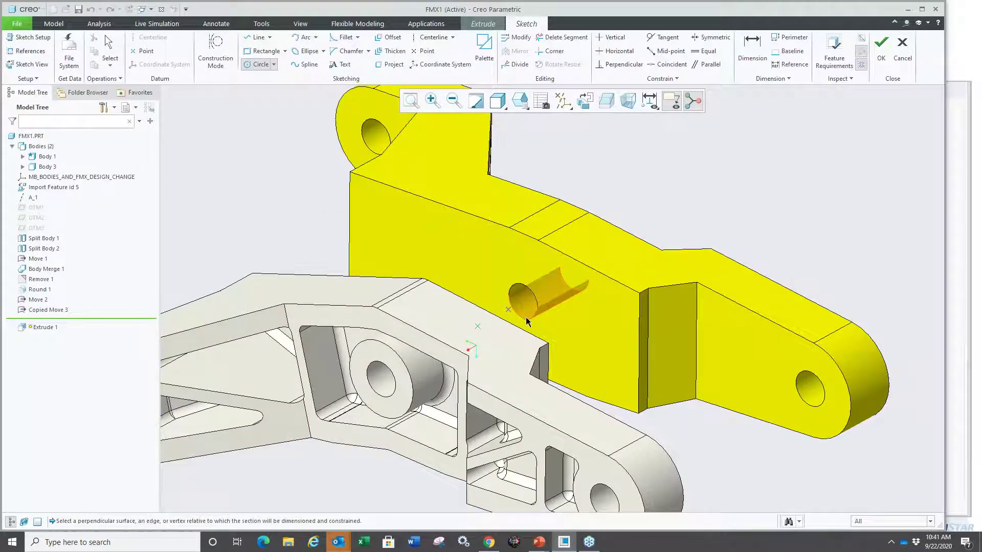
pyautogui.keyDown('alt'); pyautogui.click(524, 317); pyautogui.keyUp('alt')
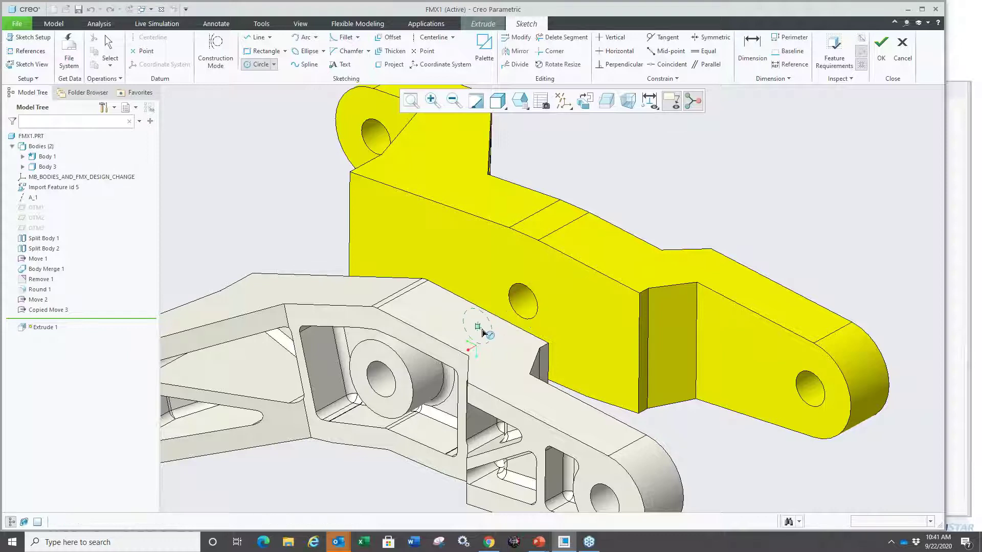
pyautogui.click(479, 329)
pyautogui.click(485, 342)
# - Sketch a larger concentric circle spanning roughly the arm's height around the central boss and complete the sketch
pyautogui.click(478, 329)
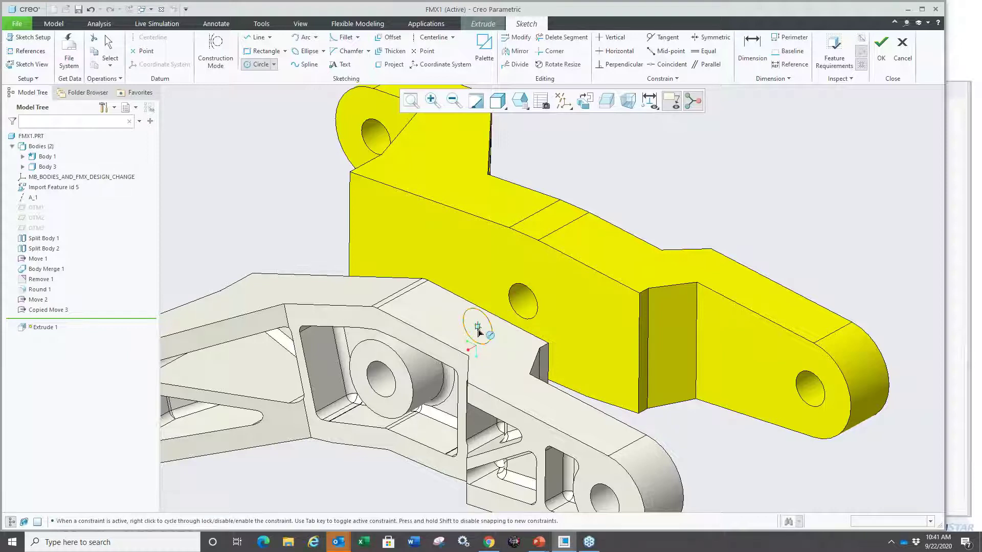
pyautogui.moveTo(510, 407); pyautogui.dragTo(550, 393, button='middle')
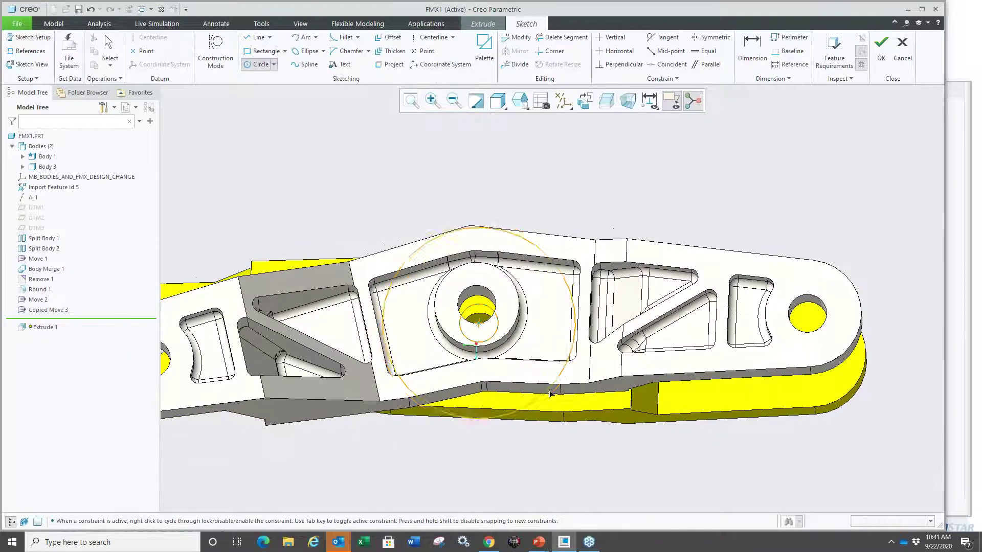
pyautogui.click(549, 395)
pyautogui.middleClick(497, 442)
pyautogui.moveTo(497, 442); pyautogui.dragTo(453, 394, button='middle')
pyautogui.rightClick(572, 152)
pyautogui.click(597, 279)
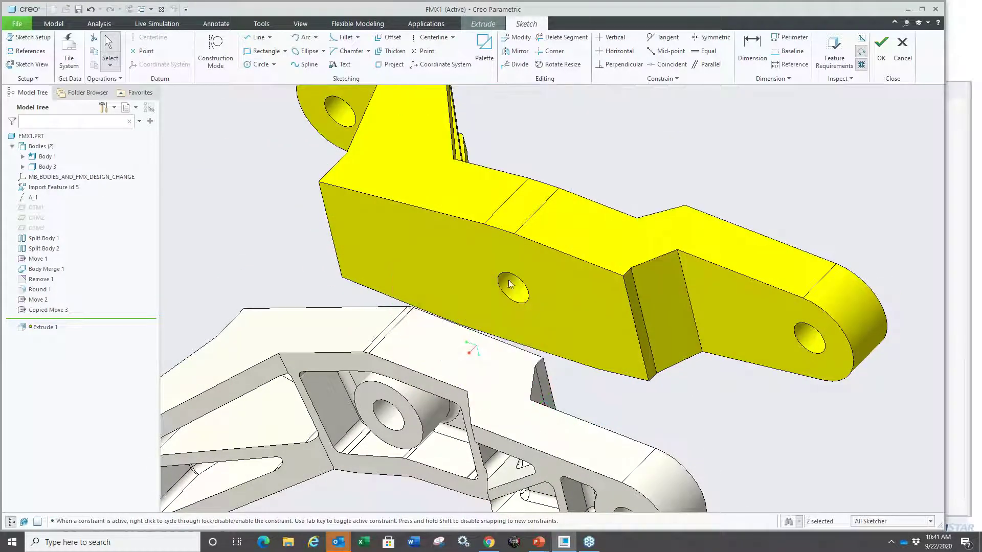
# - Extrude the ring up to Body 1's inner face on one side and to Body 3's facing surface on the other
pyautogui.scroll(-3, 496, 264)
pyautogui.moveTo(430, 350); pyautogui.dragTo(379, 277, button='middle')
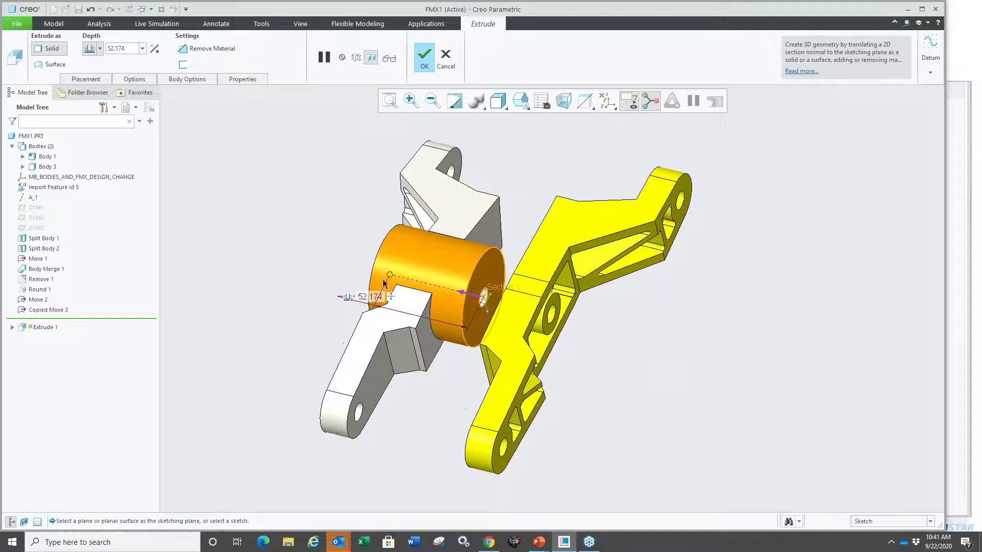
pyautogui.moveTo(384, 283); pyautogui.dragTo(490, 237)
pyautogui.moveTo(485, 302); pyautogui.dragTo(588, 307, button='middle')
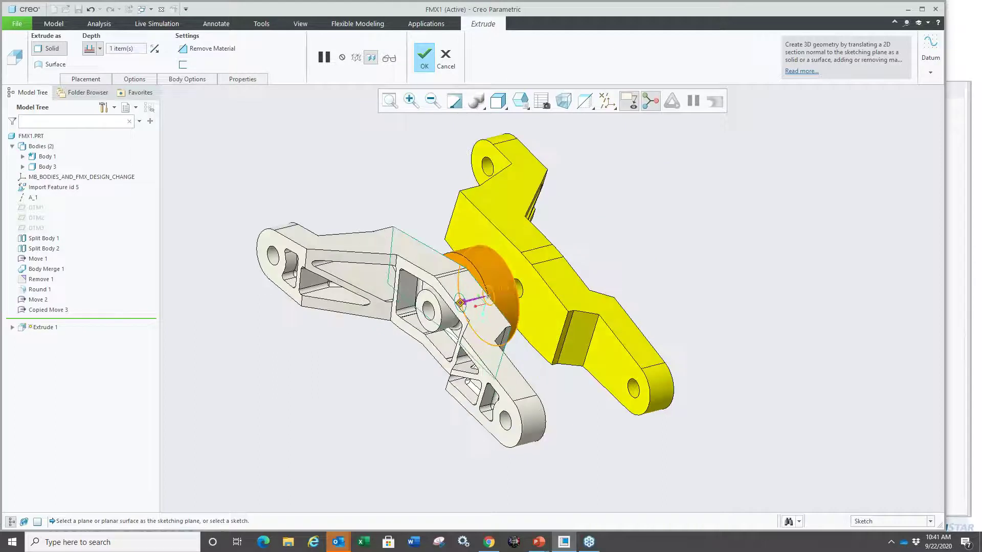
pyautogui.rightClick(398, 175)
pyautogui.moveTo(438, 251)
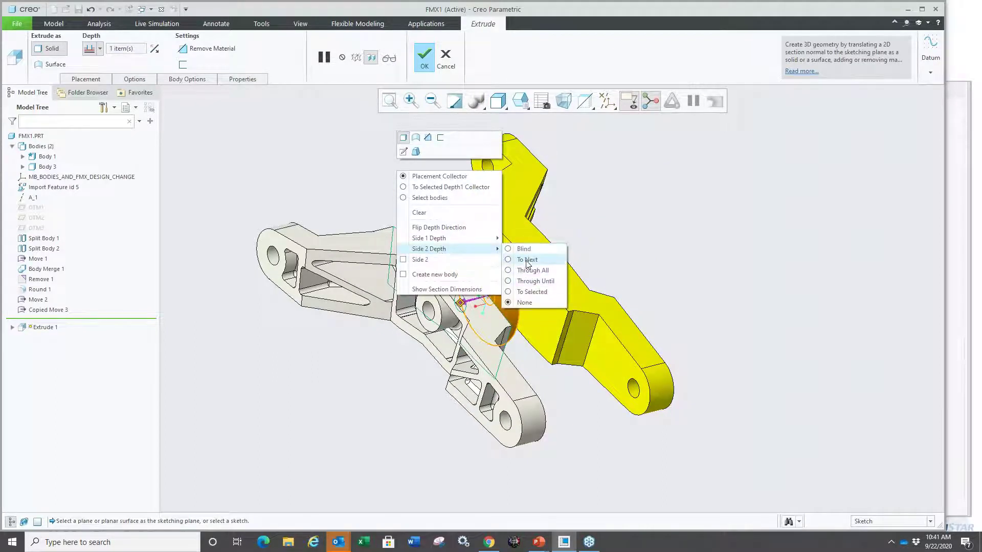
pyautogui.click(532, 292)
pyautogui.click(646, 294)
pyautogui.middleClick(643, 290)
pyautogui.moveTo(653, 315); pyautogui.dragTo(325, 289, button='middle')
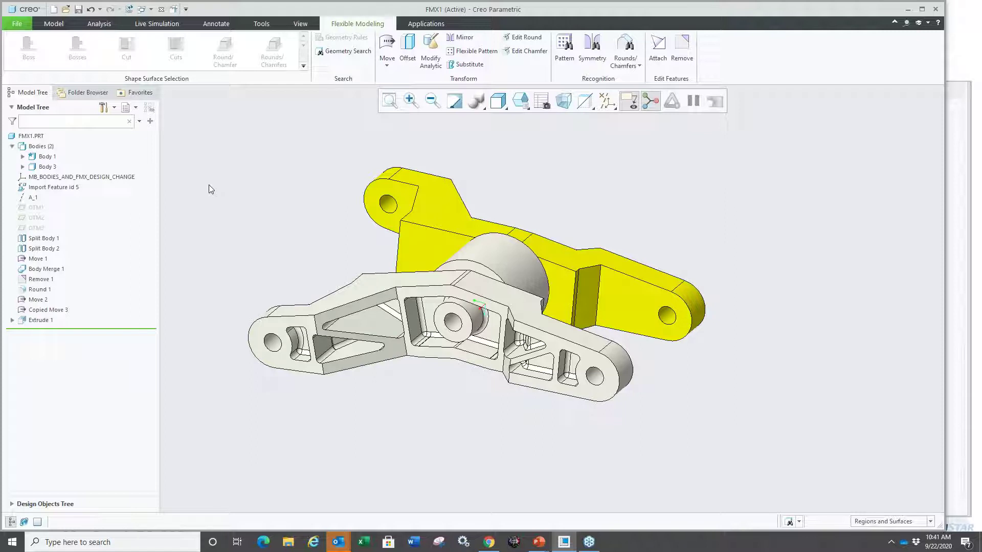
# - Switch to the PowerPoint slide show and advance to the slide on multibody support in Data Exchange
pyautogui.press('super+Tab')
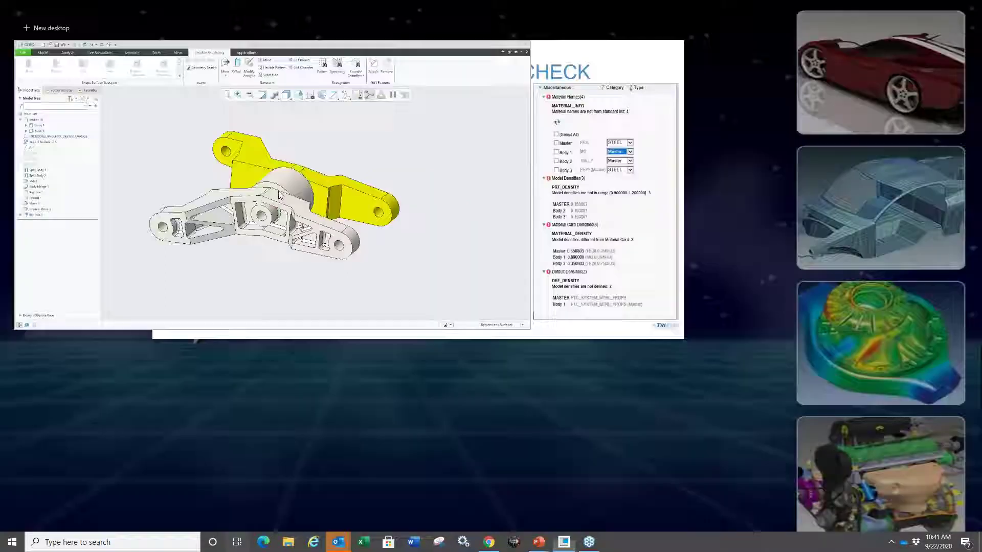
pyautogui.click(357, 153)
pyautogui.press('Right')
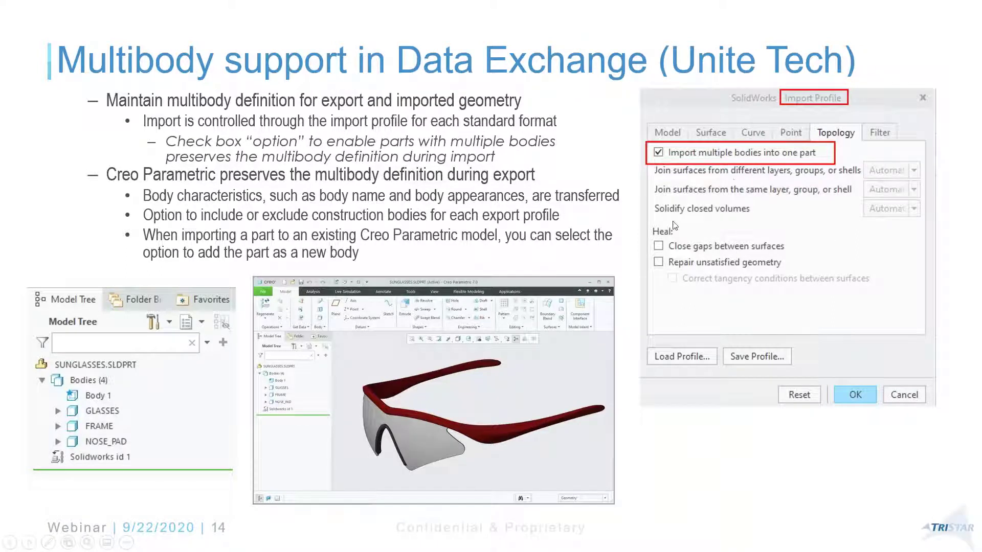
# - Return to Creo Parametric, erase the models not displayed, and browse to the data exchange folder
pyautogui.click(237, 542)
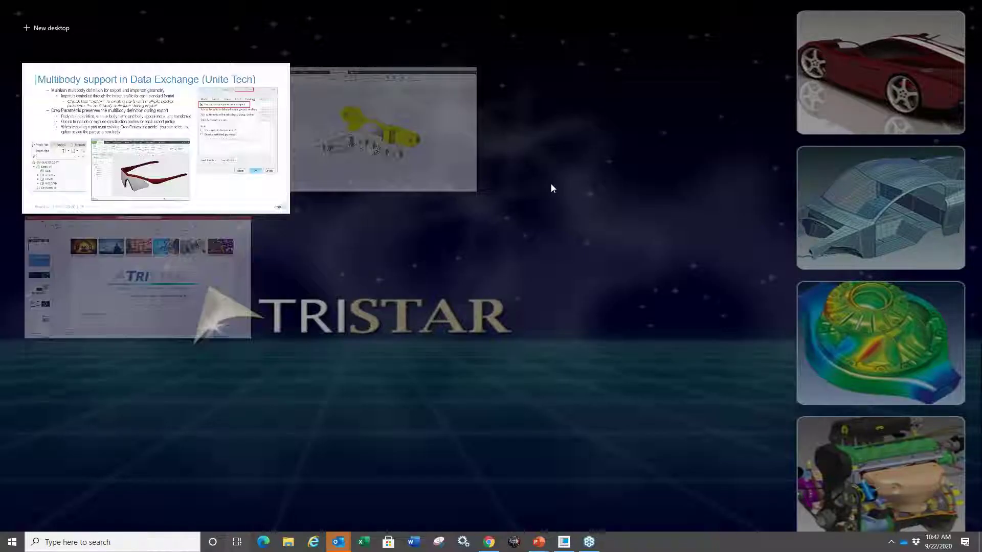
pyautogui.click(348, 172)
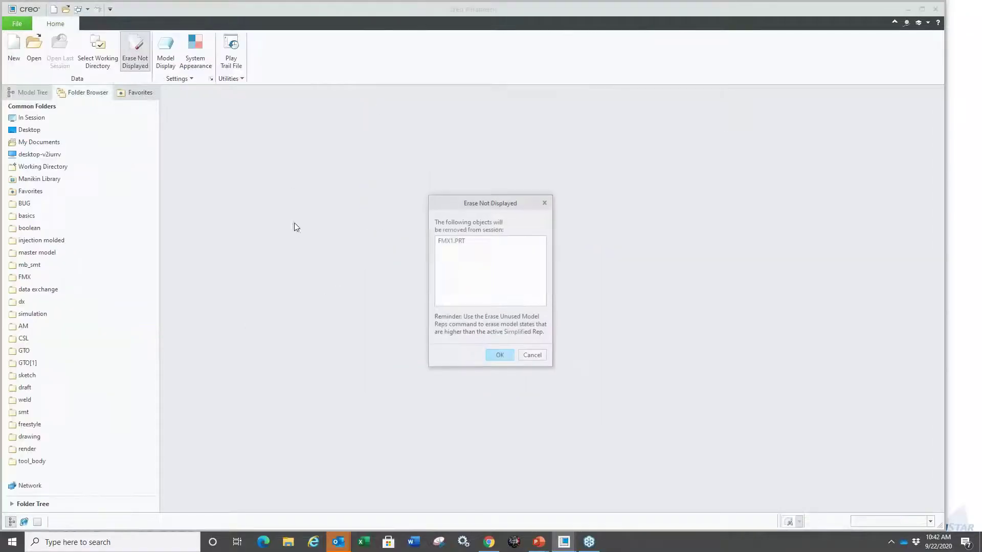
pyautogui.press('Return')
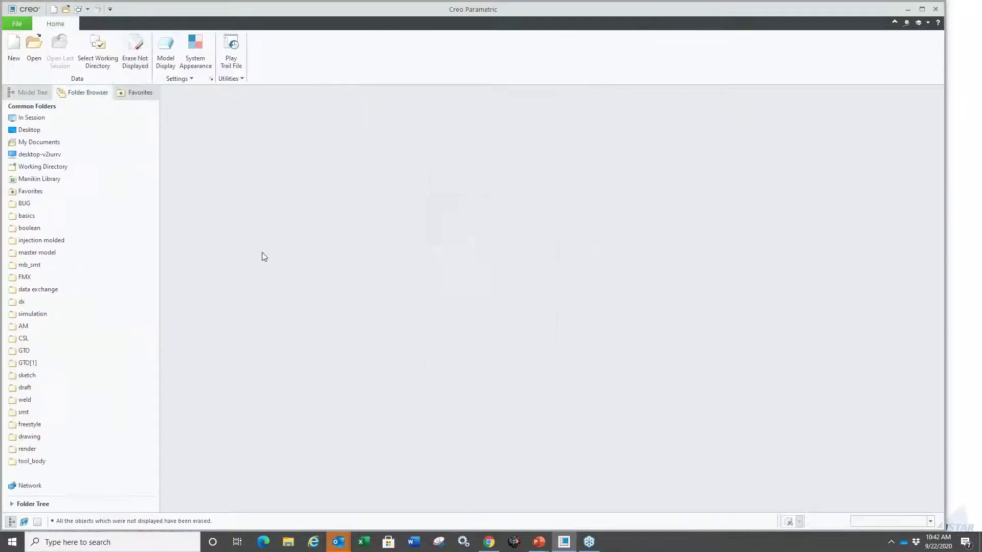
pyautogui.click(34, 290)
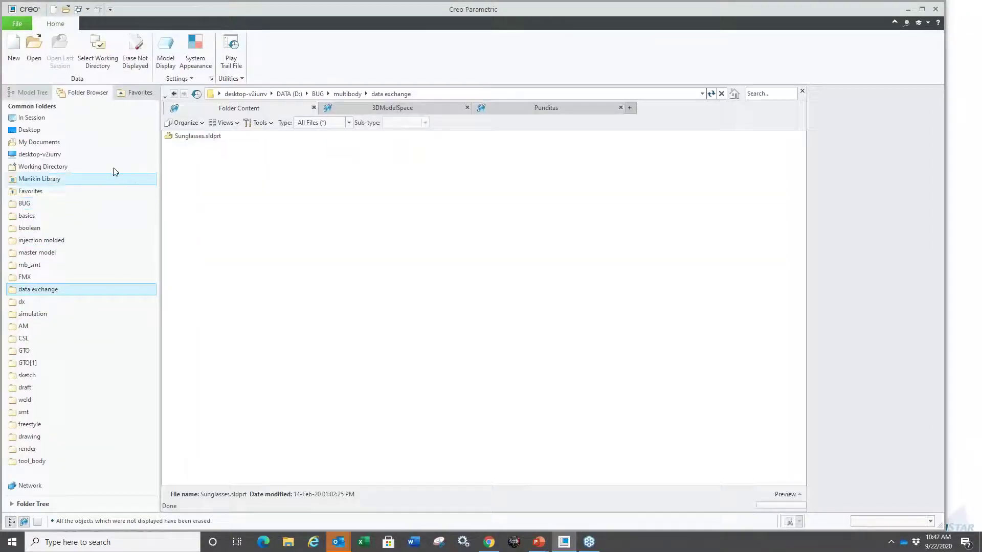
pyautogui.click(34, 49)
pyautogui.click(355, 301)
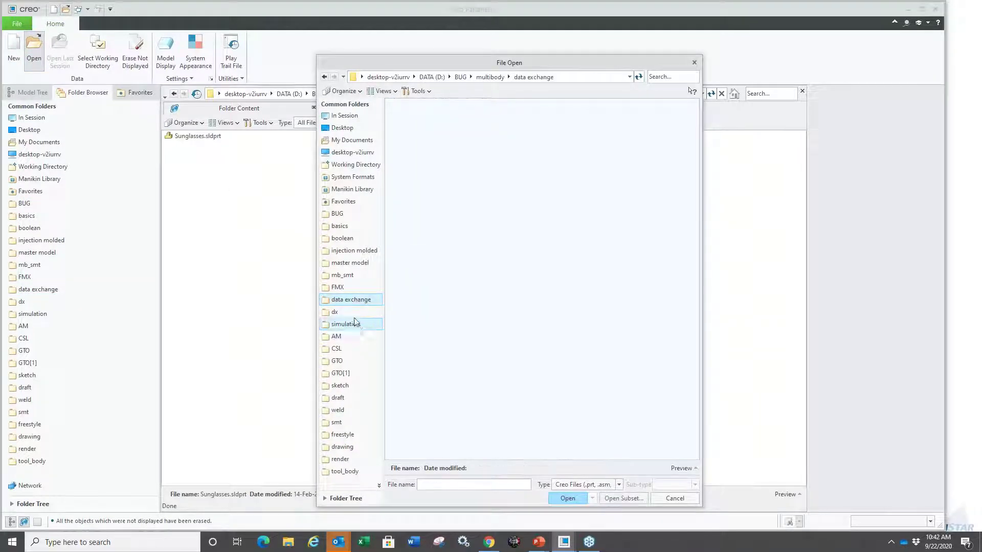
pyautogui.click(676, 499)
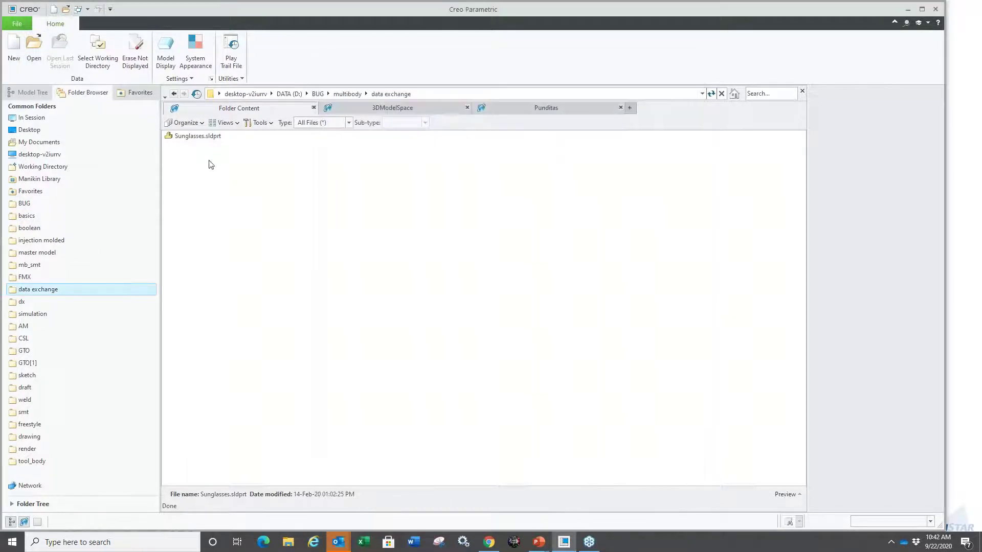
# - Open the SolidWorks import profile setup from the data exchange options
pyautogui.click(17, 24)
pyautogui.click(59, 252)
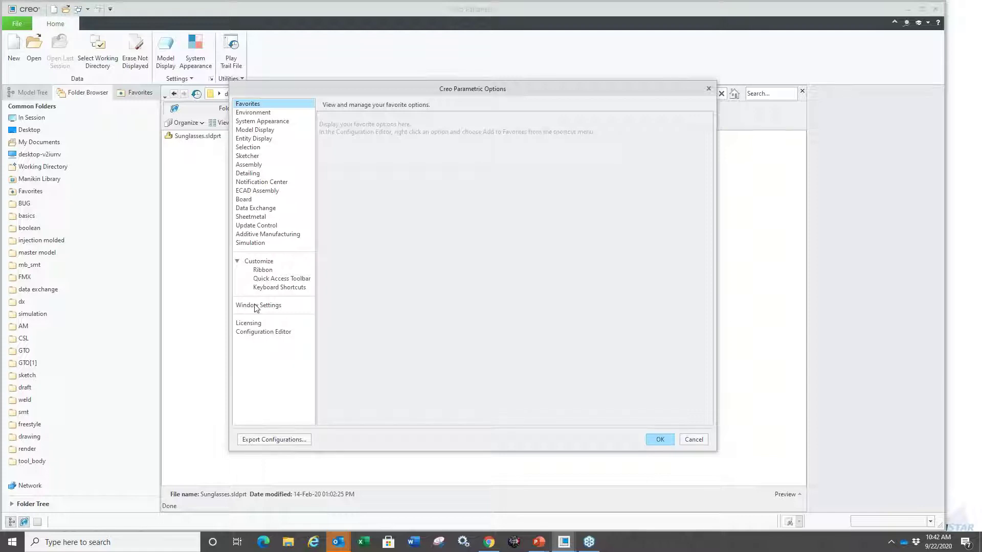
pyautogui.click(255, 210)
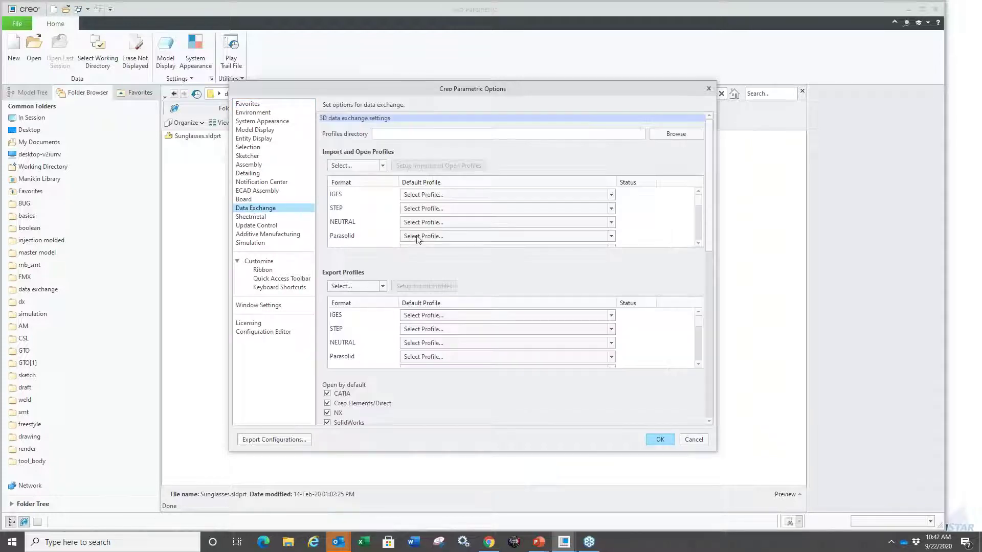
pyautogui.click(381, 166)
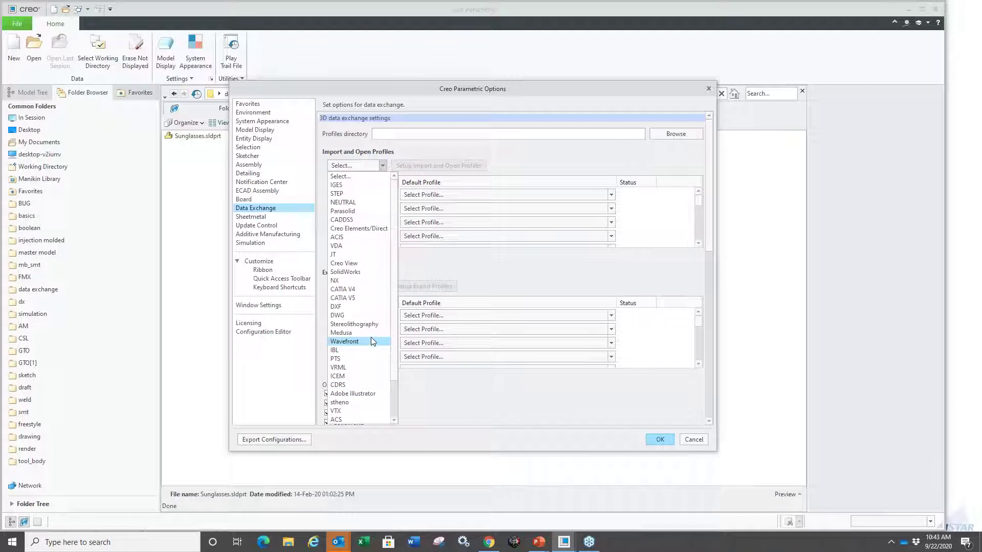
pyautogui.click(358, 272)
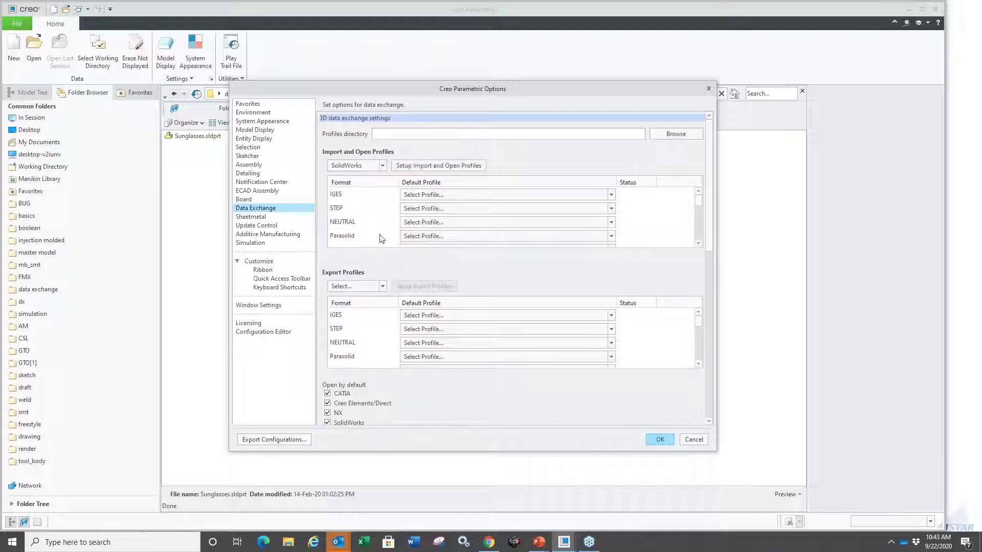
pyautogui.click(428, 167)
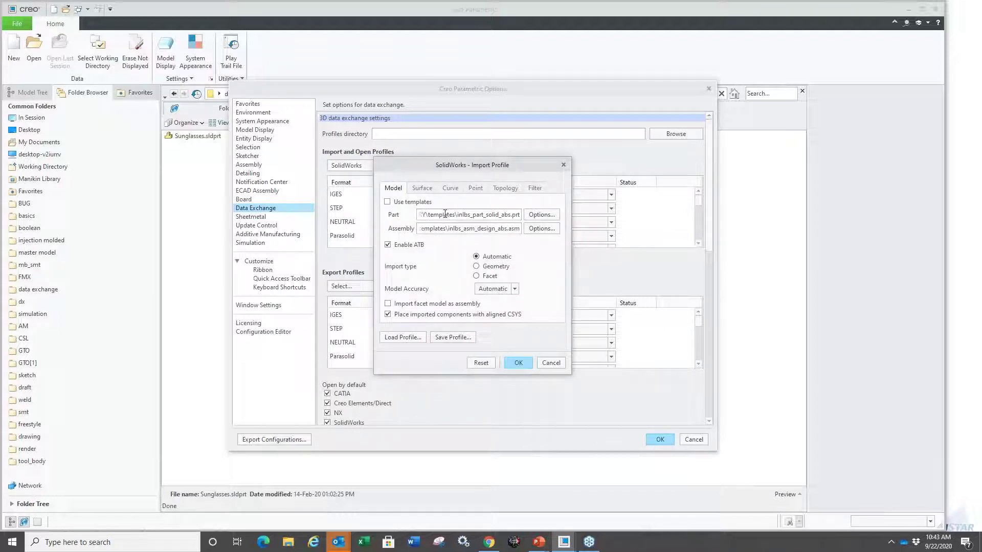
# - Review the SolidWorks import profile's surface, curve and topology settings, including importing multiple bodies into one part, and cancel both dialogs
pyautogui.click(418, 189)
pyautogui.click(454, 190)
pyautogui.click(497, 191)
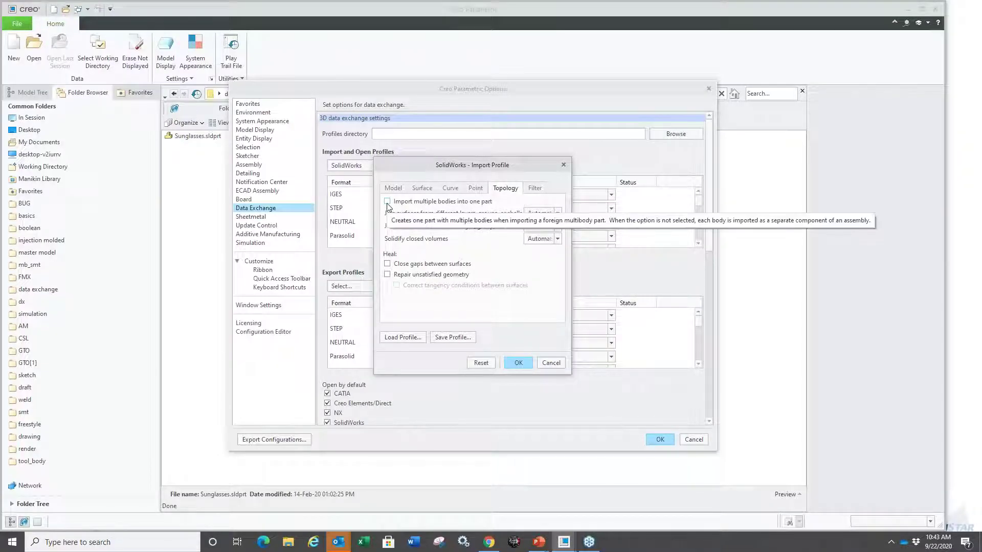
pyautogui.click(556, 366)
pyautogui.click(694, 440)
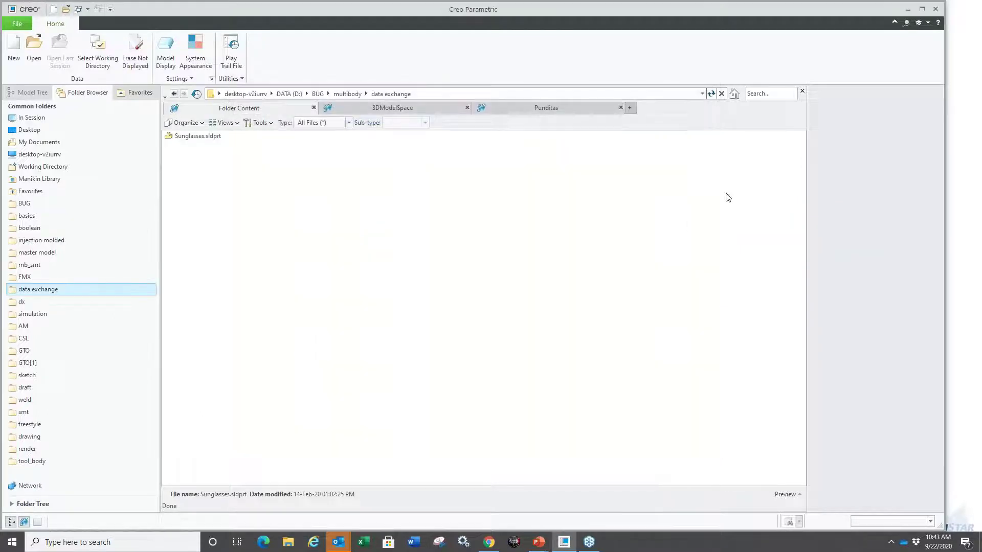
# - Close the file browser and open the SolidWorks part Sunglasses.sldprt with all file types listed
pyautogui.click(802, 92)
pyautogui.click(29, 51)
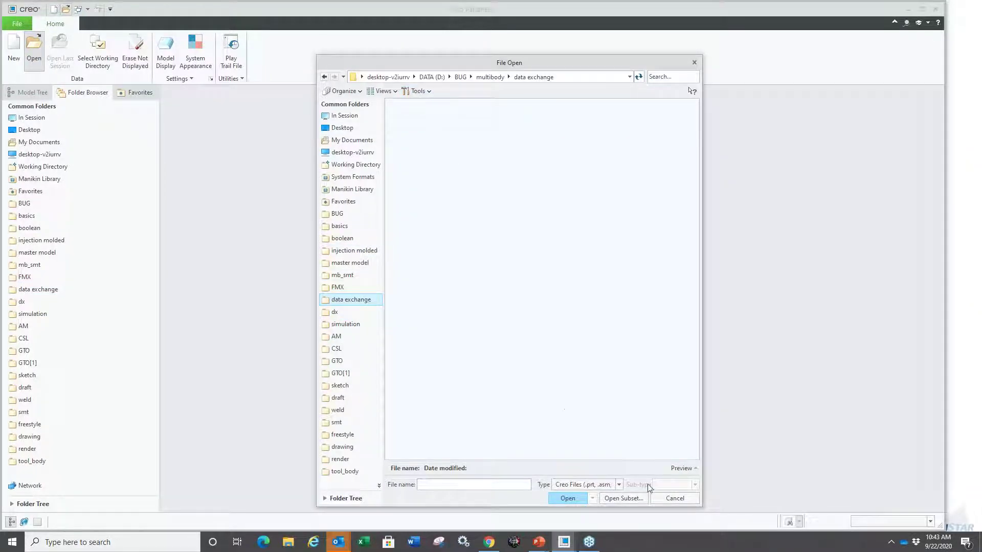
pyautogui.click(588, 485)
pyautogui.click(571, 231)
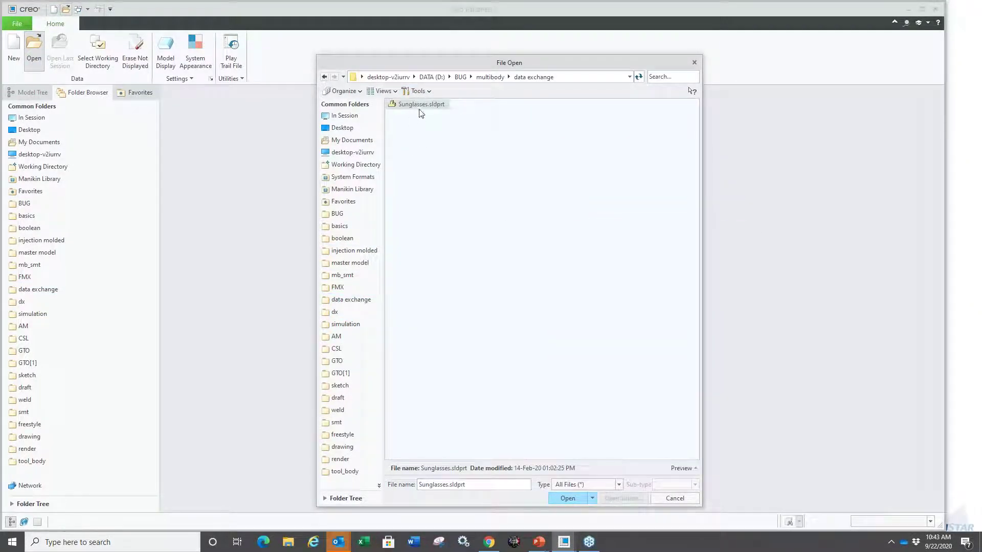
pyautogui.doubleClick(419, 105)
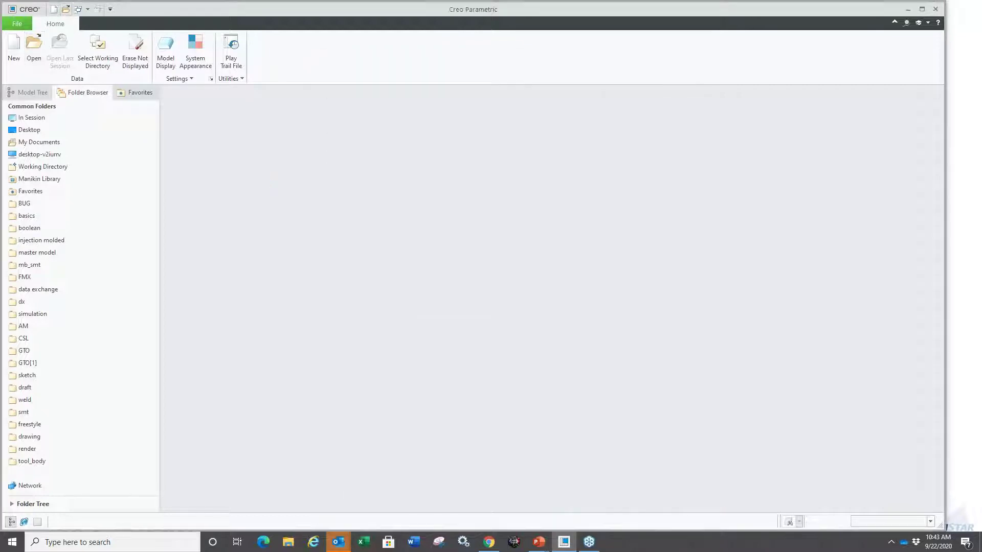
# - Turn off the datum plane display for the imported sunglasses assembly
pyautogui.moveTo(370, 316); pyautogui.dragTo(384, 210, button='middle')
pyautogui.scroll(1, 385, 212)
pyautogui.scroll(-4, 517, 193)
pyautogui.click(596, 101)
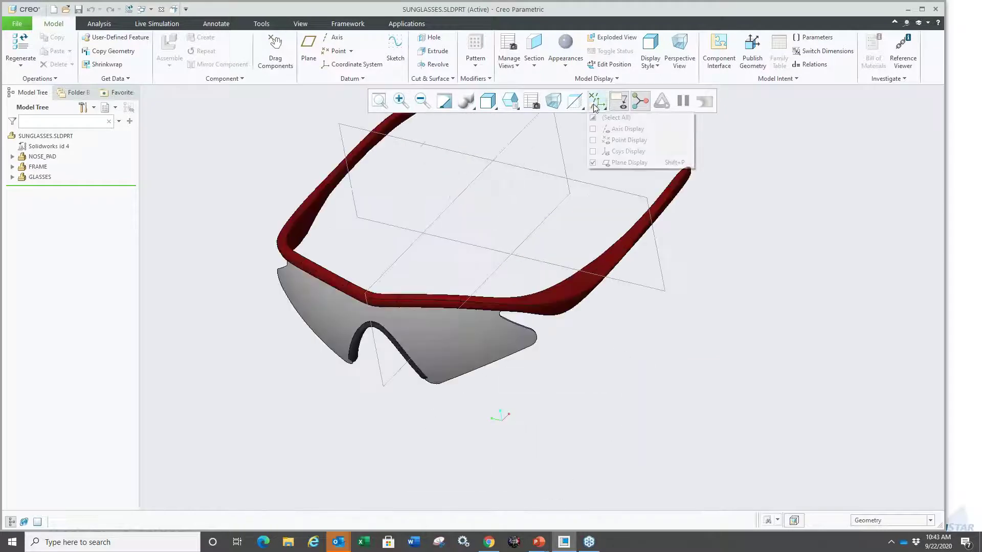
pyautogui.click(594, 163)
pyautogui.scroll(-3, 202, 230)
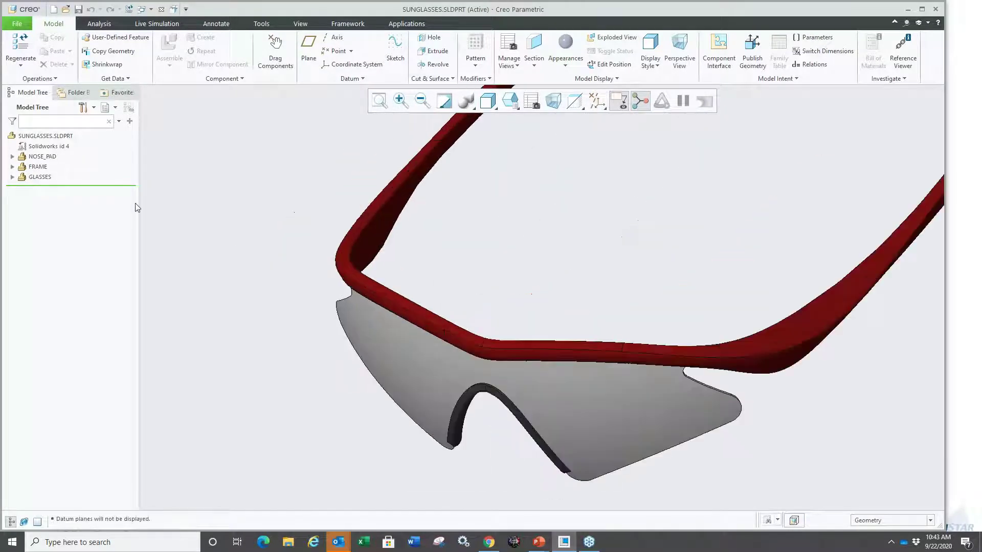
# - Highlight the GLASSES component and examine its outline in the sunglasses assembly
pyautogui.click(40, 177)
pyautogui.scroll(3, 248, 284)
pyautogui.moveTo(248, 284); pyautogui.dragTo(240, 262, button='middle')
pyautogui.scroll(-3, 264, 210)
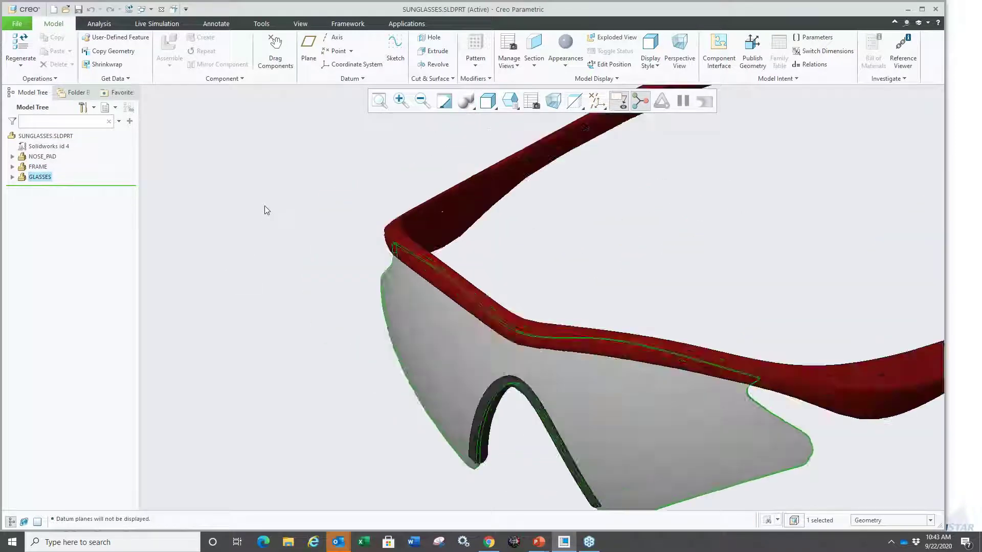
pyautogui.scroll(2, 248, 225)
# - Isolate the NOSE_PAD component so that only it is shown
pyautogui.click(36, 157)
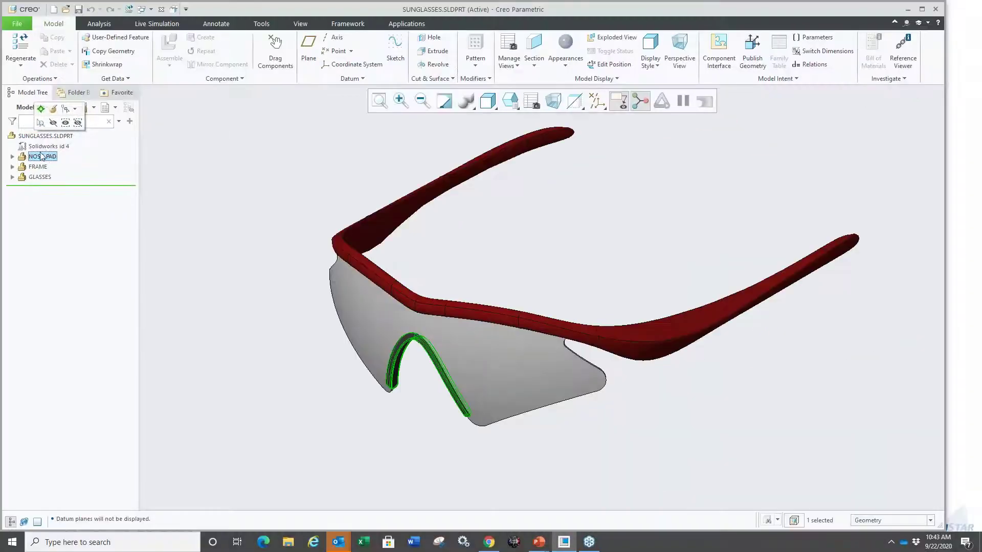
pyautogui.click(66, 123)
pyautogui.scroll(-3, 327, 288)
pyautogui.scroll(2, 327, 288)
pyautogui.click(252, 307)
# - Show only the FRAME component and then only the GLASSES component
pyautogui.click(40, 167)
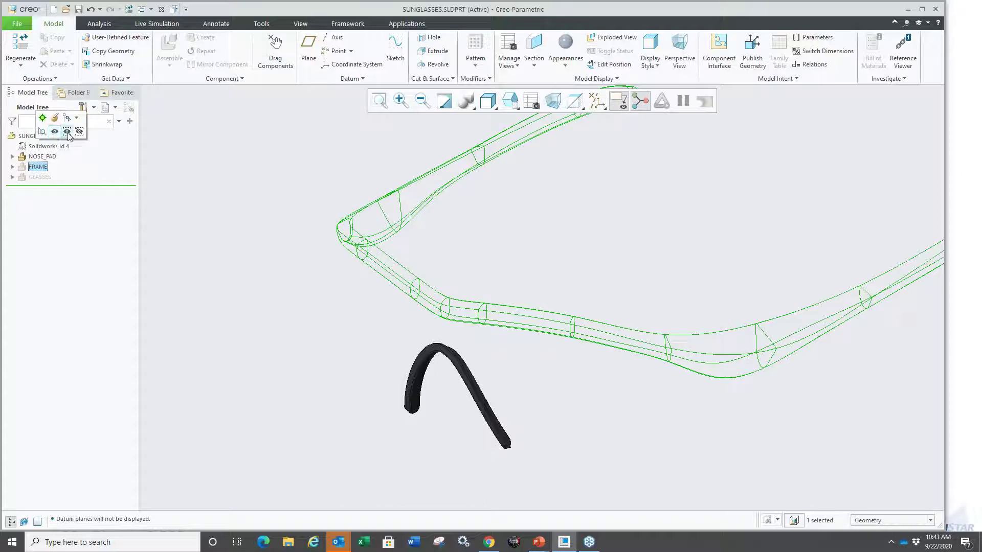
pyautogui.click(67, 131)
pyautogui.scroll(3, 299, 285)
pyautogui.click(40, 177)
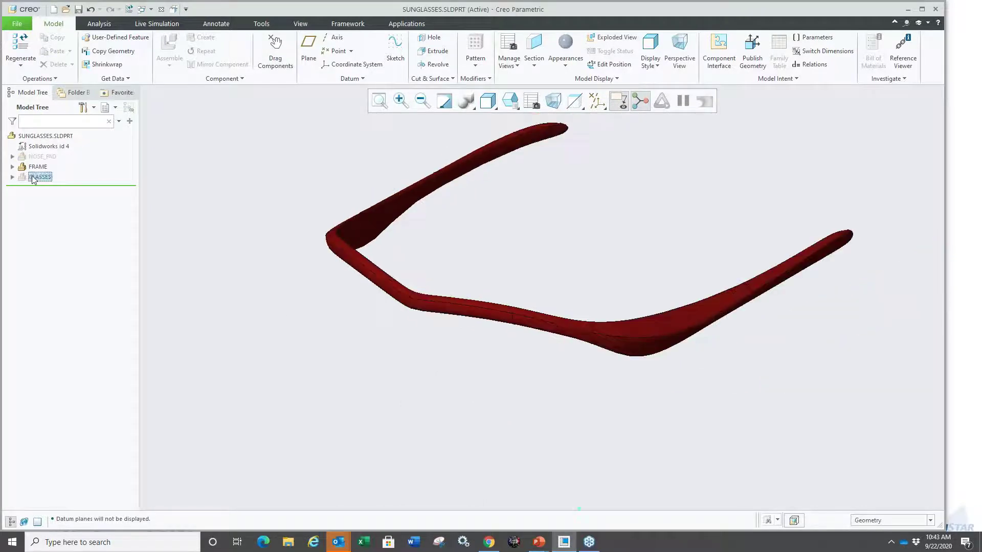
pyautogui.click(63, 143)
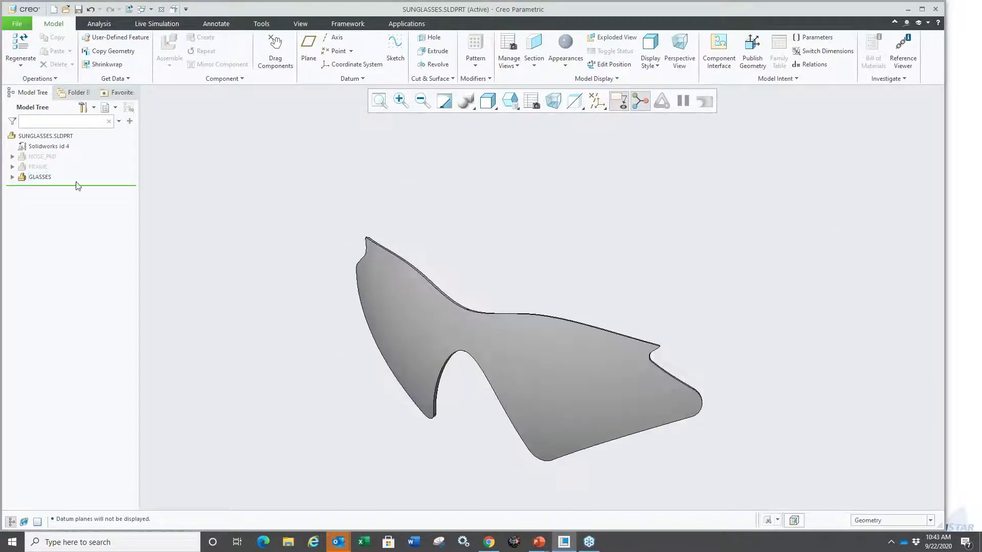
# - Show the hidden NOSE_PAD and FRAME components again
pyautogui.click(38, 166)
pyautogui.keyDown('ctrl'); pyautogui.click(42, 156); pyautogui.keyUp('ctrl')
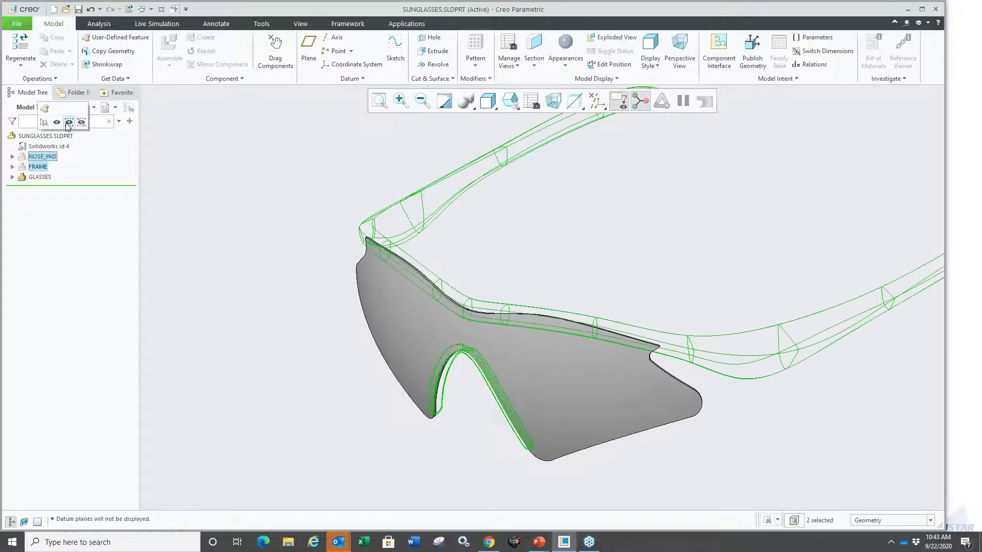
pyautogui.click(56, 121)
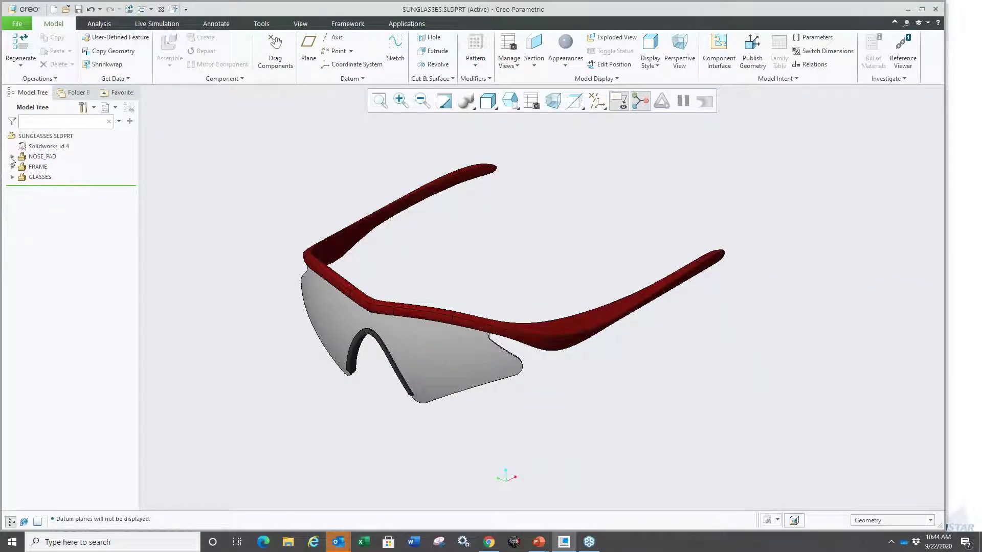
# - Open the NOSE_PAD component's placement definition and close it
pyautogui.click(43, 157)
pyautogui.click(62, 110)
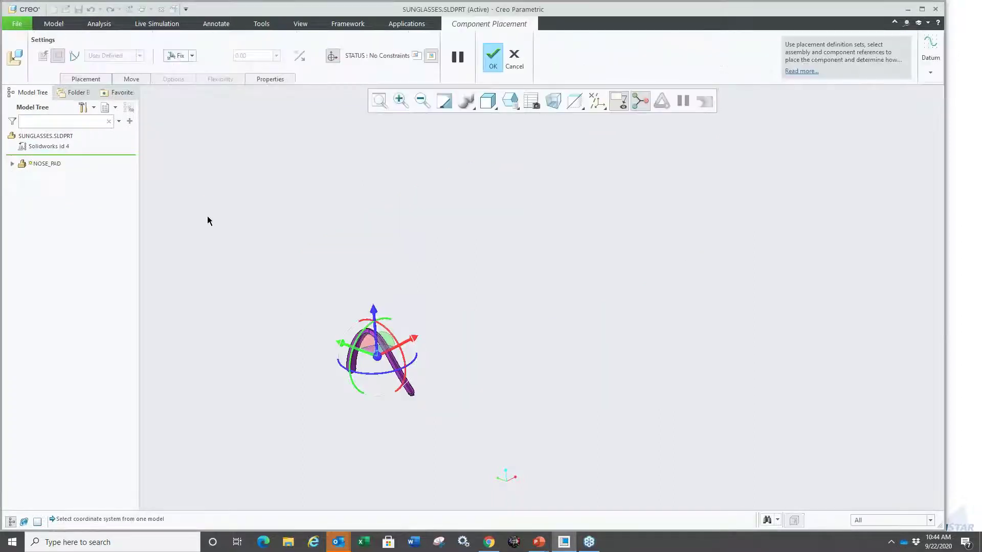
pyautogui.click(492, 57)
# - Edit the assembly-level SolidWorks import feature's definition and enter Import DataDoctor, accepting the repair warning
pyautogui.click(50, 147)
pyautogui.click(62, 107)
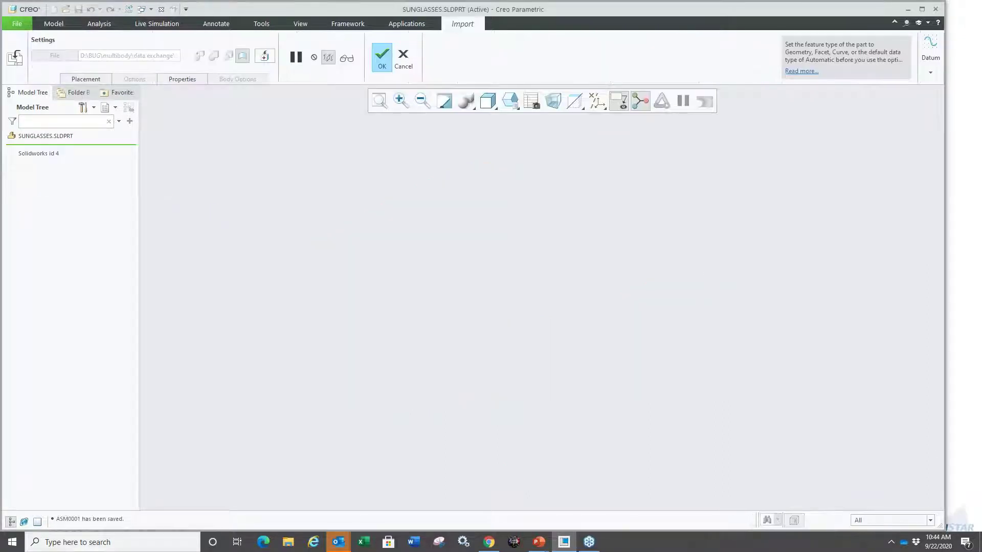
pyautogui.rightClick(231, 171)
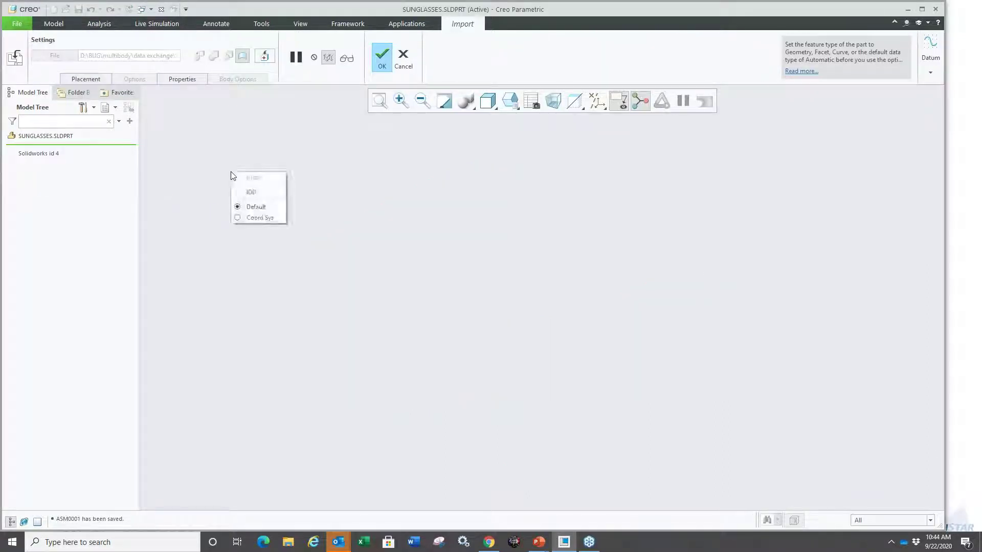
pyautogui.click(262, 192)
pyautogui.click(568, 318)
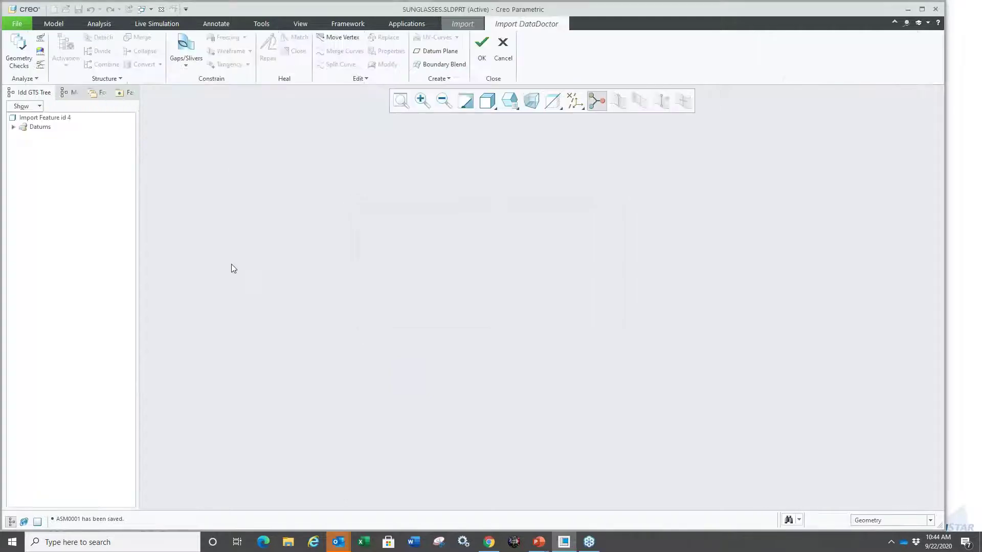
# - Check the feature's Datums node, quit Import DataDoctor and finish the import feature's definition
pyautogui.click(14, 127)
pyautogui.click(14, 127)
pyautogui.click(503, 50)
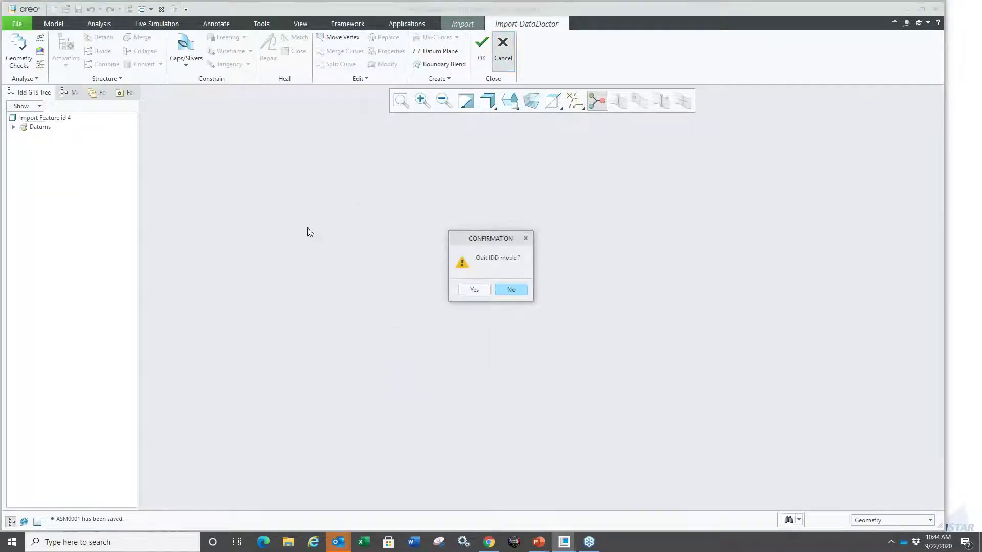
pyautogui.click(486, 287)
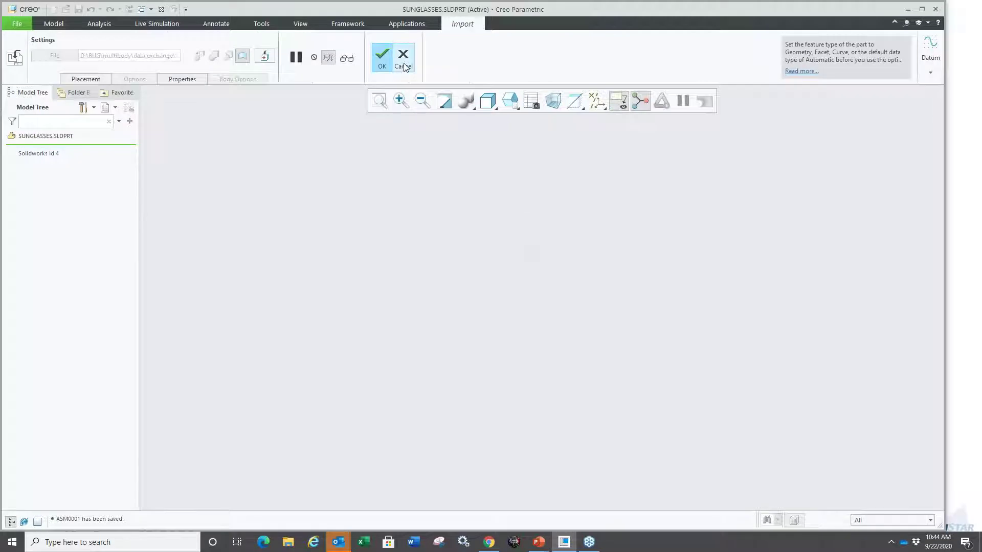
pyautogui.click(382, 57)
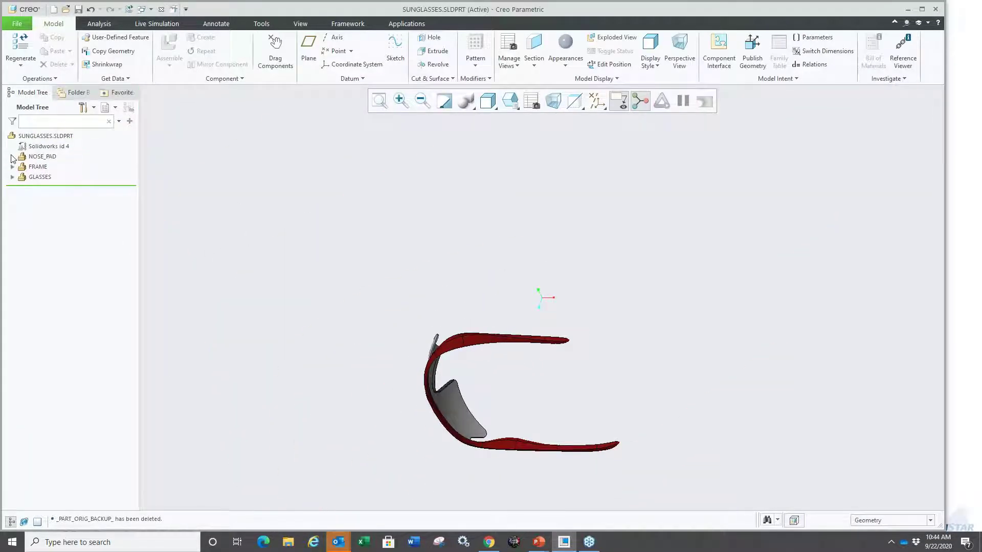
# - Edit the NOSE_PAD's SolidWorks import feature definition and enter Import DataDoctor, accepting the repair warning
pyautogui.click(13, 157)
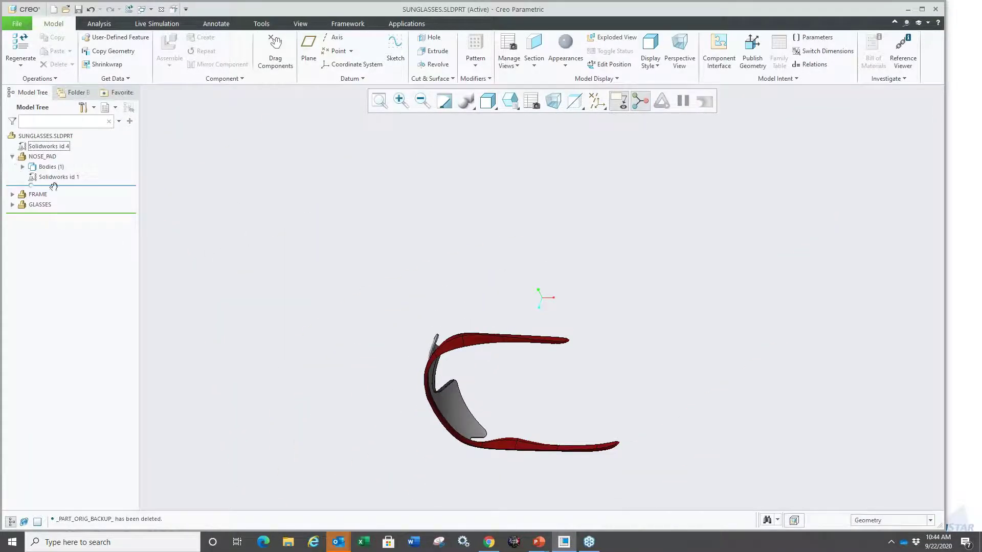
pyautogui.click(54, 177)
pyautogui.click(52, 147)
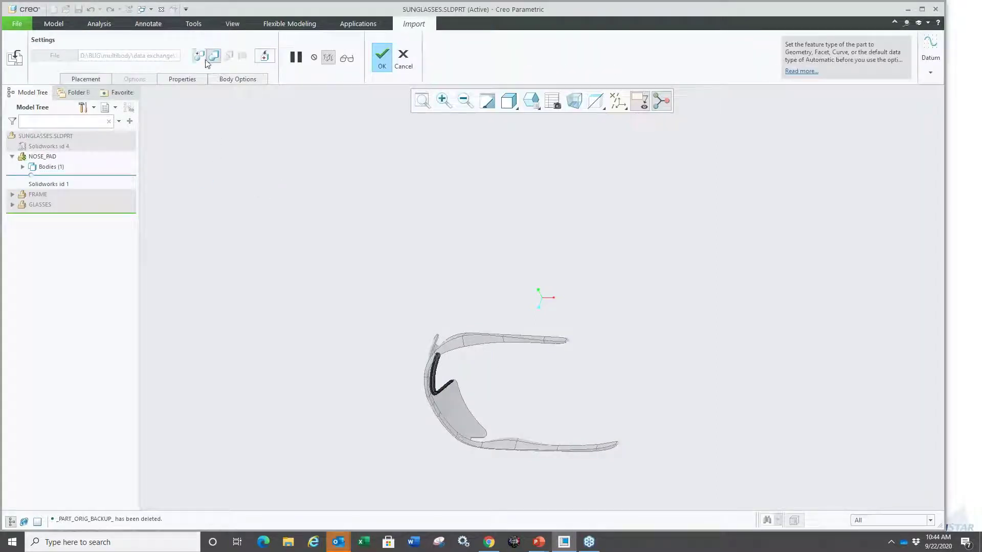
pyautogui.click(264, 56)
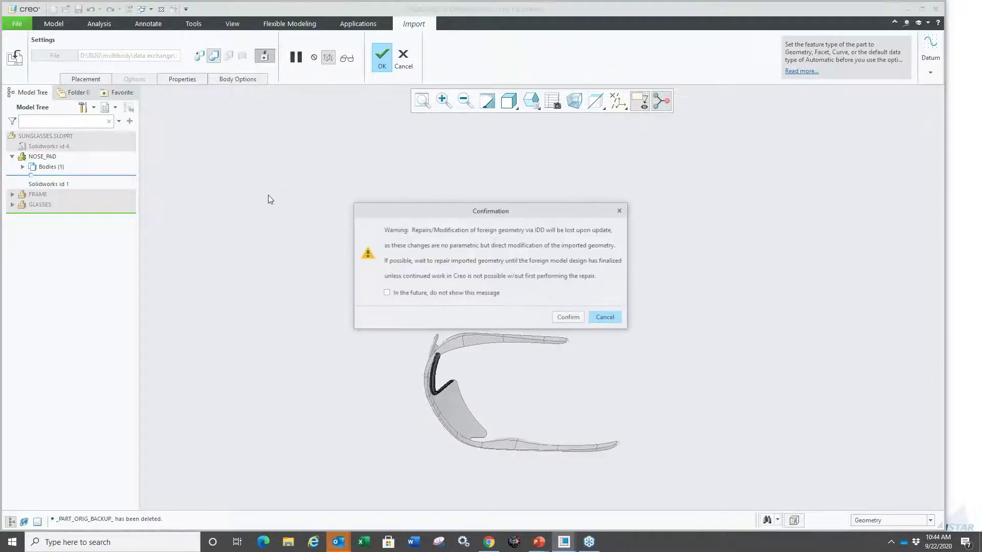
pyautogui.click(558, 318)
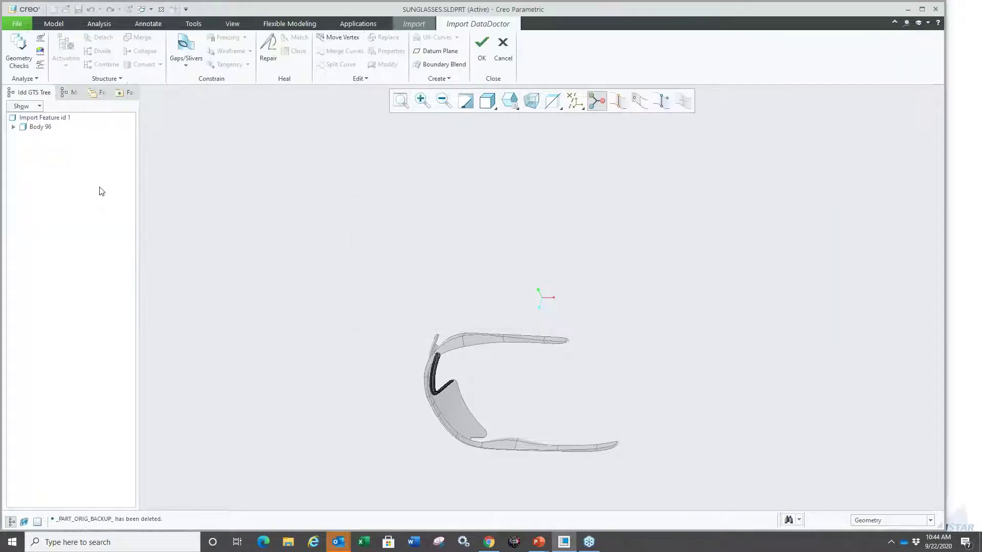
# - Expand the nose pad body to inspect its surfaces, quit Import DataDoctor and cancel the feature edit
pyautogui.click(12, 127)
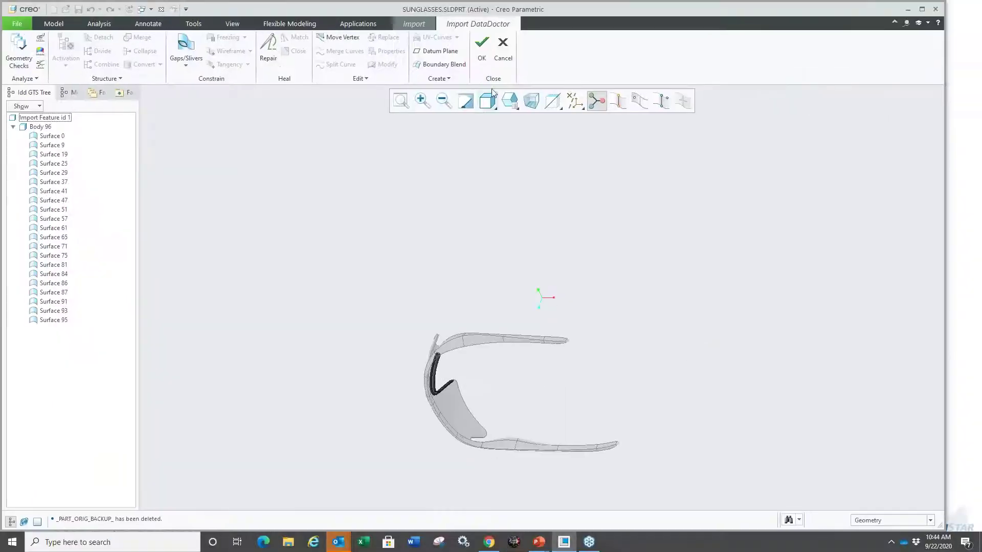
pyautogui.click(503, 49)
pyautogui.click(471, 287)
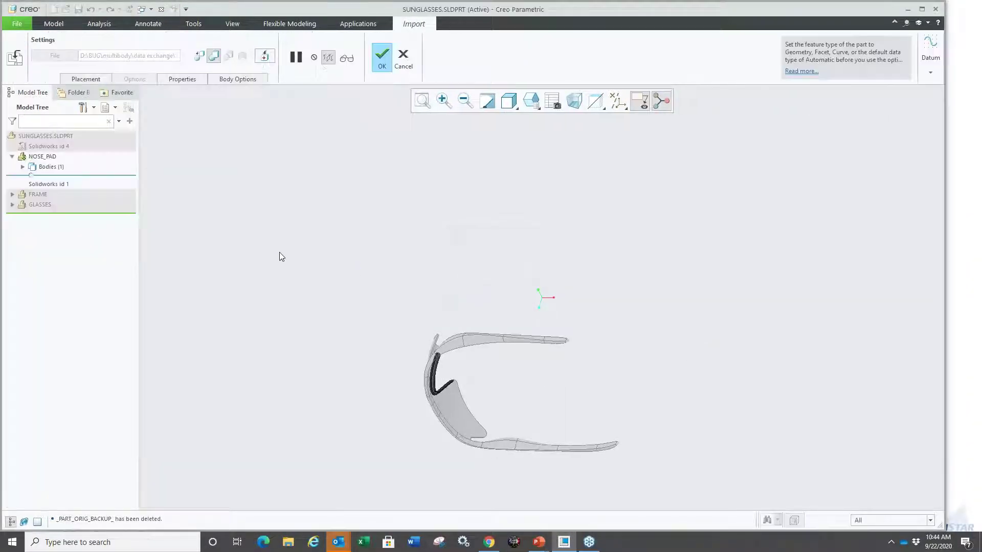
pyautogui.click(403, 64)
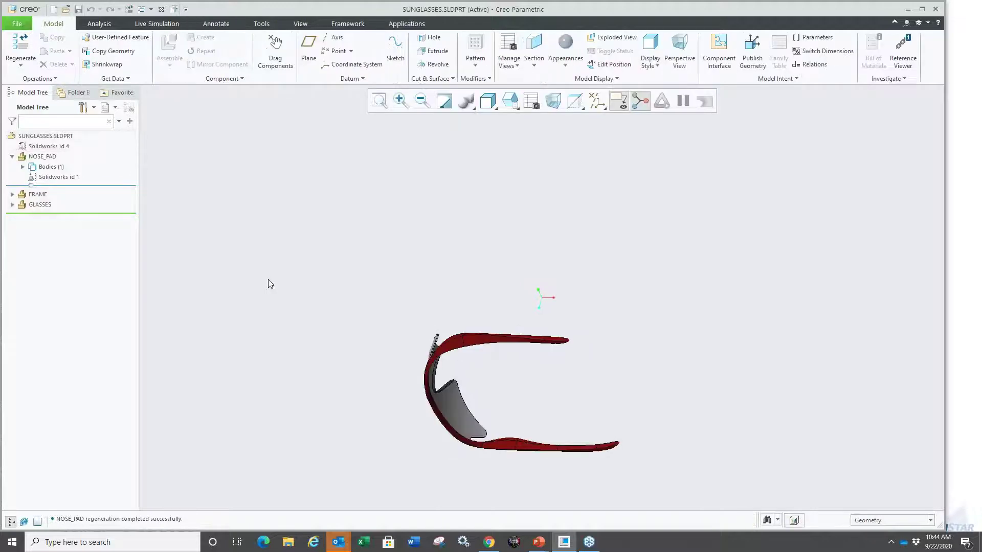
# - Close the sunglasses model, switch to the PowerPoint slide show and advance to the Windchill and Visualization multibody slide
pyautogui.hotkey('ctrl', 'w')
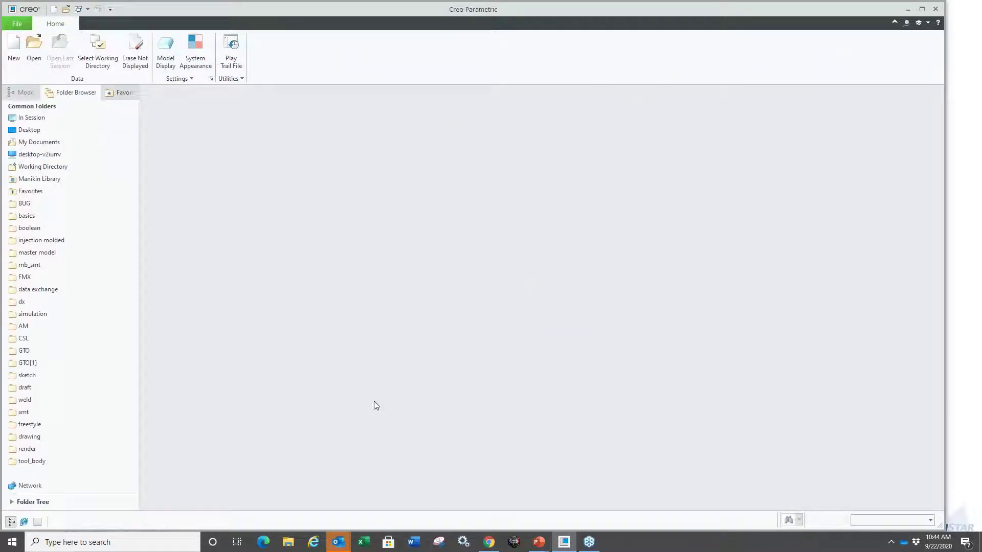
pyautogui.press('super+Tab')
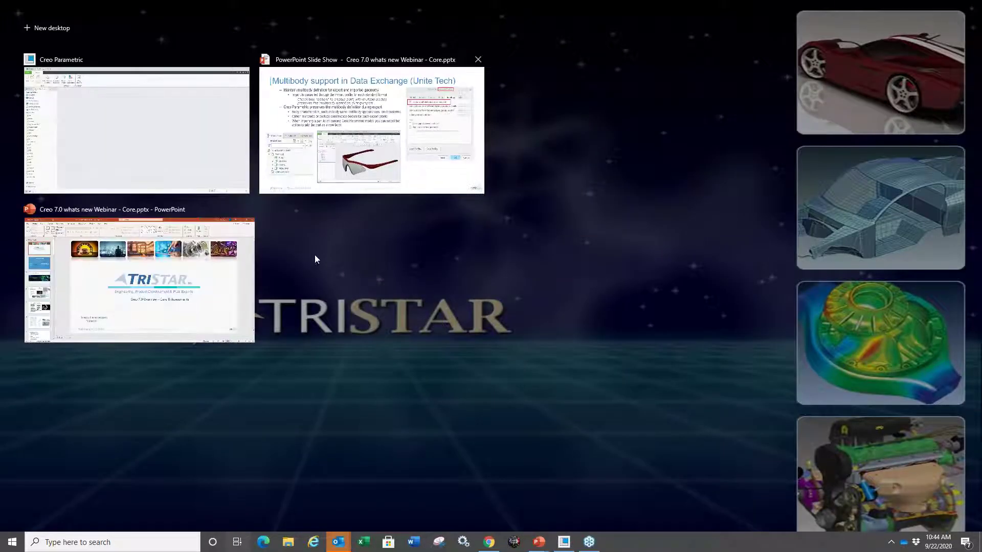
pyautogui.click(316, 187)
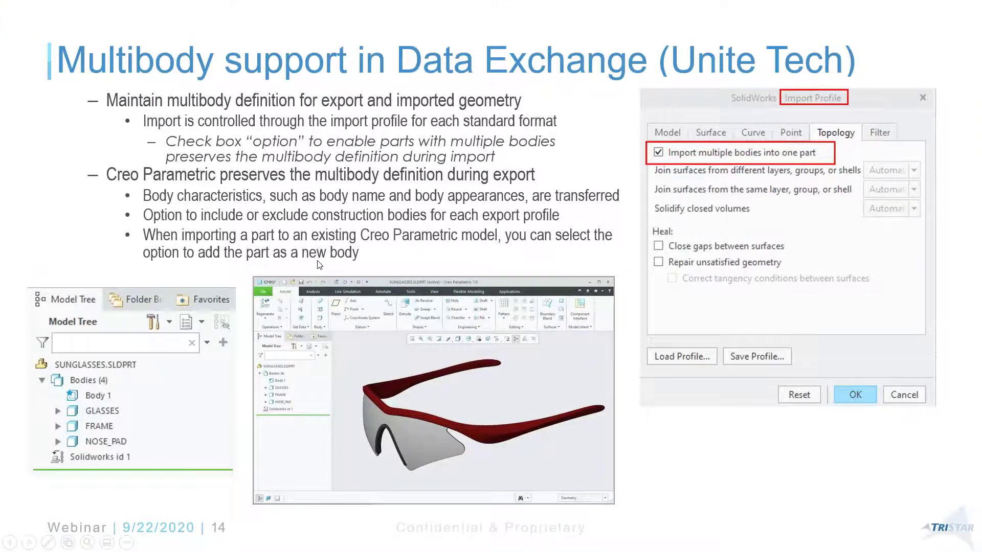
pyautogui.press('Right')
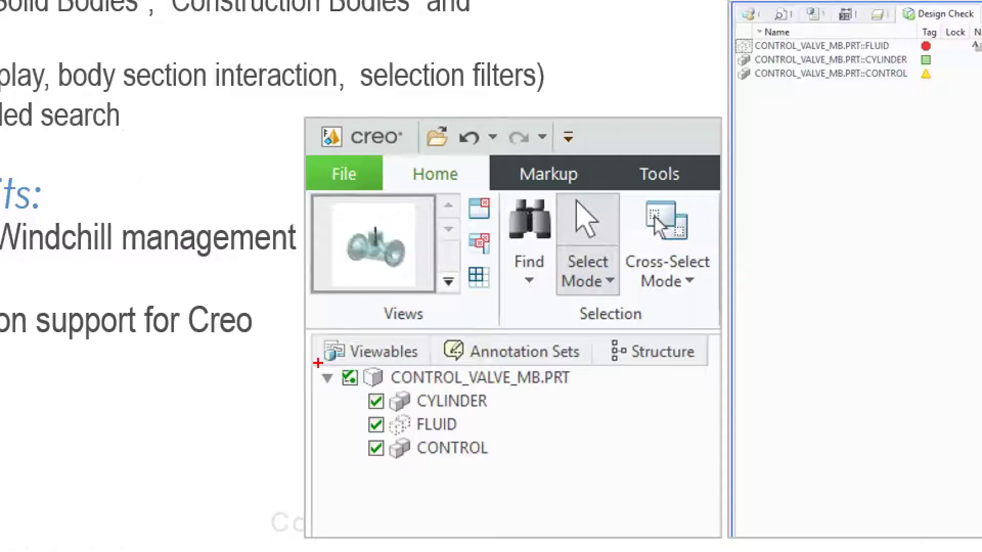
# - Magnify the slide's Creo View structure tree, mark the CONTROL_VALVE_MB.PRT bodies and restore the normal slide view
pyautogui.moveTo(318, 363); pyautogui.dragTo(578, 470)
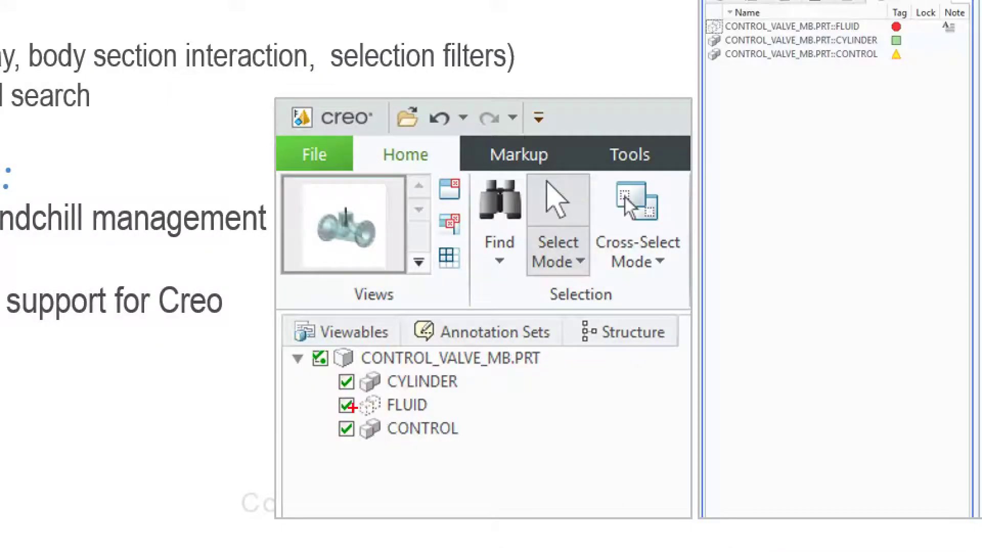
pyautogui.moveTo(323, 395)
pyautogui.mouseDown()
pyautogui.moveTo(443, 416)
pyautogui.moveTo(434, 383)
pyautogui.moveTo(454, 362)
pyautogui.mouseUp()
pyautogui.moveTo(431, 459); pyautogui.dragTo(468, 408)
pyautogui.press('Escape')
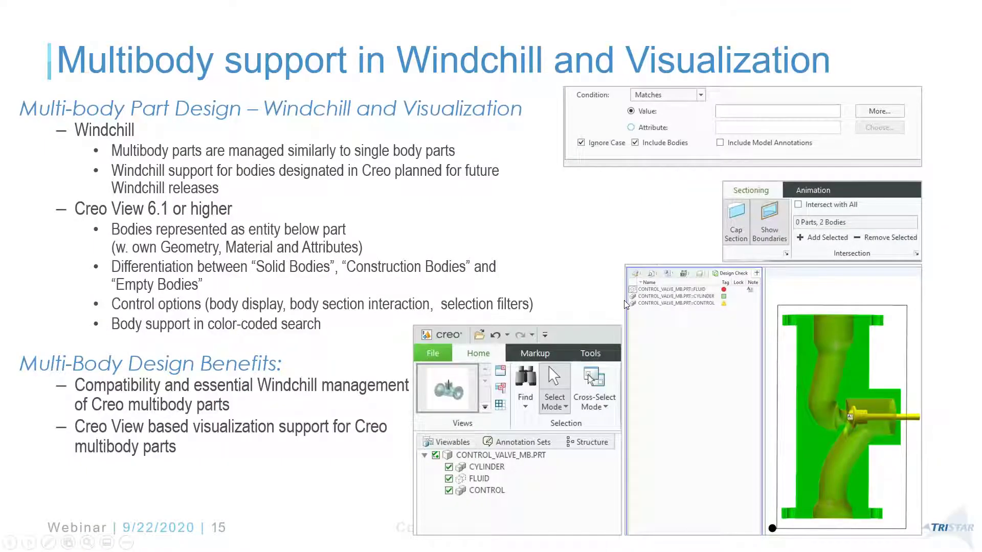
# - Switch to Creo Parametric and open control_valve.prt from the dx folder
pyautogui.press('super+Tab')
pyautogui.click(306, 138)
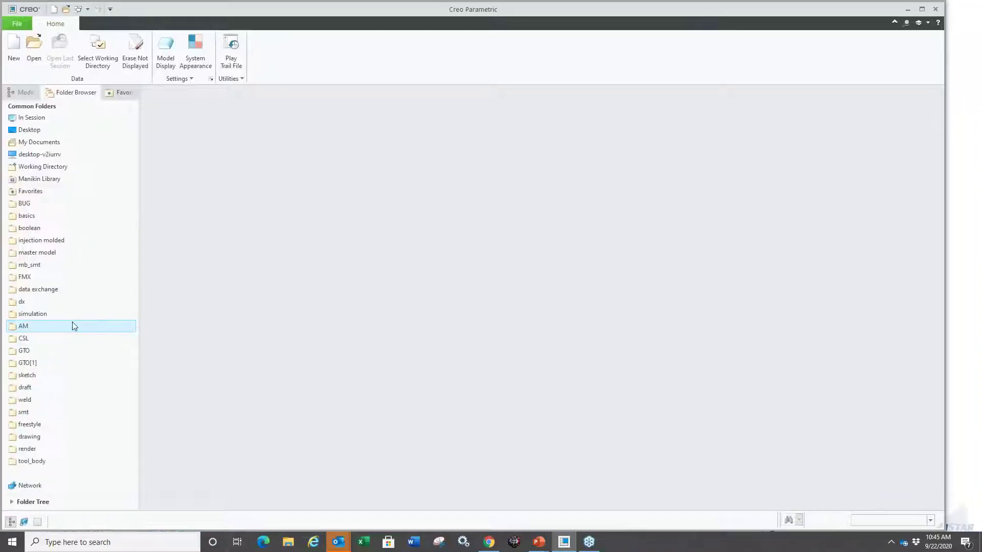
pyautogui.click(35, 303)
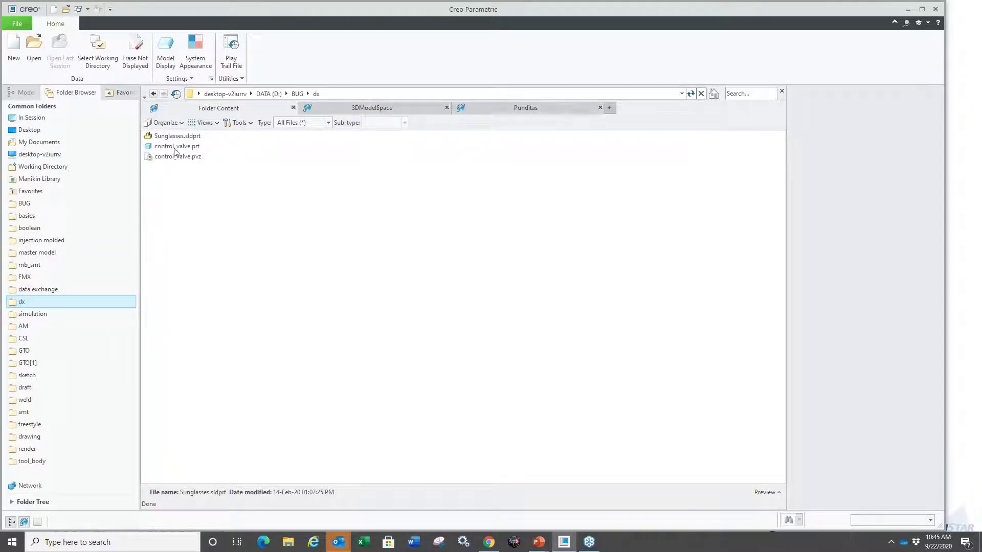
pyautogui.doubleClick(175, 147)
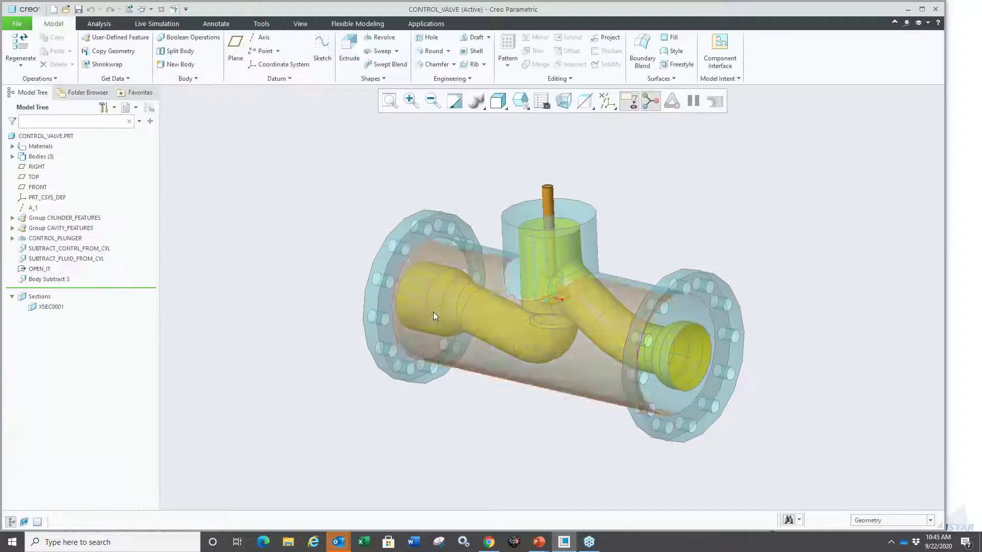
# - Roll the model back to just after Group CAVITY_FEATURES and expand the bodies to highlight CYLINDER and FLUID
pyautogui.moveTo(73, 290); pyautogui.dragTo(74, 226)
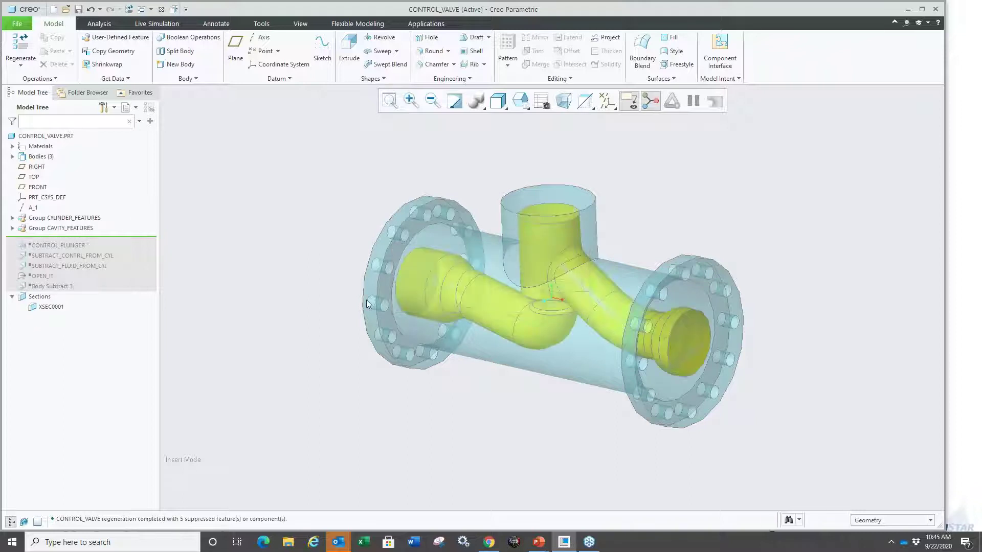
pyautogui.moveTo(294, 270)
pyautogui.mouseDown(button='middle')
pyautogui.moveTo(305, 254)
pyautogui.moveTo(282, 271)
pyautogui.mouseUp(button='middle')
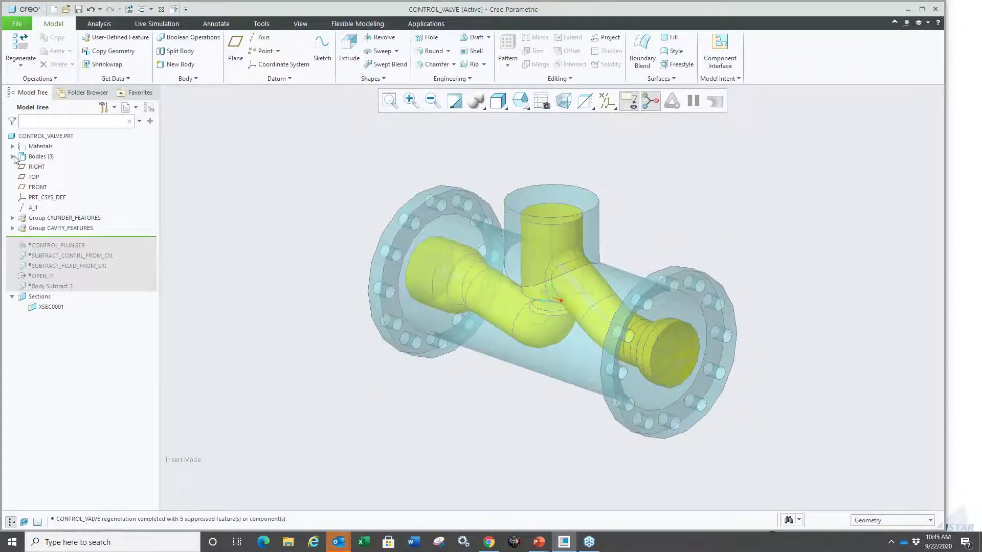
pyautogui.click(12, 156)
pyautogui.click(52, 167)
pyautogui.click(47, 178)
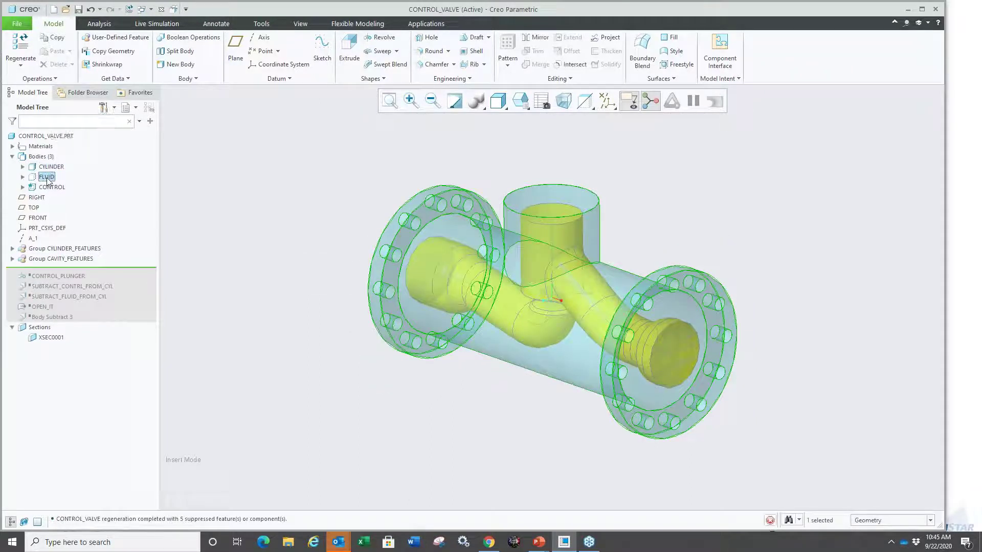
pyautogui.click(250, 201)
# - Check the construction-body option available for the FLUID body and leave its settings as they are
pyautogui.rightClick(46, 178)
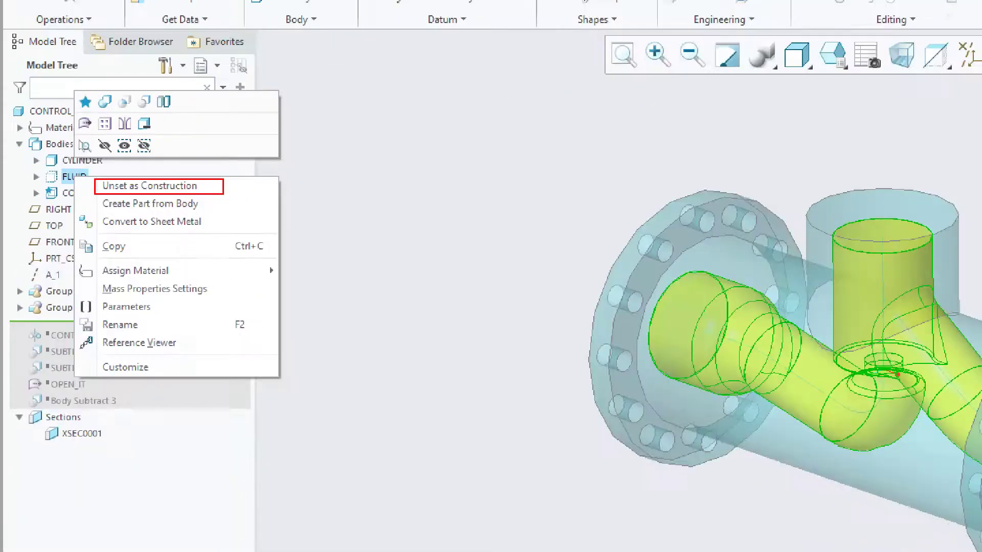
pyautogui.click(514, 267)
pyautogui.click(514, 267)
# - Roll the model forward to include CONTROL_PLUNGER and inspect the plunger inside the valve cavity
pyautogui.moveTo(61, 275); pyautogui.dragTo(62, 280)
pyautogui.scroll(-4, 598, 254)
pyautogui.moveTo(461, 287)
pyautogui.mouseDown(button='middle')
pyautogui.moveTo(517, 261)
pyautogui.moveTo(503, 294)
pyautogui.mouseUp(button='middle')
pyautogui.scroll(-3, 470, 304)
pyautogui.scroll(3, 504, 276)
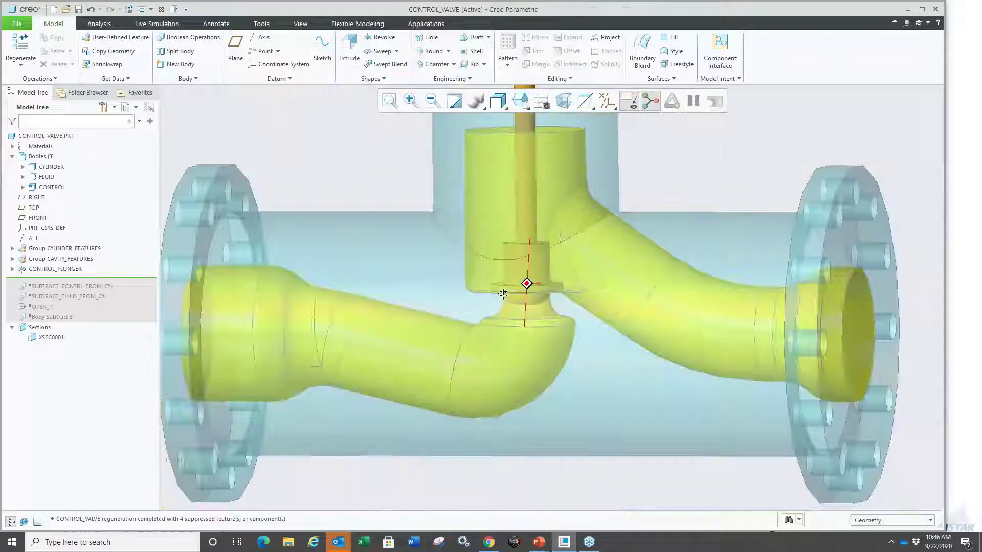
pyautogui.hotkey('ctrl', 'd')
pyautogui.click(55, 269)
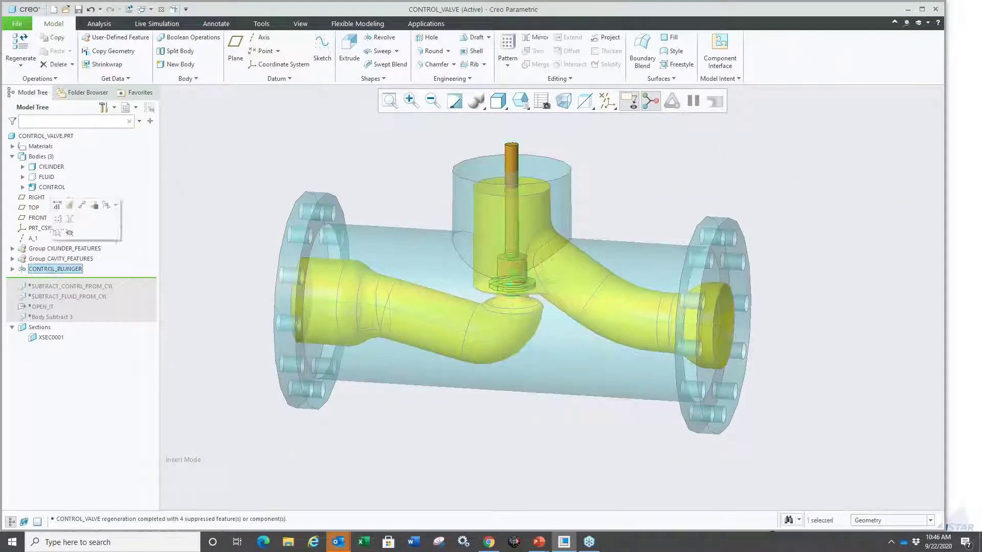
# - Roll the model forward to just after OPEN_IT and examine the plunger's position in the fluid cavity
pyautogui.moveTo(58, 278); pyautogui.dragTo(58, 309)
pyautogui.moveTo(293, 310); pyautogui.dragTo(313, 299, button='middle')
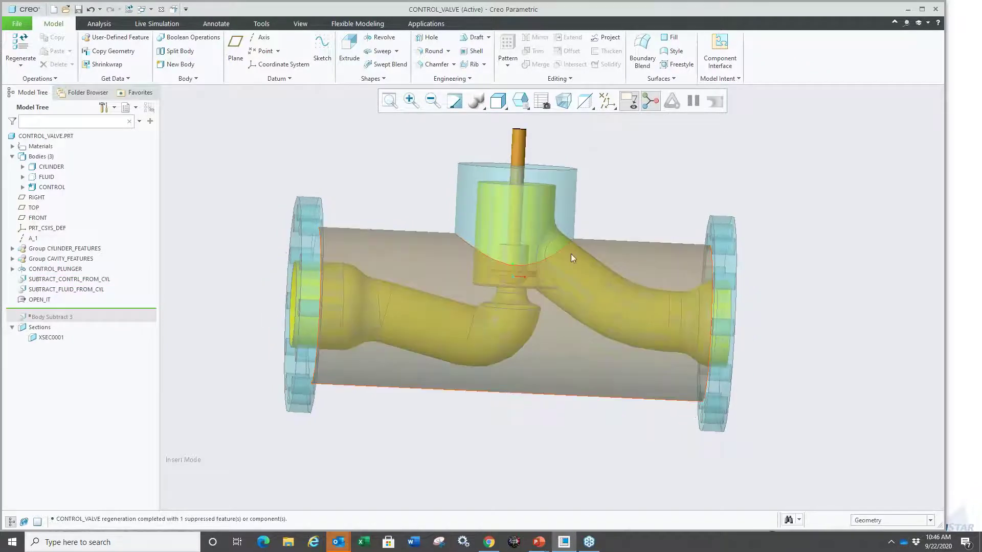
pyautogui.scroll(-4, 550, 247)
pyautogui.scroll(5, 503, 288)
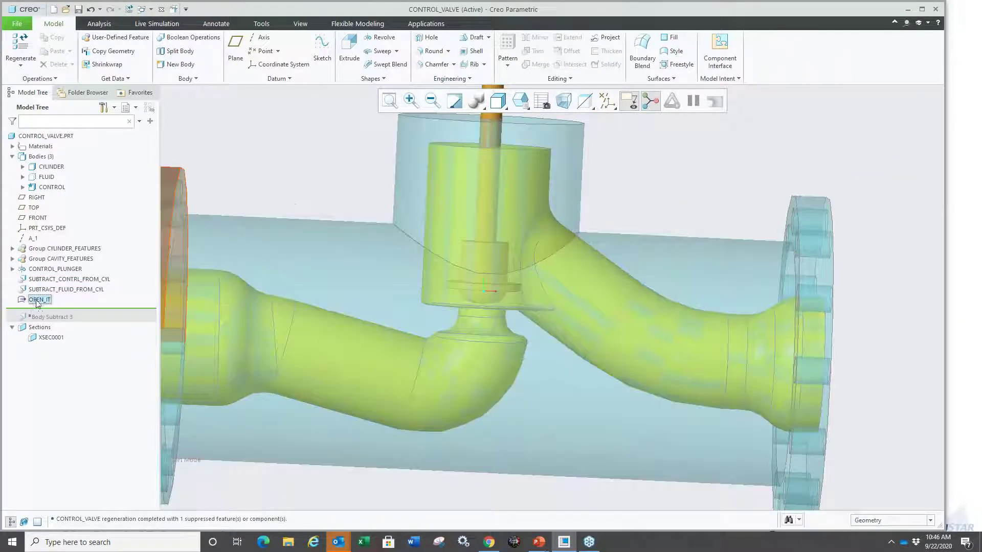
# - Display the OPEN_IT feature's offset dimension on the plunger, examine it and leave the dimension edit
pyautogui.click(36, 300)
pyautogui.click(44, 257)
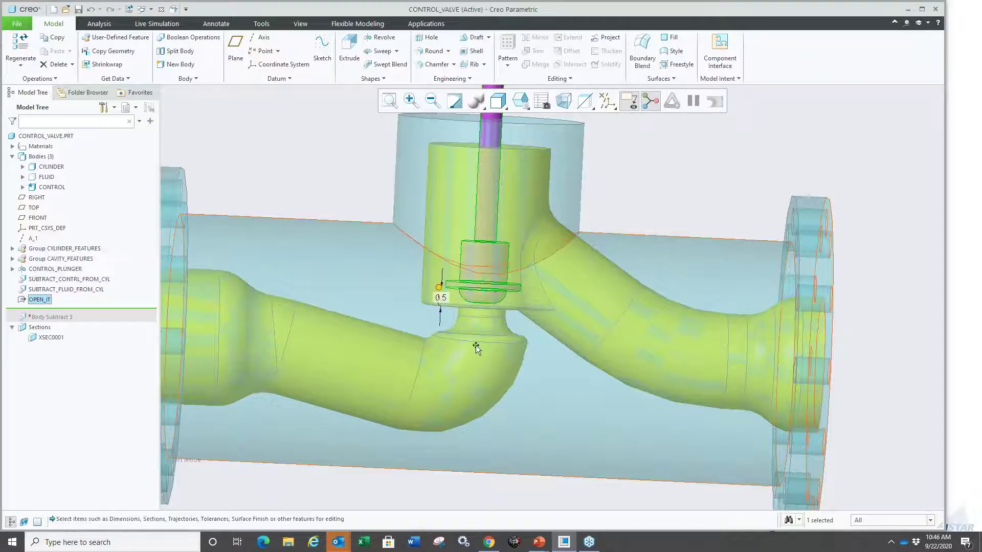
pyautogui.scroll(3, 476, 345)
pyautogui.scroll(-5, 467, 313)
pyautogui.scroll(4, 468, 311)
pyautogui.click(366, 204)
# - Suppress the OPEN_IT feature and inspect the plunger against its seat
pyautogui.click(37, 300)
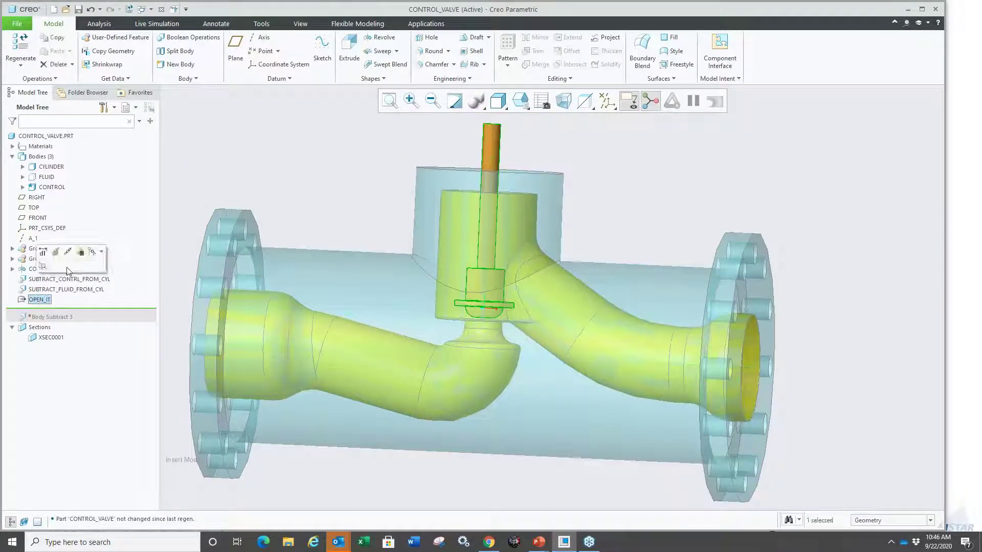
pyautogui.click(81, 252)
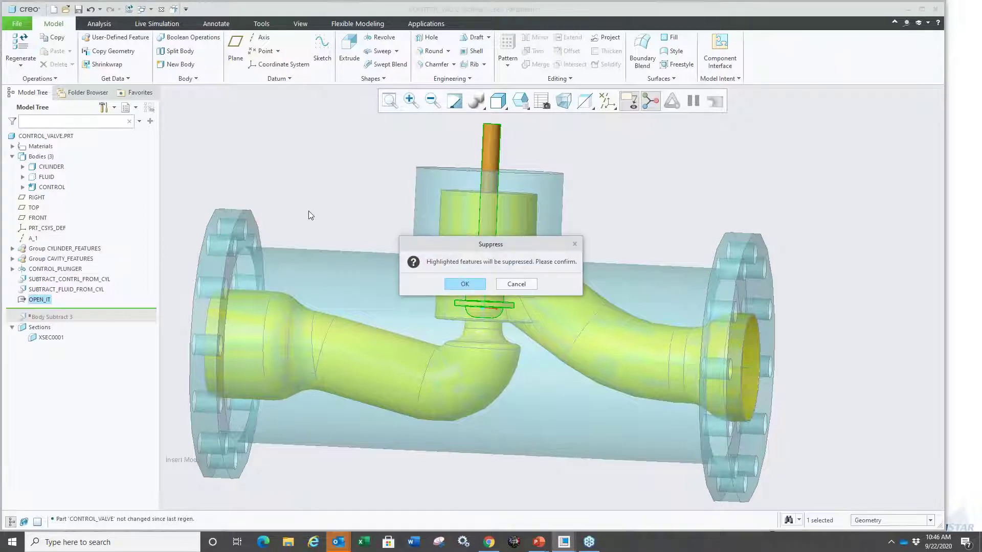
pyautogui.click(464, 284)
pyautogui.scroll(-5, 493, 352)
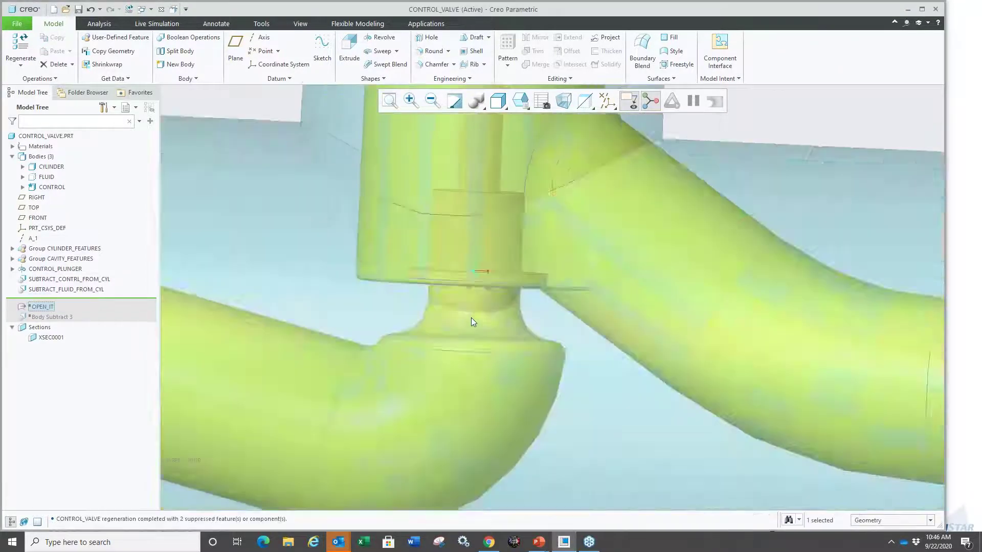
pyautogui.scroll(5, 566, 349)
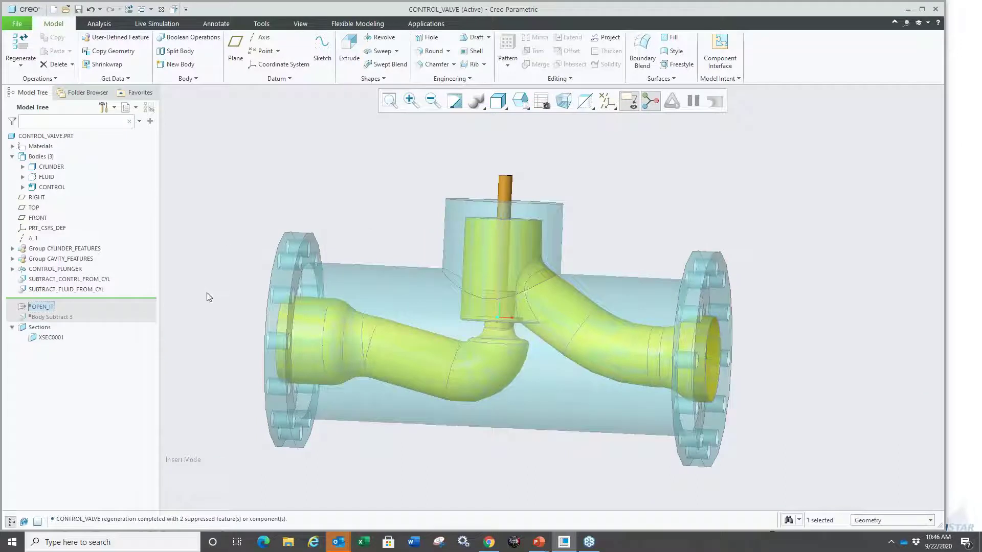
# - Resume the OPEN_IT feature and roll the model forward to include Body Subtract 3
pyautogui.click(41, 308)
pyautogui.click(53, 276)
pyautogui.click(294, 155)
pyautogui.moveTo(86, 310); pyautogui.dragTo(85, 322)
pyautogui.moveTo(320, 287); pyautogui.dragTo(336, 171, button='middle')
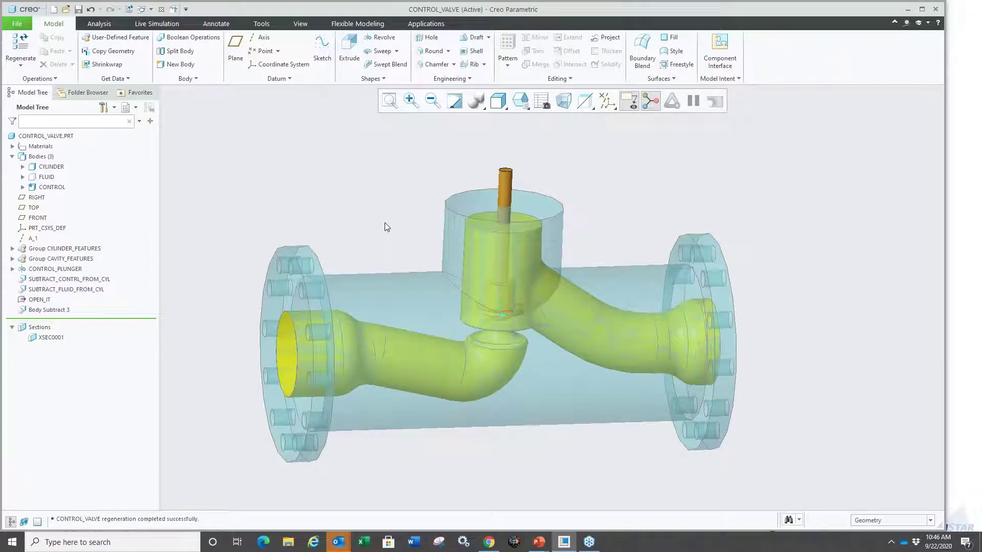
pyautogui.moveTo(386, 227); pyautogui.dragTo(356, 238, button='middle')
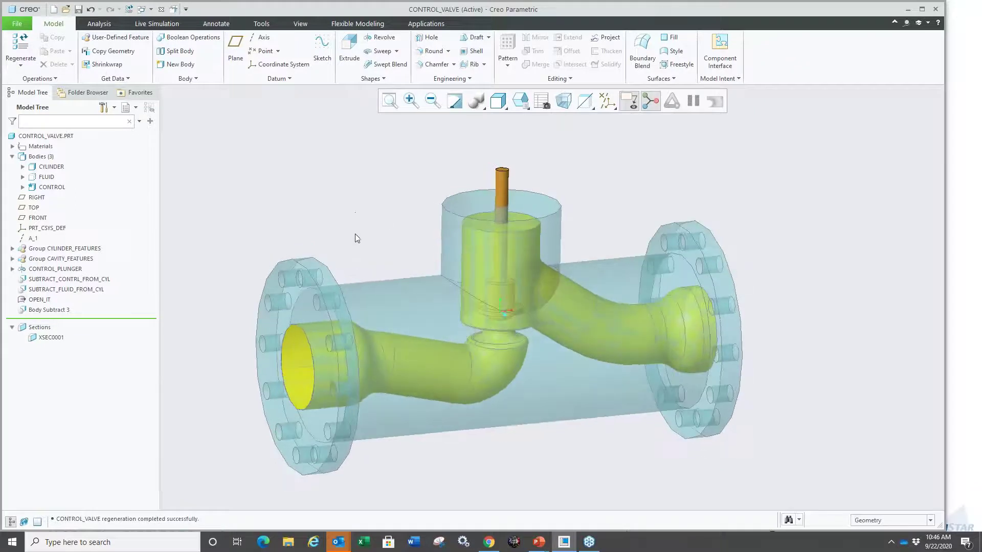
# - Enter Live Simulation, expand the Fluid1 study's conditions and examine the FlowVelocity1 boundary condition at the valve inlet
pyautogui.click(157, 23)
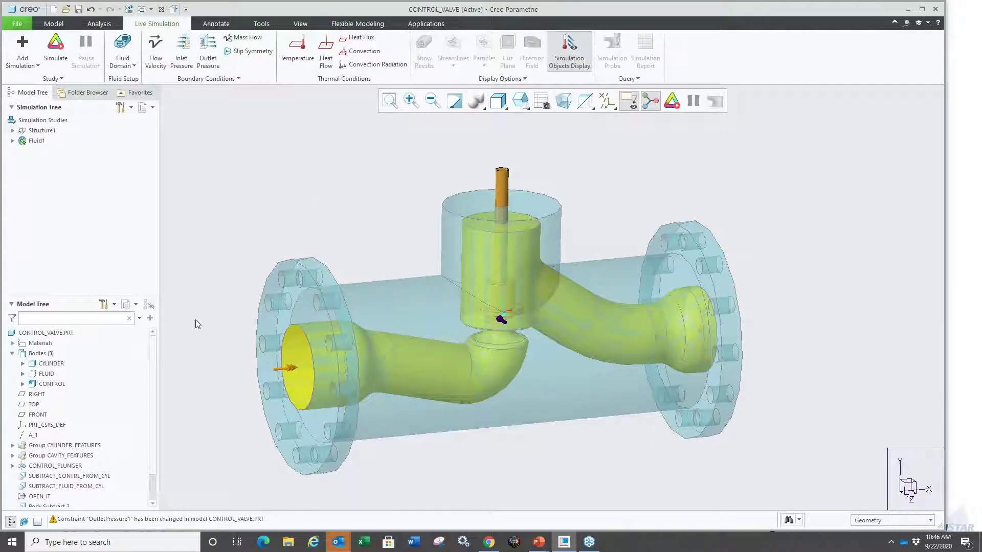
pyautogui.click(12, 141)
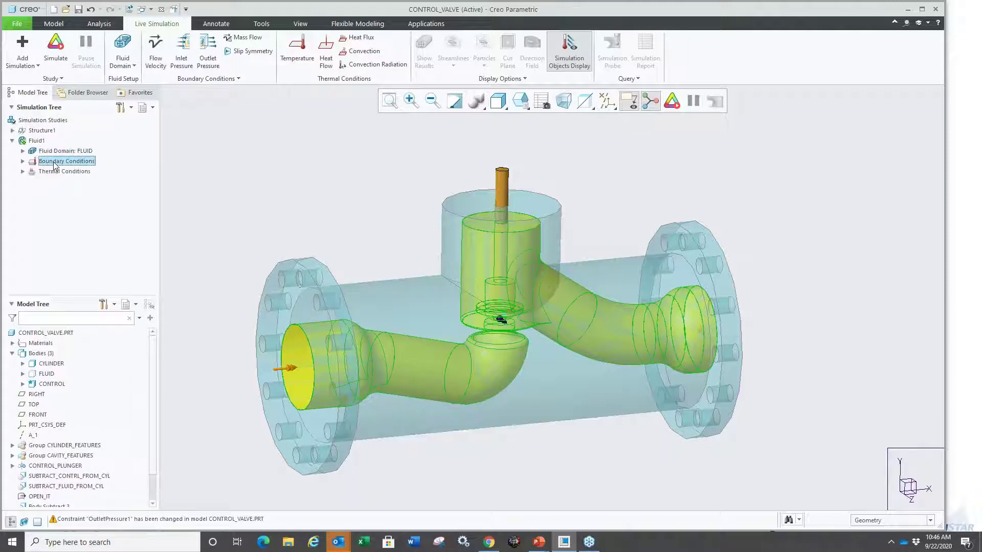
pyautogui.click(32, 170)
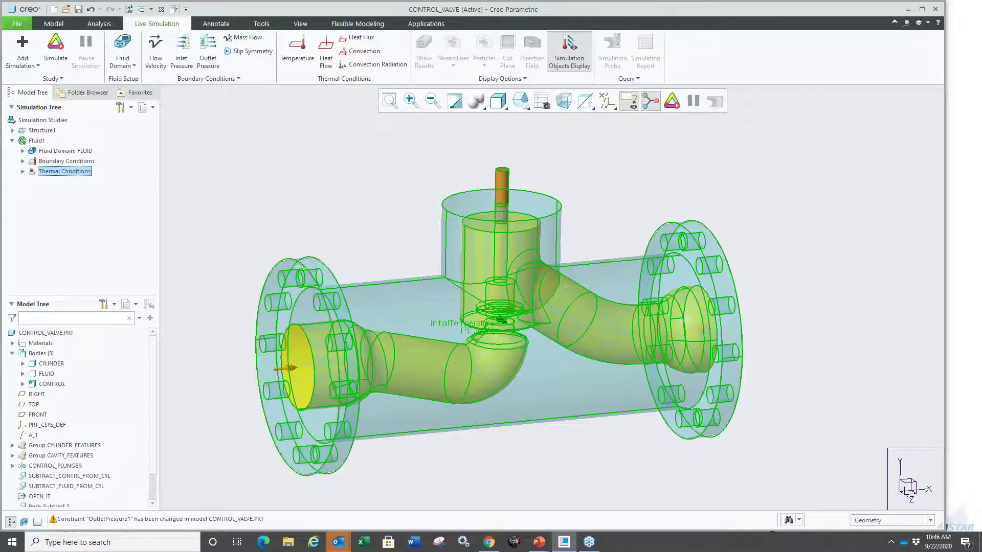
pyautogui.click(23, 161)
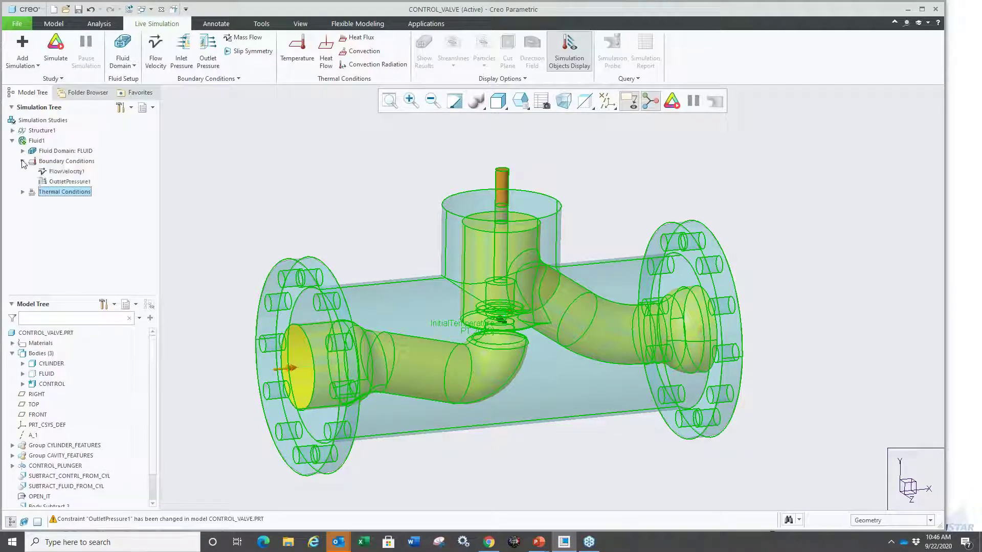
pyautogui.click(67, 161)
pyautogui.click(66, 172)
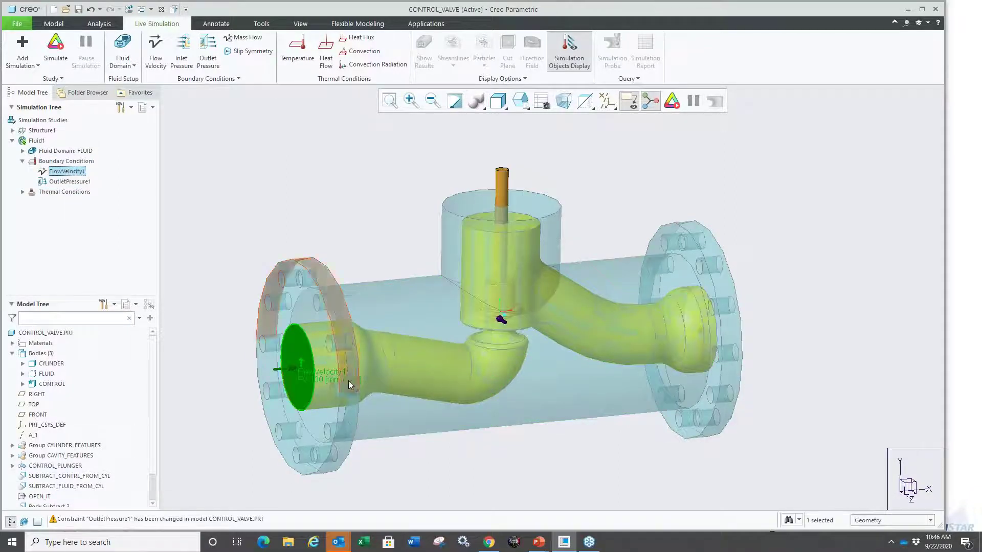
pyautogui.scroll(-5, 311, 386)
pyautogui.scroll(5, 322, 373)
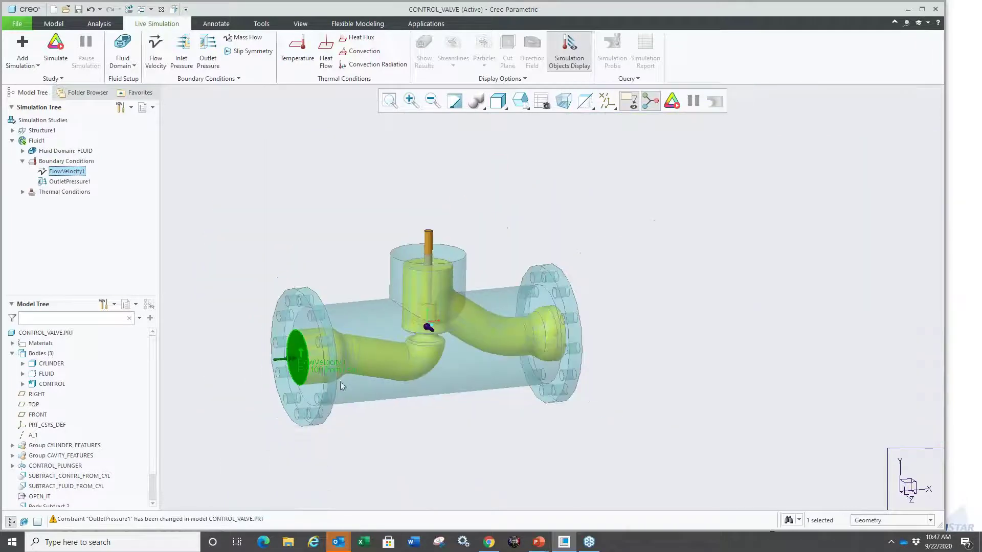
# - Examine the OutletPressure1 boundary condition on the valve's outlet face
pyautogui.click(77, 183)
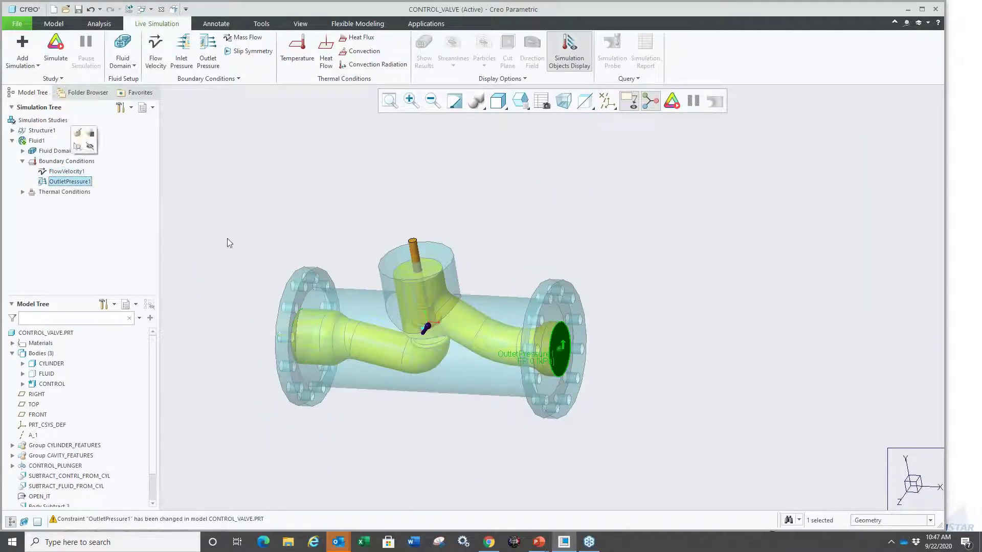
pyautogui.scroll(-5, 483, 335)
pyautogui.scroll(5, 678, 361)
pyautogui.moveTo(464, 351); pyautogui.dragTo(395, 253, button='middle')
pyautogui.click(288, 130)
# - Expand the Fluid1 study's thermal conditions and examine InitialTemperature on the valve bodies
pyautogui.click(22, 191)
pyautogui.click(66, 203)
pyautogui.scroll(-3, 498, 343)
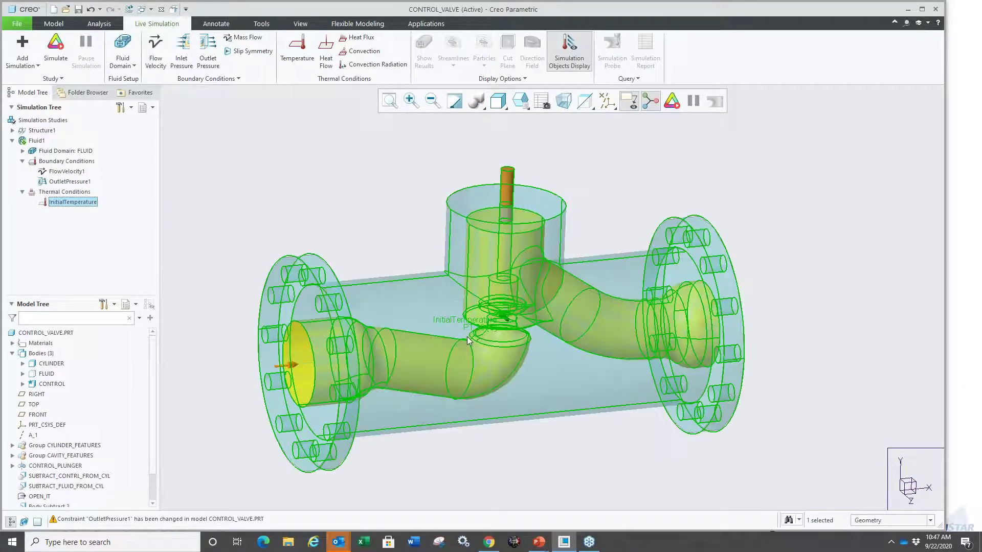
pyautogui.click(332, 225)
# - Run the Fluid1 live simulation and orbit the valve to view the velocity results
pyautogui.scroll(1, 323, 256)
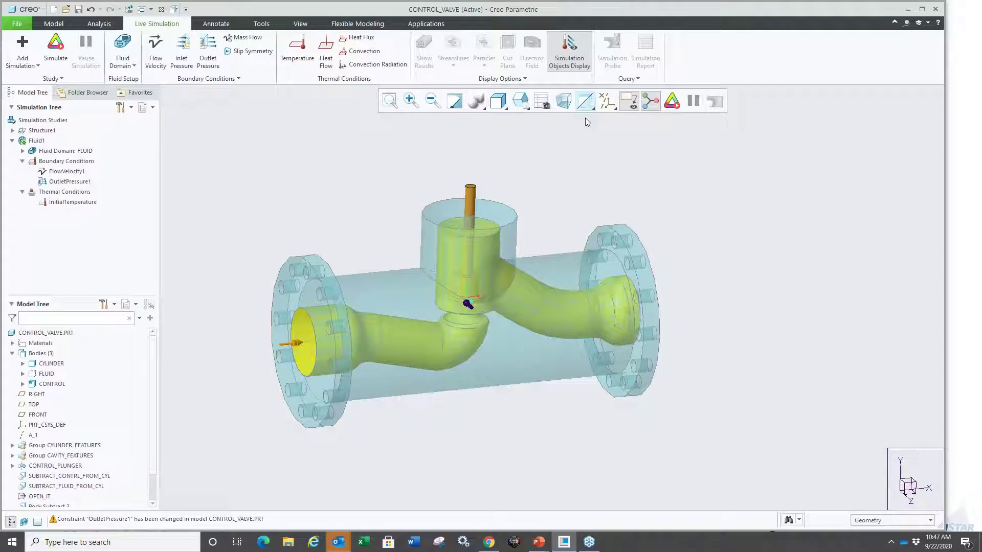
pyautogui.click(673, 102)
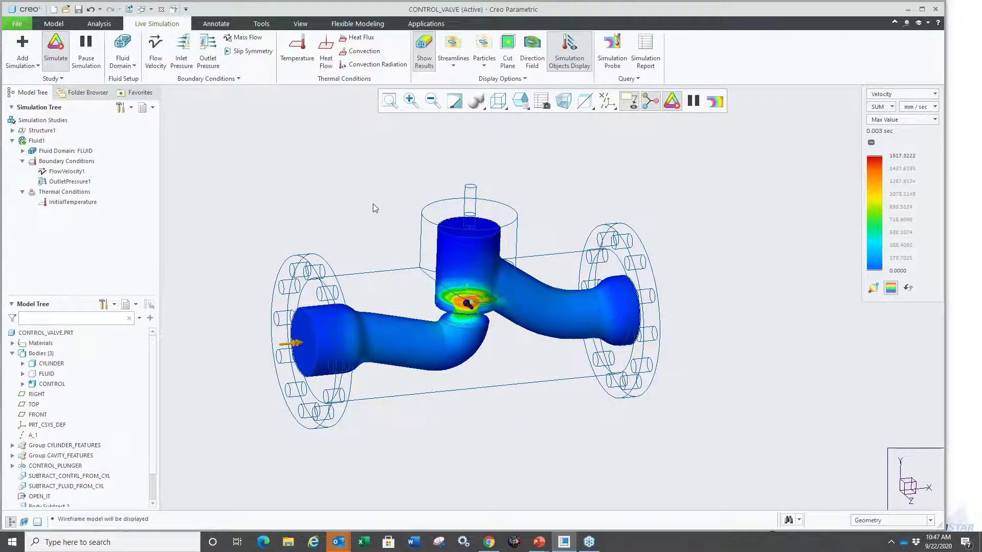
pyautogui.moveTo(468, 327)
pyautogui.mouseDown(button='middle')
pyautogui.moveTo(464, 364)
pyautogui.moveTo(449, 329)
pyautogui.mouseUp(button='middle')
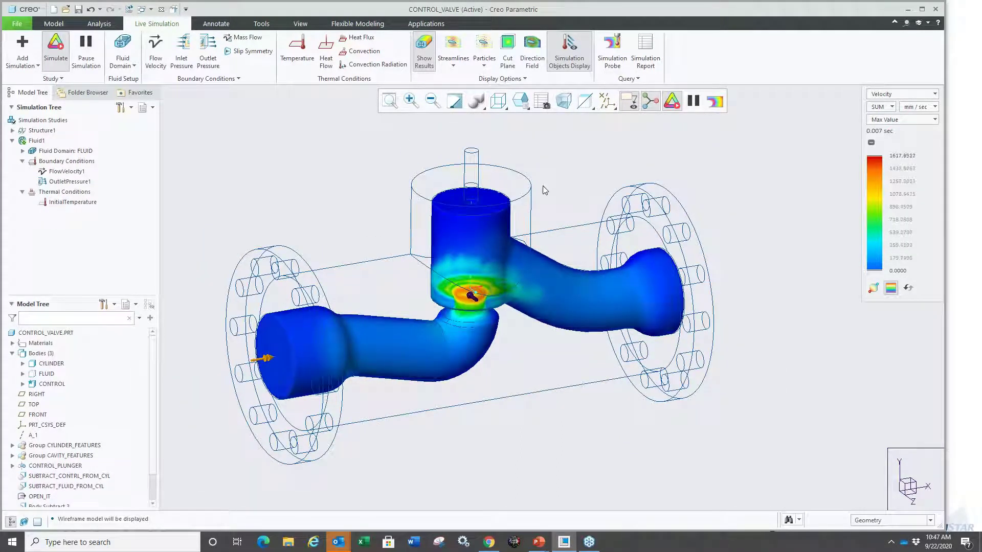
pyautogui.click(508, 49)
pyautogui.click(528, 54)
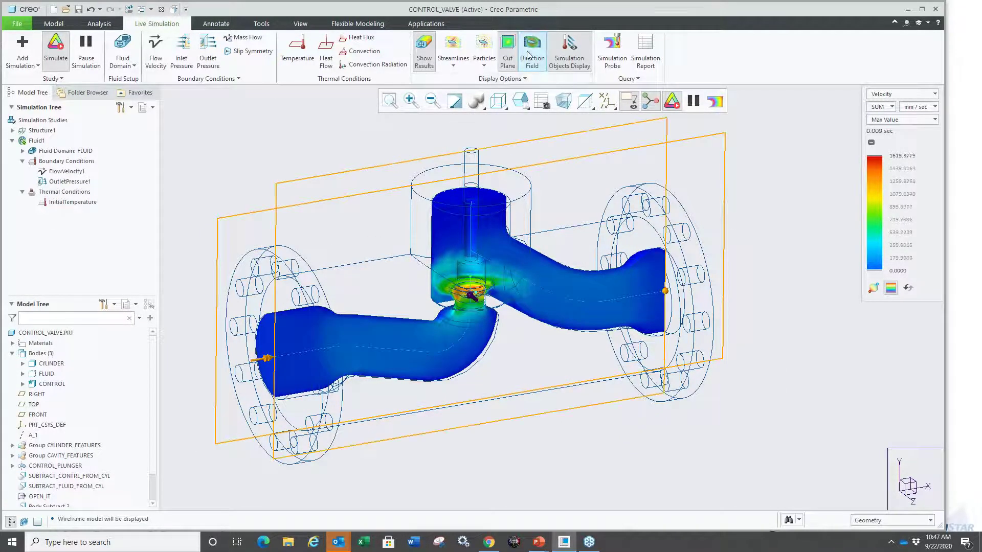
pyautogui.click(512, 57)
pyautogui.click(512, 51)
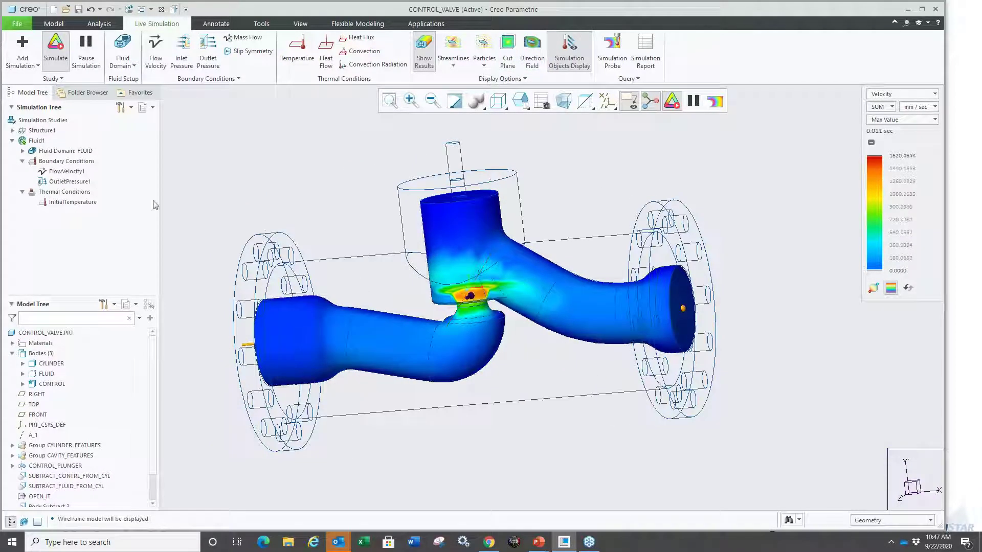
# - Section the velocity results with a cut plane along the valve and examine the flow around the control plunger
pyautogui.moveTo(387, 258); pyautogui.dragTo(370, 223, button='middle')
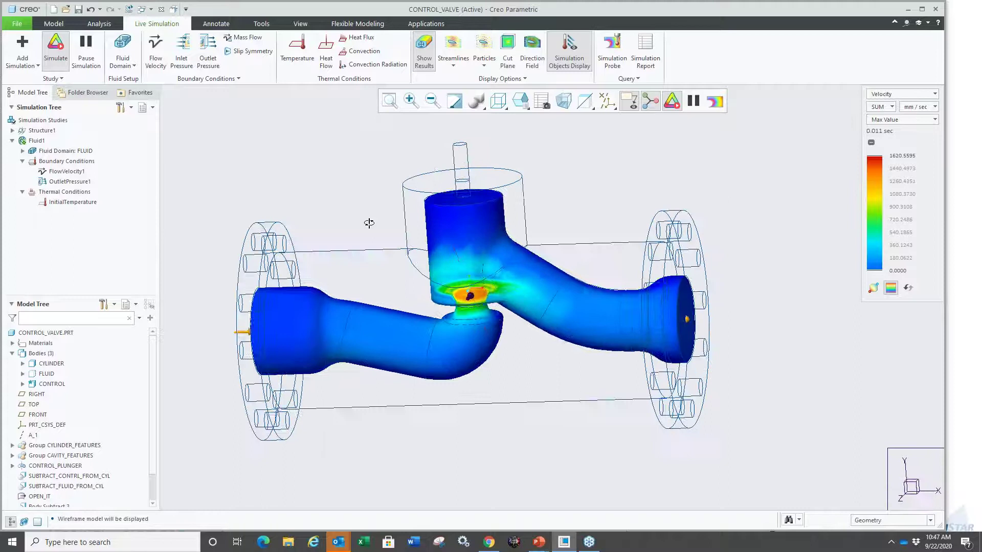
pyautogui.click(424, 49)
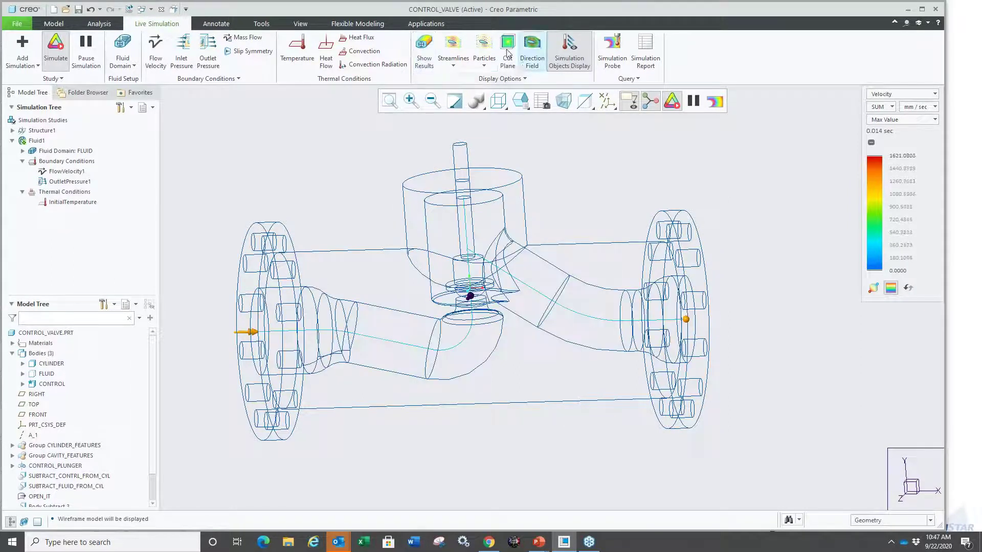
pyautogui.click(504, 58)
pyautogui.moveTo(377, 188)
pyautogui.mouseDown(button='middle')
pyautogui.moveTo(377, 174)
pyautogui.moveTo(368, 189)
pyautogui.mouseUp(button='middle')
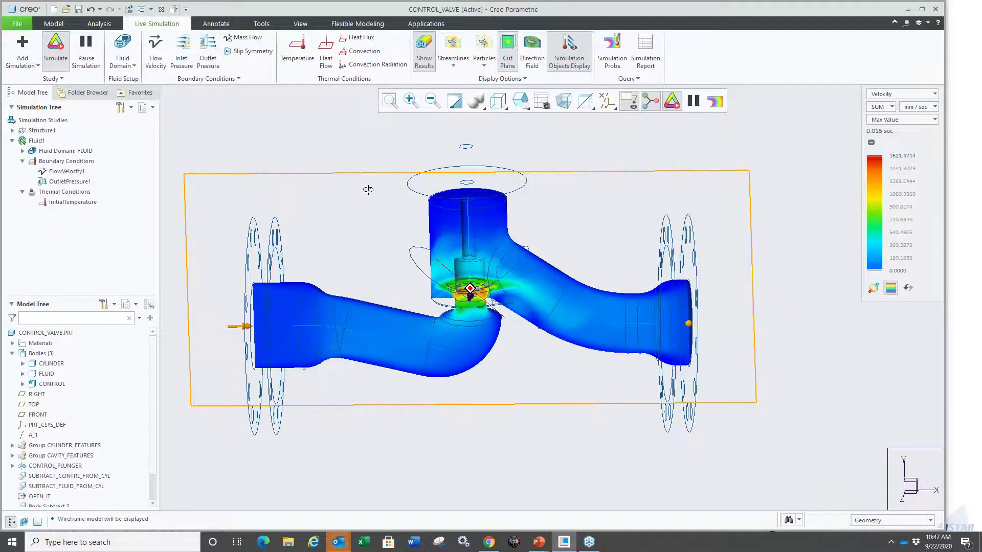
pyautogui.scroll(-1, 485, 303)
pyautogui.scroll(3, 483, 302)
pyautogui.scroll(-3, 478, 300)
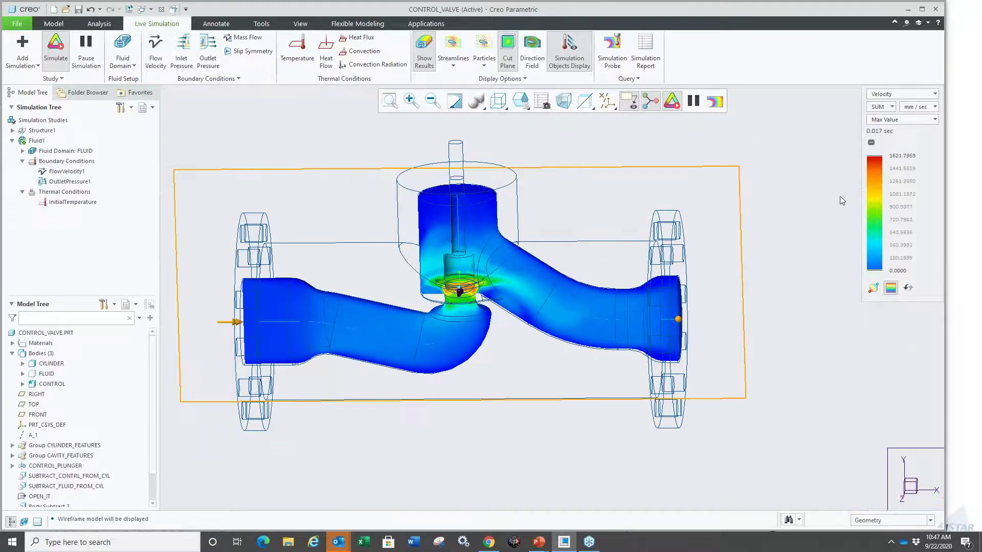
# - View the Pressure and Temperature results on the cut plane, return to Velocity, and restore the default orientation
pyautogui.click(903, 94)
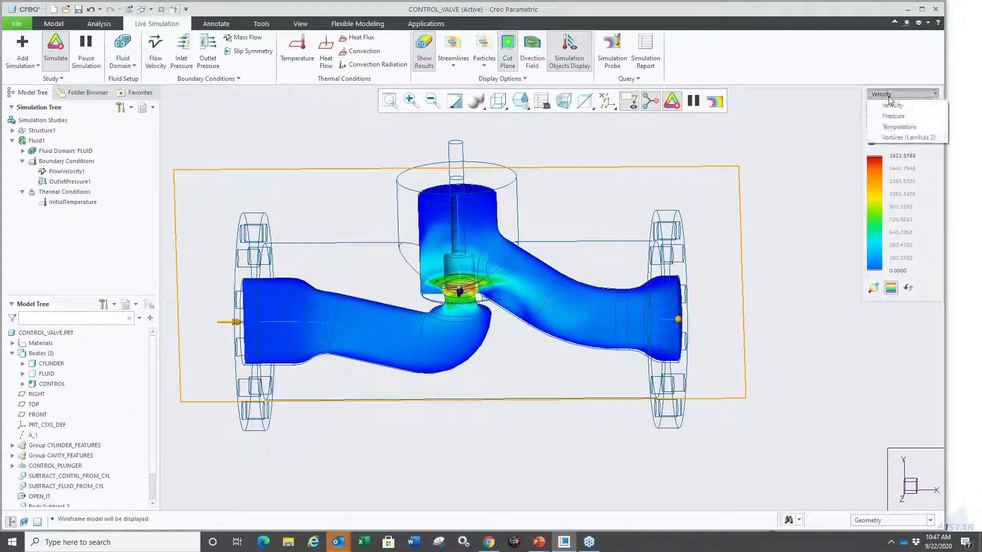
pyautogui.click(893, 115)
pyautogui.click(894, 95)
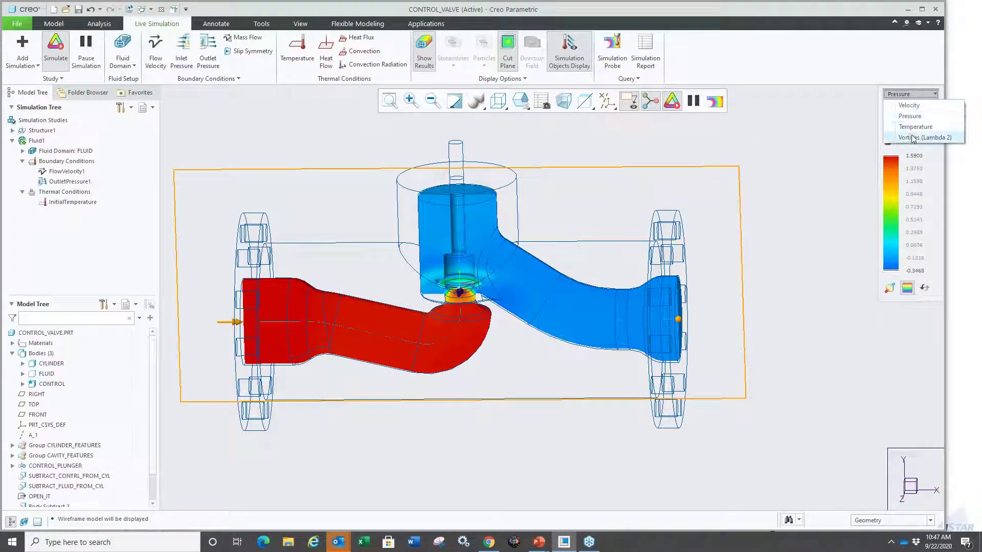
pyautogui.click(899, 125)
pyautogui.click(905, 94)
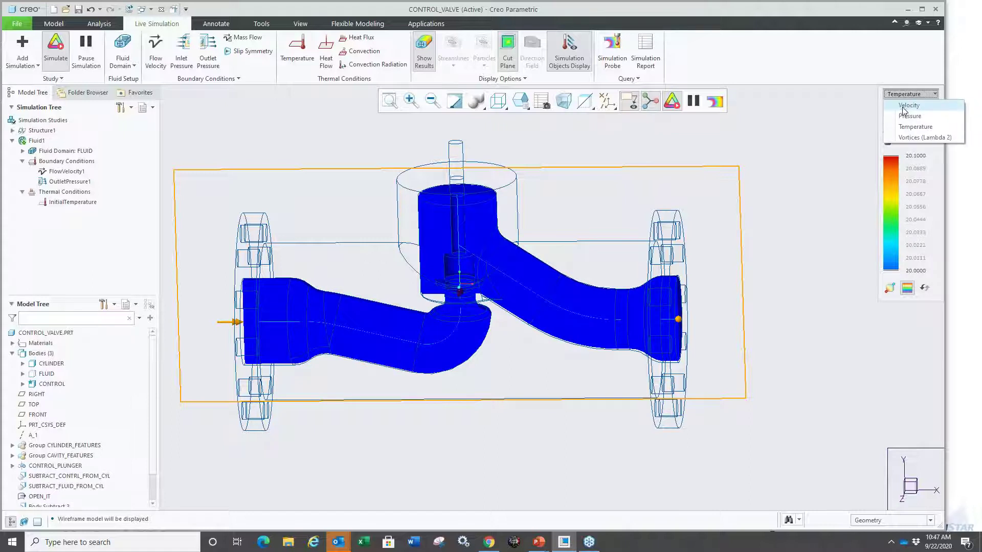
pyautogui.click(903, 105)
pyautogui.hotkey('ctrl', 'd')
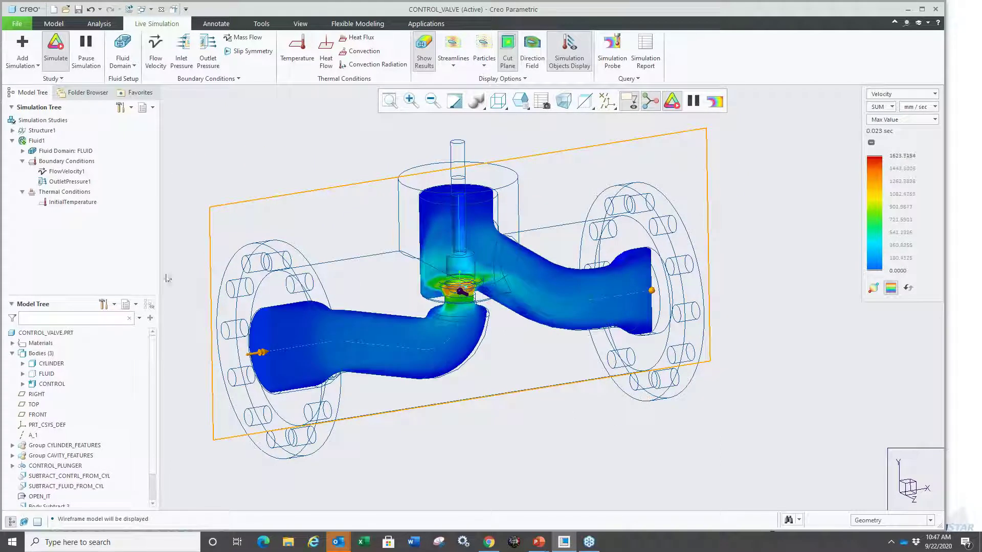
# - Suppress the OPEN_IT feature and examine the updated velocity results in the valve
pyautogui.scroll(-3, 64, 411)
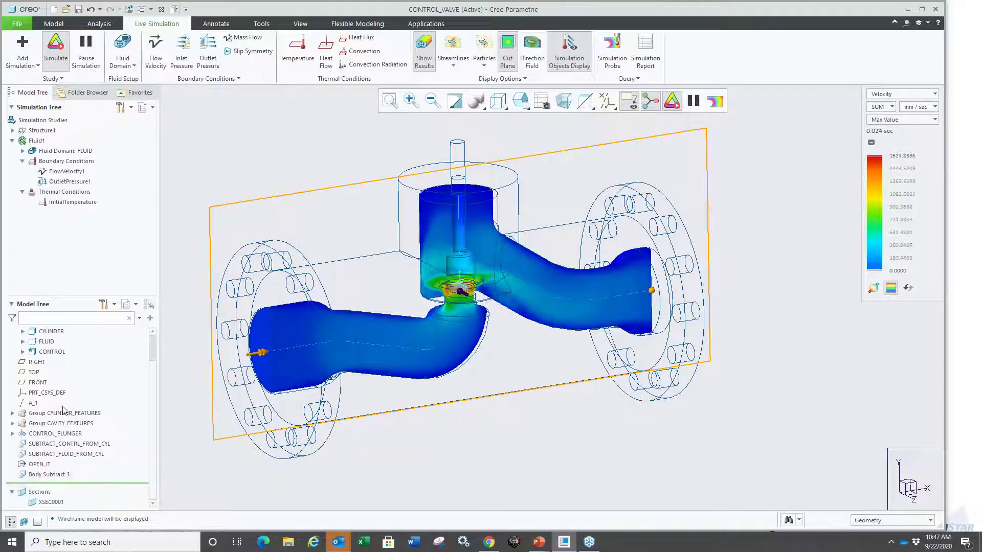
pyautogui.click(38, 464)
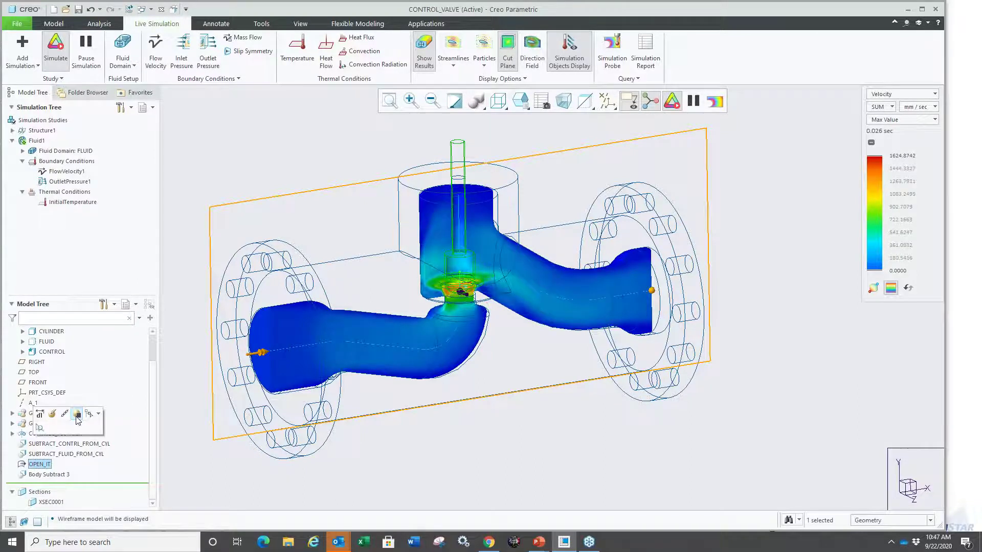
pyautogui.click(76, 414)
pyautogui.click(463, 284)
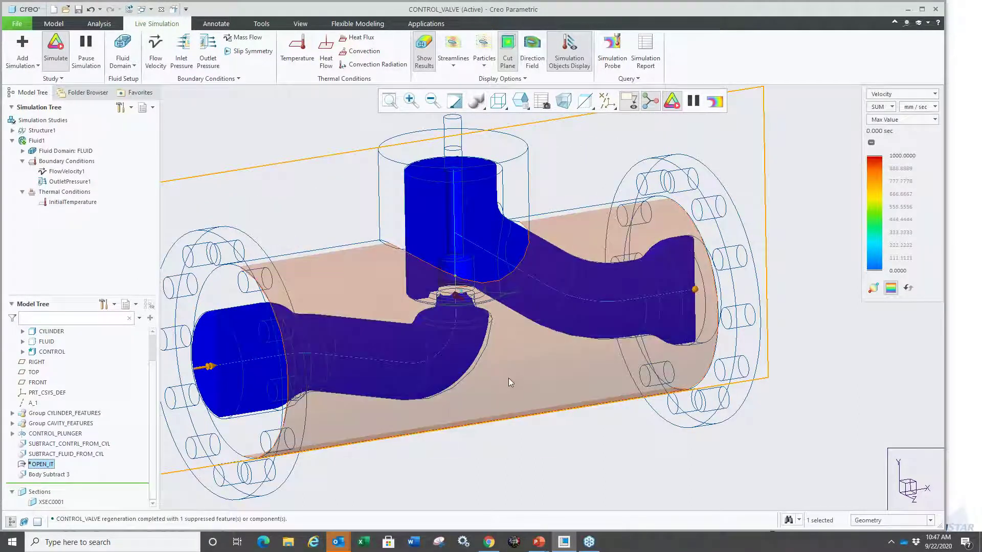
pyautogui.scroll(1, 489, 360)
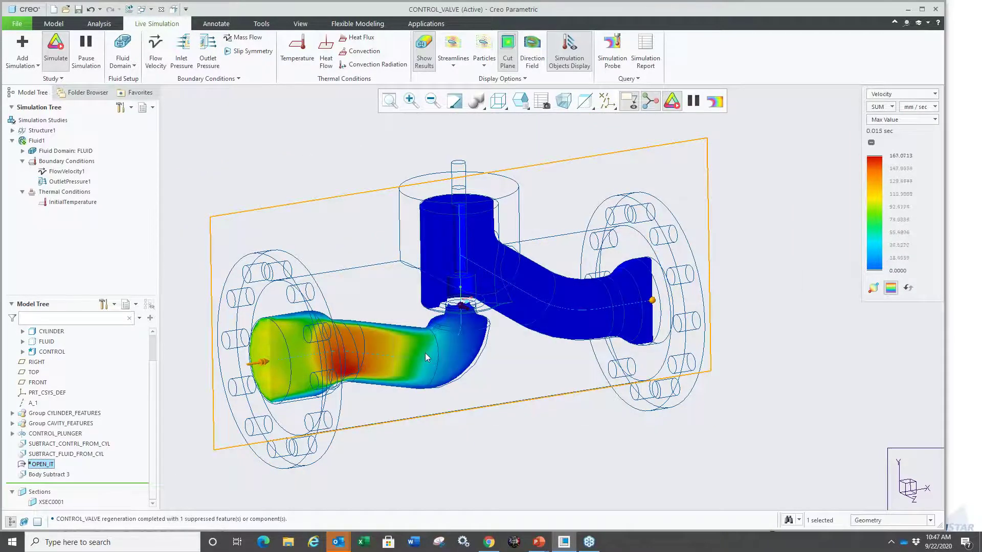
pyautogui.scroll(-1, 425, 353)
pyautogui.scroll(2, 416, 363)
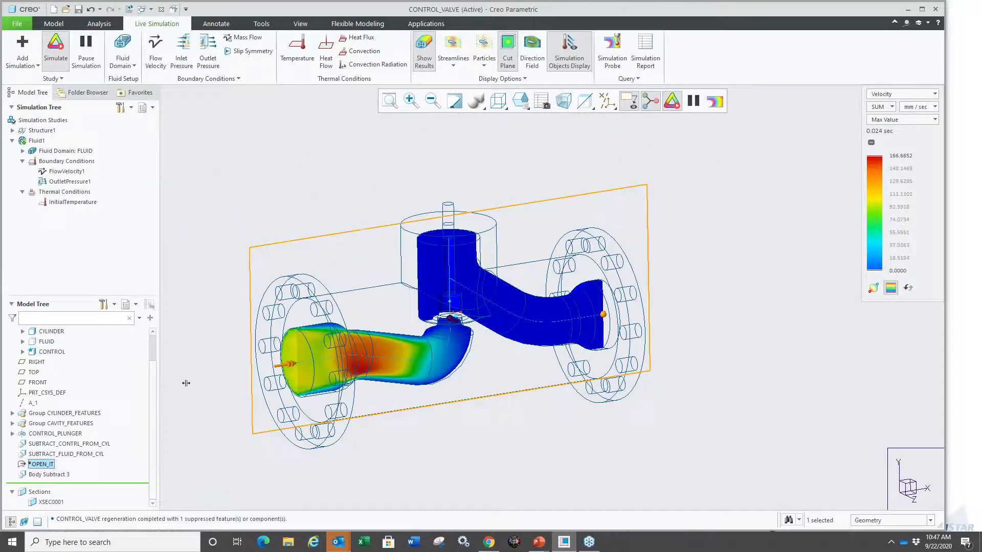
# - Resume the OPEN_IT feature and examine the velocity results through the valve opening
pyautogui.click(40, 464)
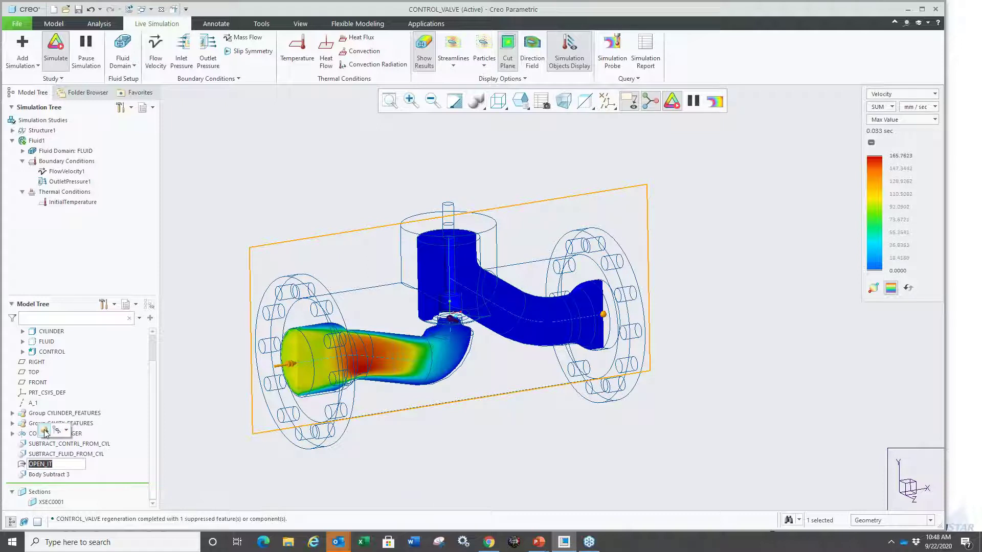
pyautogui.click(46, 435)
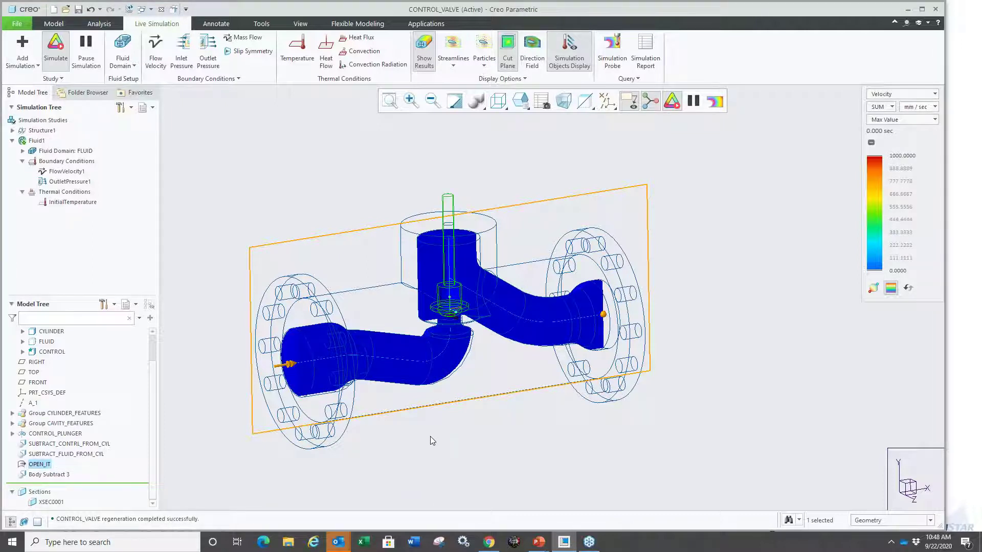
pyautogui.scroll(-3, 459, 405)
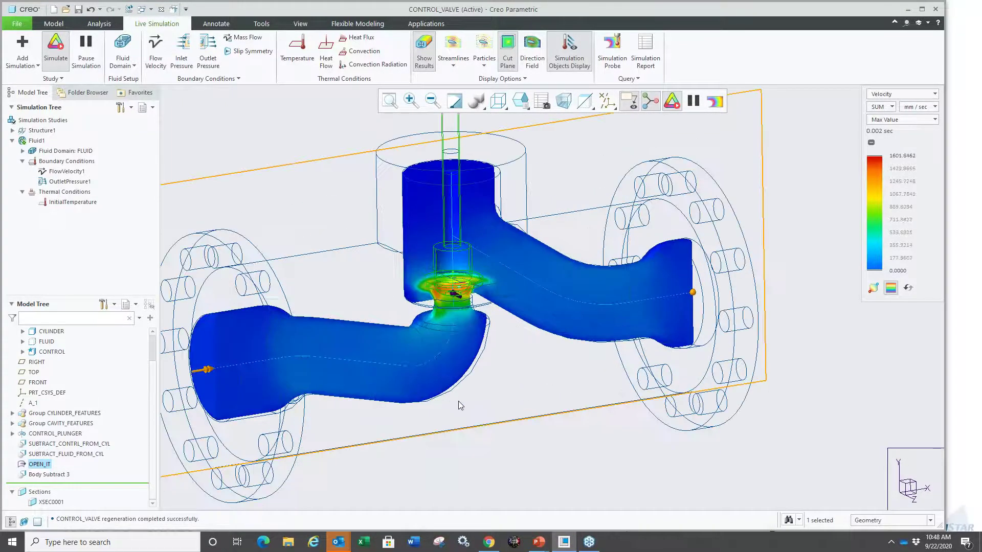
pyautogui.moveTo(455, 401); pyautogui.dragTo(427, 356, button='middle')
pyautogui.scroll(1, 439, 324)
pyautogui.scroll(1, 428, 357)
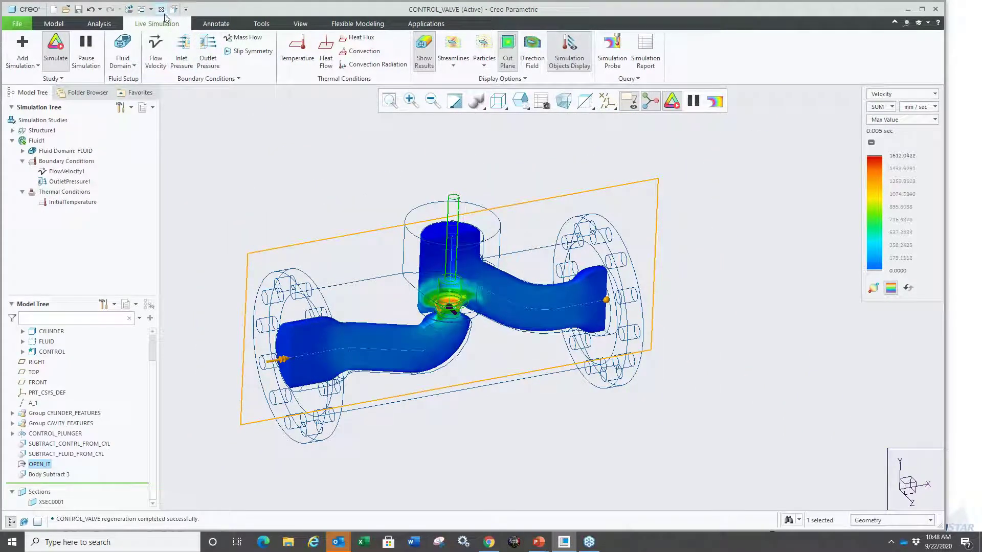
# - Close the control valve model and erase all objects not displayed from the session
pyautogui.click(161, 9)
pyautogui.click(135, 51)
pyautogui.press('Return')
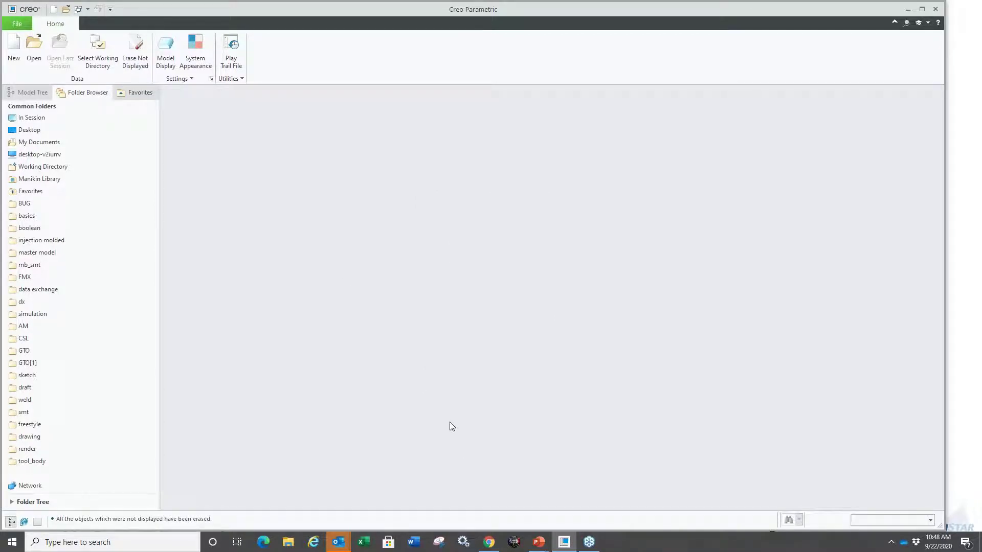
# - Look at the Windchill and Visualization slide, switch back to Creo Parametric, and open CONTROL_VALVE from the dx folder
pyautogui.press('super+Tab')
pyautogui.click(353, 205)
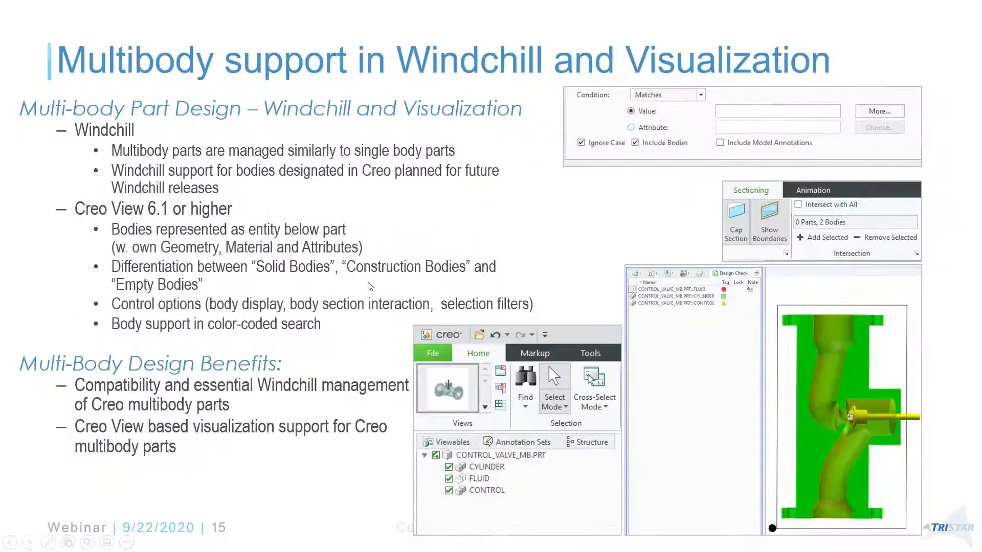
pyautogui.press('super+Tab')
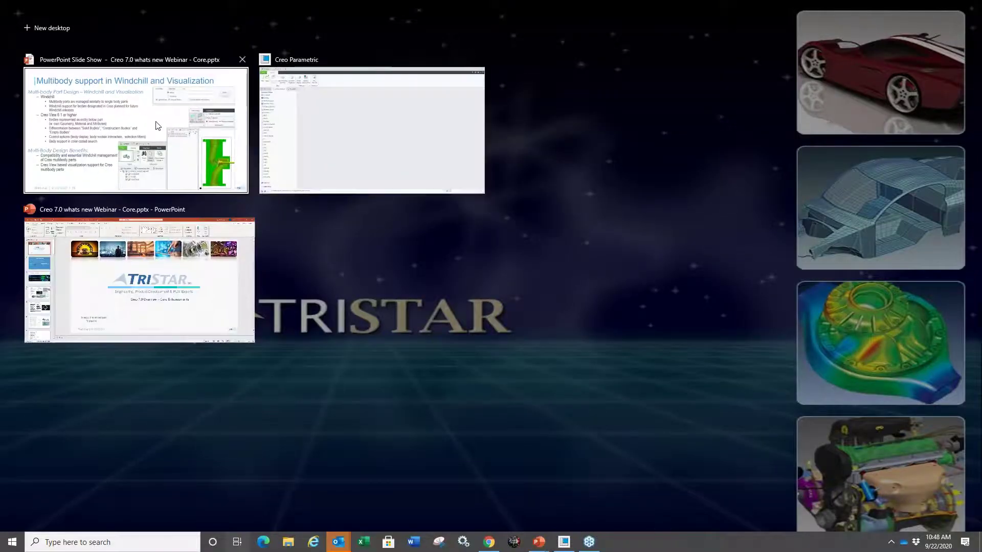
pyautogui.click(333, 124)
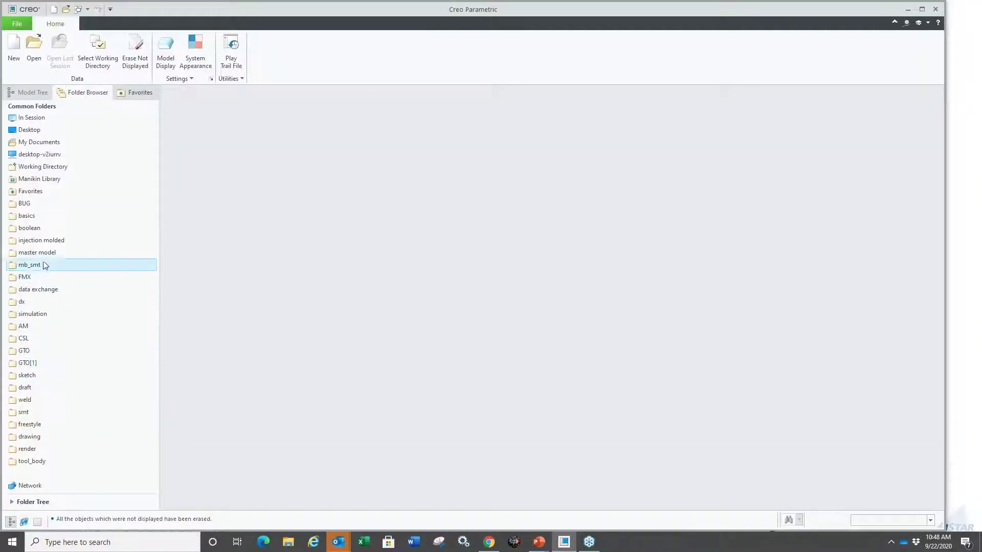
pyautogui.click(23, 302)
pyautogui.doubleClick(189, 147)
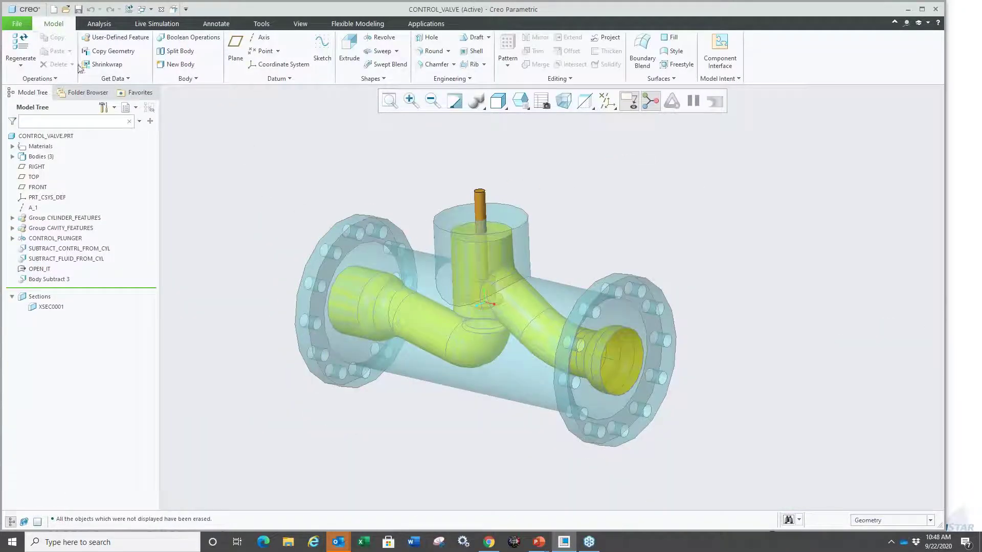
# - Save a copy of the control valve to the Desktop as a Creo View (*.pvz) file named control_valve
pyautogui.click(17, 23)
pyautogui.moveTo(34, 97)
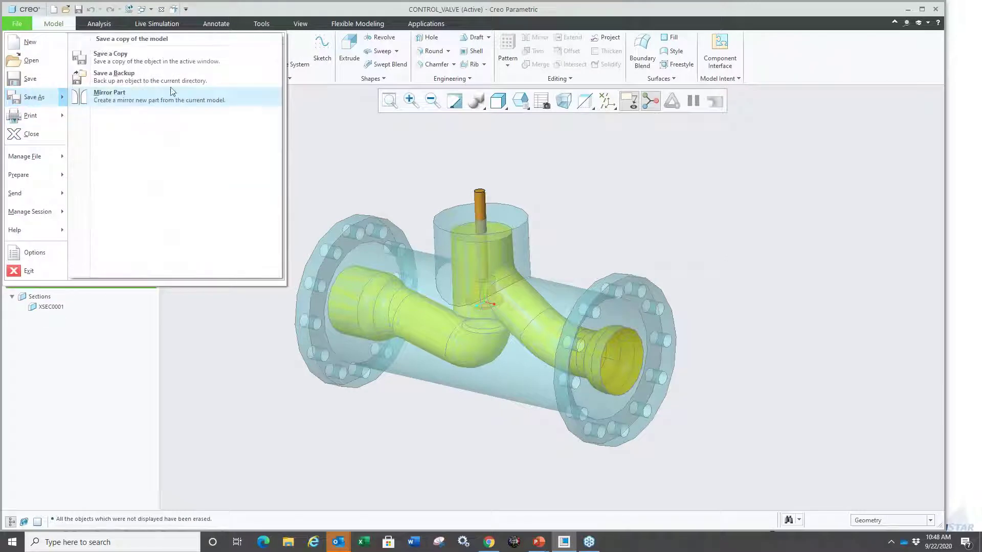
pyautogui.click(115, 57)
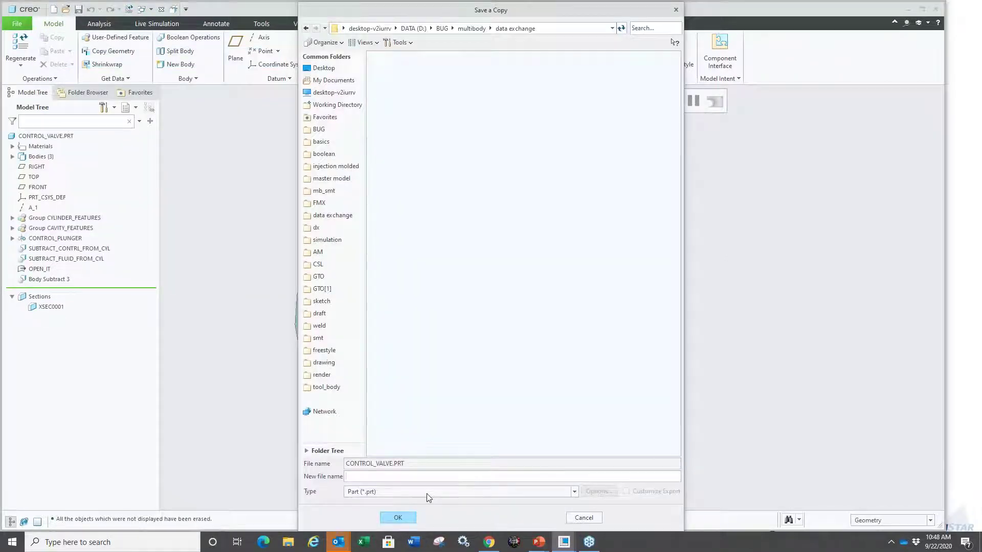
pyautogui.click(399, 493)
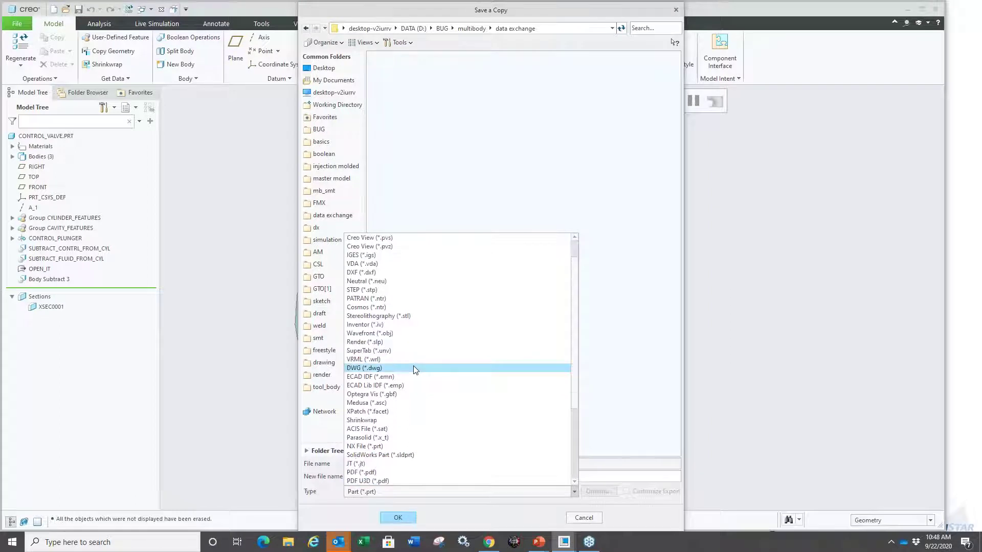
pyautogui.click(416, 274)
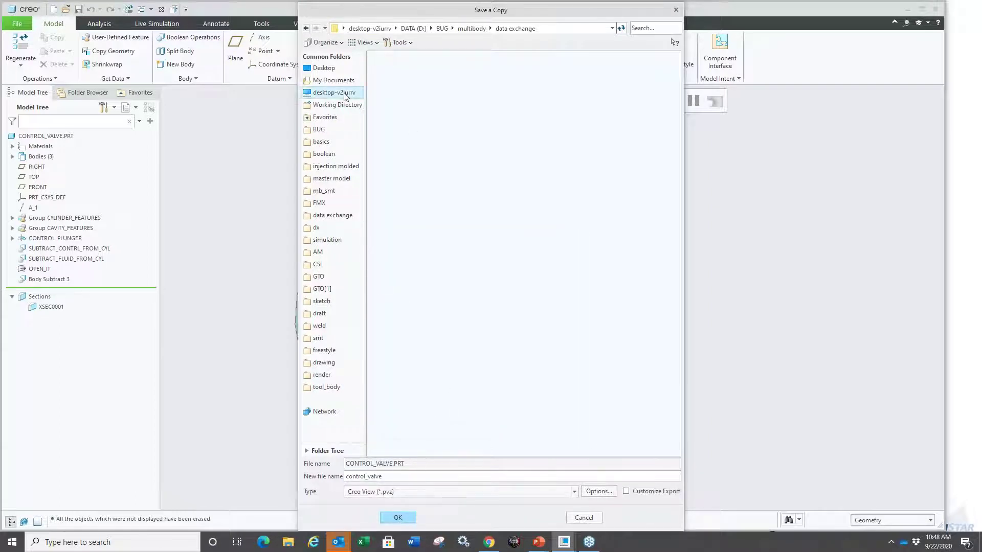
pyautogui.click(327, 68)
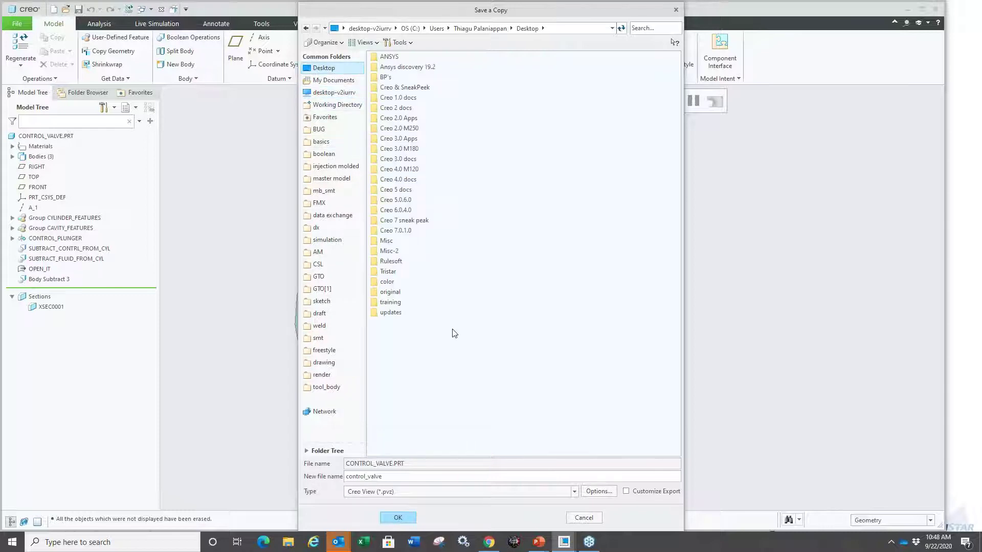
pyautogui.click(399, 518)
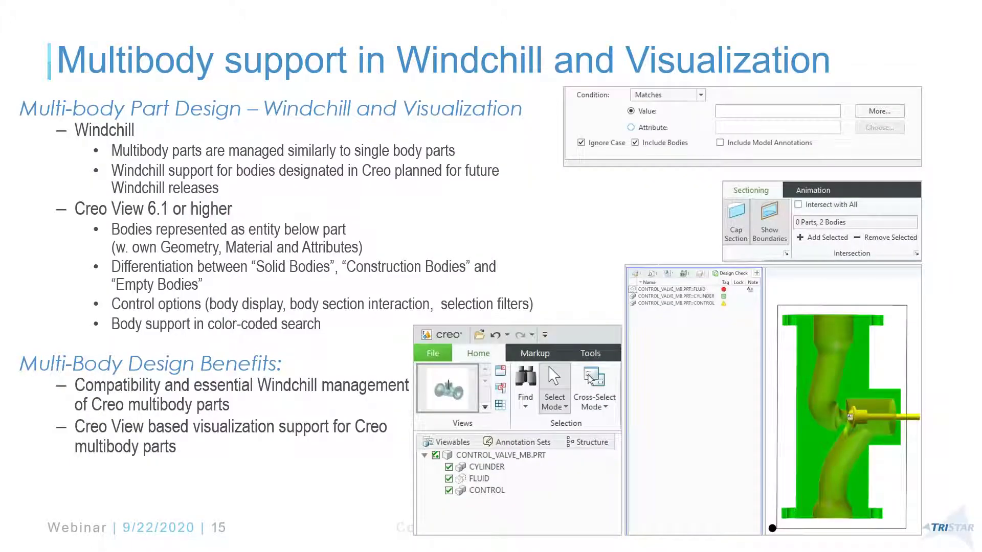
# - Leave the slide show, open control_valve.pvz from the desktop in Creo View, and display all bodies of CONTROL_VALVE.PRT
pyautogui.press('Escape')
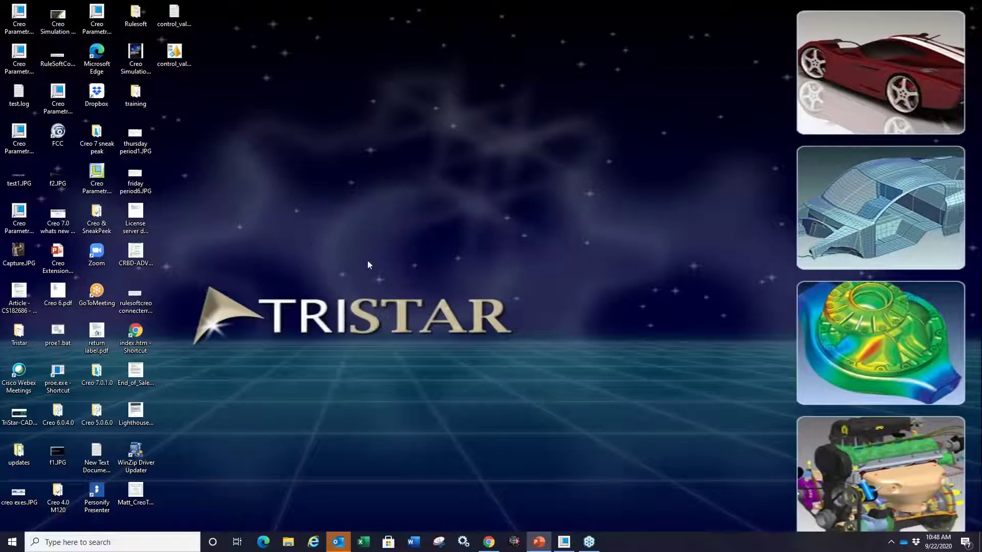
pyautogui.rightClick(178, 54)
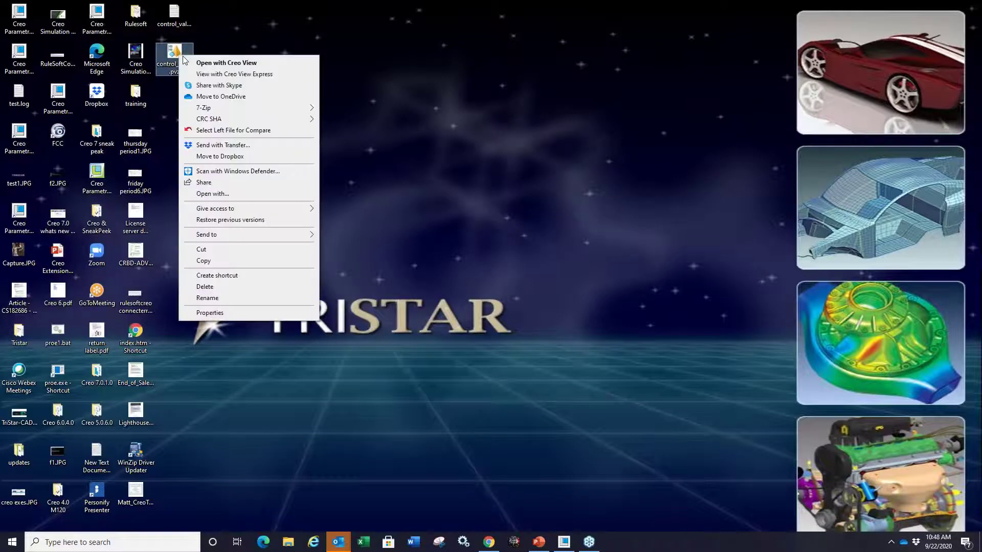
pyautogui.click(220, 62)
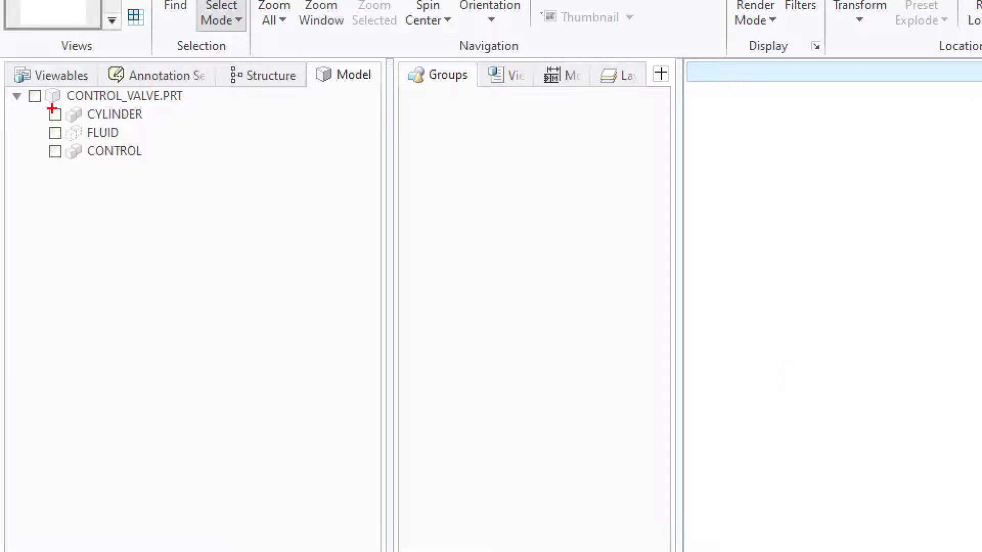
pyautogui.click(17, 102)
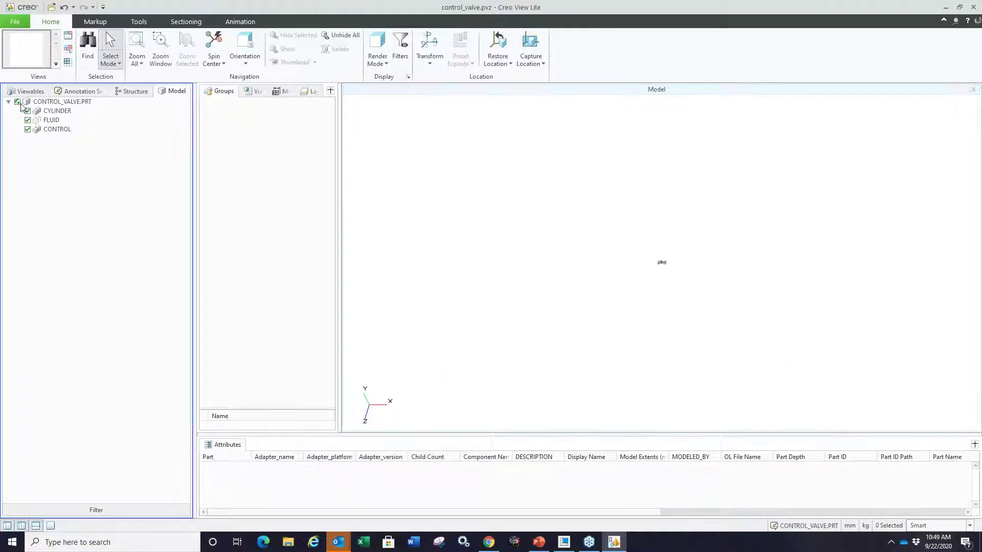
pyautogui.moveTo(557, 256); pyautogui.dragTo(665, 261, button='middle')
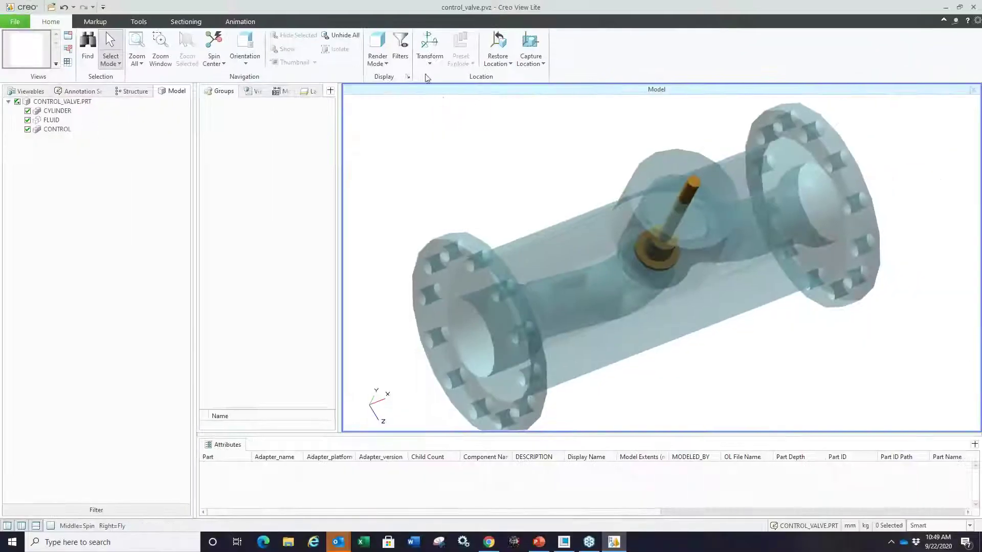
# - Turn on the display of surfaces under Model Construction Geometry in the model filters for the active view
pyautogui.click(402, 49)
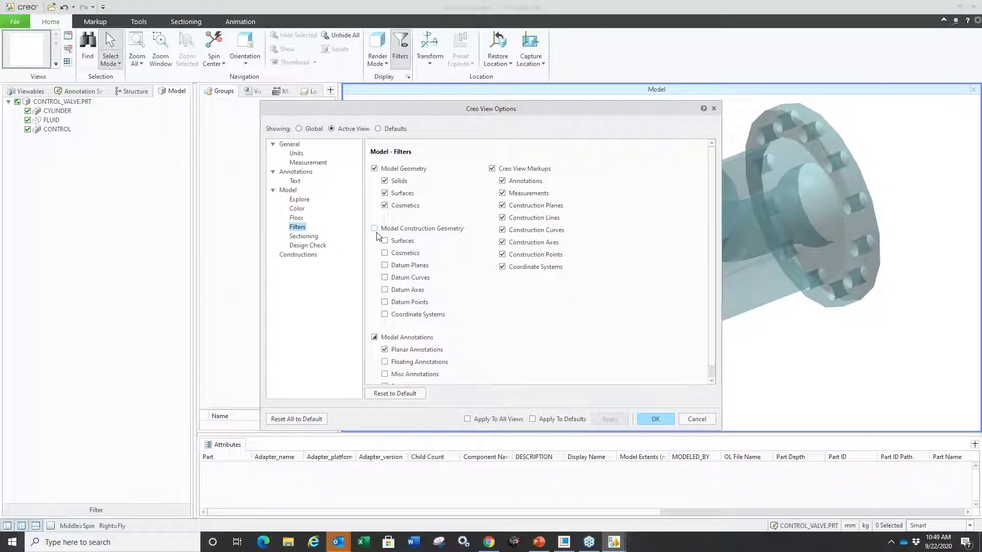
pyautogui.click(374, 229)
pyautogui.click(651, 420)
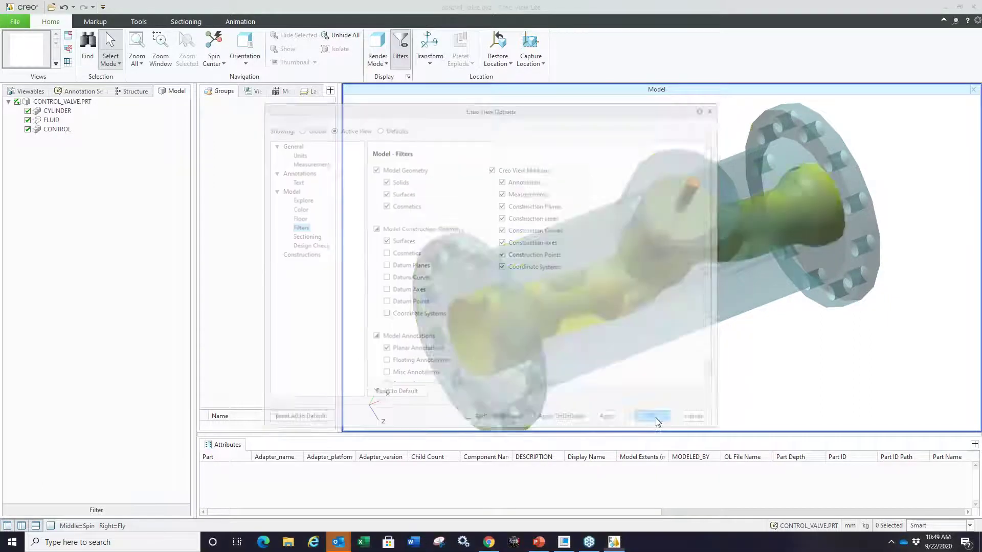
# - Select the CONTROL and FLUID bodies in turn to examine their attributes and their geometry in the valve
pyautogui.click(54, 129)
pyautogui.click(51, 120)
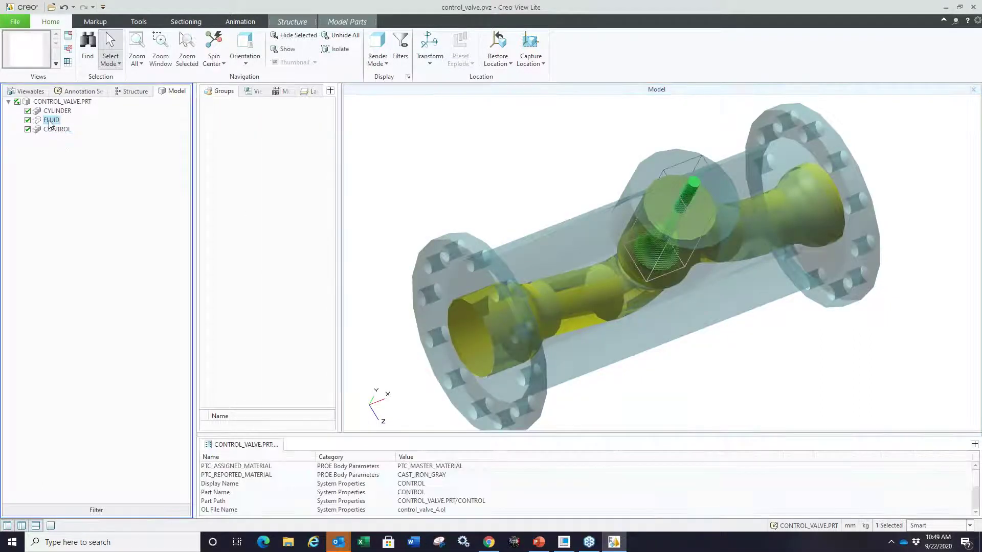
pyautogui.moveTo(357, 177); pyautogui.dragTo(384, 185, button='middle')
pyautogui.moveTo(665, 220); pyautogui.dragTo(593, 181, button='middle')
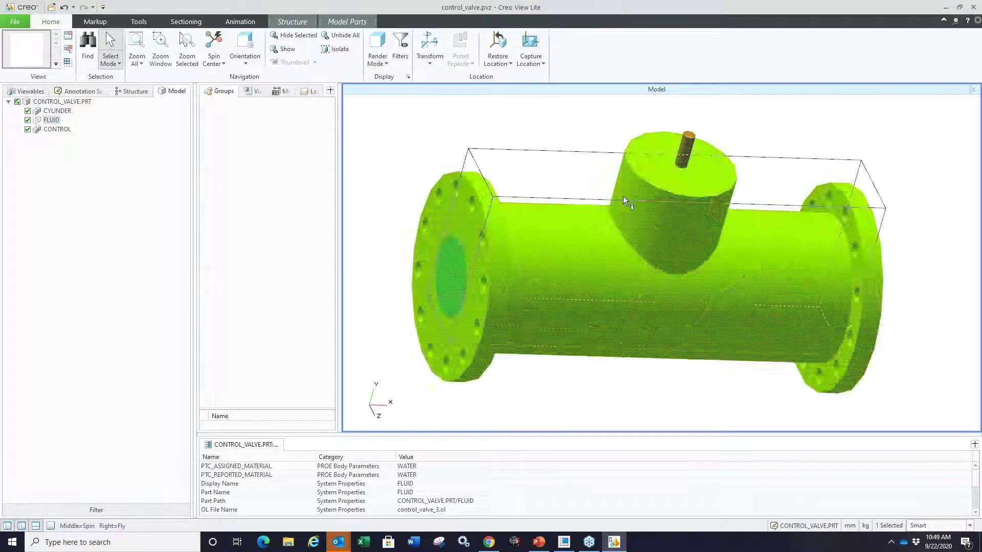
# - Minimize Creo View, switch to the Creo 7.0 webinar presentation in PowerPoint, and resume the slide show from slide 15
pyautogui.click(946, 9)
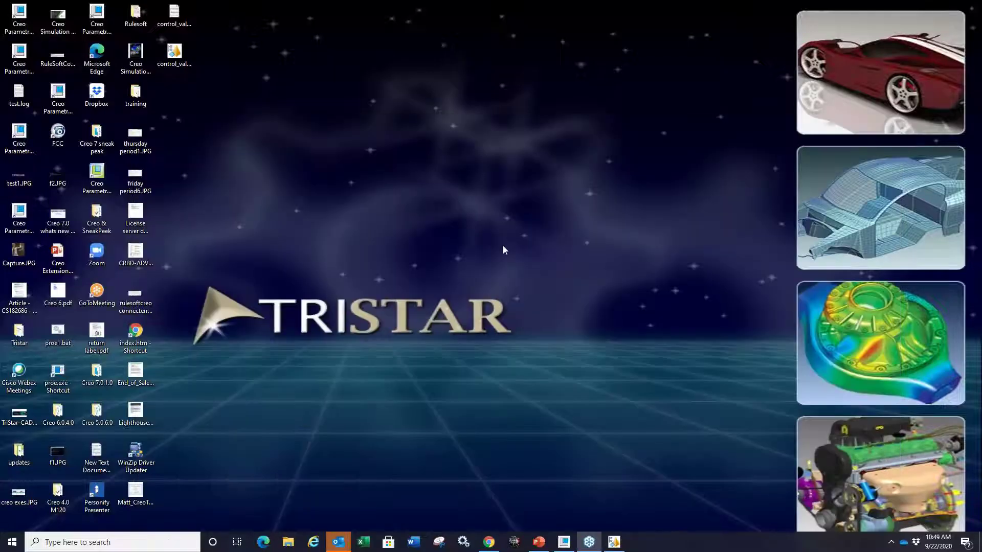
pyautogui.click(563, 547)
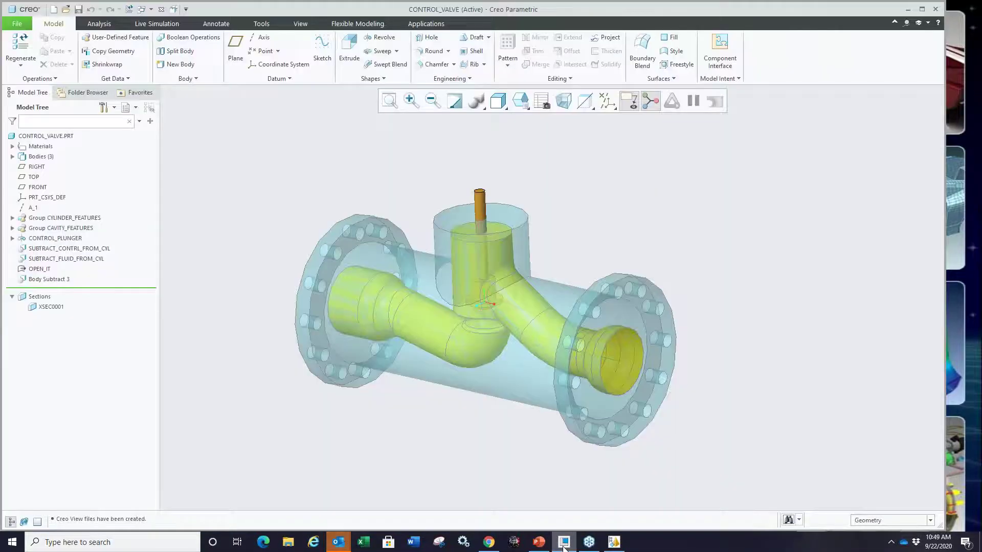
pyautogui.press('super+Tab')
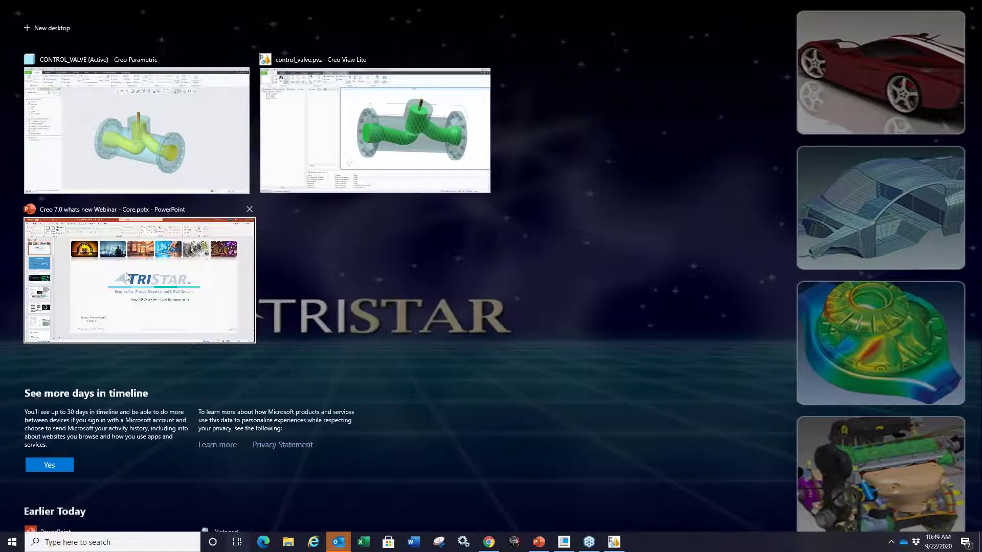
pyautogui.click(127, 277)
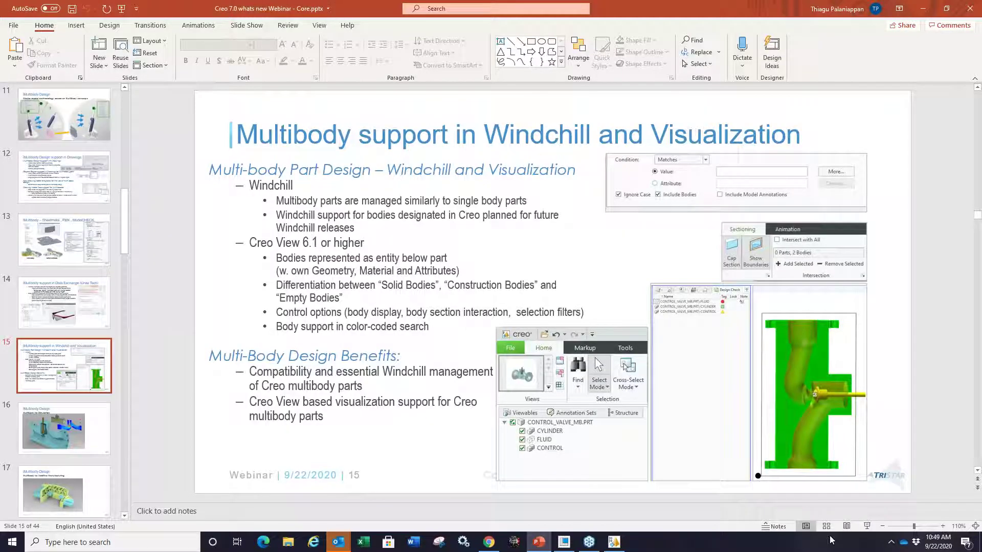
pyautogui.click(867, 526)
# - Advance through the Multibody Design slides on simulation and additive manufacturing to the one on generative design
pyautogui.click(351, 332)
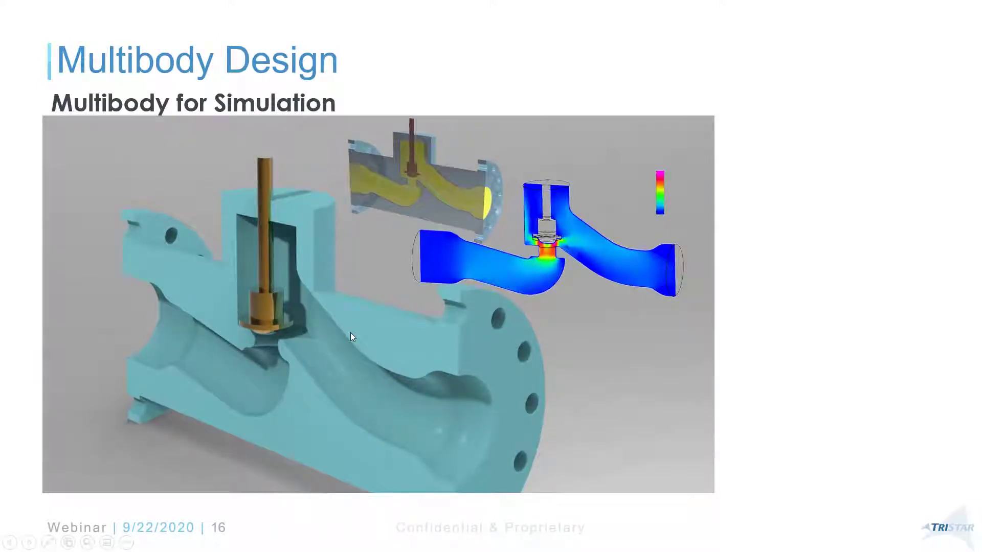
pyautogui.click(351, 337)
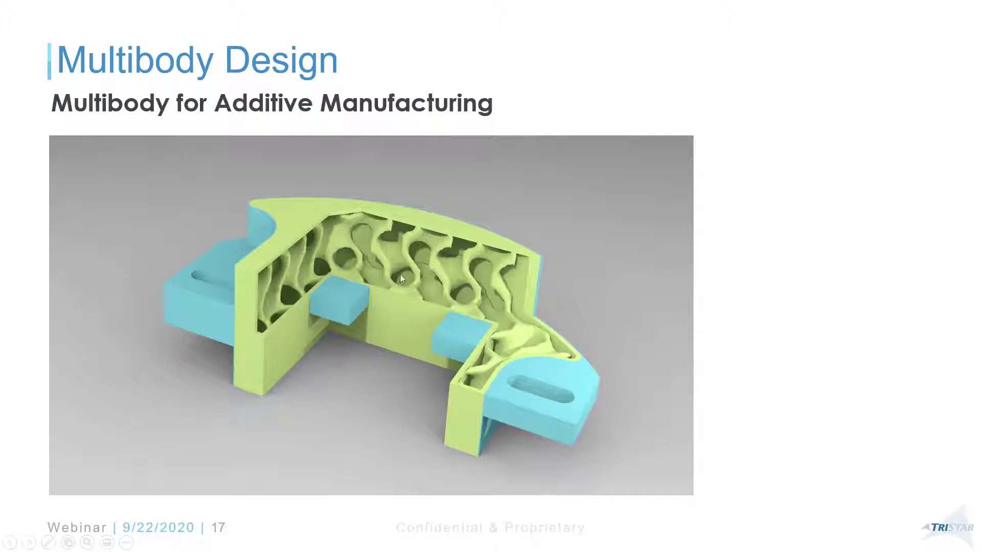
pyautogui.click(393, 355)
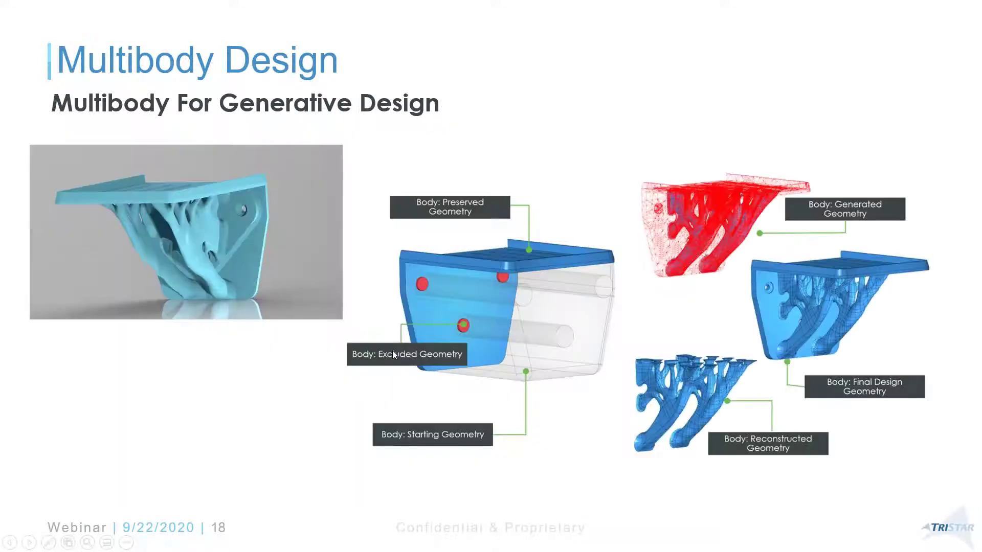
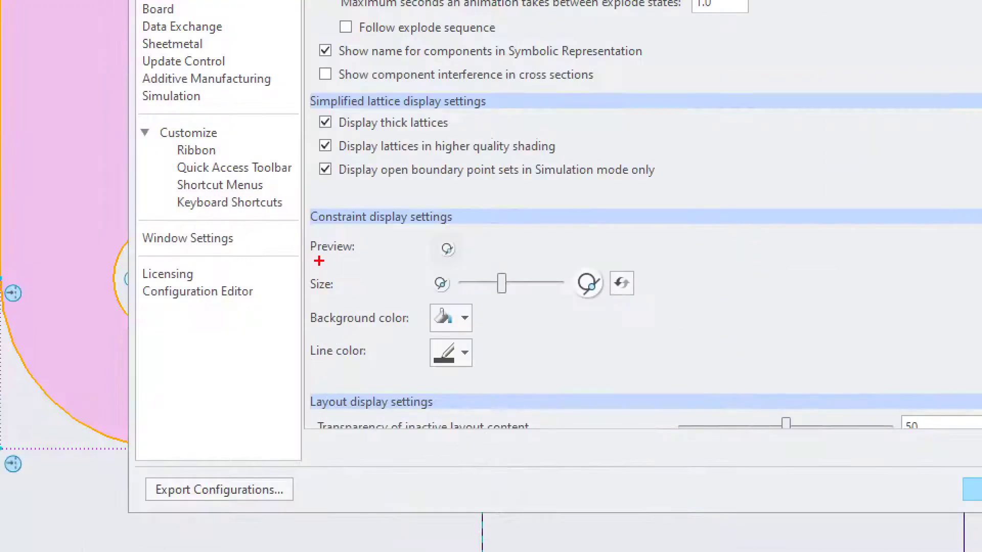
# - Increase the size of the sketch constraint symbols in the entity display settings and accept the options
pyautogui.moveTo(299, 257)
pyautogui.mouseDown()
pyautogui.moveTo(381, 262)
pyautogui.moveTo(456, 232)
pyautogui.moveTo(430, 272)
pyautogui.mouseUp()
pyautogui.press('Escape')
pyautogui.moveTo(416, 337)
pyautogui.mouseDown()
pyautogui.moveTo(438, 339)
pyautogui.moveTo(428, 343)
pyautogui.mouseUp()
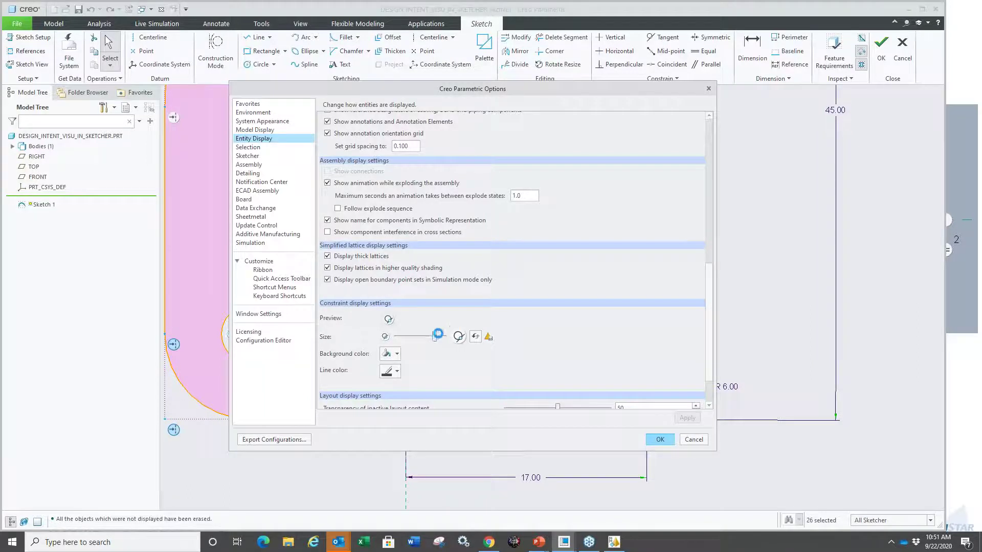
pyautogui.click(660, 440)
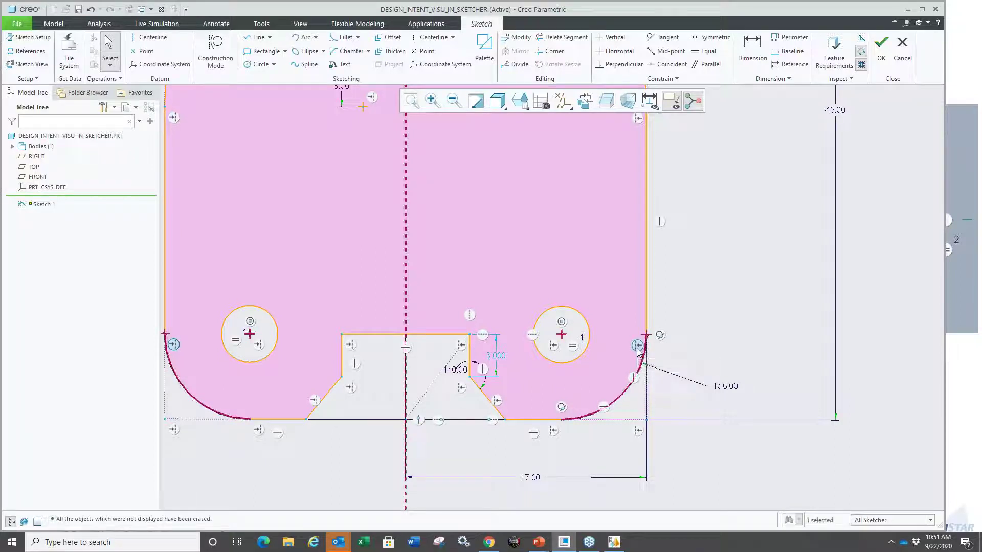
# - Run Explain on the symmetry constraint of the rounded lower corners, and examine the symmetry constraint between the two circles
pyautogui.rightClick(638, 348)
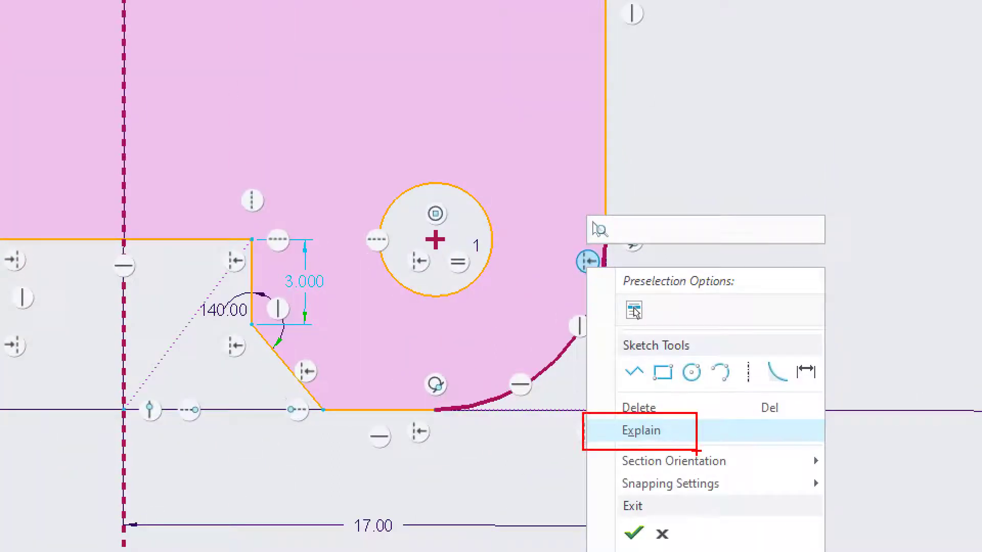
pyautogui.click(689, 431)
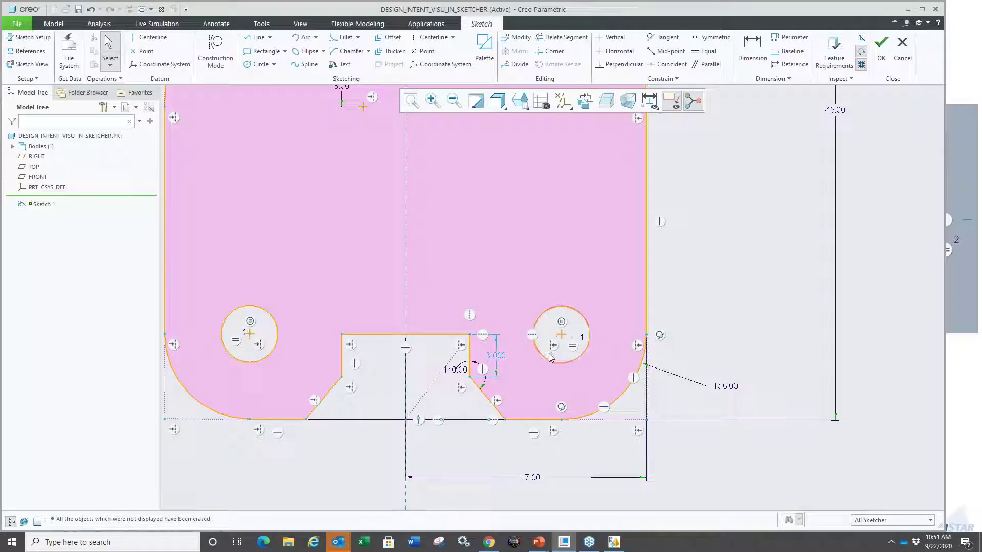
pyautogui.hotkey('ctrl', '1')
pyautogui.click(418, 367)
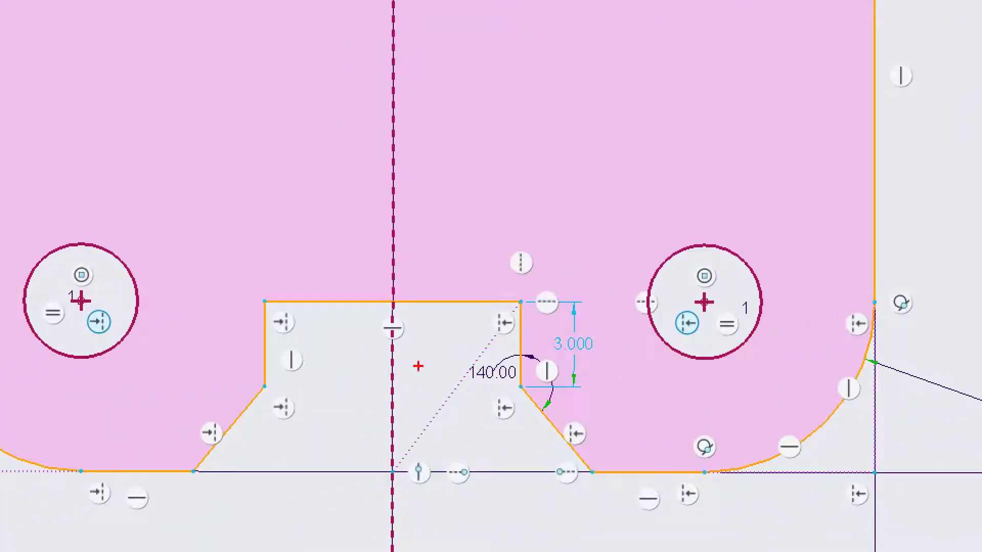
pyautogui.moveTo(672, 308)
pyautogui.mouseDown()
pyautogui.moveTo(741, 309)
pyautogui.moveTo(688, 323)
pyautogui.mouseUp()
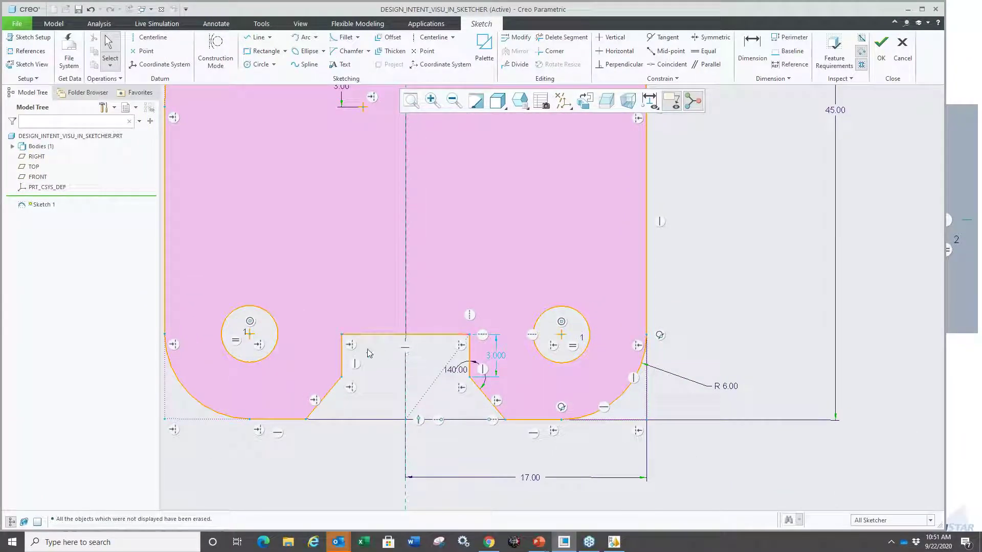
# - Finish editing Sketch 1 and return to the part model
pyautogui.scroll(-3, 467, 339)
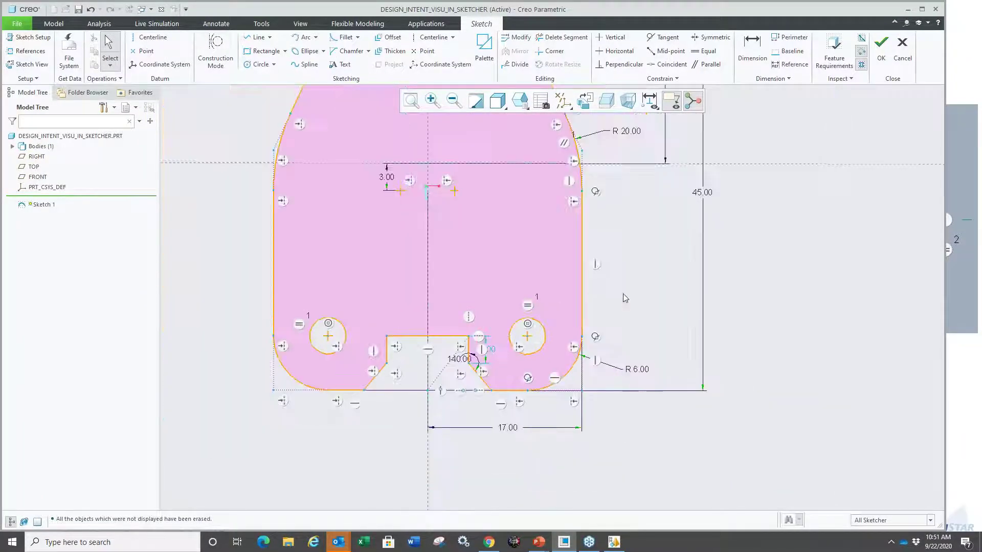
pyautogui.rightClick(672, 256)
pyautogui.click(696, 342)
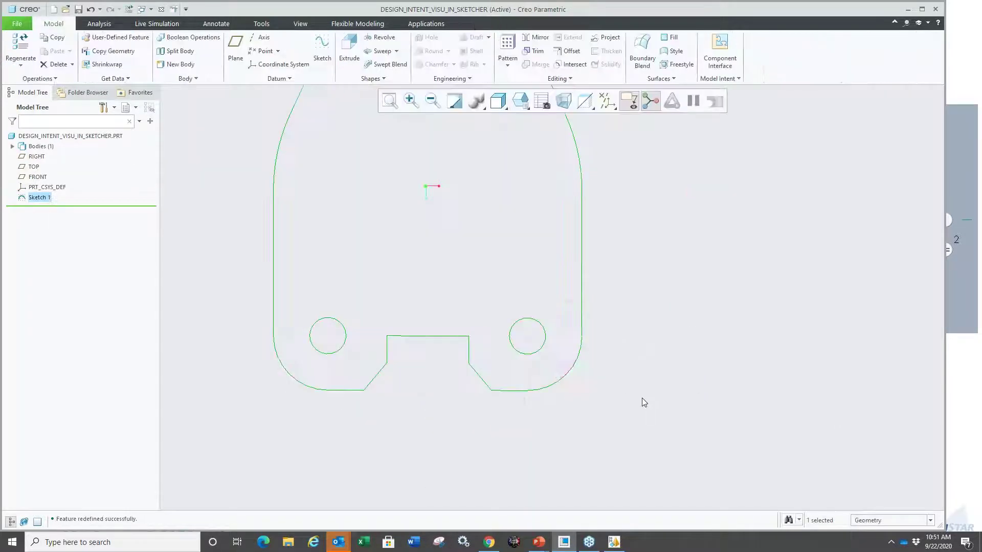
# - Switch to the PowerPoint slide show and advance to the Sketcher slide on the enhanced mirror tool
pyautogui.press('super+Tab')
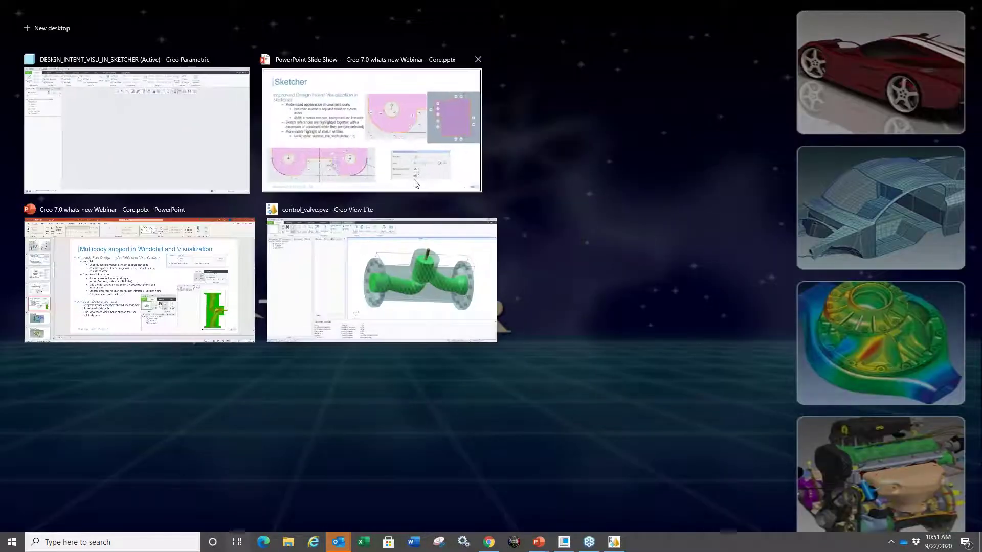
pyautogui.click(368, 123)
pyautogui.press('Right')
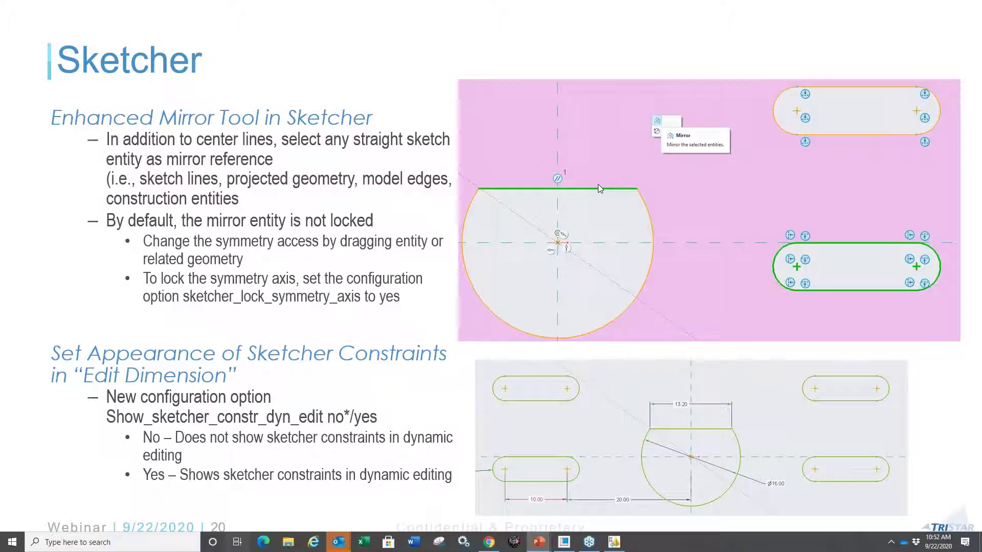
# - Switch to Creo Parametric, clear the current part, and open c7_sketcher_demo_mirror_start.prt from the sketch folder
pyautogui.press('super+Tab')
pyautogui.click(322, 148)
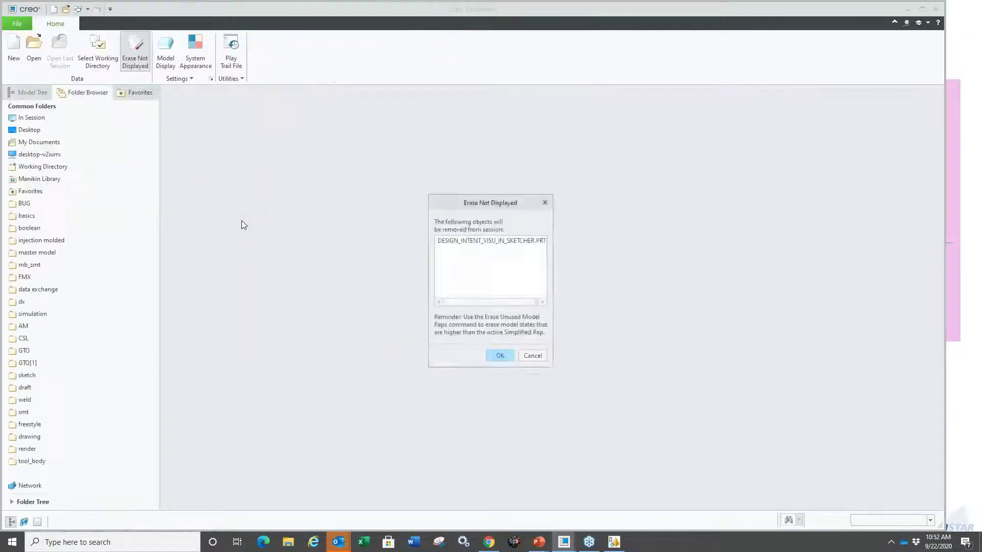
pyautogui.press('Return')
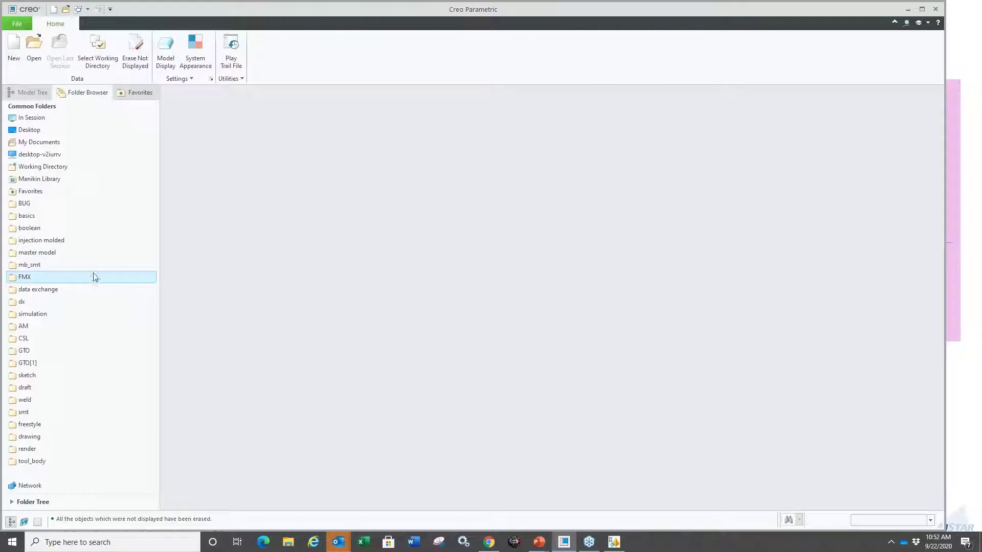
pyautogui.click(41, 377)
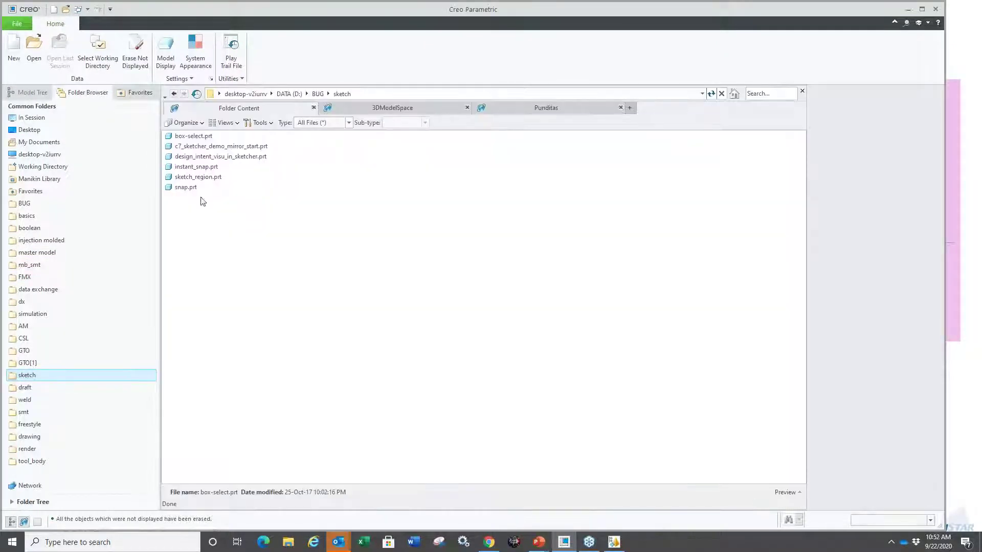
pyautogui.doubleClick(207, 147)
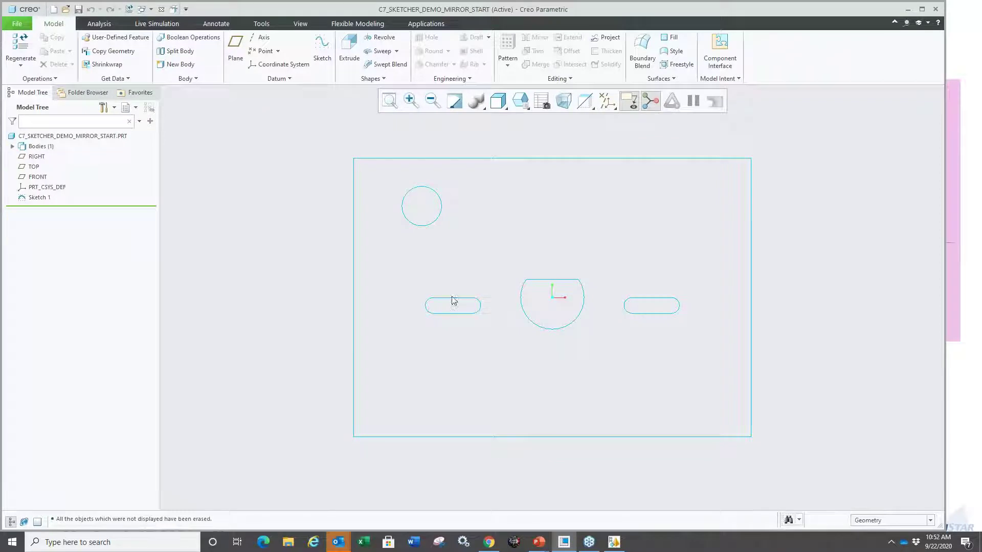
# - Open Sketch 1 for editing and turn off the display of its constraints
pyautogui.click(453, 301)
pyautogui.click(467, 234)
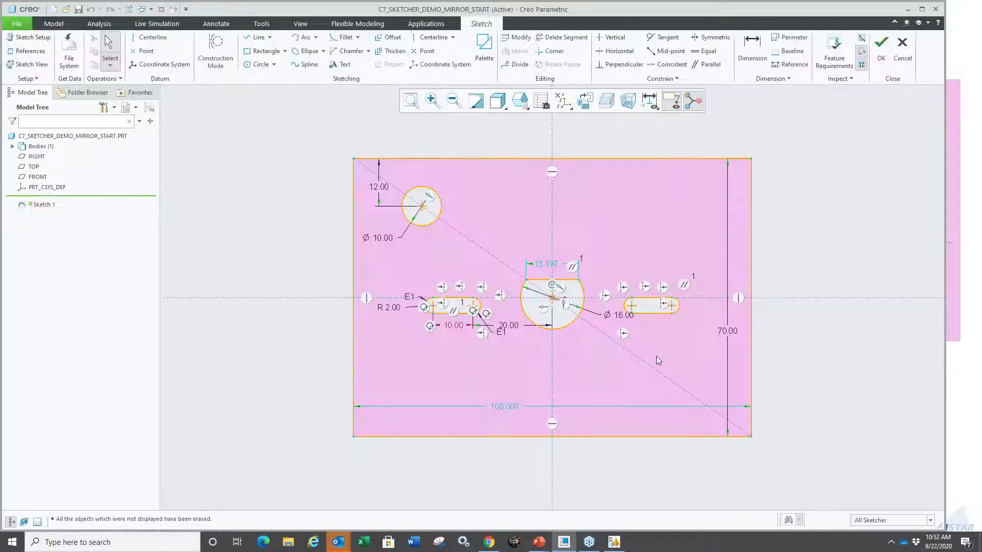
pyautogui.click(649, 101)
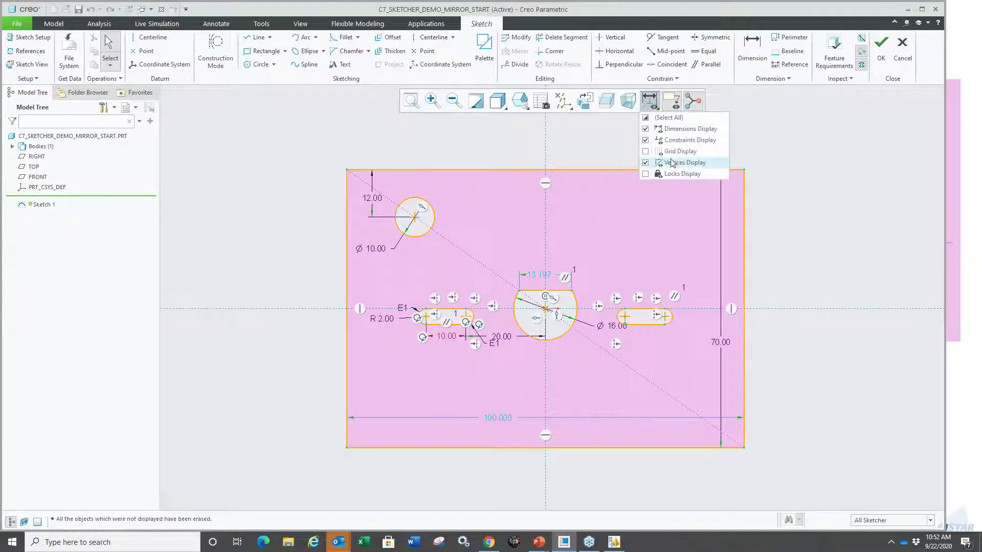
pyautogui.click(670, 140)
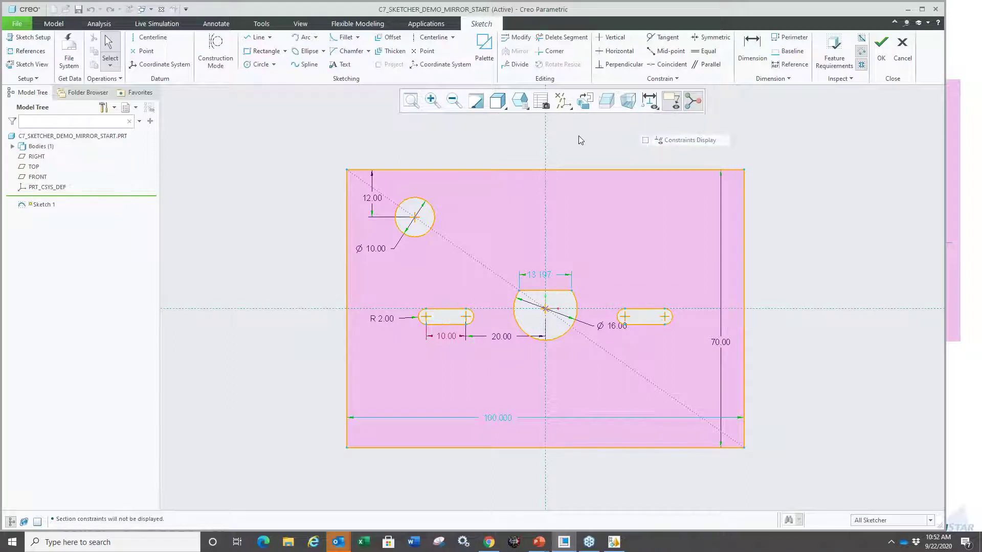
# - Mirror both slots about the straight top edge of the central D-shaped cutout
pyautogui.scroll(-3, 623, 314)
pyautogui.scroll(1, 584, 277)
pyautogui.moveTo(283, 284); pyautogui.dragTo(416, 342)
pyautogui.keyDown('ctrl'); pyautogui.moveTo(604, 290); pyautogui.dragTo(712, 333); pyautogui.keyUp('ctrl')
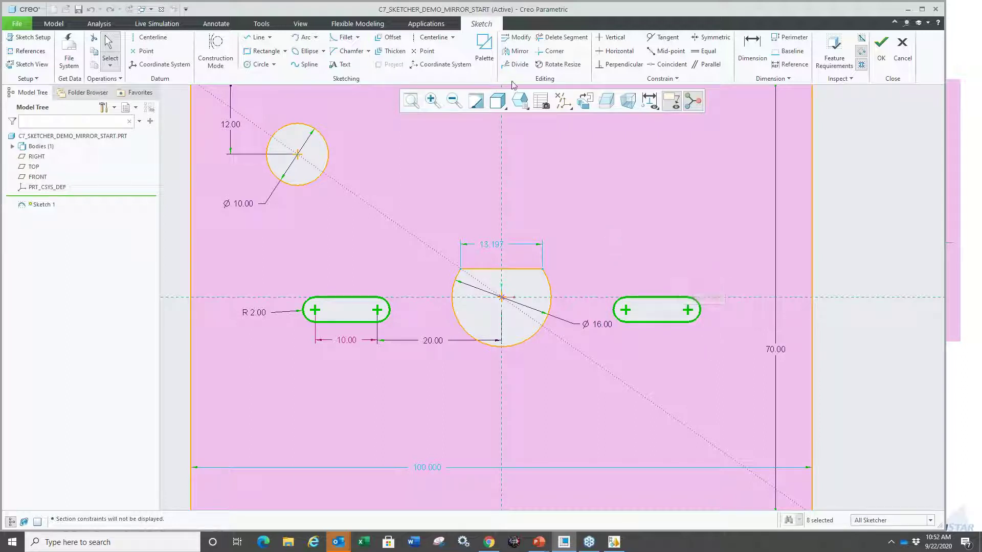
pyautogui.click(516, 51)
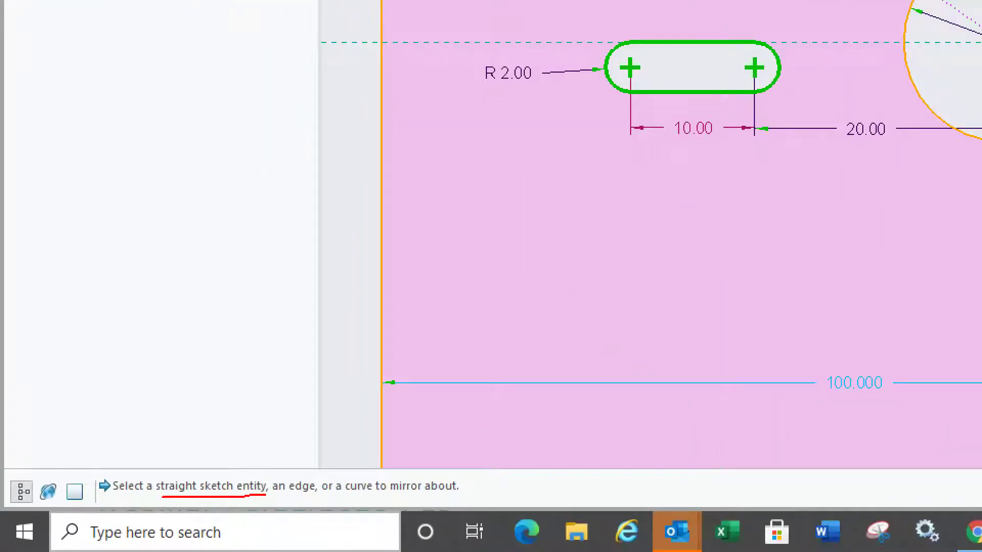
pyautogui.moveTo(263, 502); pyautogui.dragTo(471, 496)
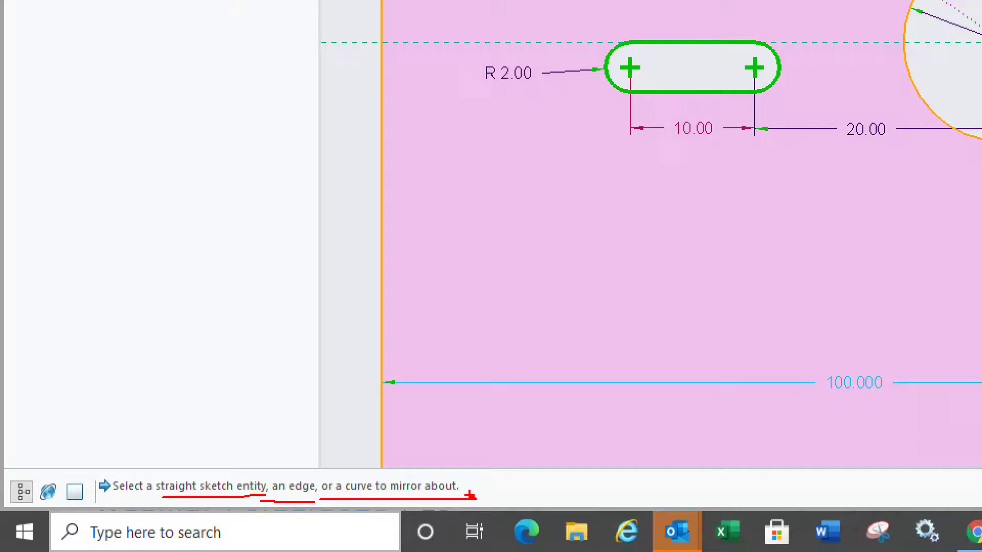
pyautogui.press('Escape')
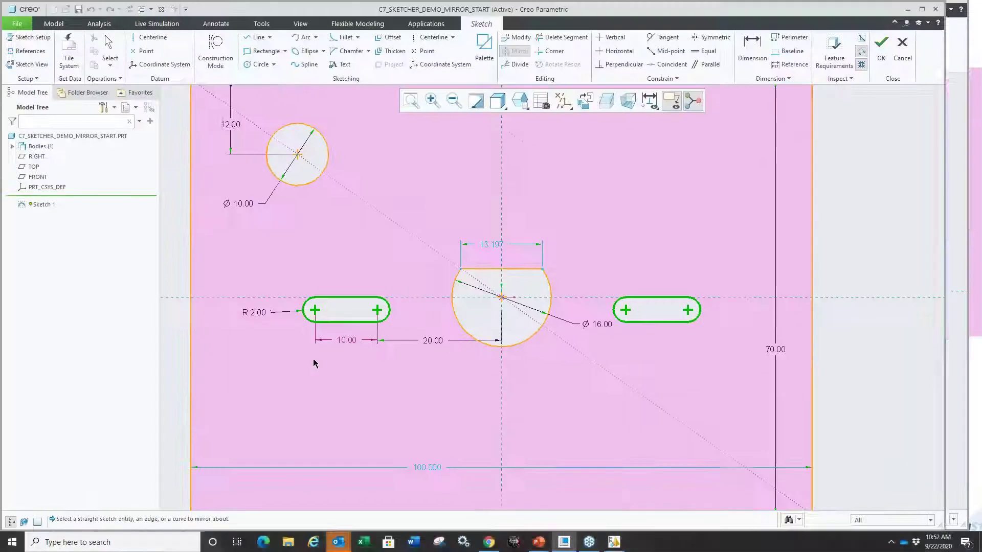
pyautogui.click(486, 269)
pyautogui.scroll(1, 457, 366)
pyautogui.scroll(-2, 453, 267)
pyautogui.click(428, 237)
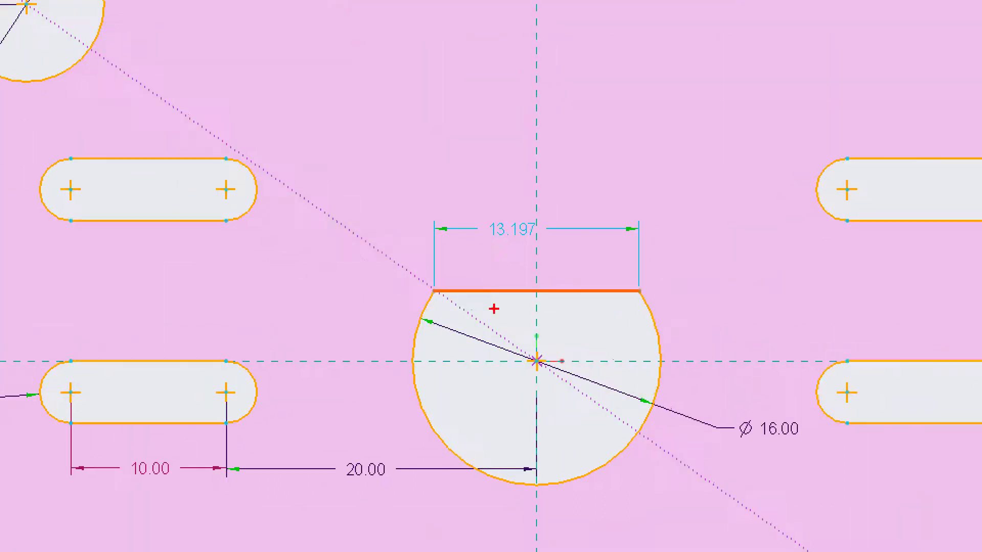
pyautogui.moveTo(449, 302)
pyautogui.mouseDown()
pyautogui.moveTo(639, 289)
pyautogui.moveTo(468, 280)
pyautogui.mouseUp()
pyautogui.press('Escape')
pyautogui.scroll(1, 570, 314)
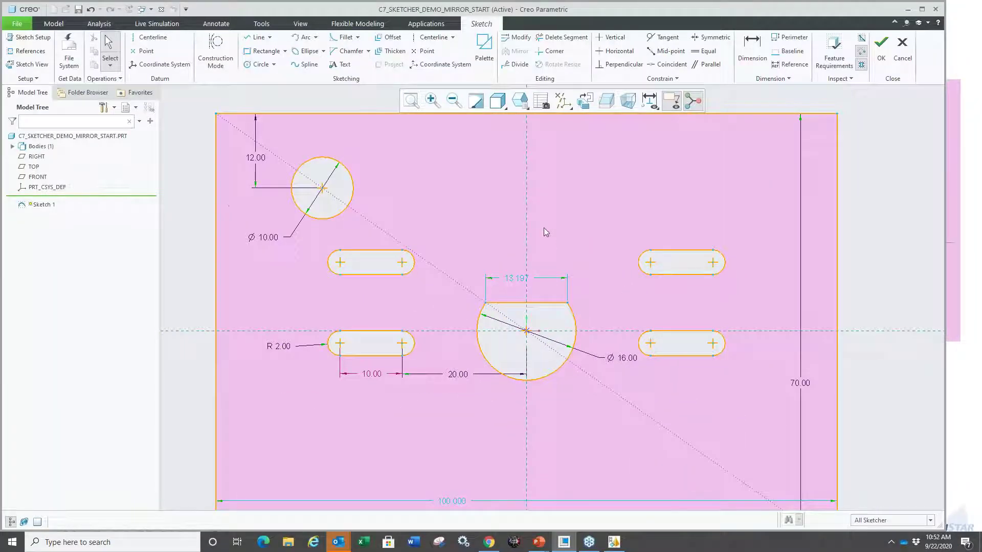
# - Add a vertical centerline through the middle of the central cutout and finish the sketch
pyautogui.rightClick(572, 221)
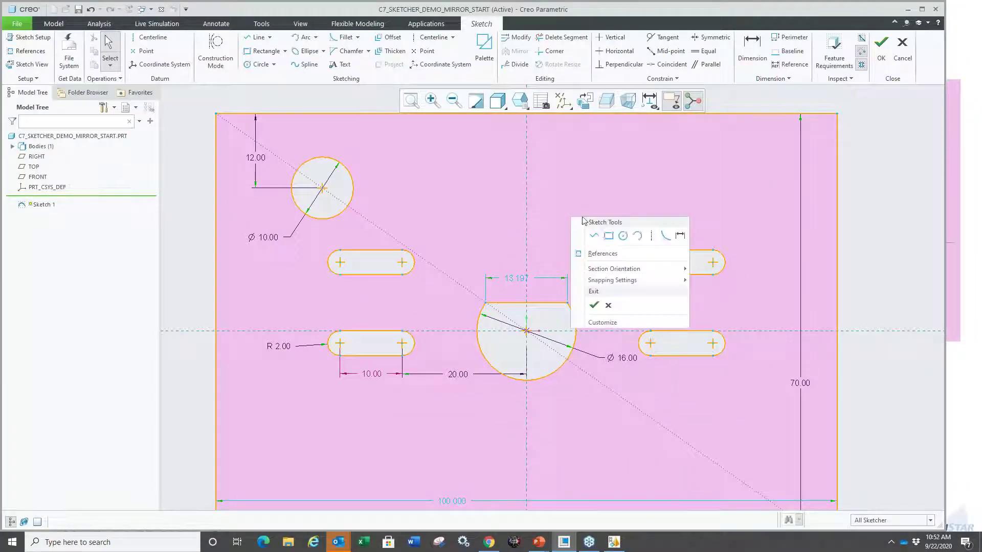
pyautogui.click(654, 238)
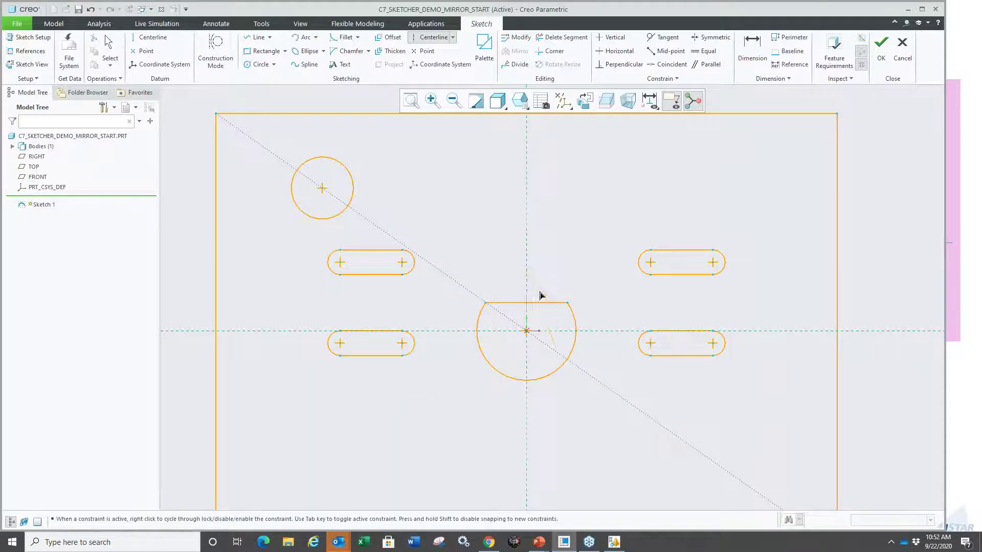
pyautogui.click(529, 308)
pyautogui.click(527, 279)
pyautogui.middleClick(504, 261)
pyautogui.click(606, 242)
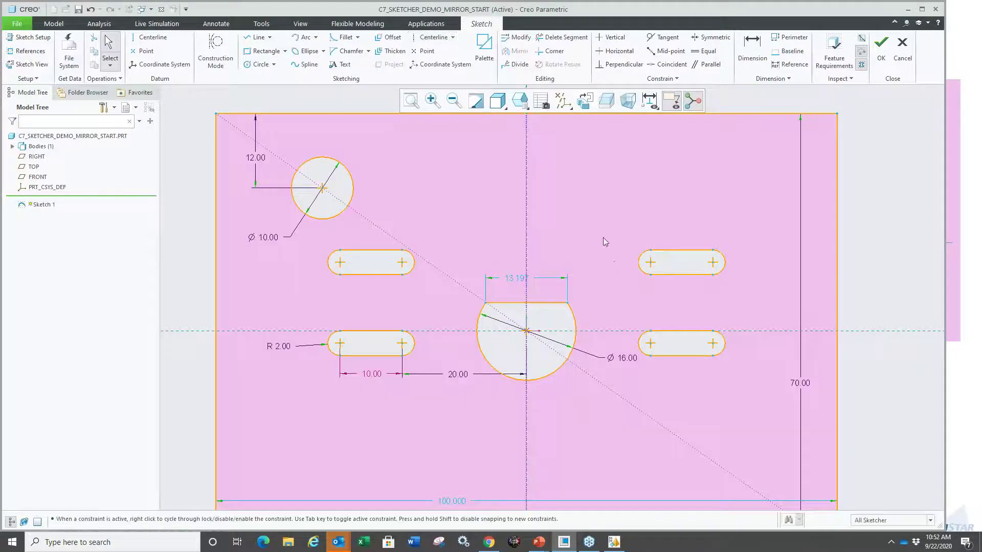
pyautogui.rightClick(561, 189)
pyautogui.click(576, 274)
# - Switch to the PowerPoint slide show, advance to the improved snapping performance slide, and examine the model geometry snapping options
pyautogui.press('super+Tab')
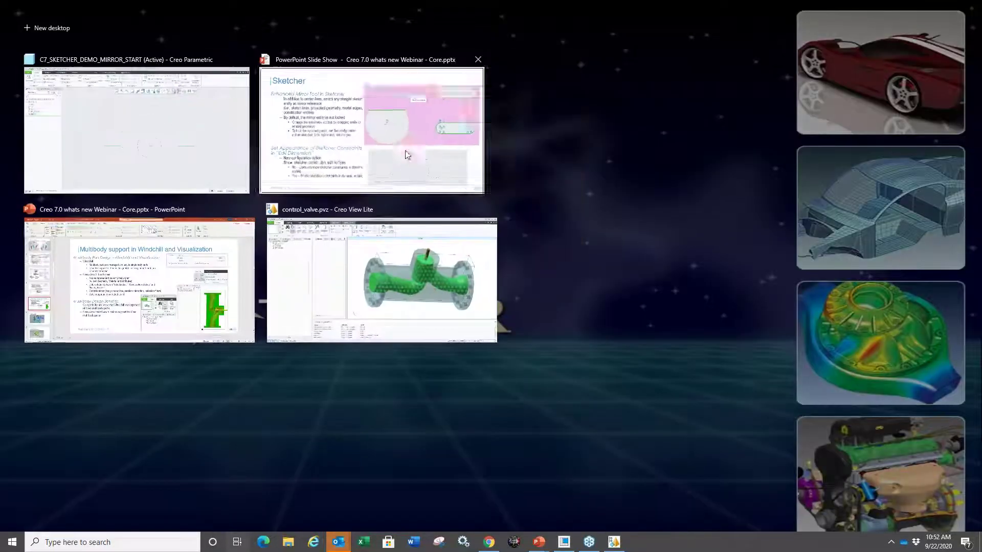
pyautogui.click(406, 161)
pyautogui.click(421, 208)
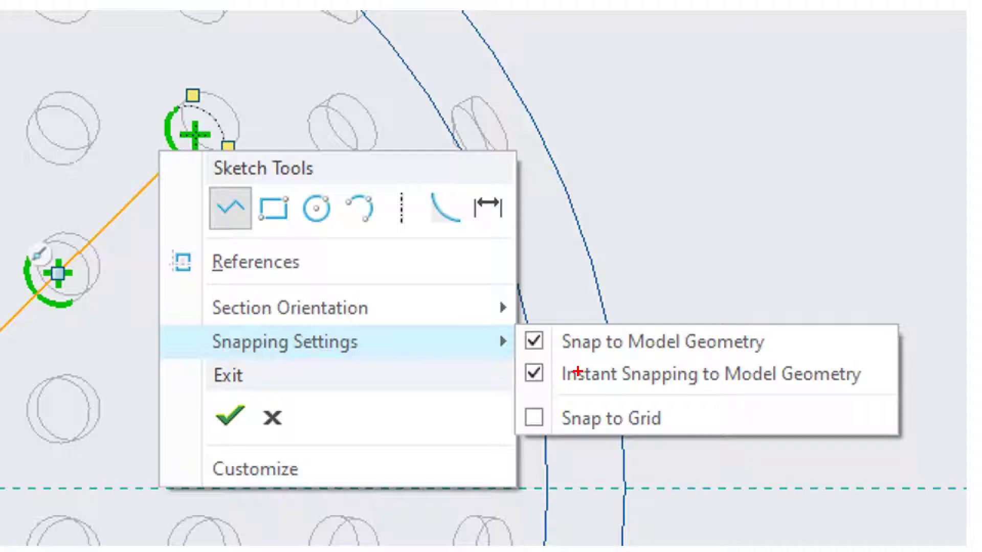
pyautogui.keyDown('shift'); pyautogui.moveTo(541, 353); pyautogui.dragTo(775, 353); pyautogui.keyUp('shift')
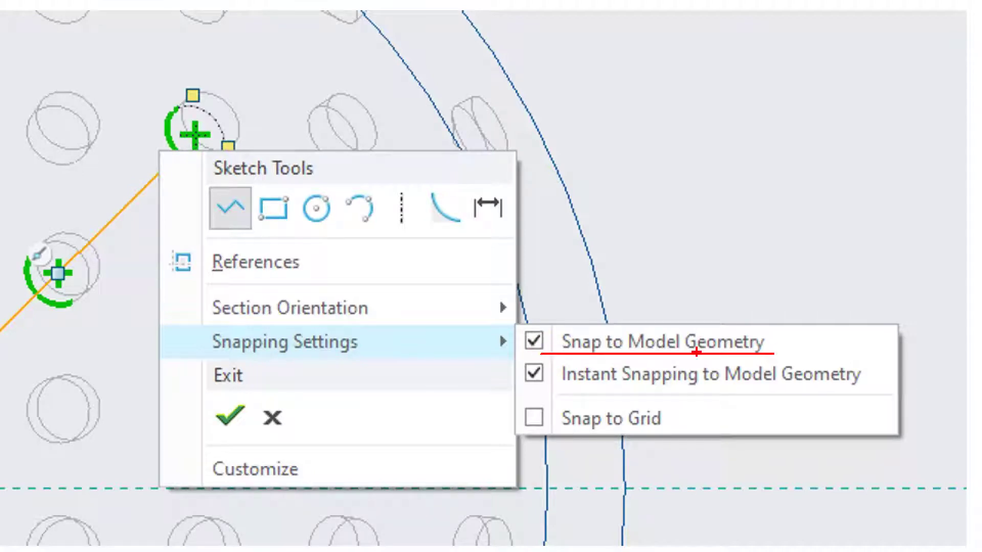
pyautogui.moveTo(555, 392); pyautogui.dragTo(931, 390)
pyautogui.press('Escape')
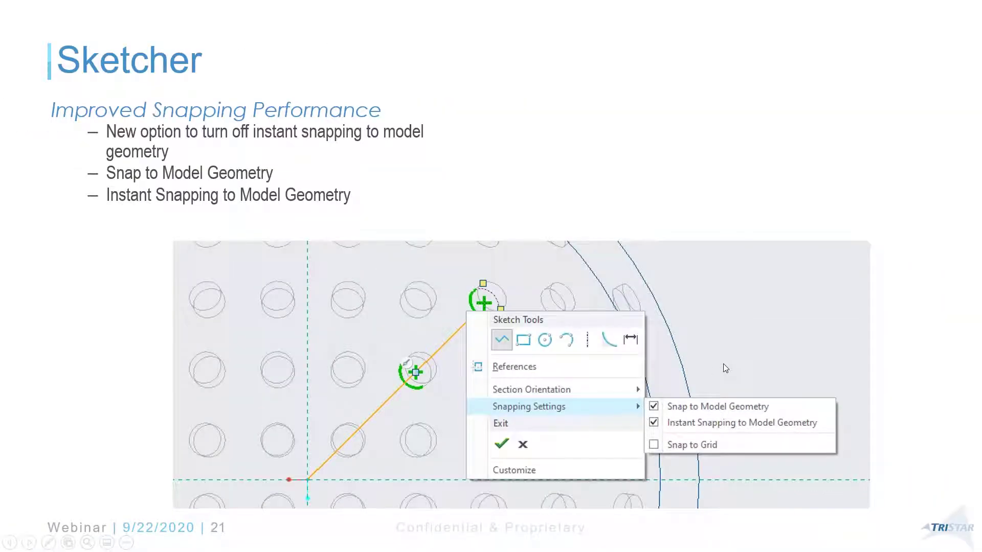
# - Switch to Creo Parametric, clear the mirror demo part from the session, and open snap.prt from the sketch folder
pyautogui.press('super+Tab')
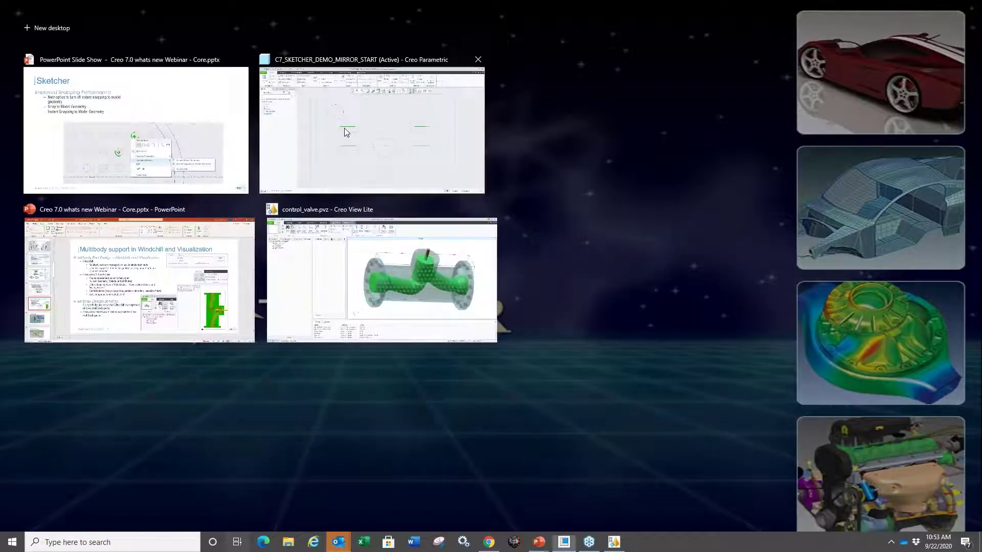
pyautogui.click(347, 132)
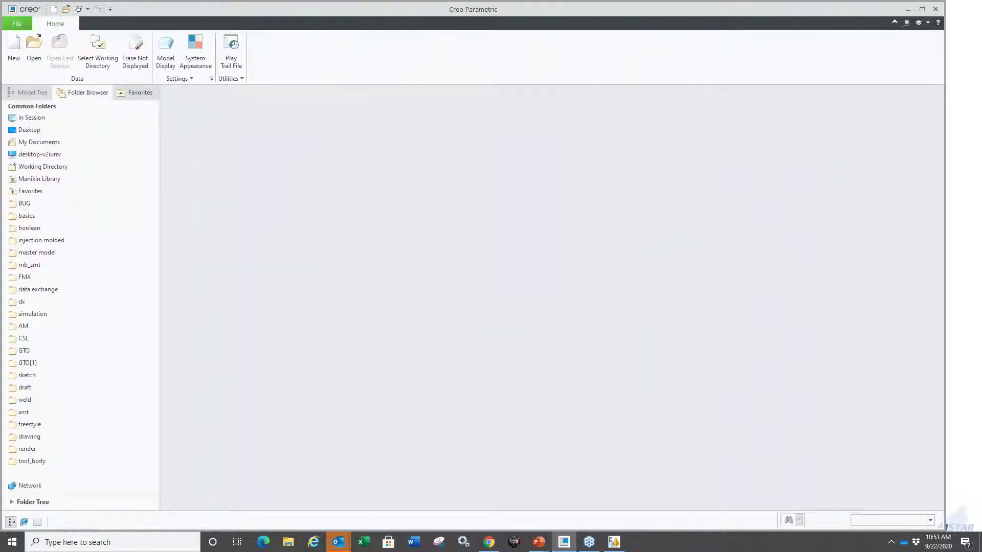
pyautogui.click(135, 52)
pyautogui.middleClick(220, 133)
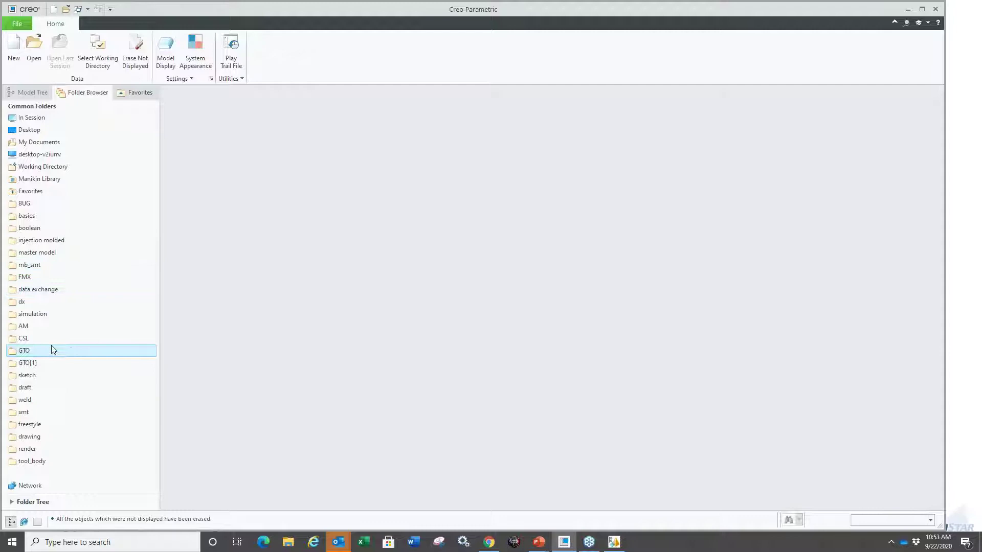
pyautogui.click(39, 379)
pyautogui.doubleClick(182, 191)
# - Start a new sketch on the flat annular face of the hollow dome, viewed square to the sketch plane
pyautogui.moveTo(468, 263)
pyautogui.mouseDown(button='middle')
pyautogui.moveTo(405, 370)
pyautogui.moveTo(485, 322)
pyautogui.moveTo(457, 221)
pyautogui.mouseUp(button='middle')
pyautogui.click(449, 214)
pyautogui.click(506, 166)
pyautogui.click(577, 97)
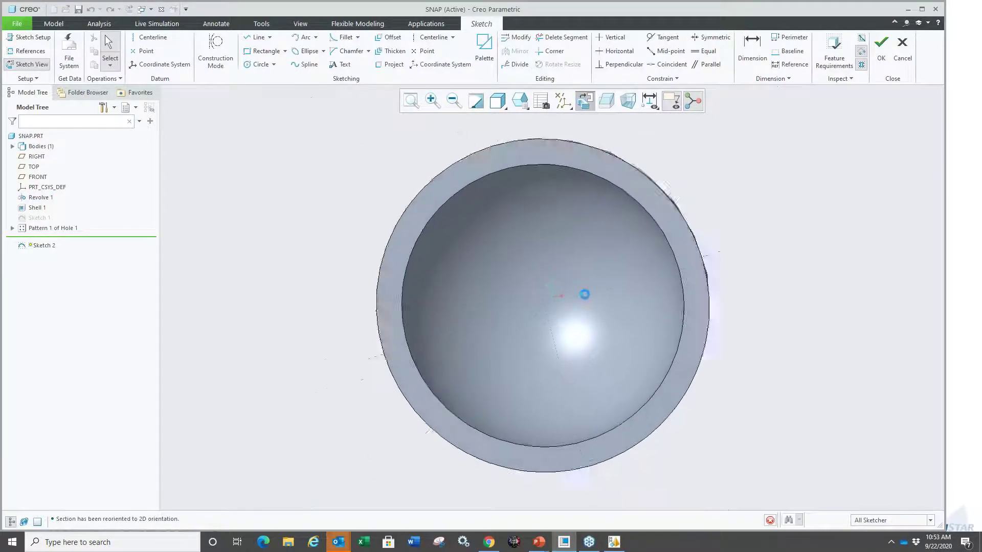
# - Try a line from the dome's center, examining how its free end snaps to the model's hole geometry
pyautogui.rightClick(507, 245)
pyautogui.click(526, 259)
pyautogui.click(482, 306)
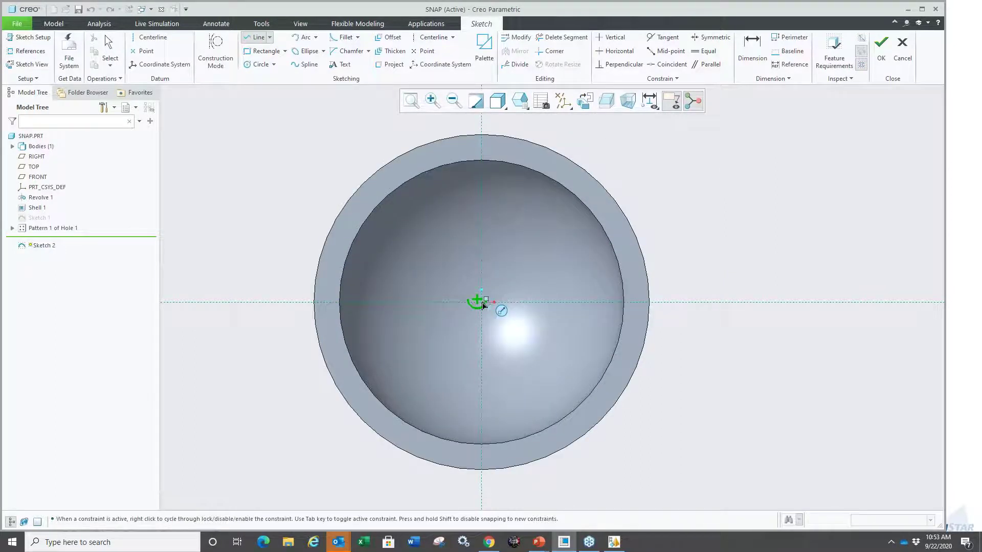
pyautogui.scroll(-3, 483, 309)
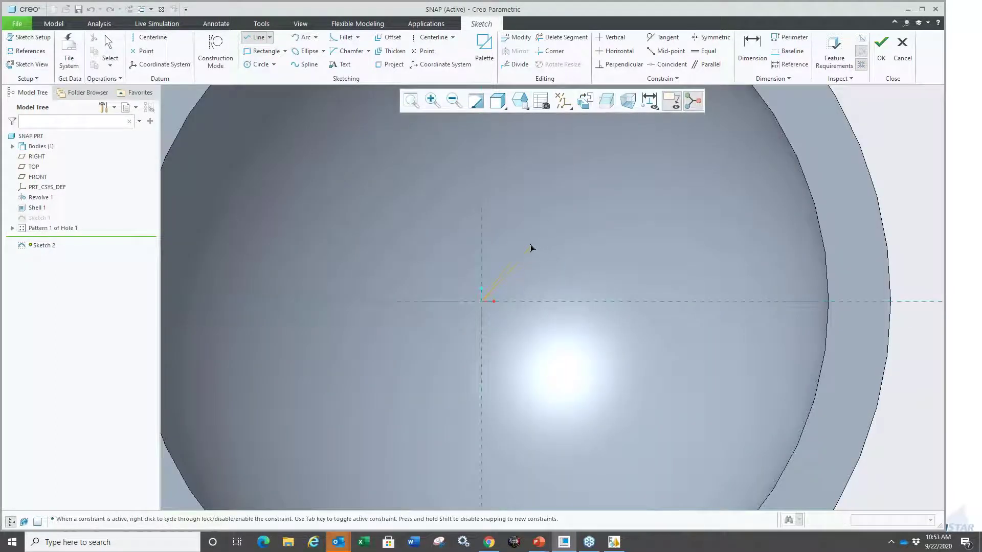
pyautogui.scroll(3, 445, 326)
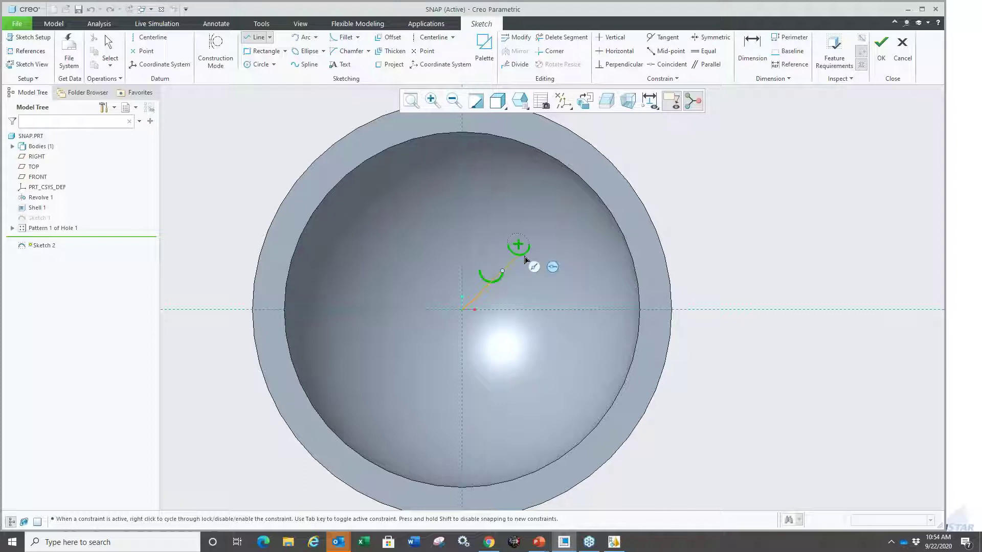
# - Turn off instant snapping to model geometry and set the display style to Hidden Line, with the Line tool active
pyautogui.rightClick(542, 248)
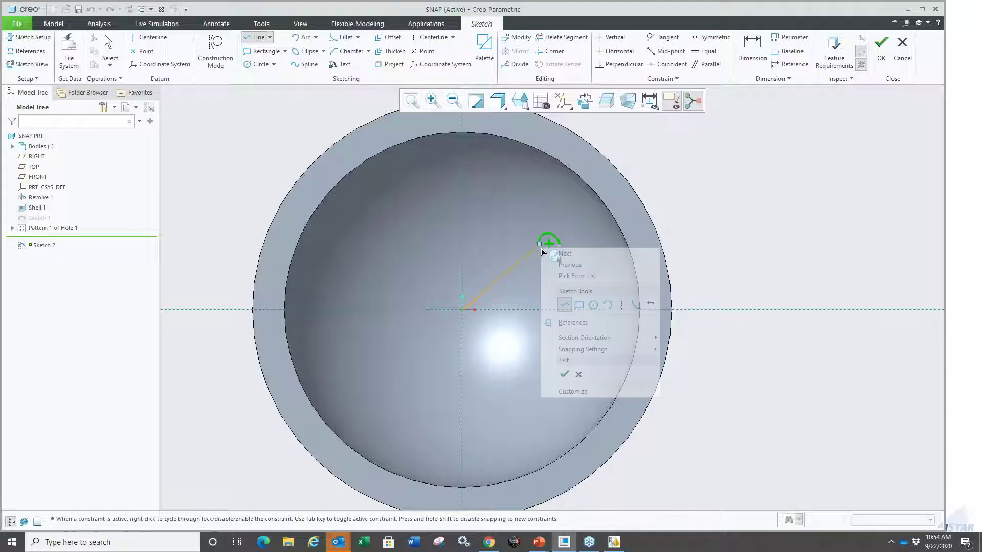
pyautogui.moveTo(596, 349)
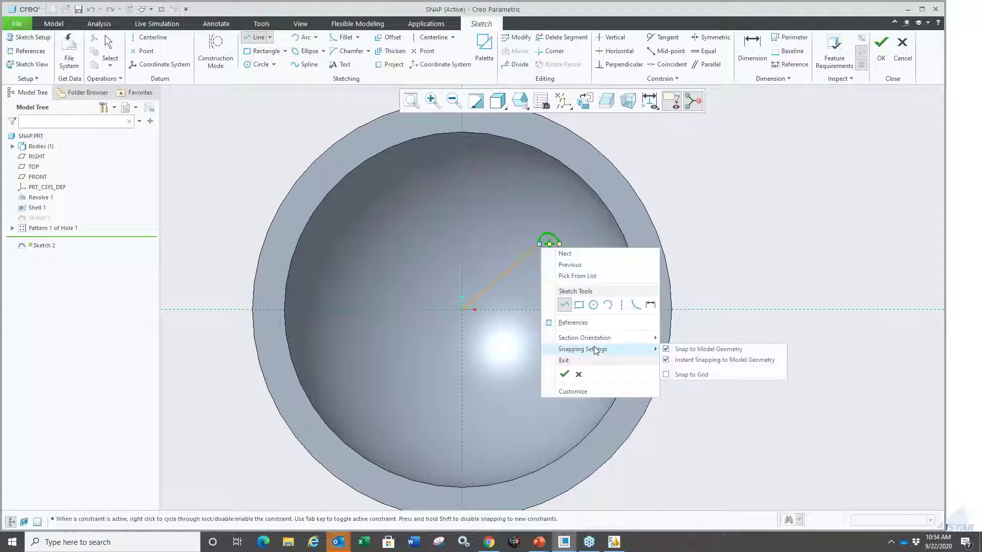
pyautogui.click(687, 360)
pyautogui.rightClick(499, 261)
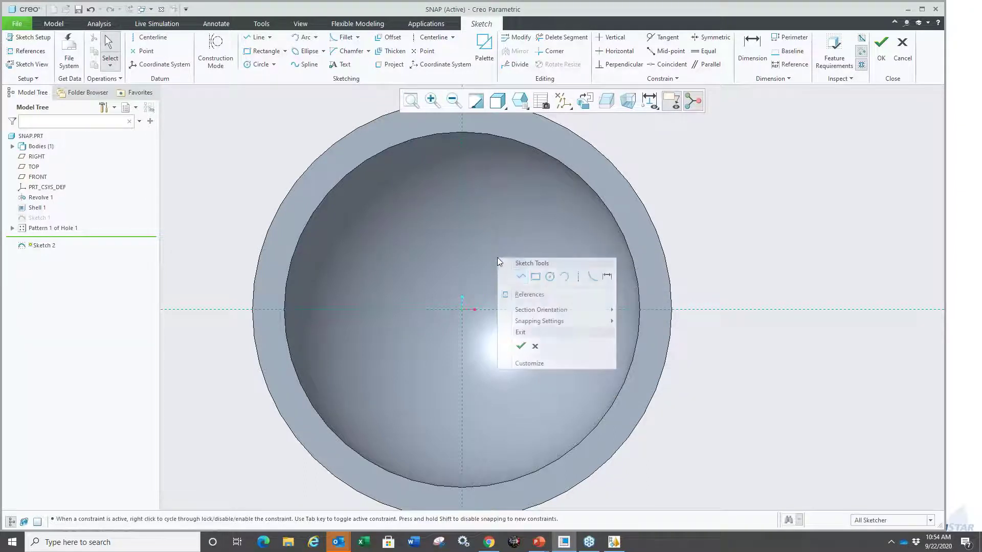
pyautogui.click(514, 280)
pyautogui.click(498, 100)
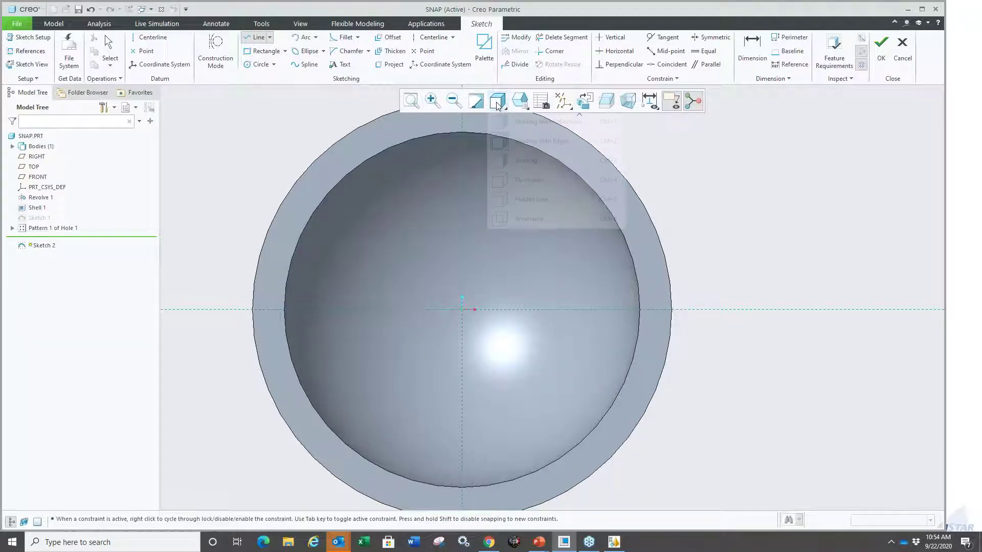
pyautogui.click(506, 201)
# - Sketch a closed triangle from the dome's center to two points on the inner circle, with a vertical third side, and finish the sketch
pyautogui.click(462, 309)
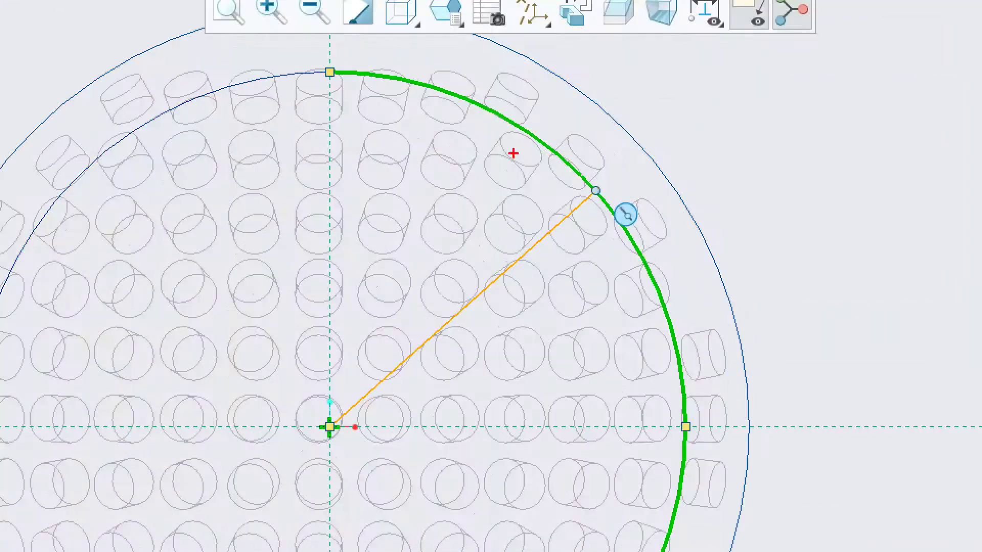
pyautogui.moveTo(470, 131); pyautogui.dragTo(626, 240)
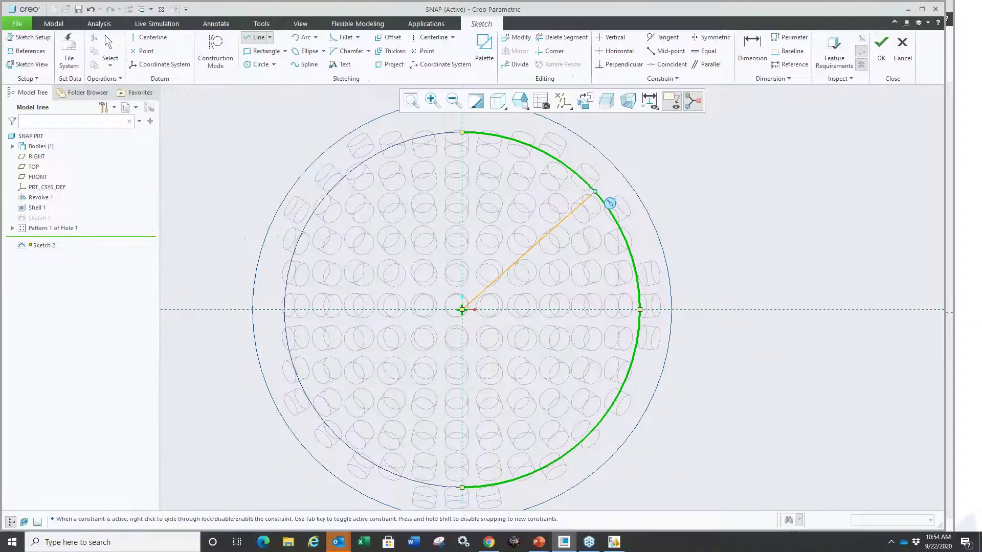
pyautogui.click(589, 188)
pyautogui.click(591, 431)
pyautogui.click(469, 313)
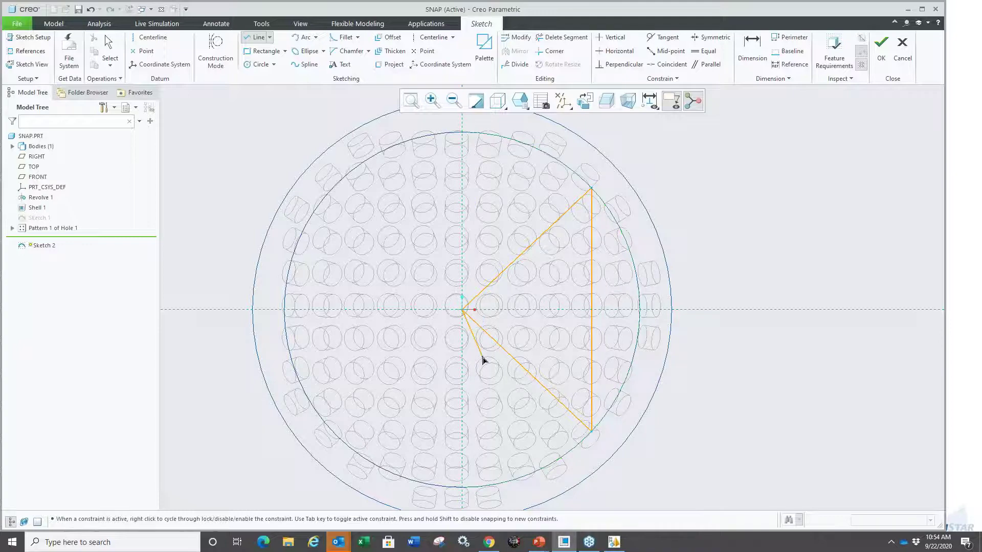
pyautogui.middleClick(473, 362)
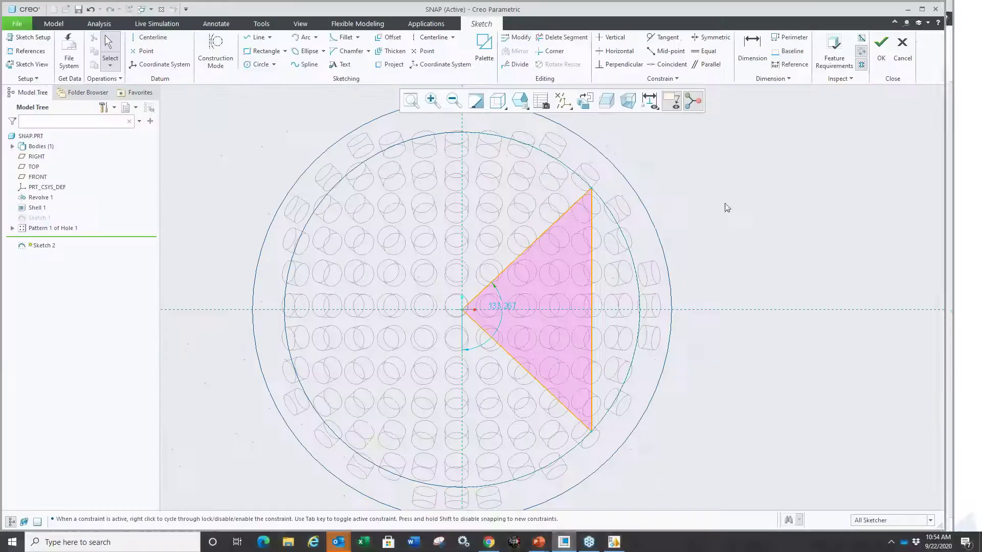
pyautogui.rightClick(726, 206)
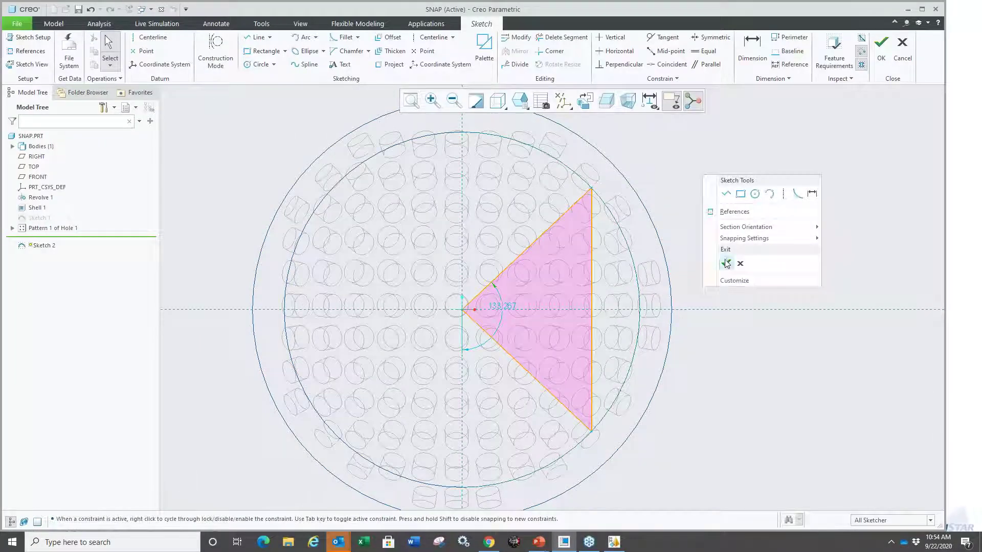
pyautogui.click(726, 264)
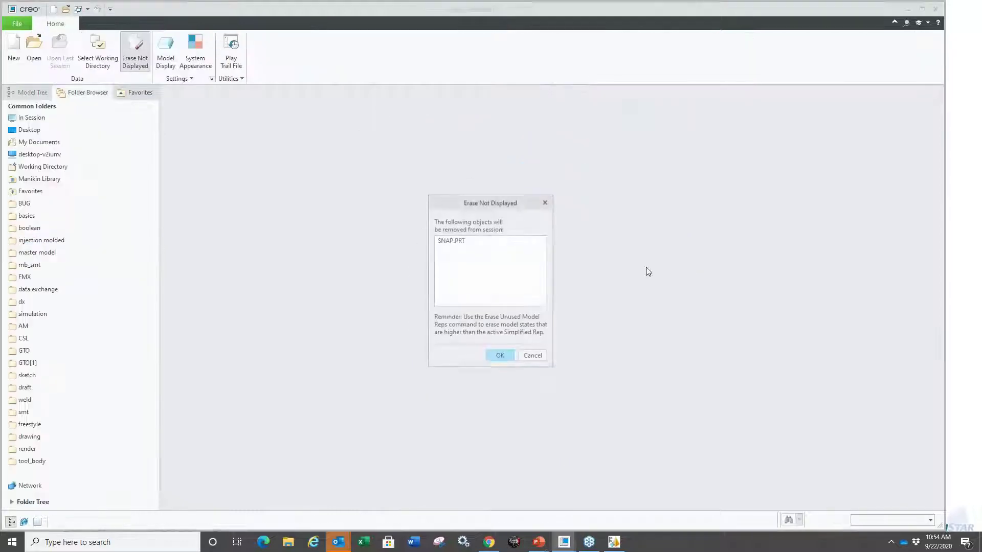
# - Clear the snap part from the session, then switch to the PowerPoint slide show and advance to the Enhanced Draft Feature slide
pyautogui.press('Return')
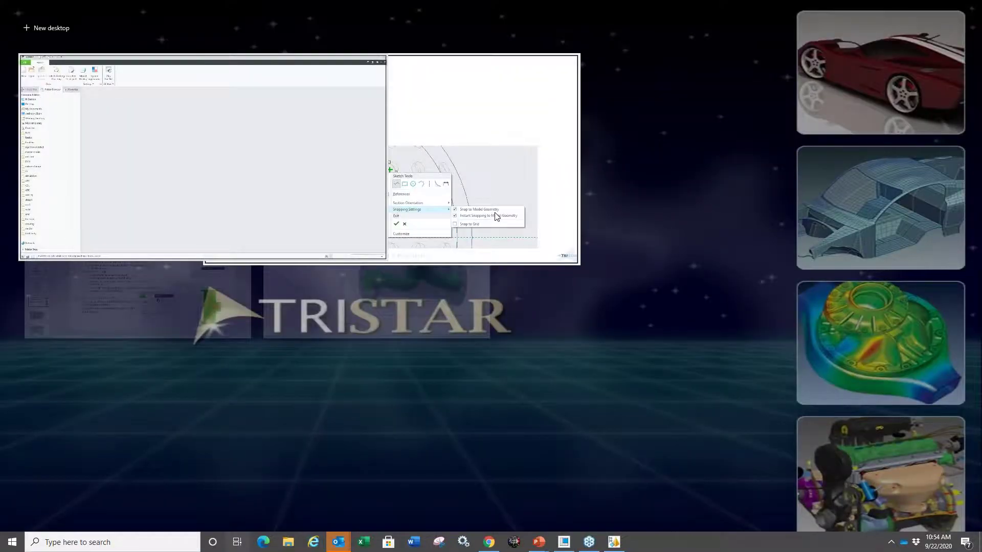
pyautogui.click(401, 146)
pyautogui.press('Right')
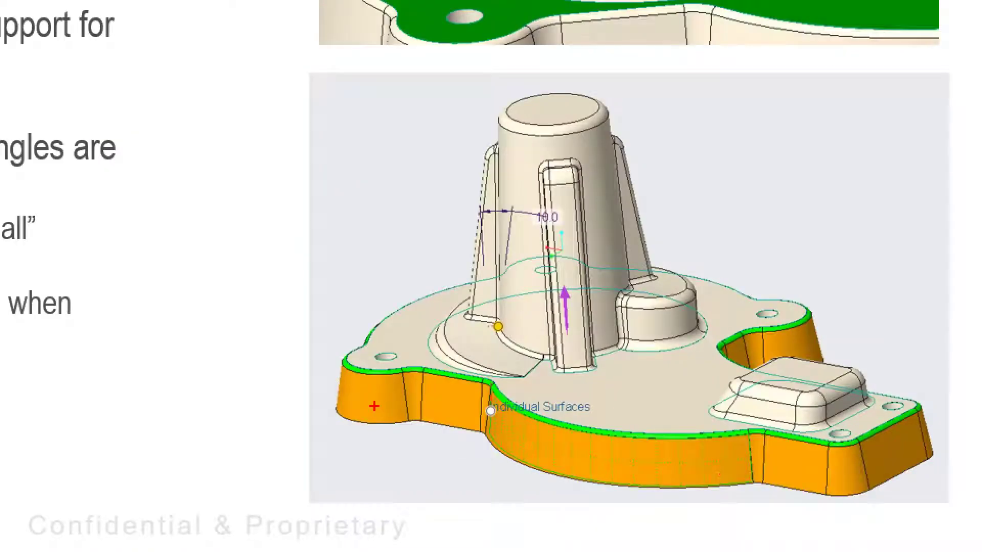
# - Examine the slide's lower cover image, marking the drafted side surfaces, the flat hinge face and the draft angle dimension
pyautogui.moveTo(569, 468); pyautogui.dragTo(665, 484)
pyautogui.moveTo(574, 393); pyautogui.dragTo(659, 387)
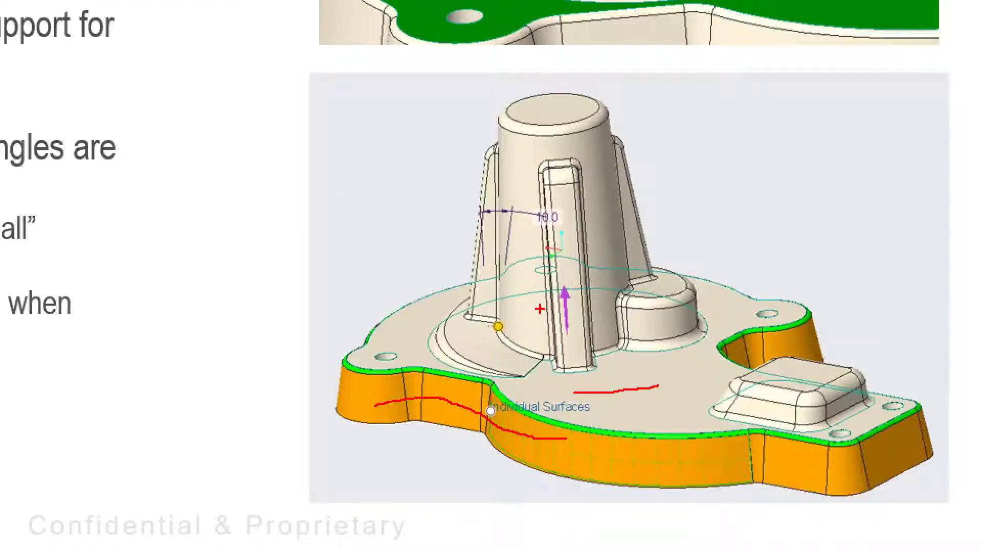
pyautogui.moveTo(528, 229)
pyautogui.mouseDown()
pyautogui.moveTo(576, 224)
pyautogui.moveTo(529, 231)
pyautogui.mouseUp()
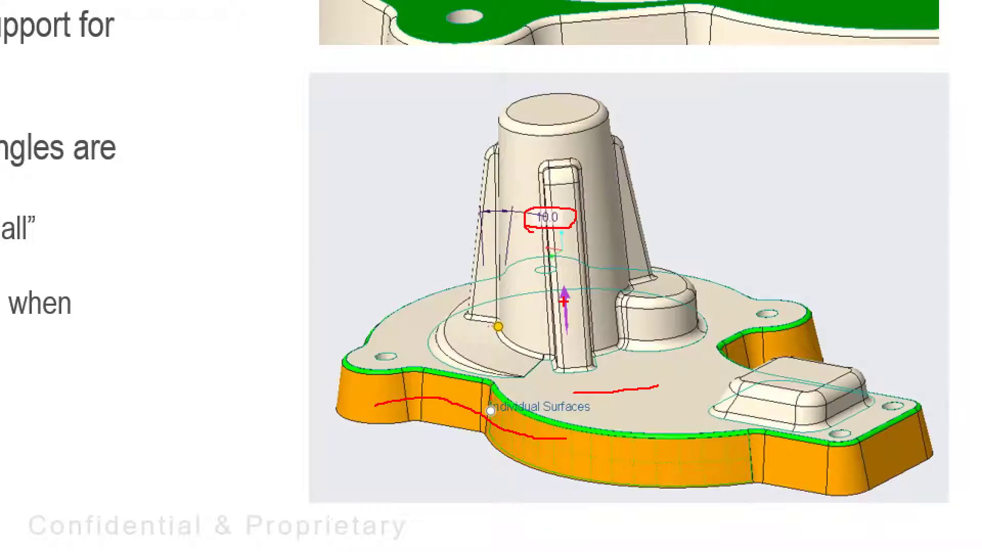
pyautogui.press('Escape')
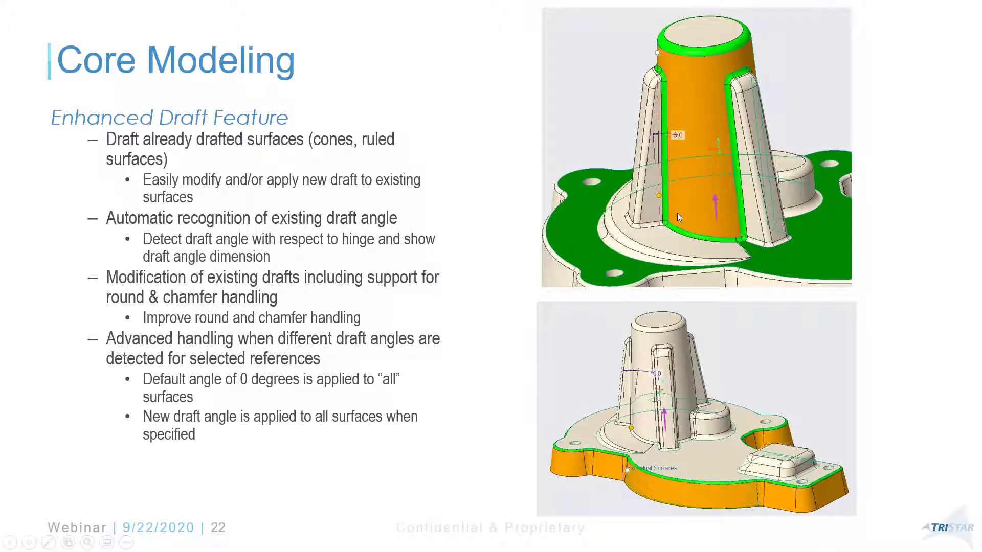
# - Switch to Creo Parametric and open 7draft.prt from the draft folder
pyautogui.press('super+Tab')
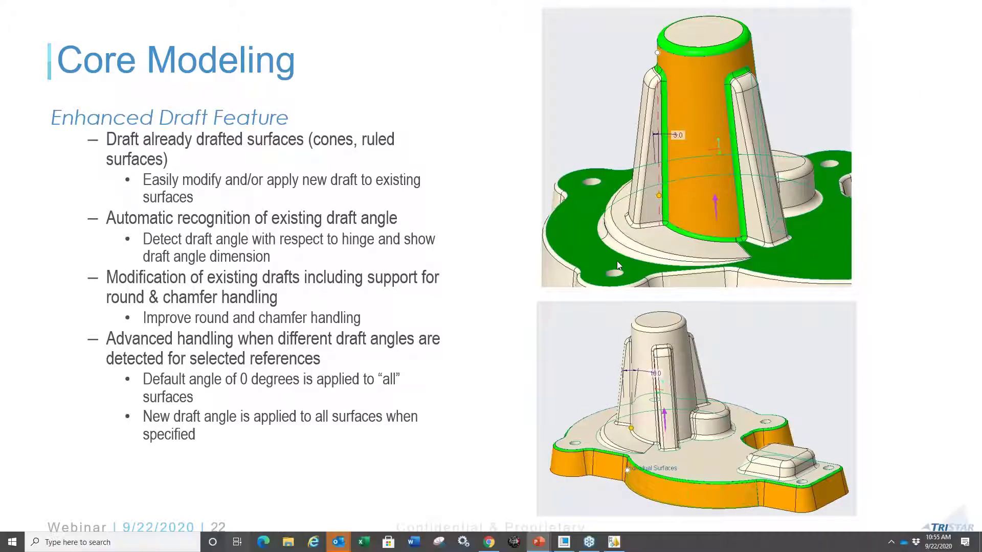
pyautogui.click(329, 143)
pyautogui.click(28, 388)
pyautogui.doubleClick(188, 136)
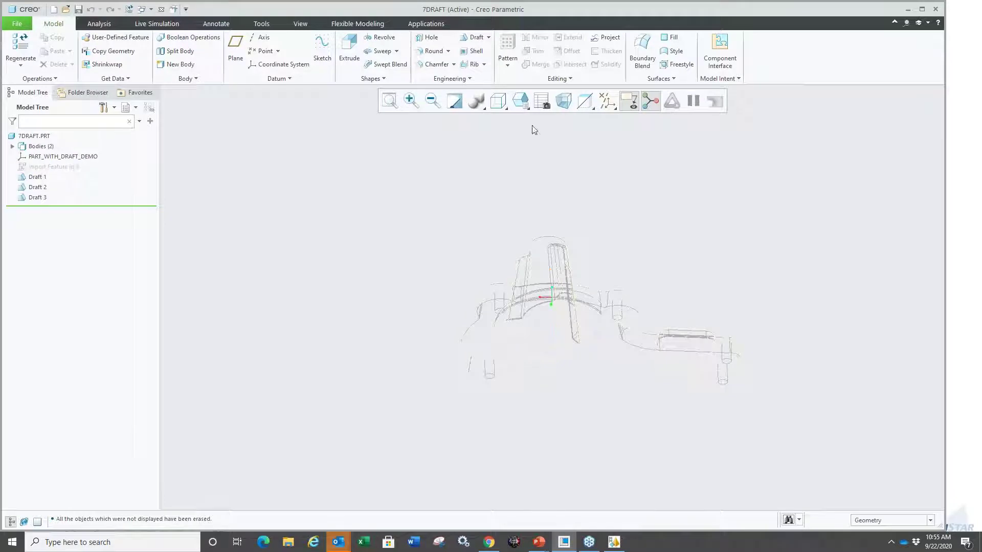
# - Set the cover model's display style to Shading With Edges
pyautogui.click(499, 101)
pyautogui.click(518, 142)
pyautogui.scroll(3, 569, 314)
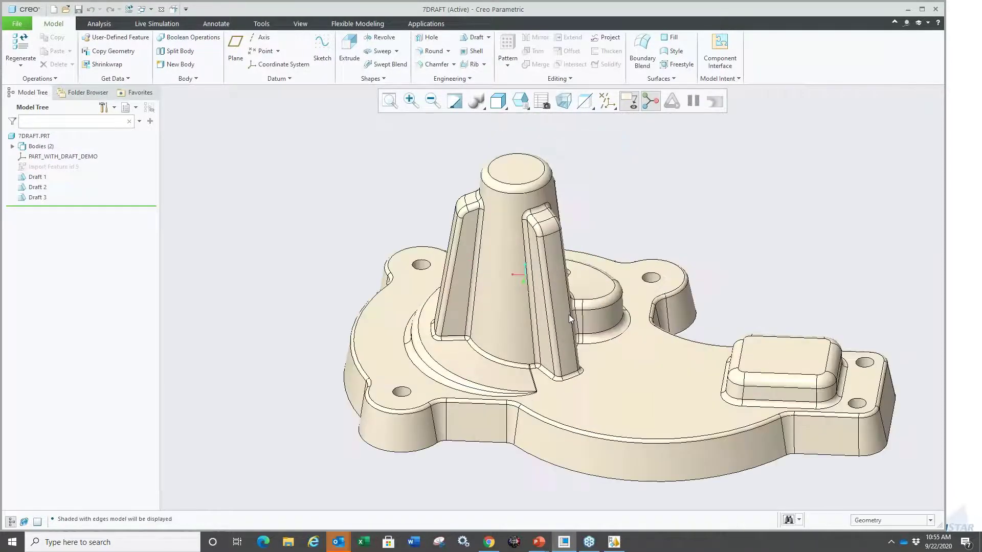
# - Start a draft on the base's curved front side face, using the base's flat upper face as the draft hinge
pyautogui.scroll(-2, 572, 398)
pyautogui.click(573, 398)
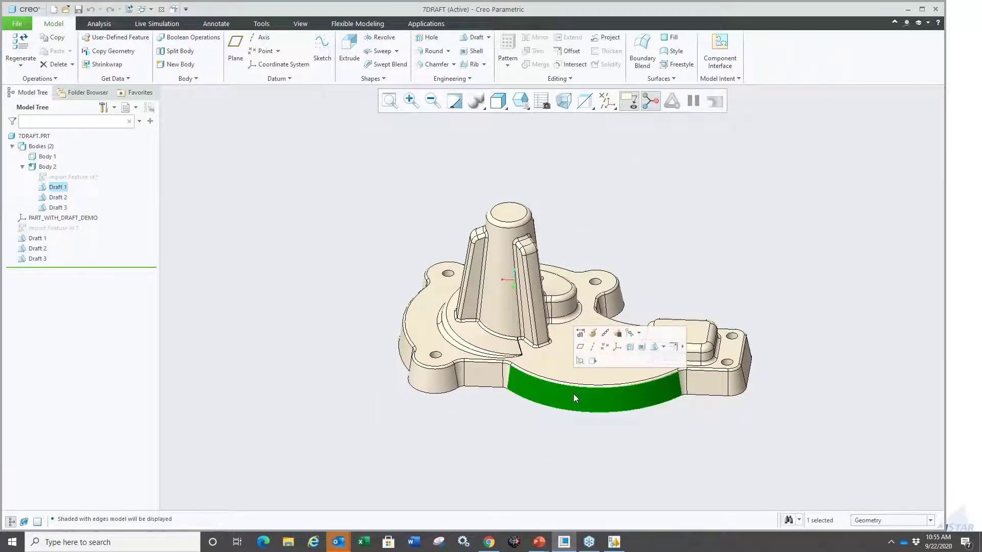
pyautogui.click(654, 347)
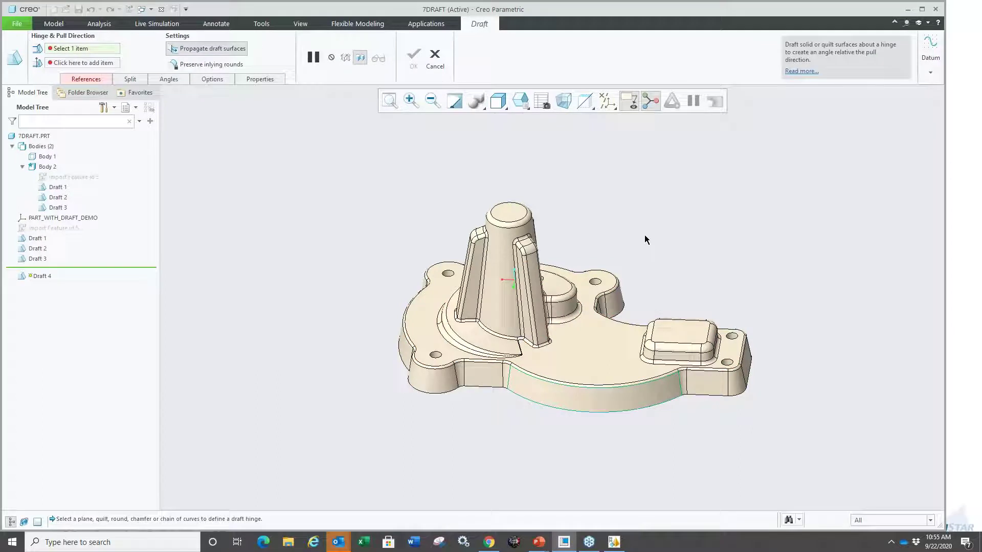
pyautogui.click(589, 346)
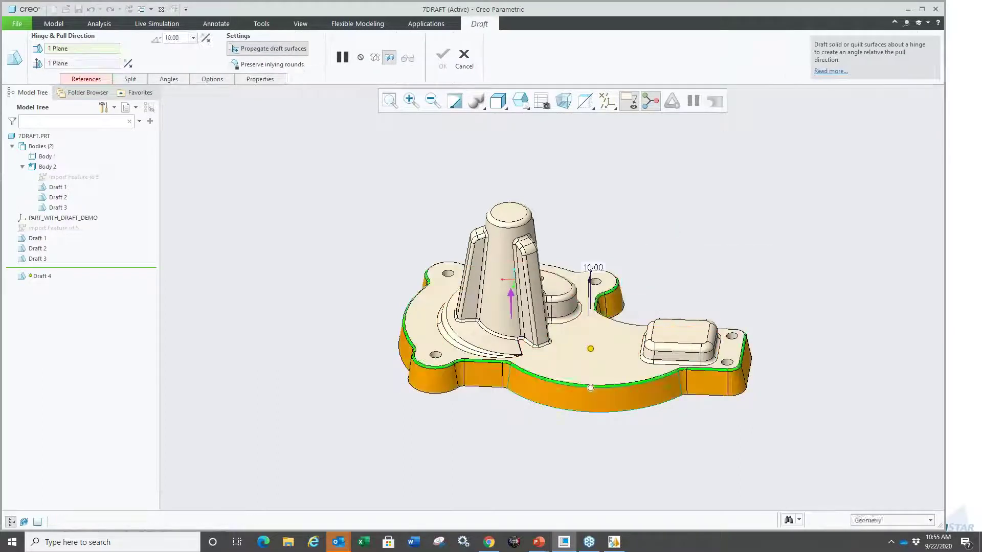
# - Examine the draft angle dimension from the side of the base, marking it on the preview
pyautogui.moveTo(667, 262); pyautogui.dragTo(592, 241, button='middle')
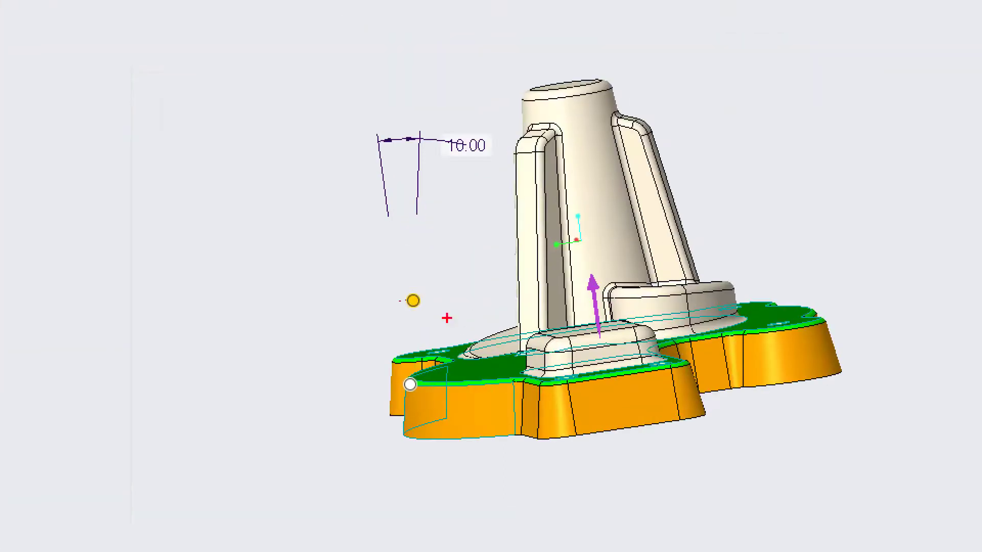
pyautogui.moveTo(402, 242); pyautogui.dragTo(444, 249)
pyautogui.moveTo(441, 178)
pyautogui.mouseDown()
pyautogui.moveTo(478, 110)
pyautogui.moveTo(317, 140)
pyautogui.moveTo(361, 167)
pyautogui.mouseUp()
pyautogui.moveTo(446, 156); pyautogui.dragTo(477, 160)
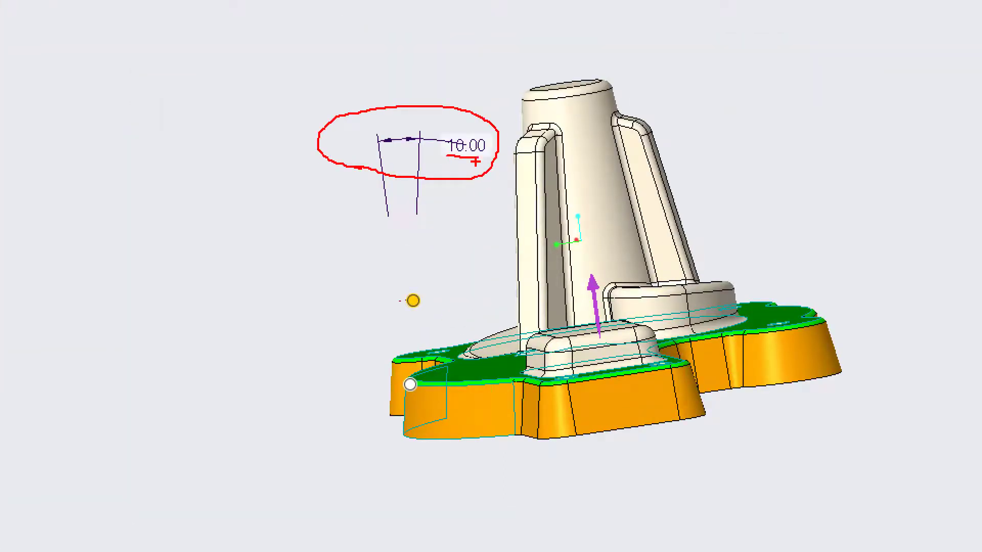
pyautogui.press('Escape')
# - Set the draft angle of the base's side faces to 7.0 degrees and complete the draft
pyautogui.moveTo(397, 351)
pyautogui.mouseDown(button='middle')
pyautogui.moveTo(409, 327)
pyautogui.moveTo(434, 368)
pyautogui.mouseUp(button='middle')
pyautogui.scroll(3, 450, 376)
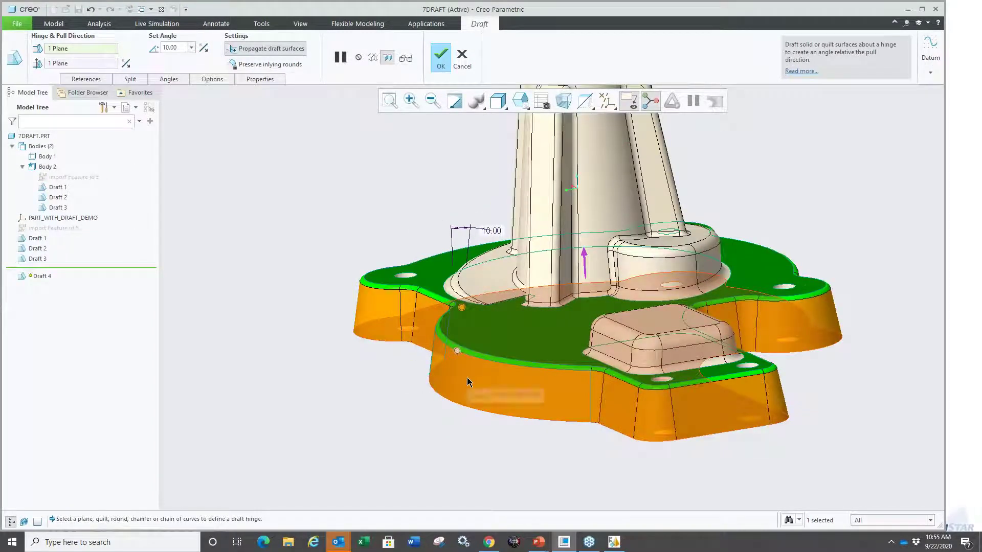
pyautogui.doubleClick(492, 232)
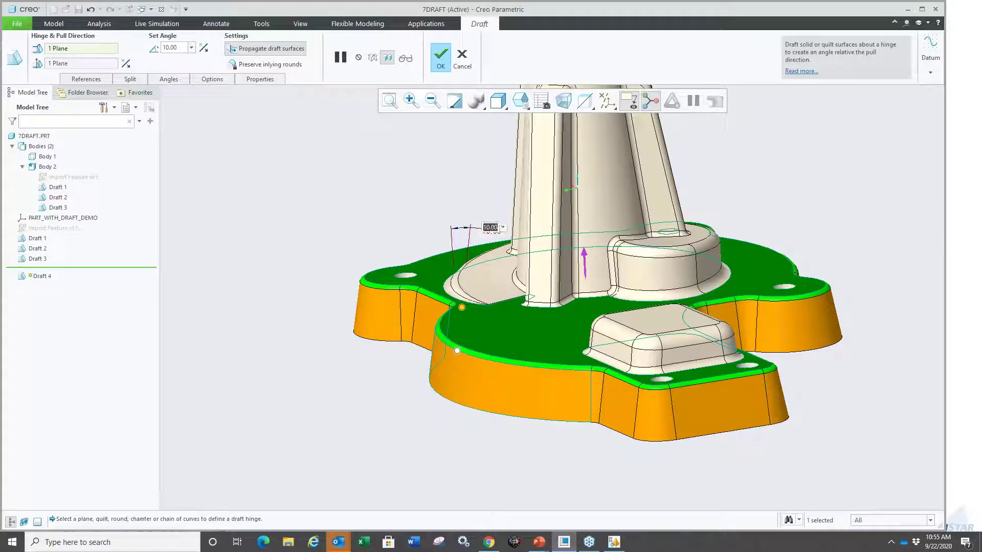
pyautogui.write('7.0')
pyautogui.press('Return')
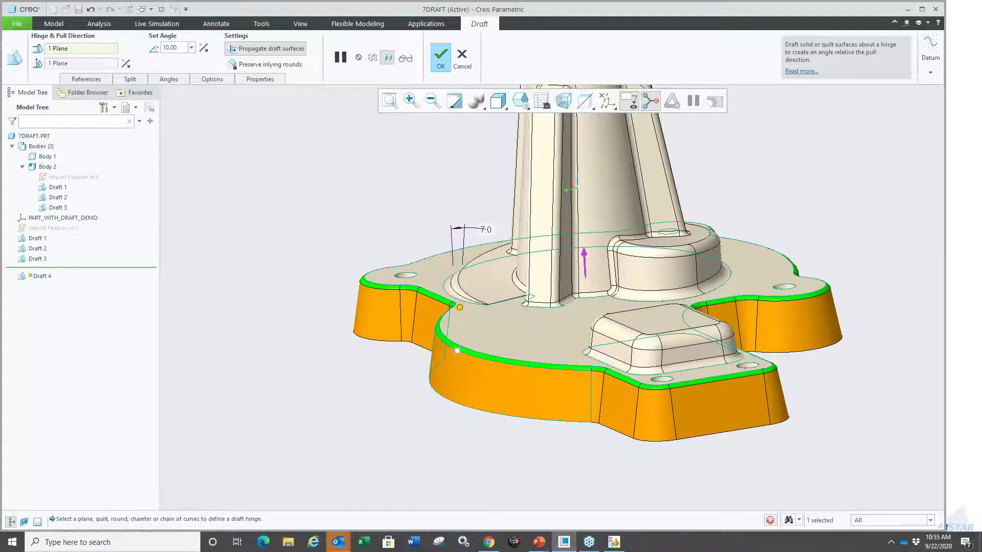
pyautogui.middleClick(341, 404)
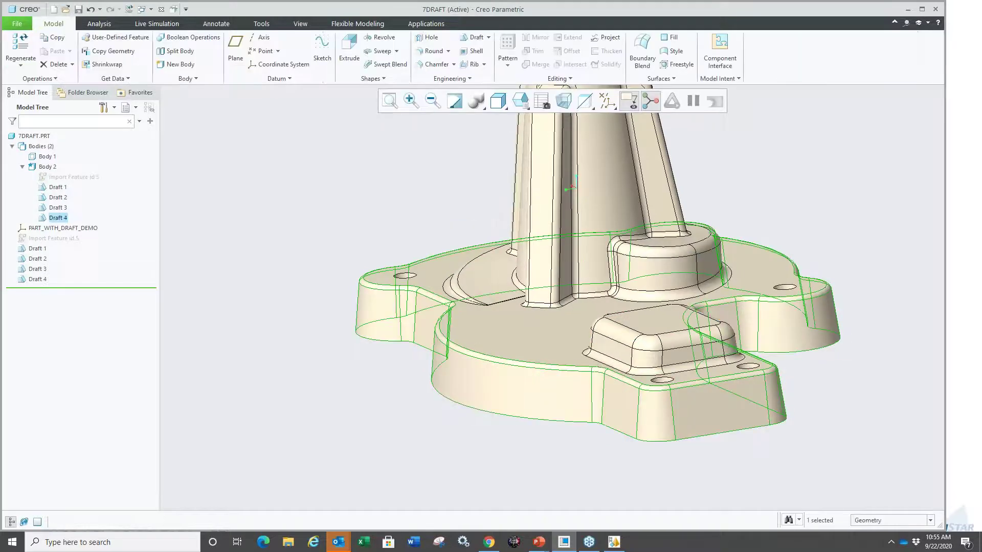
pyautogui.click(340, 387)
# - Start a draft on the tall central post's conical face, using the base's flat upper face as the draft hinge and pull direction reference
pyautogui.scroll(2, 341, 387)
pyautogui.moveTo(342, 387); pyautogui.dragTo(500, 270, button='middle')
pyautogui.scroll(-3, 471, 282)
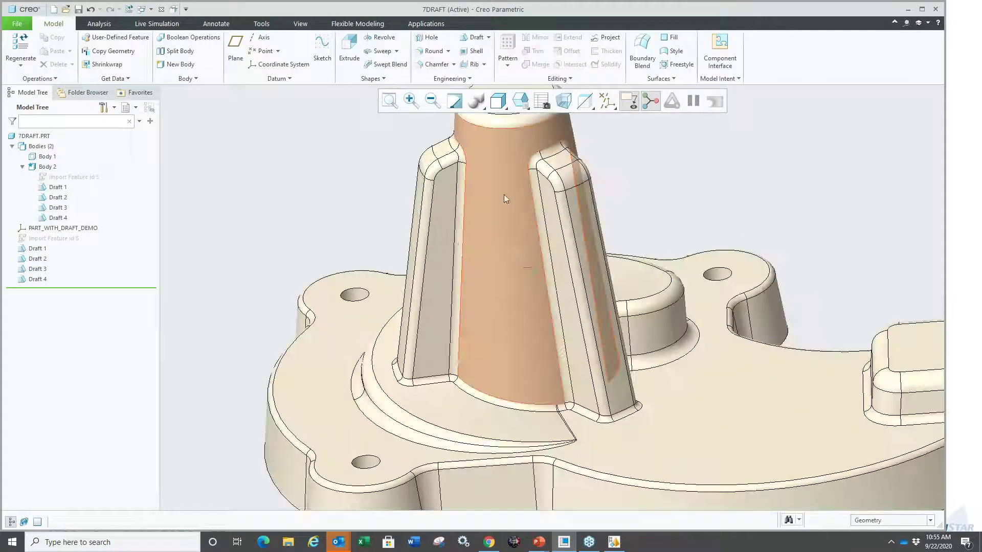
pyautogui.click(511, 255)
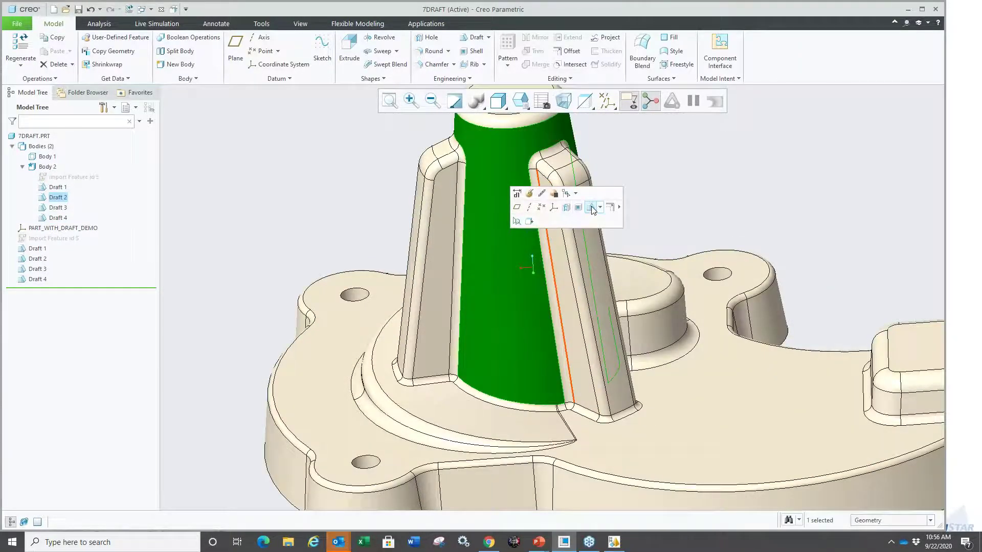
pyautogui.click(591, 206)
pyautogui.hotkey('ctrl', 'd')
pyautogui.rightClick(302, 203)
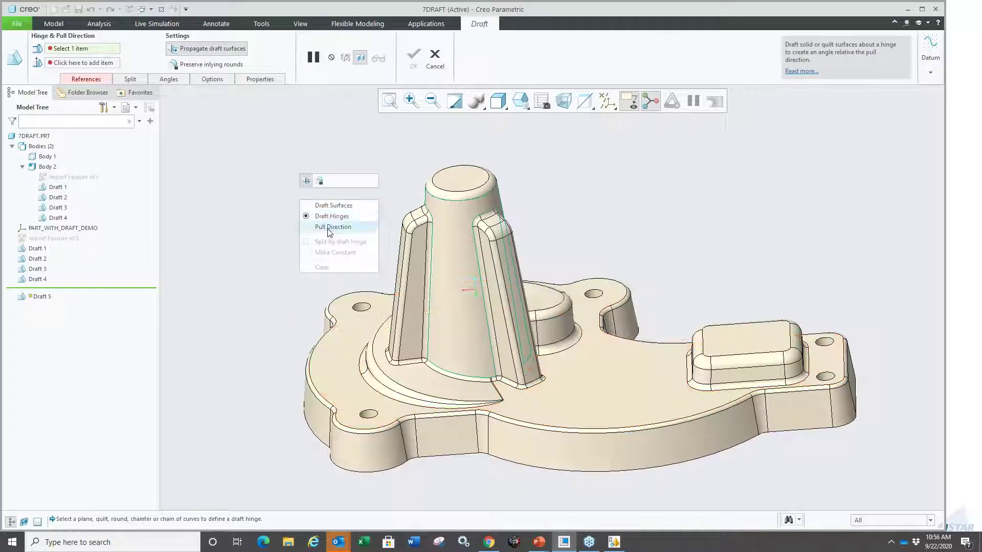
pyautogui.click(332, 227)
pyautogui.click(592, 396)
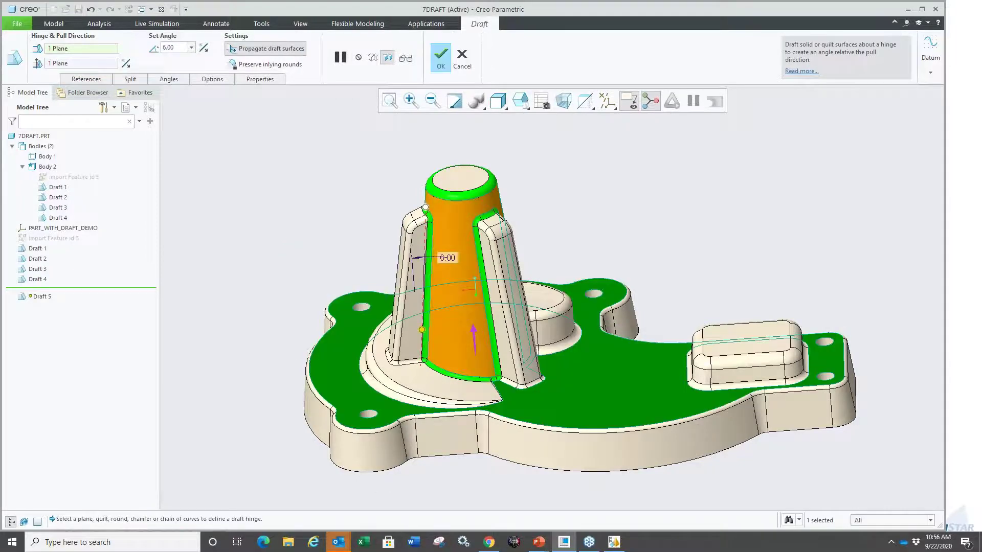
# - Examine the post's draft preview and the draft option for creating round/chamfer geometry
pyautogui.moveTo(274, 277)
pyautogui.mouseDown(button='middle')
pyautogui.moveTo(289, 246)
pyautogui.moveTo(249, 250)
pyautogui.moveTo(266, 267)
pyautogui.mouseUp(button='middle')
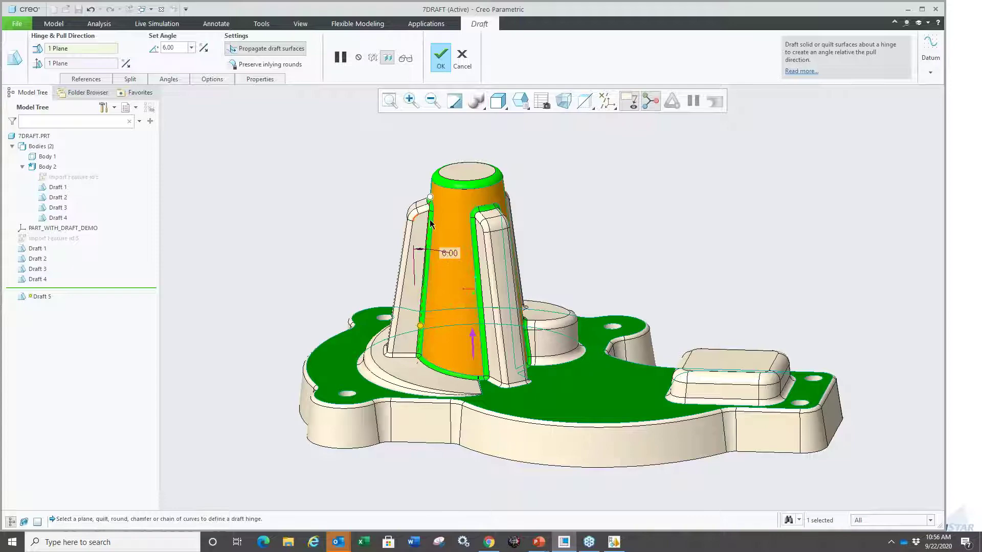
pyautogui.moveTo(444, 253); pyautogui.dragTo(469, 292, button='middle')
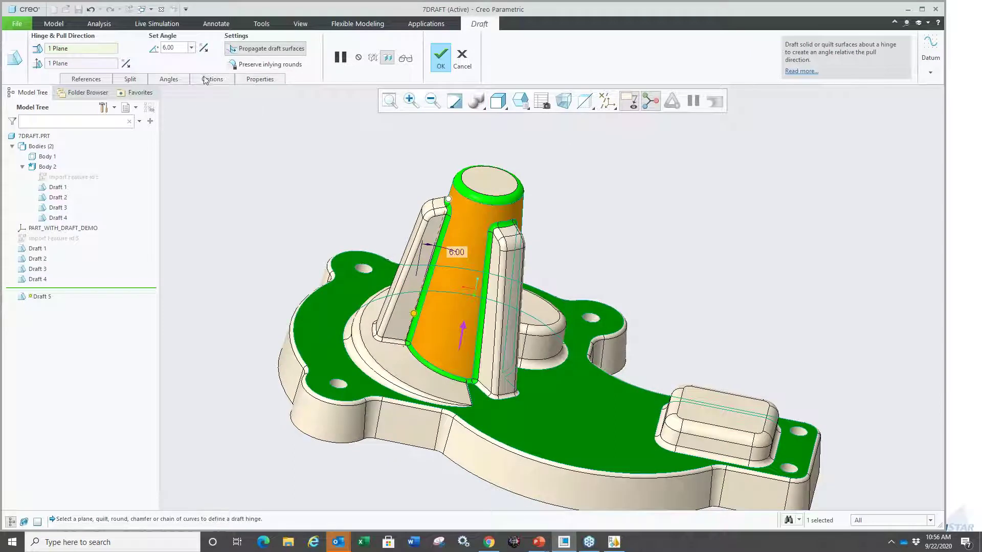
pyautogui.click(212, 79)
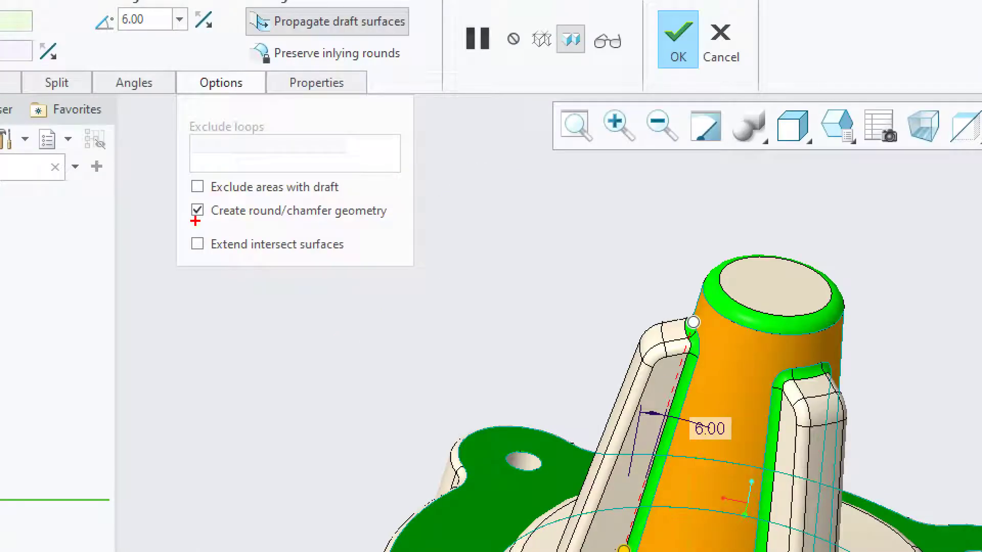
pyautogui.moveTo(192, 225)
pyautogui.mouseDown()
pyautogui.moveTo(225, 225)
pyautogui.moveTo(188, 202)
pyautogui.mouseUp()
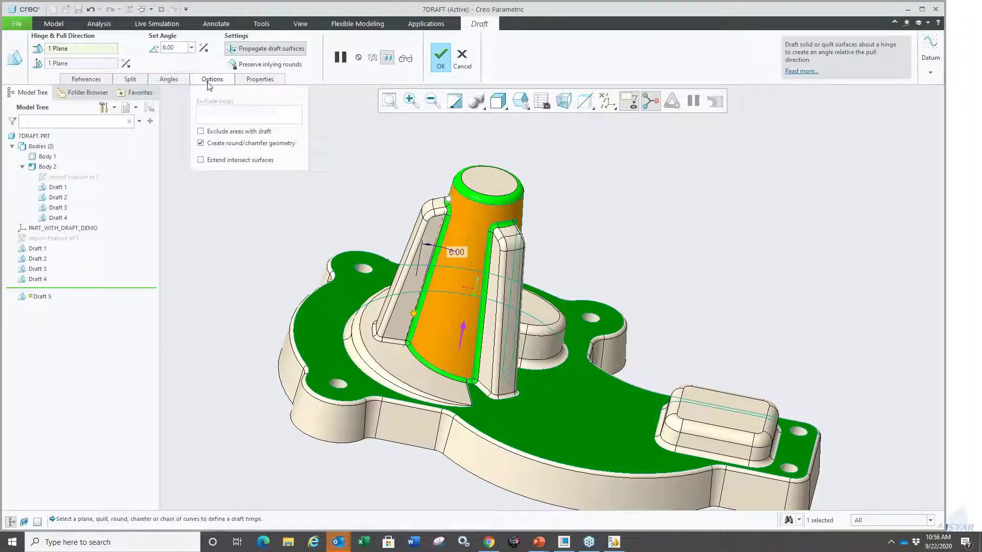
pyautogui.click(210, 80)
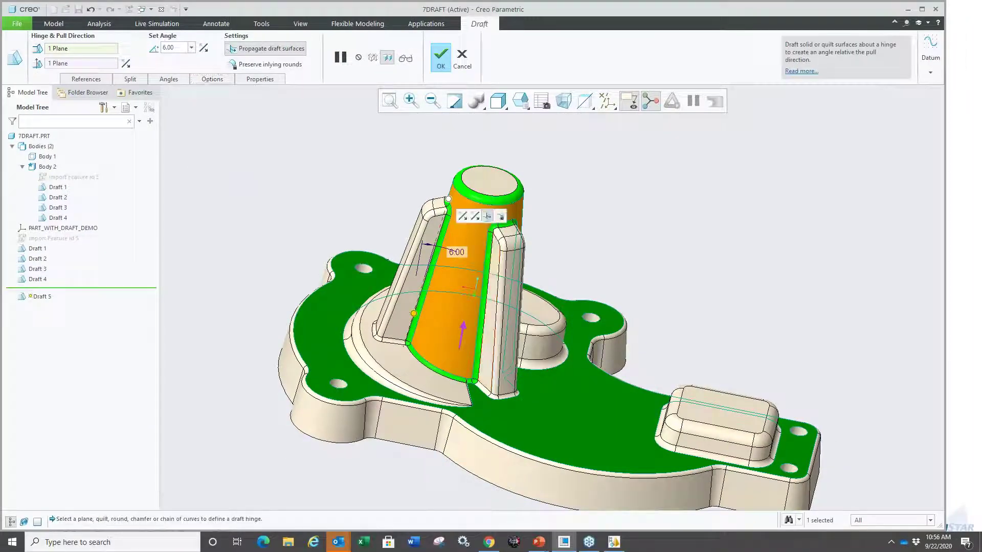
# - Set the draft angle of the central post's face to 3.0 degrees and complete the draft
pyautogui.doubleClick(456, 251)
pyautogui.write('3.0')
pyautogui.press('Return')
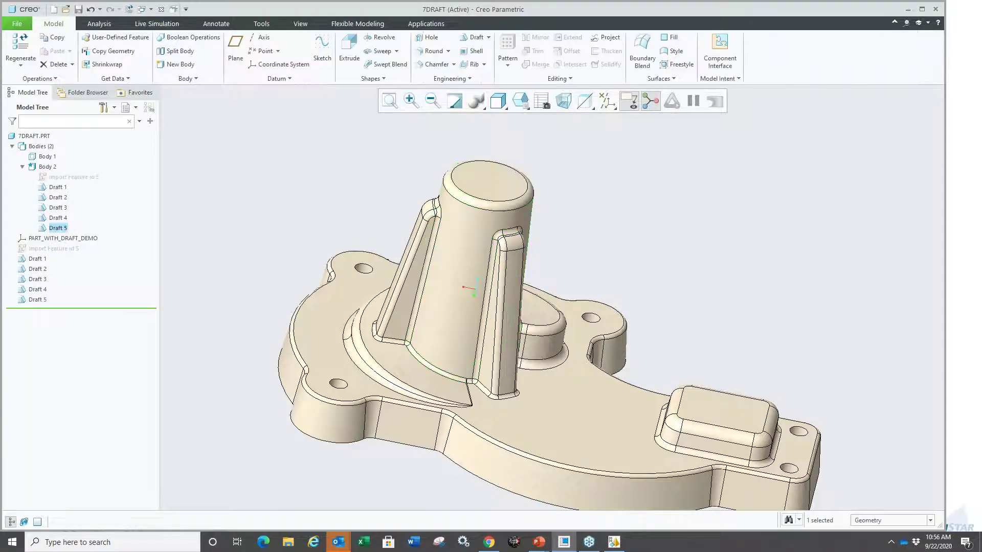
# - Look over the drafted post and switch to the presentation's Core Modeling slide on absolute accuracy
pyautogui.moveTo(310, 245); pyautogui.dragTo(349, 226, button='middle')
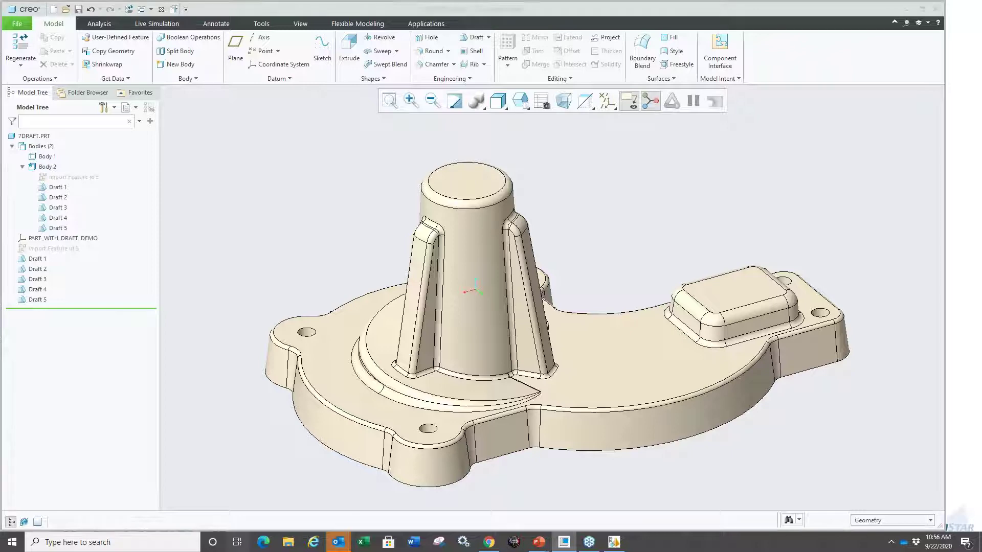
pyautogui.press('super+Tab')
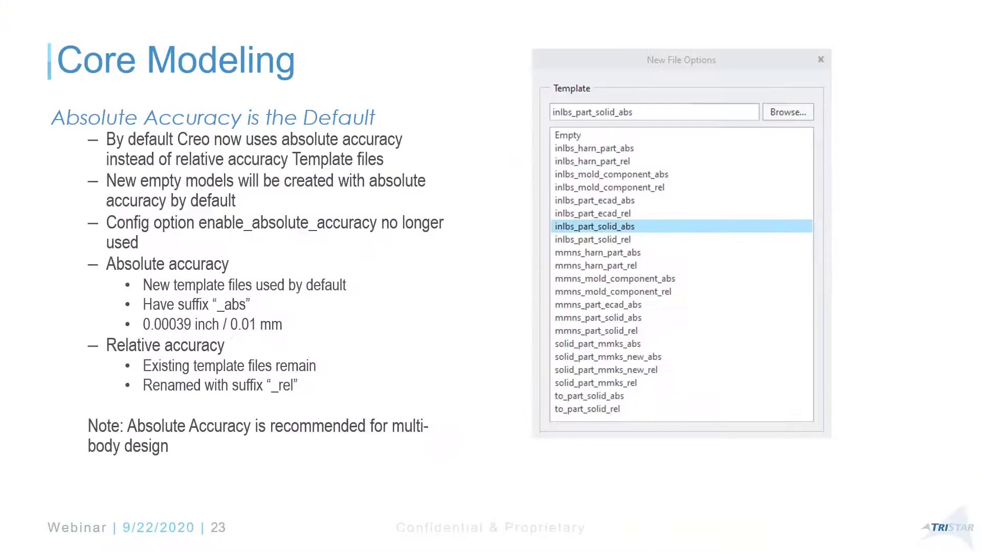
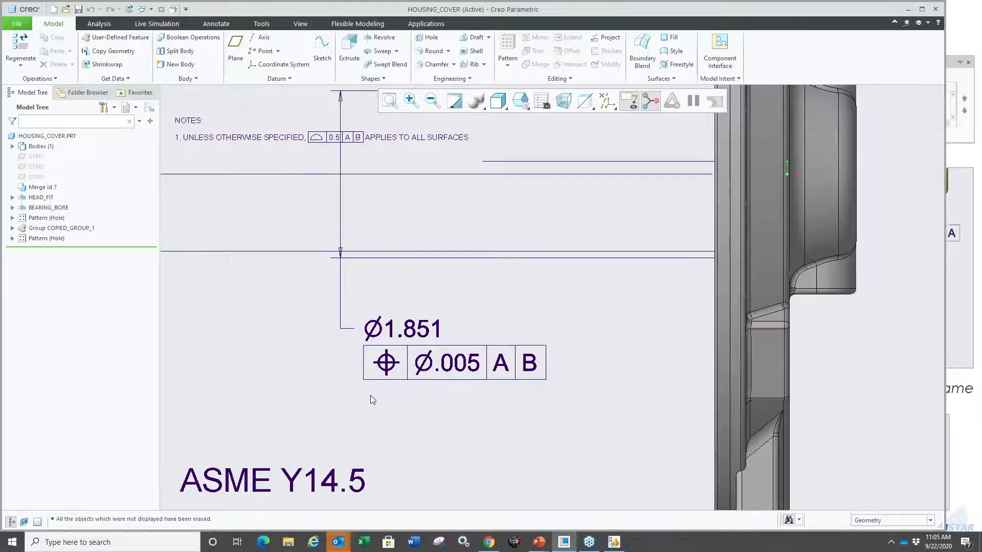
# - Change the position tolerance under the Ø1.851 dimension to Concentricity and inspect the edited tolerance frame
pyautogui.click(394, 361)
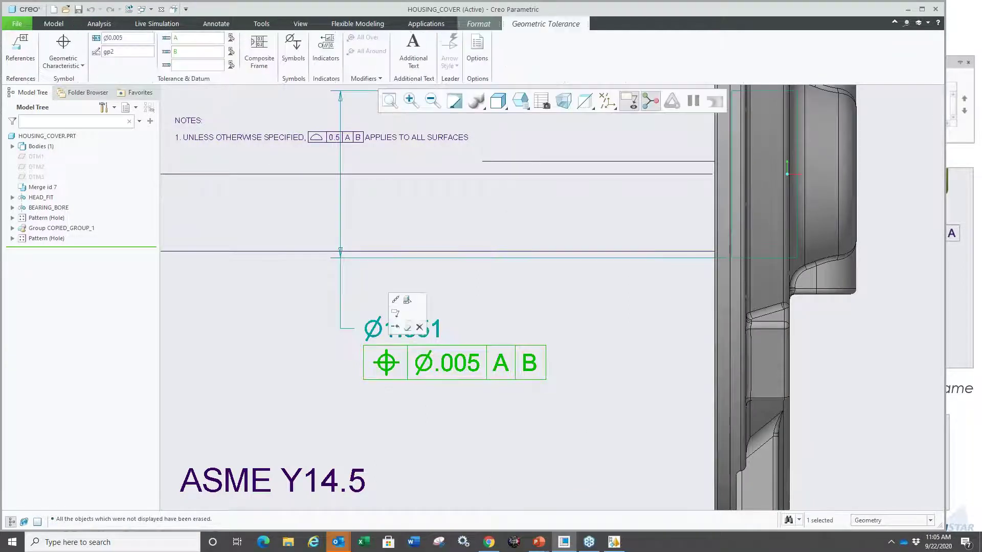
pyautogui.click(81, 66)
pyautogui.hotkey('ctrl', '1')
pyautogui.click(34, 63)
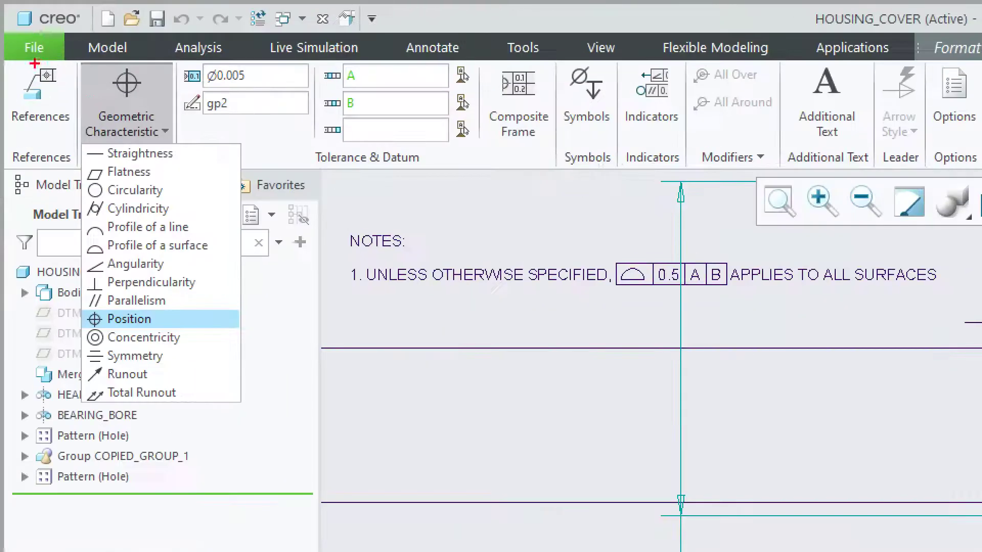
pyautogui.moveTo(148, 115)
pyautogui.mouseDown()
pyautogui.moveTo(979, 79)
pyautogui.moveTo(619, 91)
pyautogui.mouseUp()
pyautogui.press('Escape')
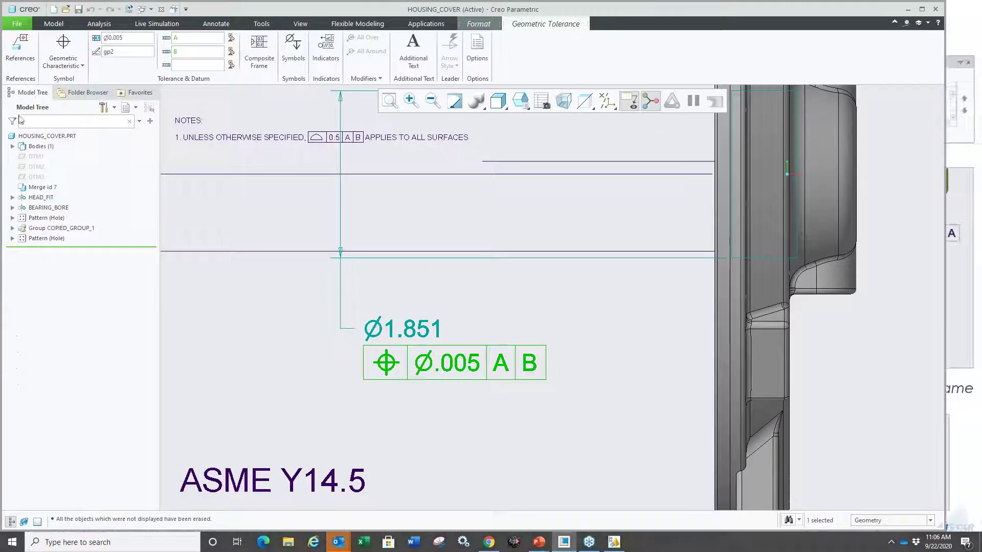
pyautogui.click(82, 67)
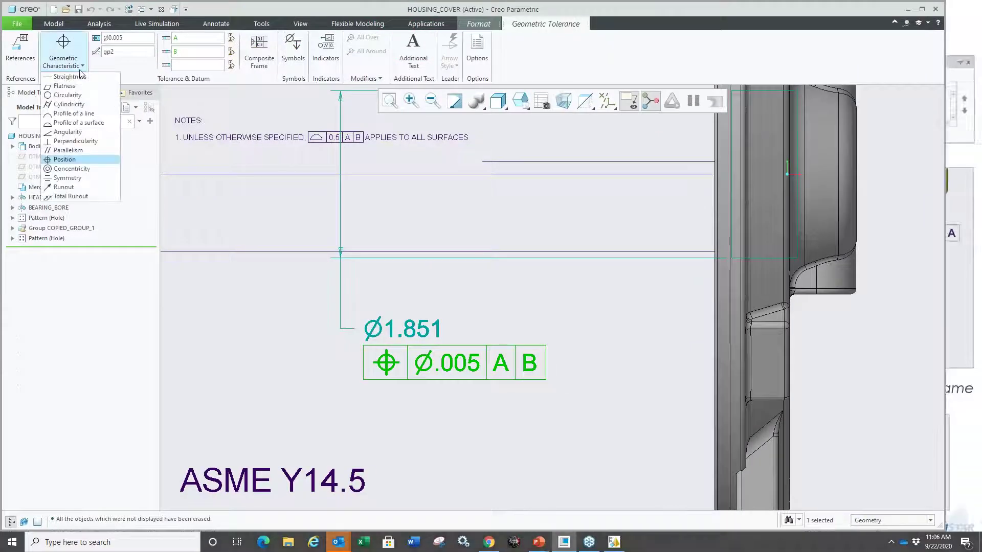
pyautogui.click(65, 169)
pyautogui.click(441, 393)
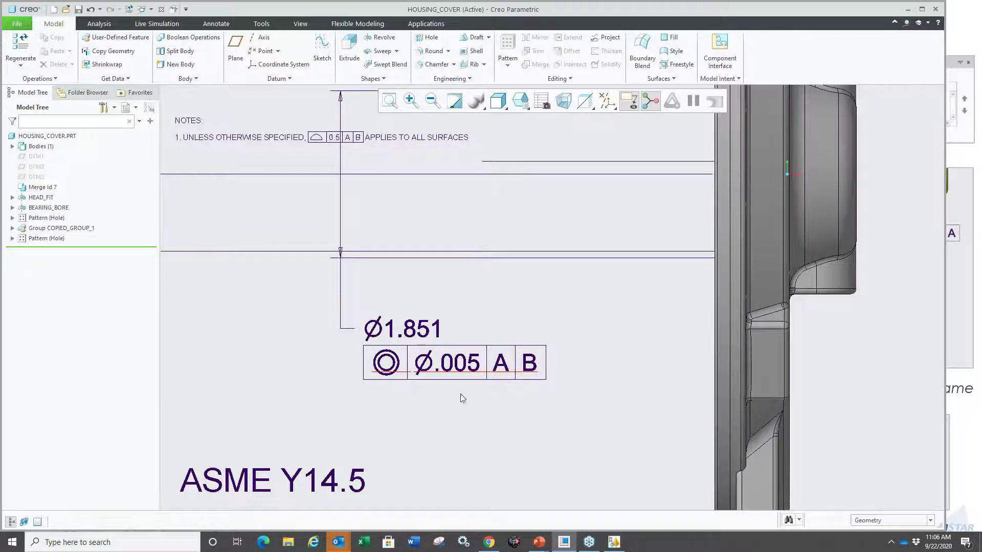
pyautogui.scroll(-3, 461, 397)
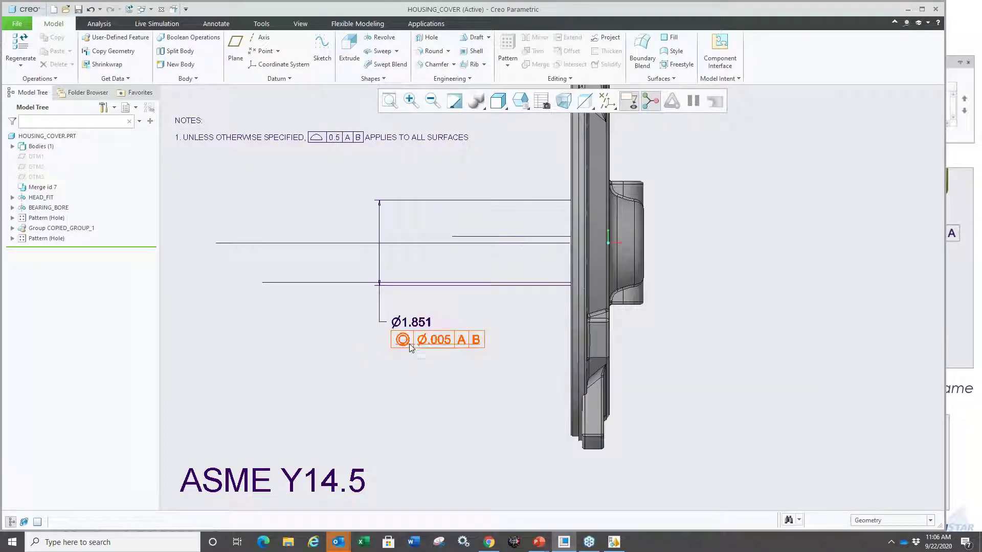
pyautogui.moveTo(410, 348)
pyautogui.moveTo(404, 420)
pyautogui.mouseDown()
pyautogui.moveTo(737, 421)
pyautogui.moveTo(791, 394)
pyautogui.moveTo(659, 415)
pyautogui.moveTo(671, 420)
pyautogui.mouseUp()
pyautogui.press('Escape')
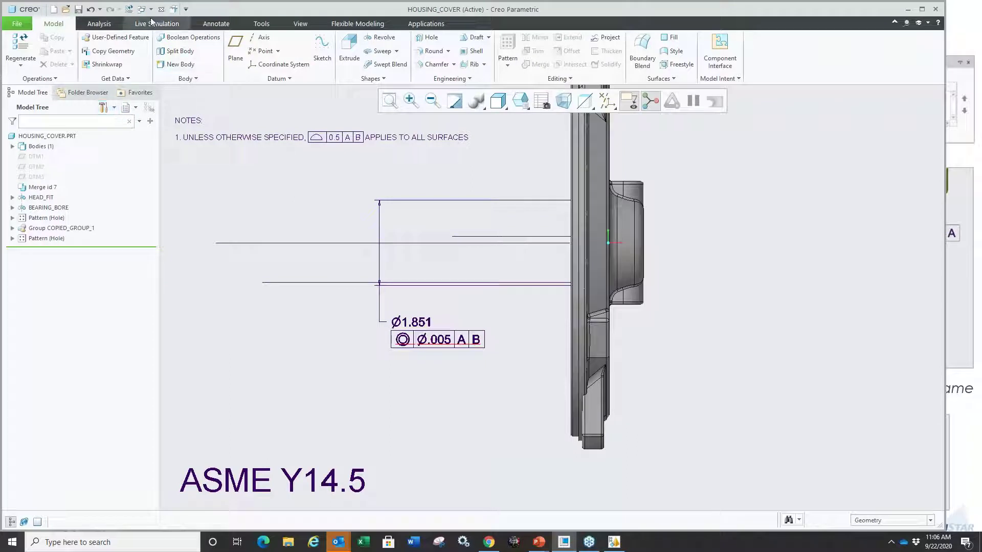
# - Set the model's ASME Y14.5 tolerancing standard version to 2009 in the model properties
pyautogui.click(17, 26)
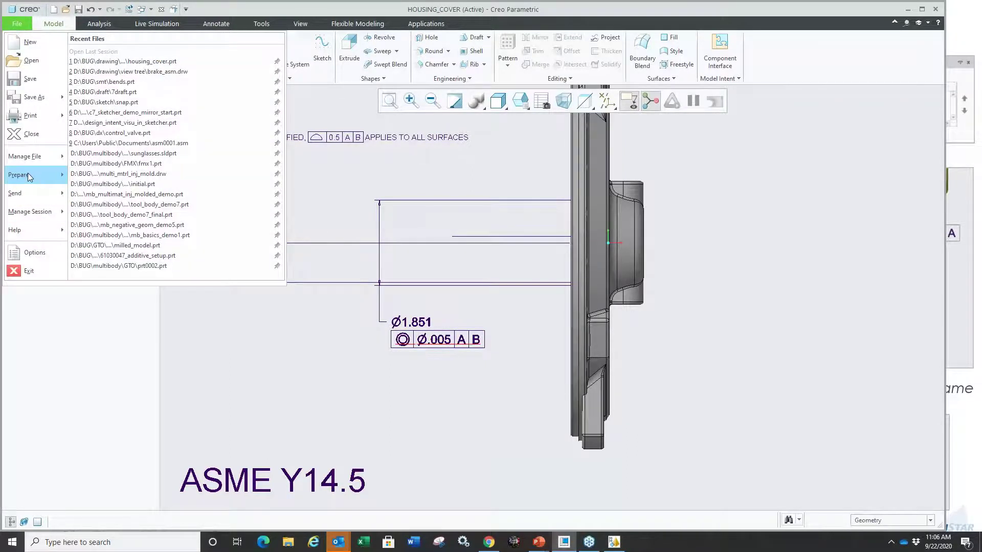
pyautogui.moveTo(21, 174)
pyautogui.click(148, 66)
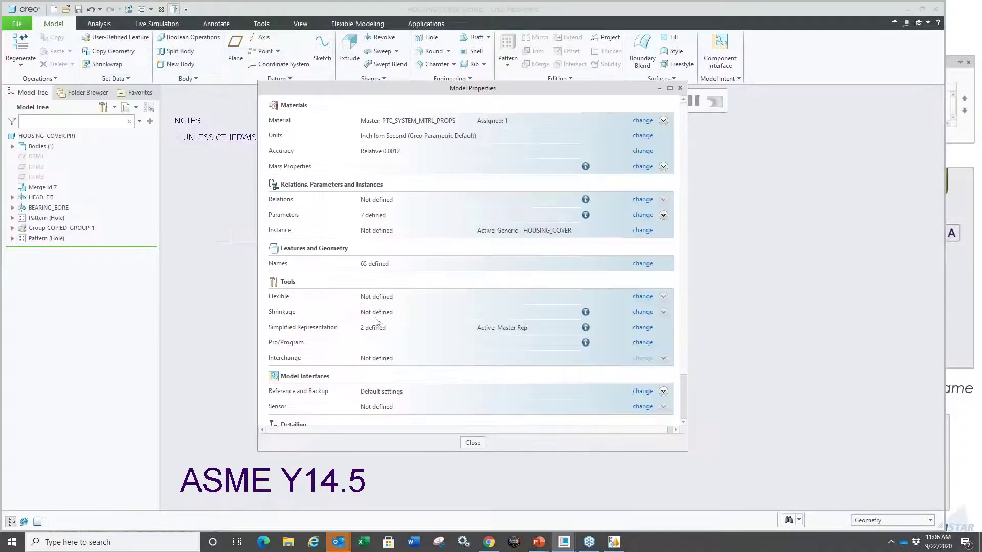
pyautogui.scroll(-2, 367, 409)
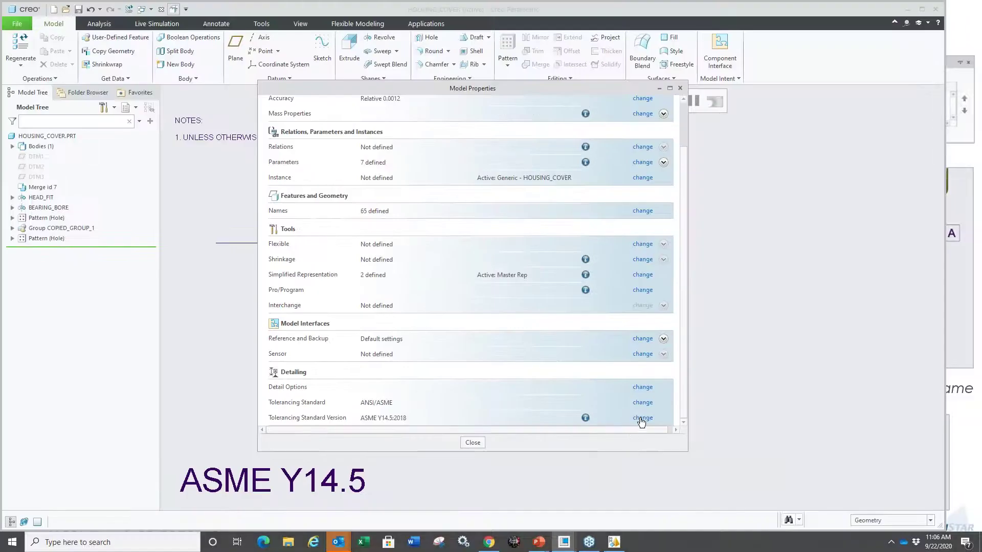
pyautogui.click(642, 419)
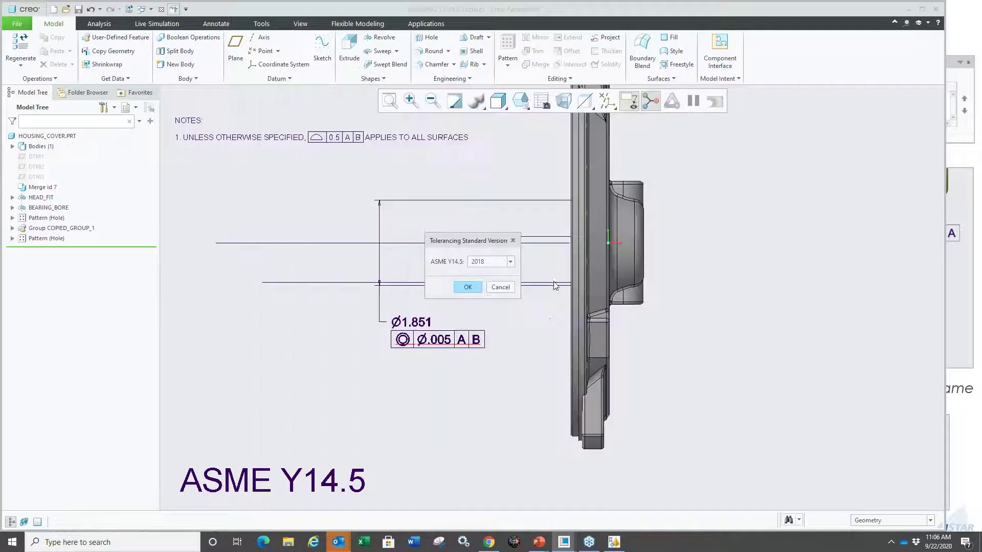
pyautogui.click(510, 262)
pyautogui.click(494, 272)
pyautogui.click(468, 287)
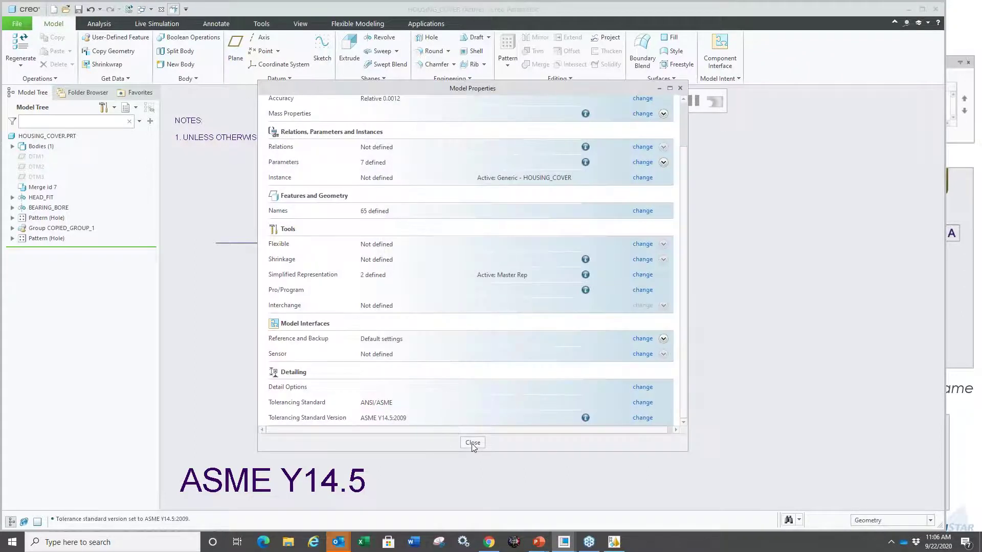
pyautogui.click(473, 443)
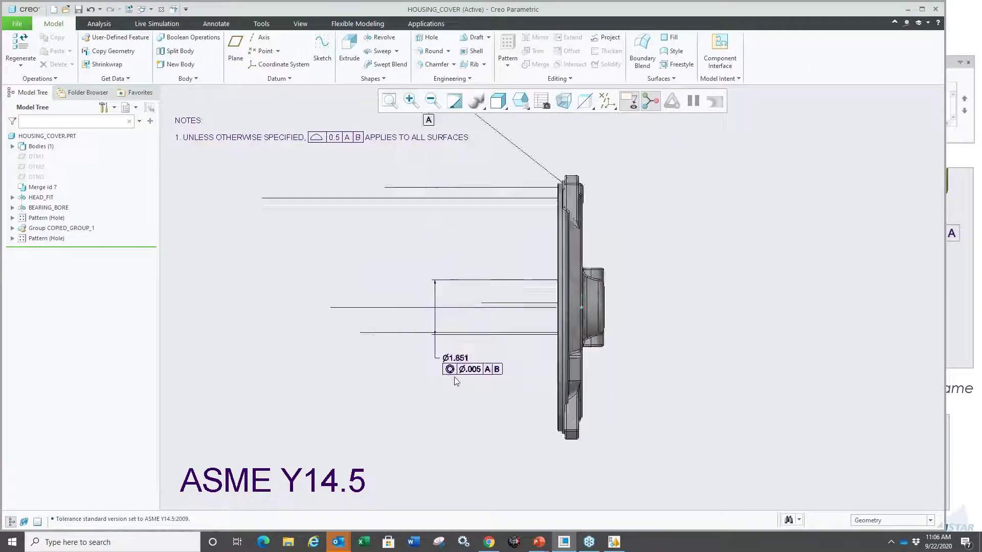
# - Orient the model to saved view V4 to recheck the concentricity tolerance, then to saved view V5
pyautogui.click(521, 101)
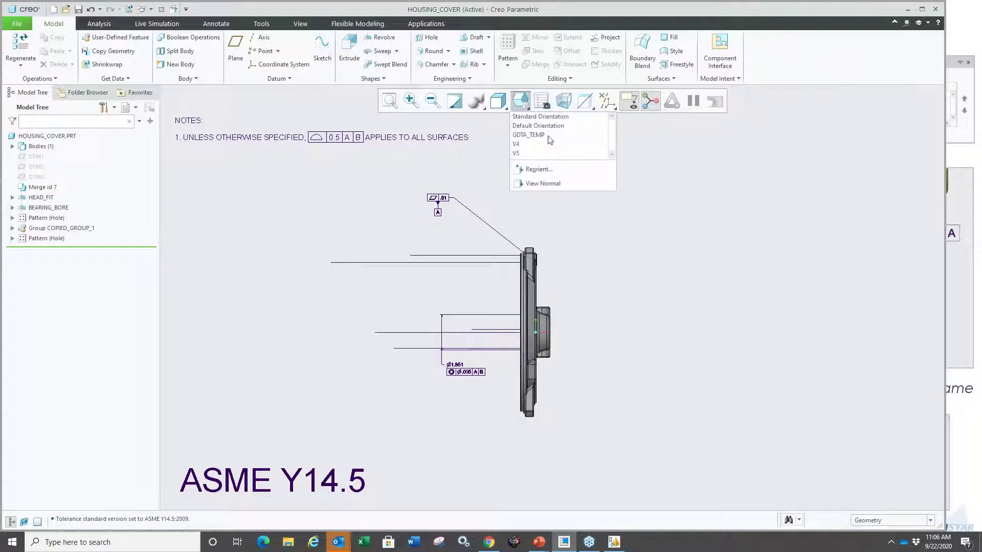
pyautogui.click(532, 144)
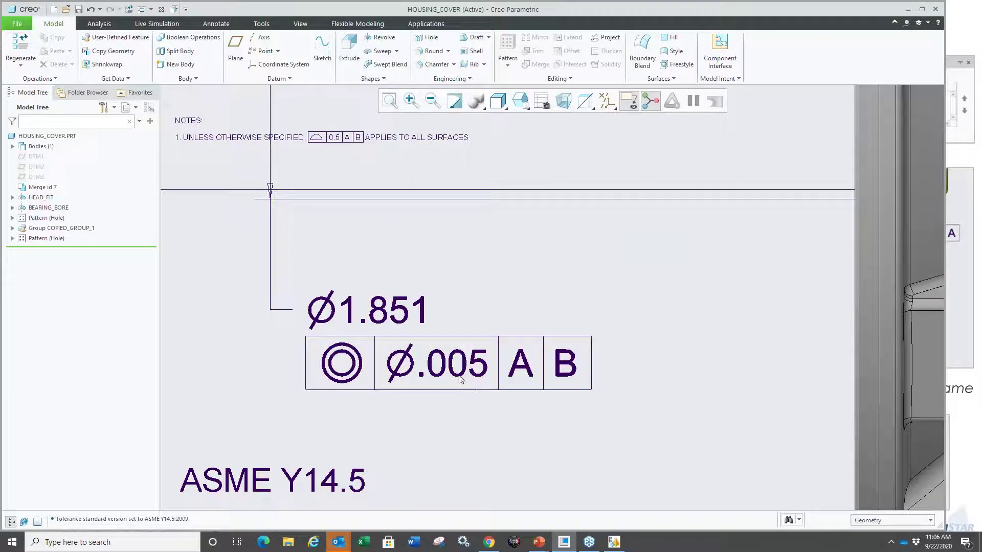
pyautogui.click(521, 100)
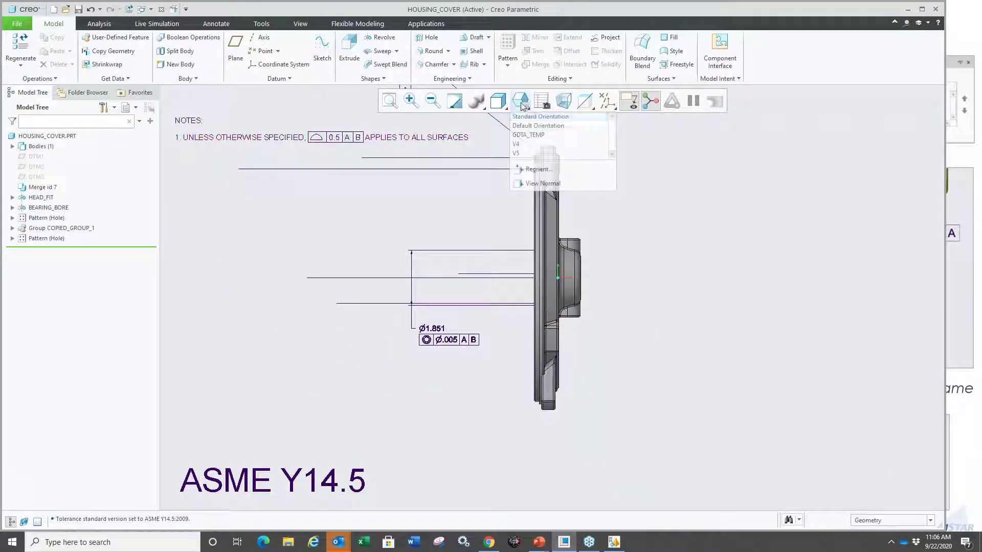
pyautogui.click(532, 153)
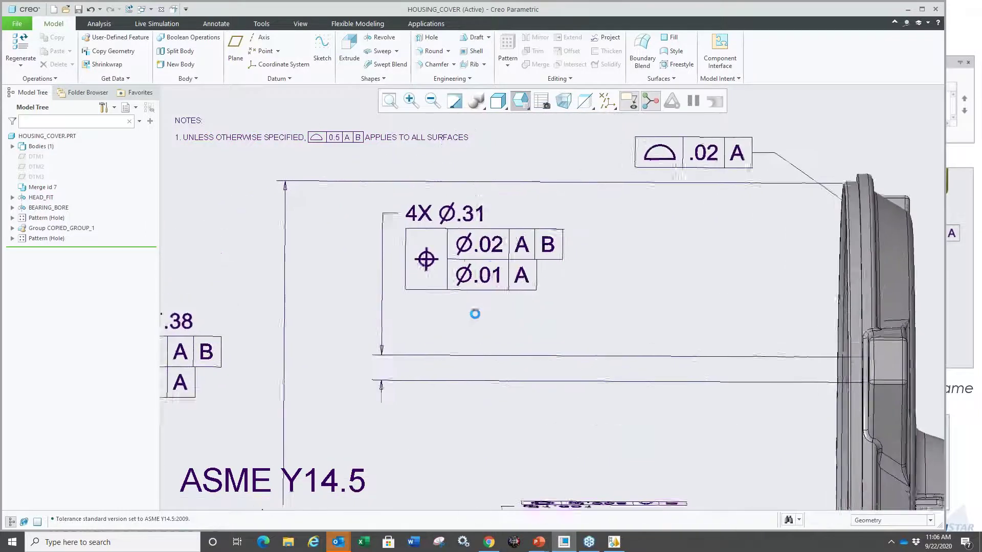
# - Add <Q1> as additional text beside the first row of the 4X Ø.31 composite position tolerance
pyautogui.click(467, 210)
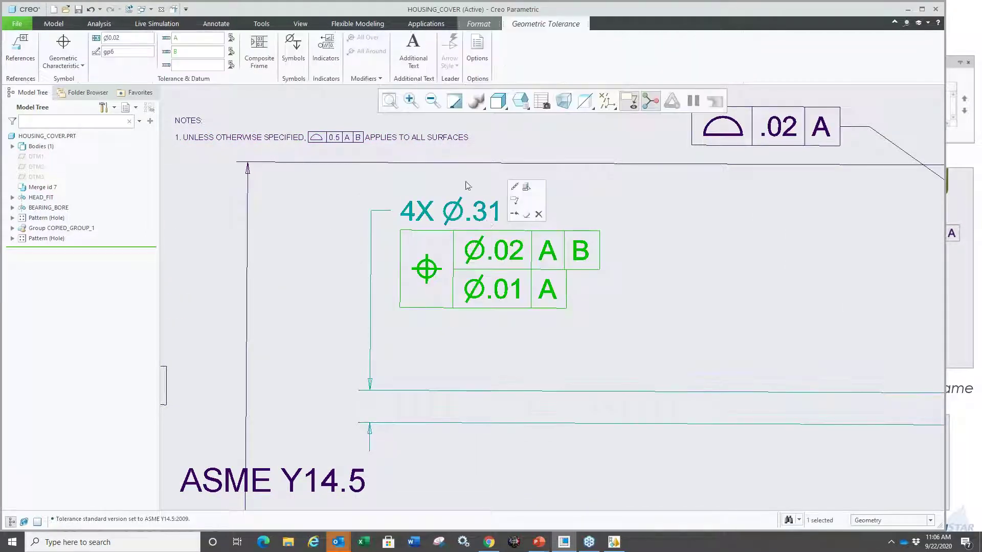
pyautogui.click(414, 51)
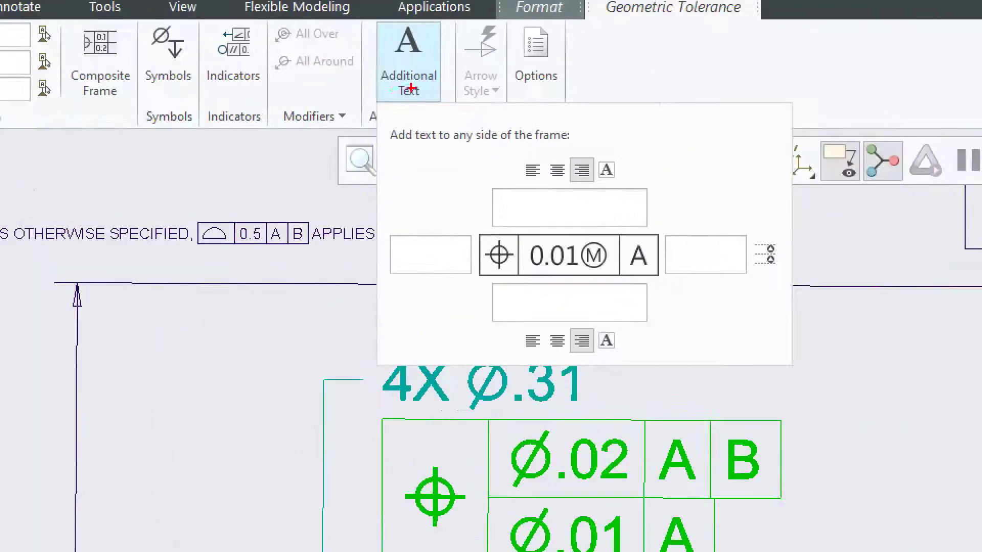
pyautogui.moveTo(398, 66)
pyautogui.mouseDown()
pyautogui.moveTo(438, 59)
pyautogui.moveTo(389, 70)
pyautogui.mouseUp()
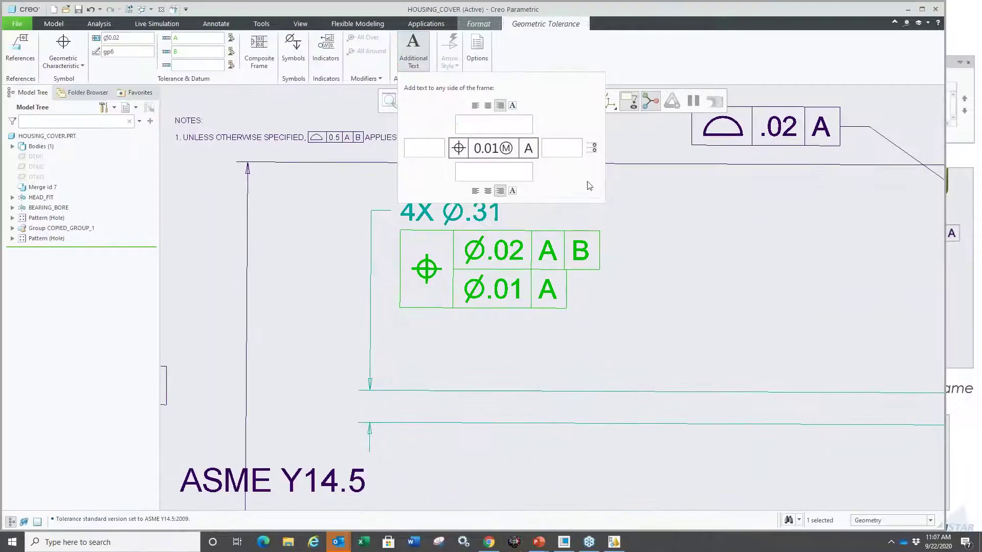
pyautogui.click(680, 254)
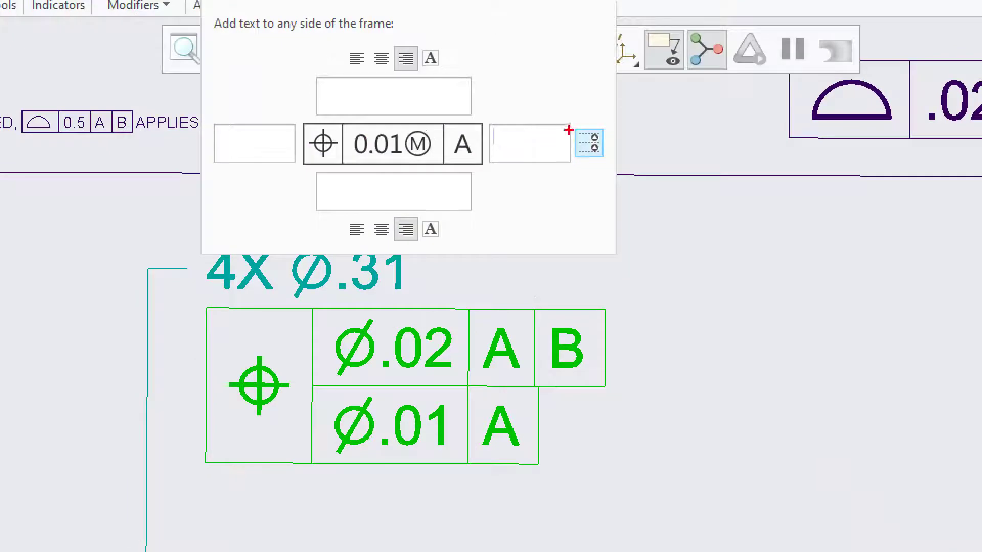
pyautogui.moveTo(581, 141)
pyautogui.mouseDown()
pyautogui.moveTo(603, 136)
pyautogui.moveTo(577, 144)
pyautogui.mouseUp()
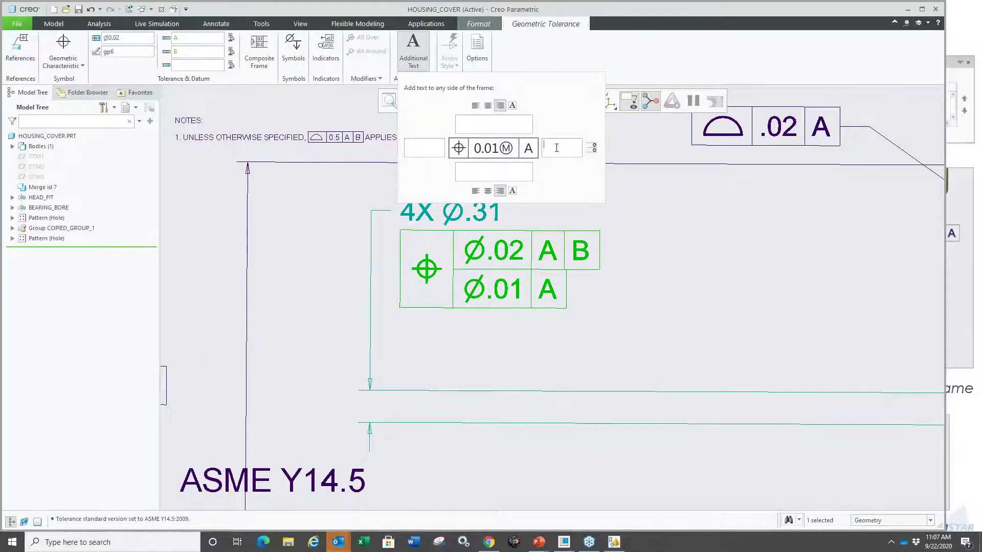
pyautogui.write('<Q1>')
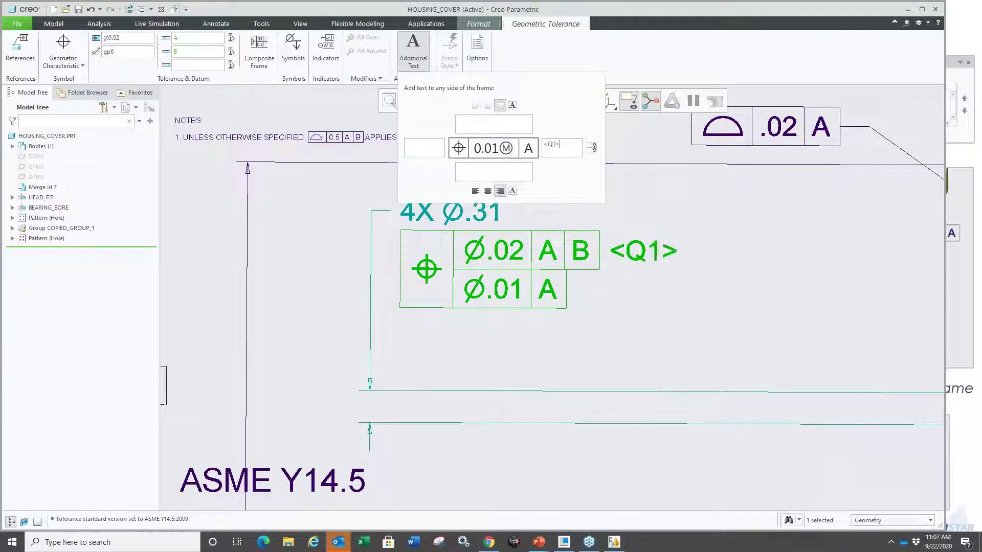
pyautogui.press('Return')
# - Add a second additional text line <Q2> beside the composite tolerance's lower row and finish editing
pyautogui.write('<Q2>')
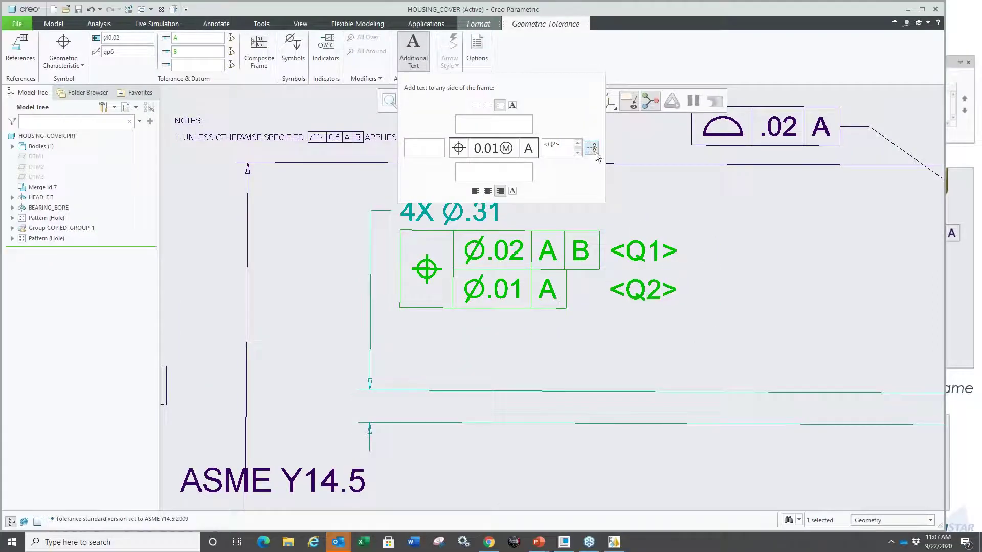
pyautogui.click(419, 55)
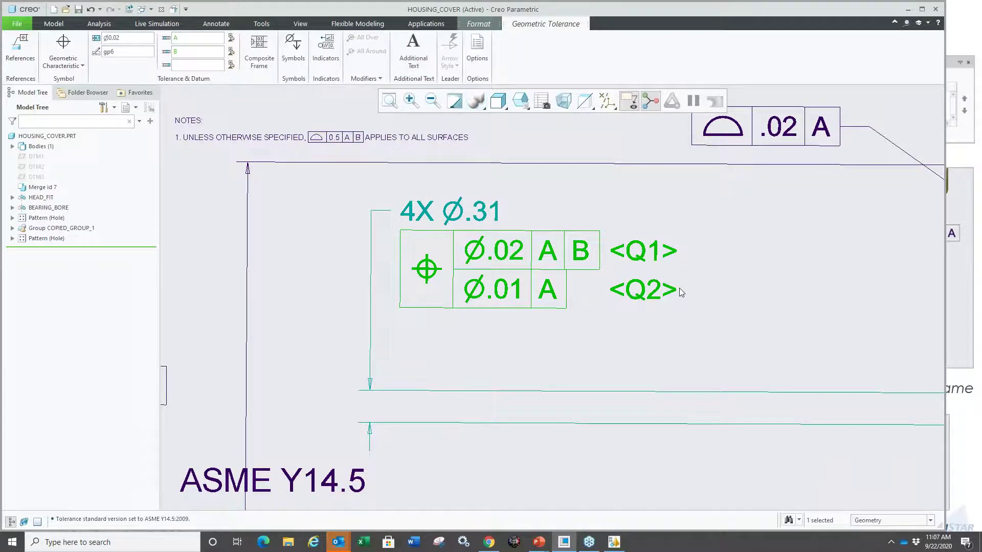
pyautogui.click(679, 287)
# - Look over the composite tolerance with its additional text and switch to the presentation's Detailing and MBD slide
pyautogui.scroll(3, 600, 255)
pyautogui.scroll(-5, 600, 255)
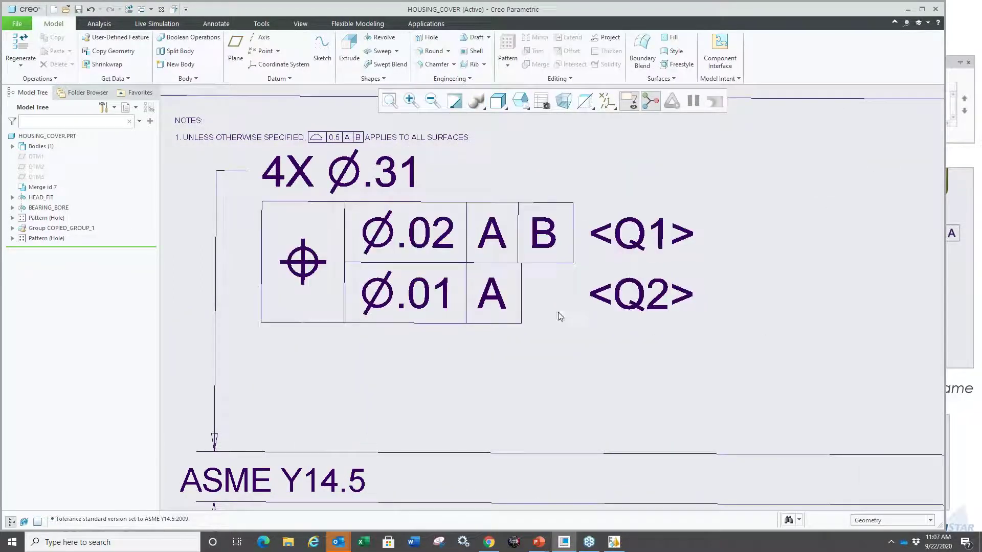
pyautogui.scroll(-3, 511, 265)
pyautogui.scroll(-2, 511, 265)
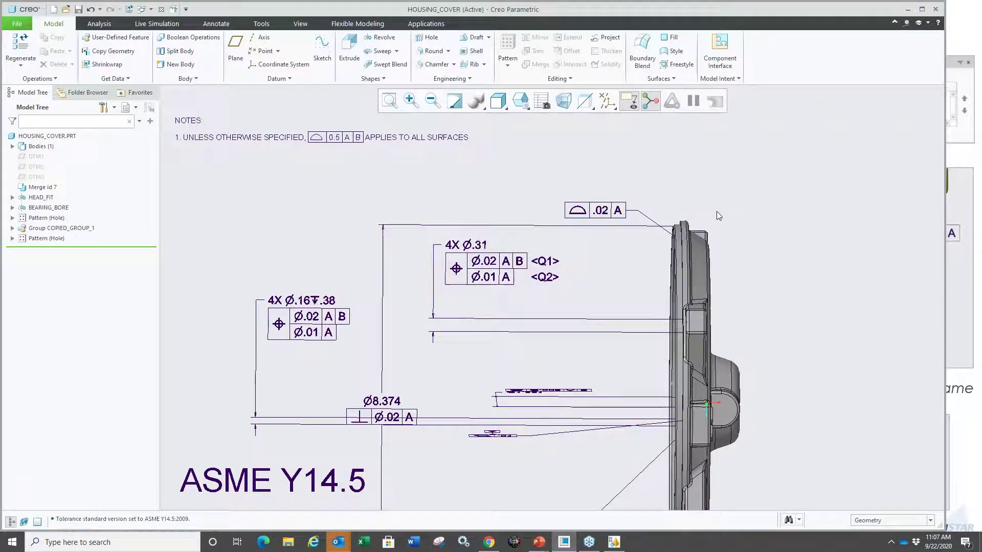
pyautogui.scroll(-3, 709, 168)
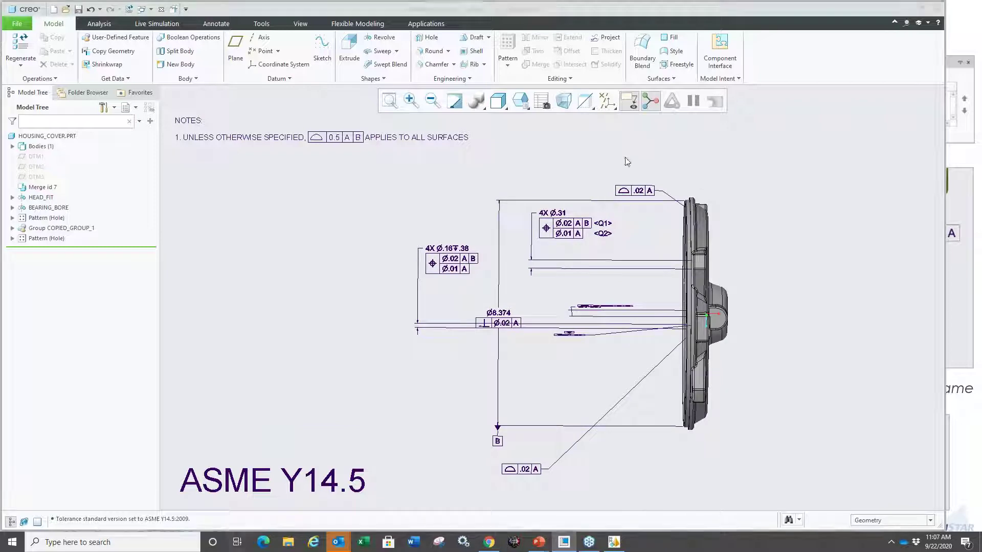
pyautogui.press('super+Tab')
pyautogui.click(410, 164)
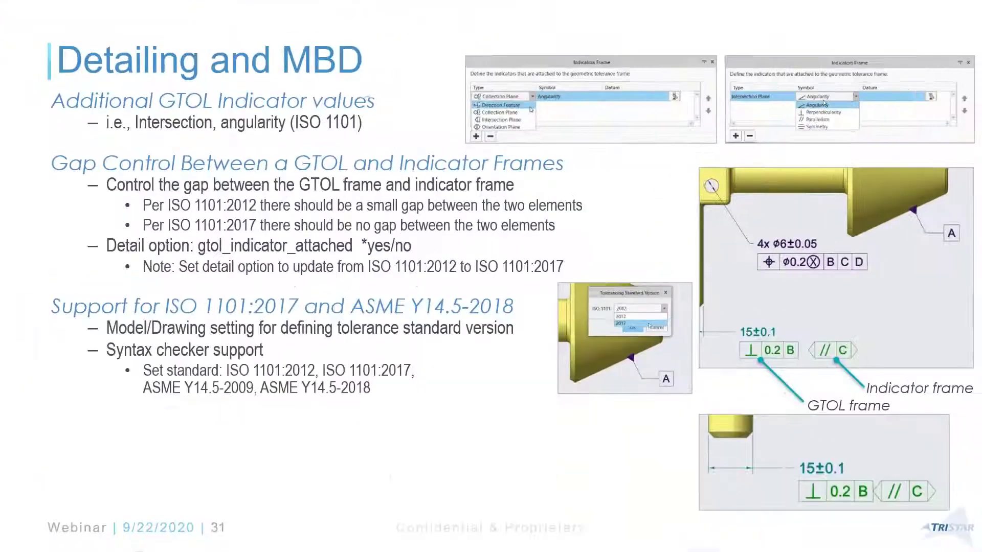
# - Advance the presentation to the Render Studio slide and underline the Custom floor plane option under Floor Effects
pyautogui.press('Right')
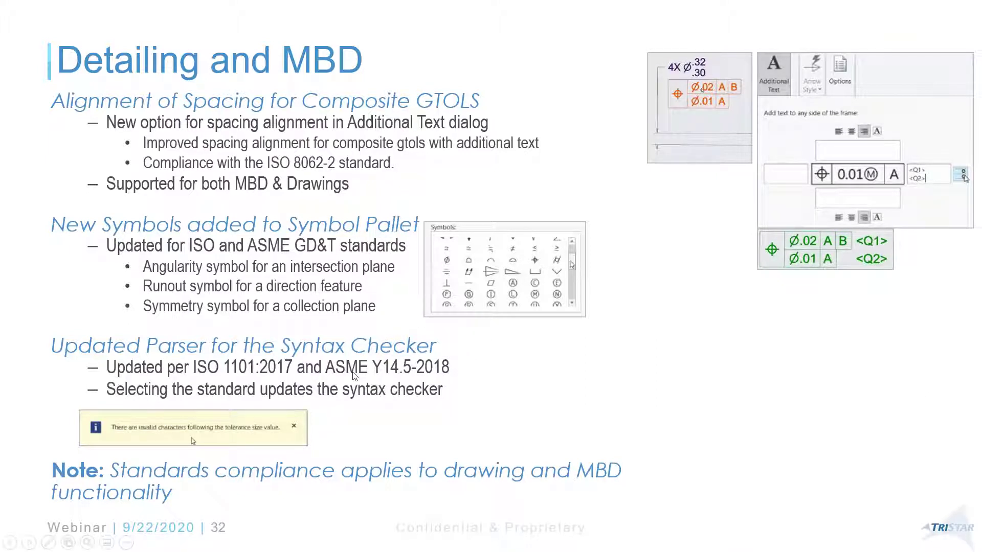
pyautogui.click(388, 362)
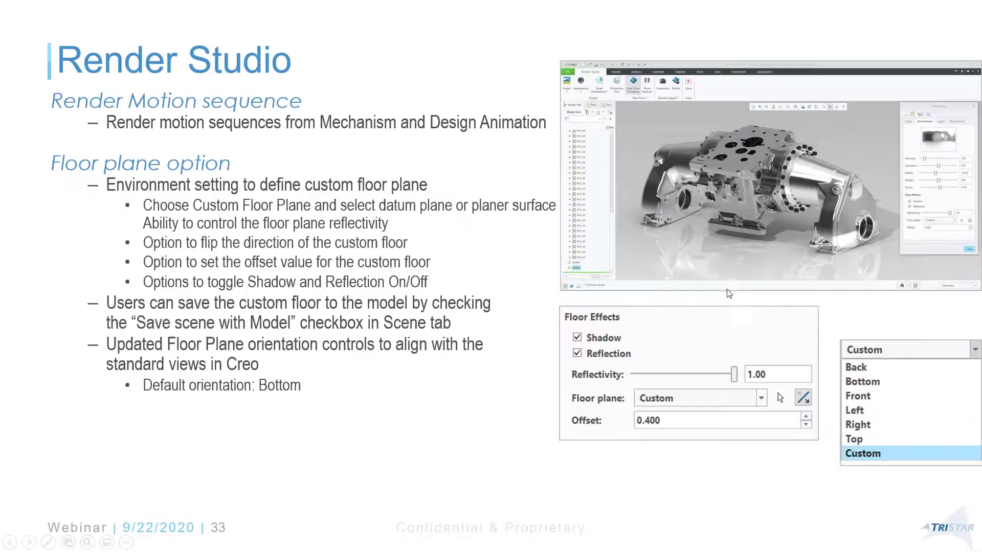
pyautogui.hotkey('ctrl', '1')
pyautogui.click(797, 431)
pyautogui.moveTo(338, 381); pyautogui.dragTo(696, 385)
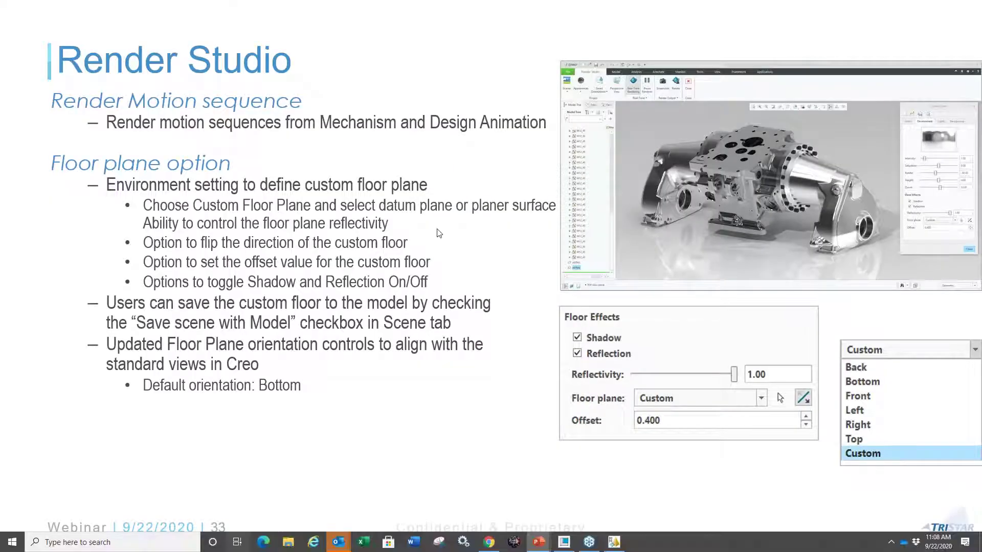
# - Switch to Creo Parametric, close the housing cover model and erase the undisplayed objects from the session
pyautogui.press('super+Tab')
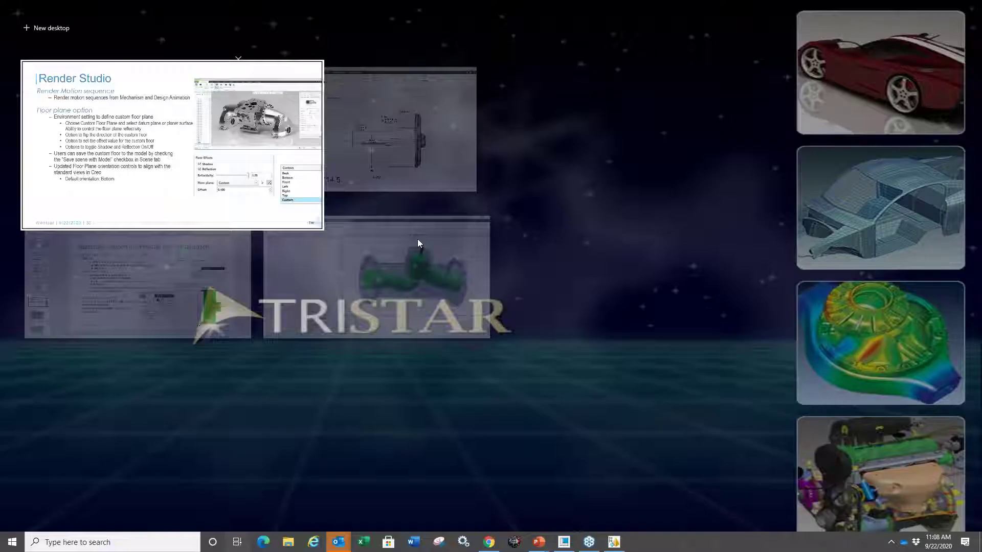
pyautogui.click(334, 131)
pyautogui.hotkey('ctrl', 'w')
pyautogui.press('Return')
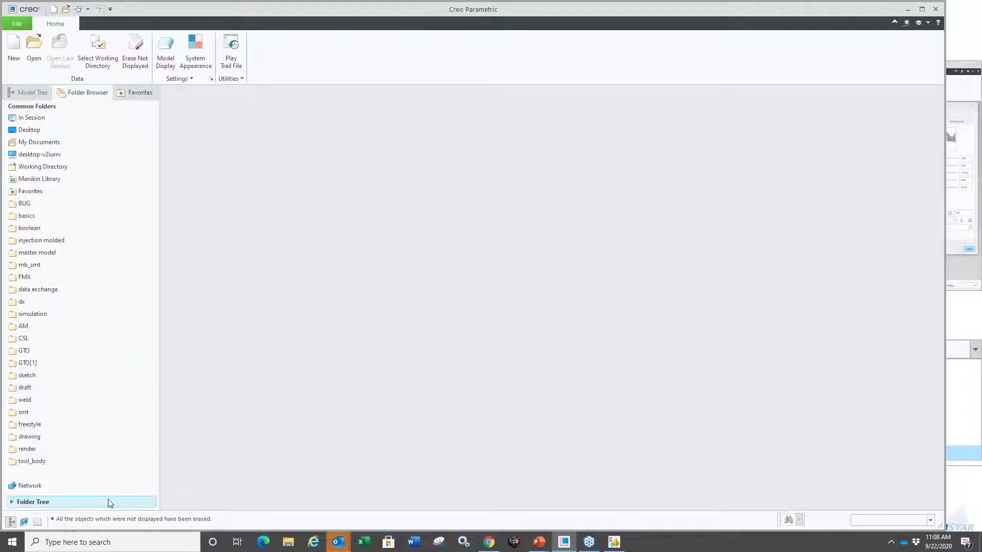
# - Open the ANALYSE_GEHAEUSE assembly from the render folder and display it with Shading With Reflections
pyautogui.click(31, 449)
pyautogui.doubleClick(194, 168)
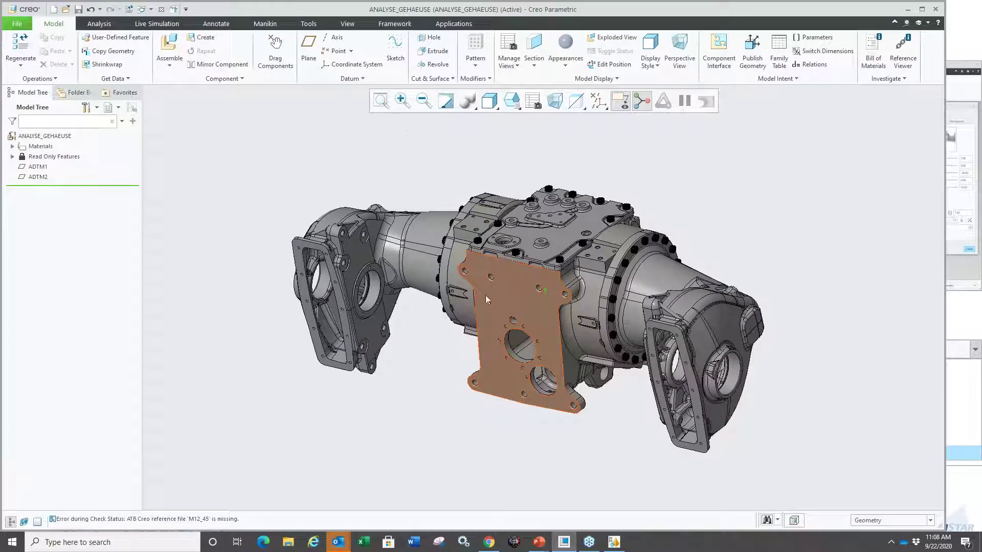
pyautogui.click(495, 105)
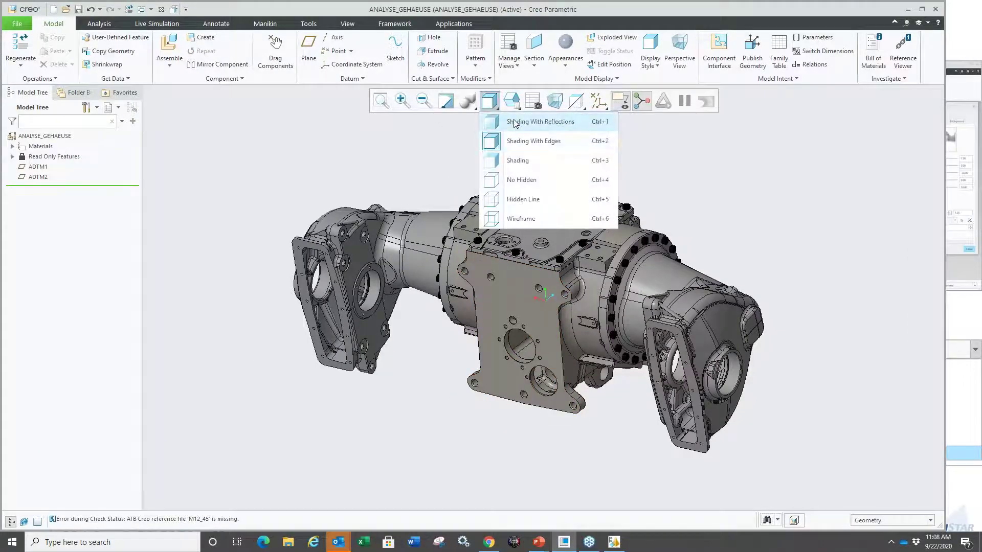
pyautogui.click(515, 123)
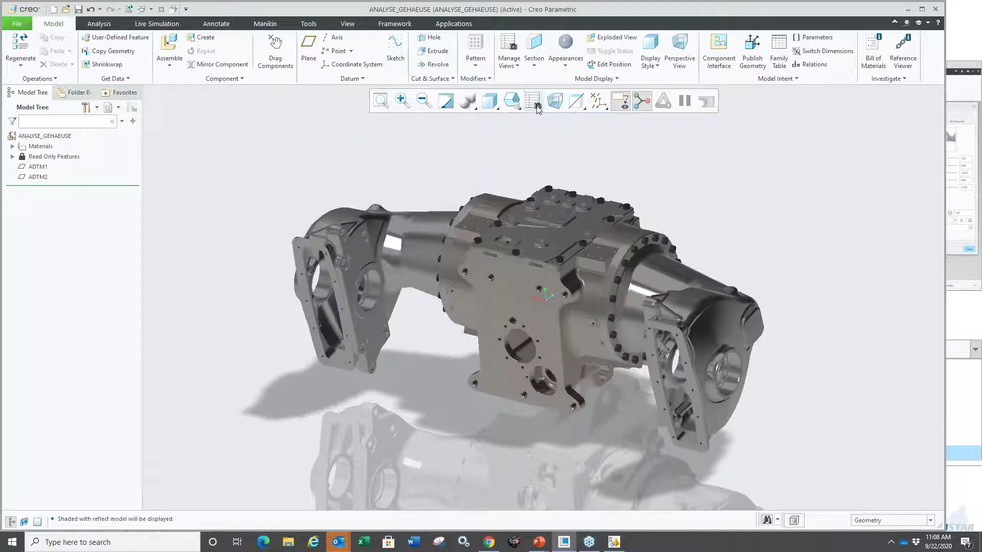
# - Turn on perspective view and the scene background for the assembly and inspect it from several angles
pyautogui.click(555, 102)
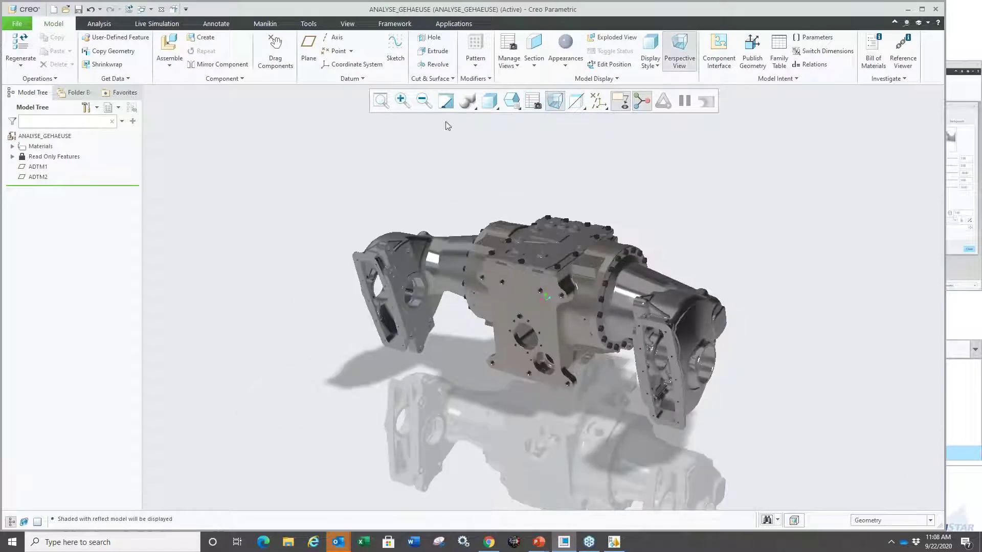
pyautogui.click(468, 105)
pyautogui.click(473, 129)
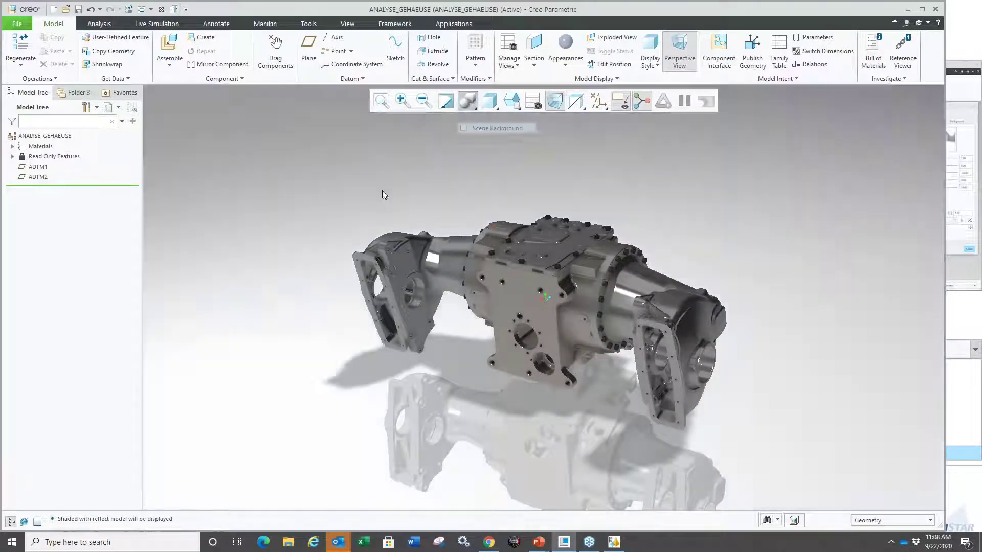
pyautogui.moveTo(552, 331)
pyautogui.mouseDown(button='middle')
pyautogui.moveTo(517, 358)
pyautogui.moveTo(622, 421)
pyautogui.moveTo(569, 315)
pyautogui.moveTo(581, 438)
pyautogui.mouseUp(button='middle')
pyautogui.hotkey('ctrl', '1')
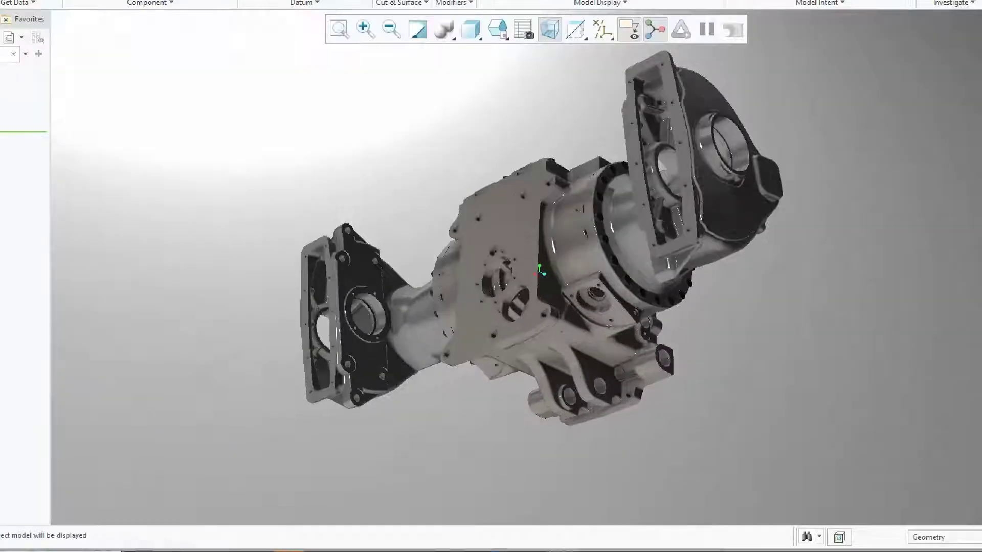
pyautogui.click(581, 439)
pyautogui.moveTo(625, 369); pyautogui.dragTo(547, 395)
pyautogui.press('Escape')
pyautogui.moveTo(555, 319); pyautogui.dragTo(580, 377, button='middle')
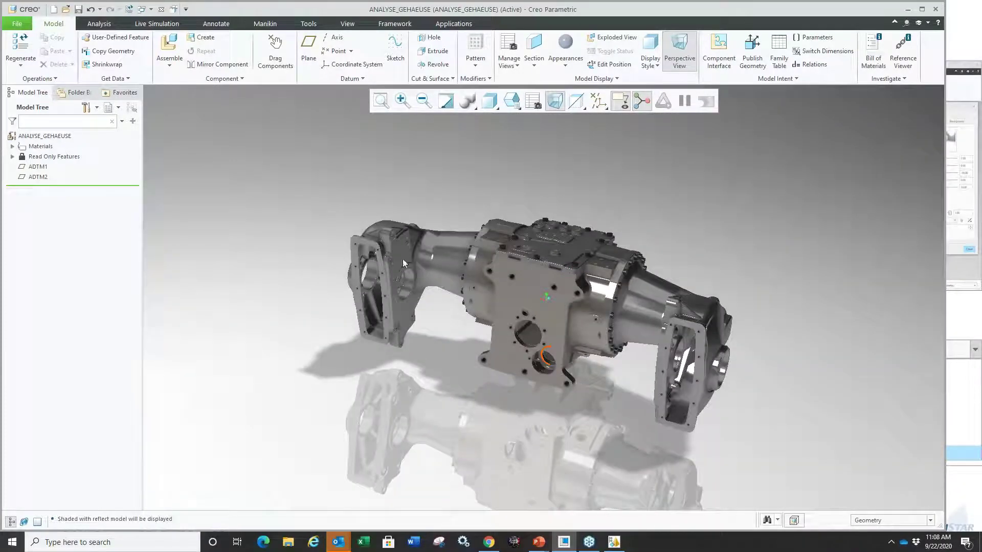
# - Open the active scene for editing, look at its lights and bring up its Environment settings
pyautogui.click(347, 24)
pyautogui.click(76, 65)
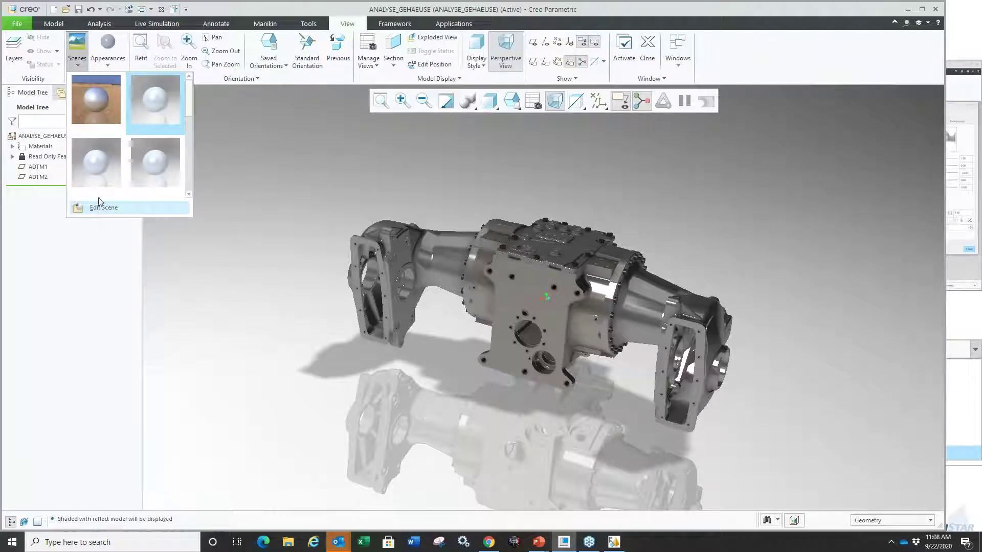
pyautogui.click(103, 210)
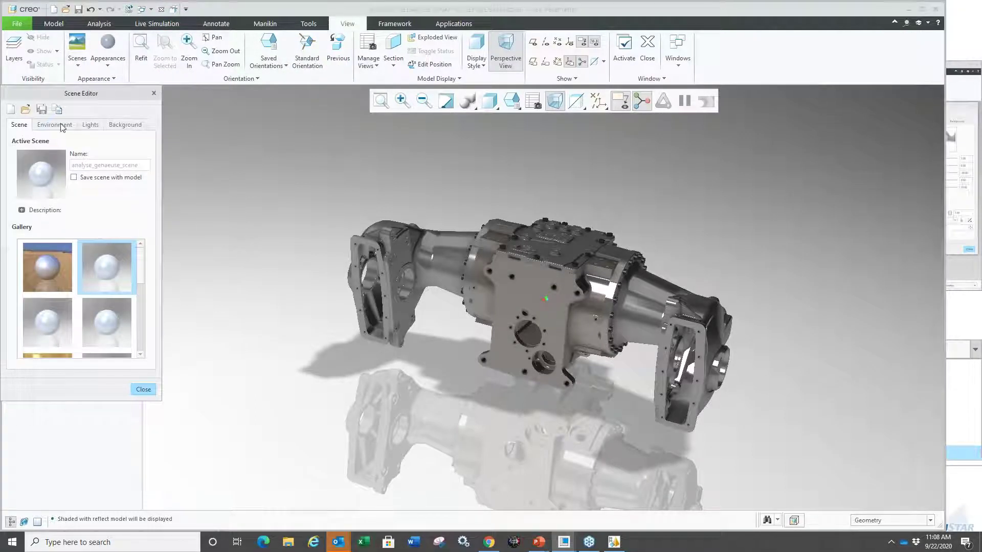
pyautogui.click(90, 124)
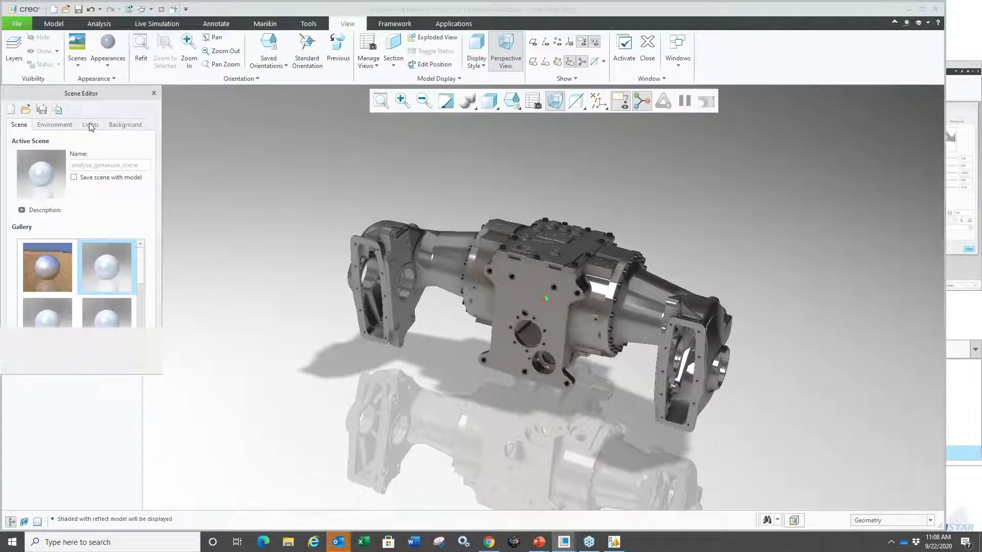
pyautogui.click(54, 126)
# - Try Back as the scene's floor plane and return it to Bottom
pyautogui.click(90, 347)
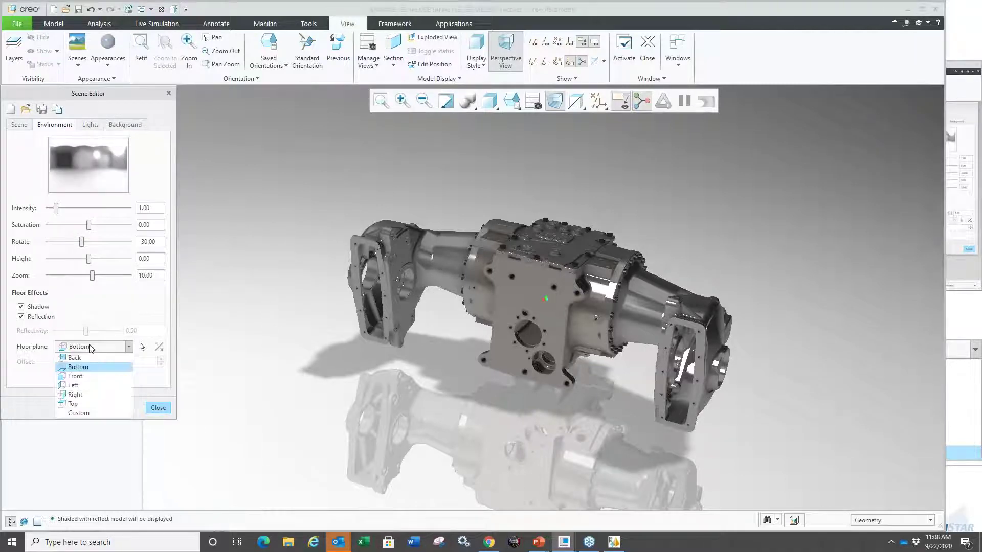
pyautogui.click(83, 358)
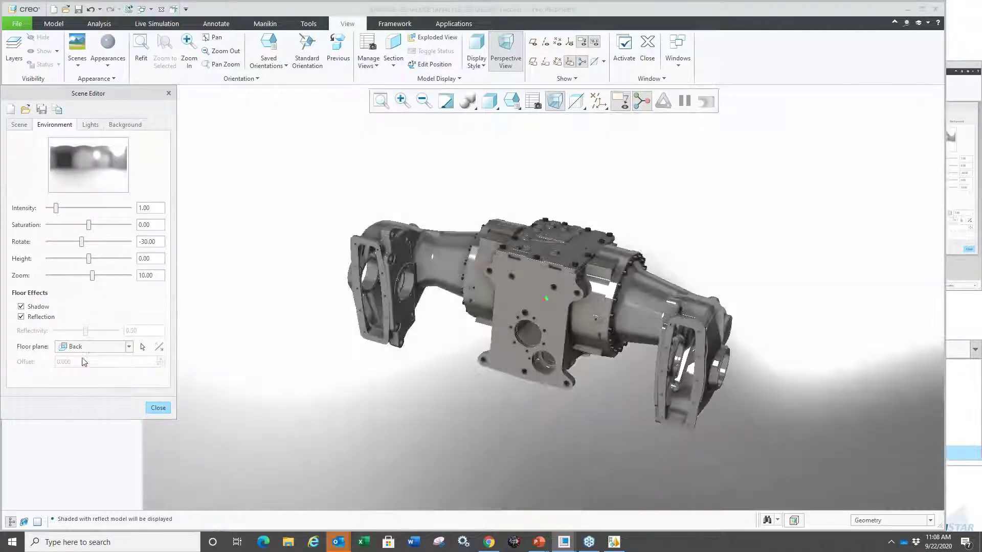
pyautogui.click(85, 347)
pyautogui.click(78, 367)
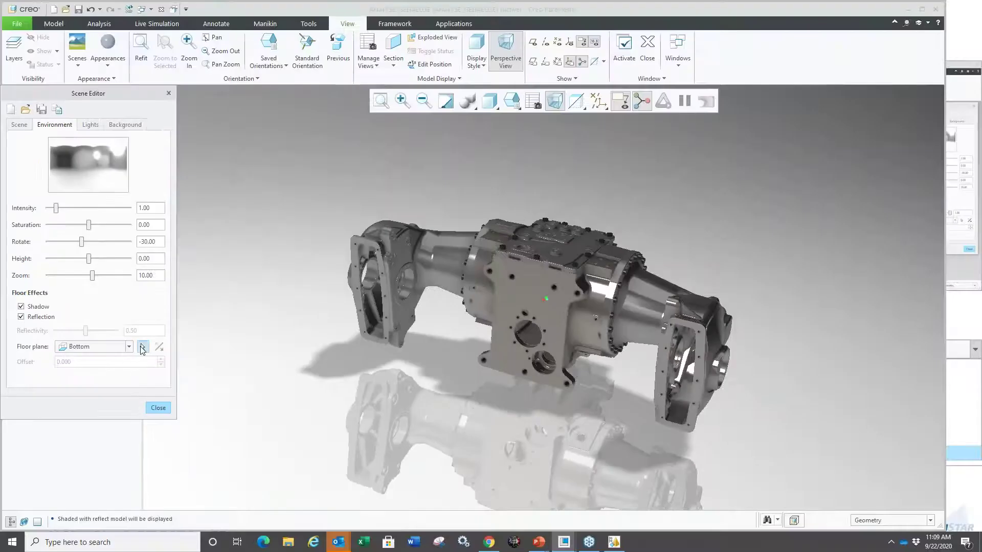
# - Define a custom floor plane from the flat flange face of one axle-end bracket and inspect the reflections
pyautogui.click(142, 348)
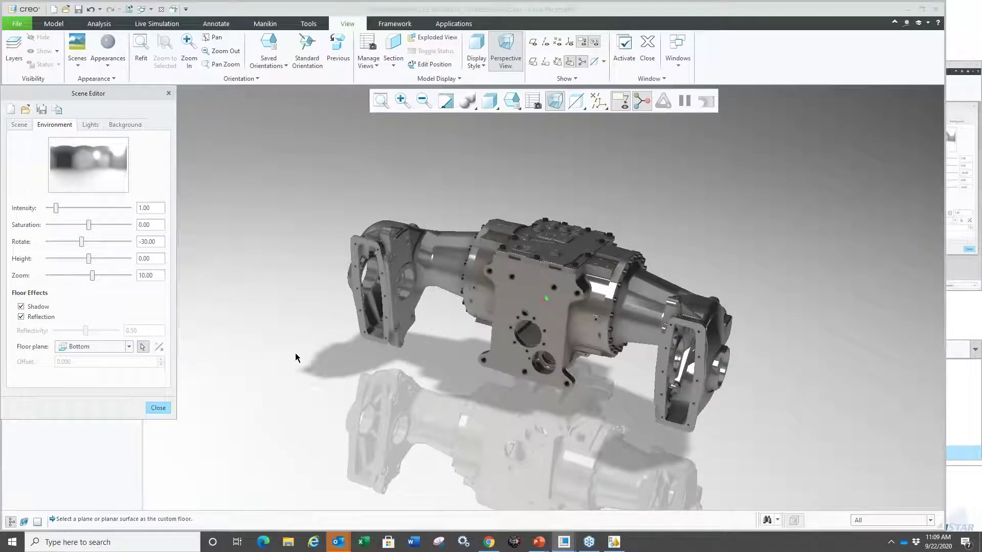
pyautogui.click(387, 311)
pyautogui.moveTo(424, 318); pyautogui.dragTo(408, 397, button='middle')
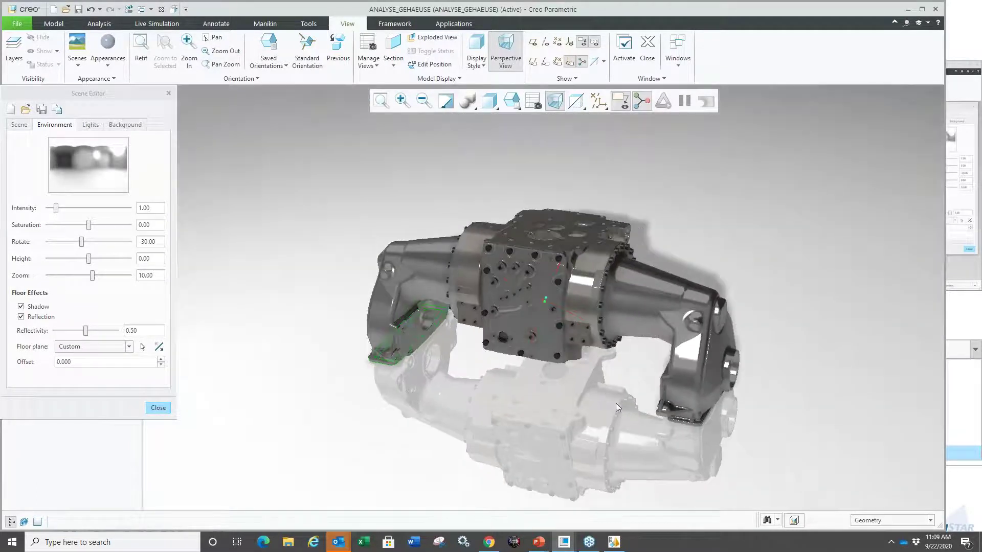
pyautogui.scroll(-2, 569, 371)
pyautogui.scroll(1, 435, 442)
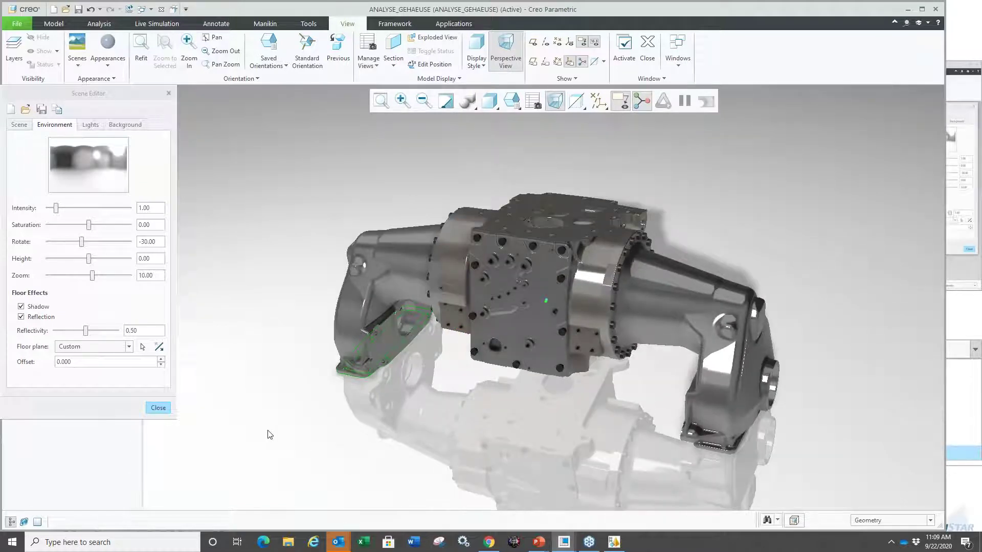
# - Define the custom floor plane from the large flat plate face of the central housing and close the Scene Editor
pyautogui.moveTo(350, 402); pyautogui.dragTo(339, 355, button='middle')
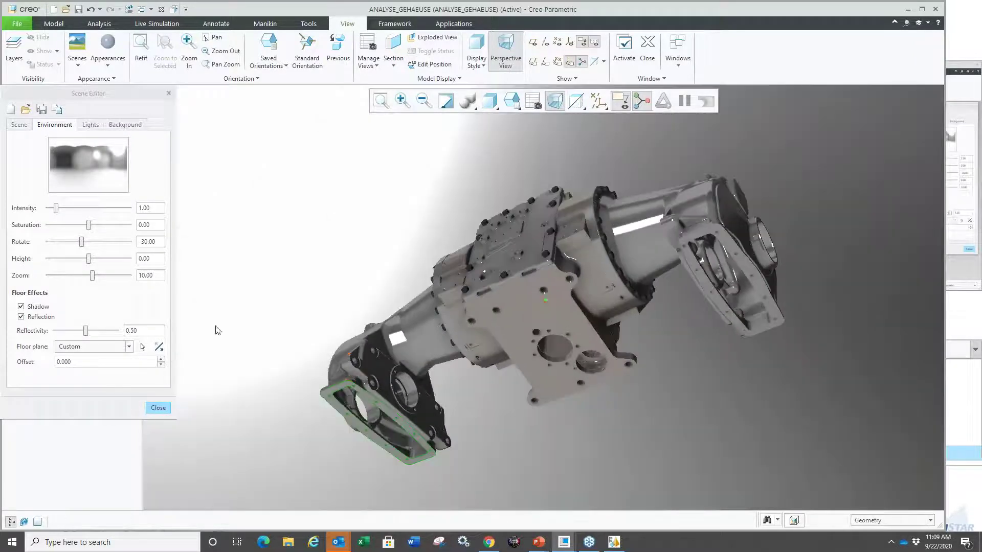
pyautogui.click(142, 347)
pyautogui.click(537, 318)
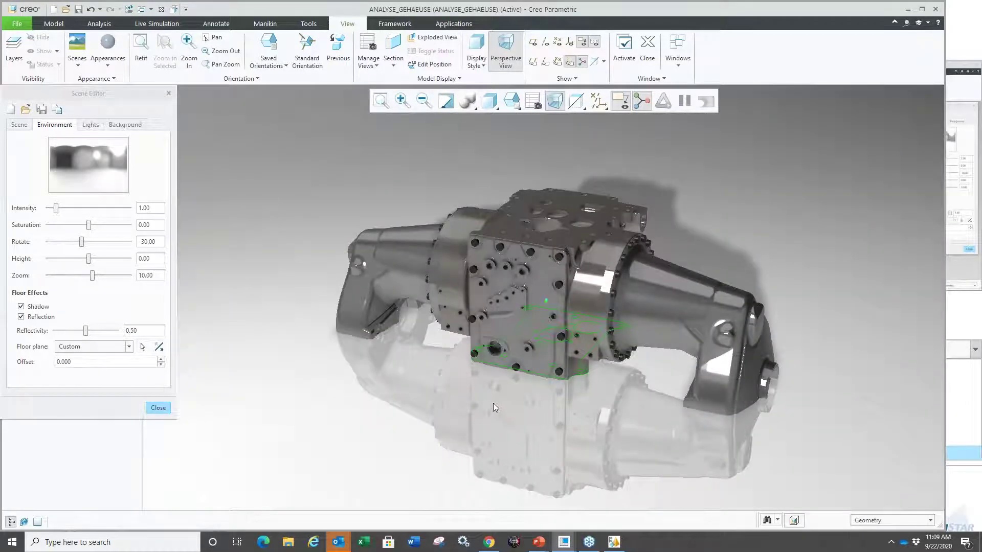
pyautogui.click(152, 408)
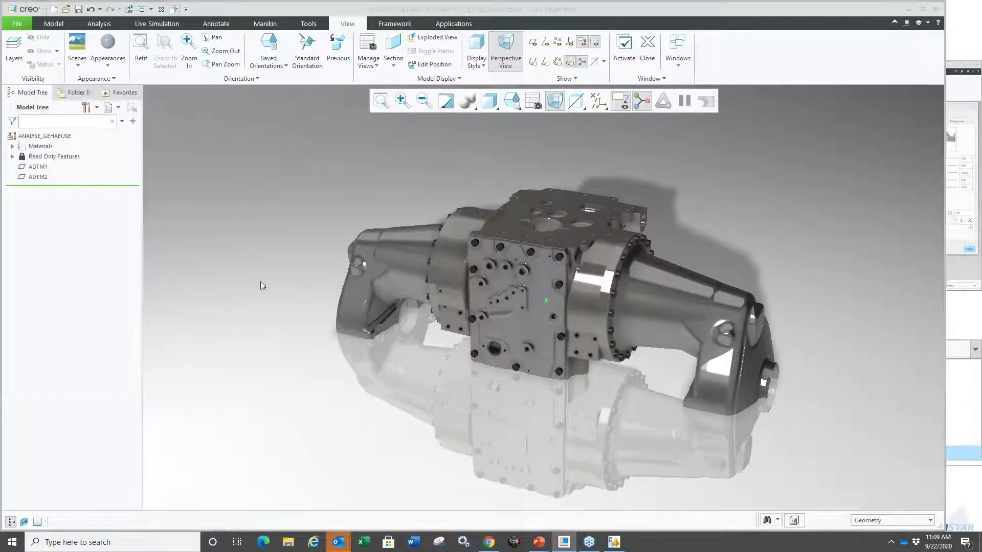
# - Render the assembly in real time in Render Studio and close the model
pyautogui.click(444, 23)
pyautogui.click(429, 59)
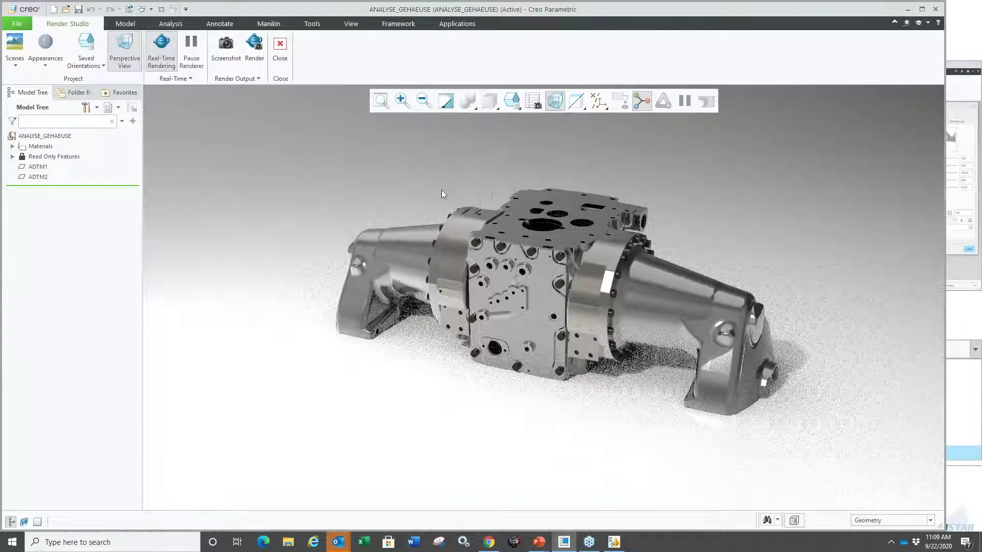
pyautogui.hotkey('ctrl', 'w')
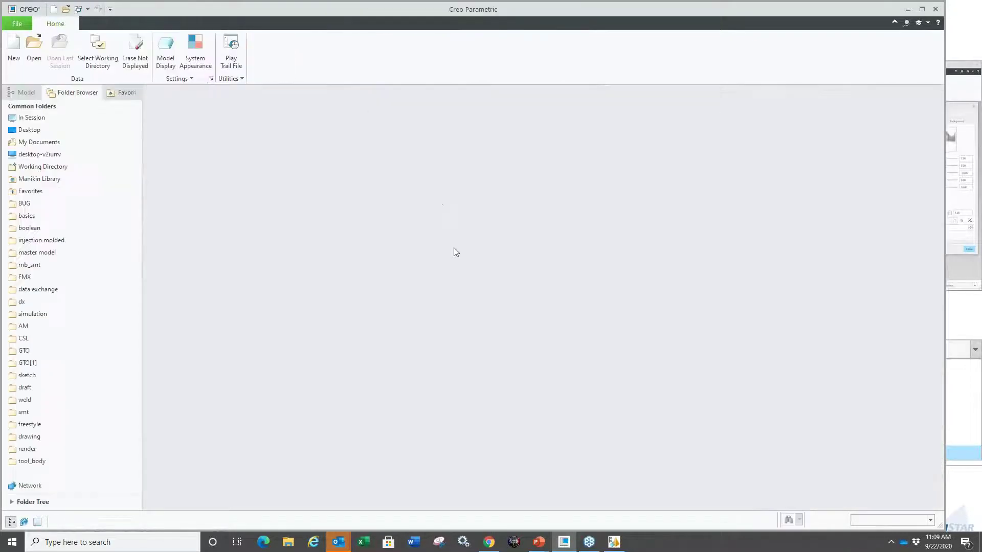
# - Switch back to the presentation and show the Render Studio slide on pausing and resuming rendering
pyautogui.press('super+Tab')
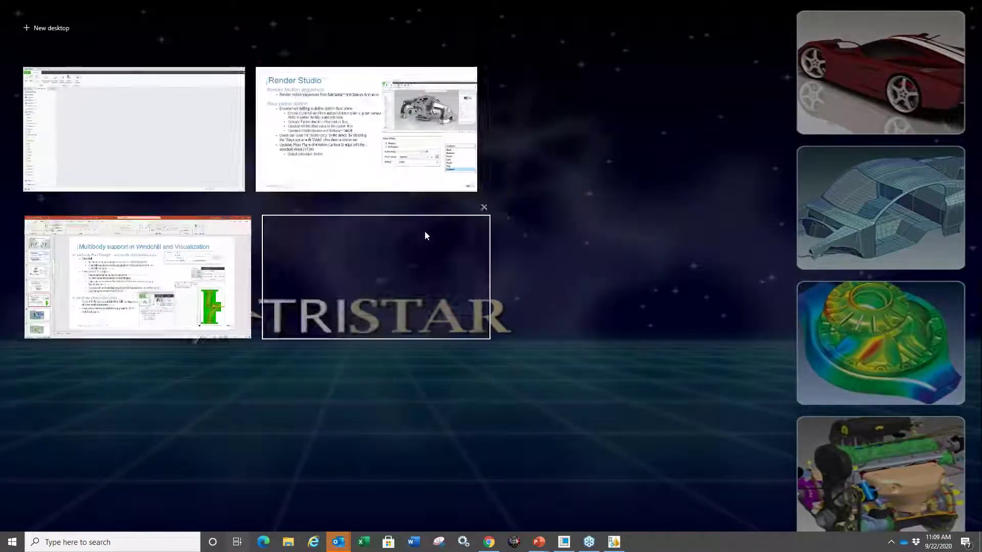
pyautogui.click(373, 179)
pyautogui.press('Left')
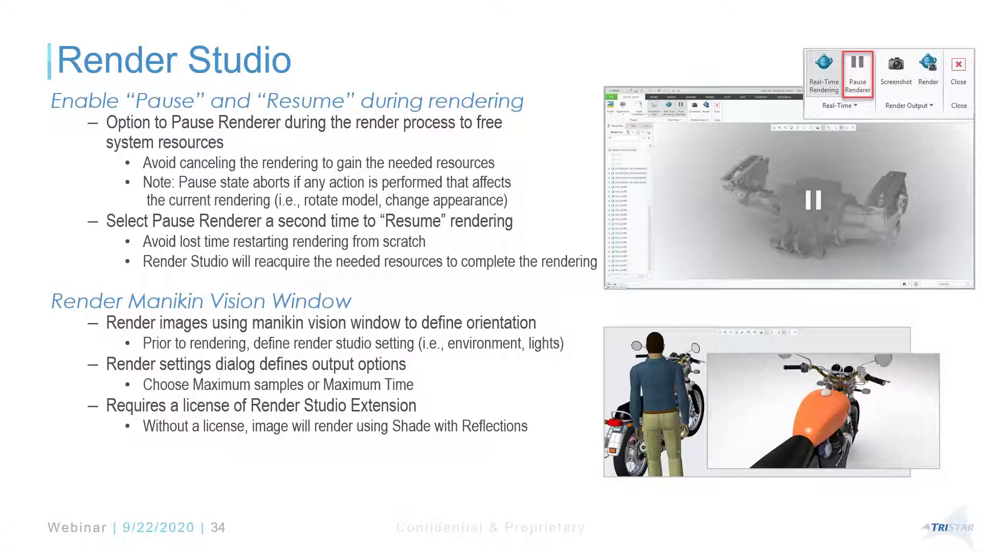